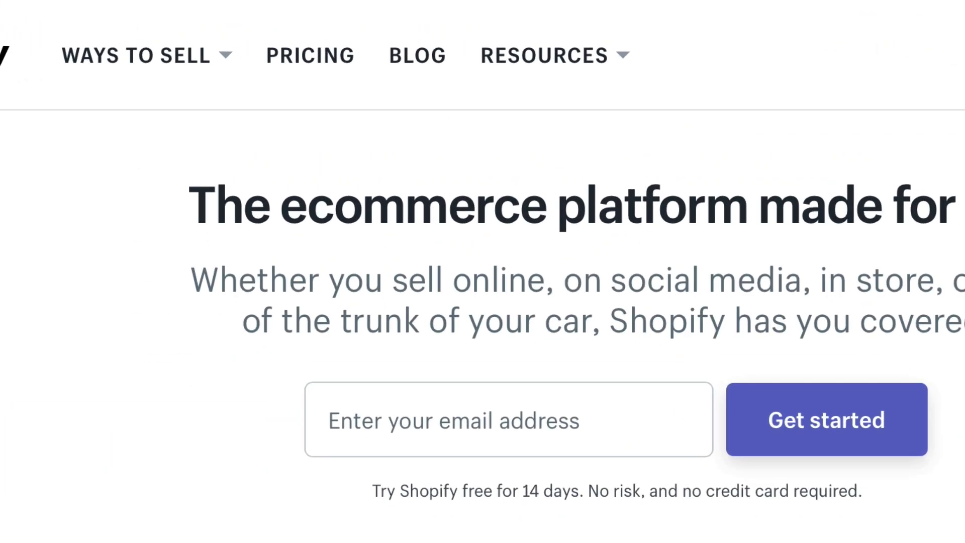
Review the $29, $79 and $299 plan pricing table, then go to the Free Business Lessons blog.
left_click(220, 28)
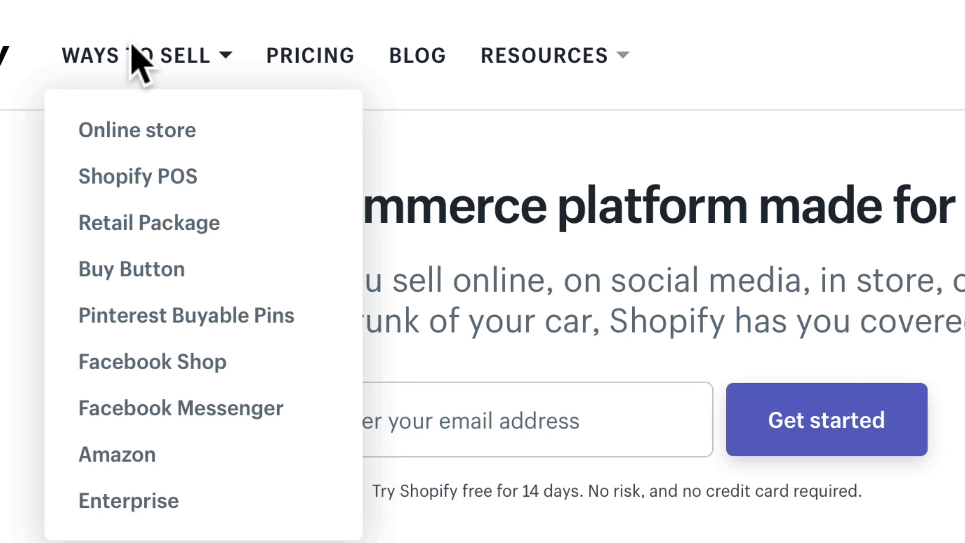
left_click(324, 70)
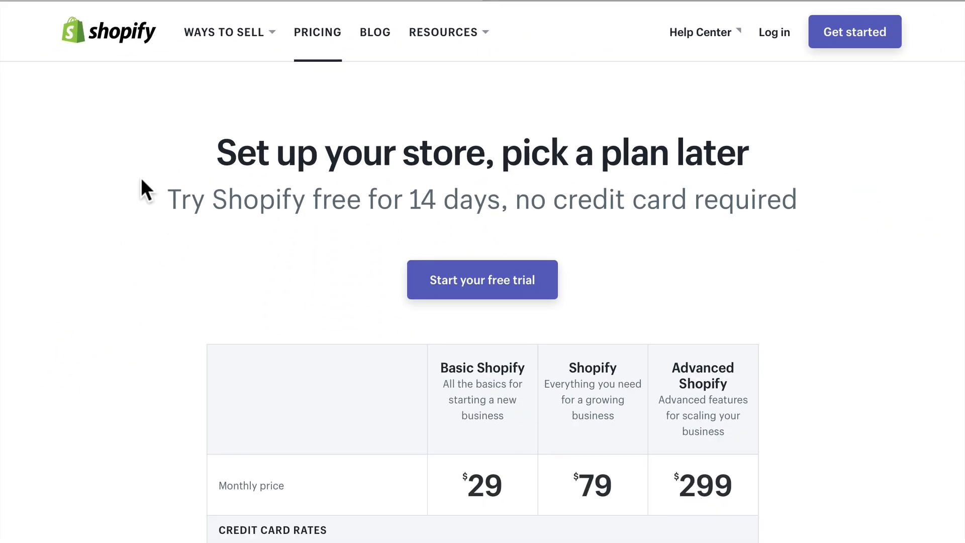
scroll(143, 177, "down", 5)
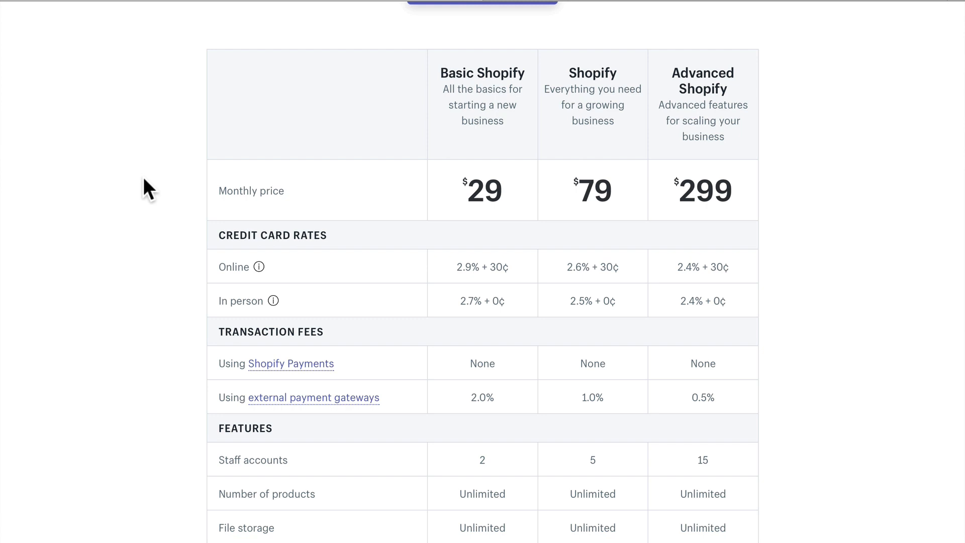
scroll(143, 179, "down", 1)
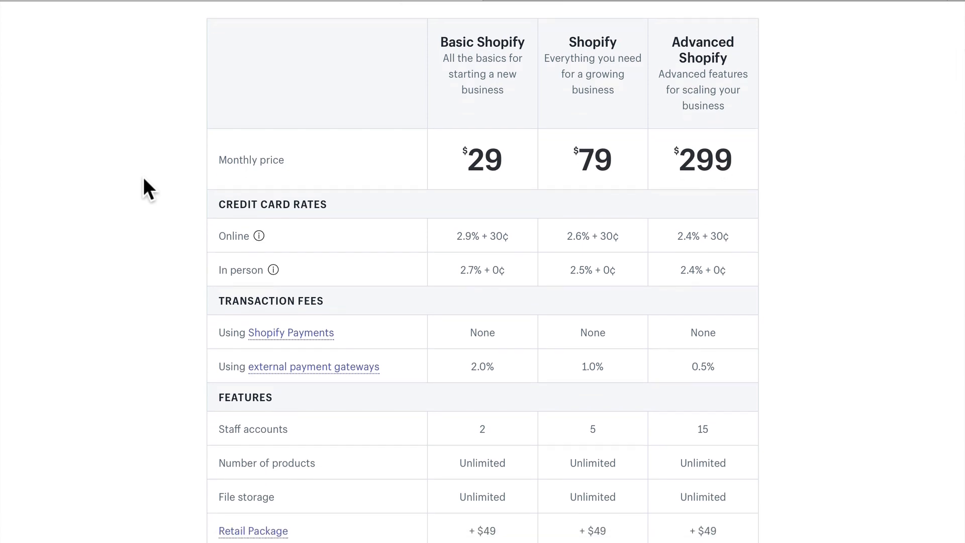
scroll(115, 241, "up", 1)
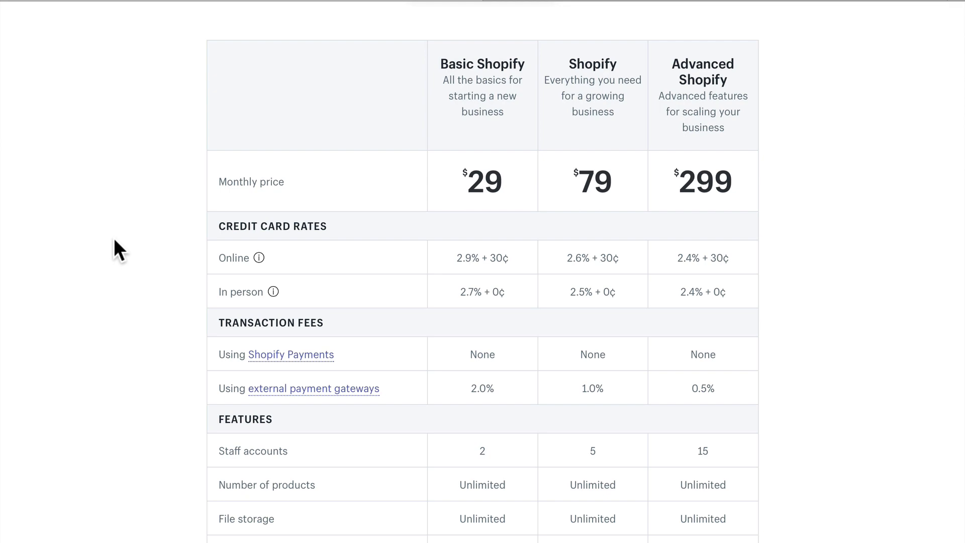
scroll(114, 238, "up", 10)
left_click(375, 31)
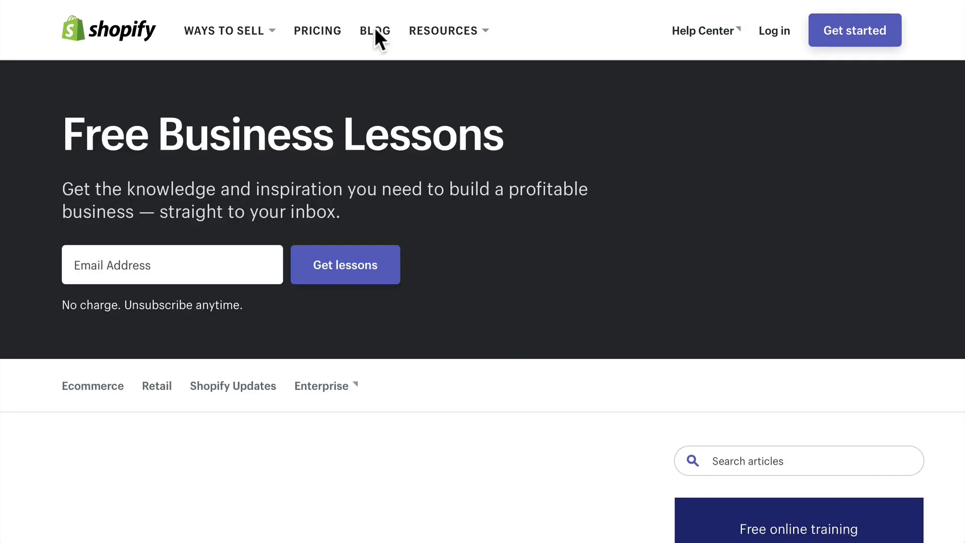
scroll(392, 192, "down", 5)
scroll(392, 192, "up", 4)
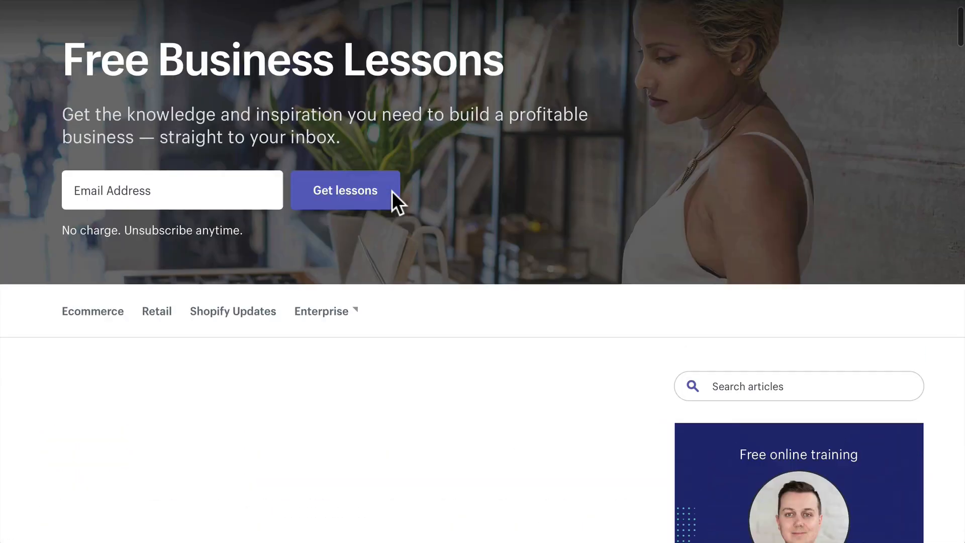
scroll(391, 191, "up", 2)
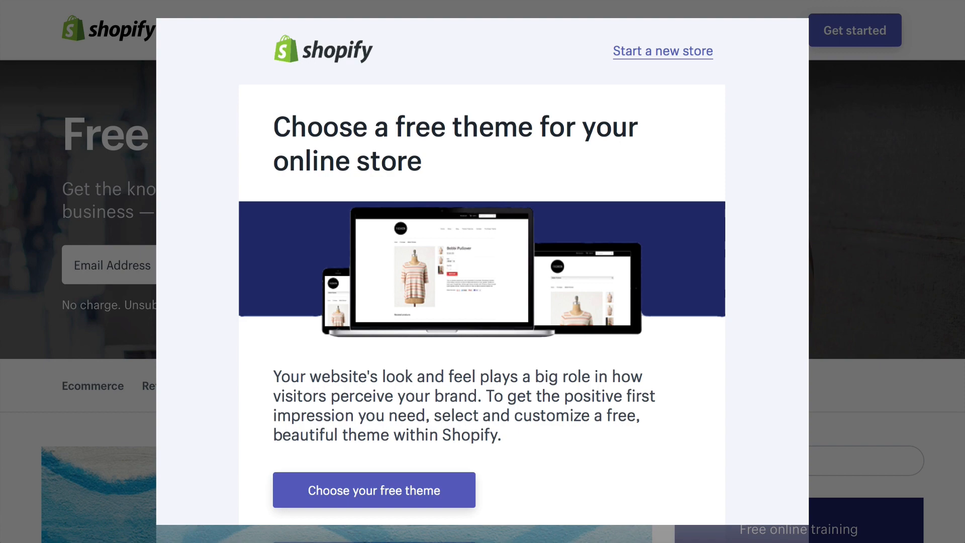
key("Escape")
left_click(447, 31)
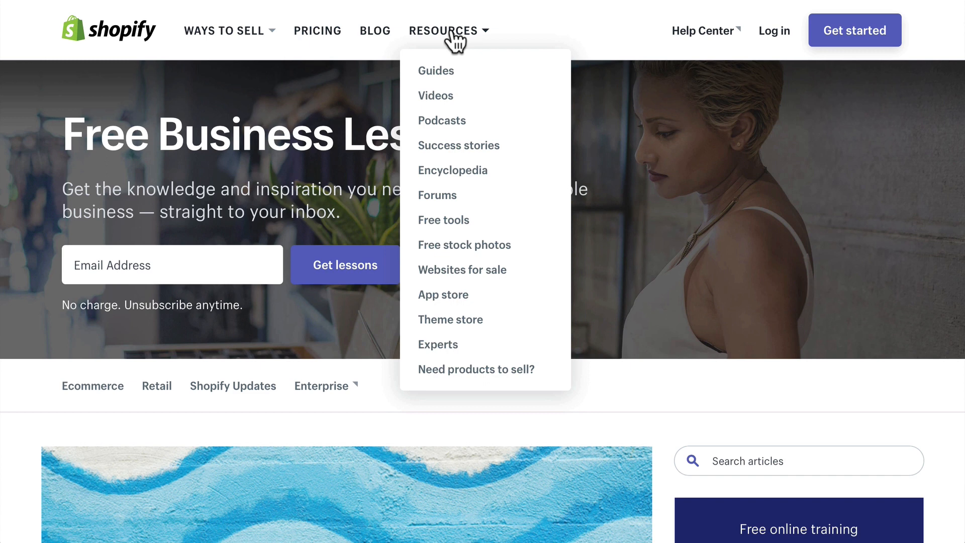
left_click(601, 27)
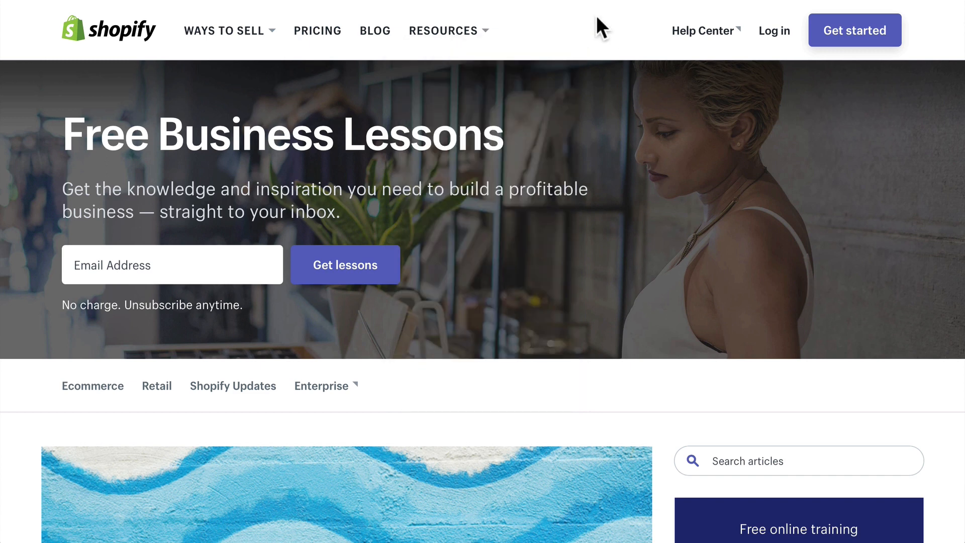
Start the free trial and submit the email, password and store name 'mytrainingstore'.
left_click(862, 40)
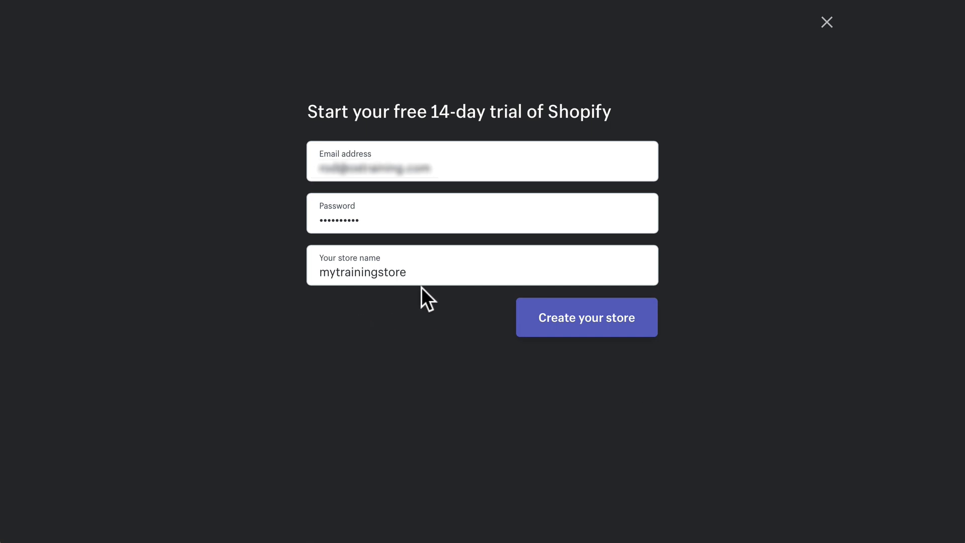
left_click(611, 324)
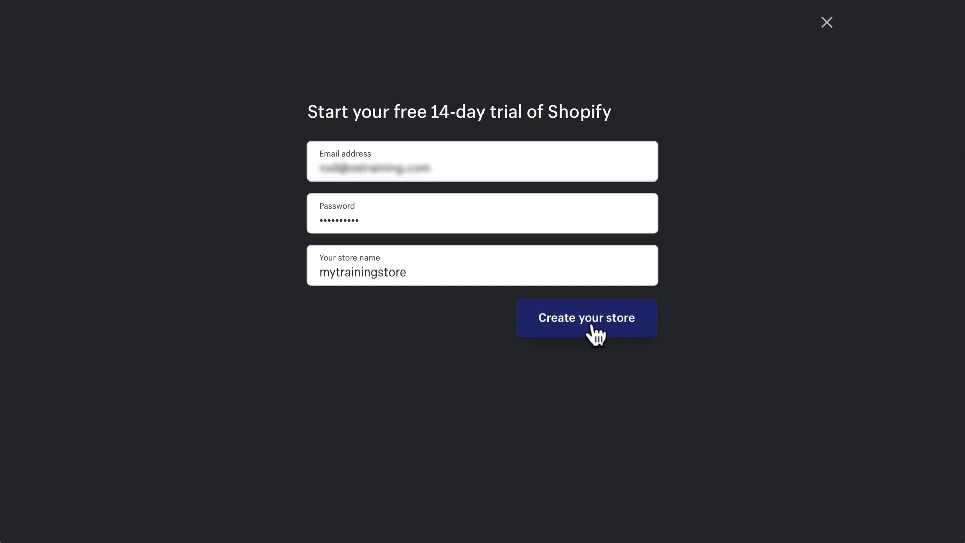
left_click(592, 326)
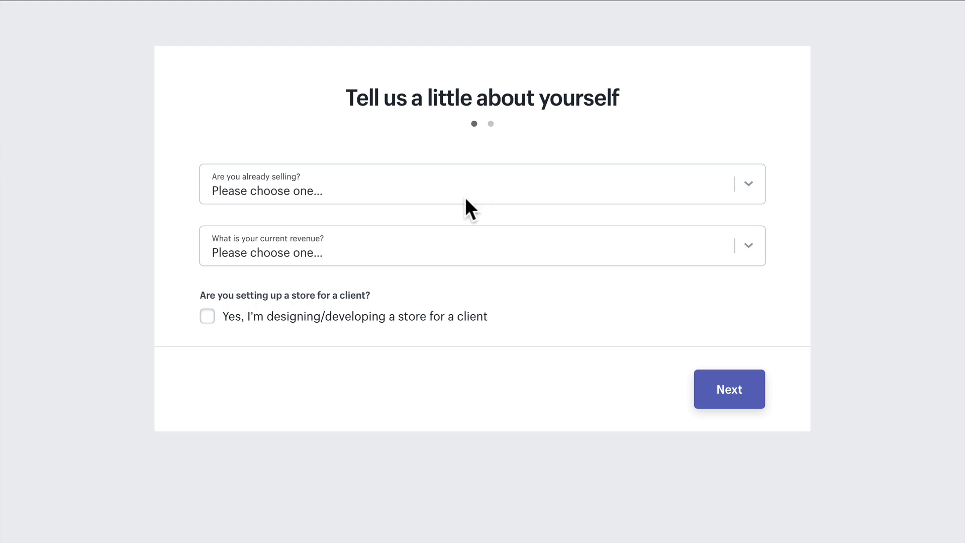
Answer 'I'm not selling products yet' with $0 revenue, then submit the business address to enter the admin.
left_click(465, 197)
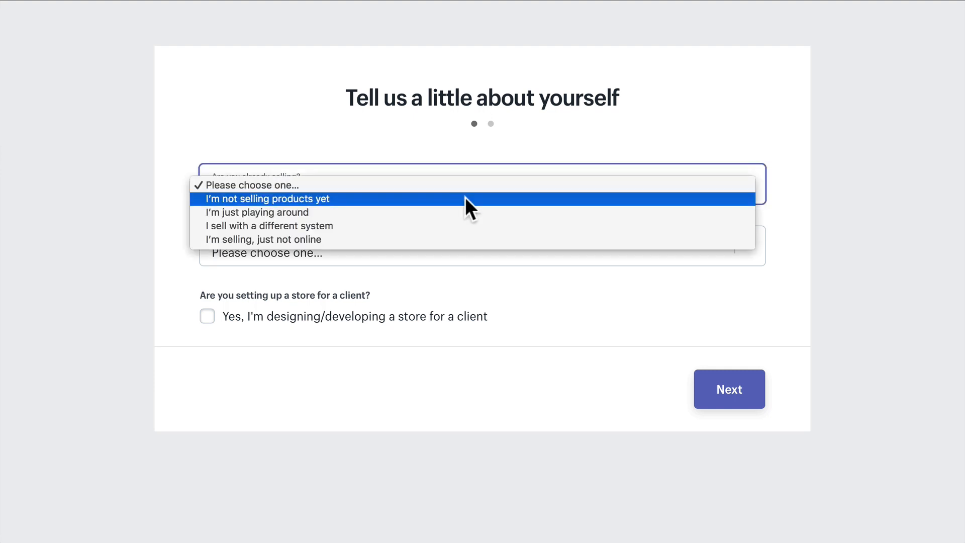
left_click(421, 199)
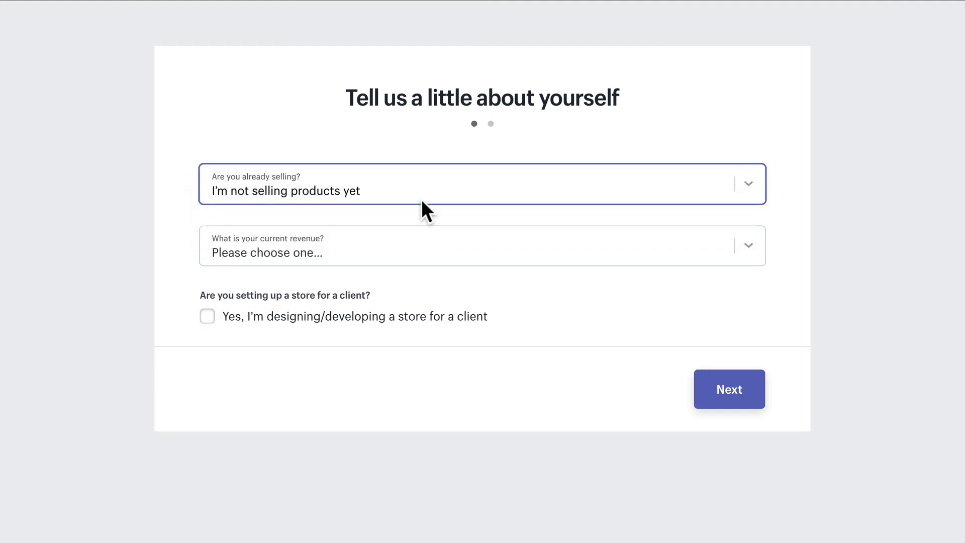
left_click(422, 262)
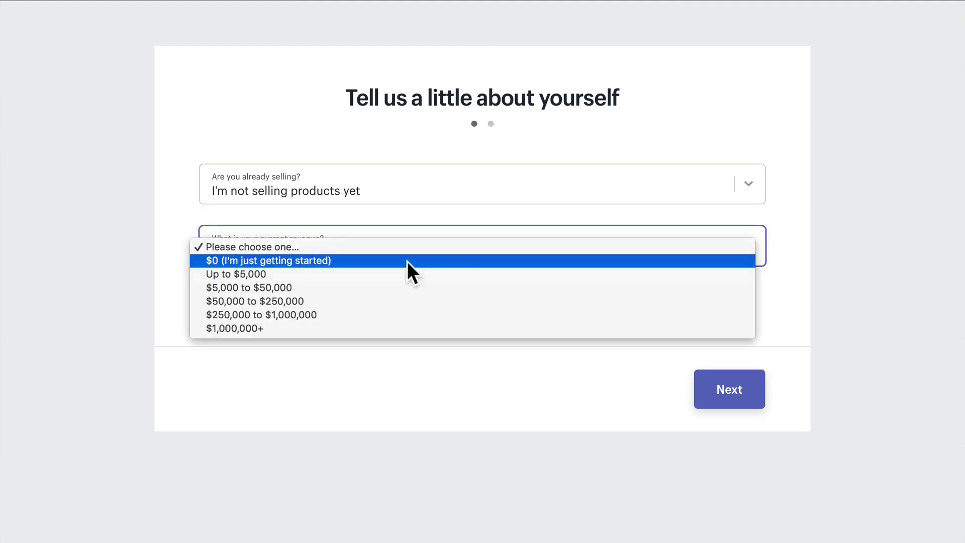
left_click(408, 261)
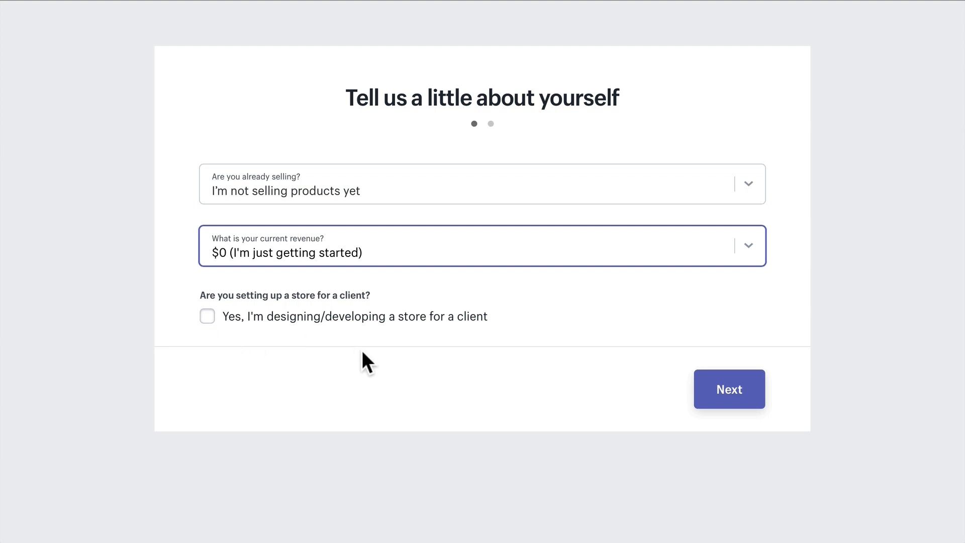
left_click(747, 398)
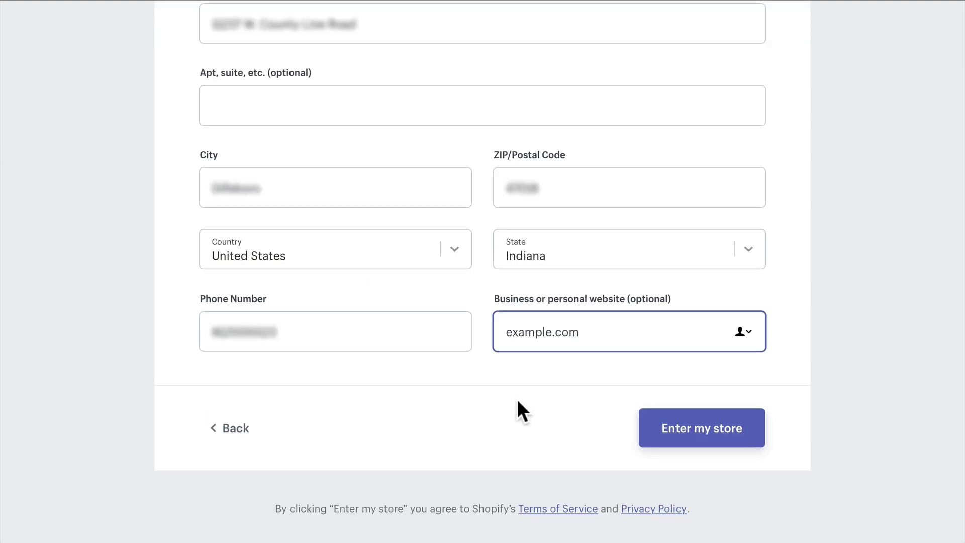
left_click(713, 433)
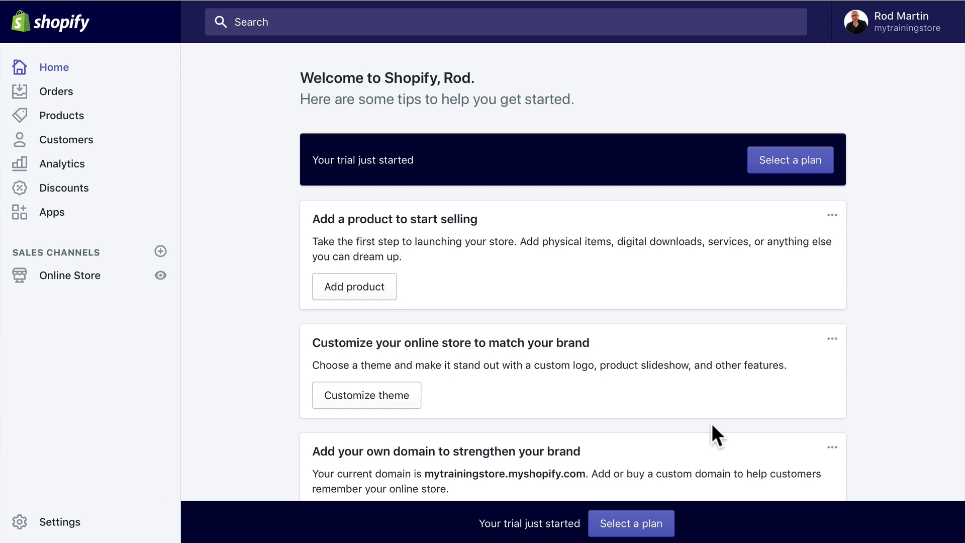
scroll(711, 424, "down", 3)
scroll(712, 423, "up", 3)
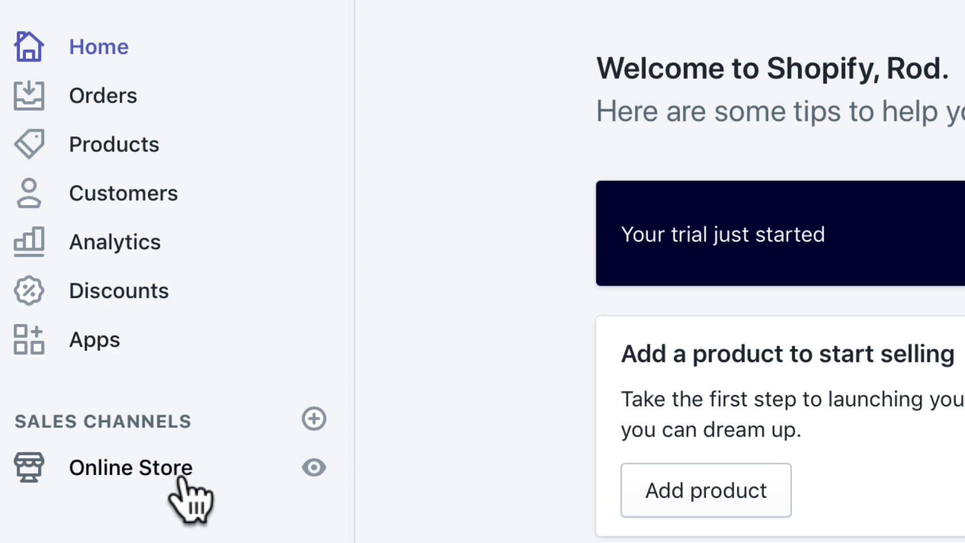
left_click(313, 422)
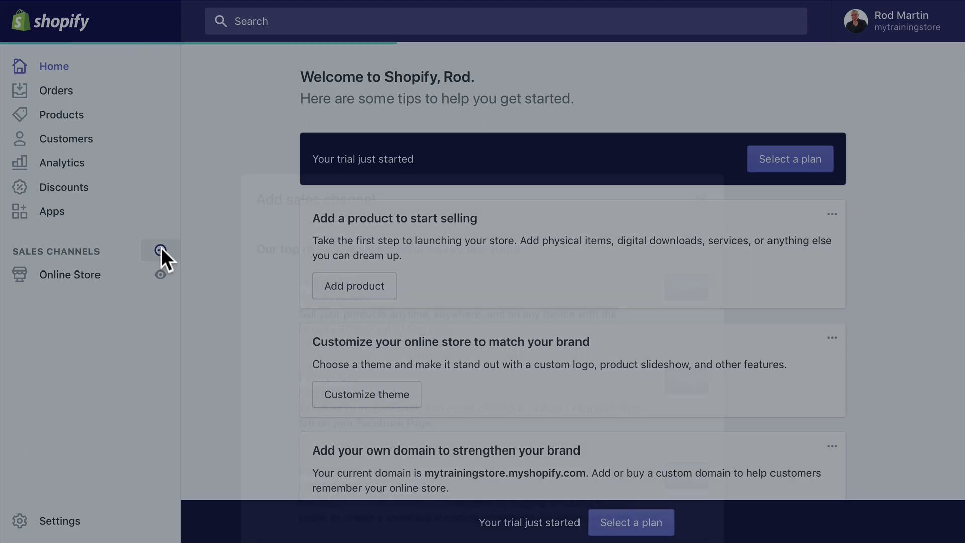
scroll(390, 179, "down", 5)
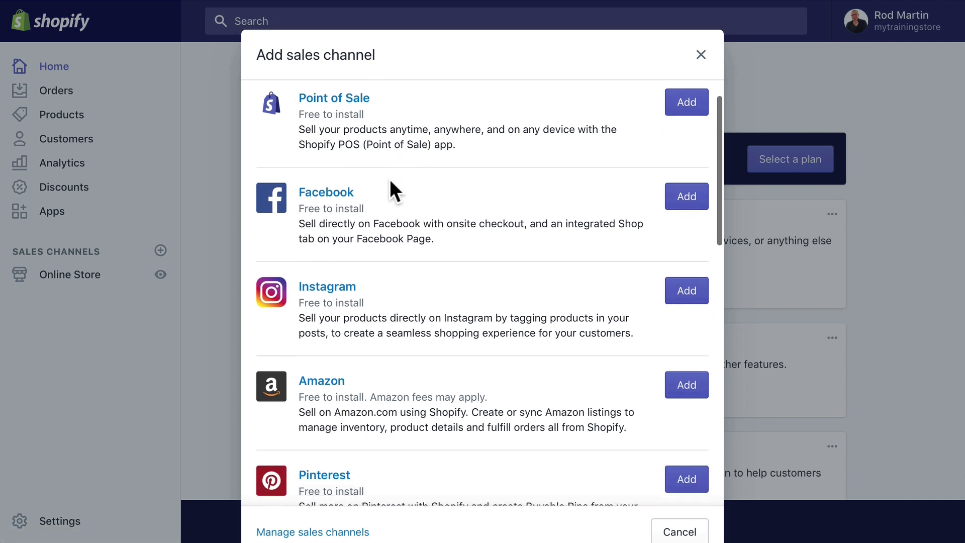
scroll(391, 182, "down", 6)
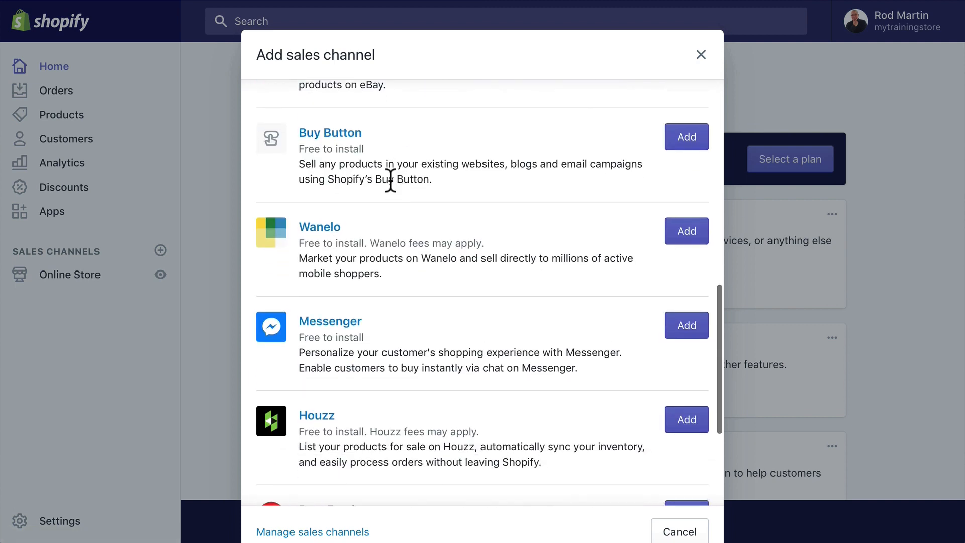
scroll(391, 190, "down", 5)
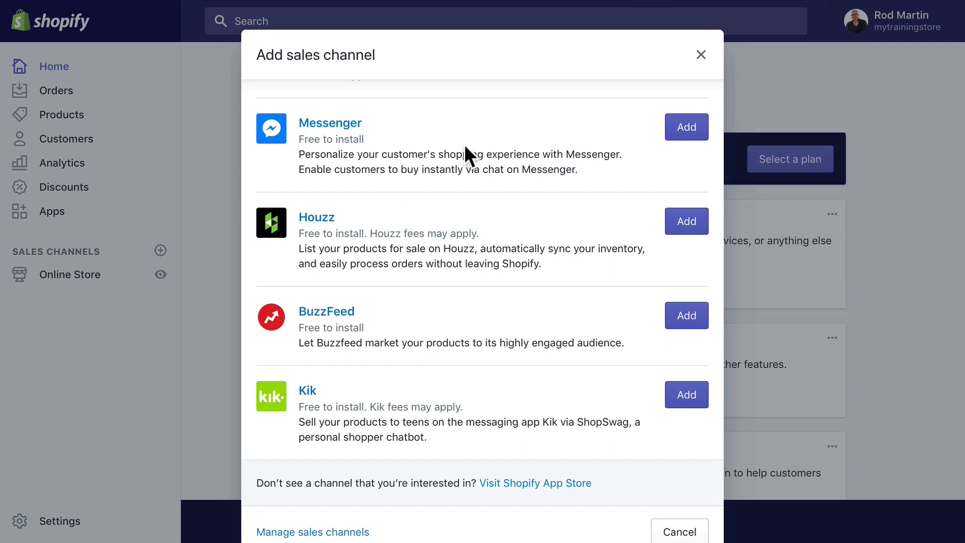
left_click(702, 56)
Compare Basic, Shopify and Advanced plans: card rates 2.9%, 2.6%, 2.4% + 30¢ and 2, 5, 15 staff.
left_click(786, 161)
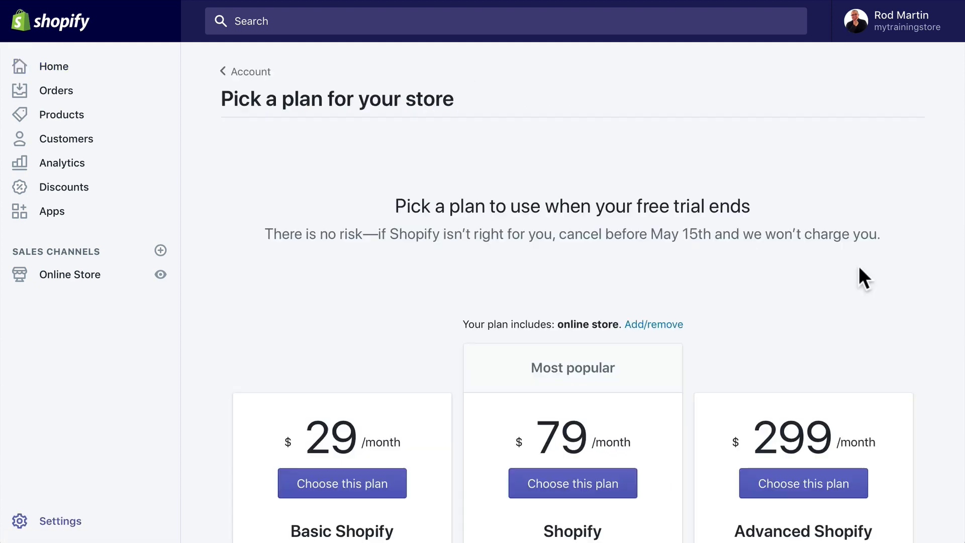
scroll(859, 270, "down", 2)
scroll(858, 266, "down", 6)
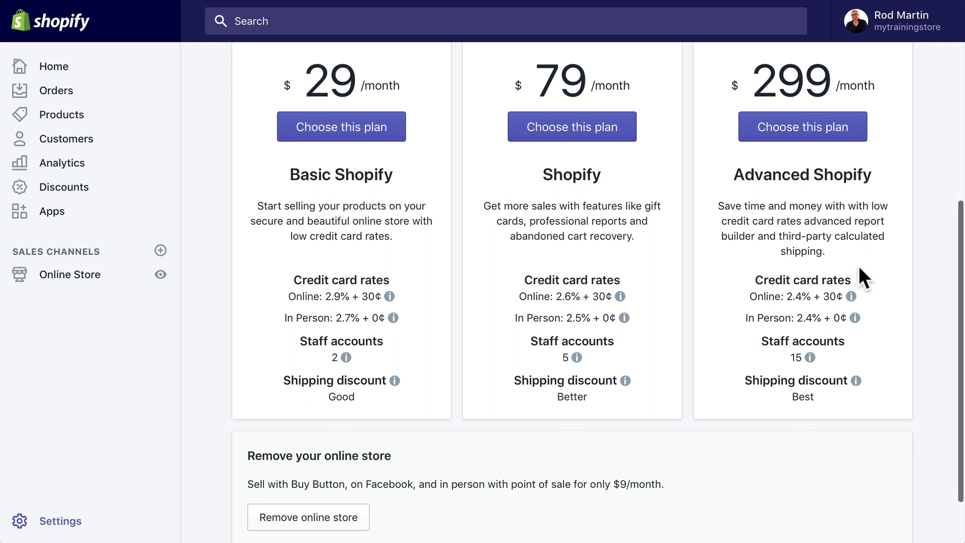
scroll(774, 314, "down", 3)
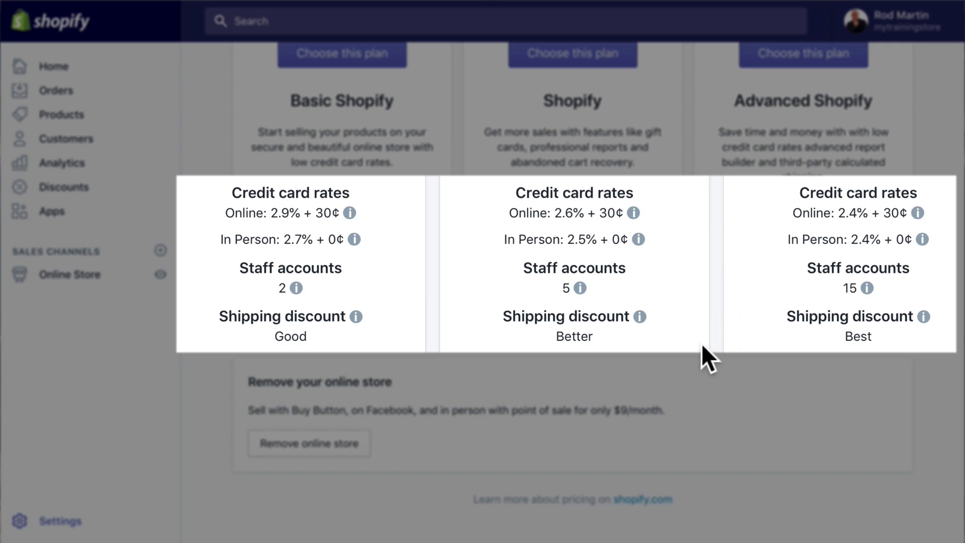
scroll(754, 302, "up", 2)
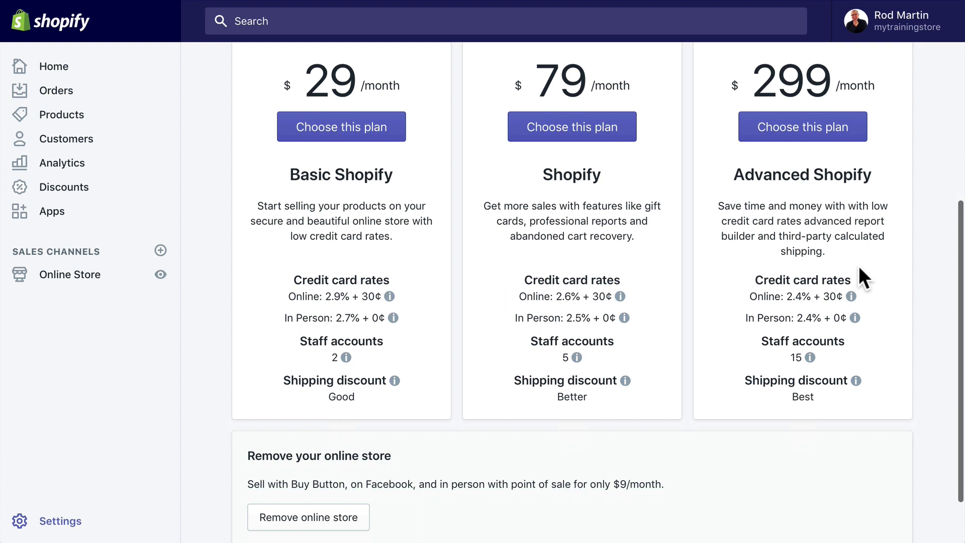
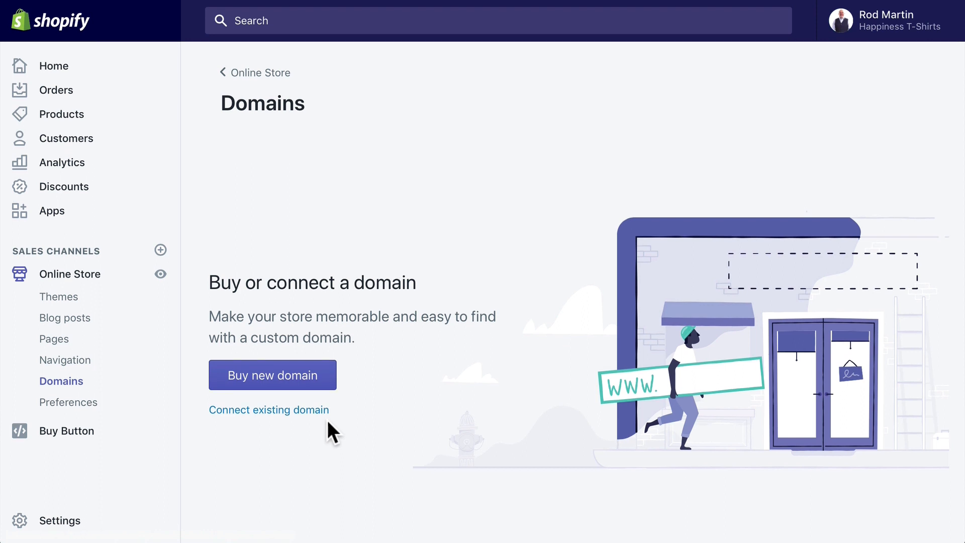
Start buying the domain ostraining.store and review its $19 USD/year purchase summary.
left_click(279, 378)
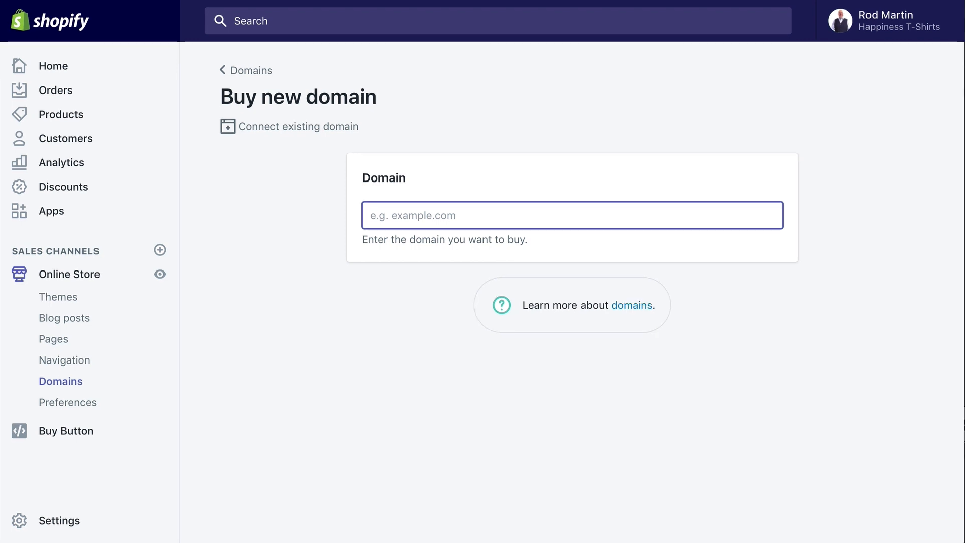
type("ostraining")
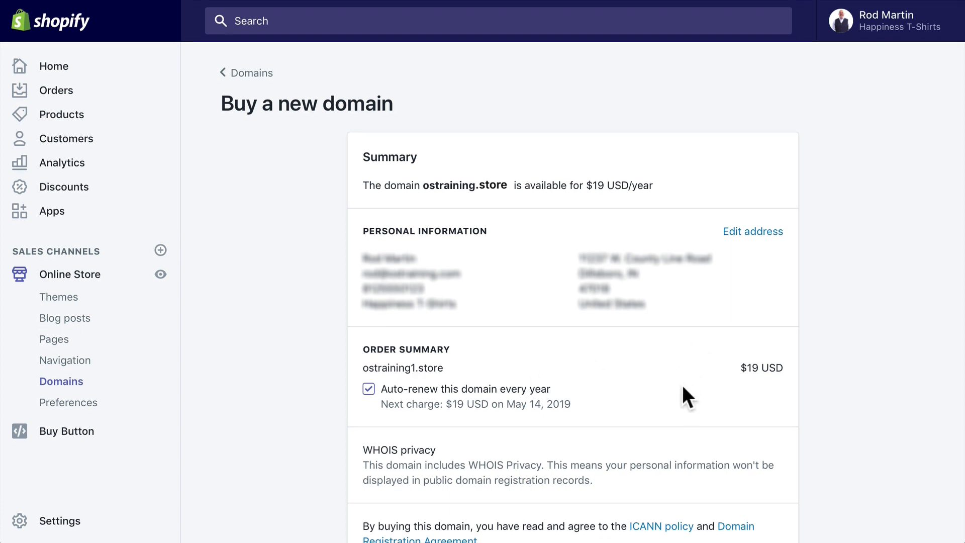
scroll(682, 387, "down", 3)
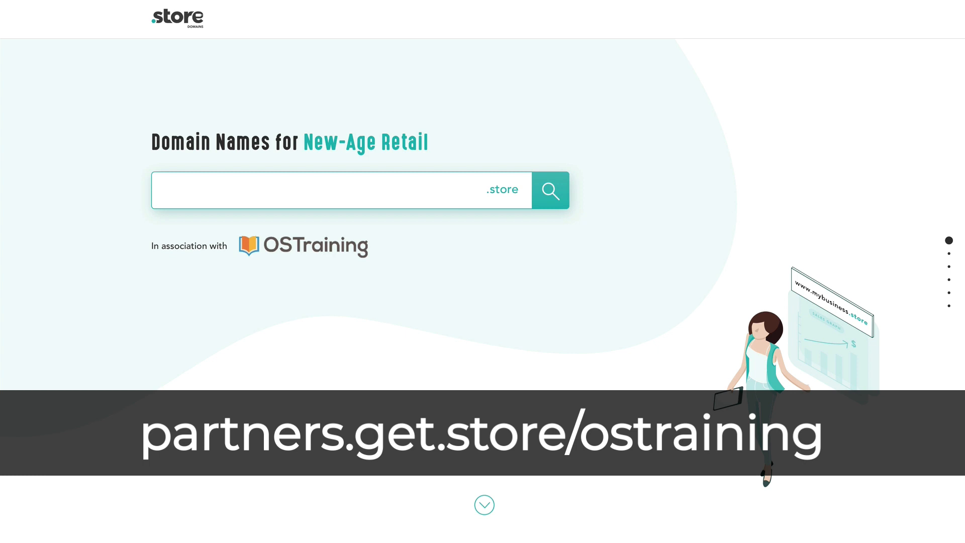
Add ostraining.store to the .store Domains cart and proceed to checkout without extra services.
left_click(222, 190)
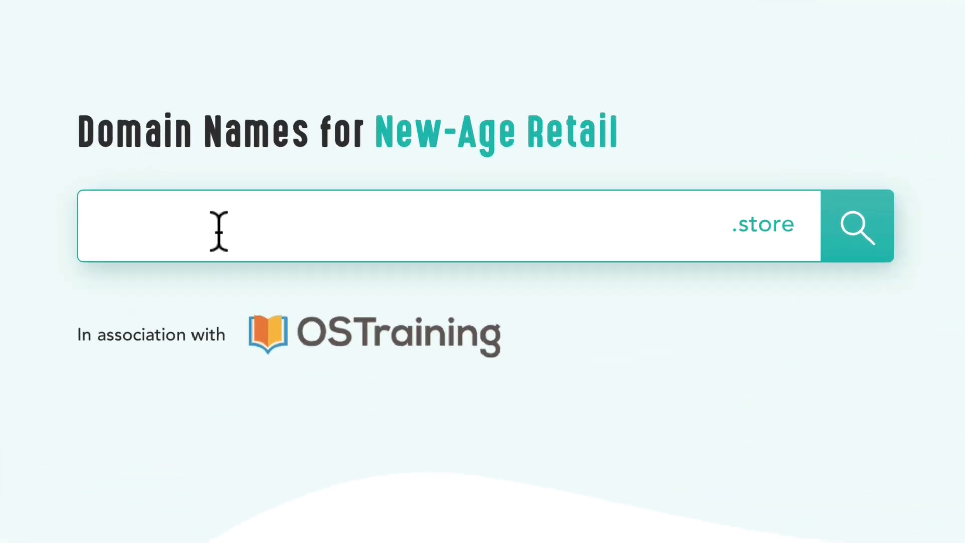
type("ostraining")
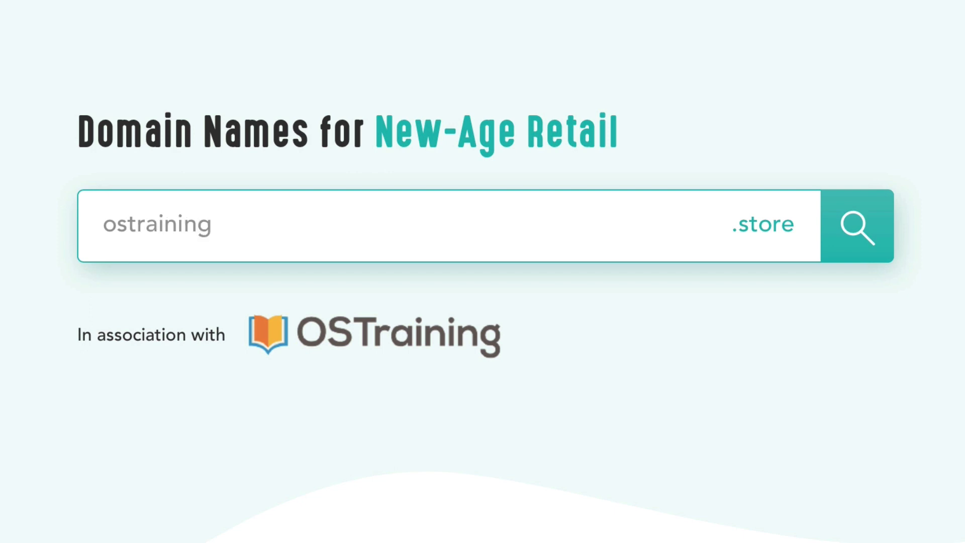
left_click(852, 231)
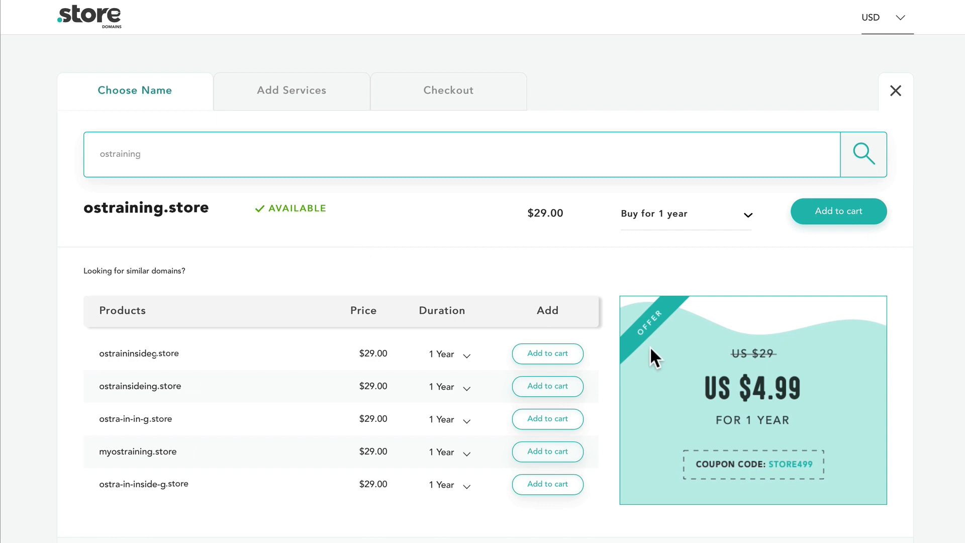
left_click(840, 204)
scroll(789, 462, "down", 3)
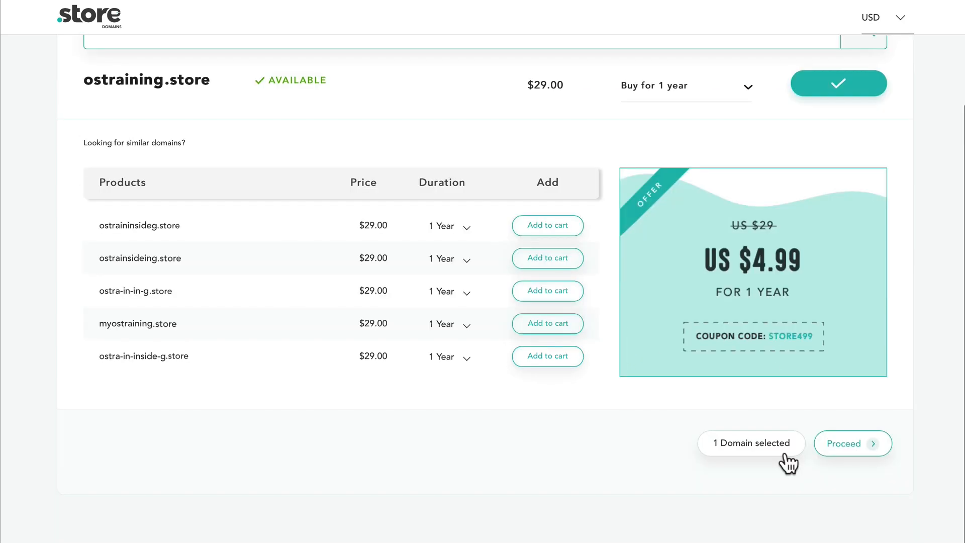
left_click(847, 449)
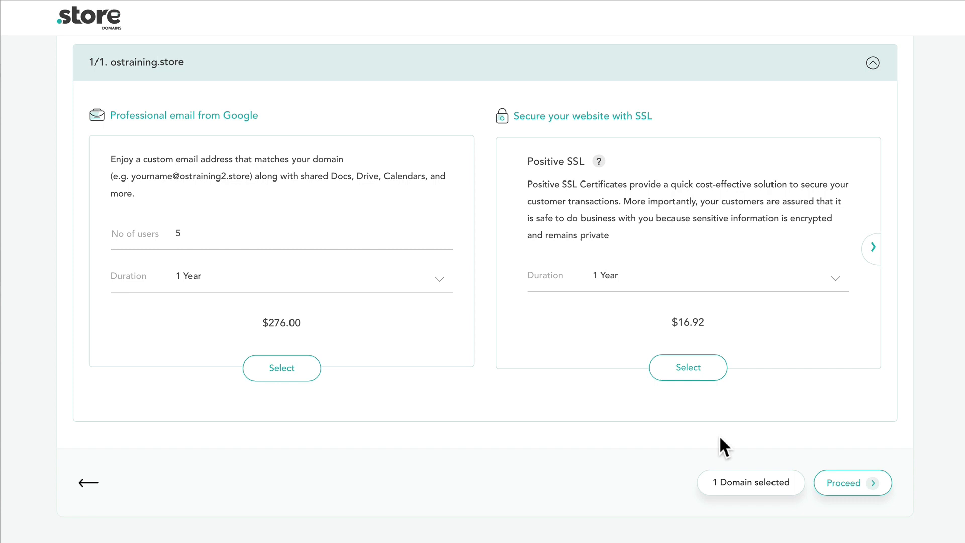
left_click(838, 495)
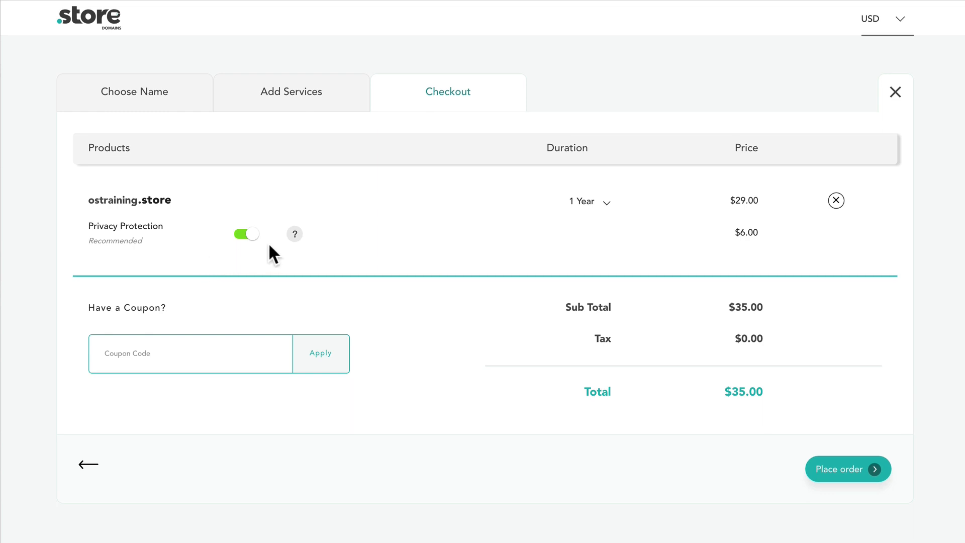
Apply coupon code oststore and extend ostraining.store's registration to 10 years, totalling $159.99.
left_click(174, 352)
type("oststore")
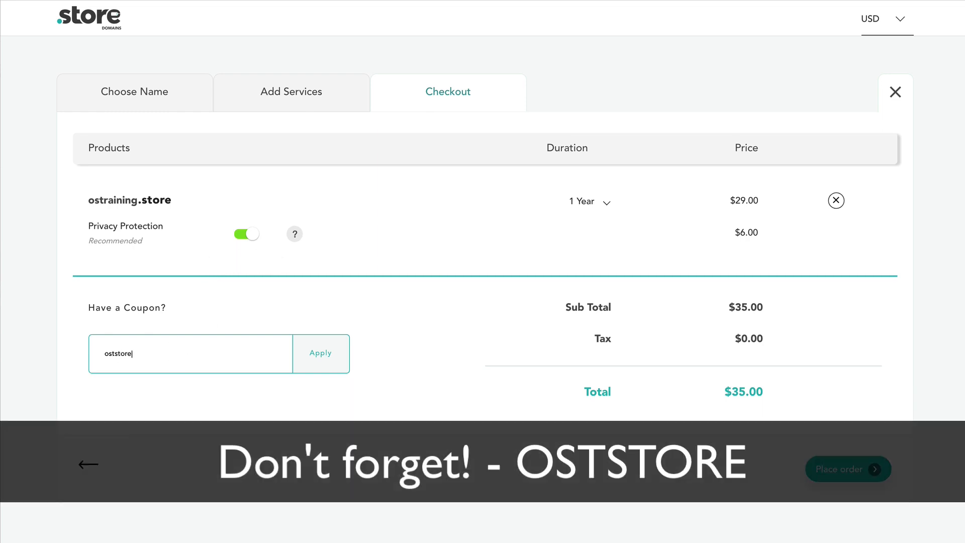
left_click(318, 358)
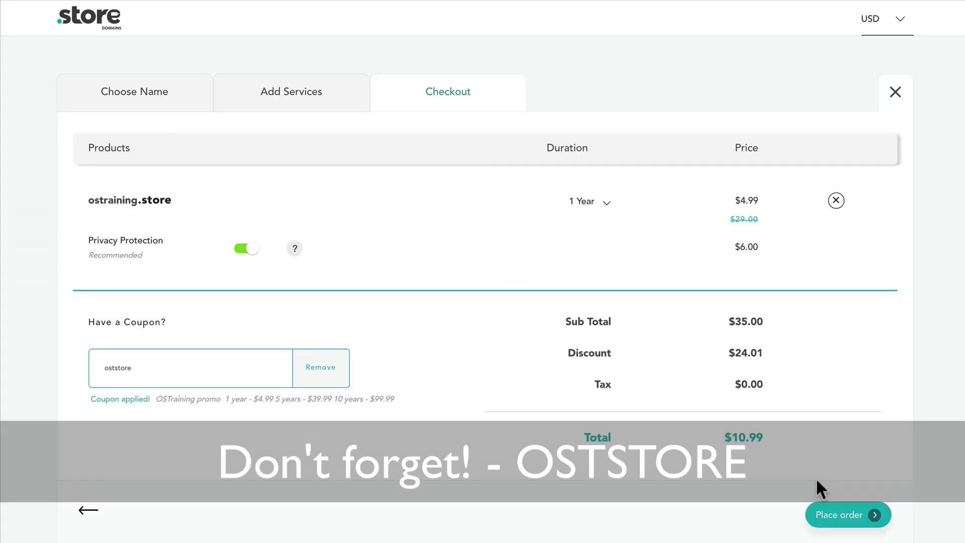
left_click(591, 205)
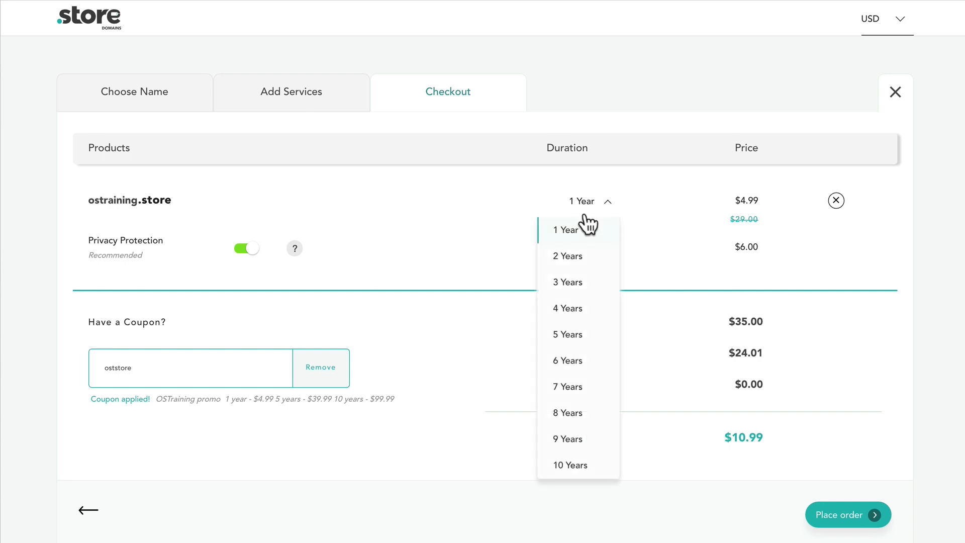
left_click(569, 465)
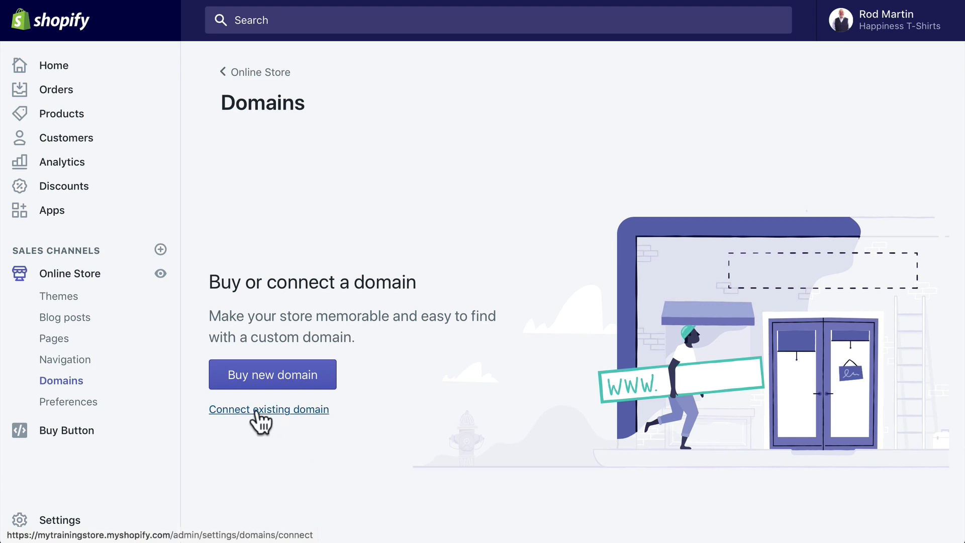
Connect the existing domain ostraining.store to the store and run Verify connection.
left_click(258, 416)
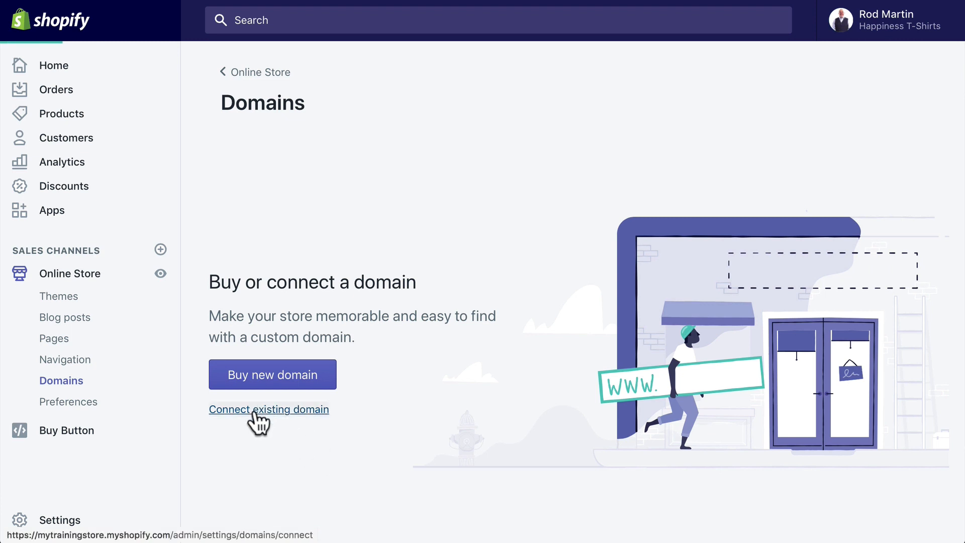
left_click(417, 221)
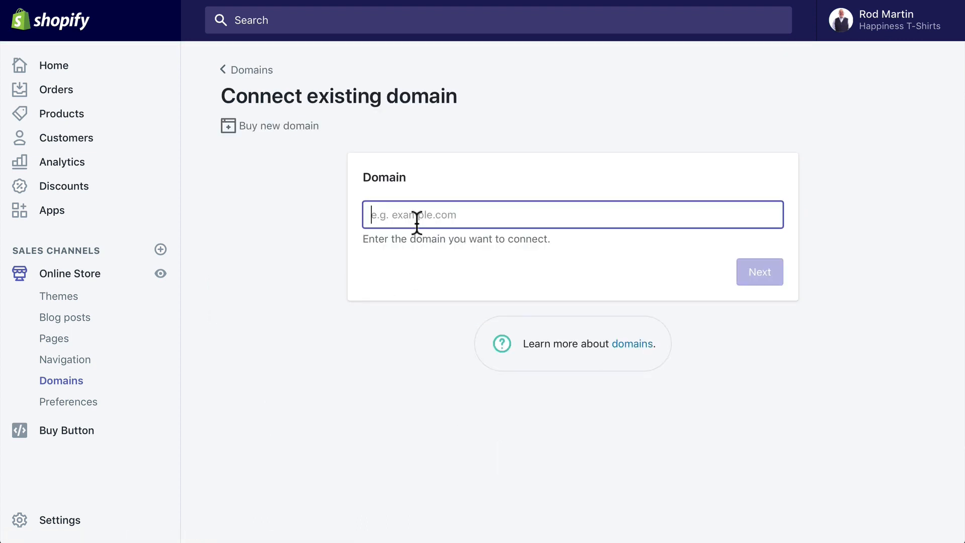
type("ostraining.store")
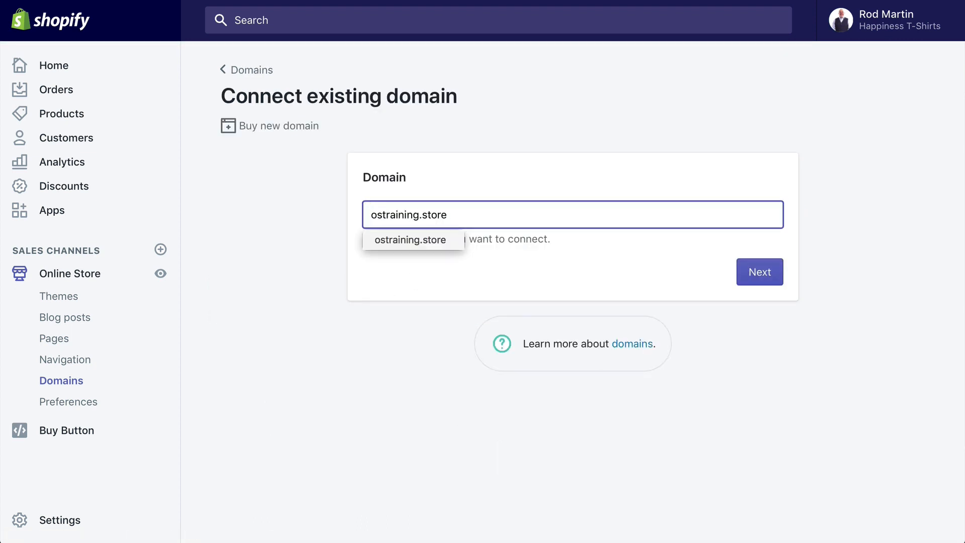
left_click(433, 318)
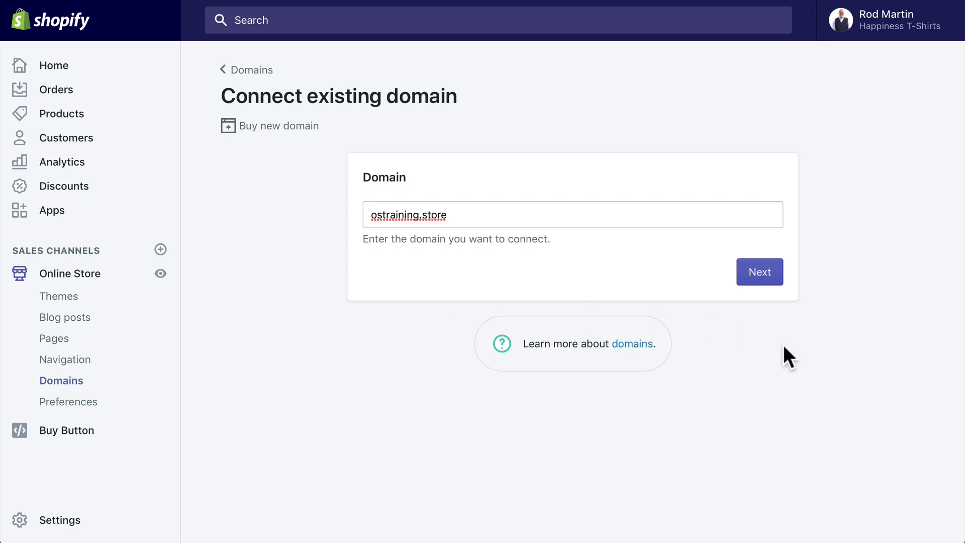
left_click(755, 274)
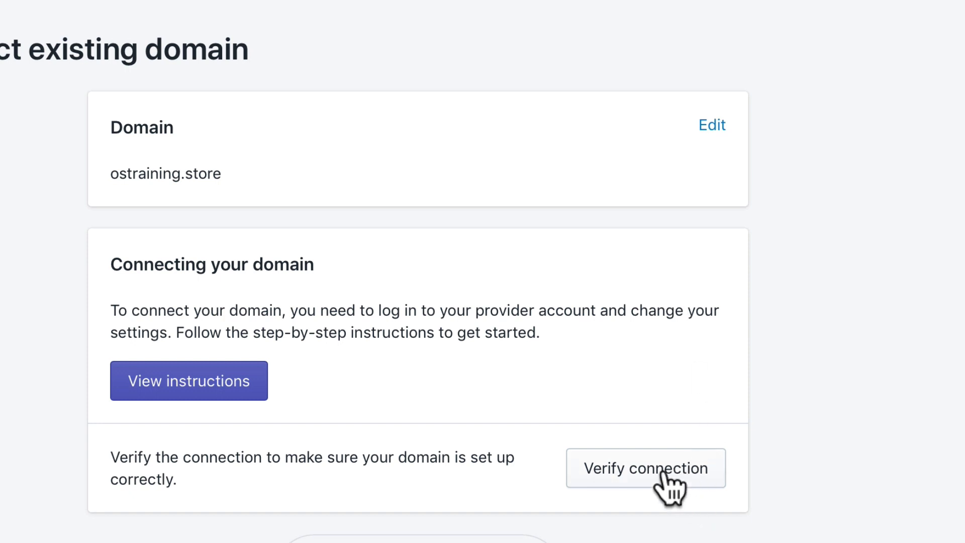
left_click(662, 472)
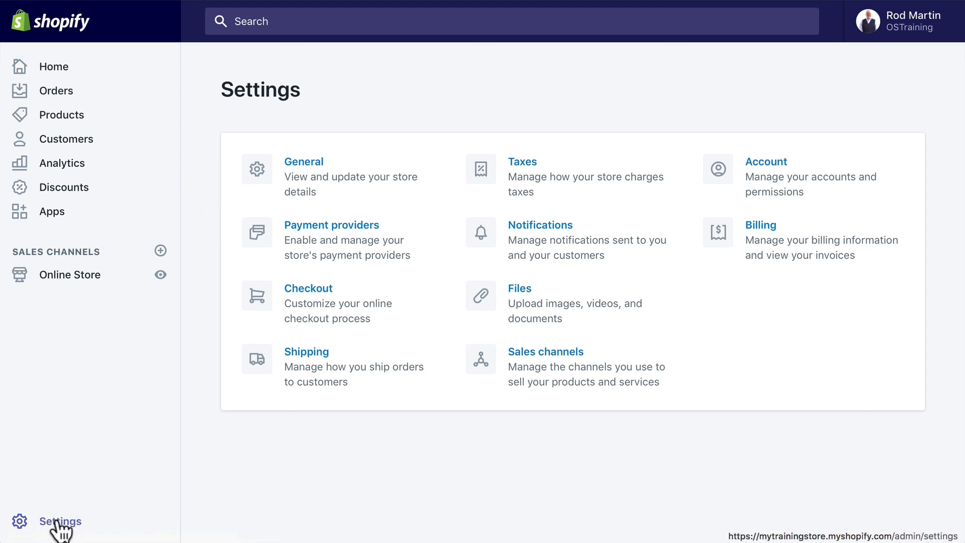
Change the store name from OSTraining to 'Happiness T-Shirts' in General settings and save.
left_click(58, 274)
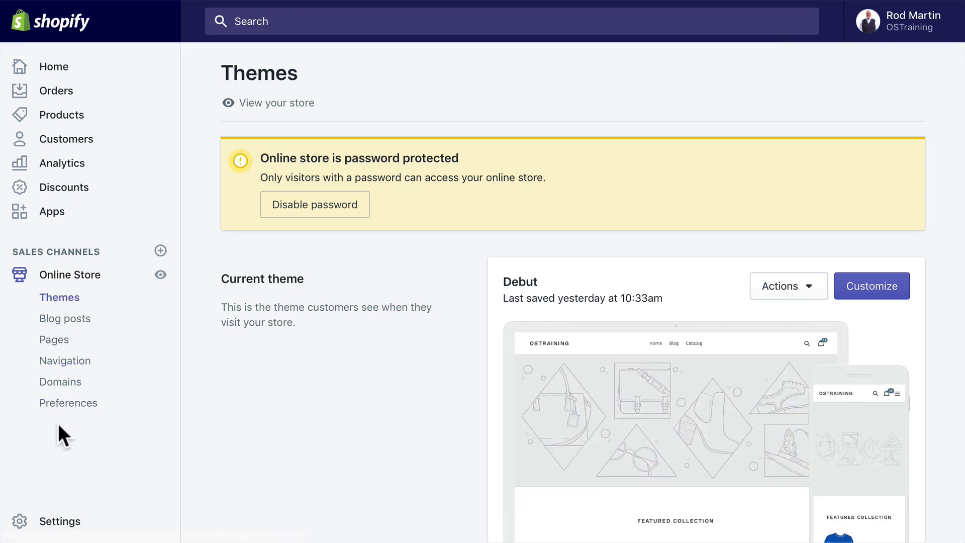
left_click(64, 521)
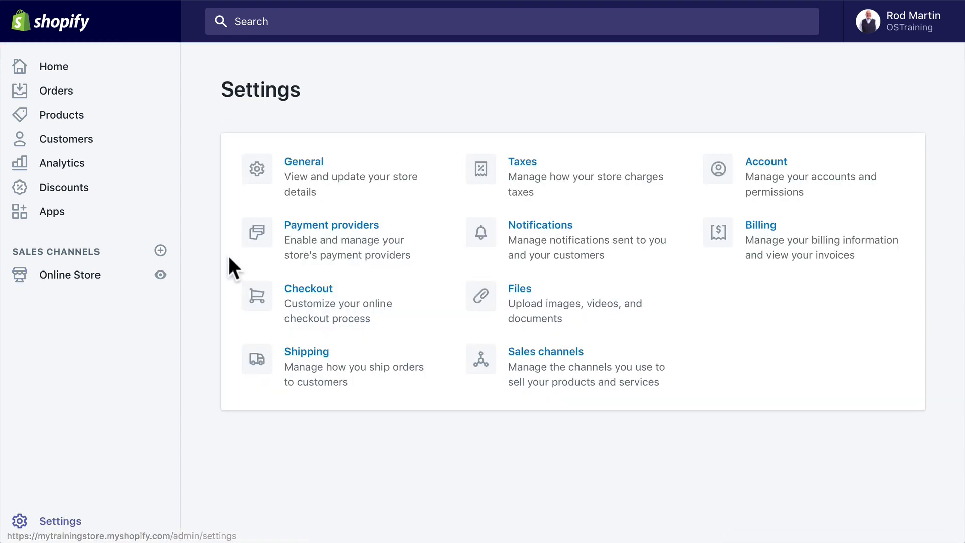
left_click(304, 162)
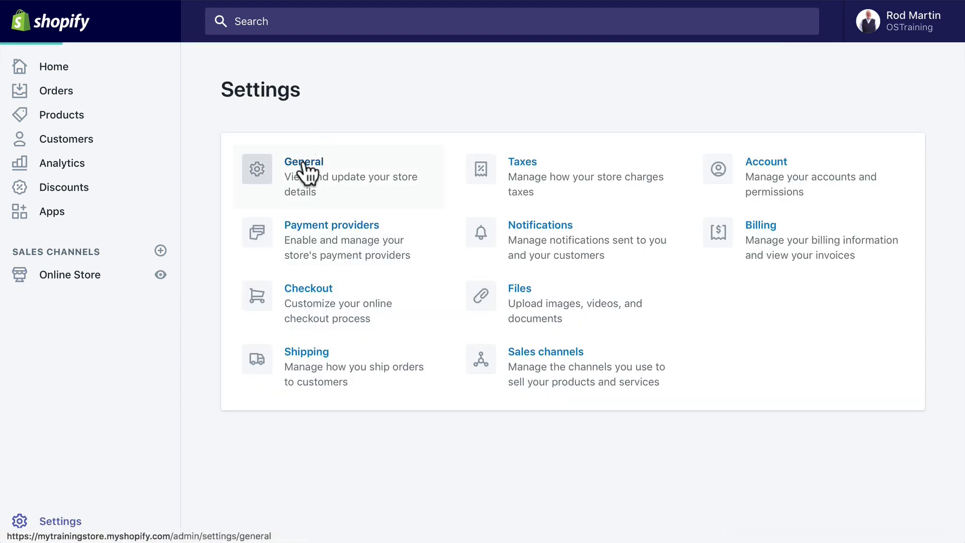
double_click(541, 192)
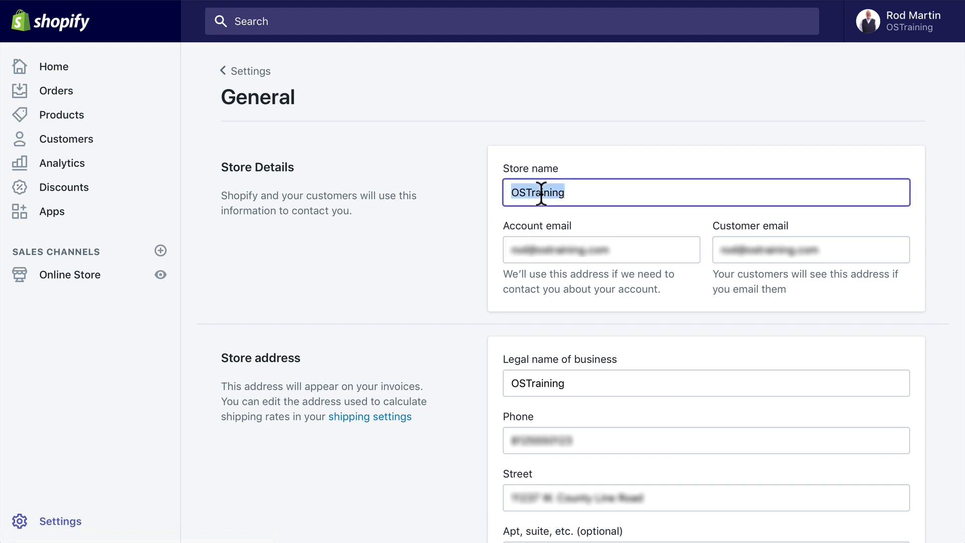
type("Happien")
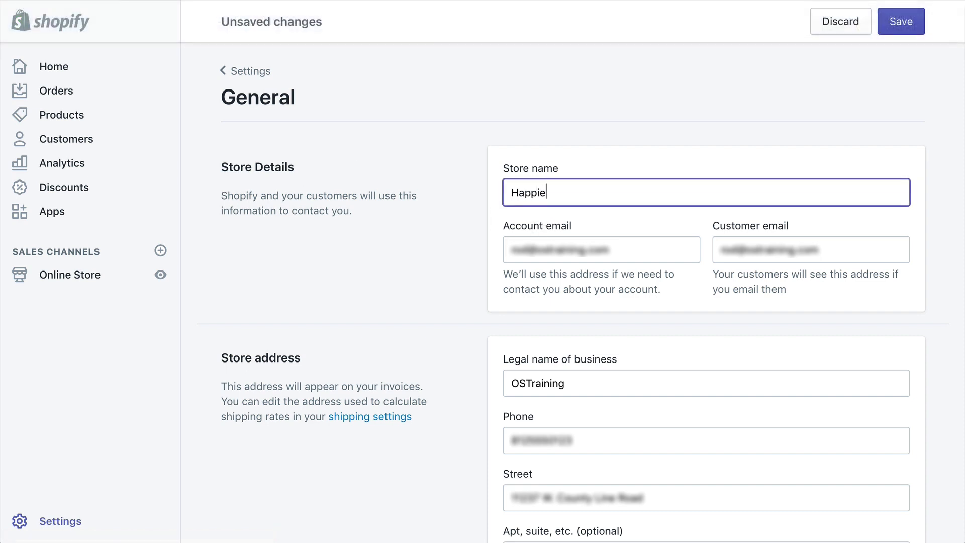
key("BackSpace")
key("BackSpace")
type("ness T-Shirts")
scroll(449, 446, "down", 15)
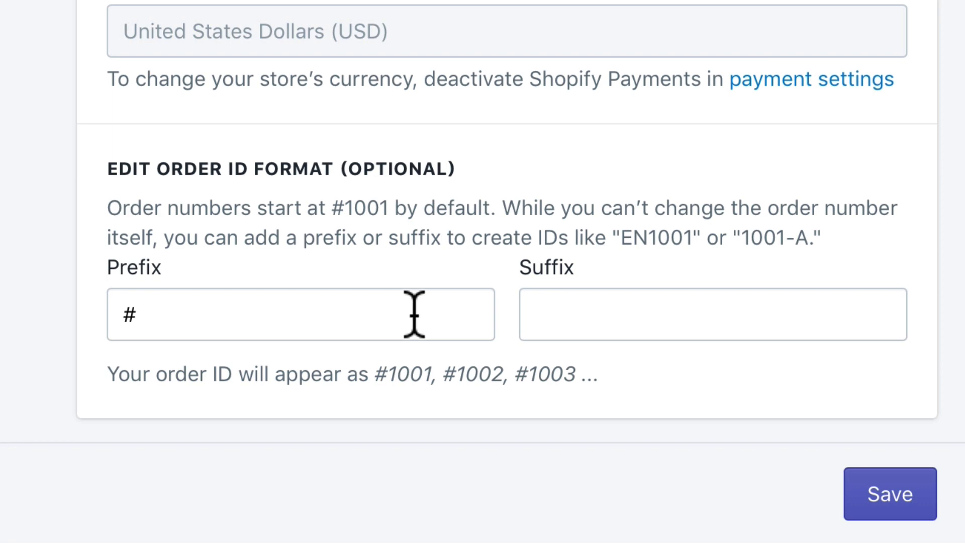
left_click(892, 485)
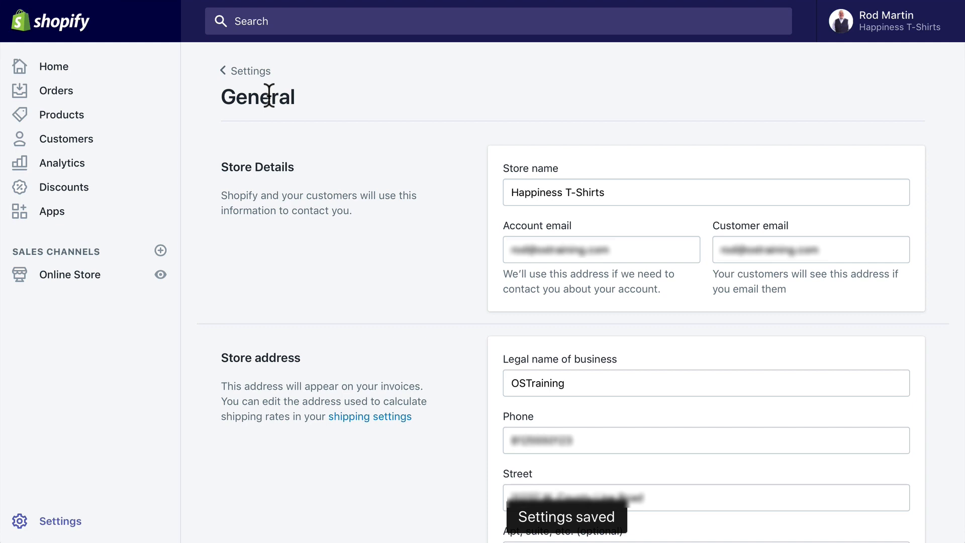
left_click(245, 72)
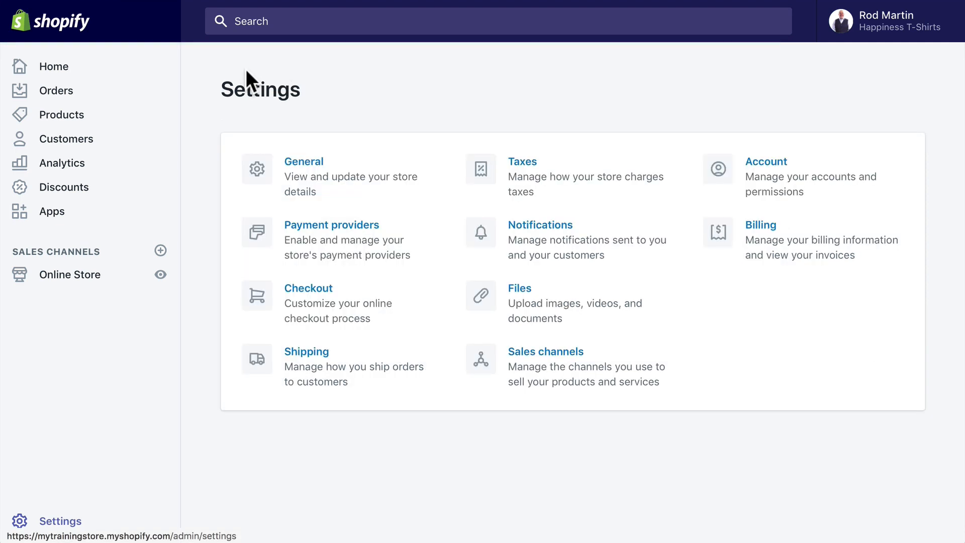
Read the Shopify Payments help article through payouts, fees and country pricing, then return to Payment providers.
left_click(325, 224)
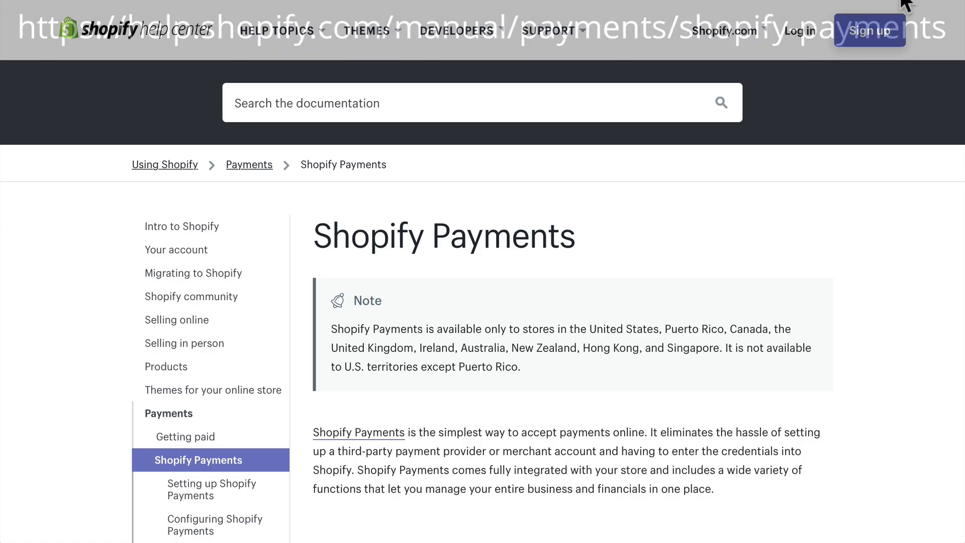
scroll(664, 255, "down", 2)
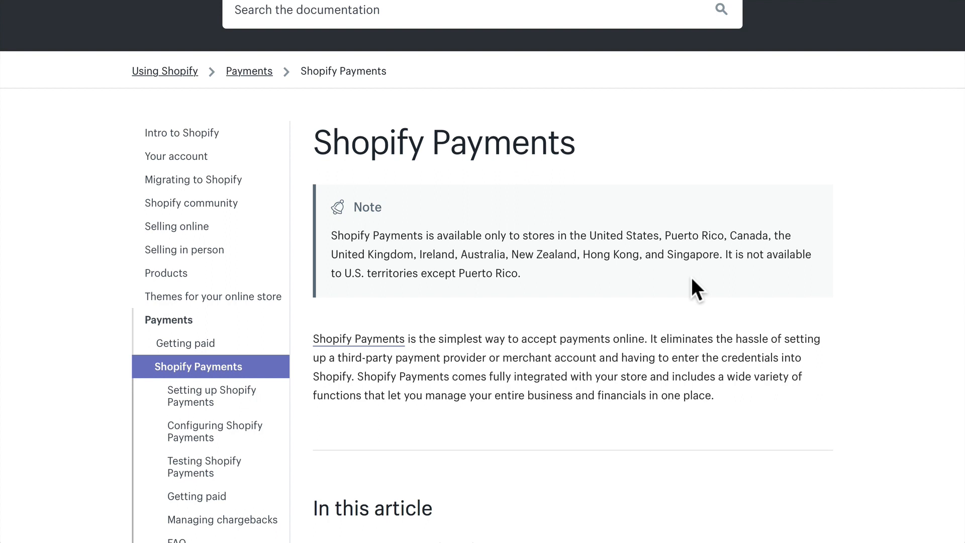
scroll(692, 279, "down", 6)
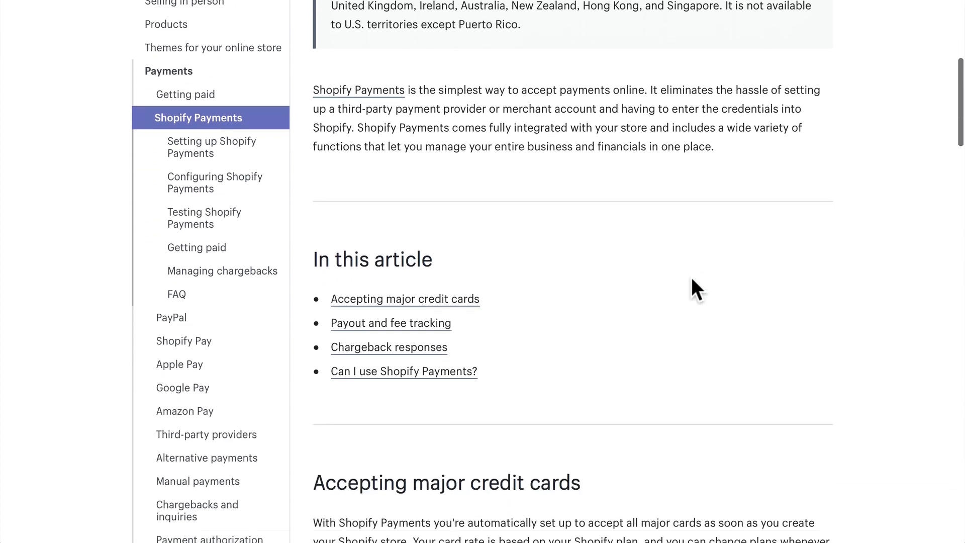
scroll(692, 278, "down", 6)
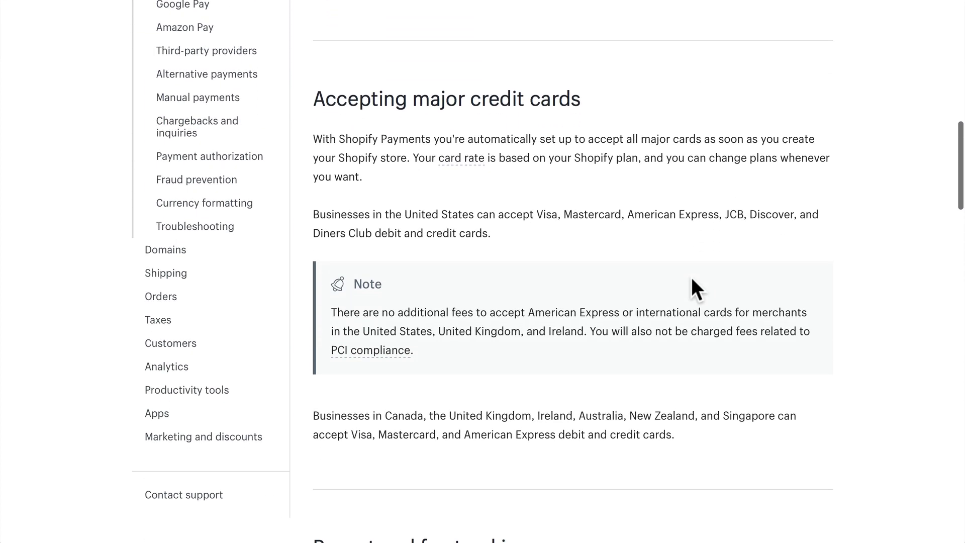
scroll(691, 279, "down", 5)
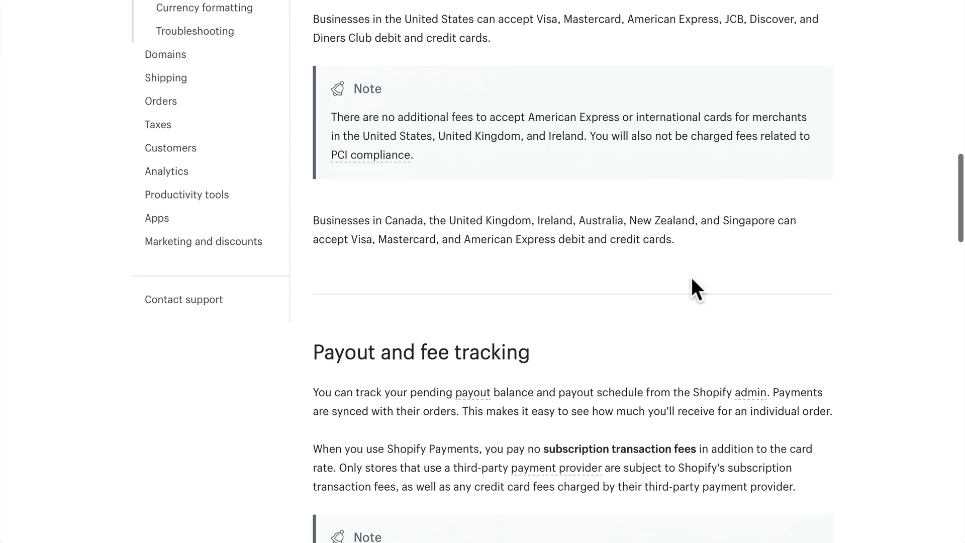
scroll(693, 281, "down", 6)
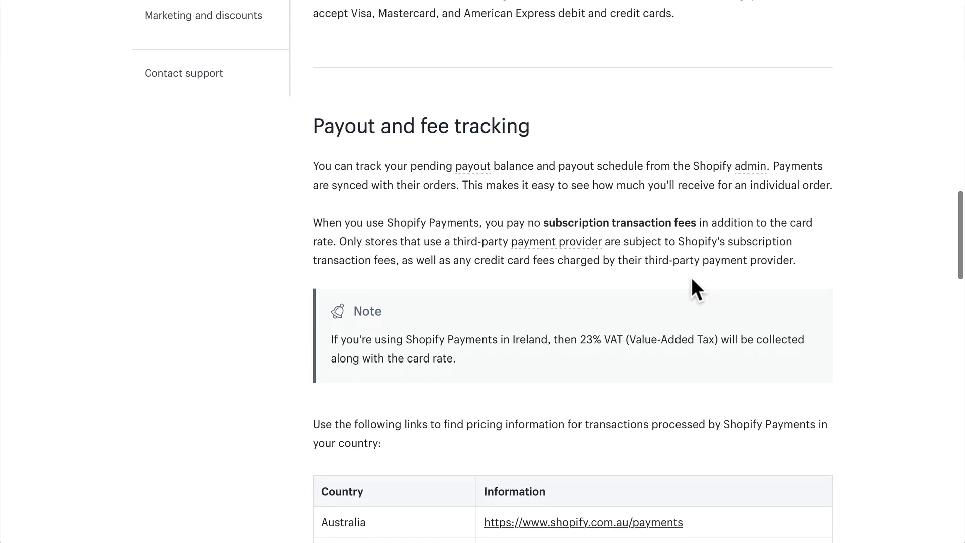
scroll(692, 279, "down", 5)
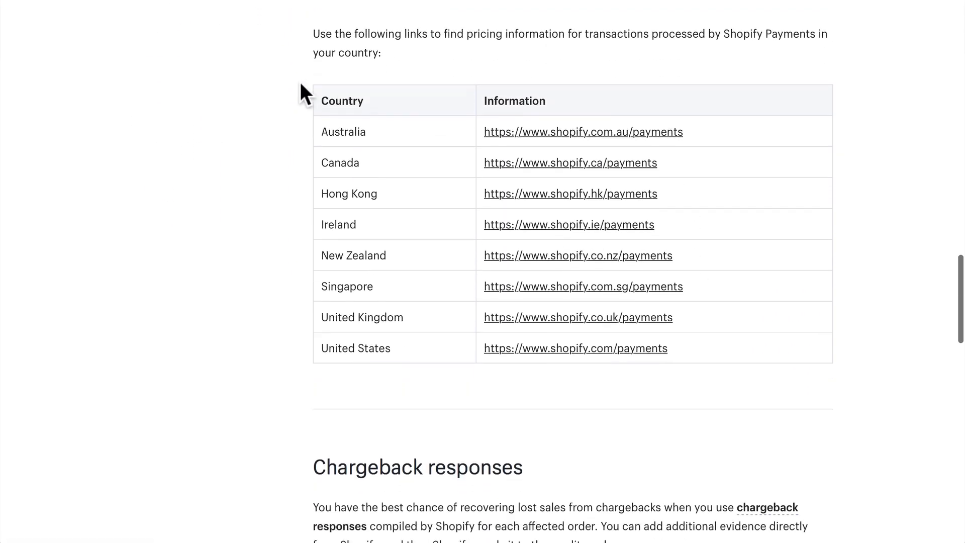
scroll(300, 82, "down", 5)
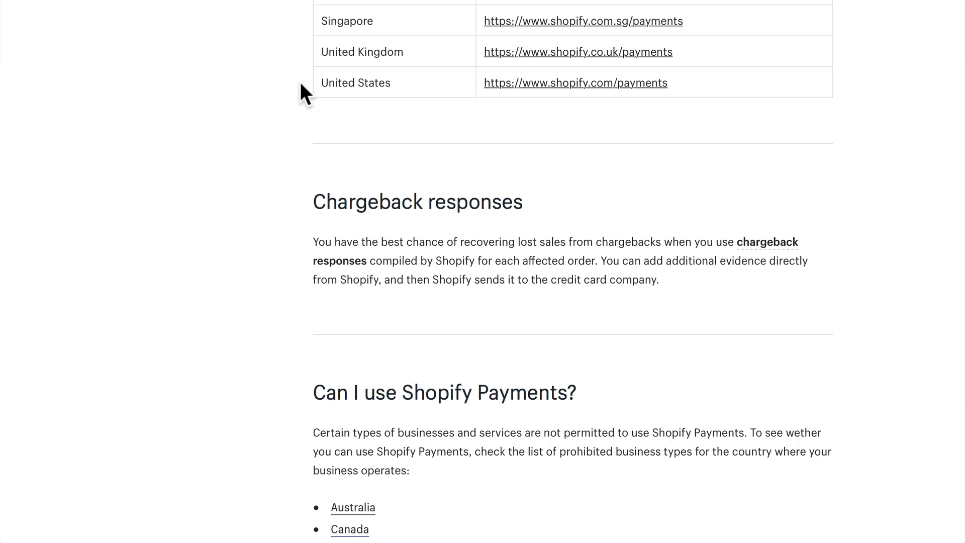
left_click(68, 4)
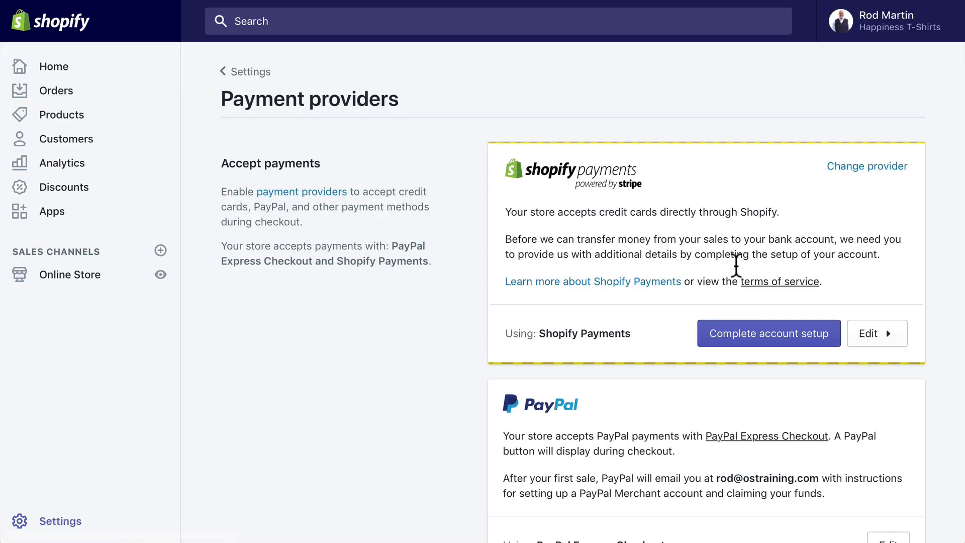
Open the Shopify Payments account setup form for banking details and terms of service.
left_click(872, 337)
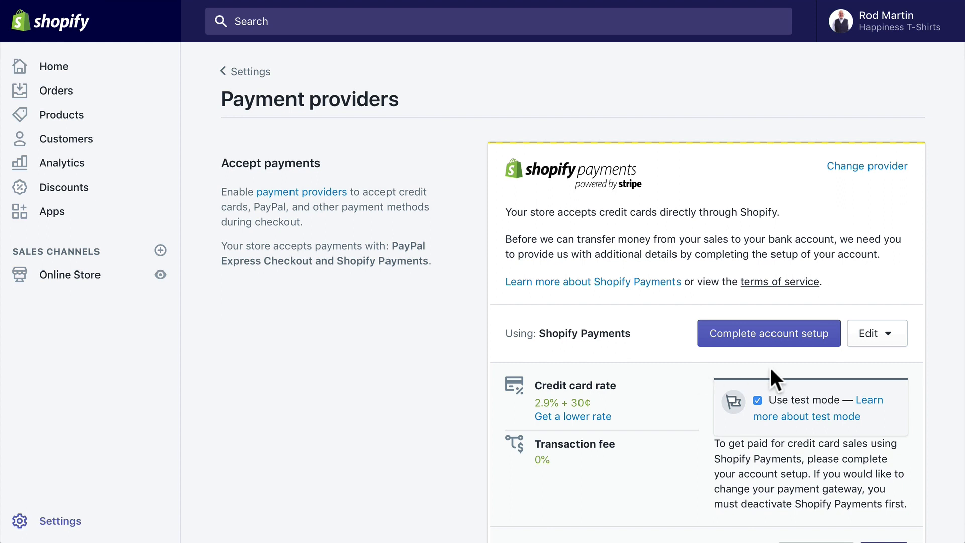
left_click(779, 339)
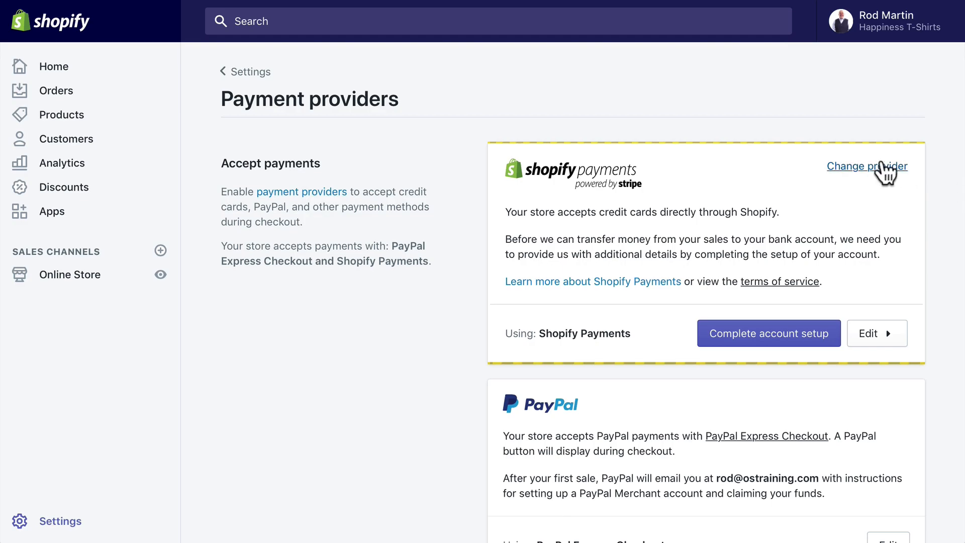
Browse the third-party card provider list, keeping Shopify Payments as the card provider.
left_click(877, 167)
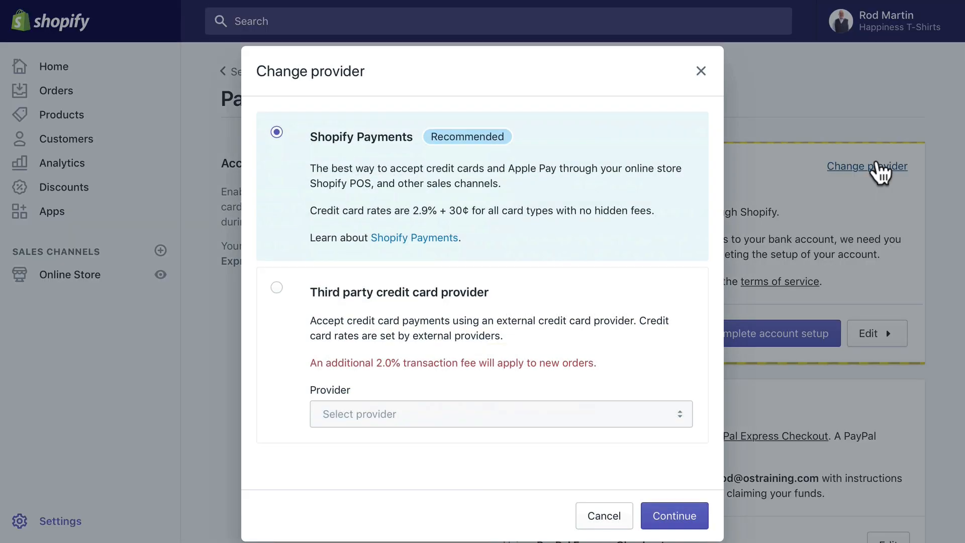
left_click(479, 414)
scroll(498, 472, "down", 8)
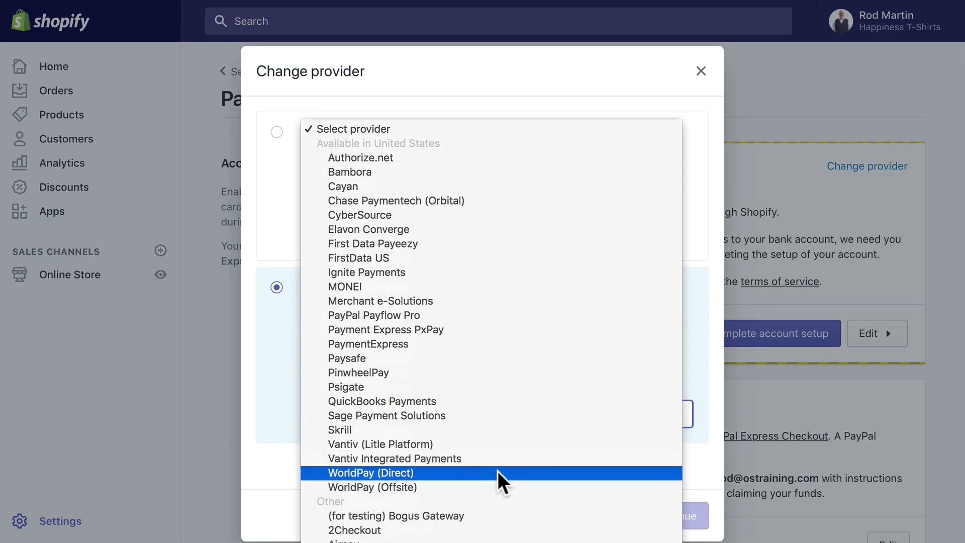
scroll(498, 472, "down", 10)
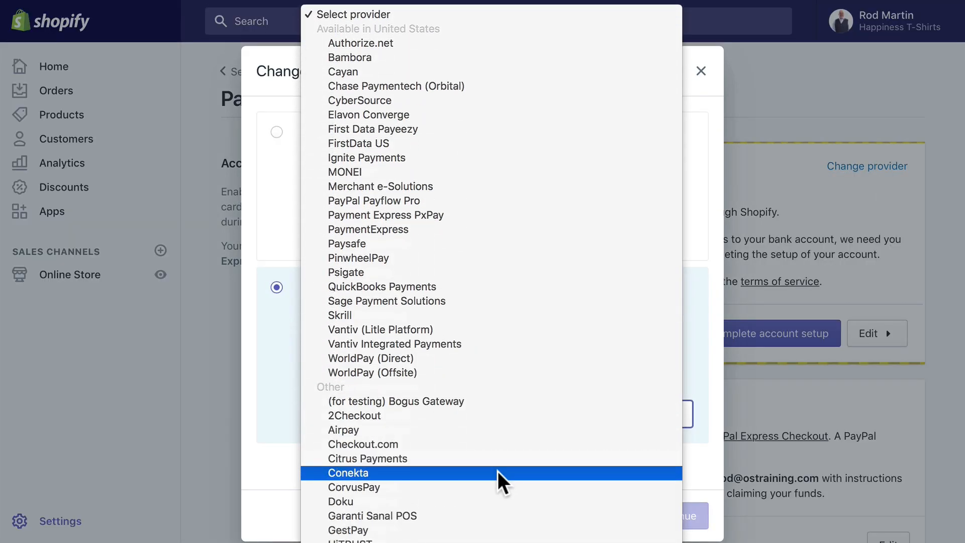
scroll(497, 471, "down", 6)
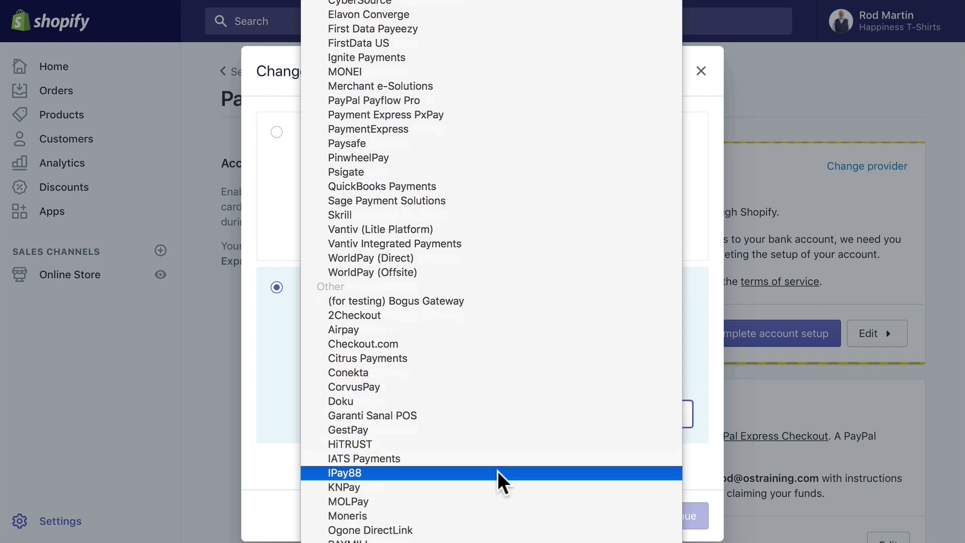
scroll(498, 472, "down", 3)
scroll(497, 471, "up", 8)
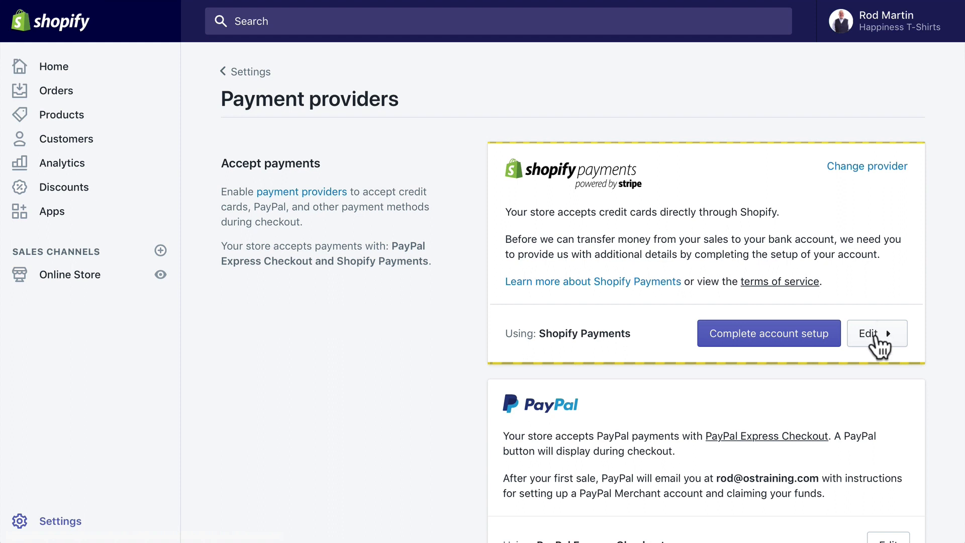
Save the Shopify Payments settings with test mode left enabled.
left_click(878, 339)
scroll(861, 427, "down", 2)
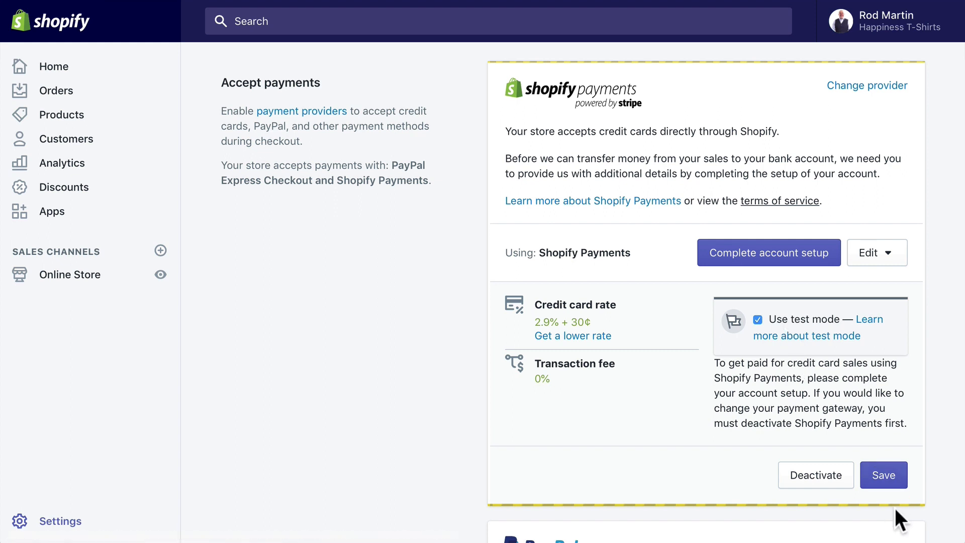
left_click(883, 478)
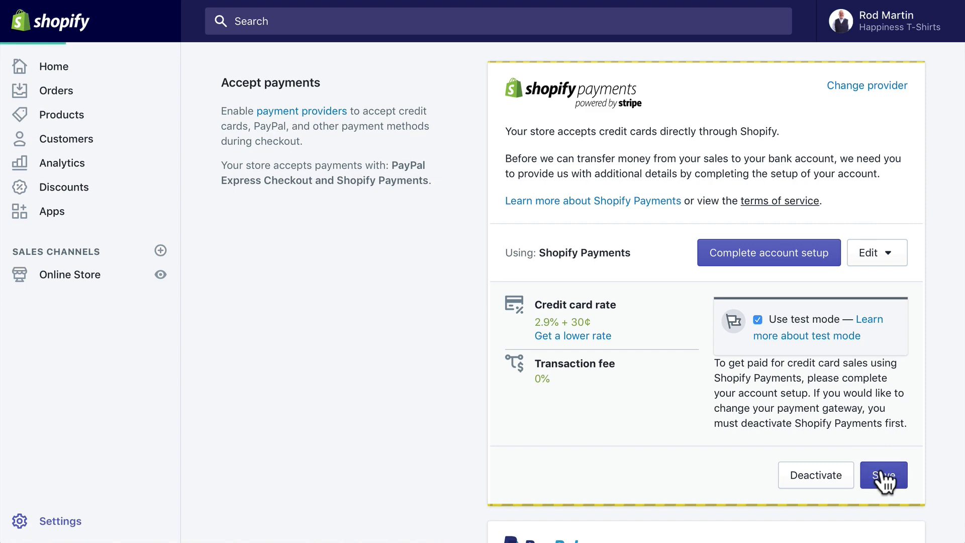
Check the PayPal Express Checkout rate details, then go back to the Settings overview.
scroll(589, 336, "down", 2)
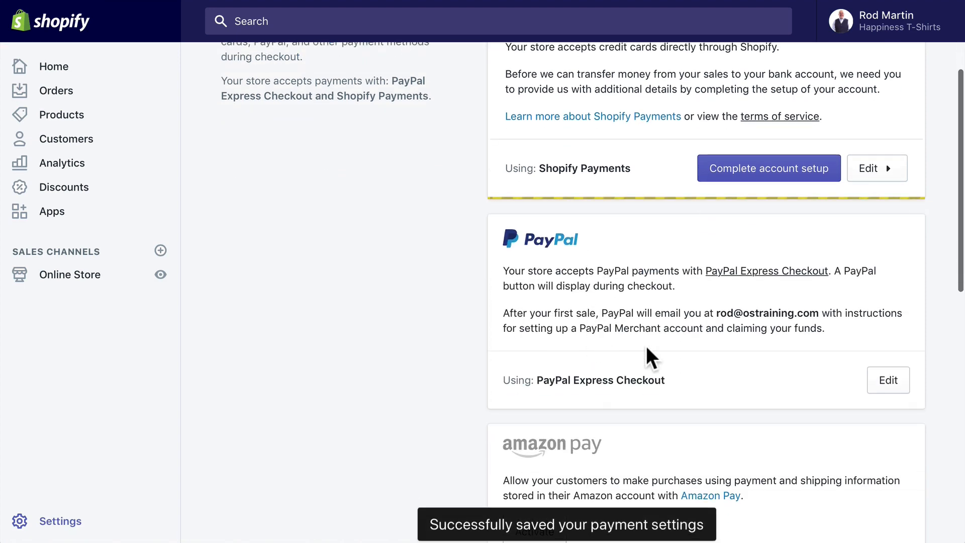
scroll(788, 446, "down", 8)
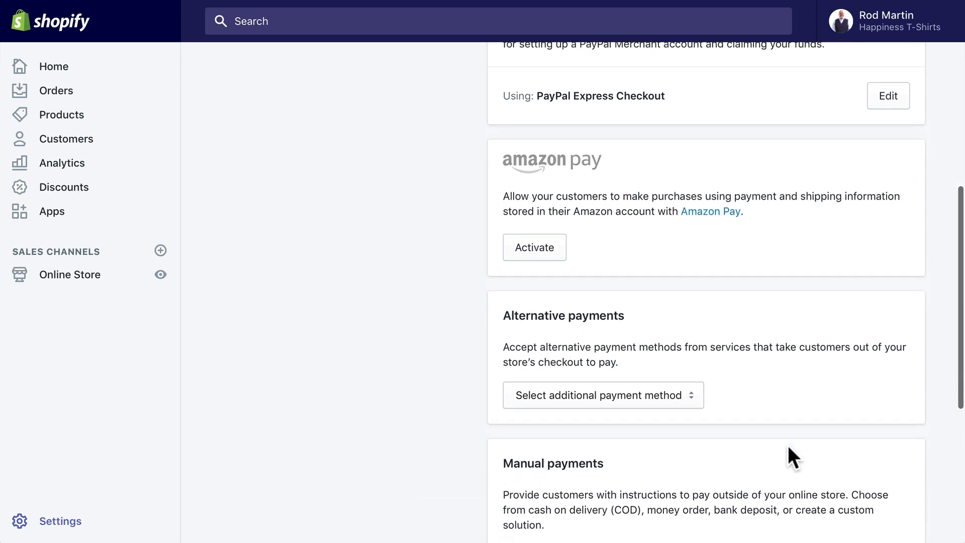
scroll(788, 446, "down", 2)
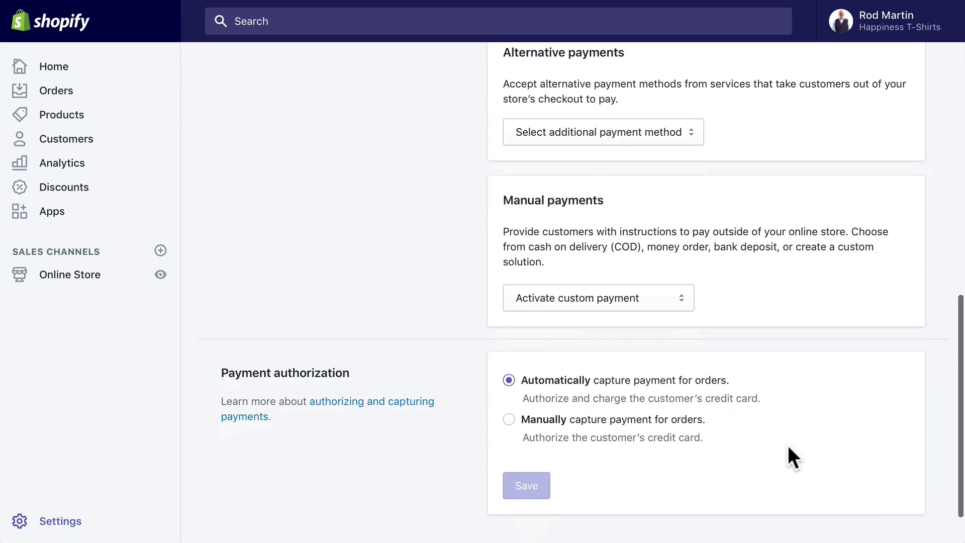
scroll(788, 447, "up", 10)
left_click(887, 383)
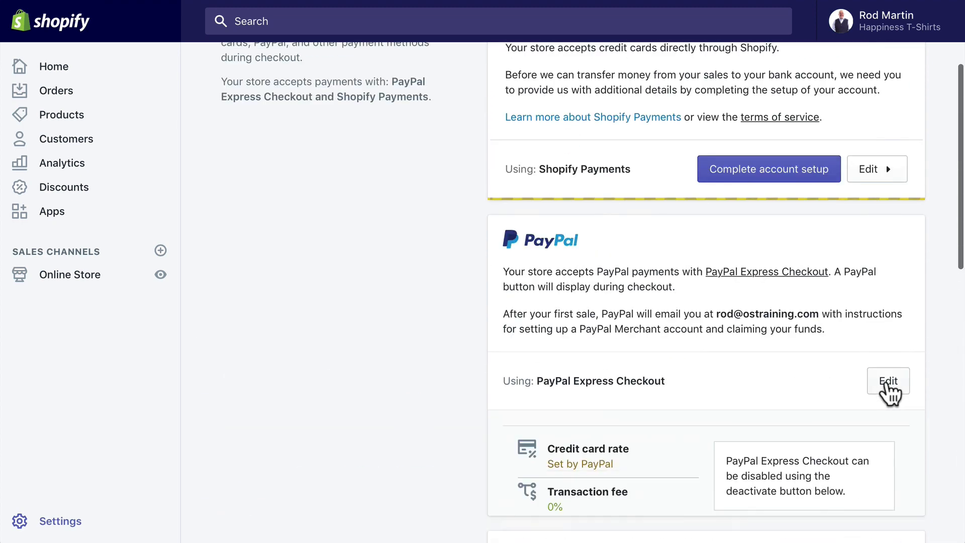
scroll(771, 216, "up", 3)
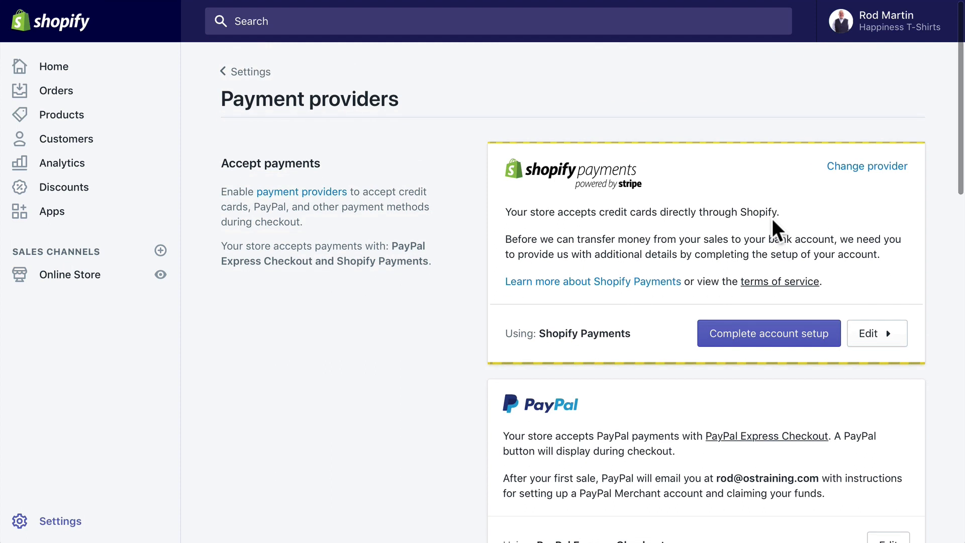
left_click(251, 72)
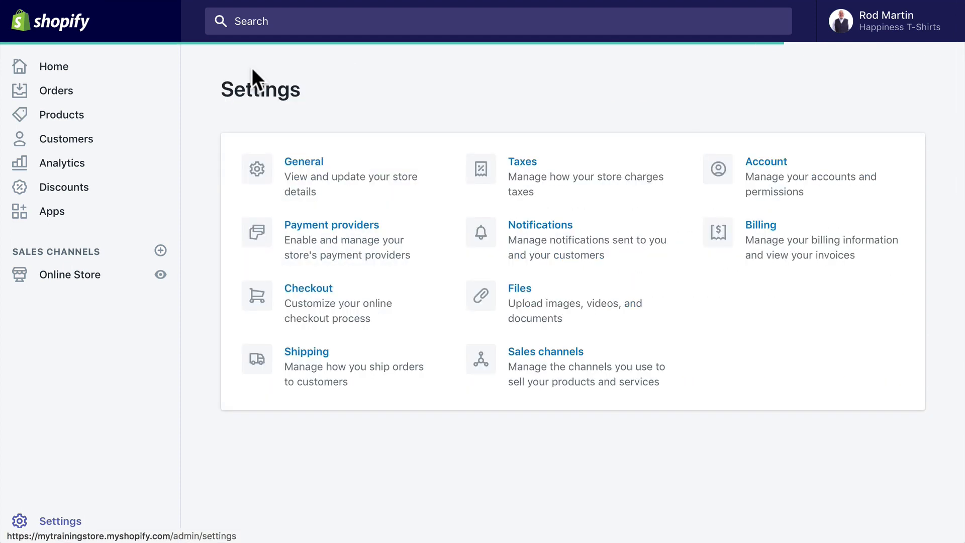
Review Checkout settings down to Abandoned checkouts: automatic emails off, 1-hour send delay.
left_click(306, 284)
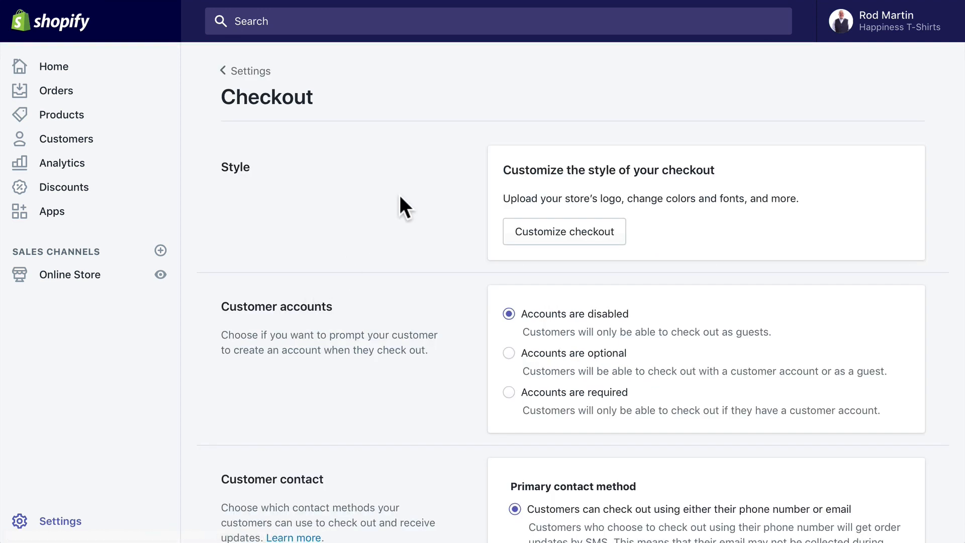
scroll(399, 196, "down", 2)
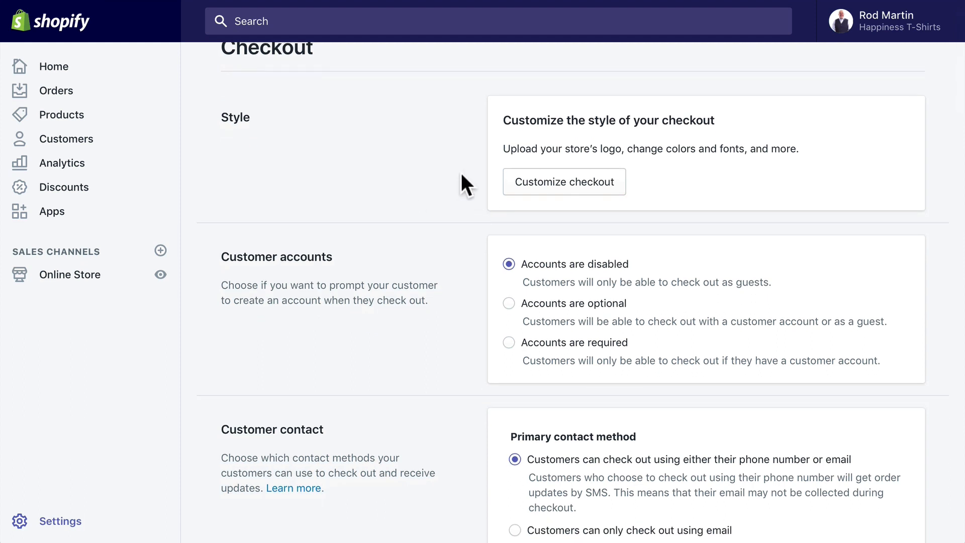
scroll(451, 183, "down", 5)
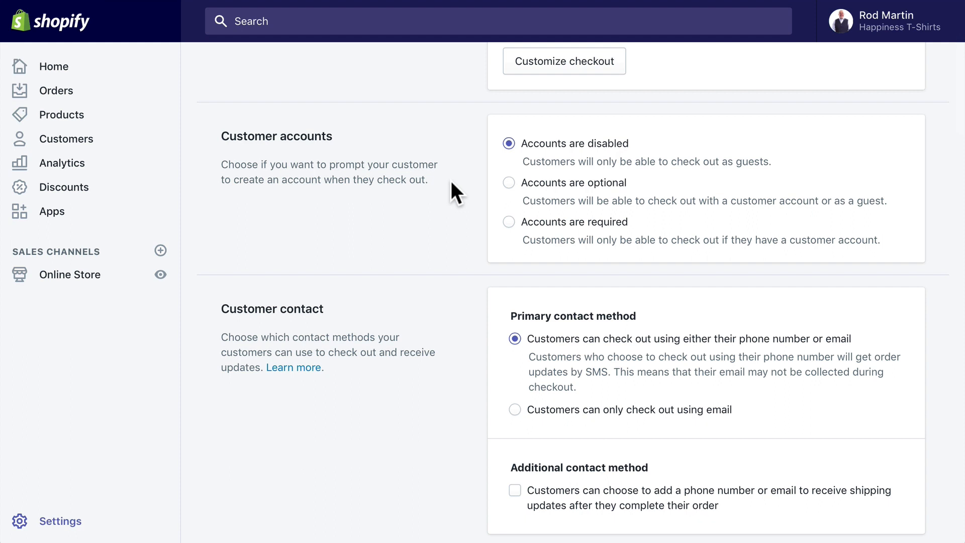
scroll(452, 180, "down", 5)
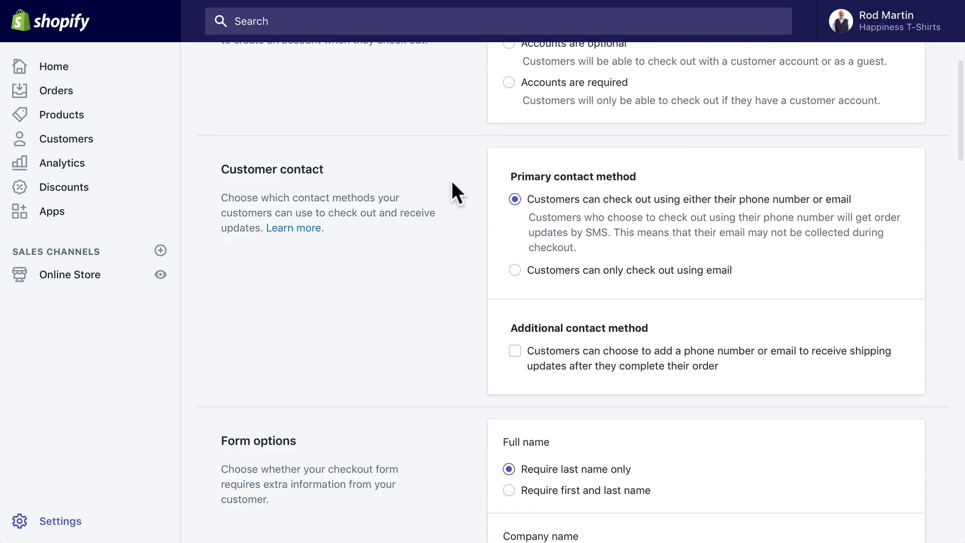
scroll(452, 181, "down", 2)
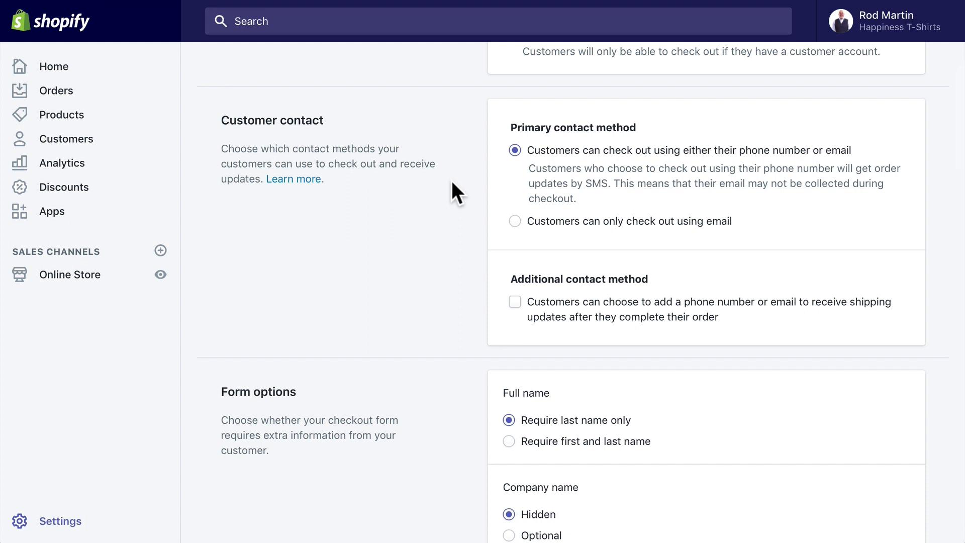
scroll(451, 182, "down", 5)
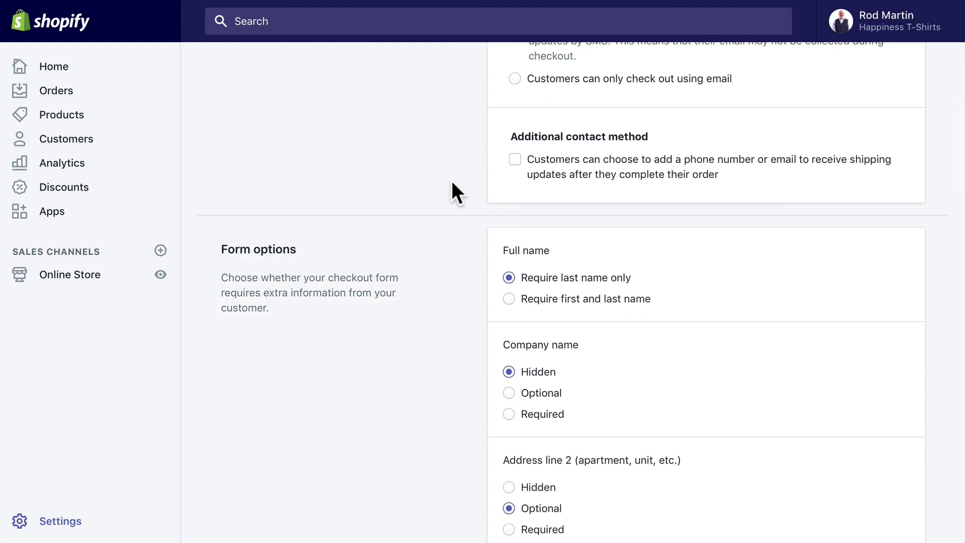
scroll(451, 182, "down", 5)
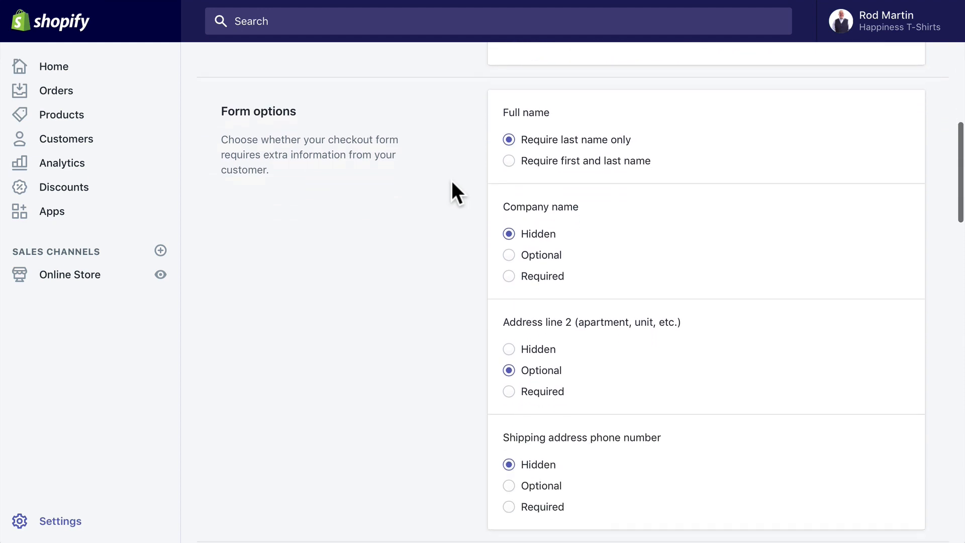
scroll(452, 181, "down", 4)
scroll(452, 181, "down", 5)
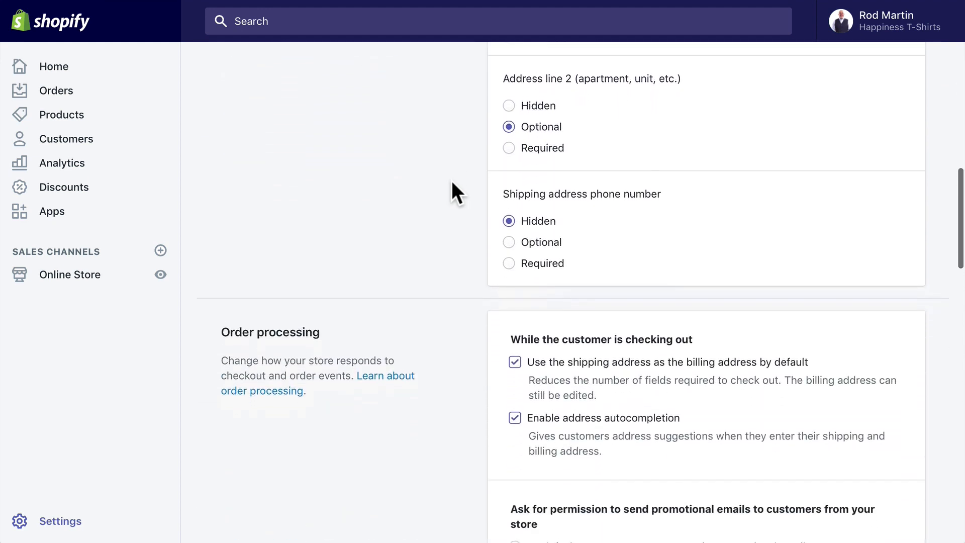
scroll(451, 179, "down", 5)
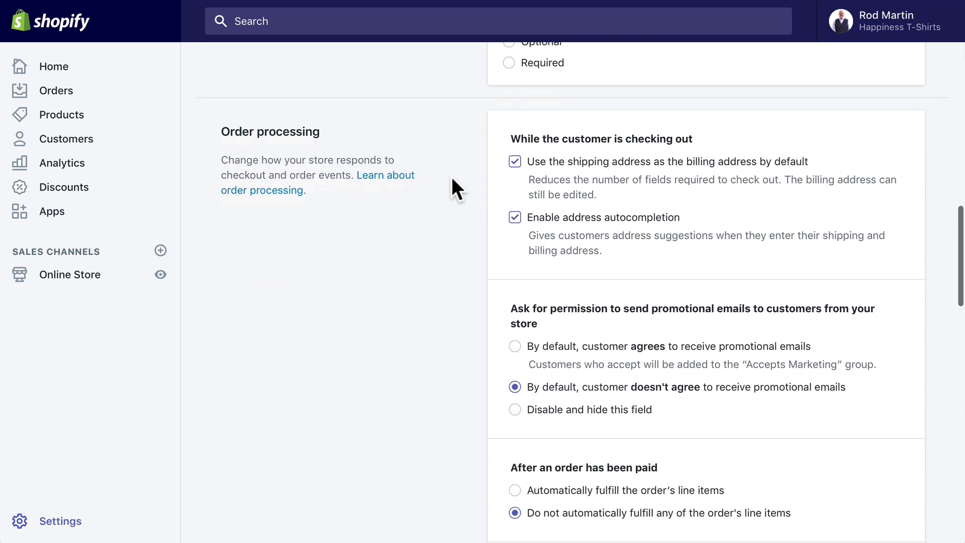
scroll(451, 189, "down", 5)
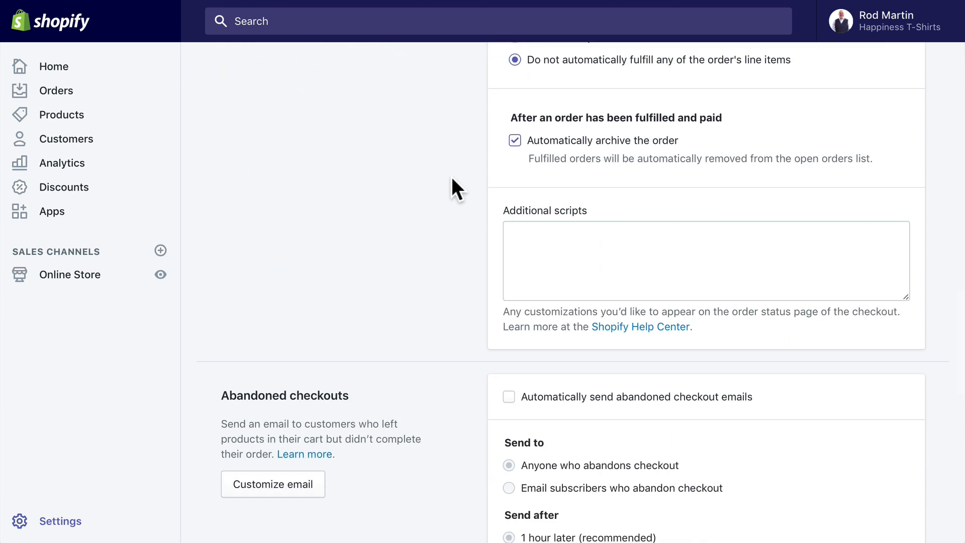
scroll(452, 178, "down", 4)
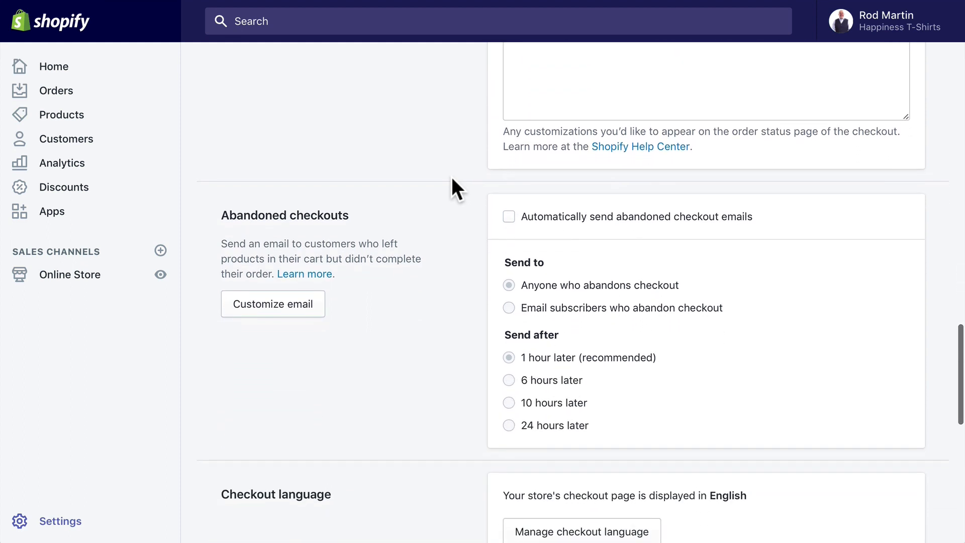
scroll(451, 176, "down", 3)
scroll(451, 176, "up", 1)
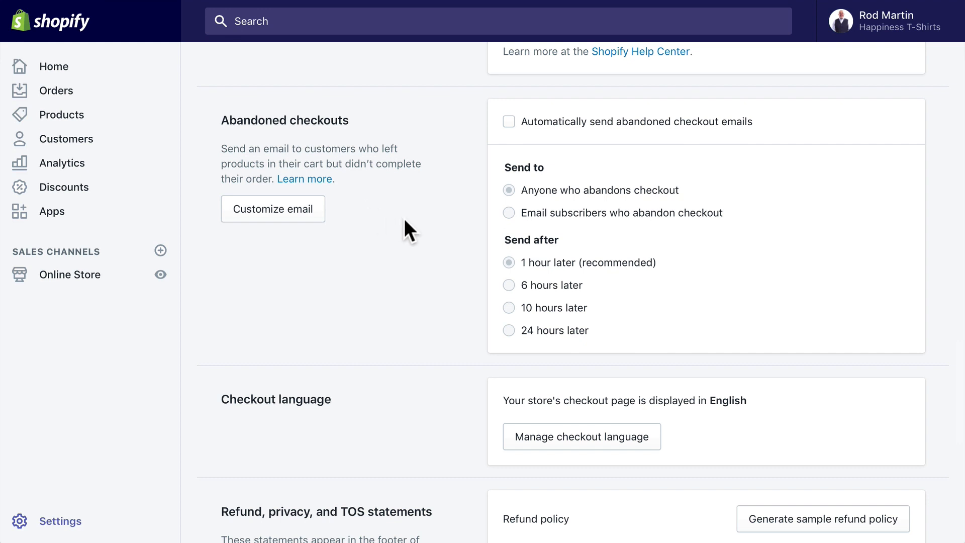
scroll(405, 221, "down", 2)
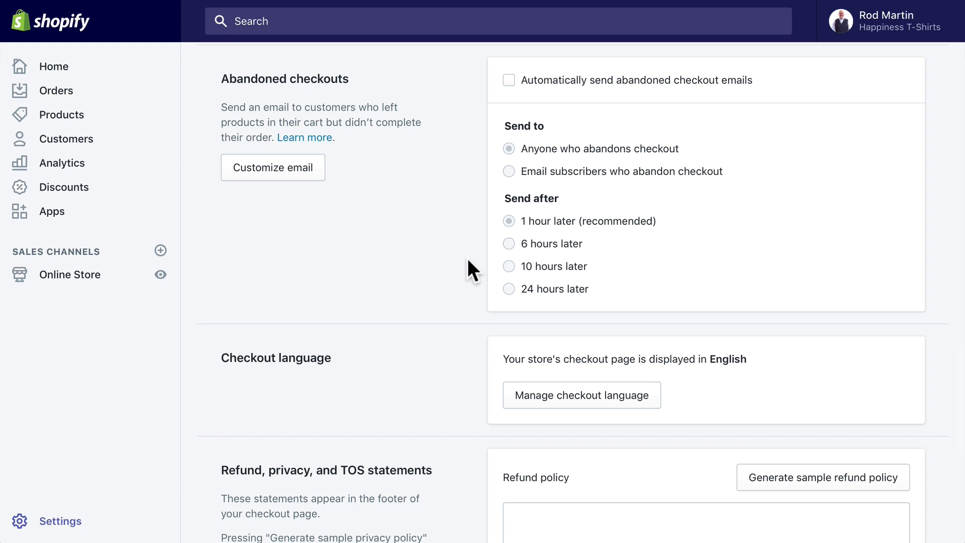
Review the Checkout settings, leaving refund, privacy and terms of service policies empty, and return to Settings.
scroll(468, 259, "down", 5)
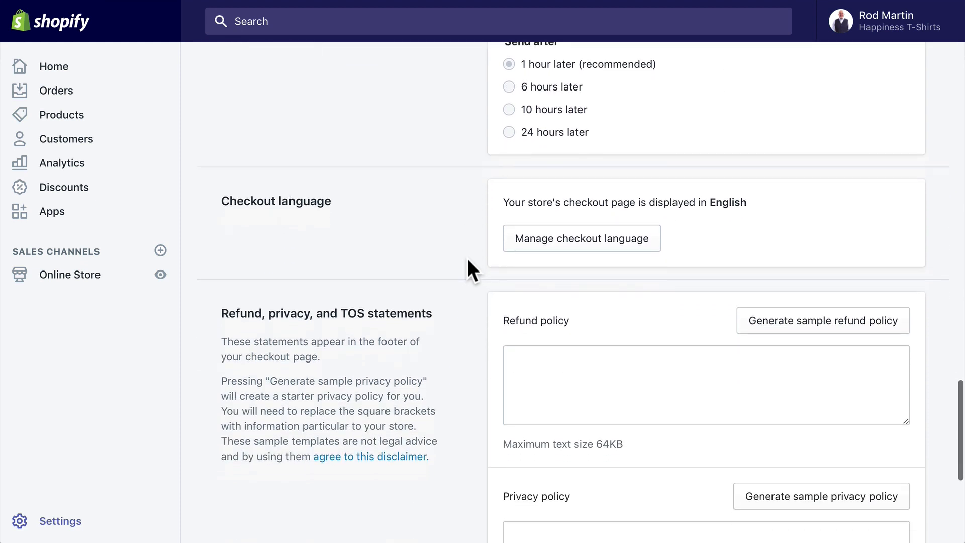
scroll(467, 260, "down", 5)
scroll(468, 260, "down", 2)
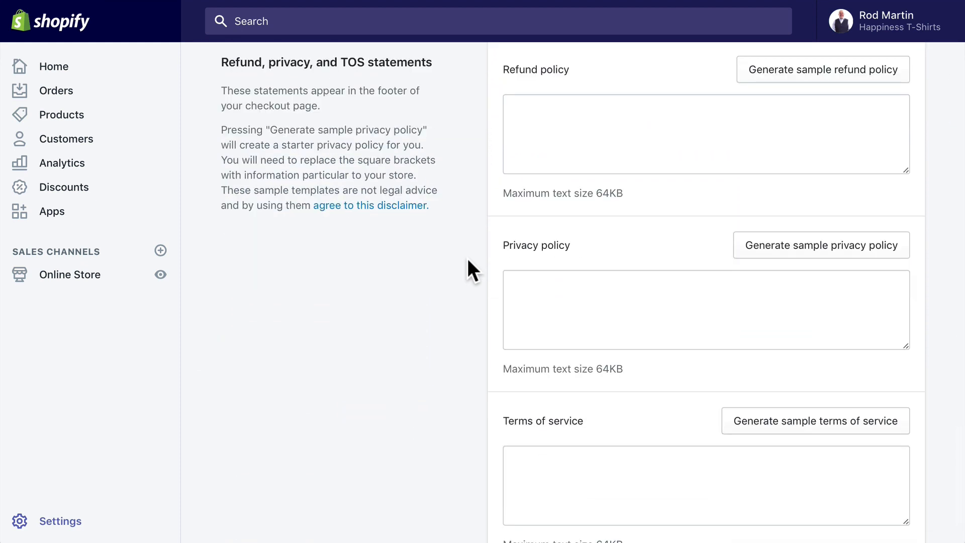
scroll(467, 260, "down", 3)
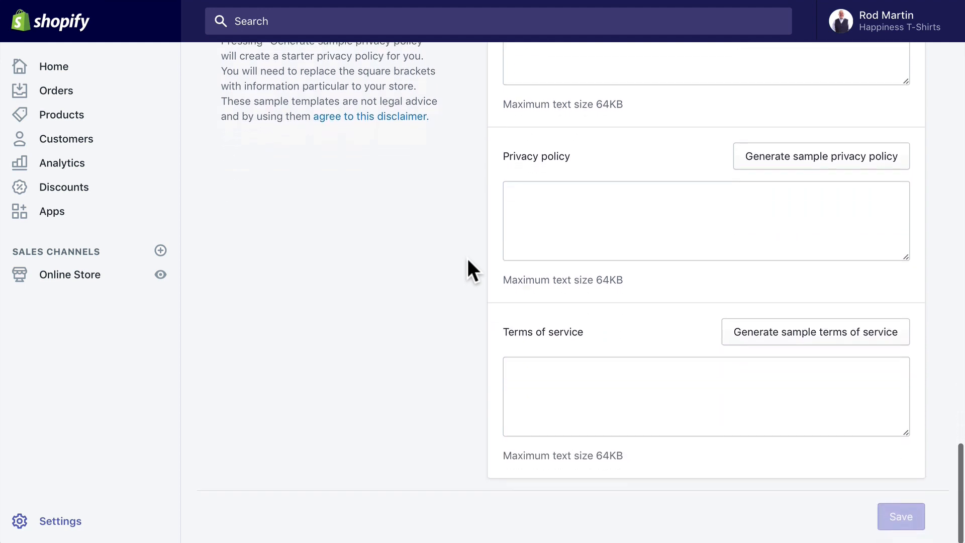
scroll(467, 258, "up", 2)
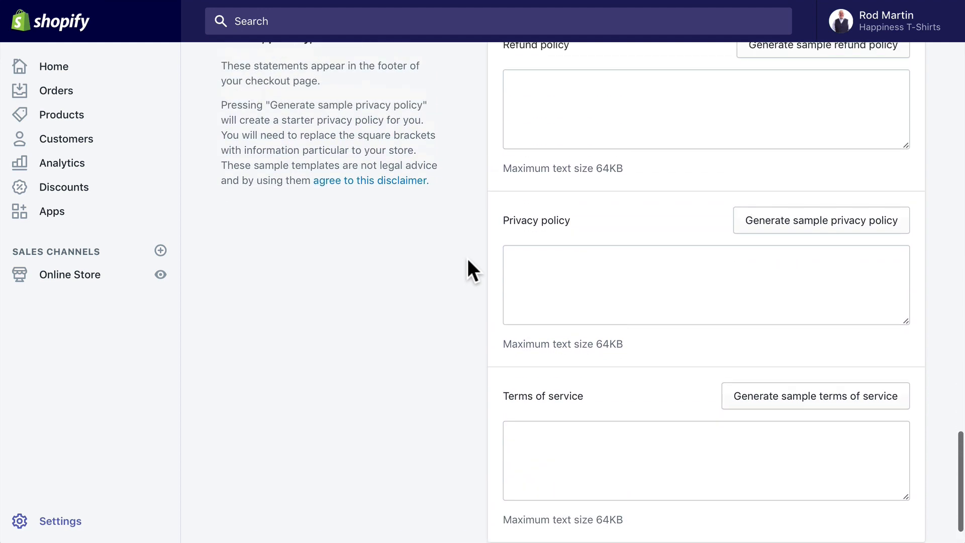
scroll(467, 259, "up", 3)
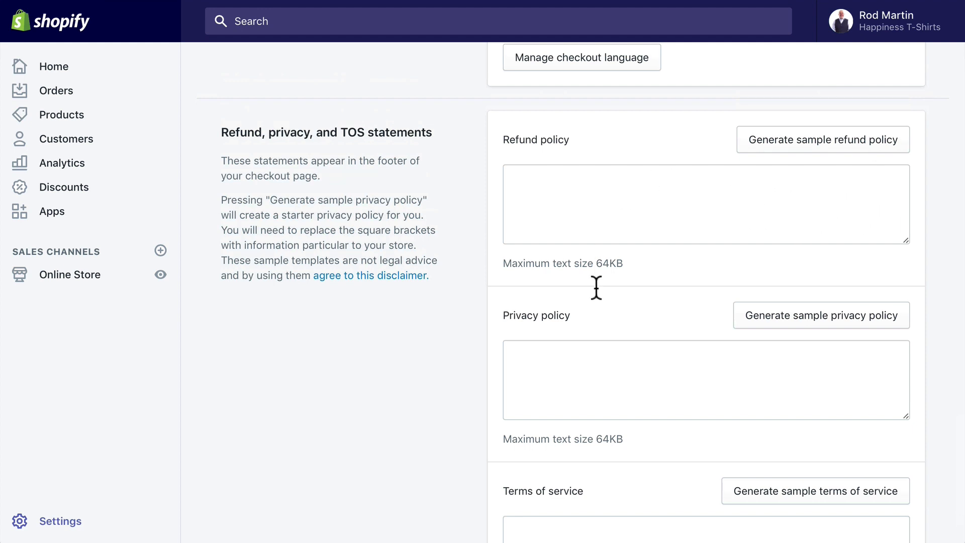
scroll(589, 412, "down", 3)
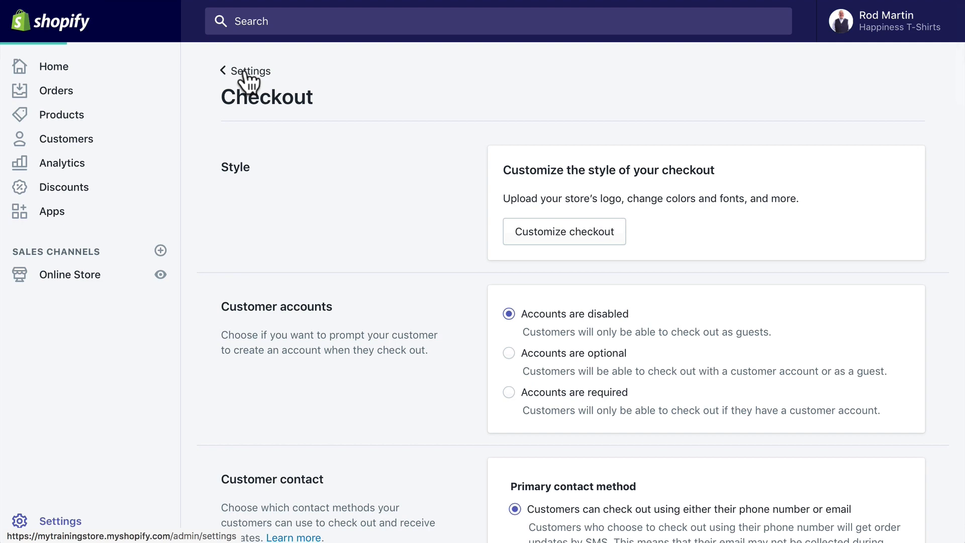
left_click(245, 69)
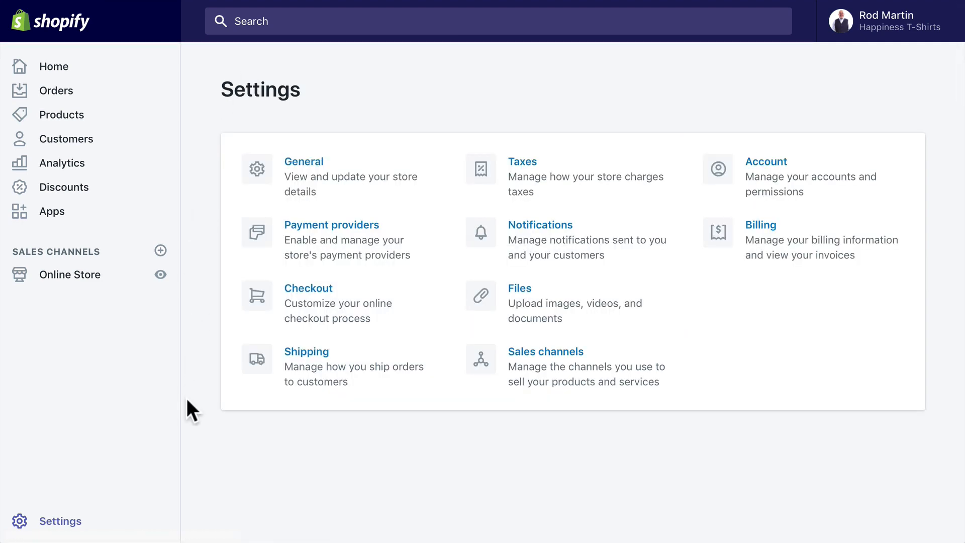
From Shipping settings, edit the Domestic zone covering all 62 United States states/territories.
left_click(307, 355)
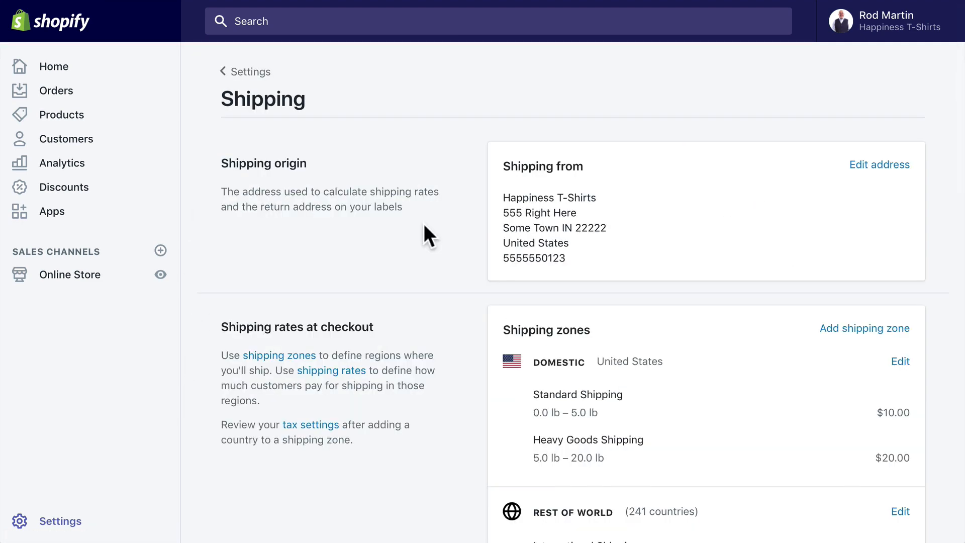
scroll(424, 224, "down", 3)
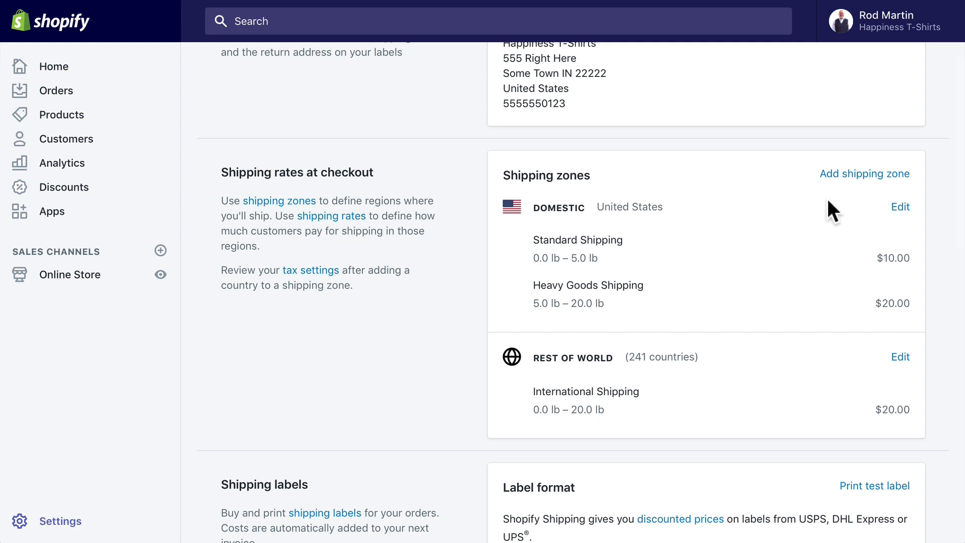
left_click(898, 207)
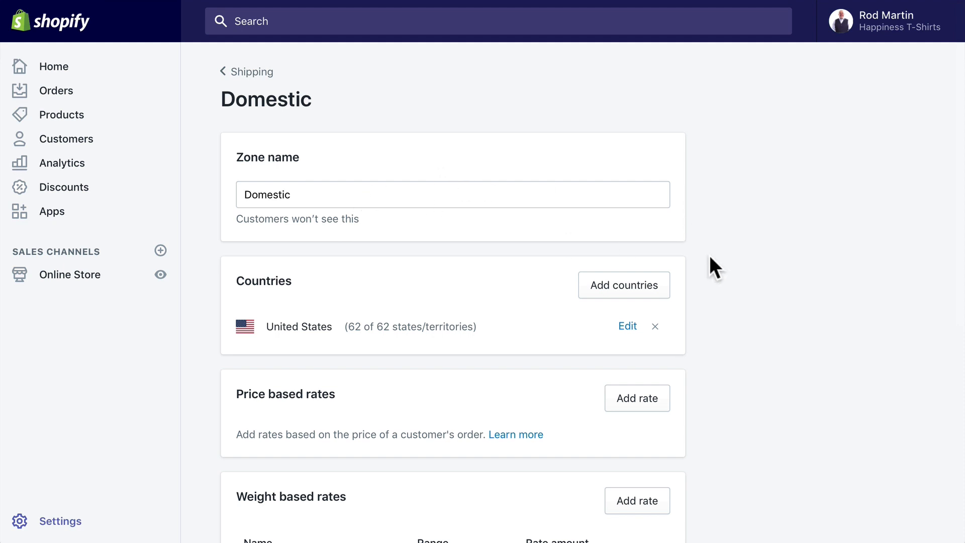
Start adding a calculated carrier rate from the Domestic zone's Calculated rates card.
scroll(719, 270, "down", 1)
scroll(718, 269, "down", 4)
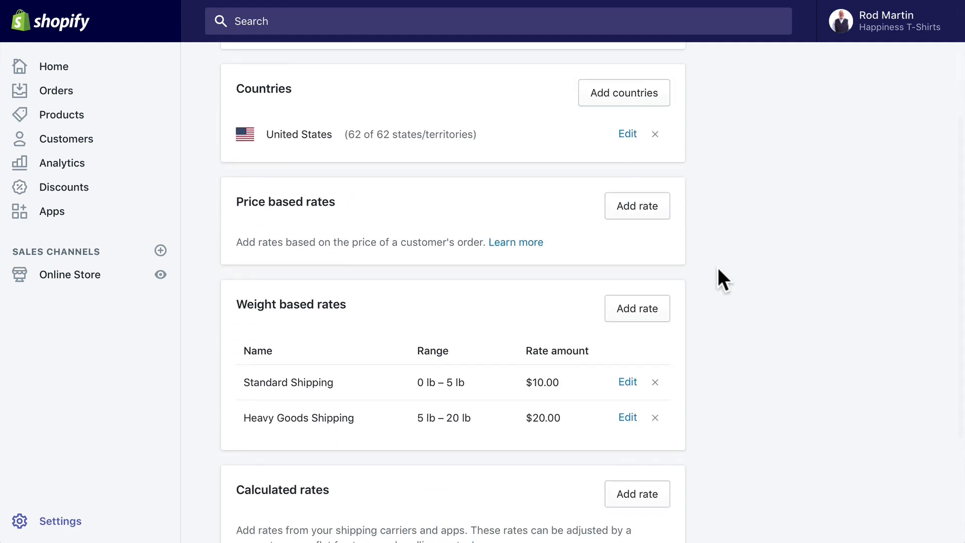
scroll(718, 269, "down", 1)
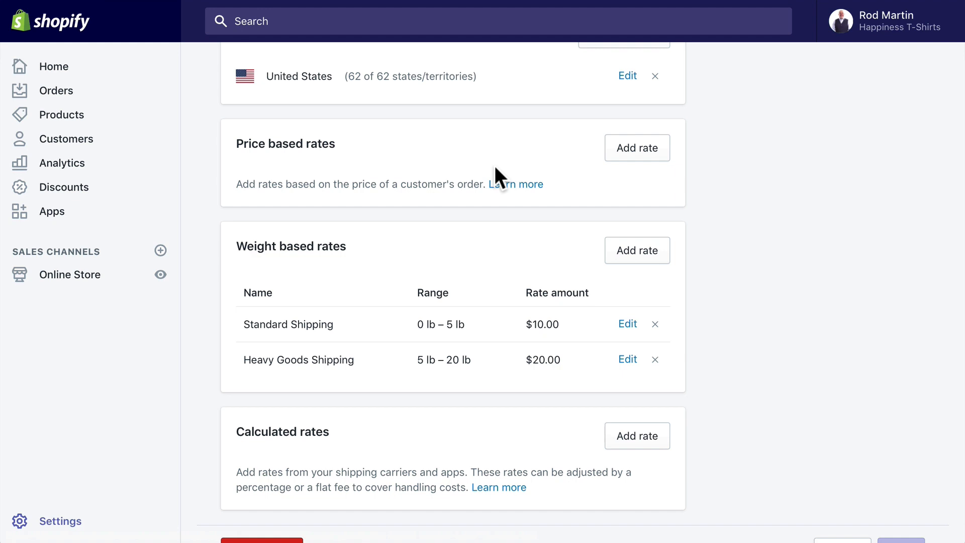
scroll(495, 166, "down", 2)
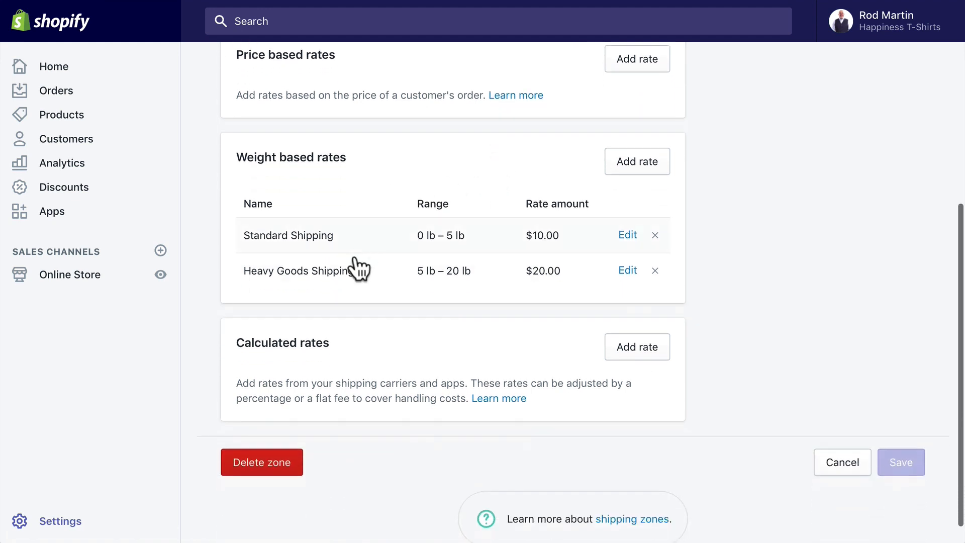
scroll(420, 289, "down", 1)
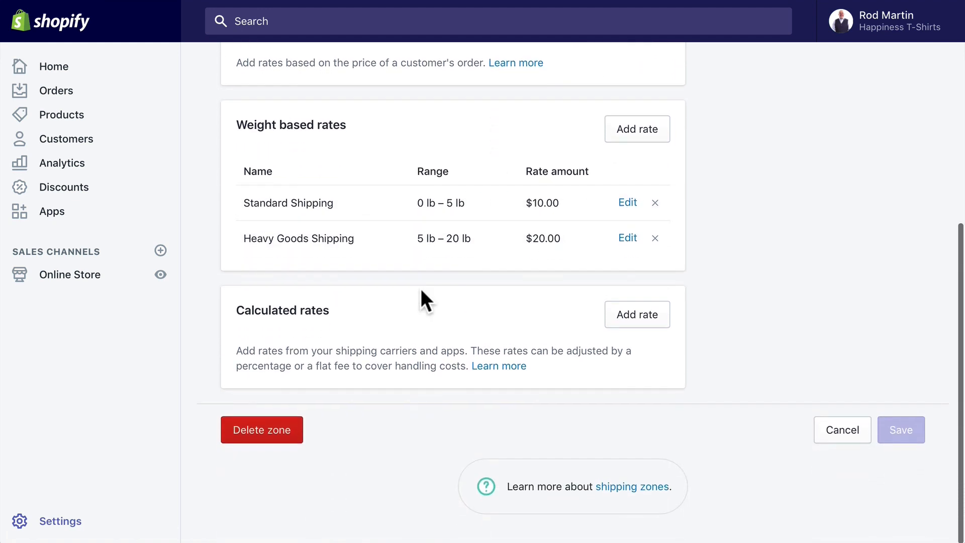
left_click(653, 321)
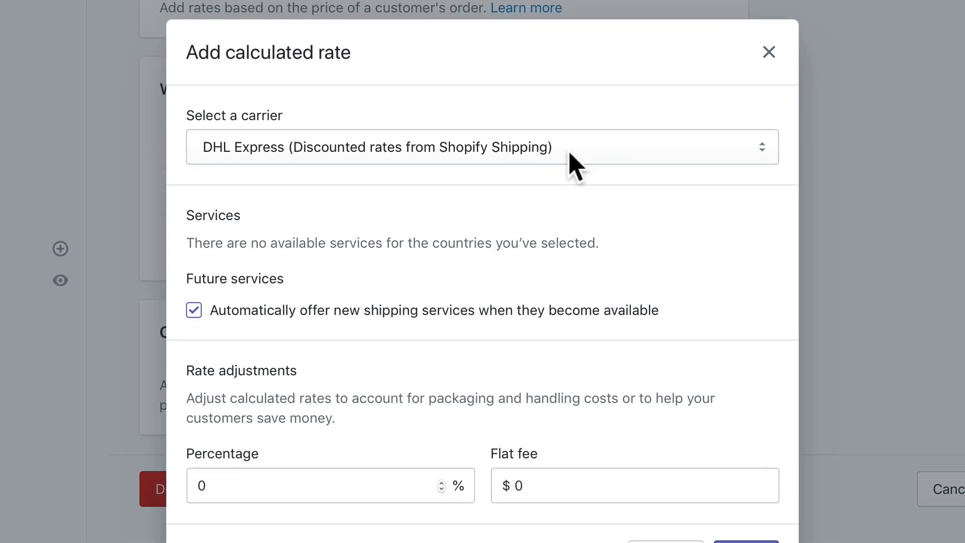
Add a USPS calculated rate with First Class and Priority Mail services, then save the Domestic zone.
left_click(570, 152)
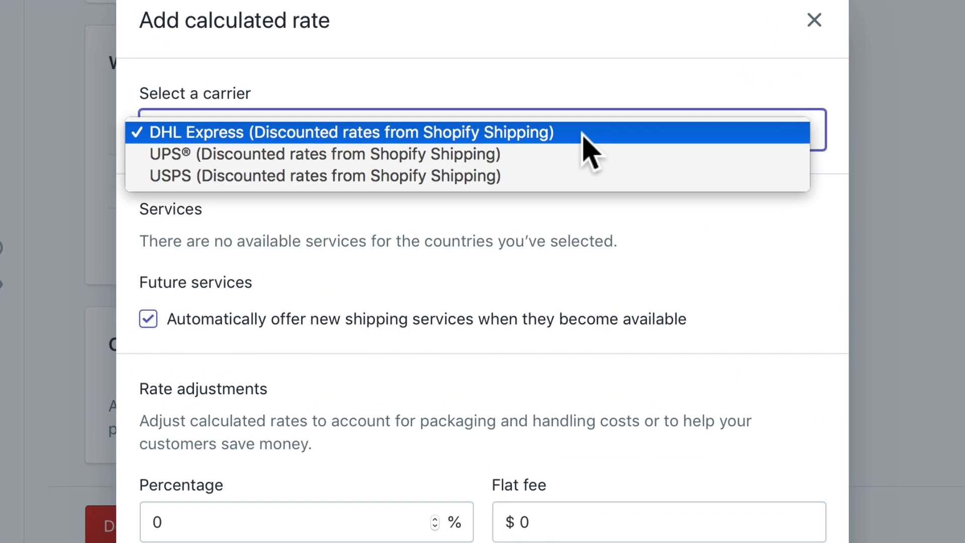
left_click(583, 179)
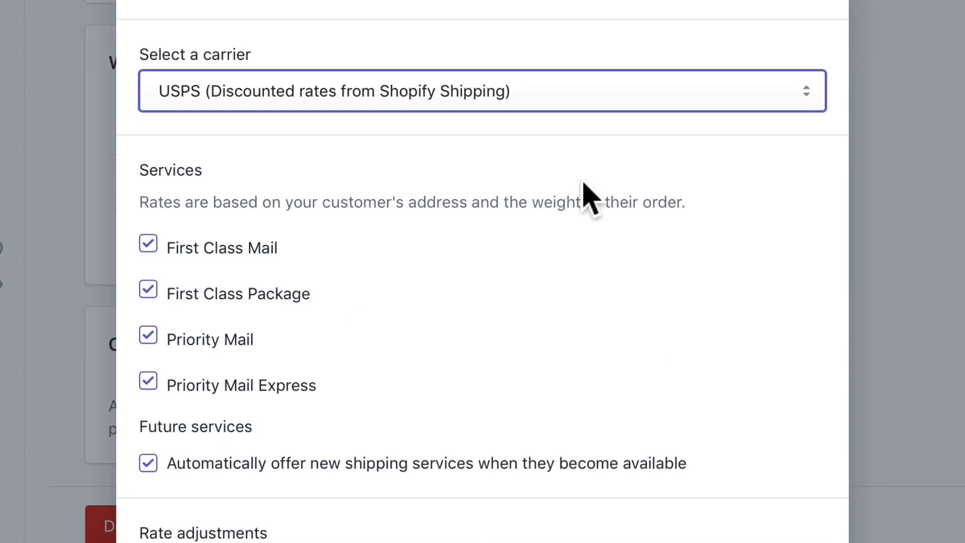
scroll(355, 301, "down", 2)
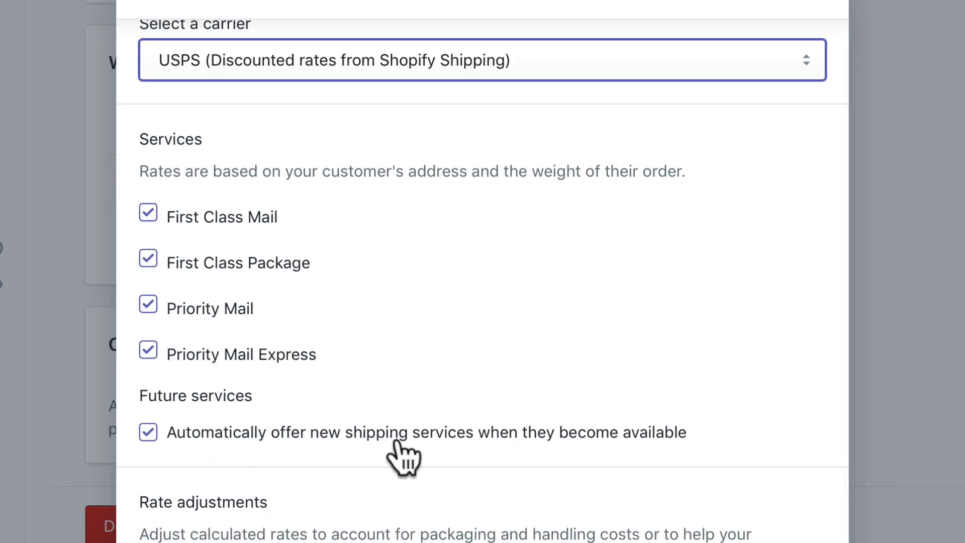
scroll(402, 377, "down", 5)
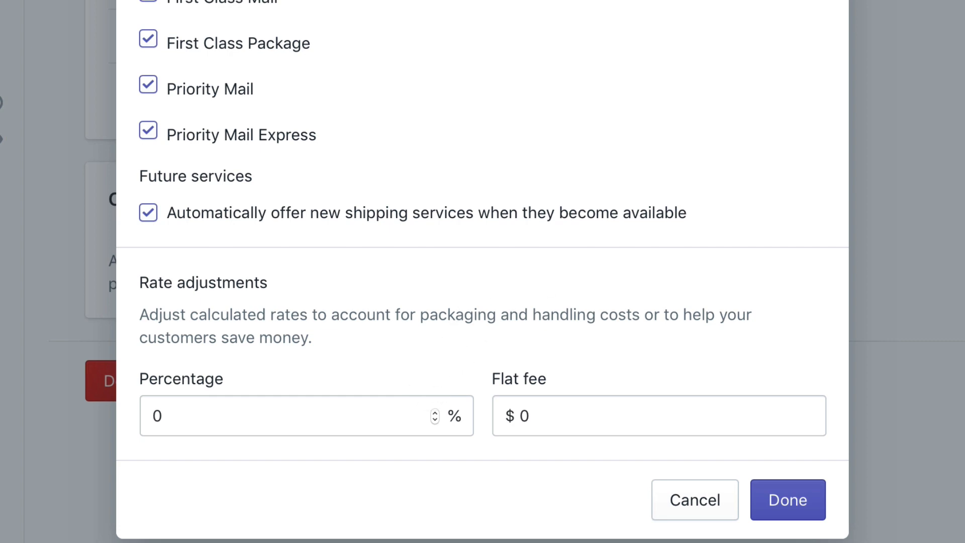
left_click(787, 500)
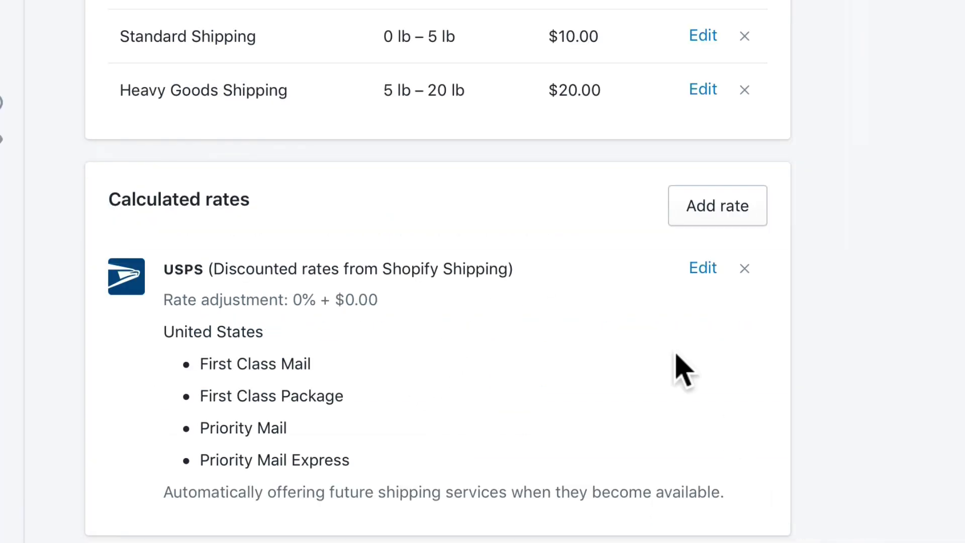
scroll(618, 306, "down", 3)
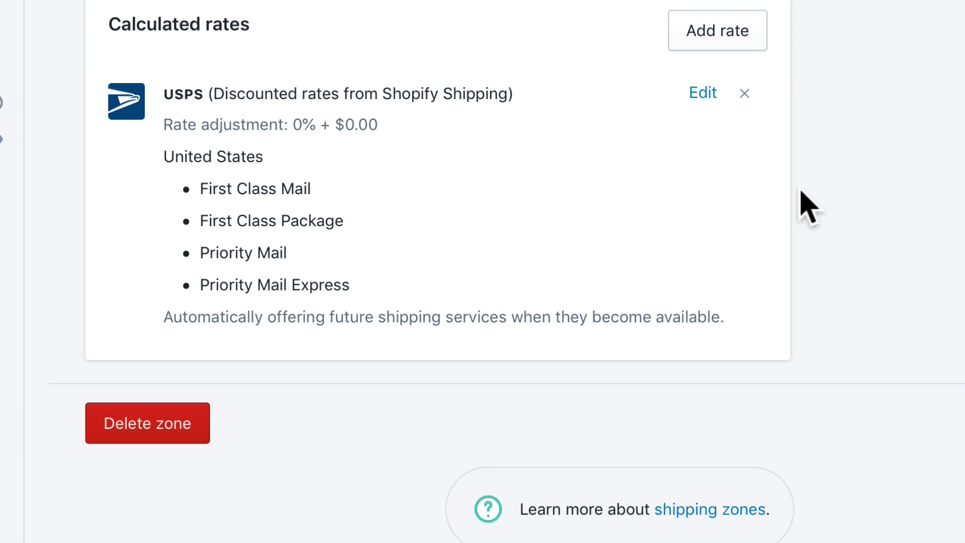
left_click(903, 460)
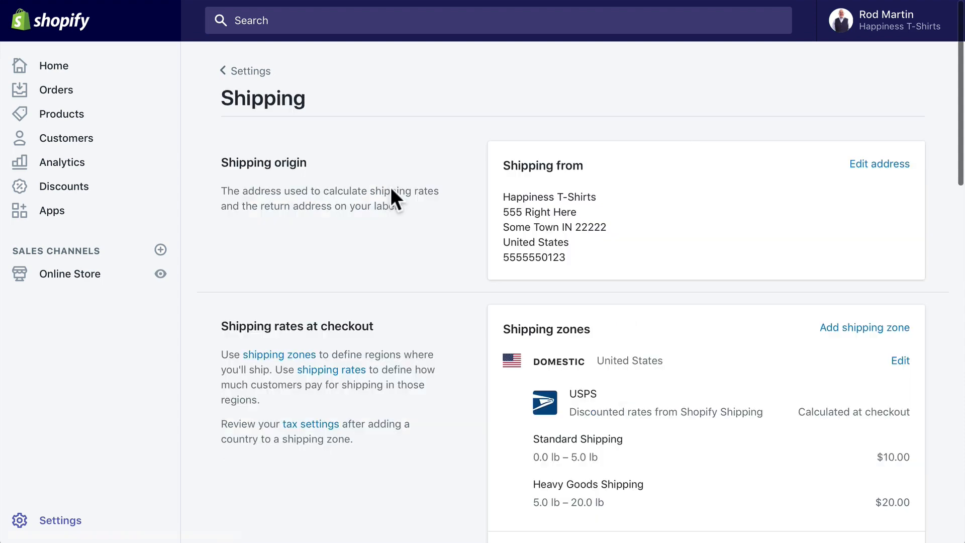
Scroll the shipping settings to Packages, showing two packages with the USPS Small Flat Rate Box as default.
scroll(391, 187, "down", 6)
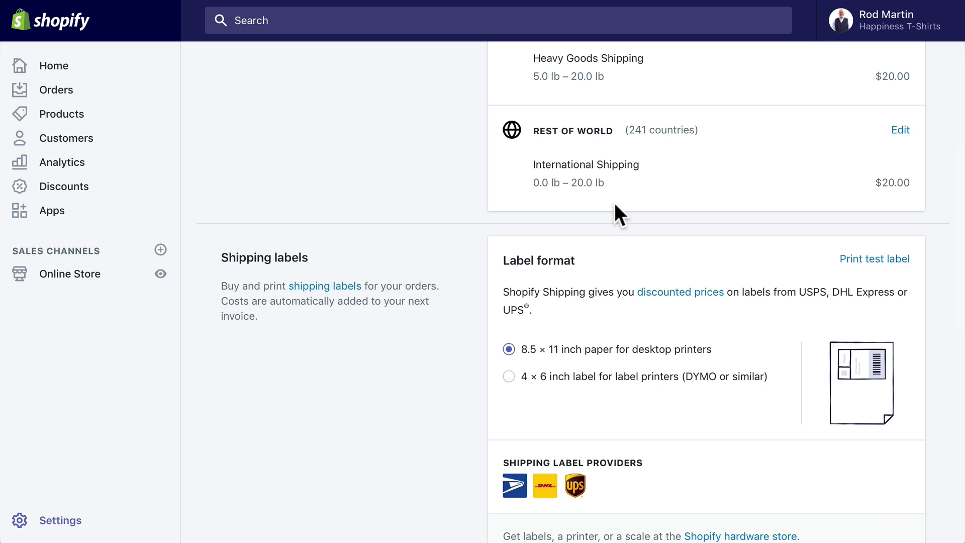
scroll(400, 269, "down", 2)
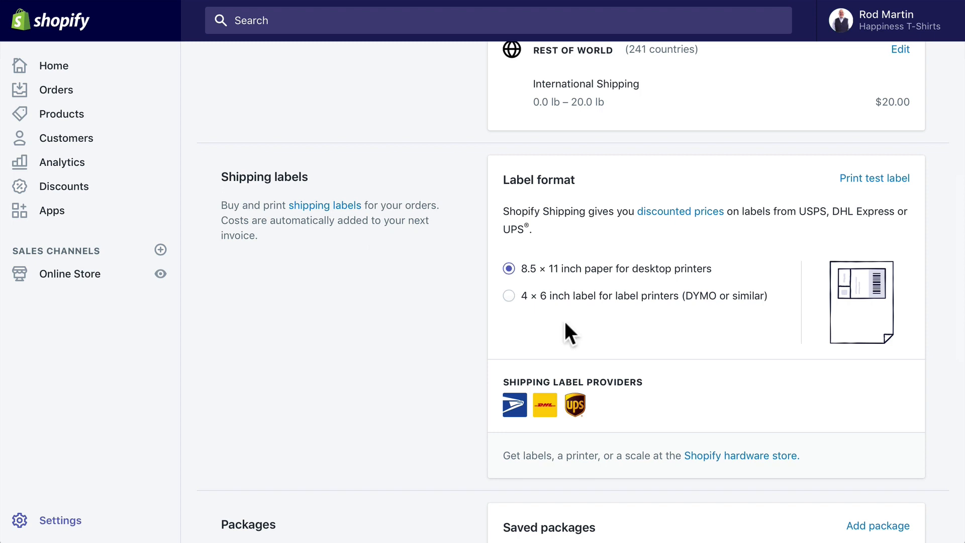
scroll(426, 197, "down", 8)
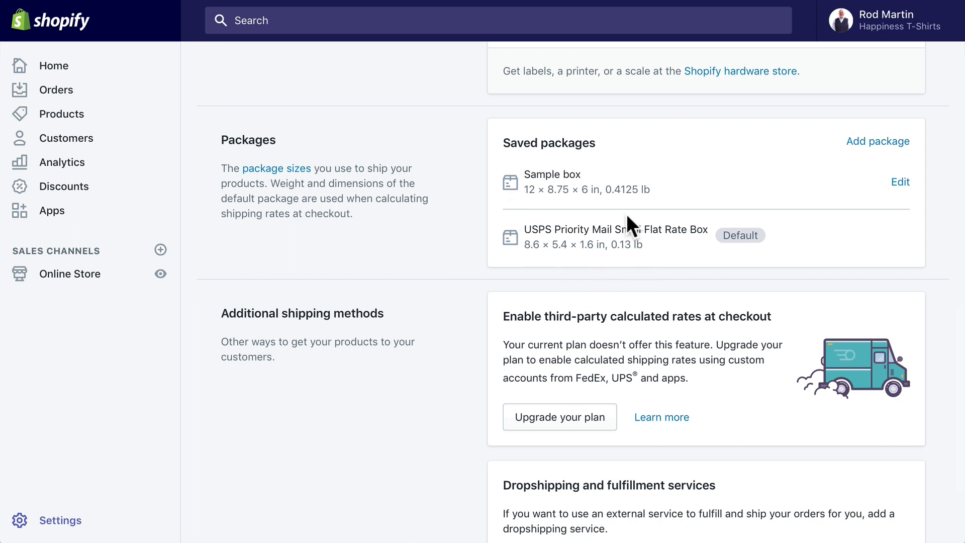
left_click(879, 141)
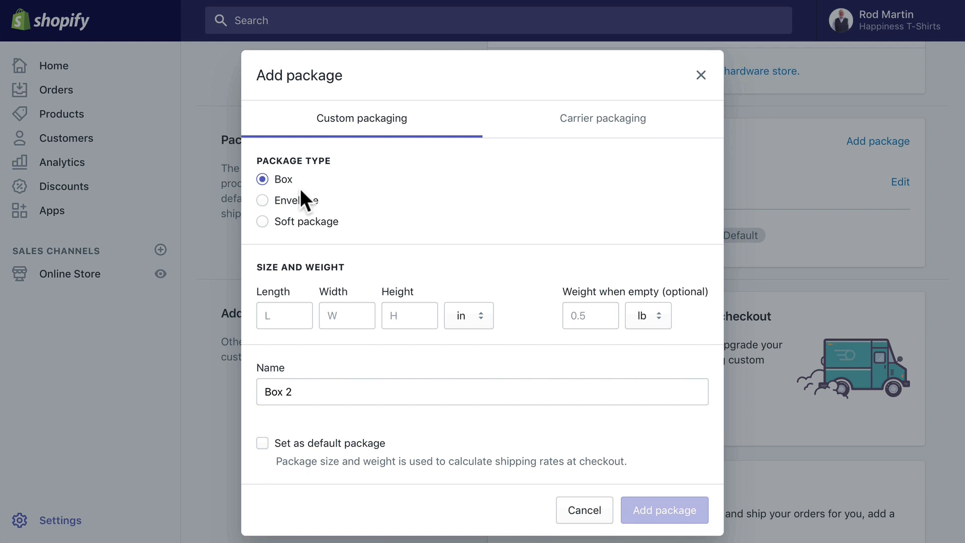
left_click(586, 121)
left_click(317, 251)
left_click(272, 302)
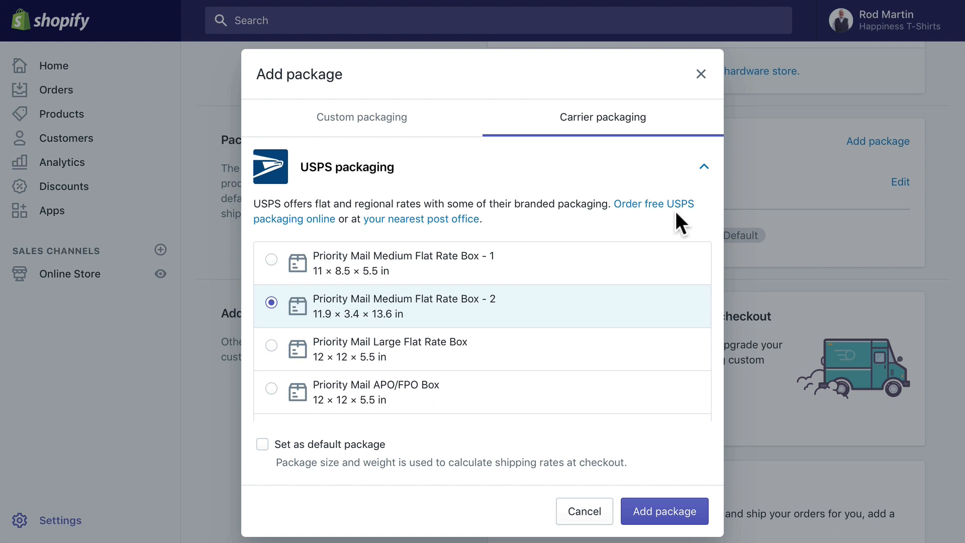
left_click(701, 74)
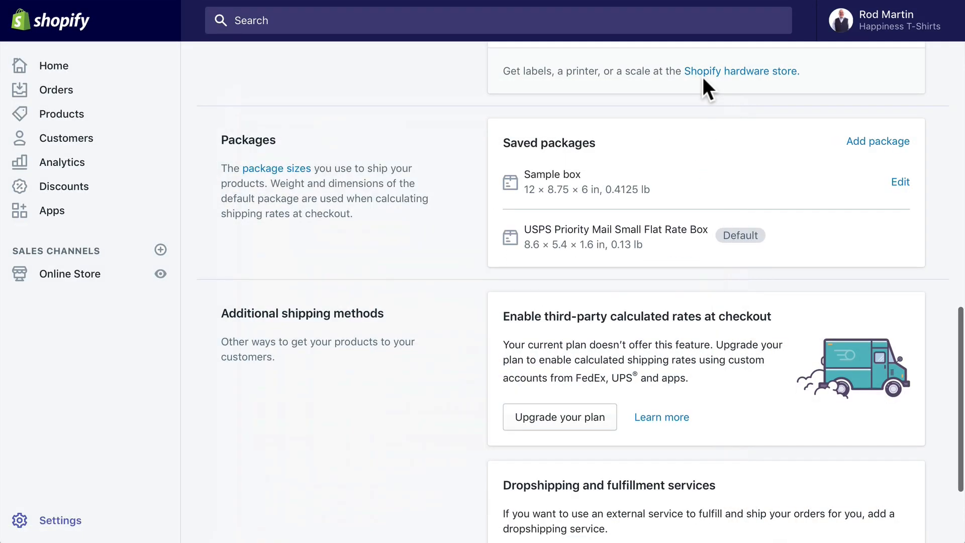
scroll(467, 225, "down", 3)
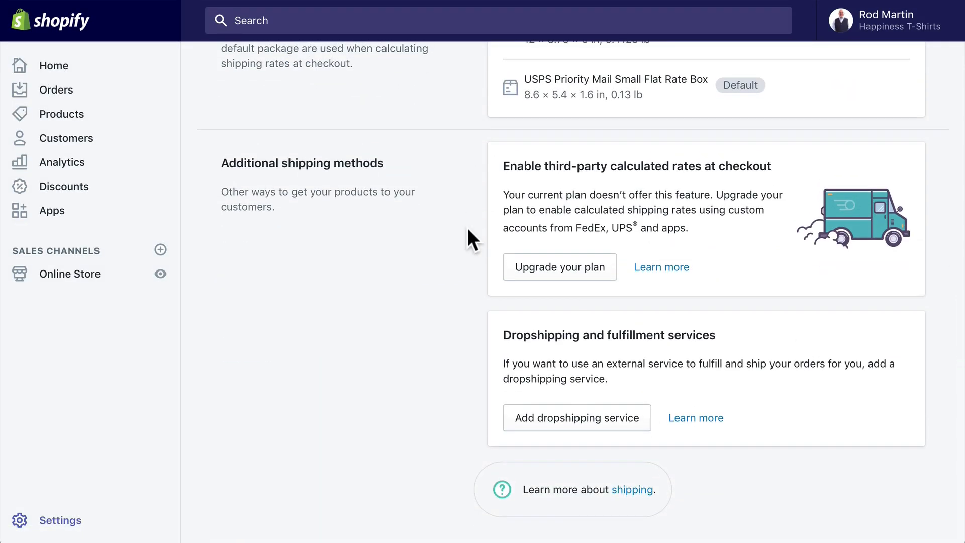
Glance at the dropshipping service options, then go back through Shipping to the Settings overview.
left_click(571, 427)
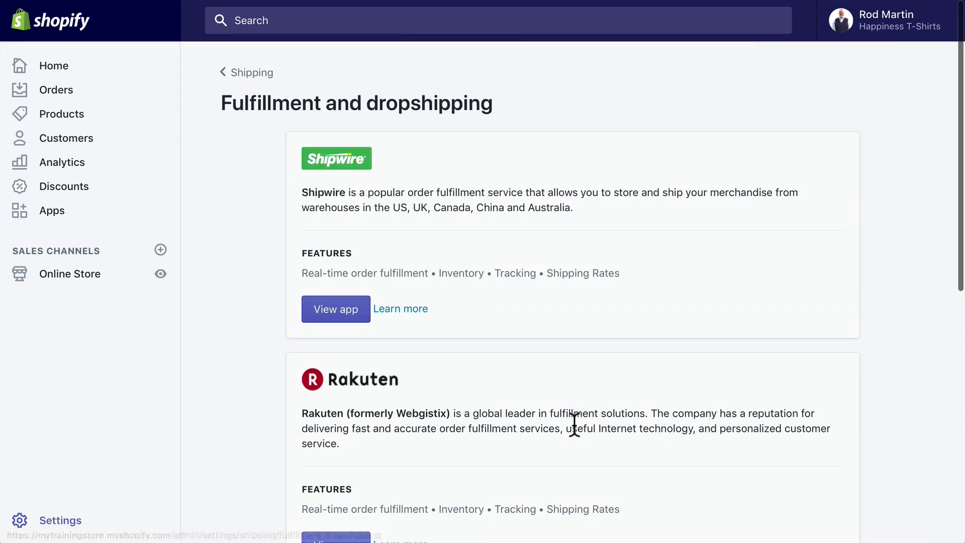
scroll(574, 426, "down", 4)
scroll(574, 424, "down", 5)
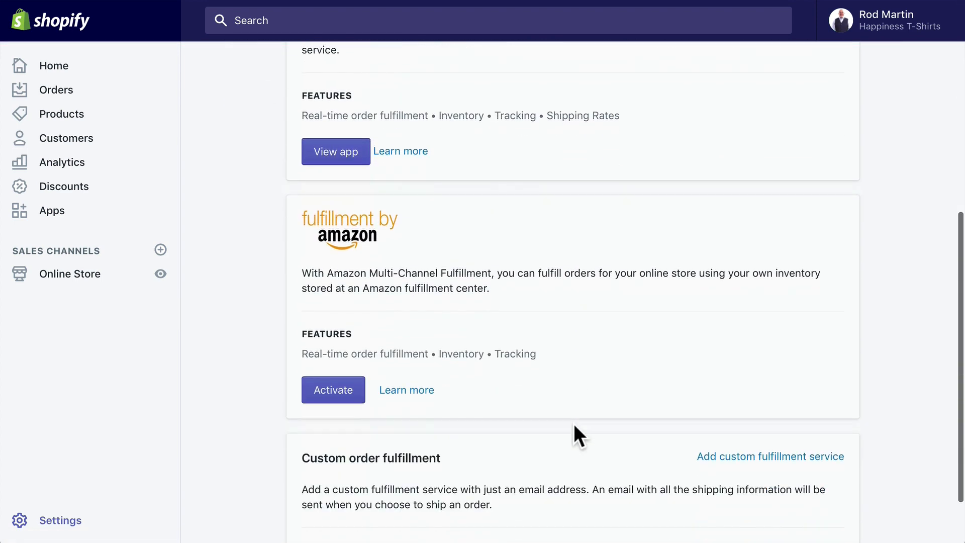
scroll(512, 351, "up", 10)
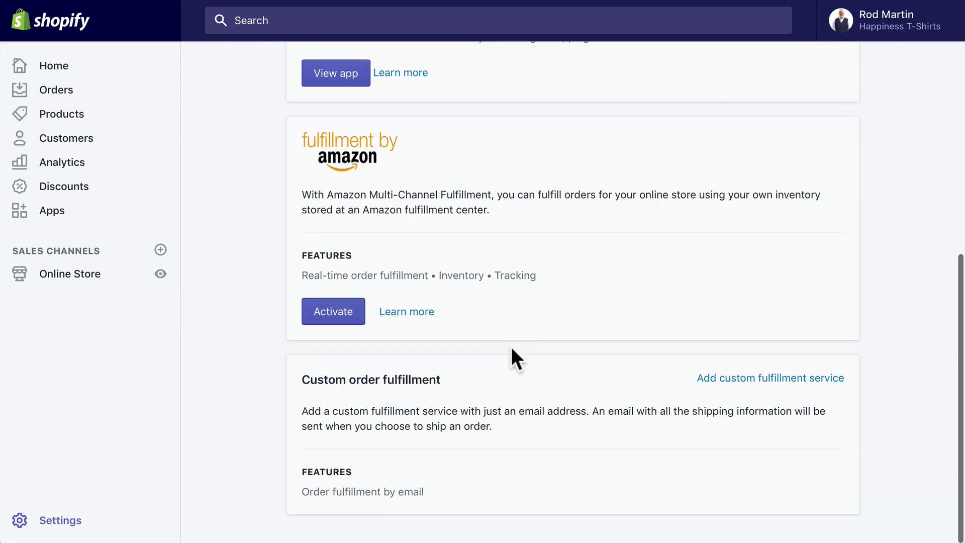
left_click(258, 71)
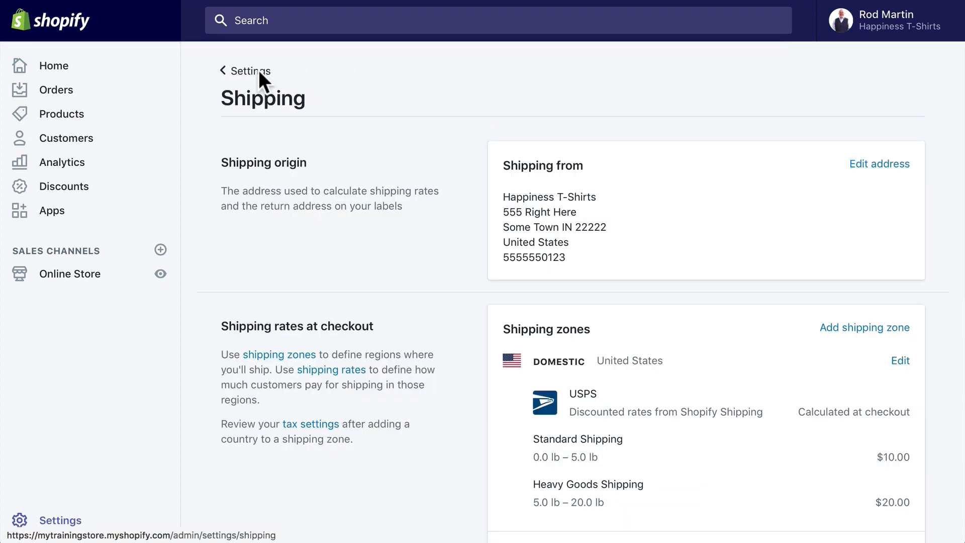
left_click(253, 71)
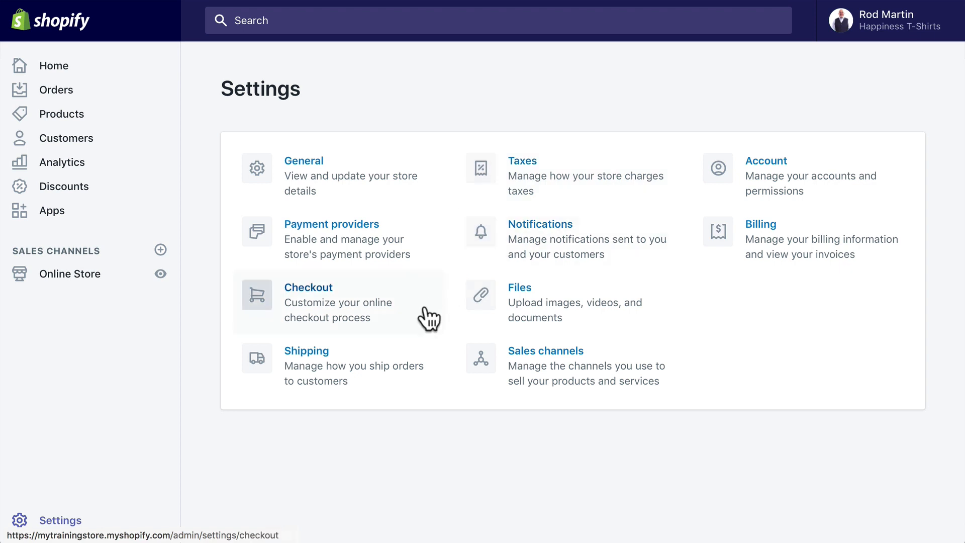
left_click(523, 171)
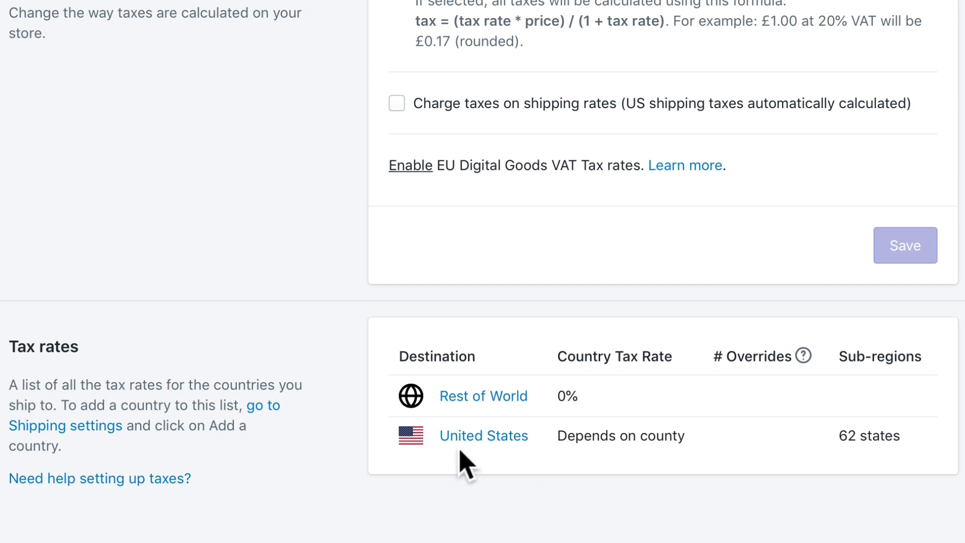
left_click(493, 436)
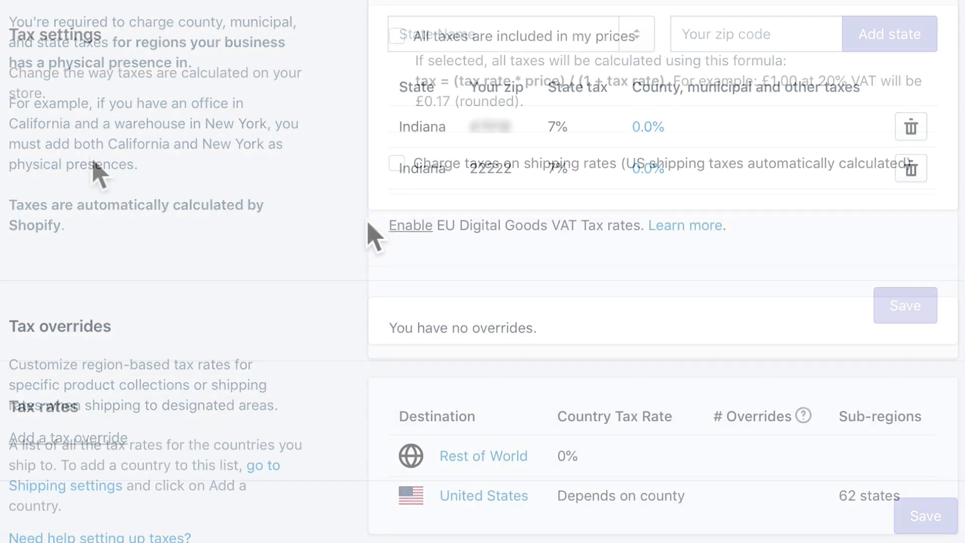
scroll(99, 175, "down", 2)
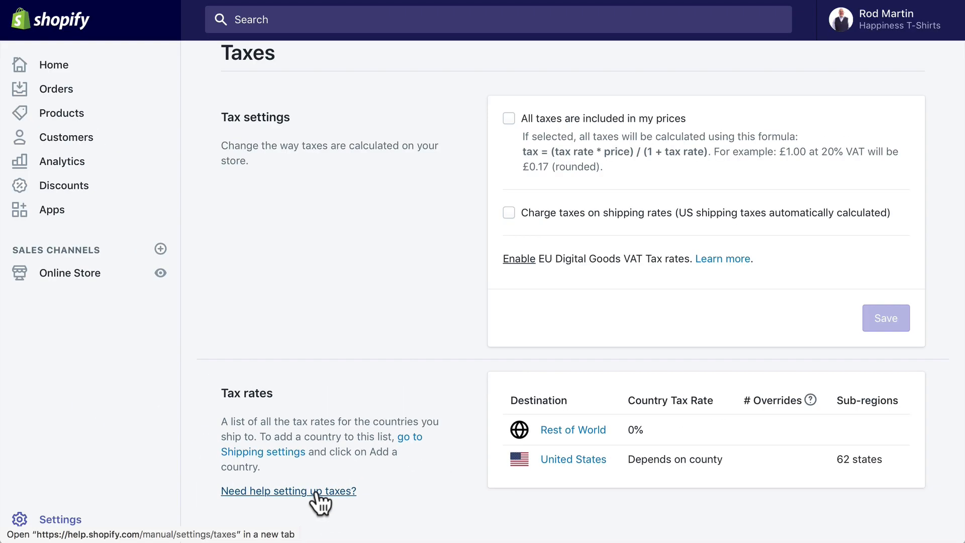
scroll(315, 294, "up", 1)
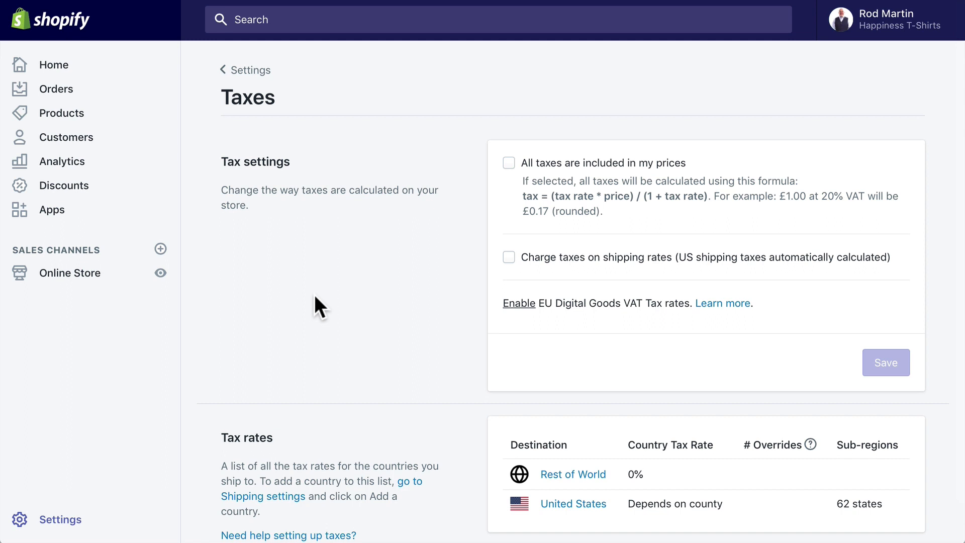
left_click(254, 71)
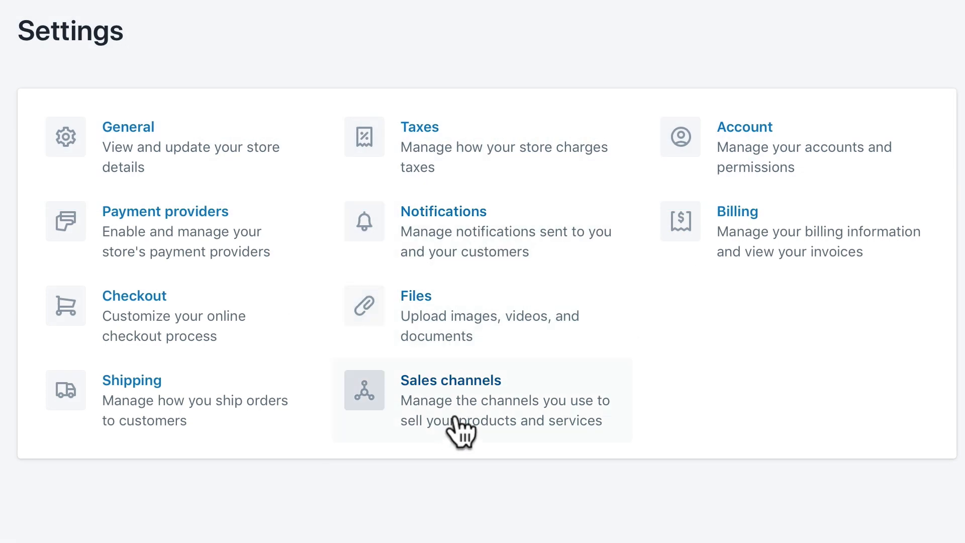
Open the Order confirmation template from the Notifications settings.
left_click(447, 215)
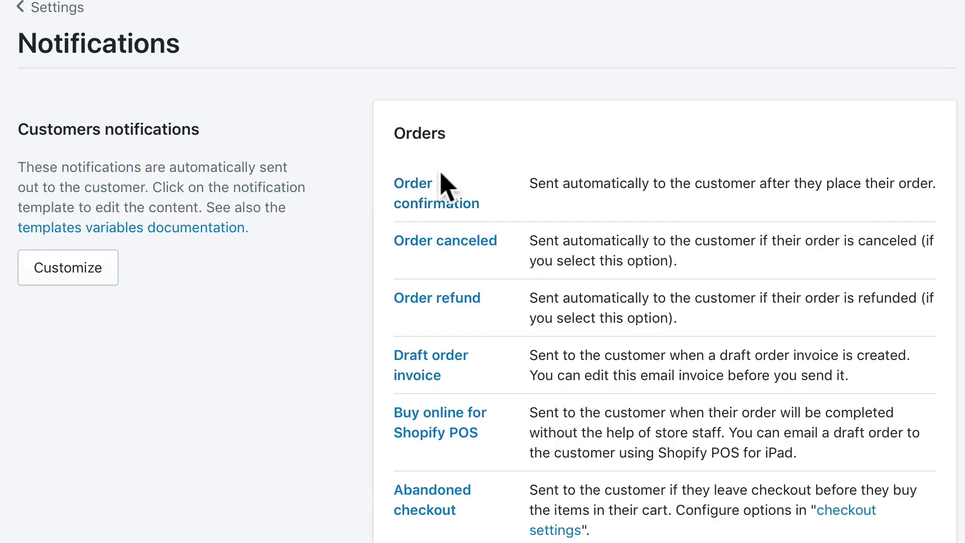
scroll(445, 186, "down", 3)
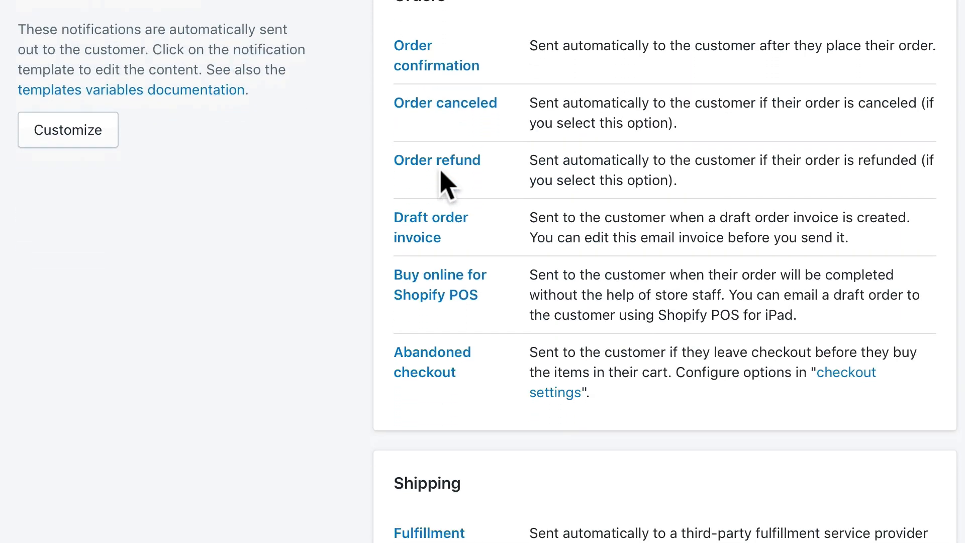
left_click(413, 68)
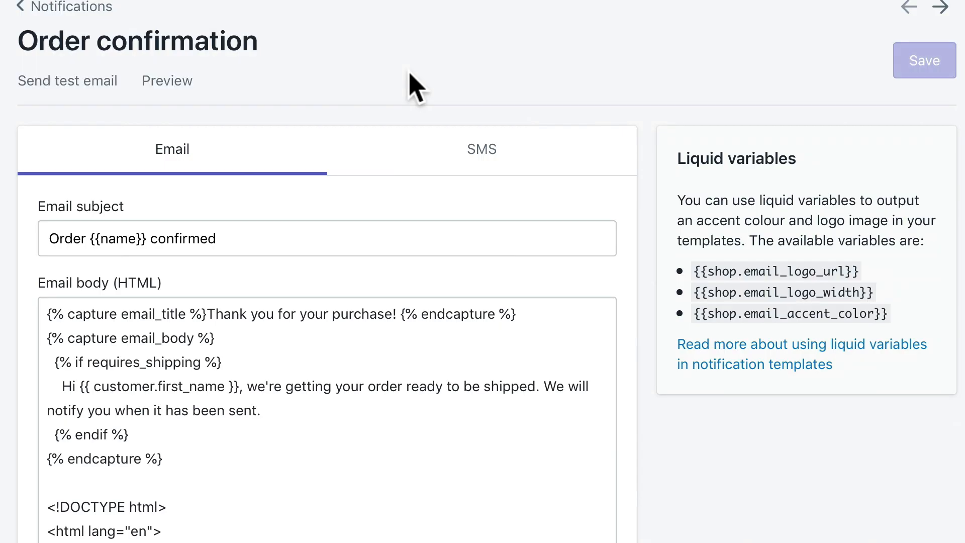
Inspect the Liquid HTML body of the 'Order {{name}} confirmed' email, briefly selecting the shipping message.
scroll(451, 382, "down", 1)
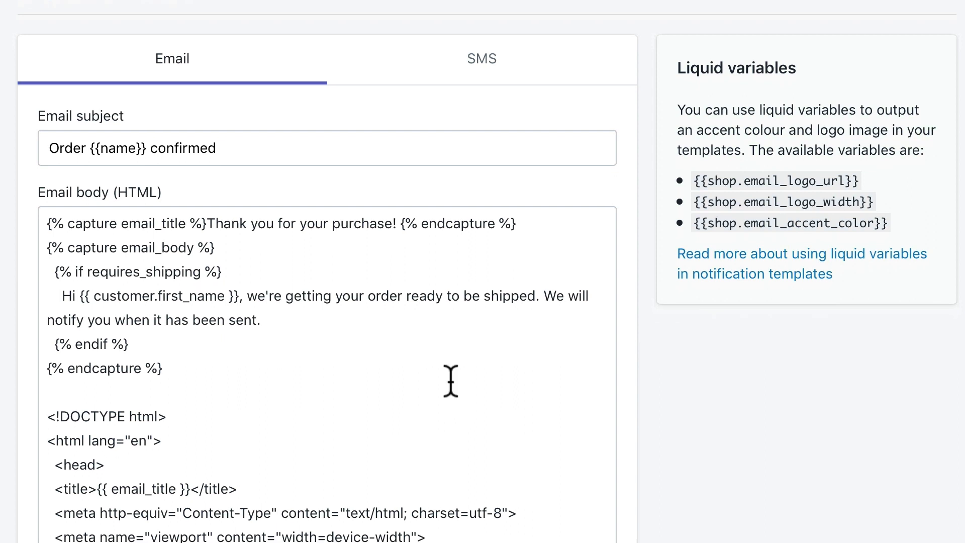
scroll(451, 382, "down", 2)
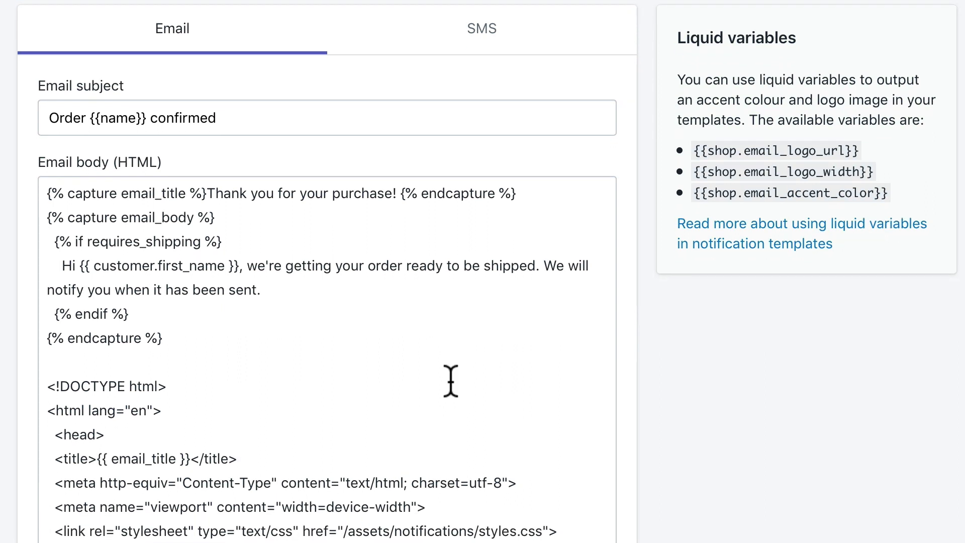
scroll(451, 382, "down", 3)
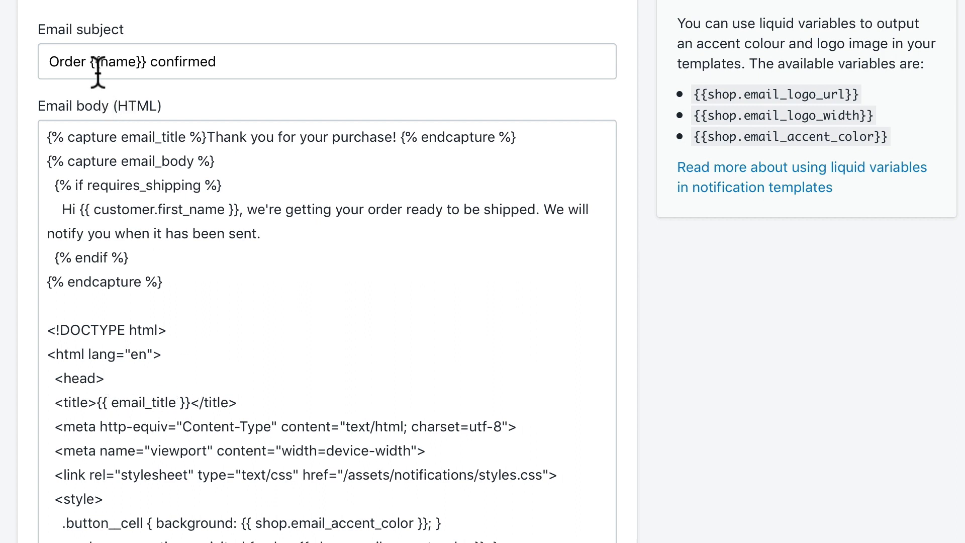
scroll(330, 278, "down", 3)
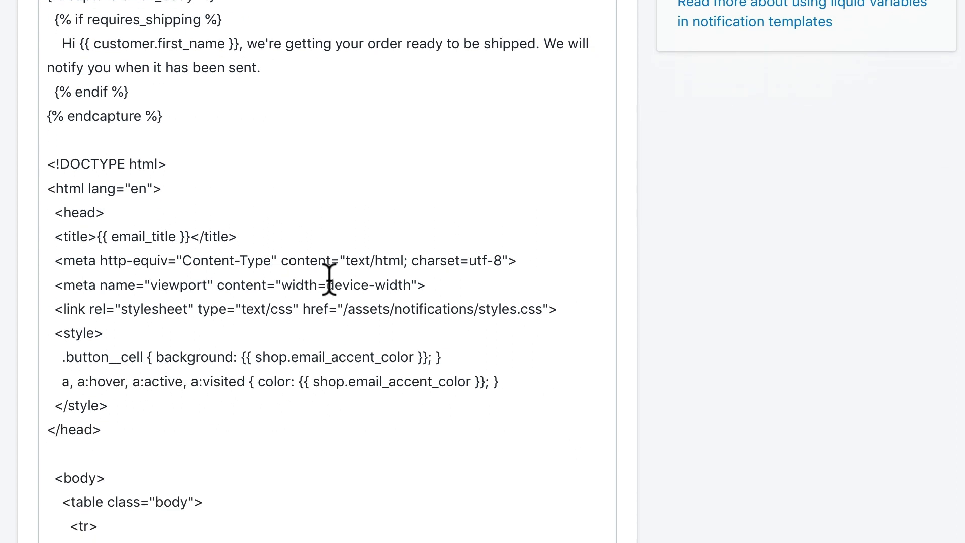
scroll(329, 278, "down", 7)
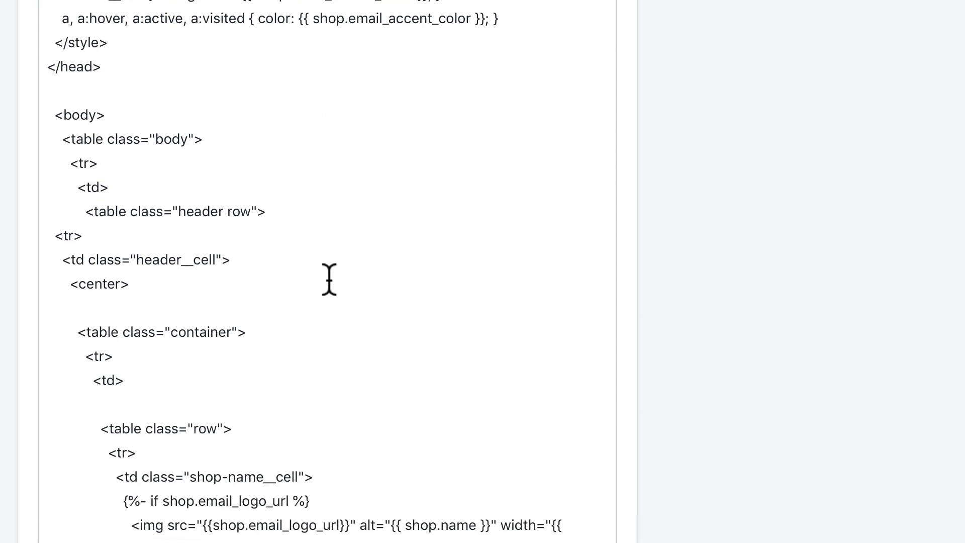
scroll(329, 280, "down", 2)
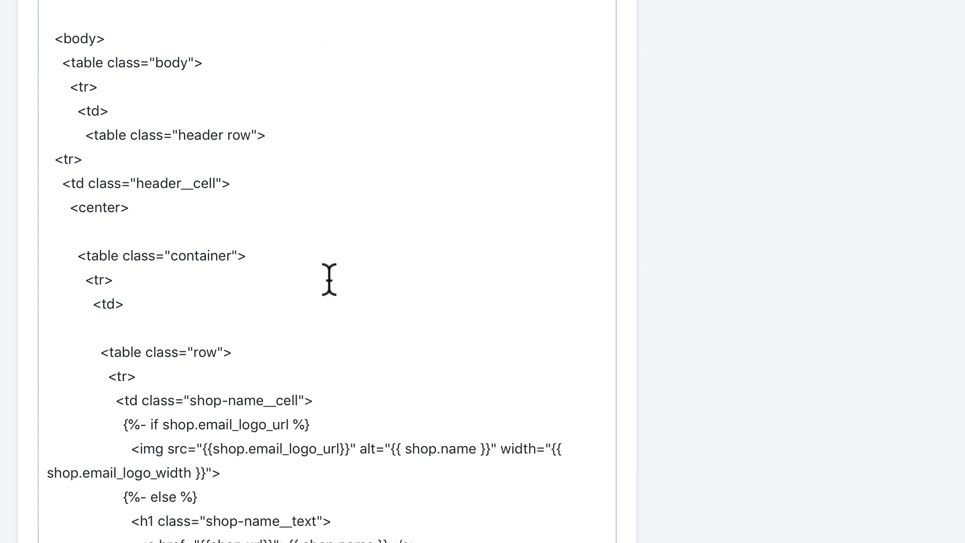
scroll(329, 279, "down", 4)
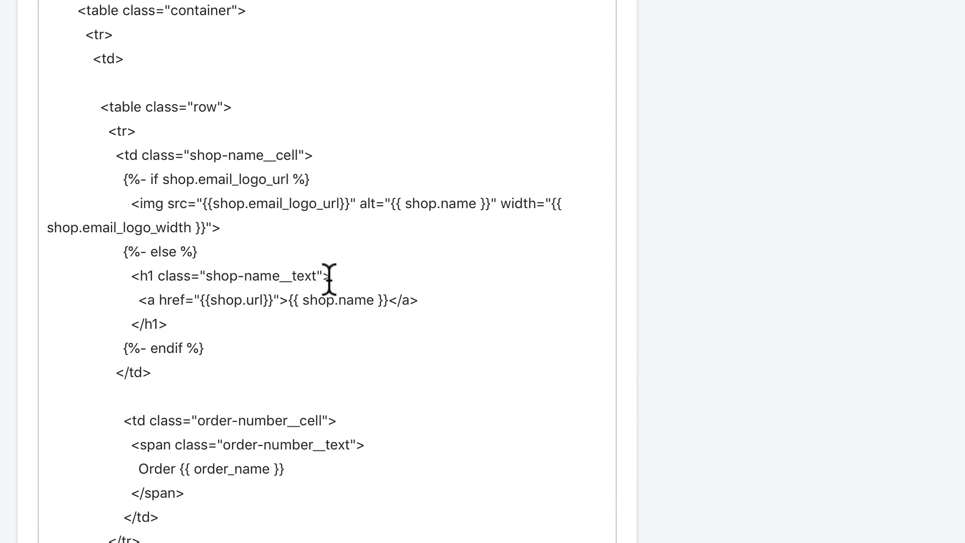
scroll(329, 279, "up", 15)
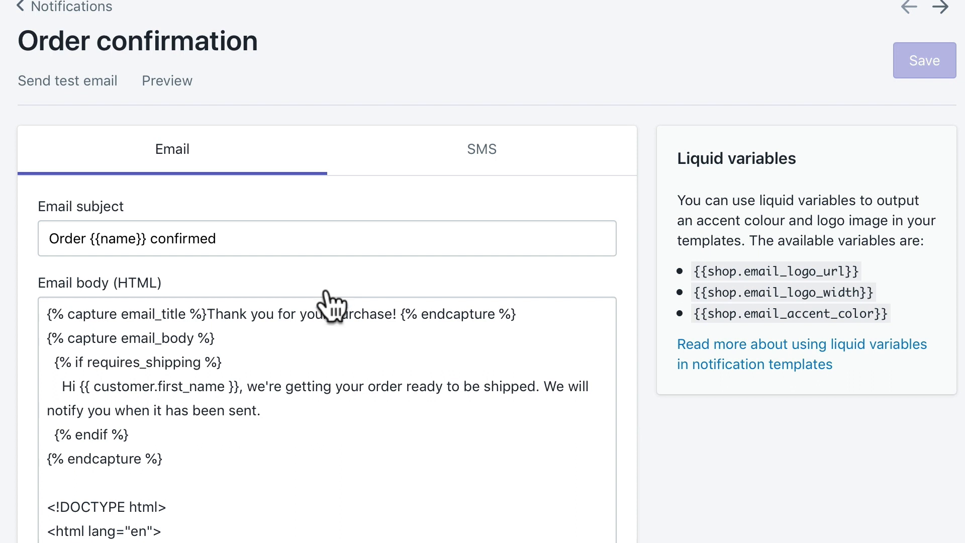
left_click_drag(316, 361, 312, 411)
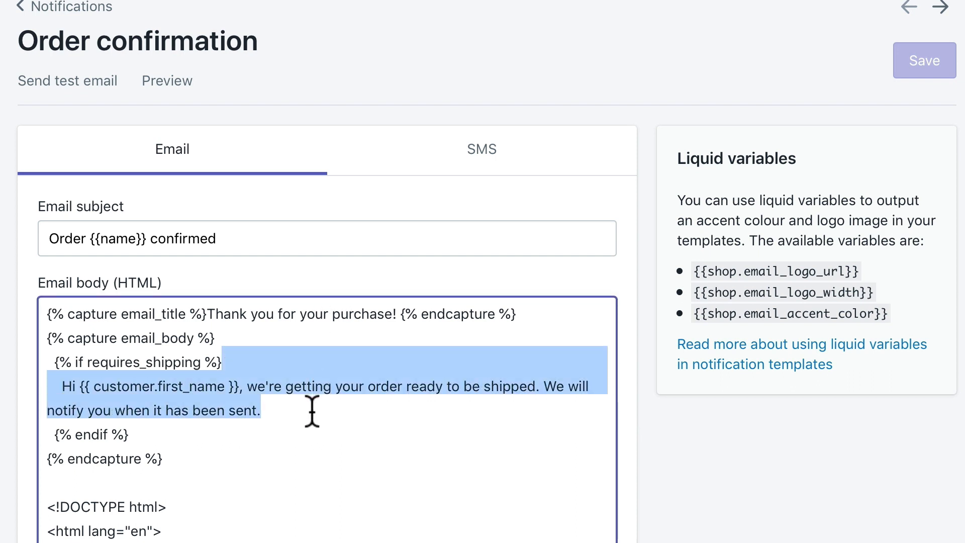
left_click(334, 409)
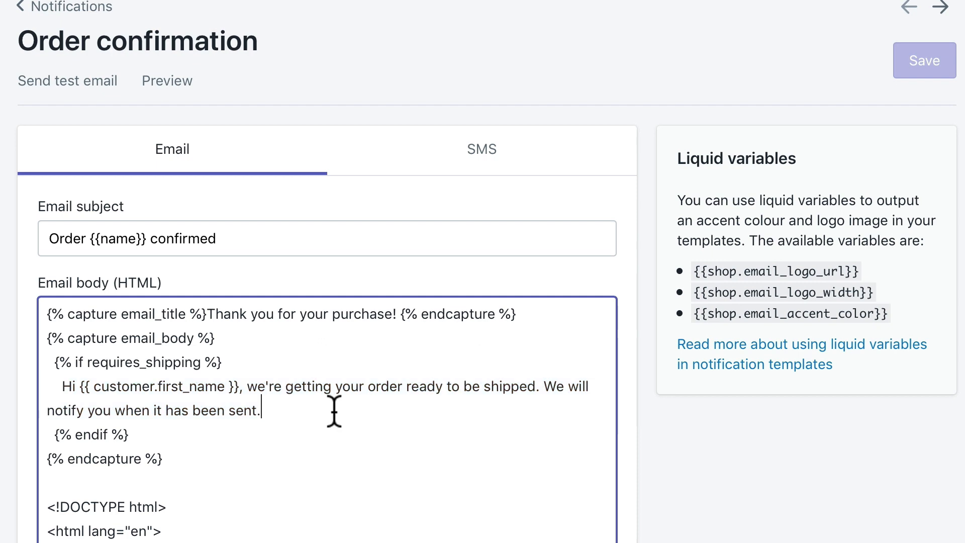
scroll(334, 409, "down", 20)
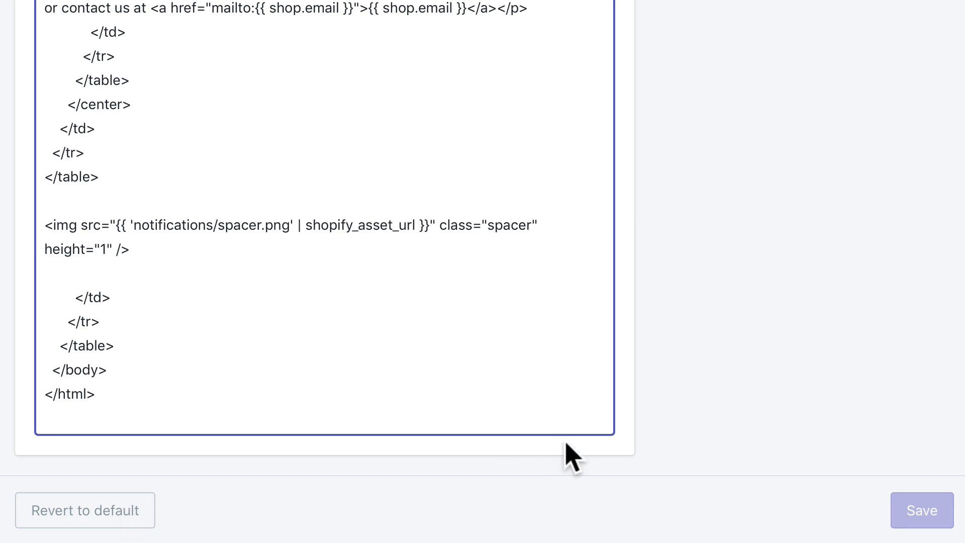
scroll(685, 330, "up", 20)
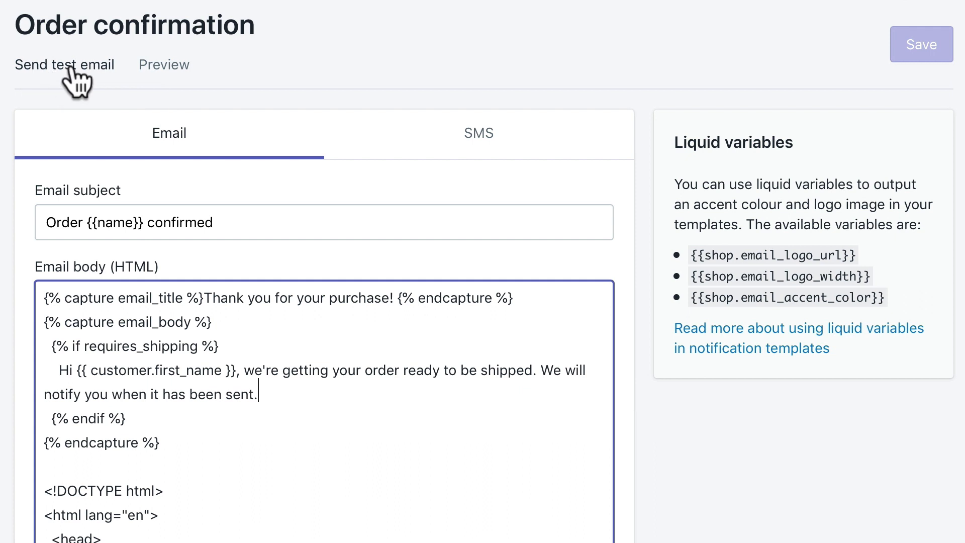
Preview the order confirmation email and close the preview.
left_click(166, 66)
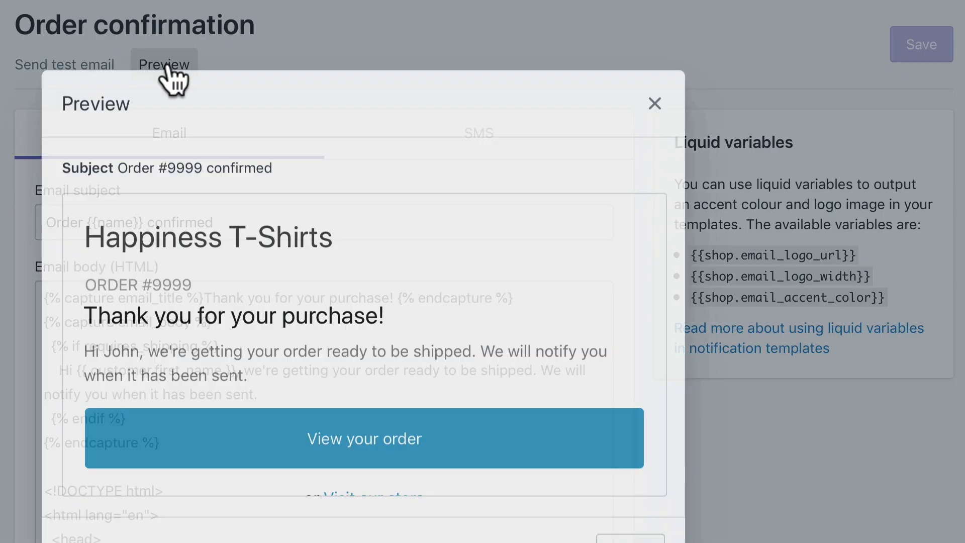
scroll(224, 215, "down", 3)
scroll(216, 200, "up", 3)
scroll(217, 201, "down", 3)
scroll(219, 204, "down", 4)
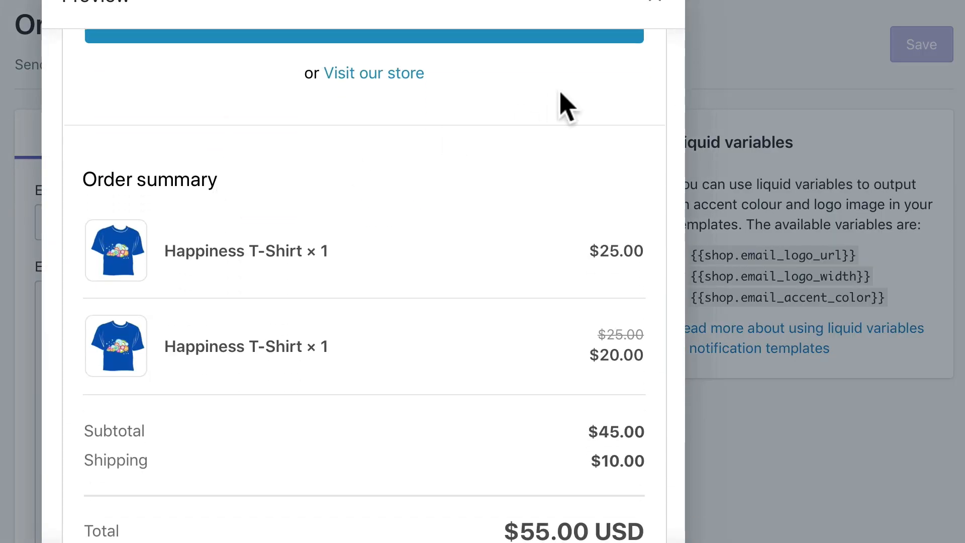
left_click(665, 7)
Check the SMS version of the confirmation, then return to the Notifications list.
left_click(468, 146)
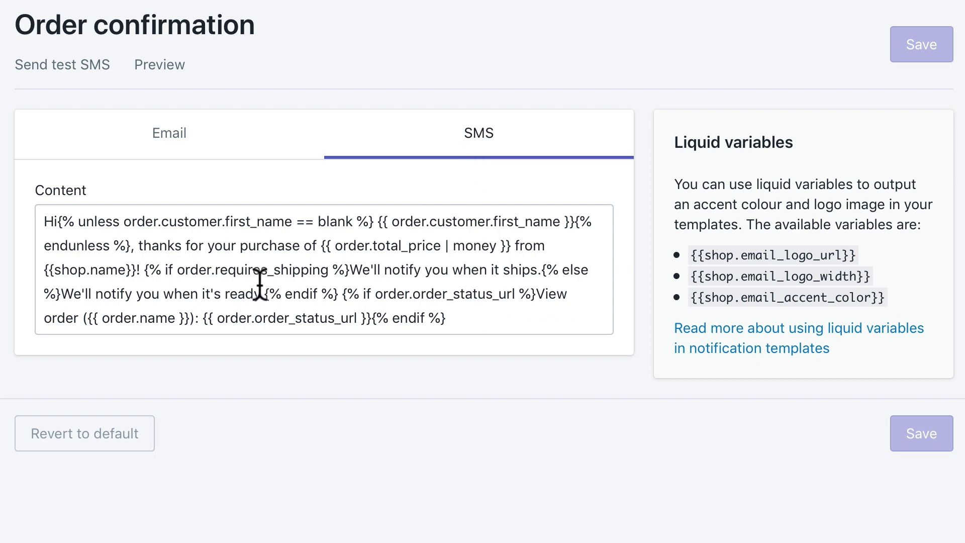
left_click(64, 4)
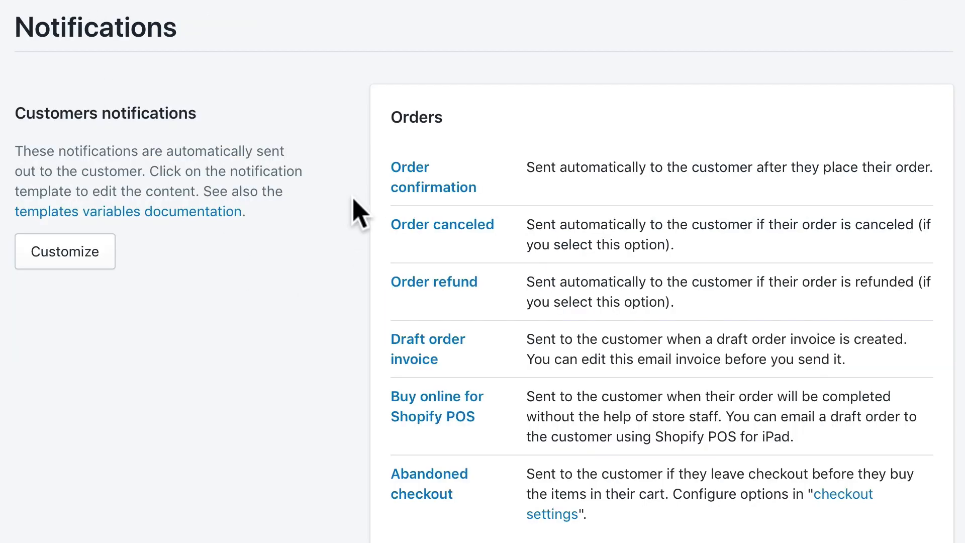
scroll(361, 296, "down", 10)
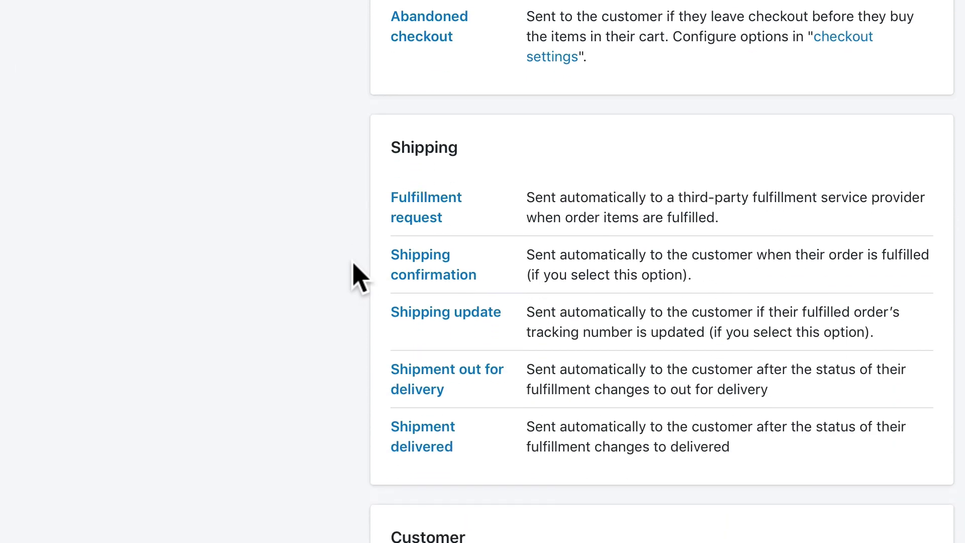
Look over the Orders and Shipping notification templates, then go back to the Settings overview.
scroll(360, 280, "down", 9)
scroll(360, 278, "down", 1)
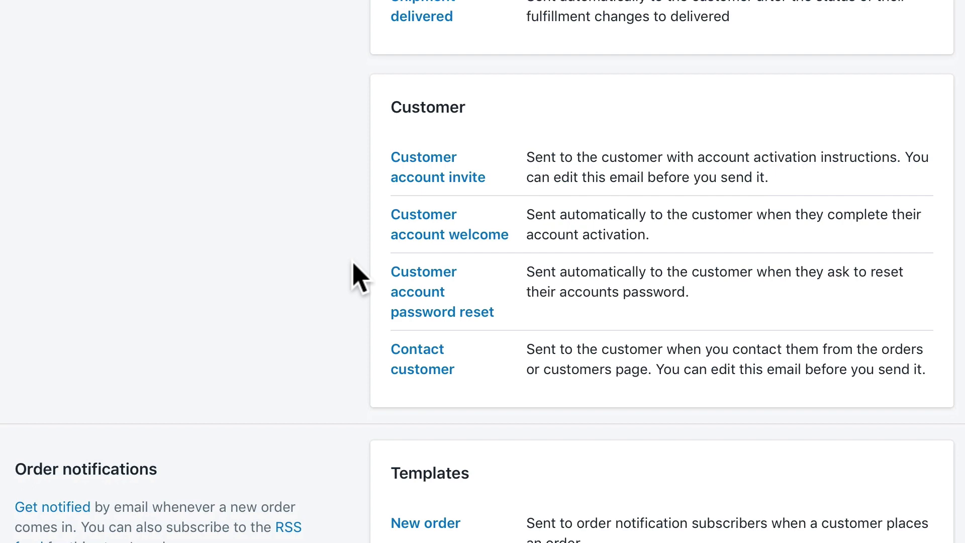
scroll(354, 264, "down", 13)
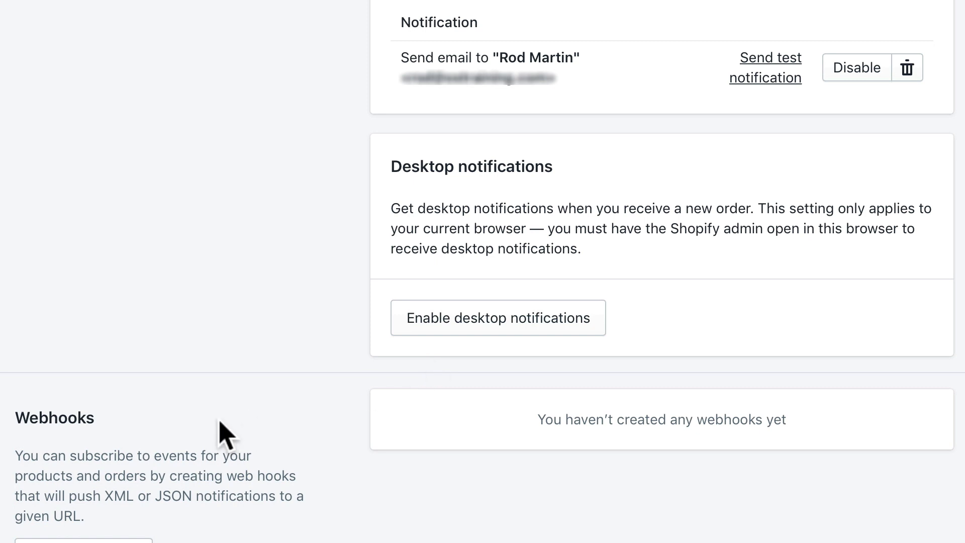
scroll(226, 435, "up", 10)
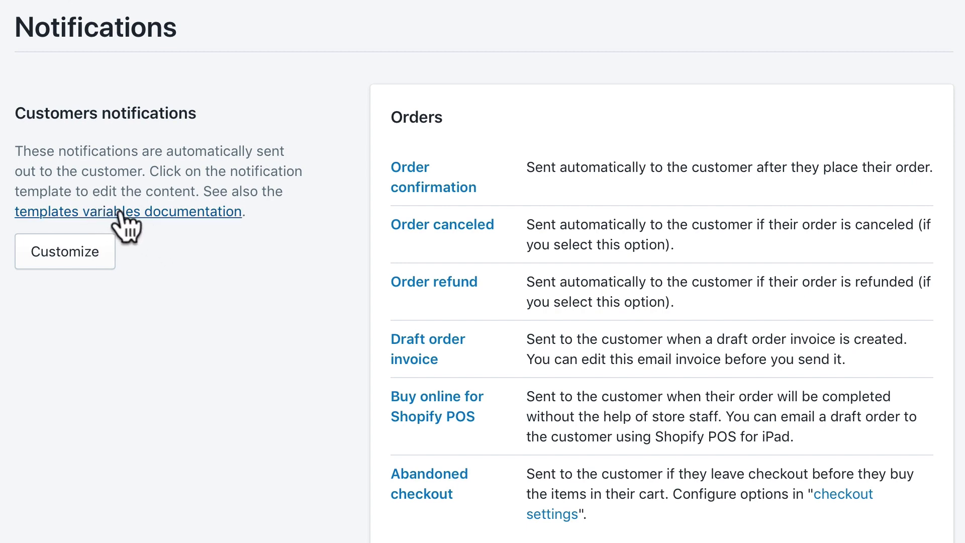
left_click(251, 77)
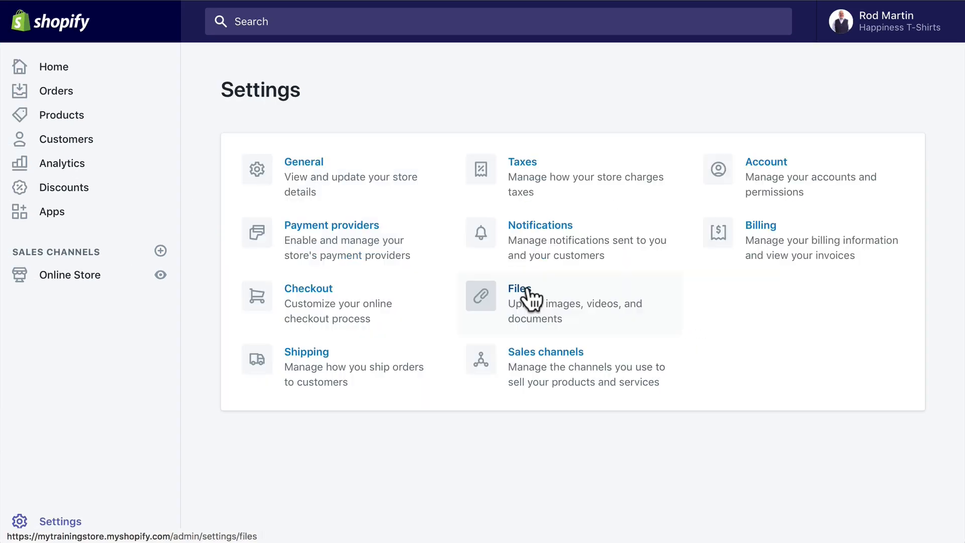
View the Files list with beach-sand-footprints.jpg and Man-Doing-Pushups-On-Bars.jpg, then return to Settings.
left_click(526, 291)
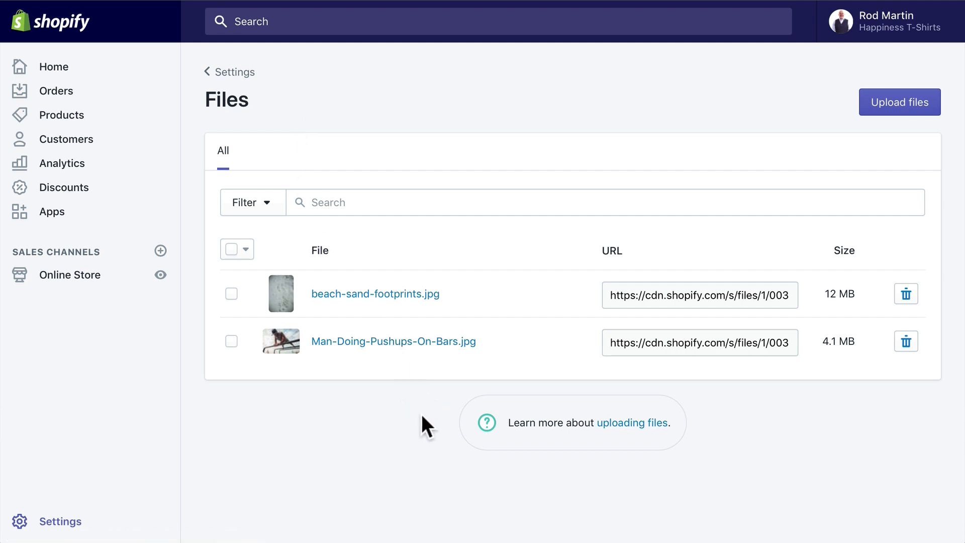
left_click(220, 74)
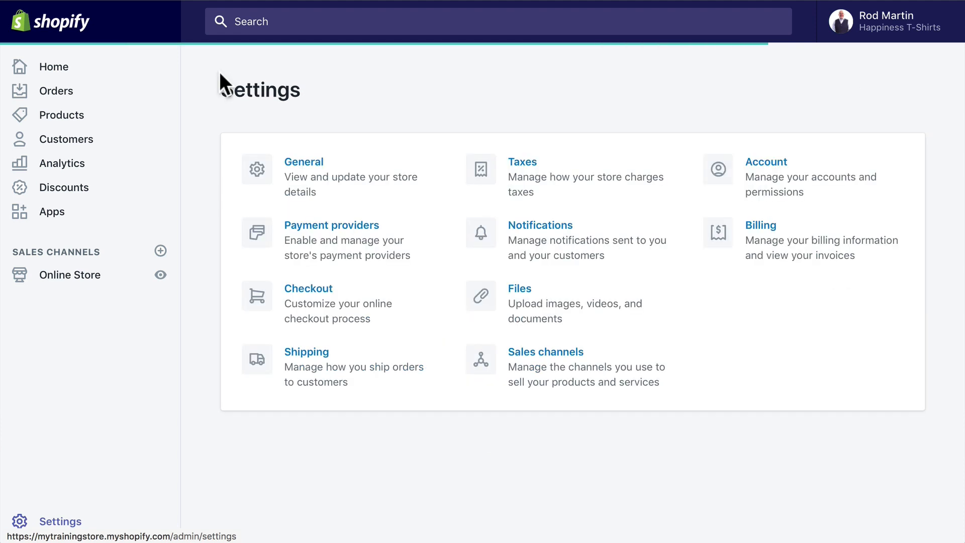
left_click(571, 364)
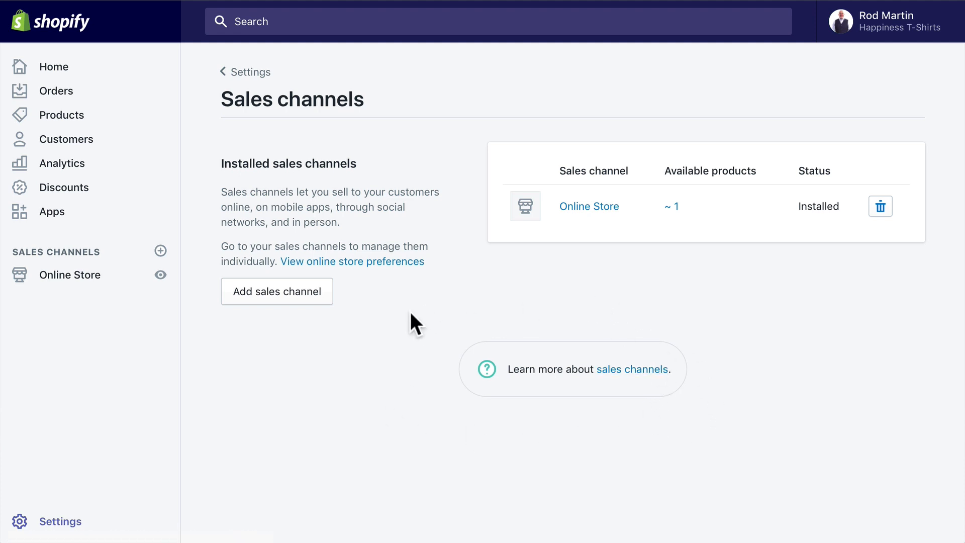
left_click(271, 73)
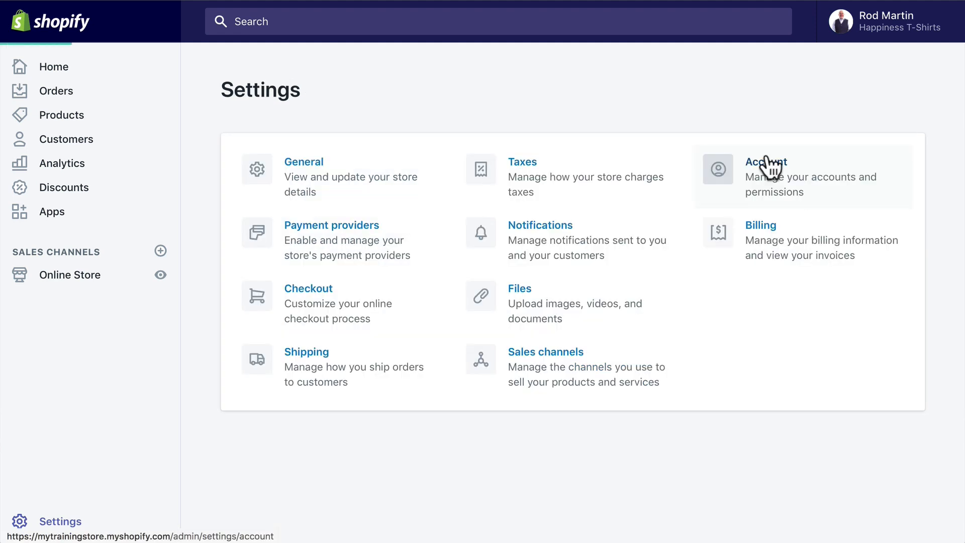
left_click(765, 158)
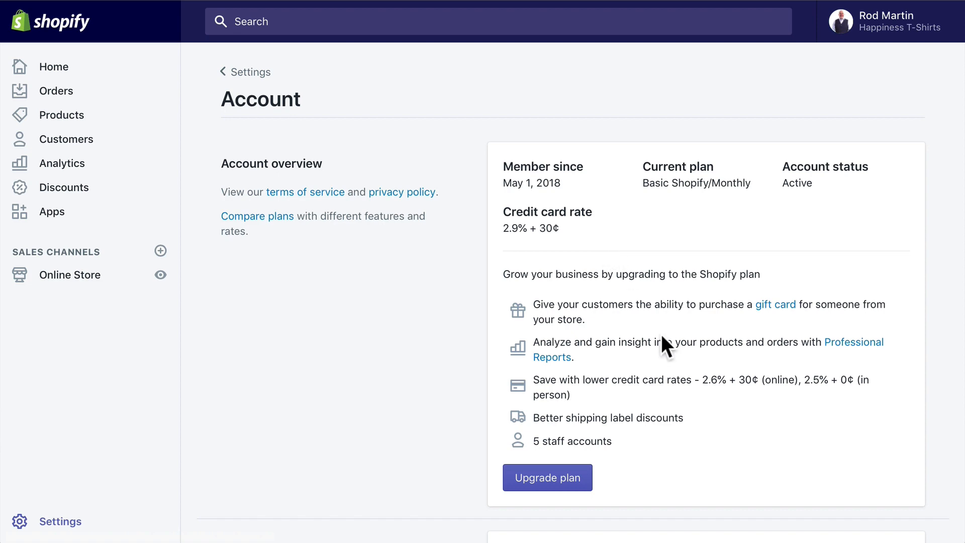
scroll(581, 379, "down", 10)
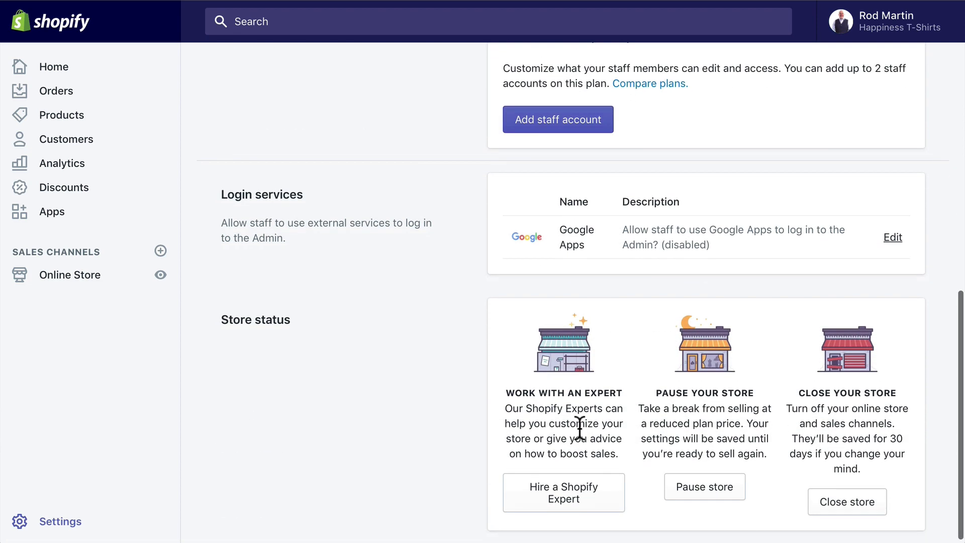
scroll(579, 428, "down", 1)
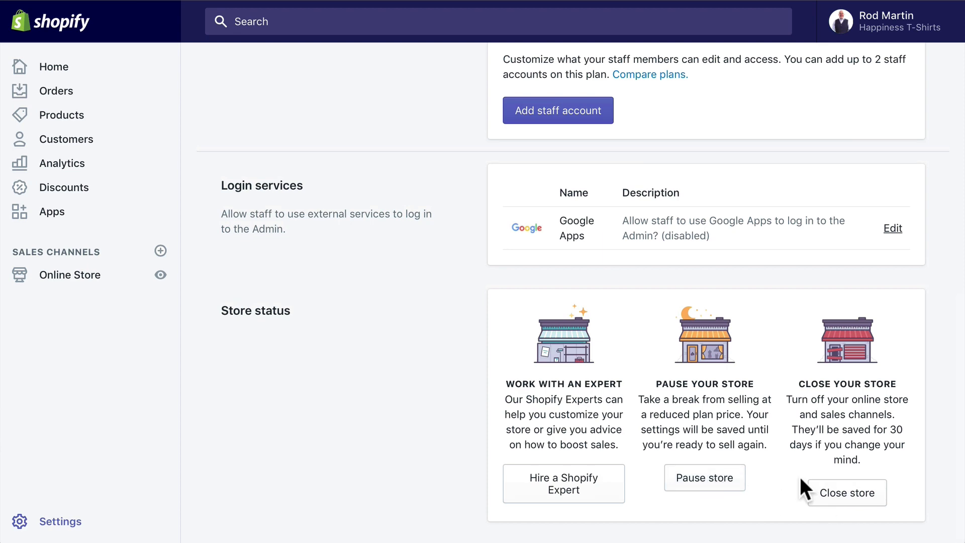
scroll(800, 476, "up", 11)
left_click(251, 72)
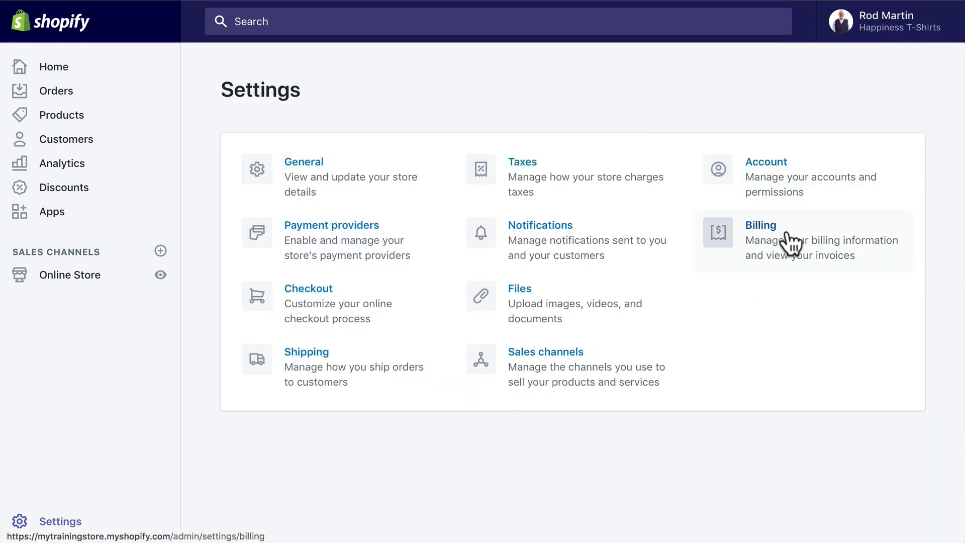
Open the Billing settings and review the credit card on file and the invoices.
left_click(777, 239)
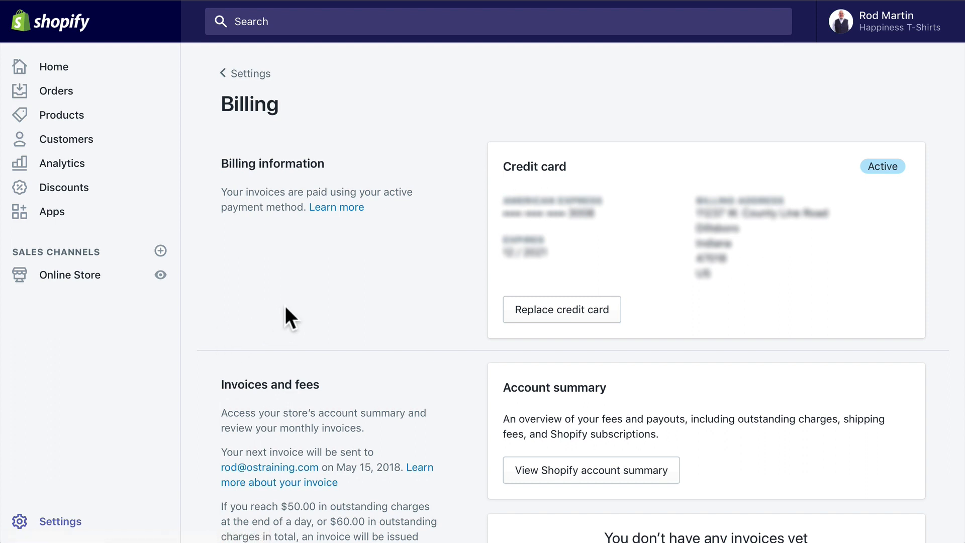
scroll(284, 306, "down", 5)
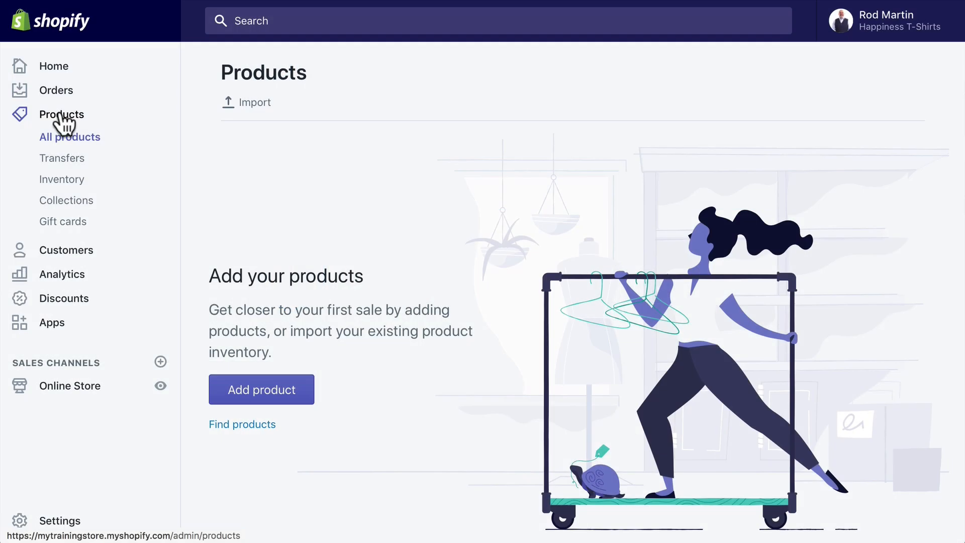
Add a new product titled 'The Original Happiness T-Shirt'.
left_click(270, 392)
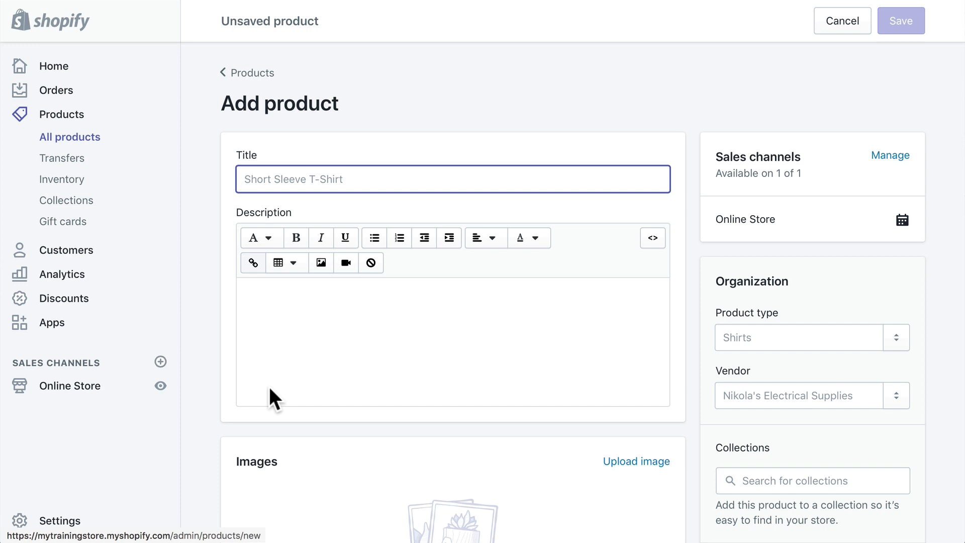
type("Happiness T-Shirt")
left_click(245, 179)
type("The Original")
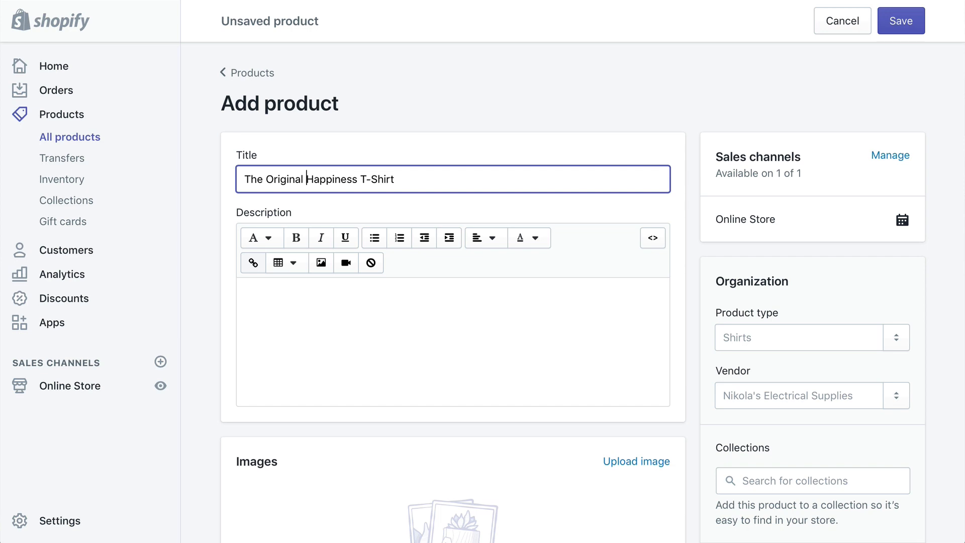
Paste in the one-sentence happiness description for the product.
left_click(329, 343)
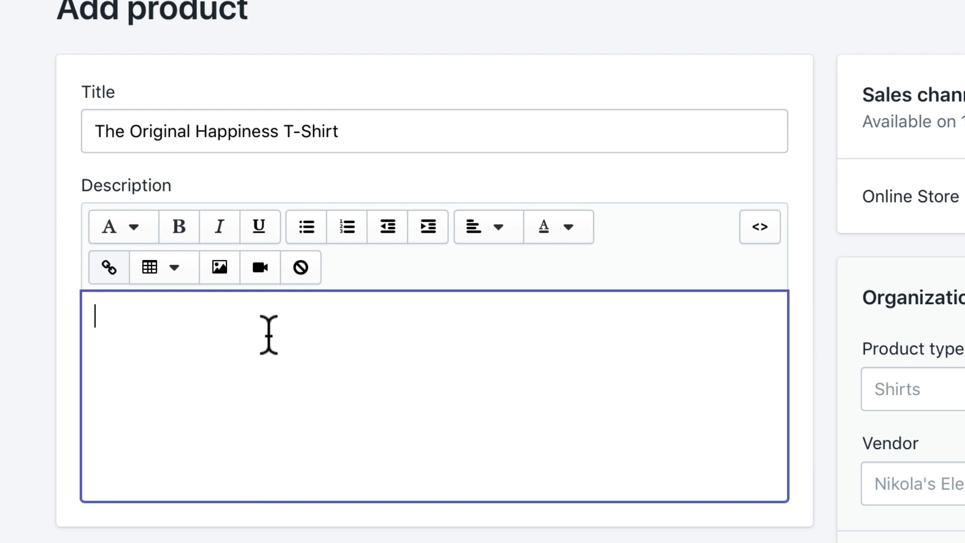
type("This t-shirt is the original happiness t-shirt!  You'll feel better every time you put it on!")
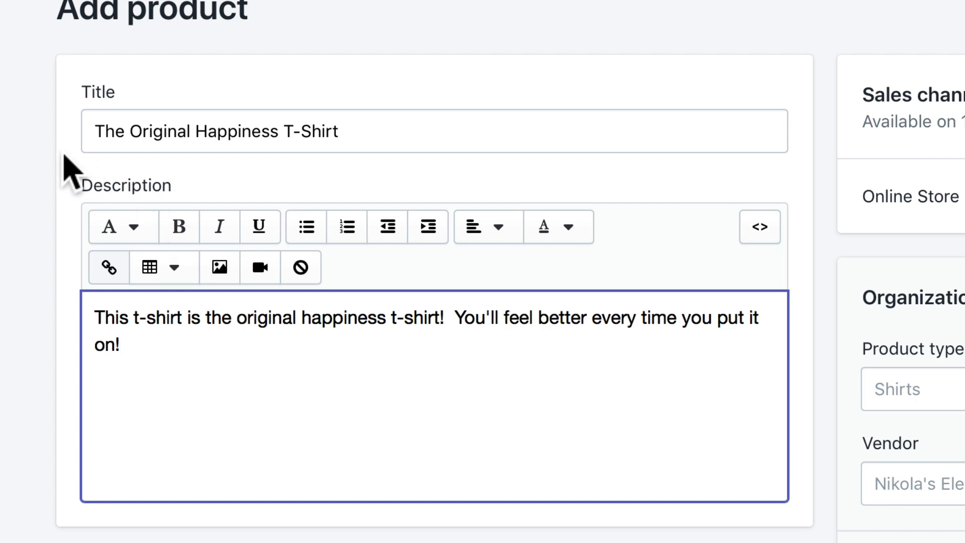
scroll(70, 171, "down", 2)
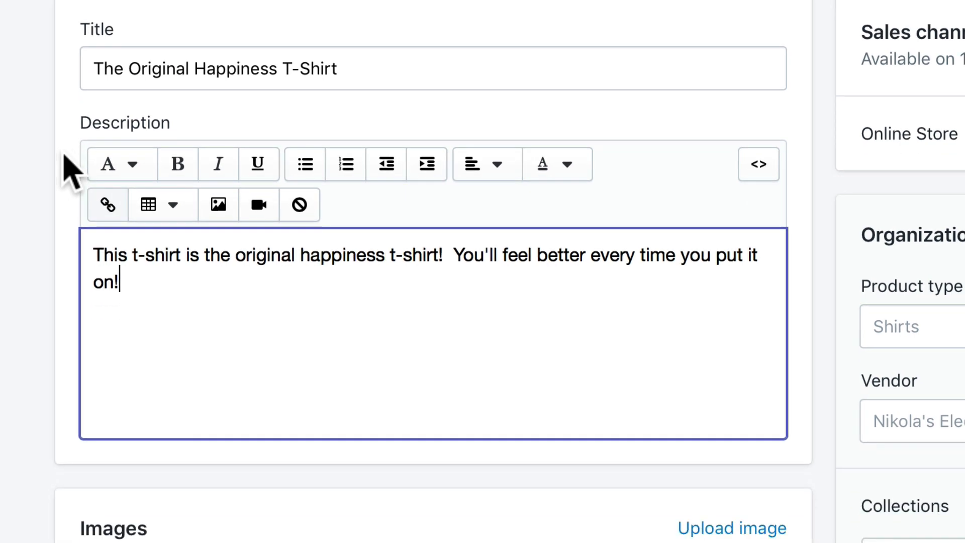
scroll(70, 171, "down", 10)
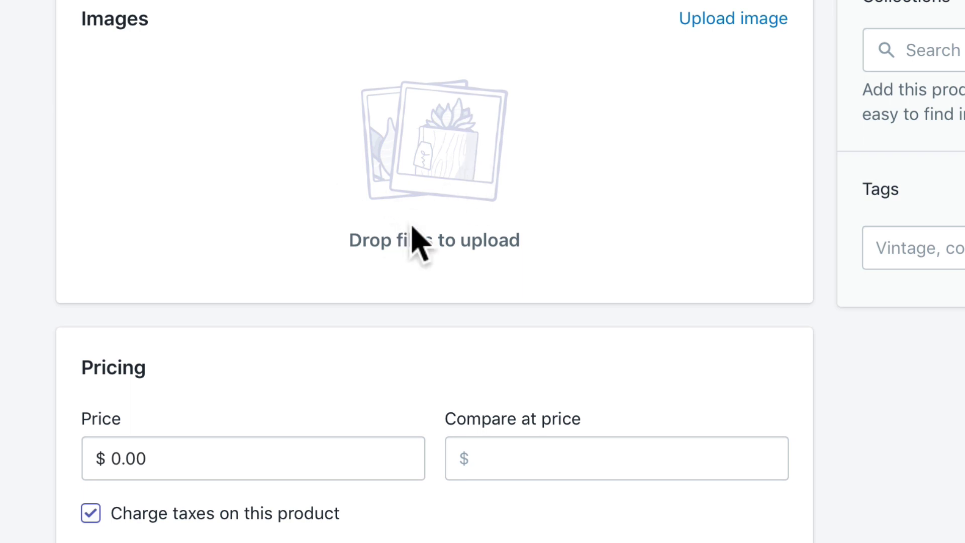
Upload the blue T-shirt image and set price $20.00 with compare-at price $25.00.
left_click(743, 25)
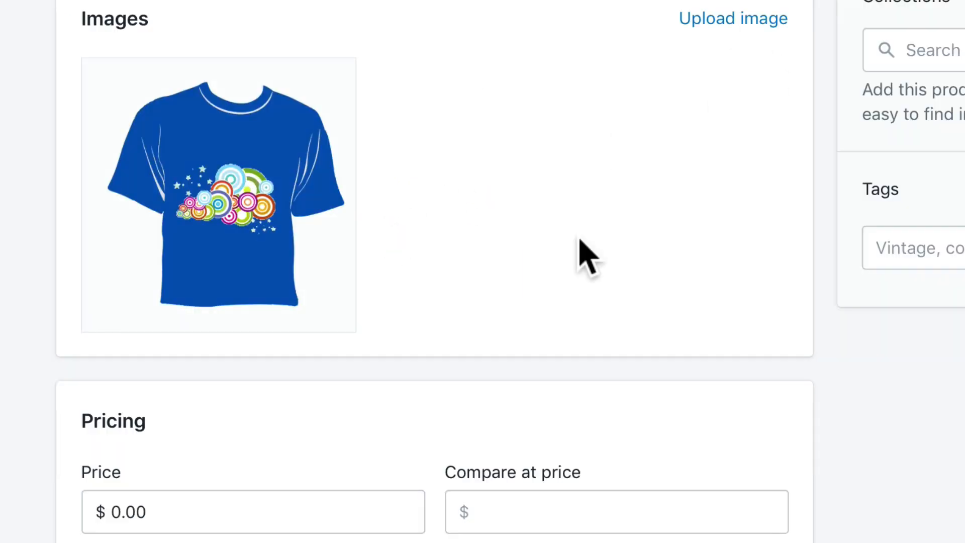
scroll(578, 254, "down", 5)
left_click(238, 280)
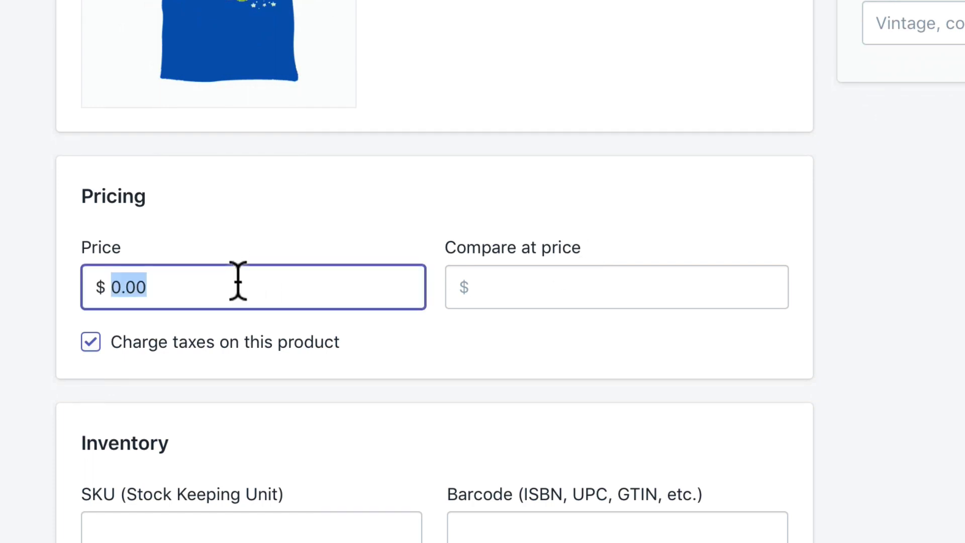
type("20.00")
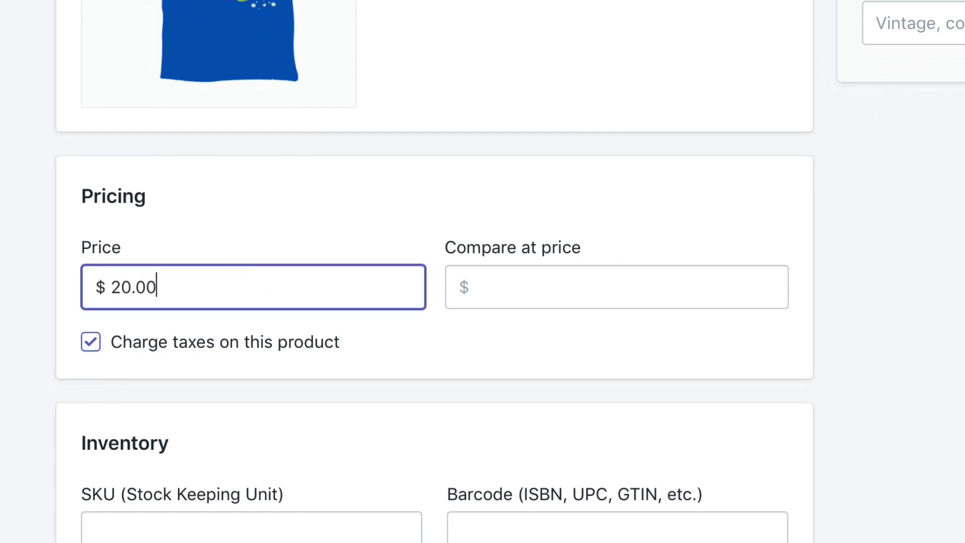
left_click(551, 307)
type("25.00")
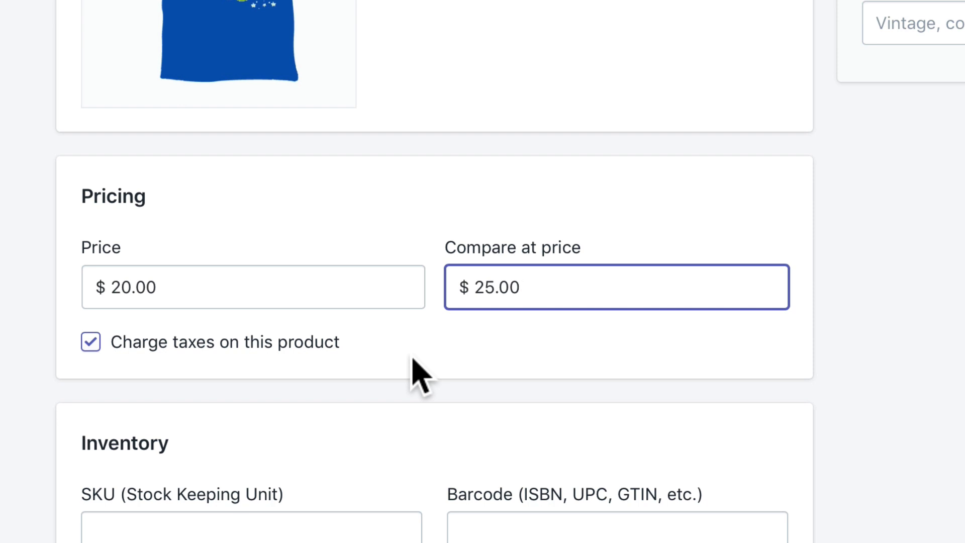
scroll(411, 363, "down", 4)
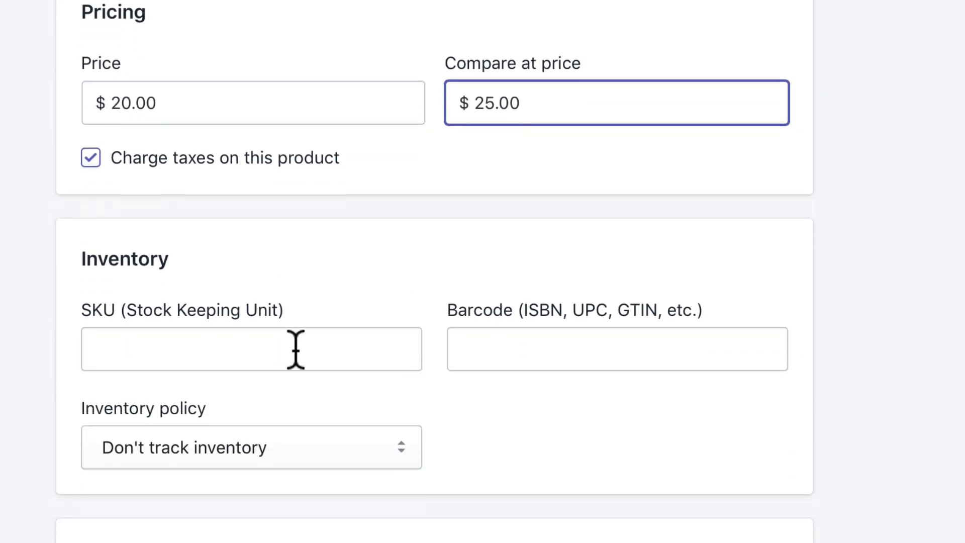
left_click(264, 347)
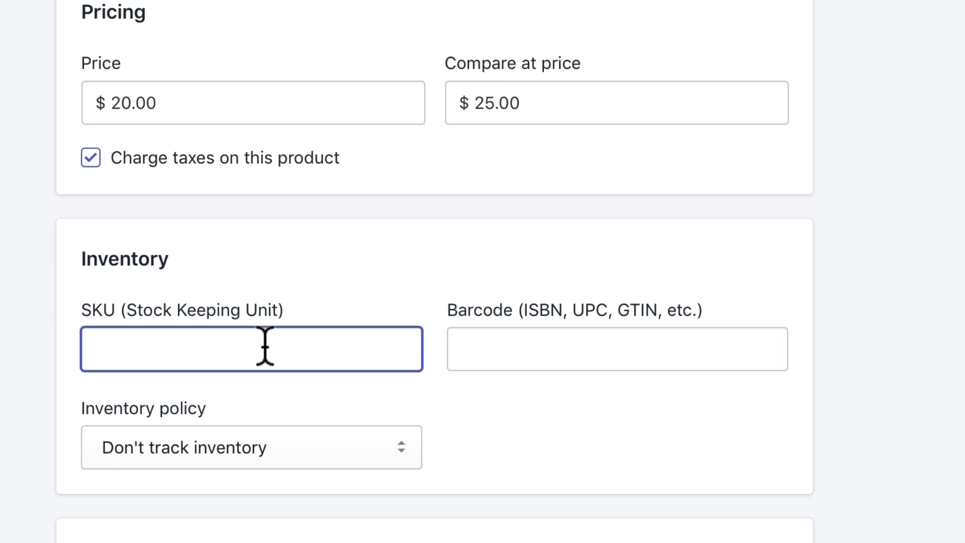
Set SKU tsh001, have Shopify track inventory, and set quantity to 200.
type("tsh001")
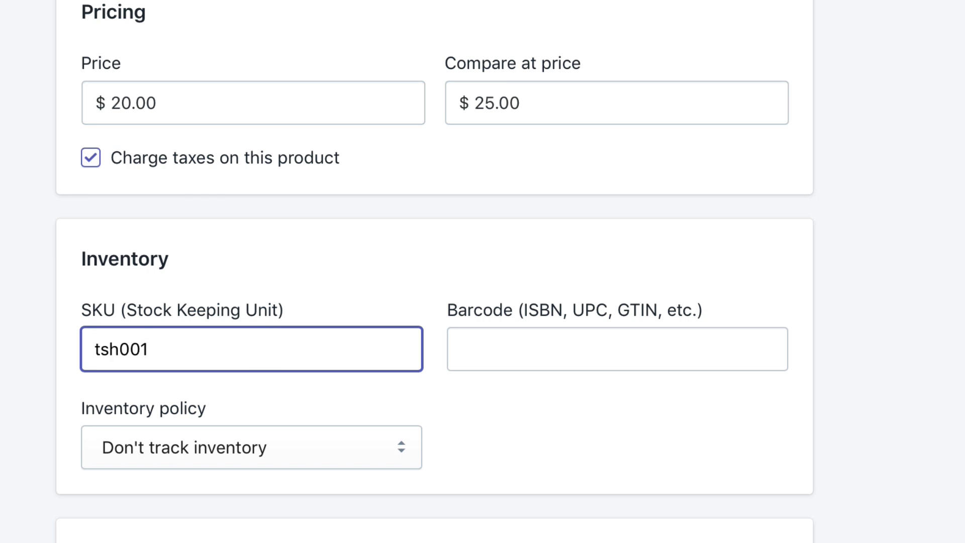
key("Tab")
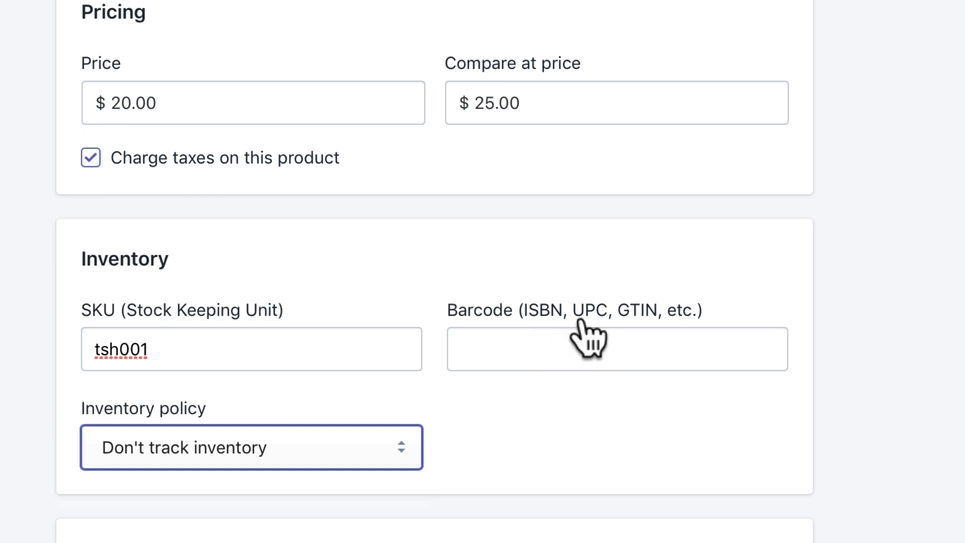
left_click(302, 452)
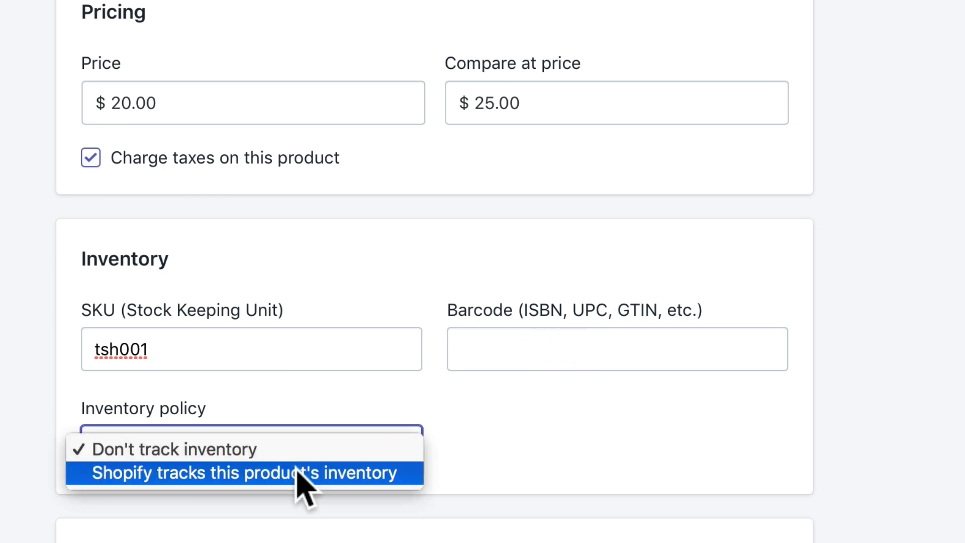
left_click(298, 473)
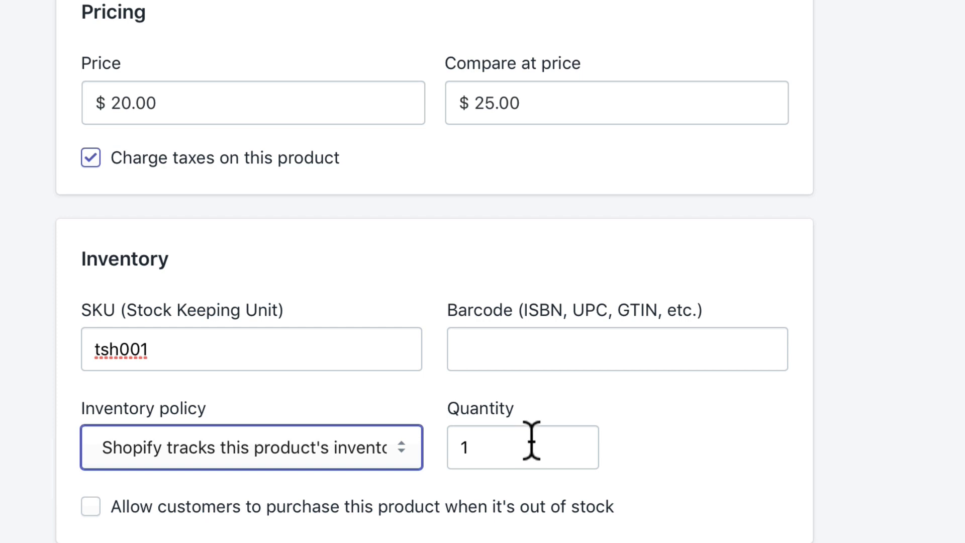
left_click(531, 441)
key("BackSpace")
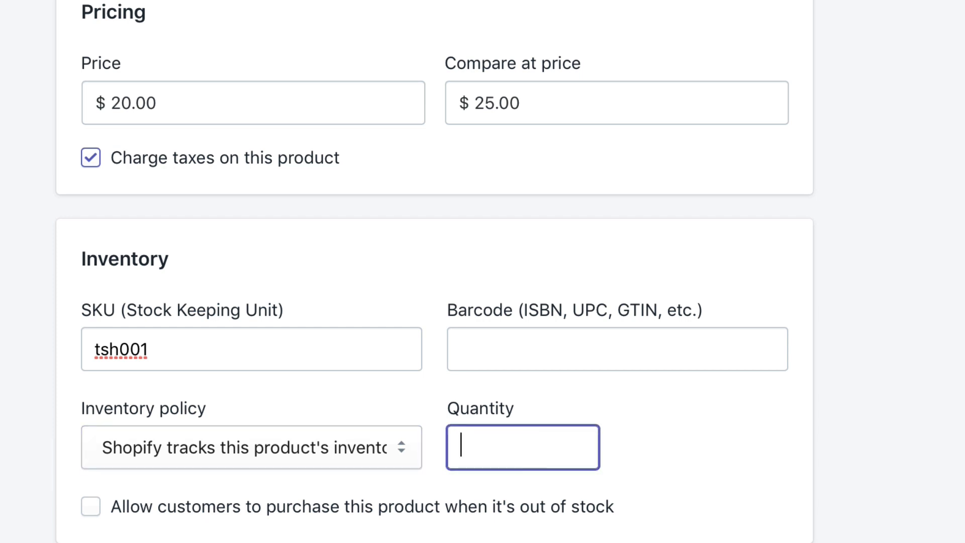
type("200")
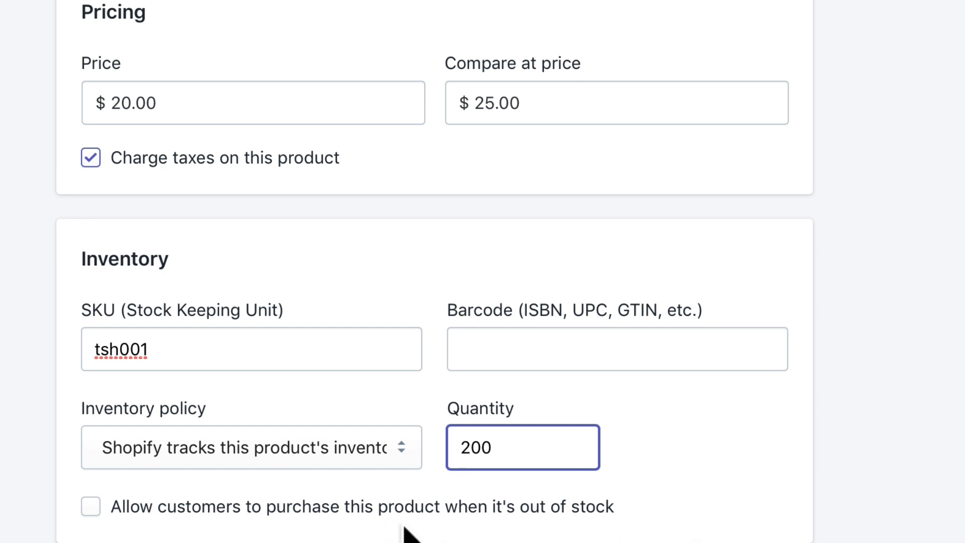
scroll(407, 528, "down", 2)
scroll(410, 533, "down", 5)
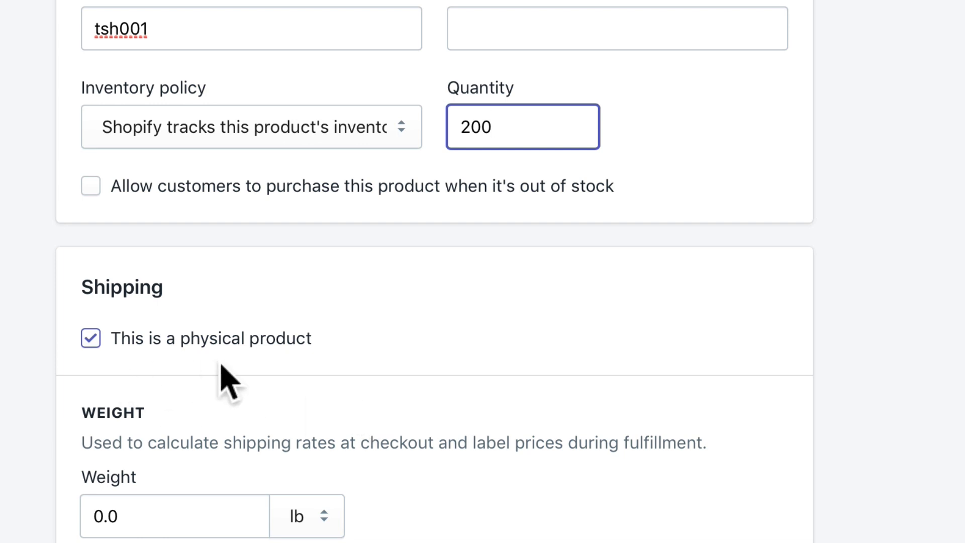
Edit the product's weight, entering 25.
scroll(222, 378, "down", 5)
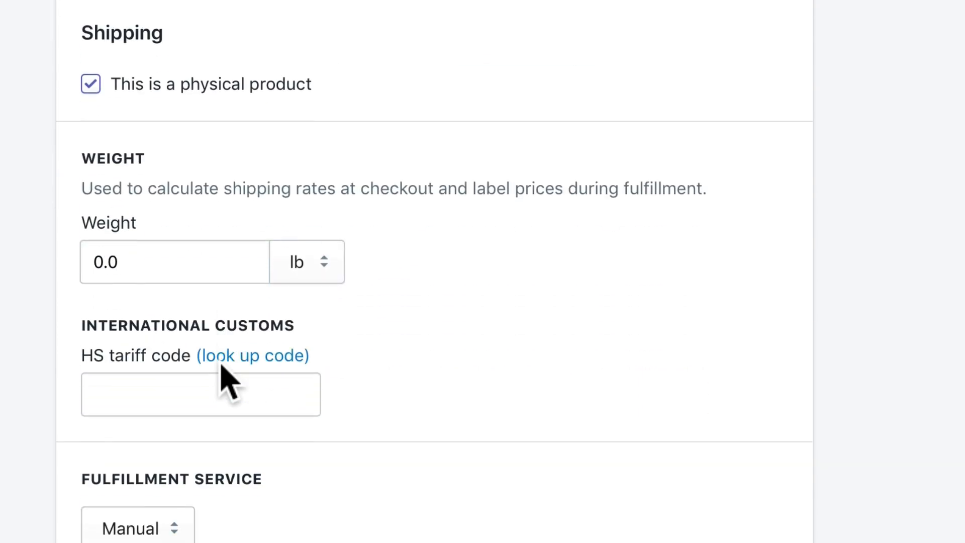
left_click(132, 236)
key("BackSpace")
type("25")
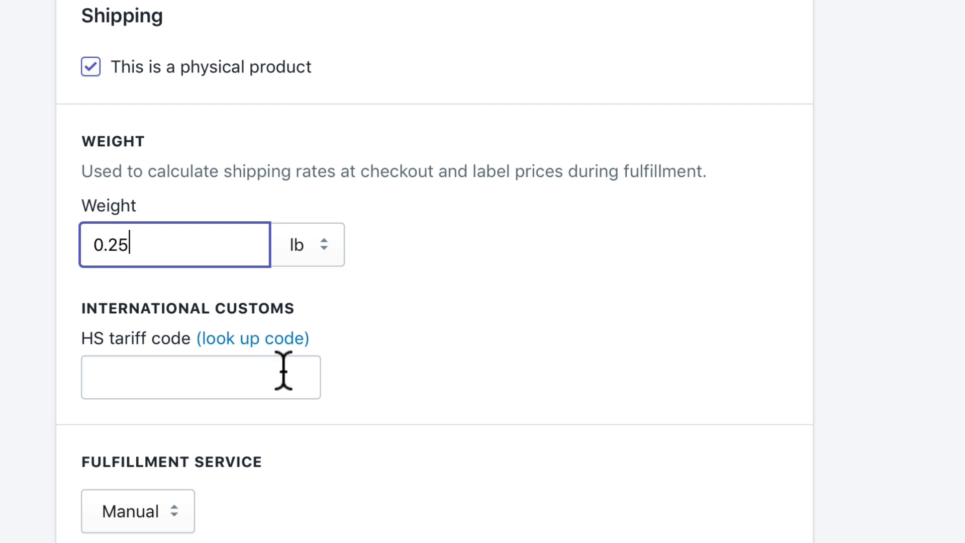
Keep Manual fulfillment and save The Original Happiness T-Shirt.
scroll(394, 388, "down", 4)
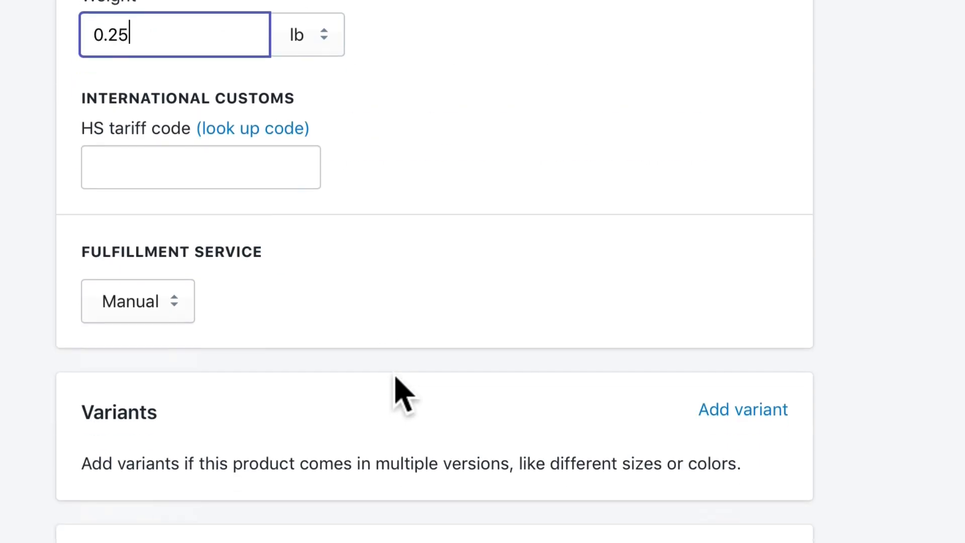
left_click(129, 307)
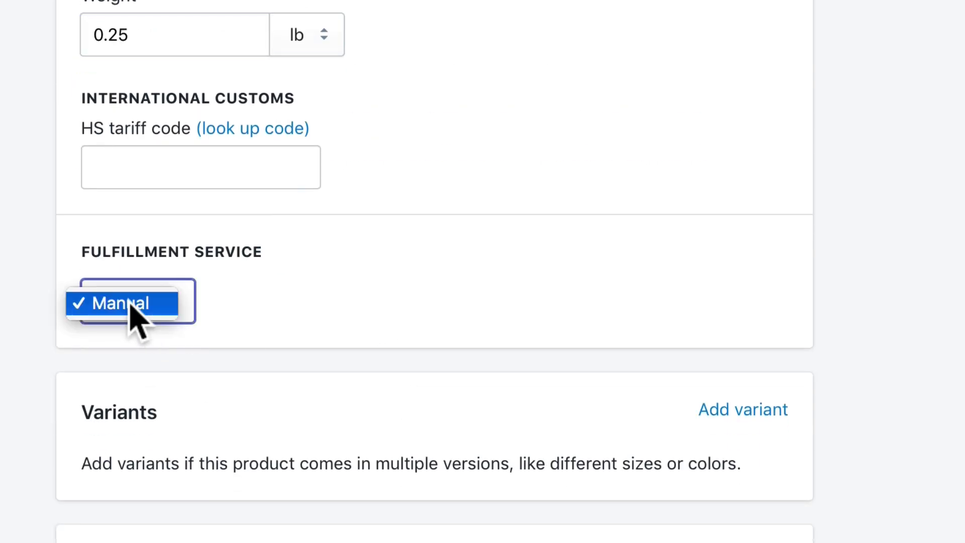
left_click(225, 294)
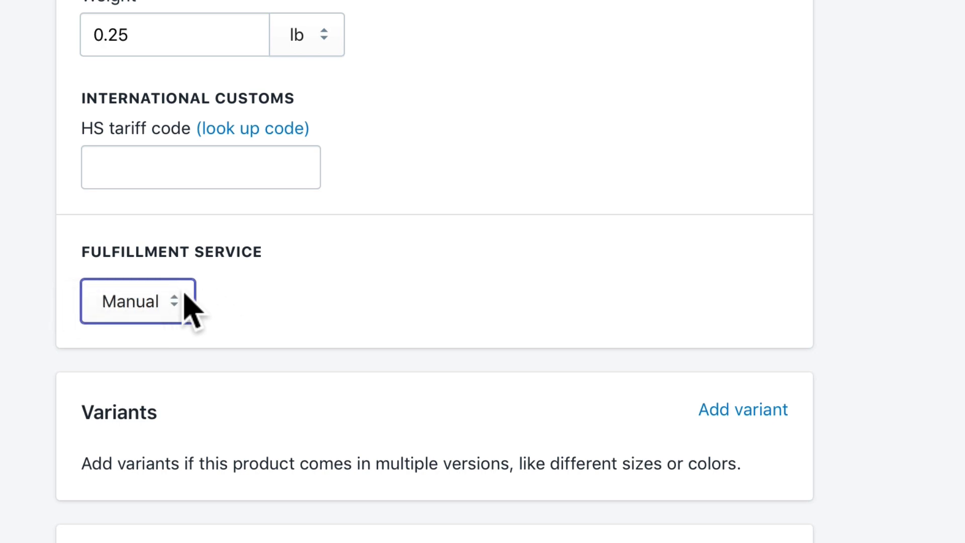
scroll(232, 336, "down", 3)
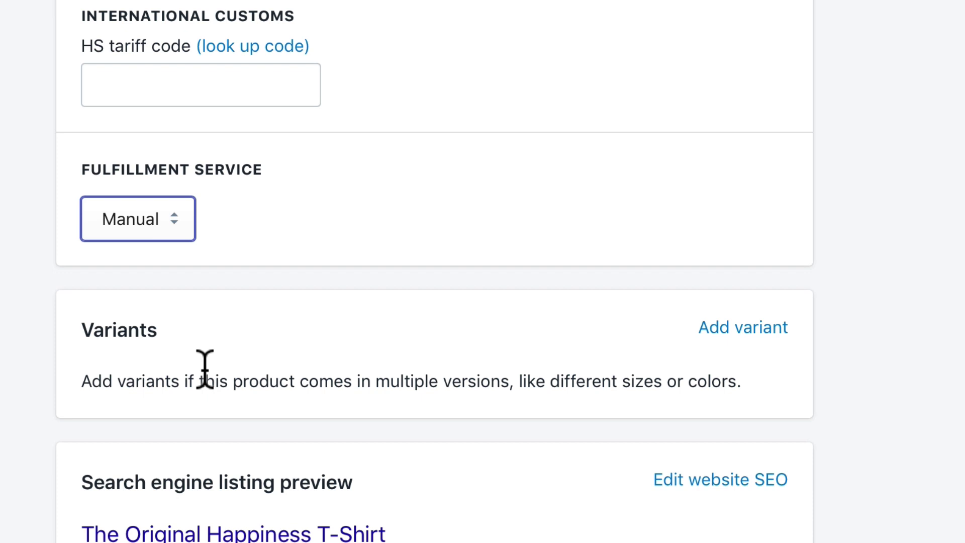
scroll(205, 369, "down", 3)
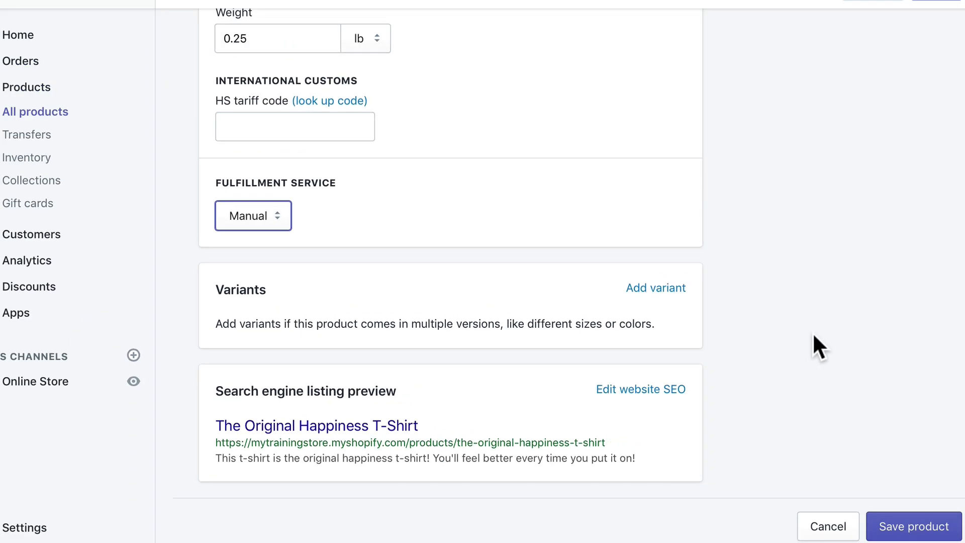
left_click(877, 525)
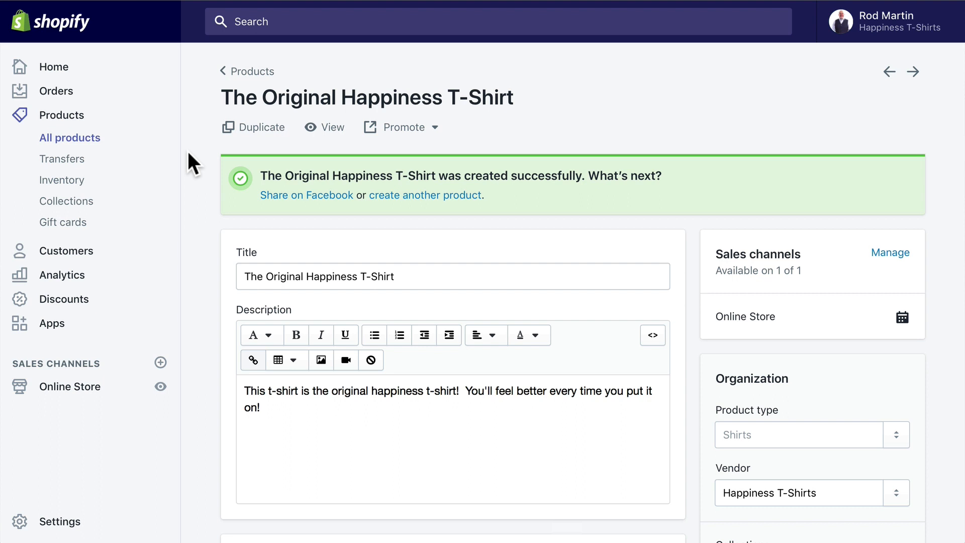
View the T-shirt on the storefront and add one to the cart at $20.00.
left_click(333, 127)
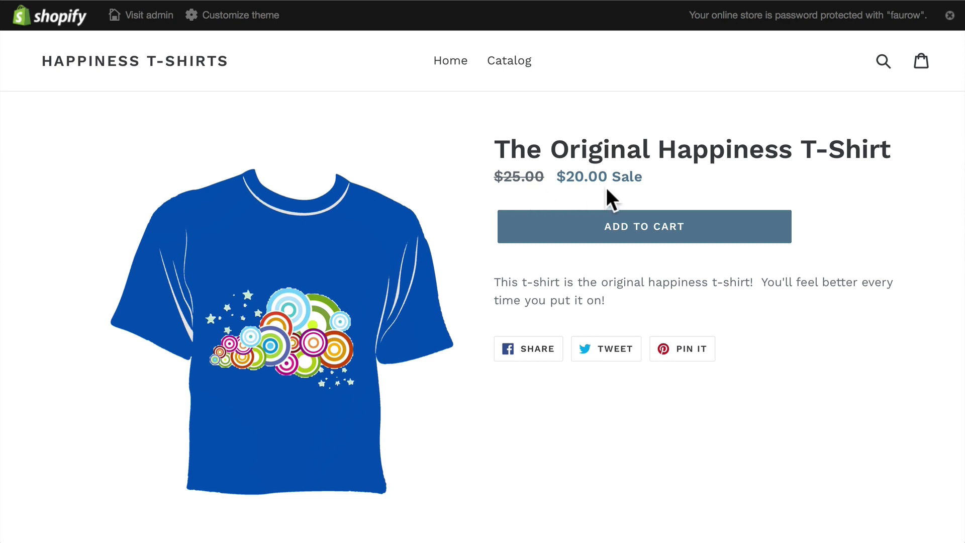
mouse_move(391, 240)
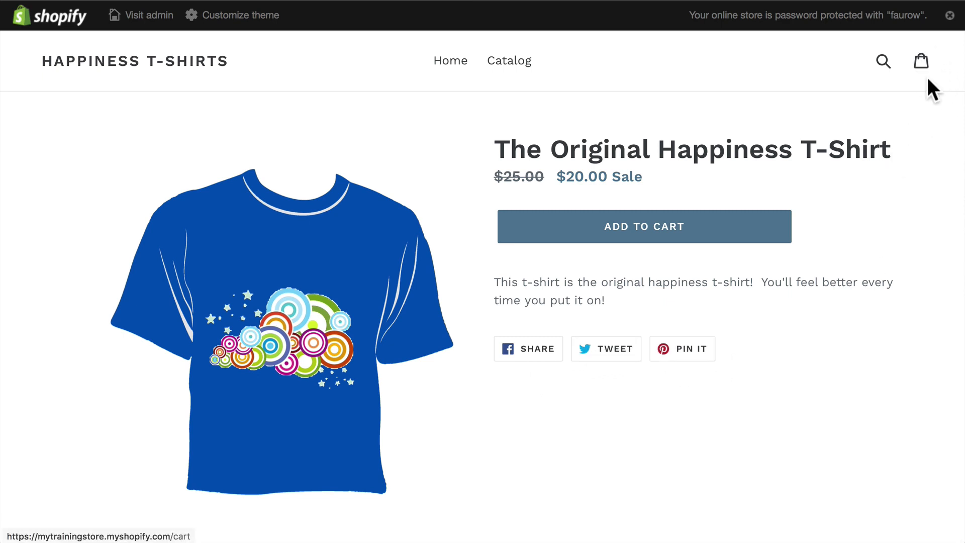
left_click(649, 234)
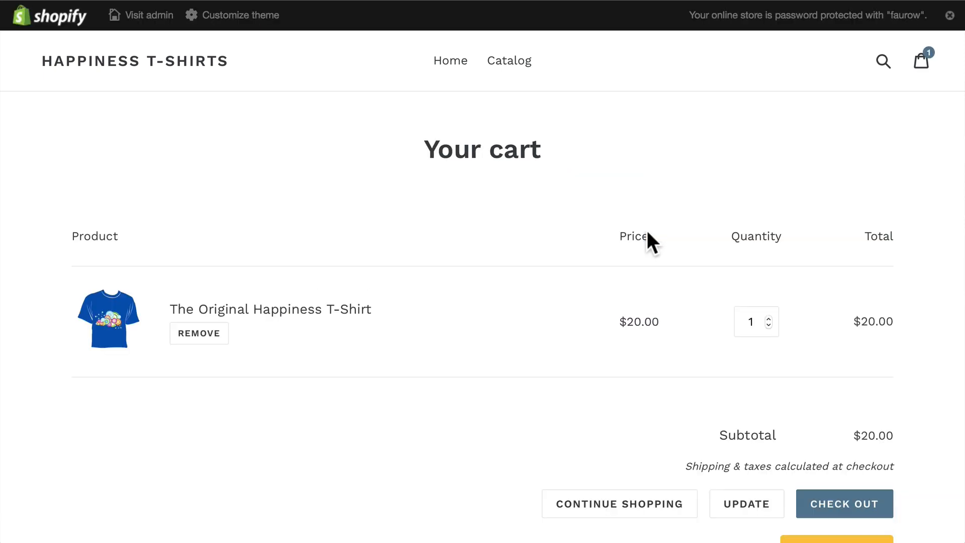
scroll(647, 232, "down", 3)
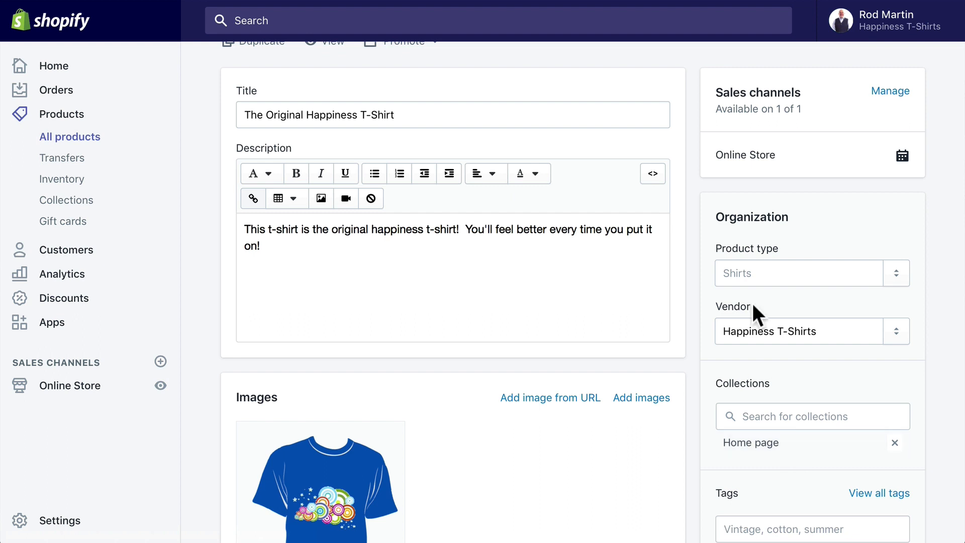
Set the product type to T-Shirt.
left_click(742, 269)
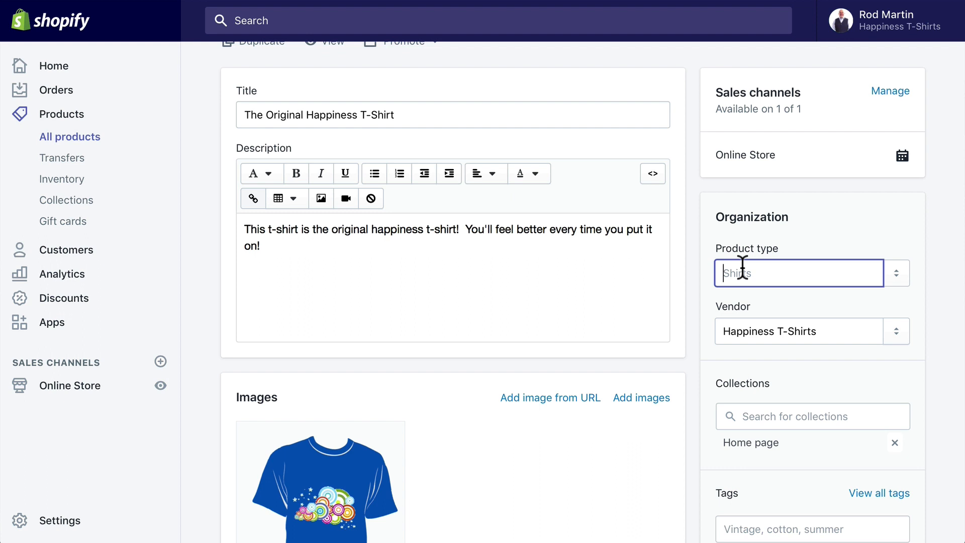
type("T-Shirt")
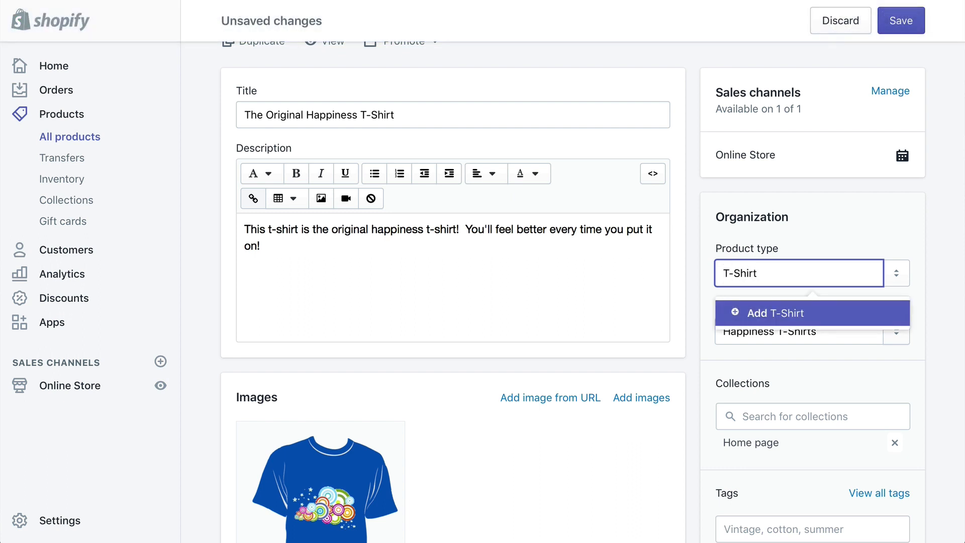
key("Return")
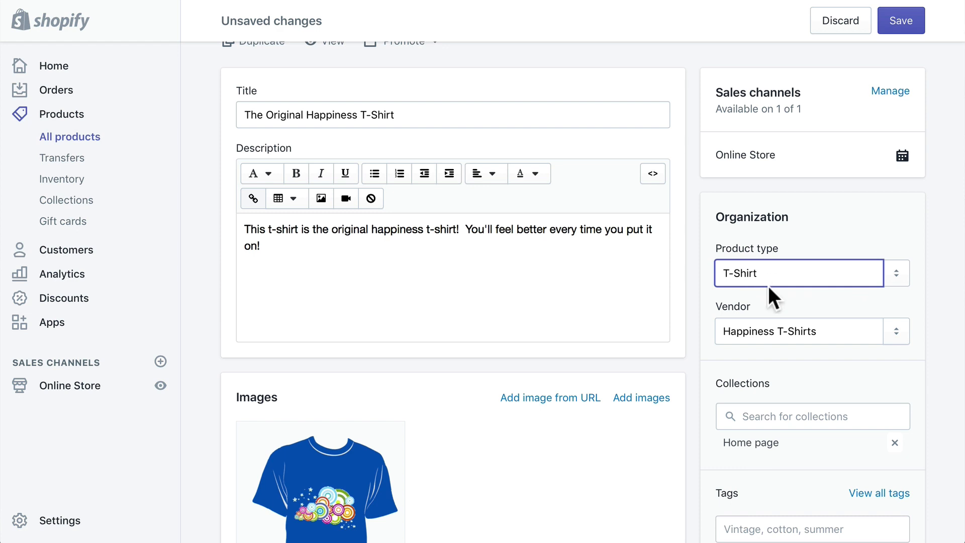
key("Tab")
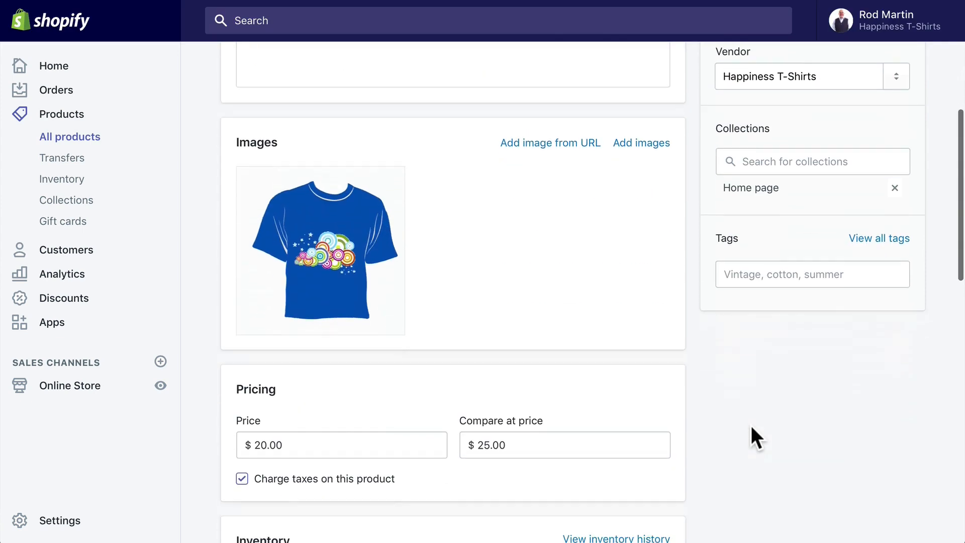
Select the Tags field, then go to the Collections list.
scroll(751, 427, "down", 1)
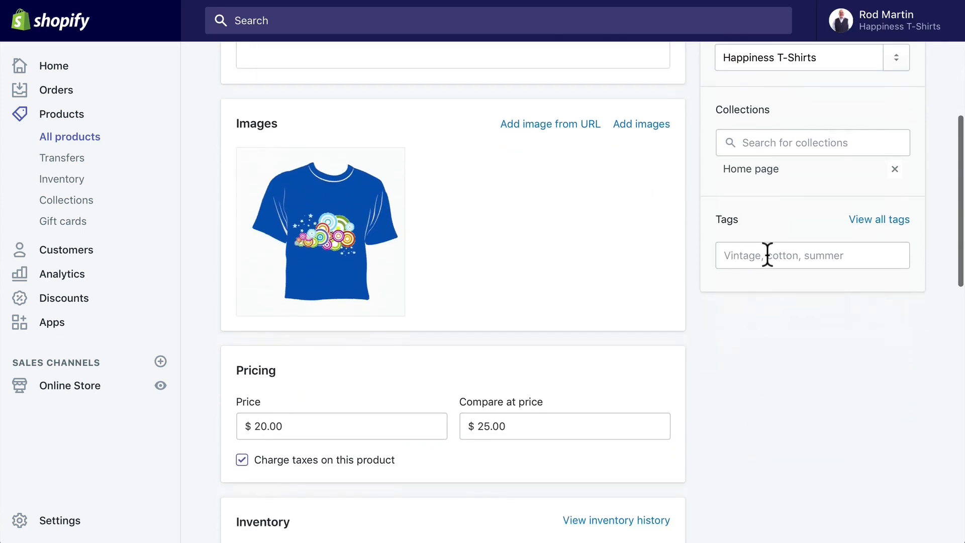
left_click(807, 254)
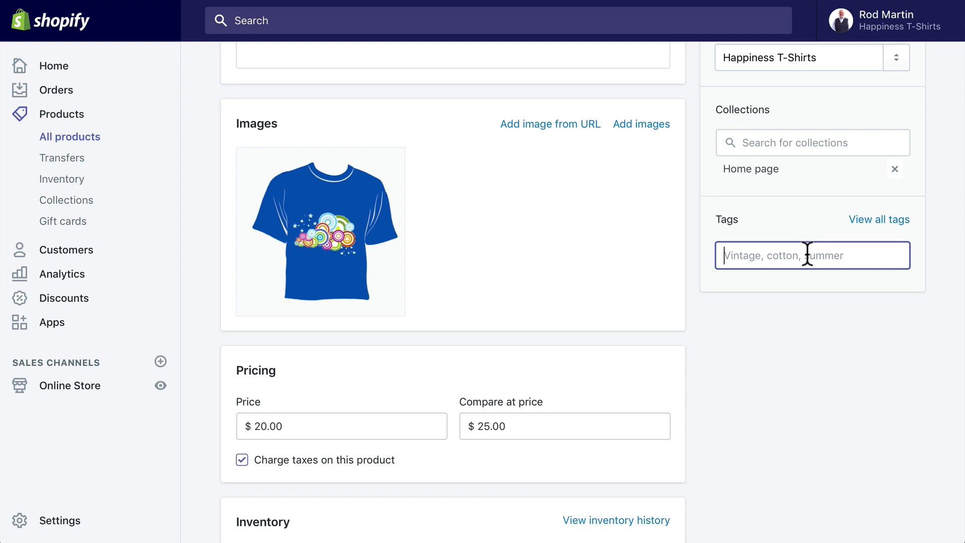
scroll(807, 254, "up", 4)
scroll(807, 254, "up", 3)
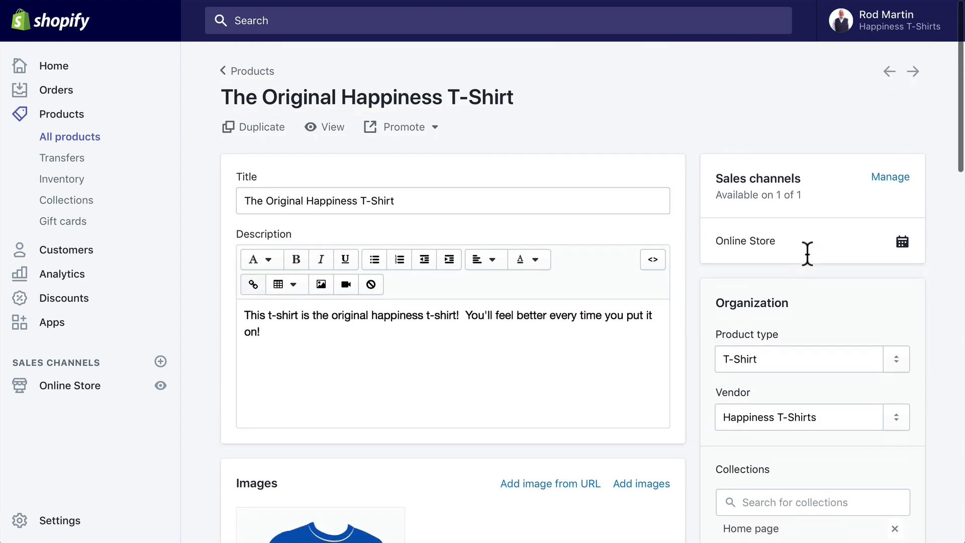
left_click(58, 201)
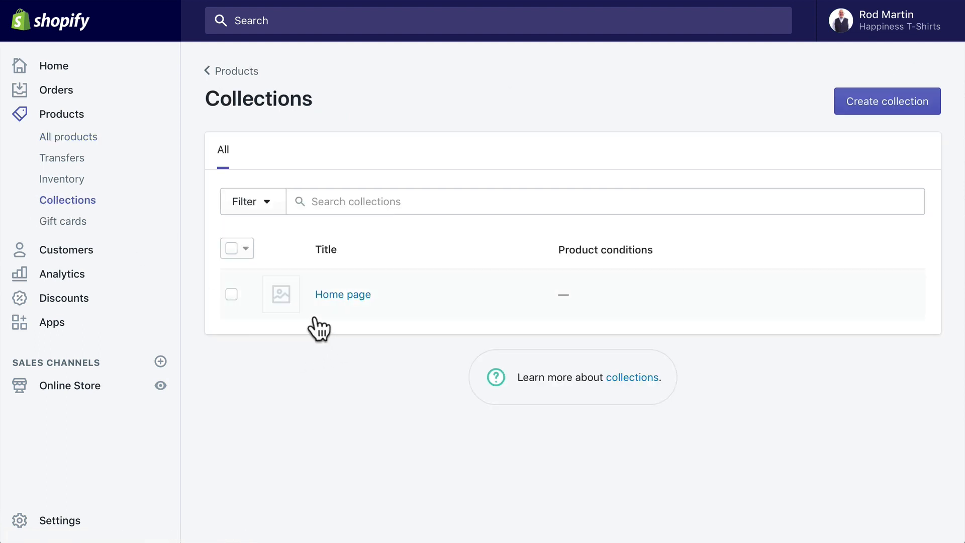
Create a new automated collection titled 'Opening Specials'.
left_click(889, 105)
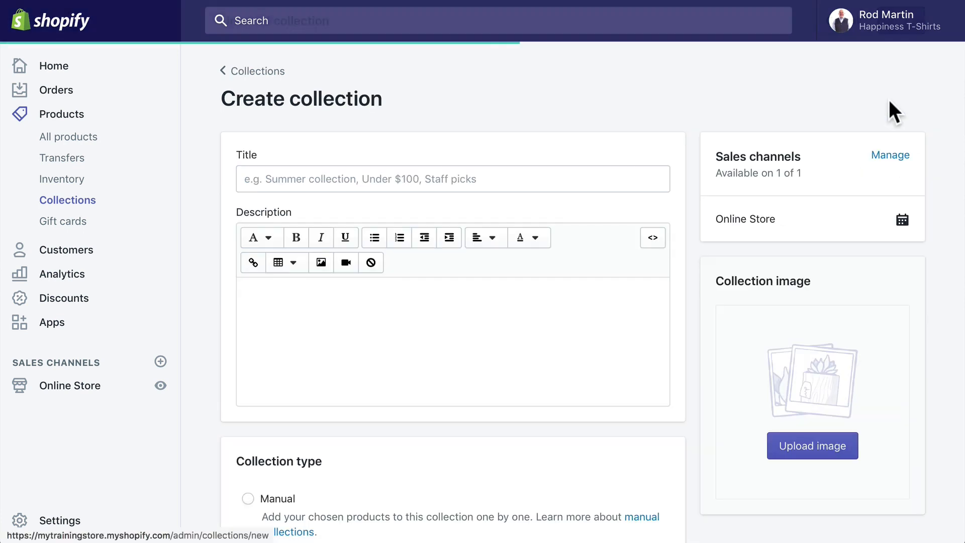
left_click(608, 177)
type("Open")
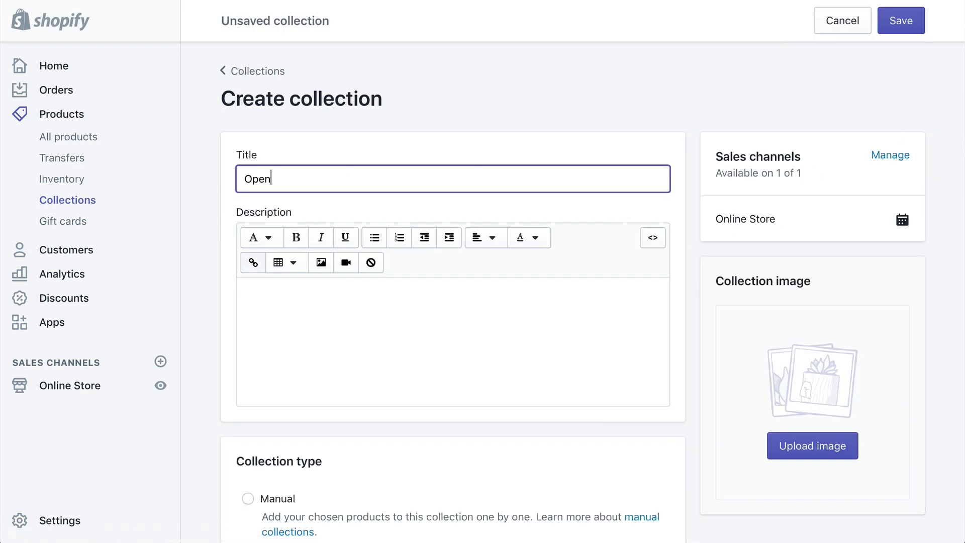
type("ing Specials")
scroll(547, 287, "down", 3)
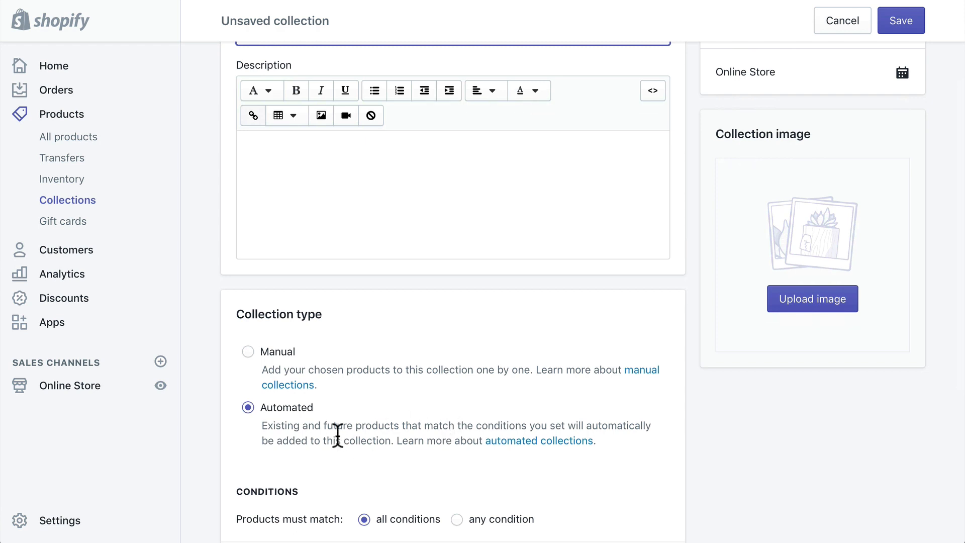
scroll(329, 424, "down", 1)
scroll(329, 424, "down", 2)
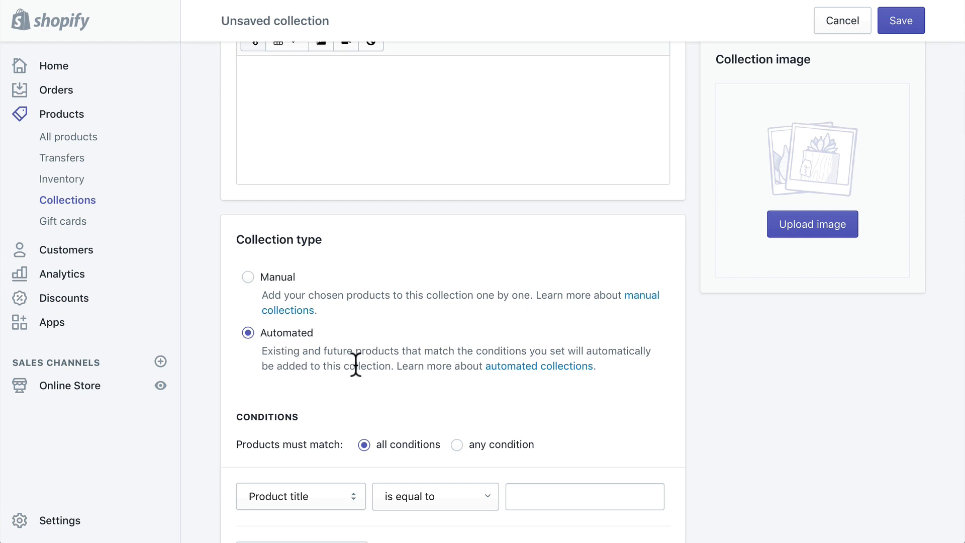
scroll(384, 387, "down", 5)
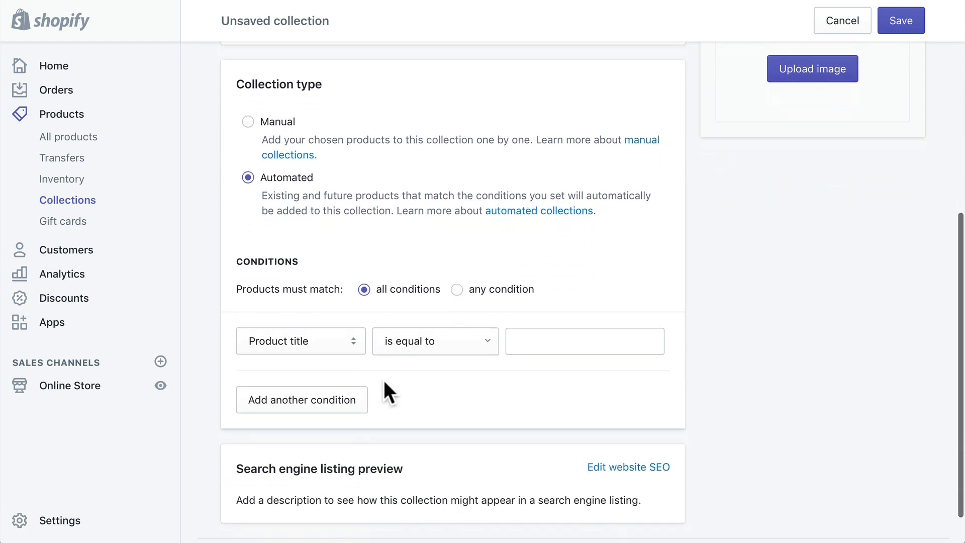
Set the condition Product tag is equal to 'opening special' and save the collection.
left_click(323, 300)
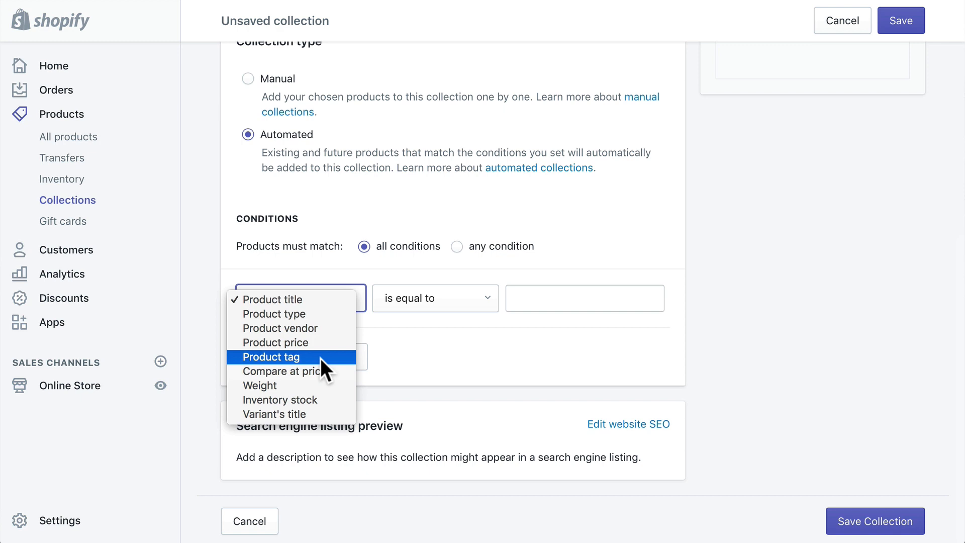
left_click(538, 370)
scroll(539, 371, "down", 1)
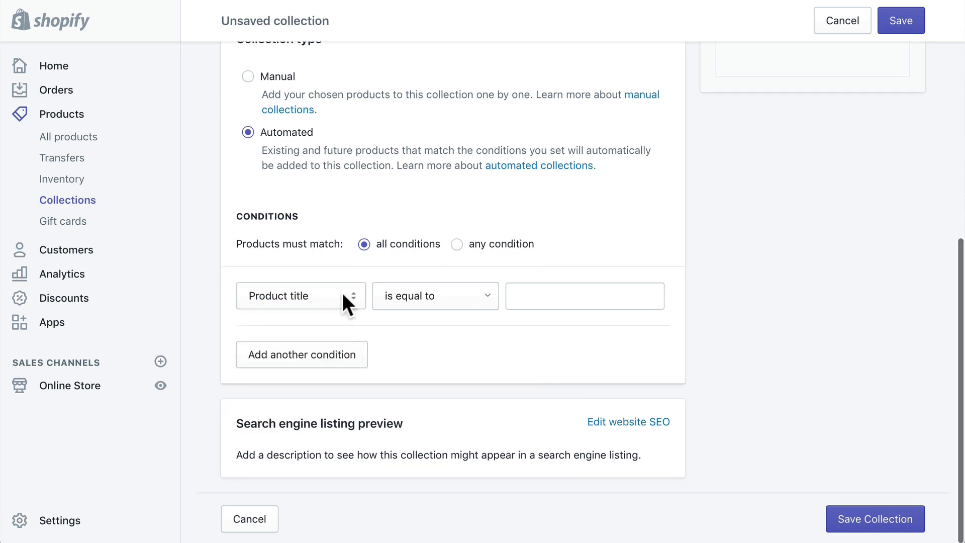
left_click(329, 300)
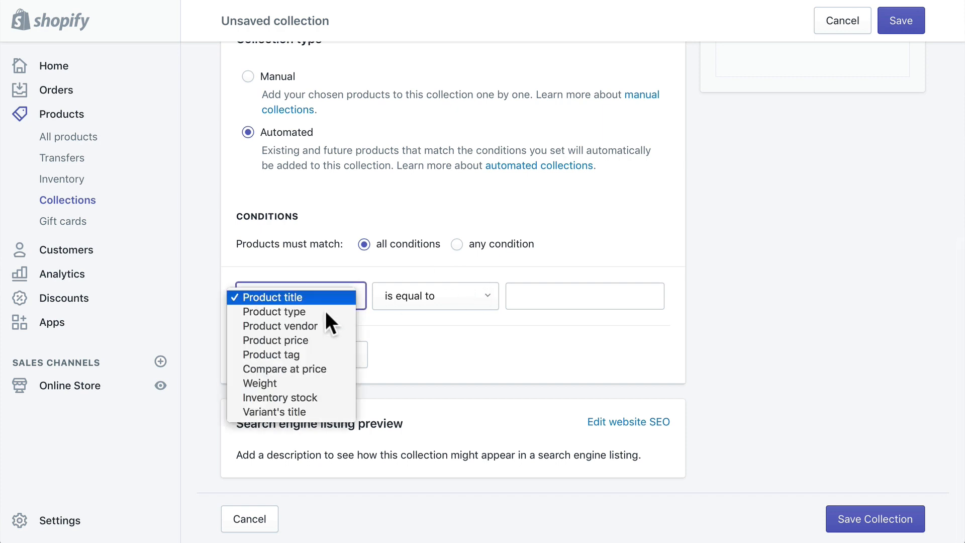
left_click(312, 356)
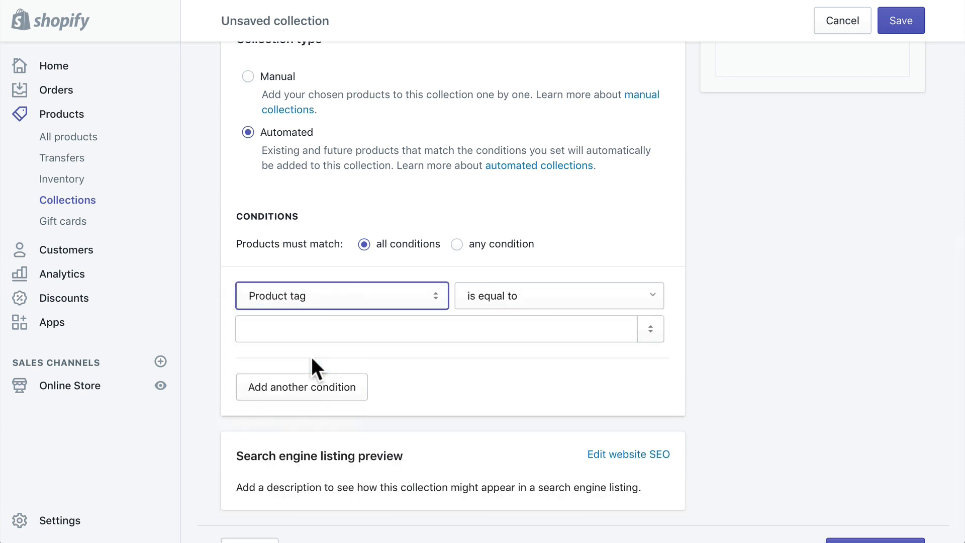
left_click(468, 328)
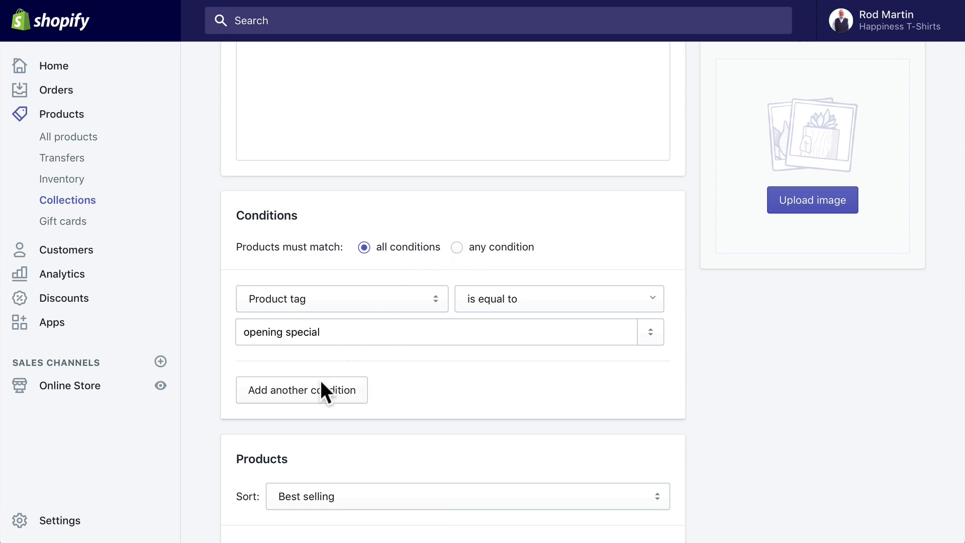
scroll(358, 368, "down", 5)
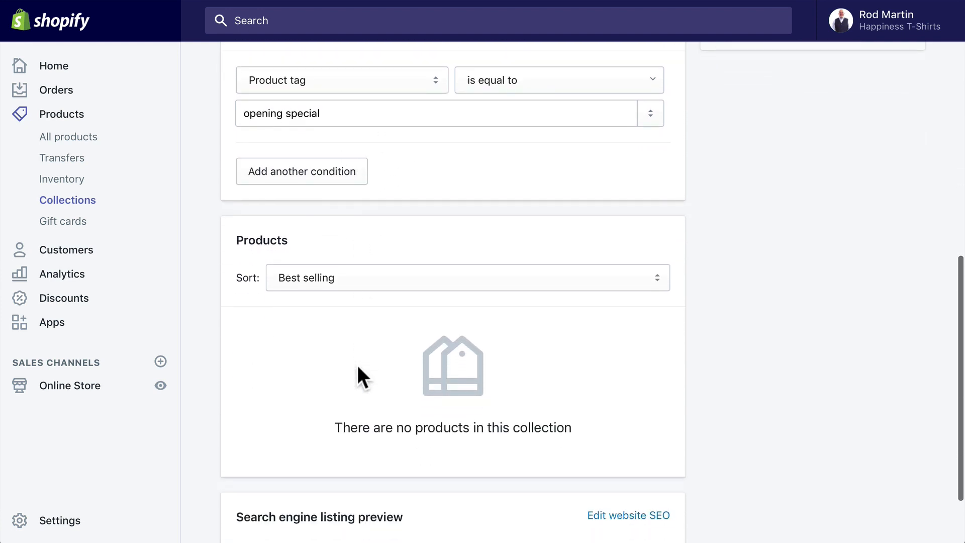
key("ctrl+s")
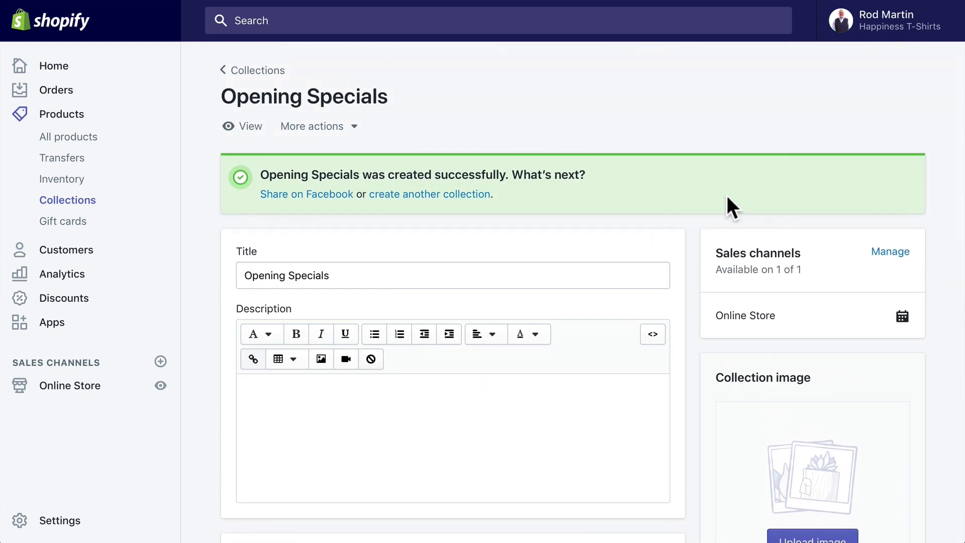
Return to The Original Happiness T-Shirt product page.
left_click(254, 69)
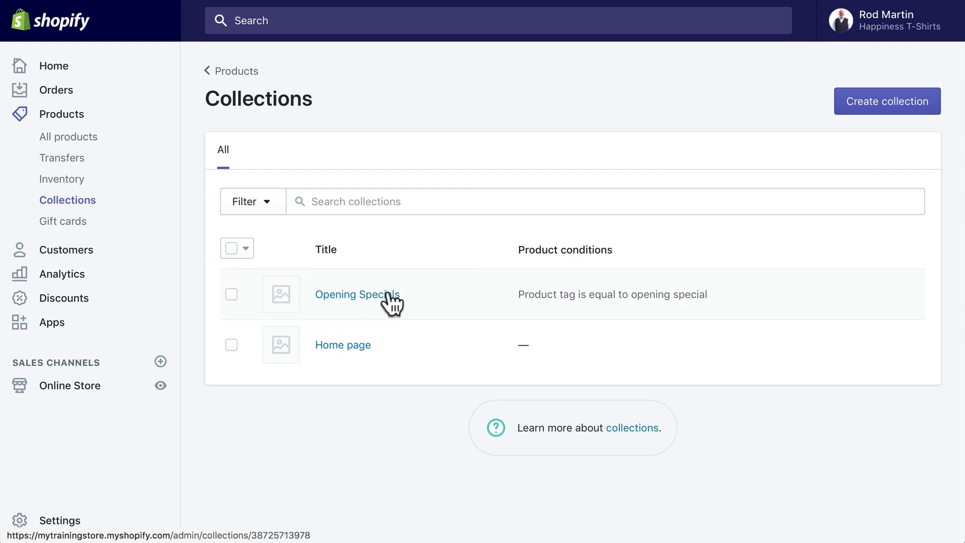
left_click(65, 143)
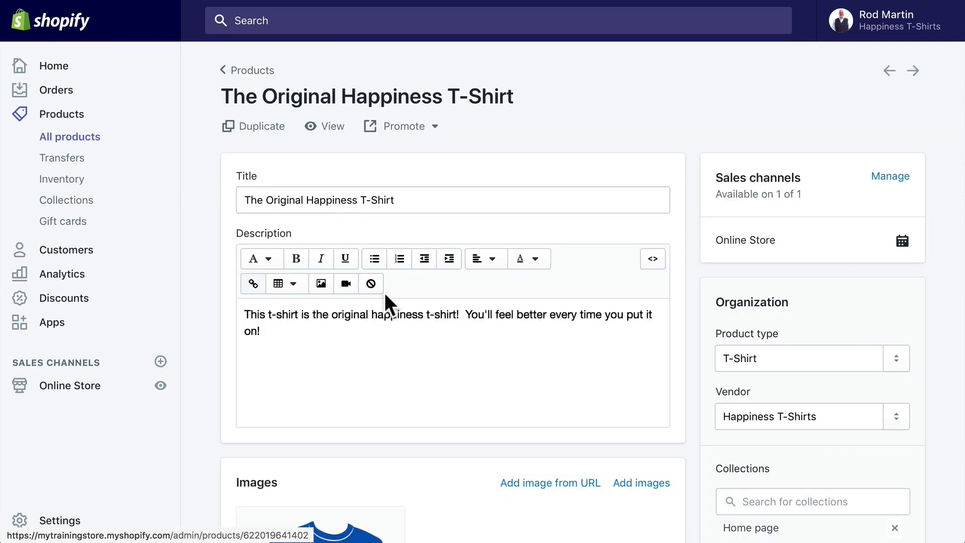
scroll(689, 378, "down", 6)
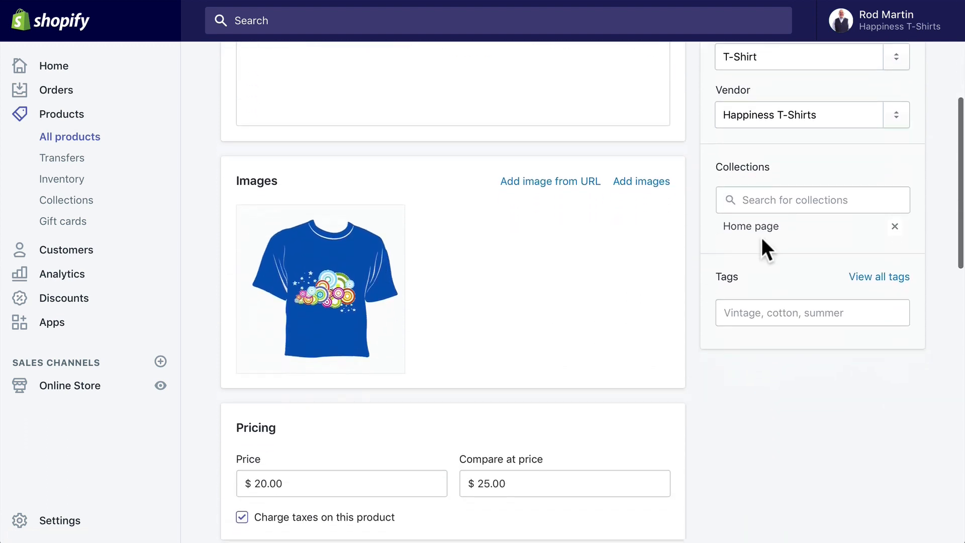
left_click(763, 200)
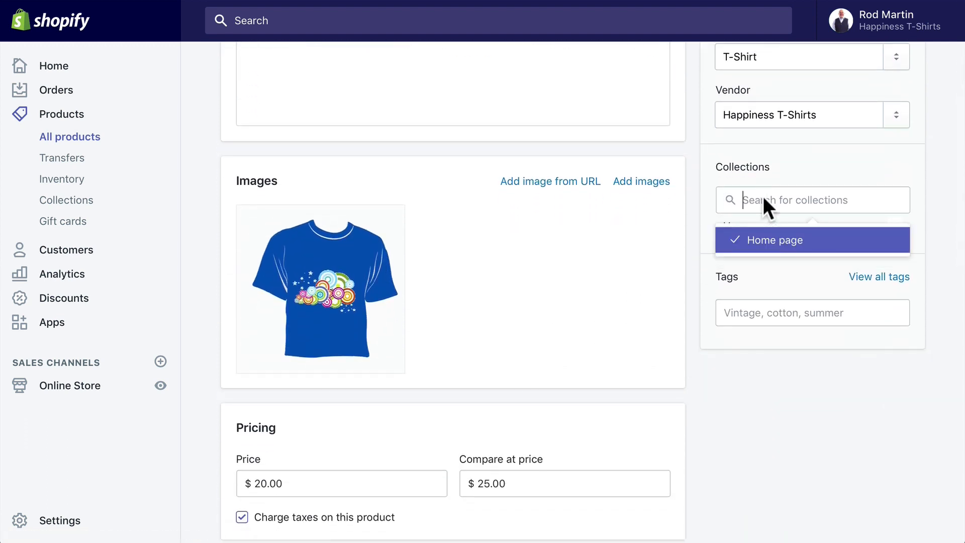
Tag the T-shirt 'opening Specials', then open the Opening Specials collection.
left_click(765, 313)
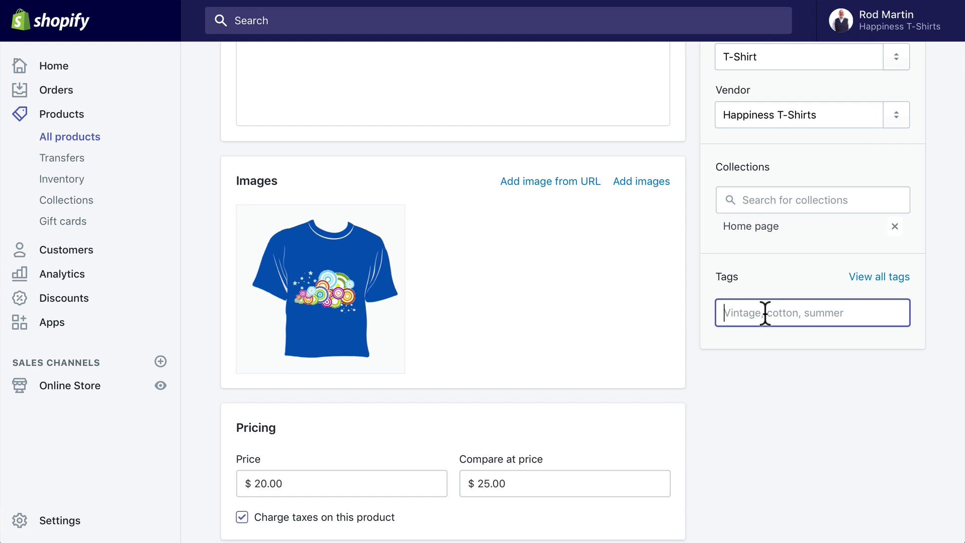
type("op")
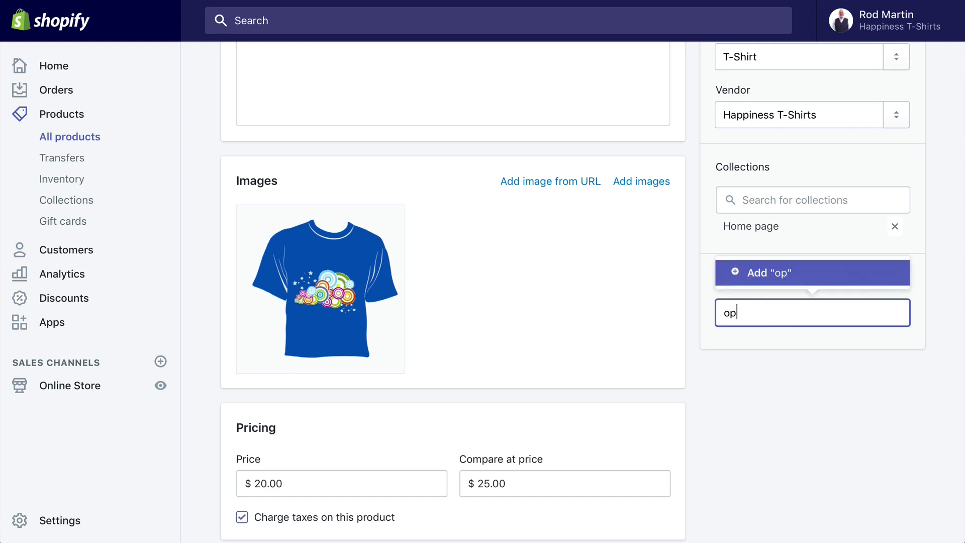
type("ening Specials")
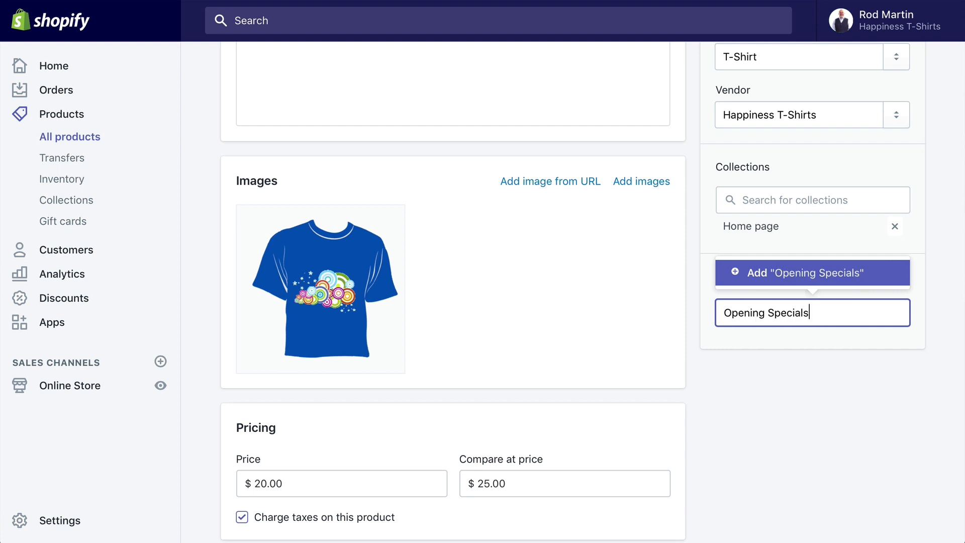
key("Return")
scroll(775, 247, "down", 3)
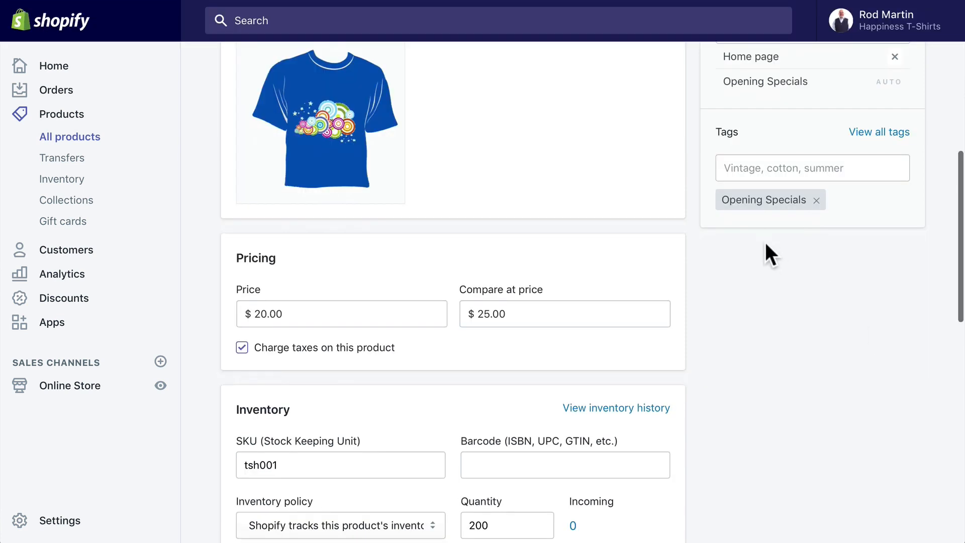
scroll(764, 246, "up", 4)
left_click(66, 201)
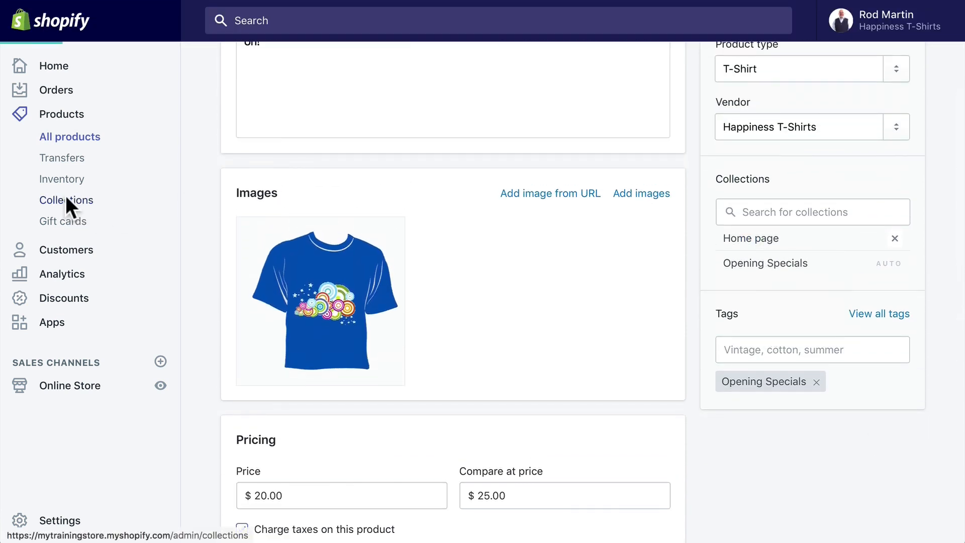
left_click(362, 295)
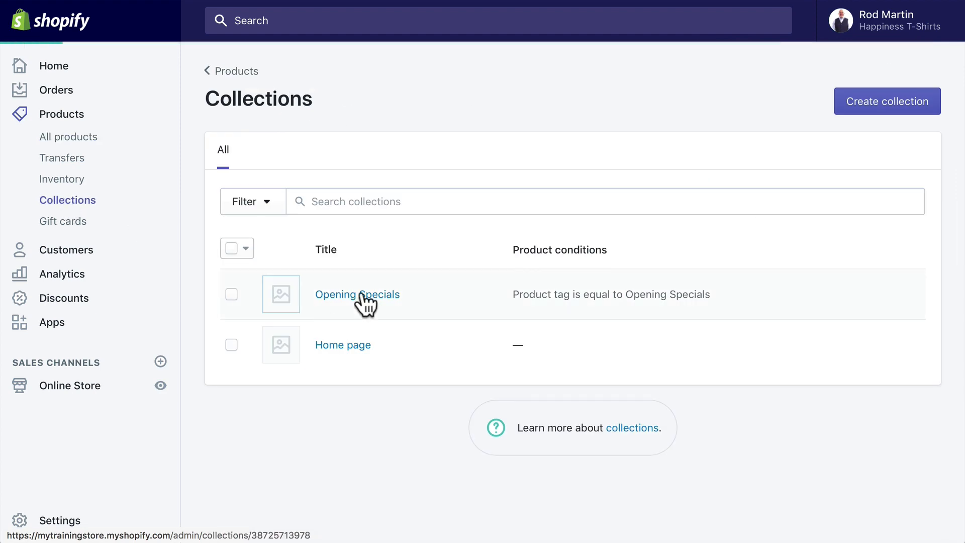
Confirm the T-shirt is listed in the collection, then return to Products.
scroll(360, 296, "down", 10)
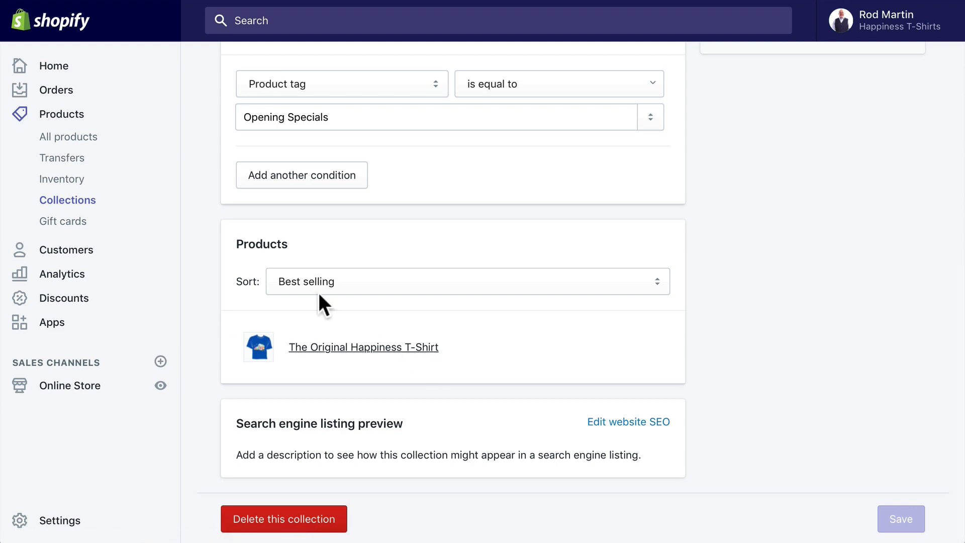
left_click(68, 137)
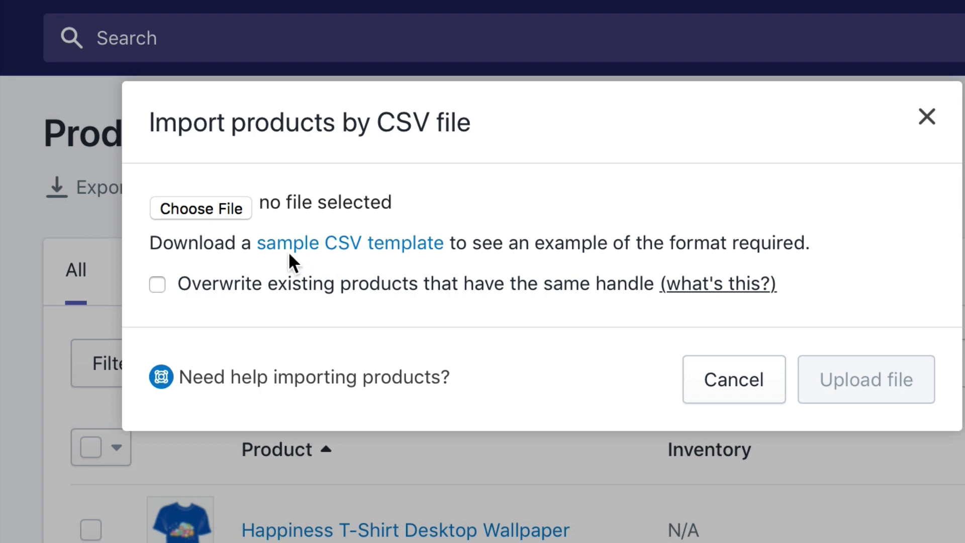
Open Shopify's sample product CSV template to see the Example T-Shirt import format.
left_click(363, 242)
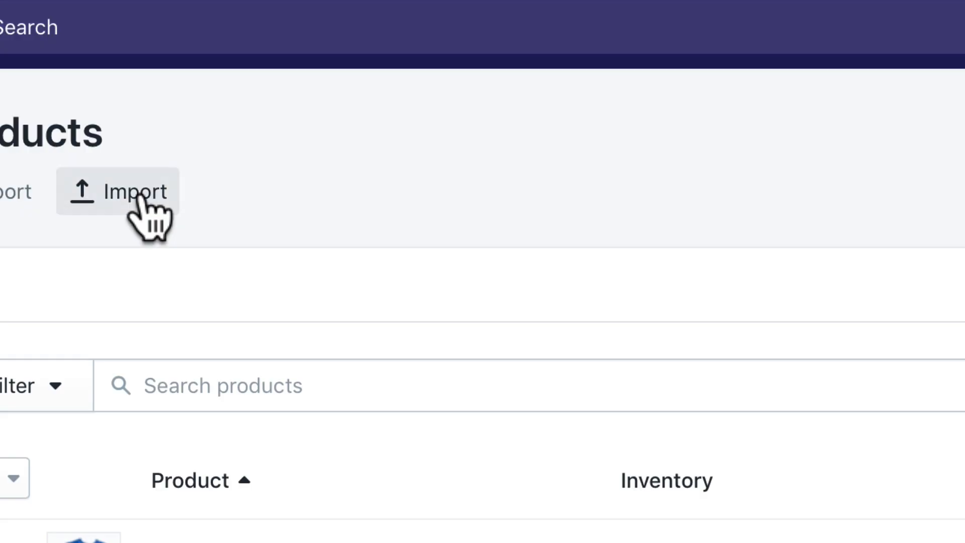
Leave the sample CSV and return to the Products list showing The Original Happiness T-Shirt.
left_click(134, 192)
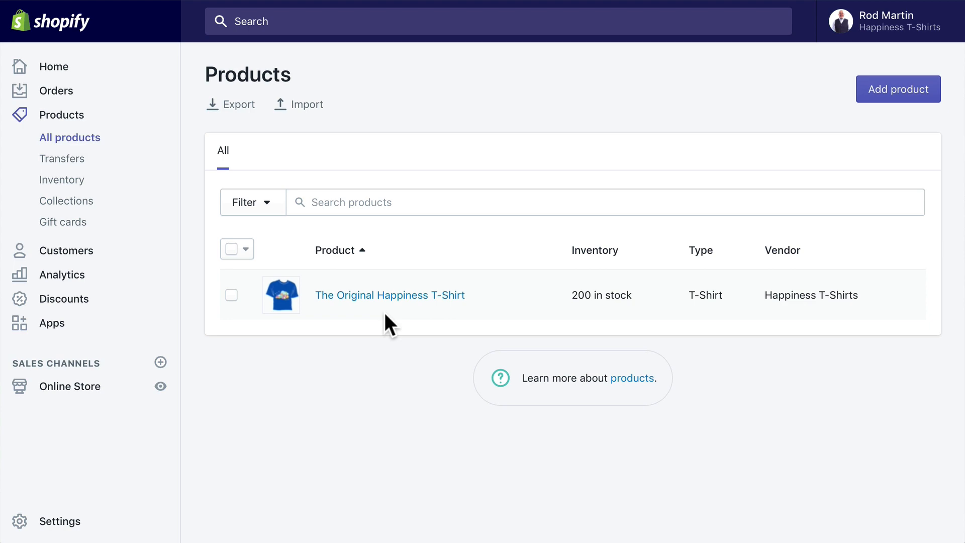
Open The Original Happiness T-Shirt product and scroll down to its Variants card.
left_click(372, 296)
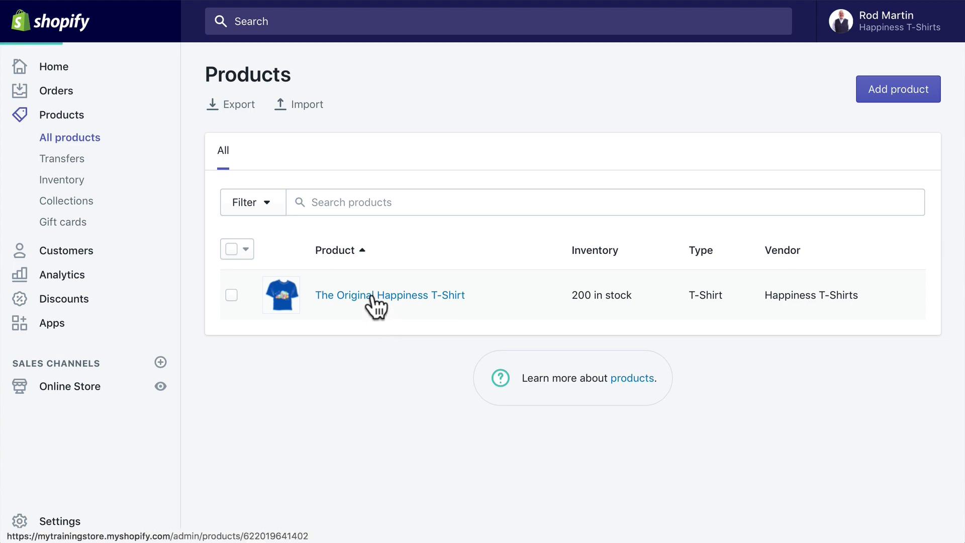
scroll(469, 327, "down", 15)
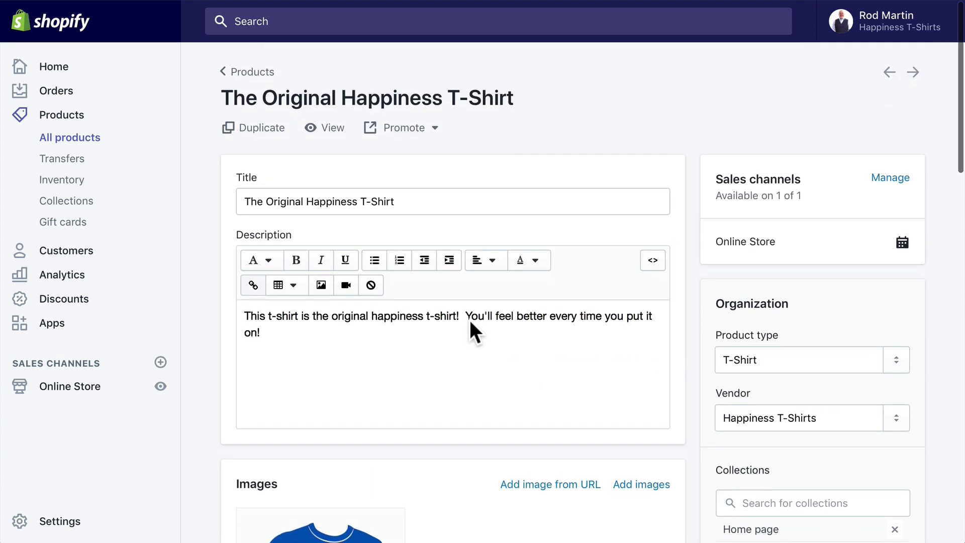
scroll(470, 322, "down", 8)
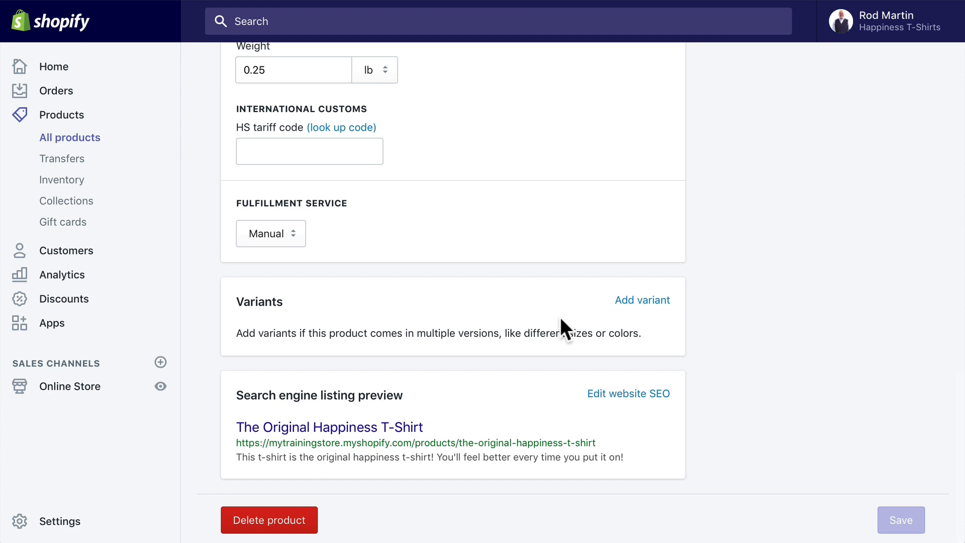
Add variants to the T-shirt, bringing up an option form named Size.
left_click(641, 302)
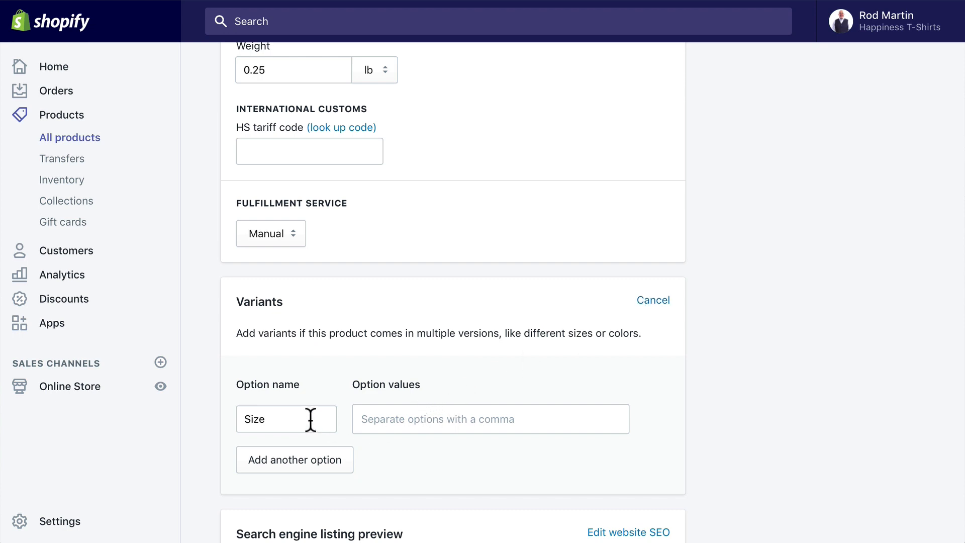
scroll(311, 420, "down", 3)
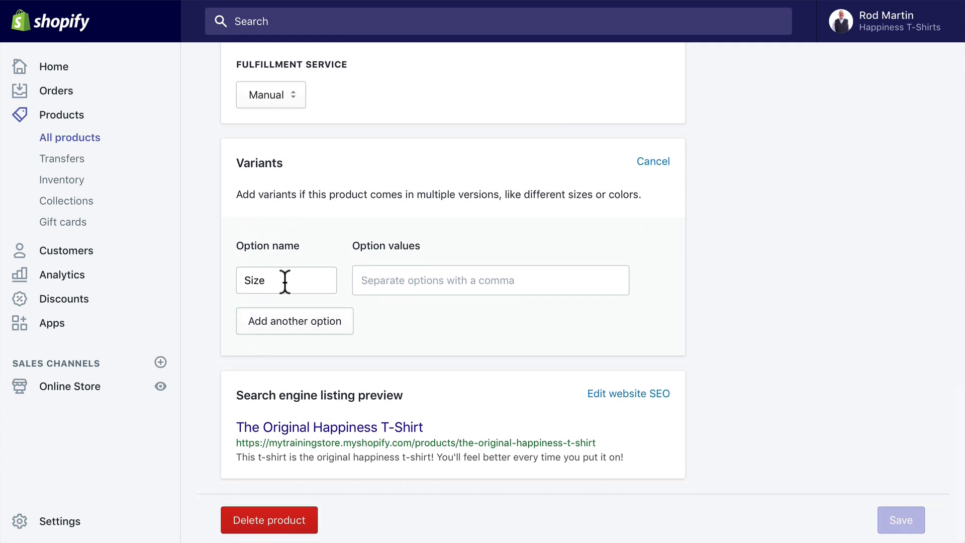
Enter Size option values XS, S, M, L, XL and XXL.
left_click(391, 286)
type("XS")
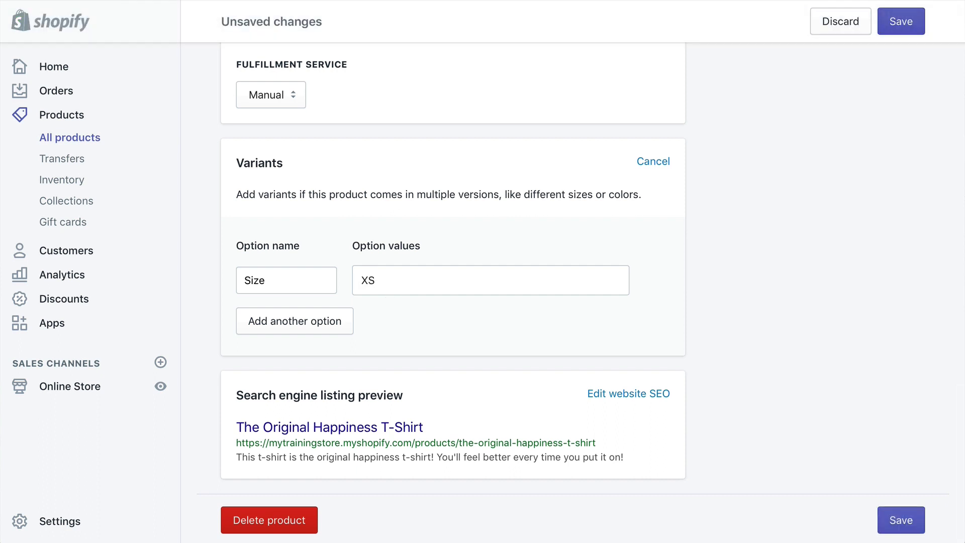
key("comma")
type("S")
key("comma")
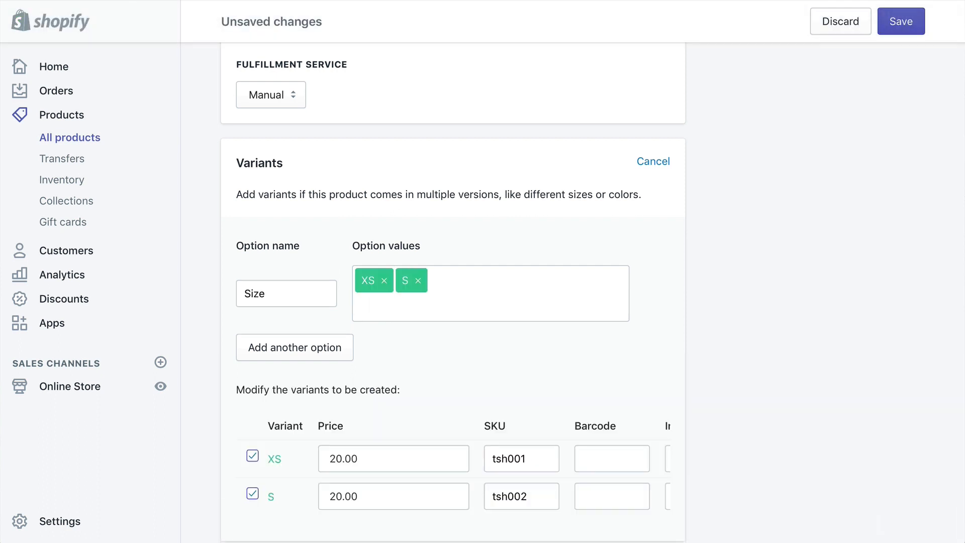
type("M")
key("comma")
type("L")
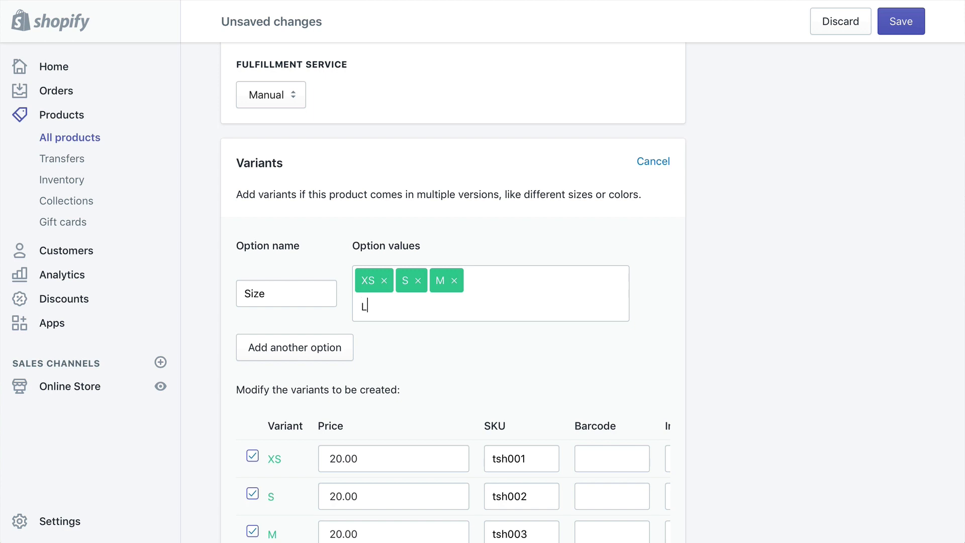
key("comma")
type("XL")
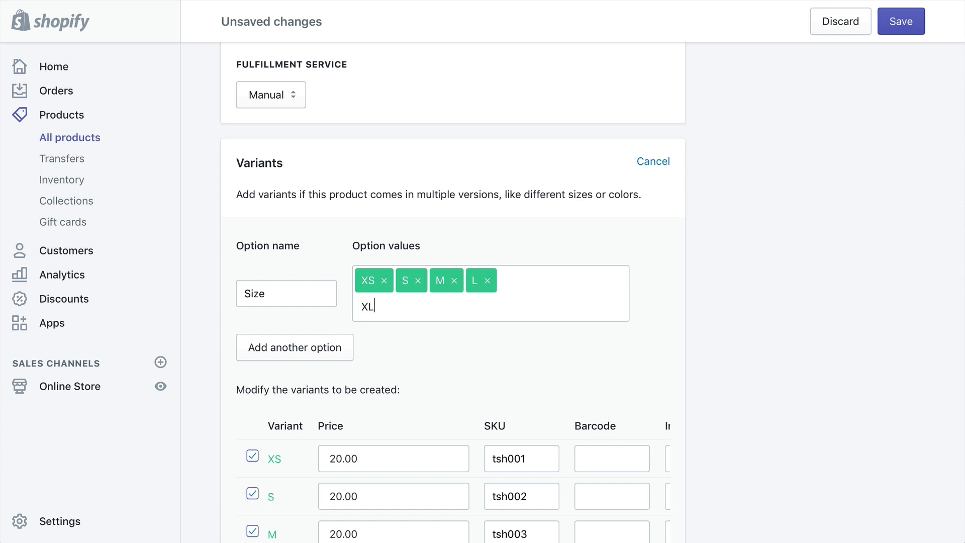
key("comma")
type("XX")
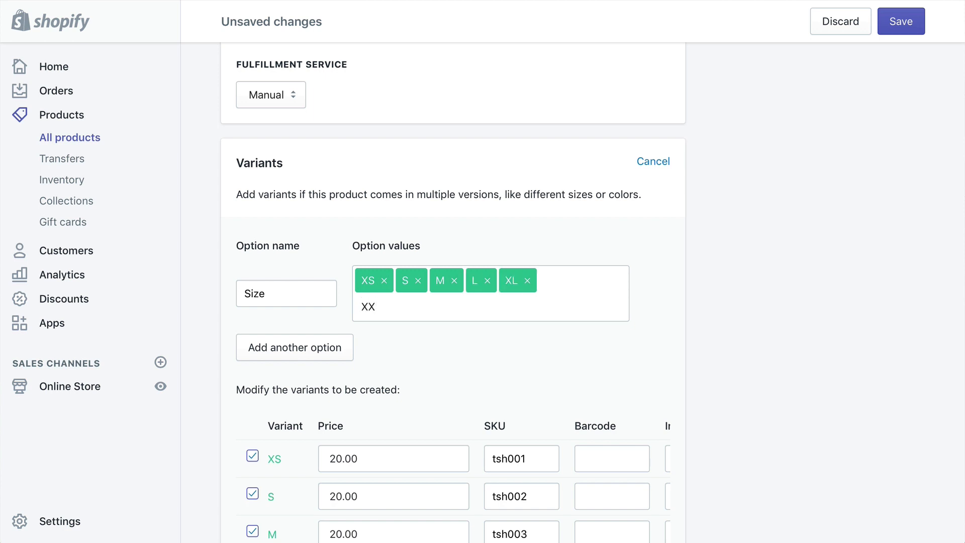
type("L")
key("comma")
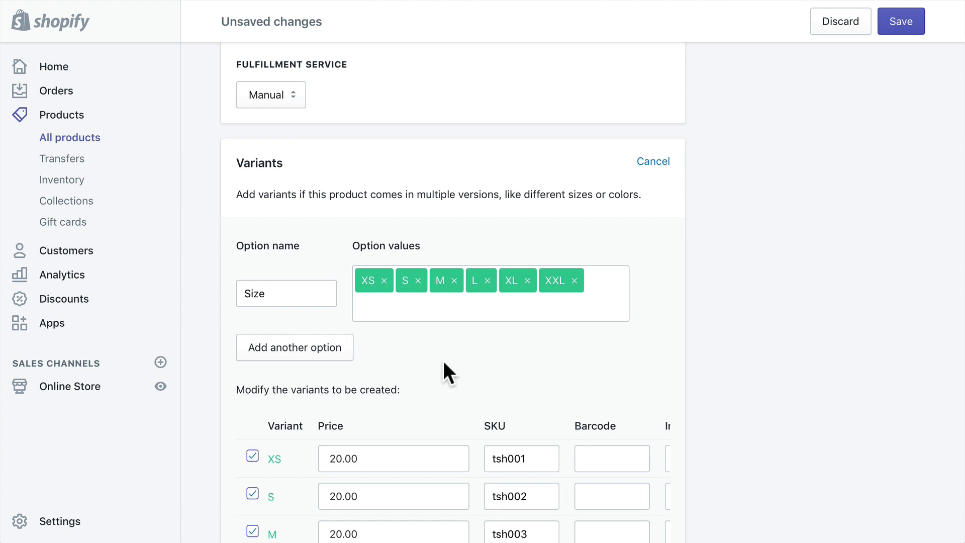
Review the six generated variants priced 20.00 with SKUs tsh001–tsh006.
scroll(442, 358, "down", 5)
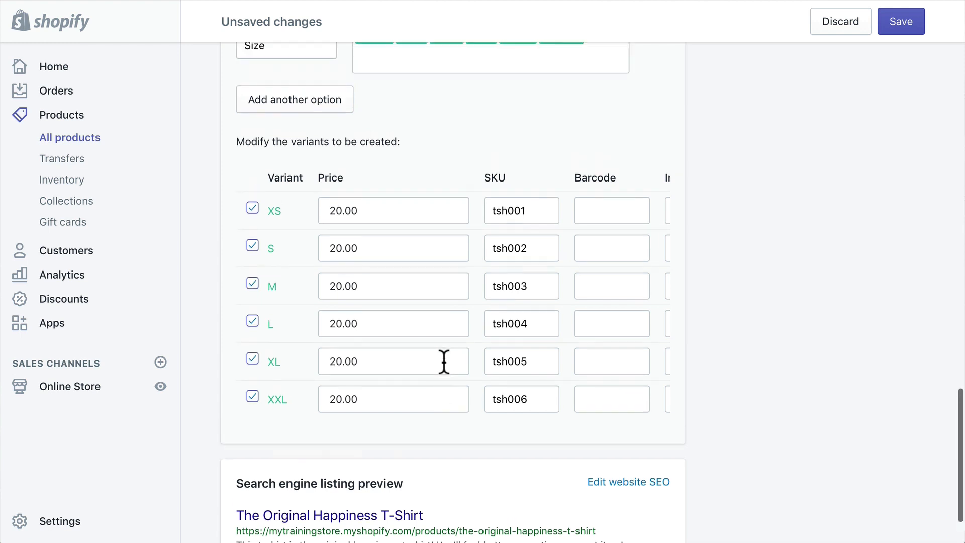
scroll(444, 362, "up", 3)
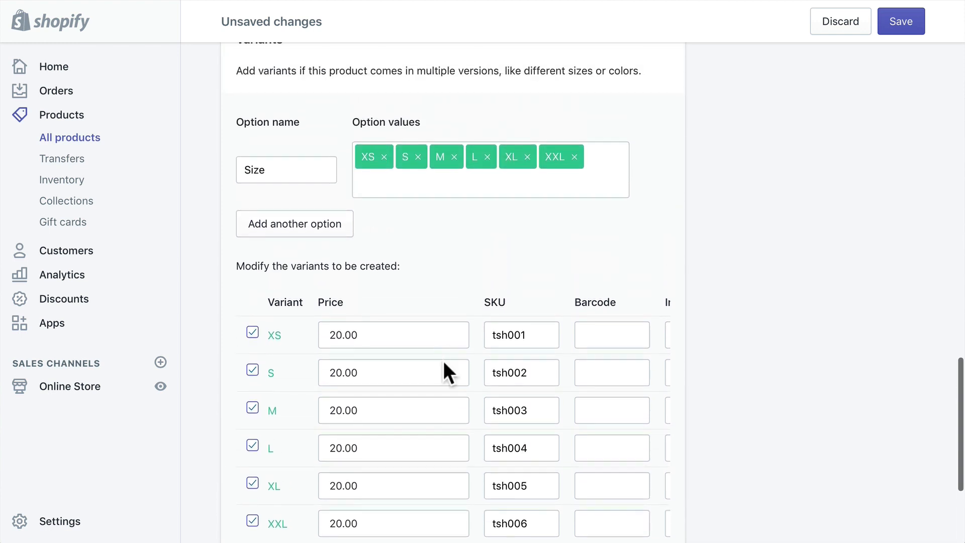
scroll(442, 357, "down", 1)
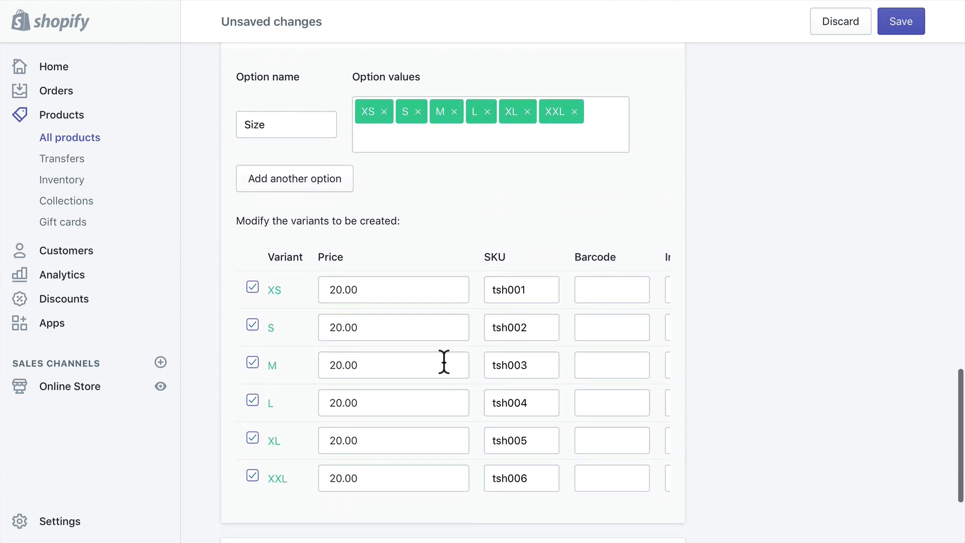
scroll(444, 362, "right", 3)
scroll(446, 362, "down", 2)
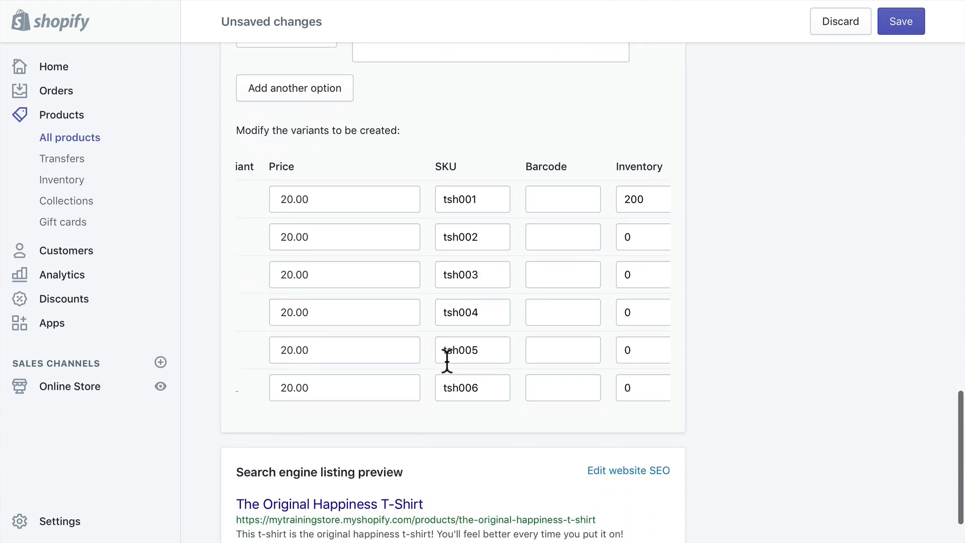
scroll(447, 359, "up", 1)
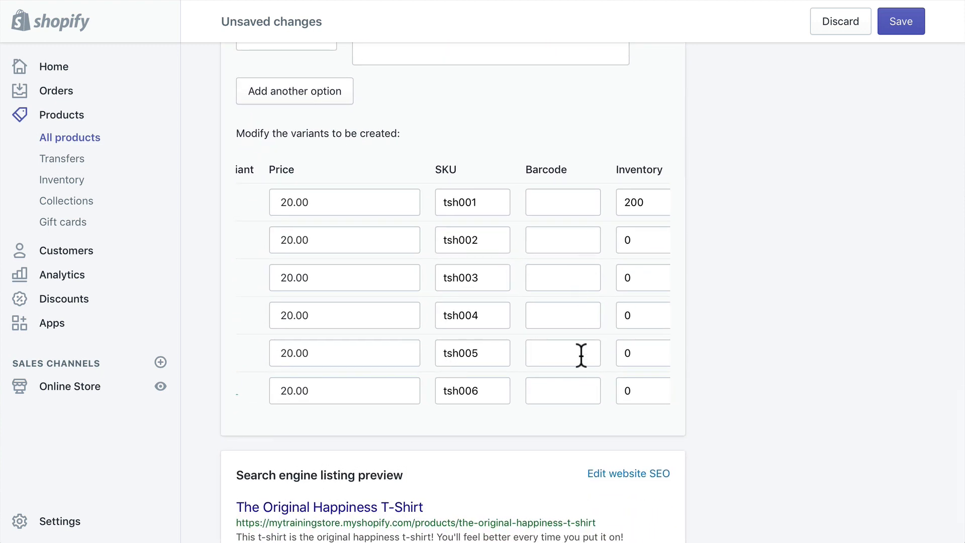
scroll(580, 377, "up", 1)
scroll(580, 383, "left", 3)
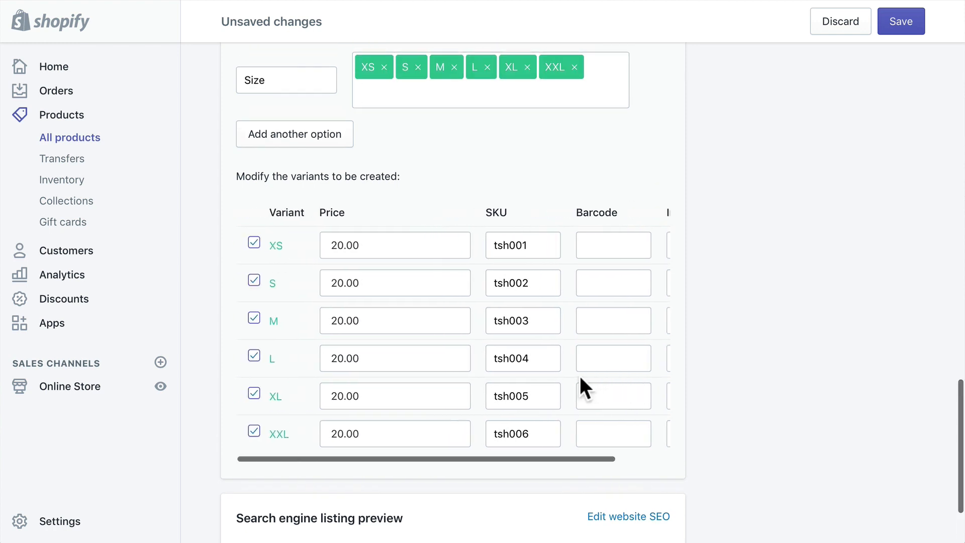
scroll(580, 382, "up", 3)
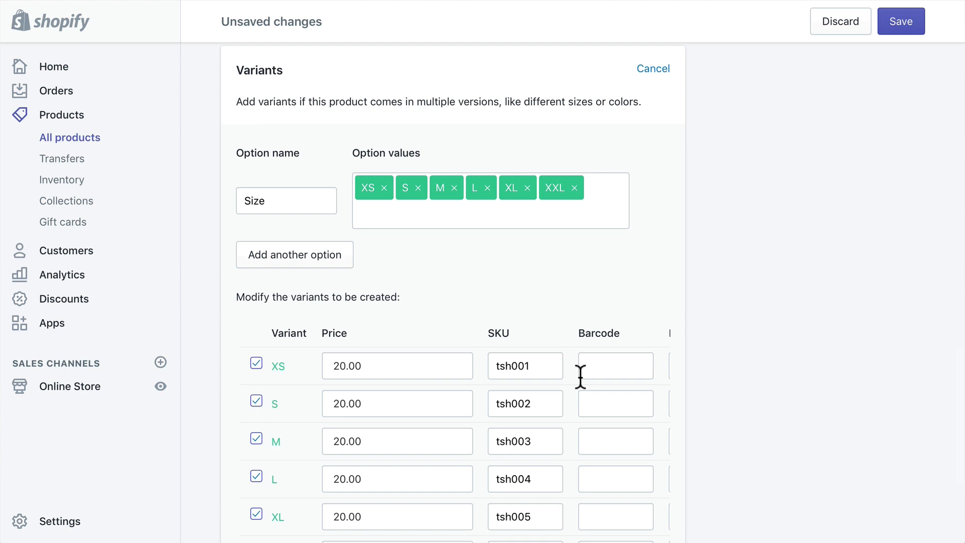
Add a Color option with values Blue, Red and Grey.
left_click(290, 256)
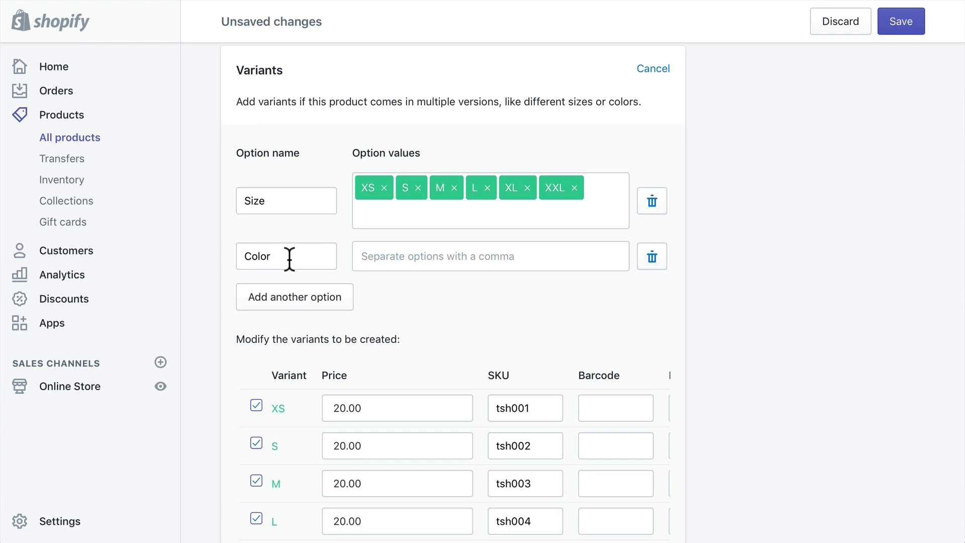
left_click(405, 258)
type("Blue")
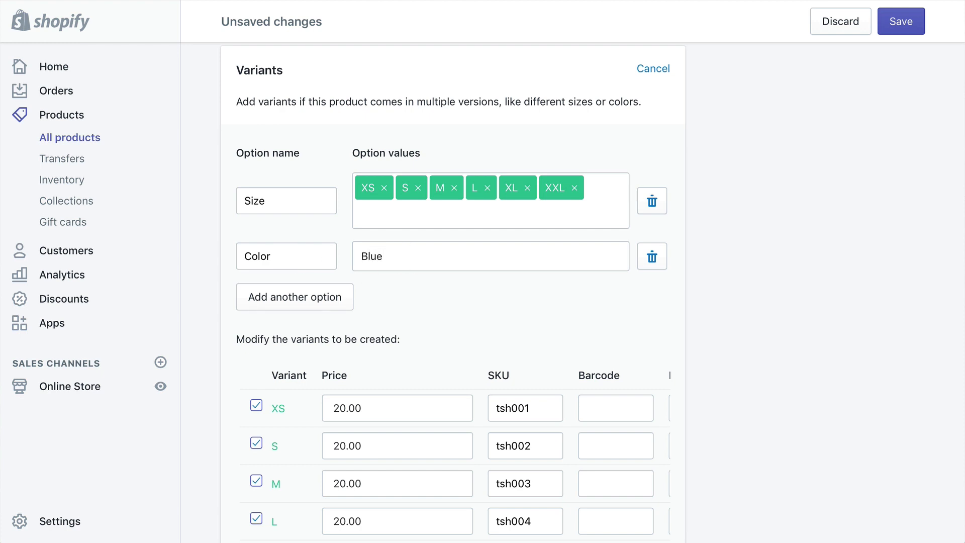
key("Return")
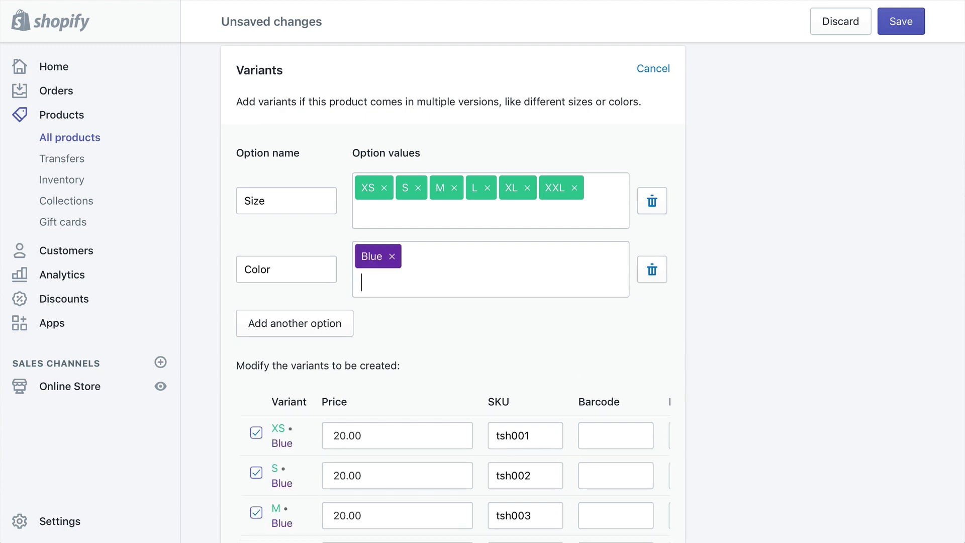
type("Red")
key("Return")
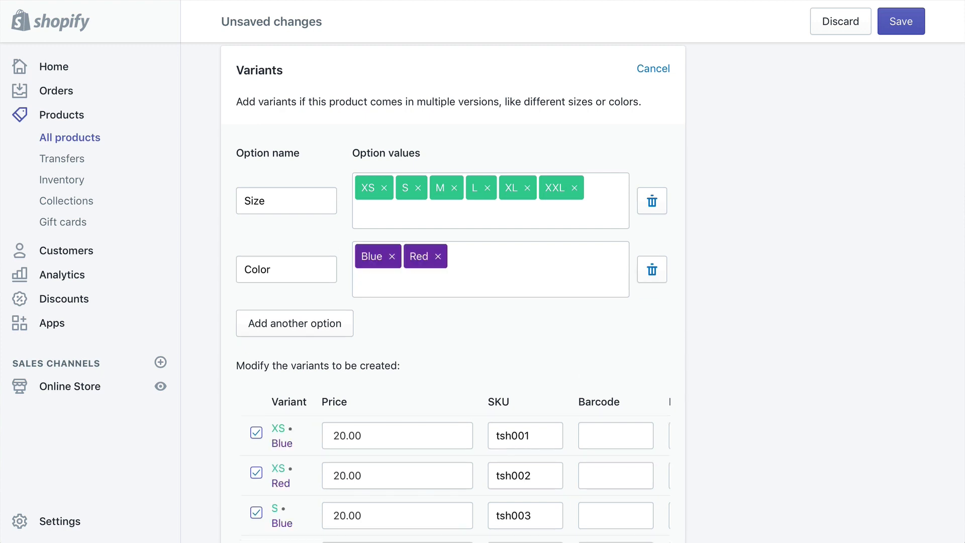
type("Grey")
key("Return")
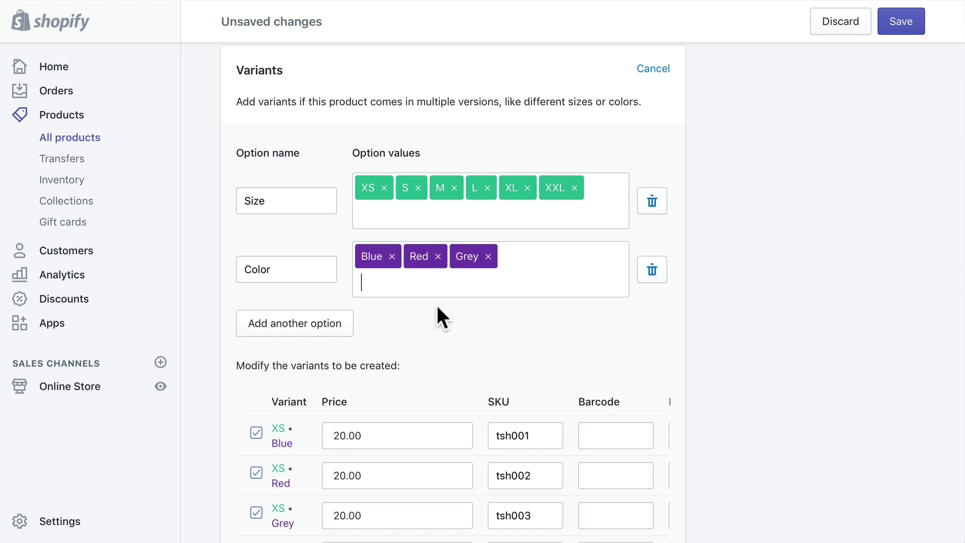
Review the 18 size-and-colour variants with SKUs tsh001–tsh0018.
scroll(438, 309, "down", 3)
scroll(437, 310, "down", 10)
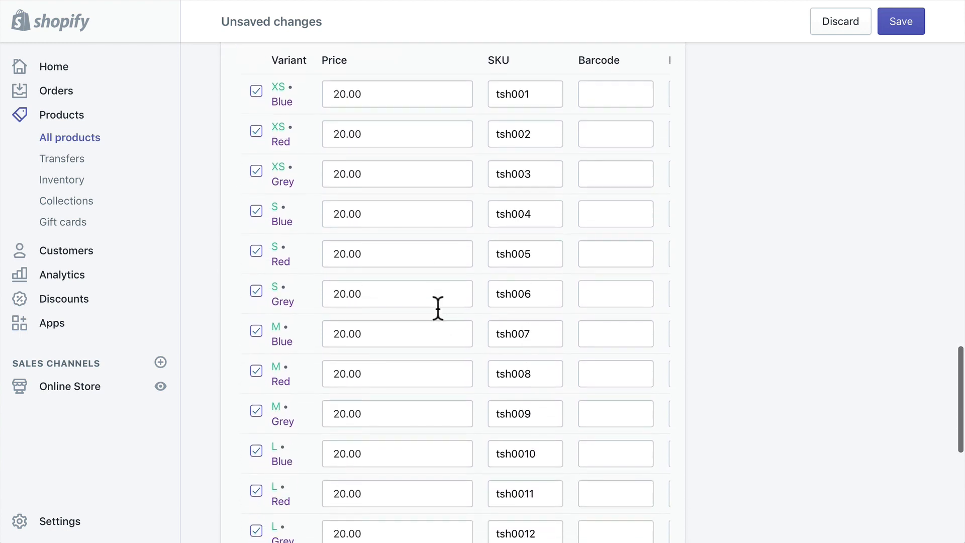
scroll(437, 306, "down", 3)
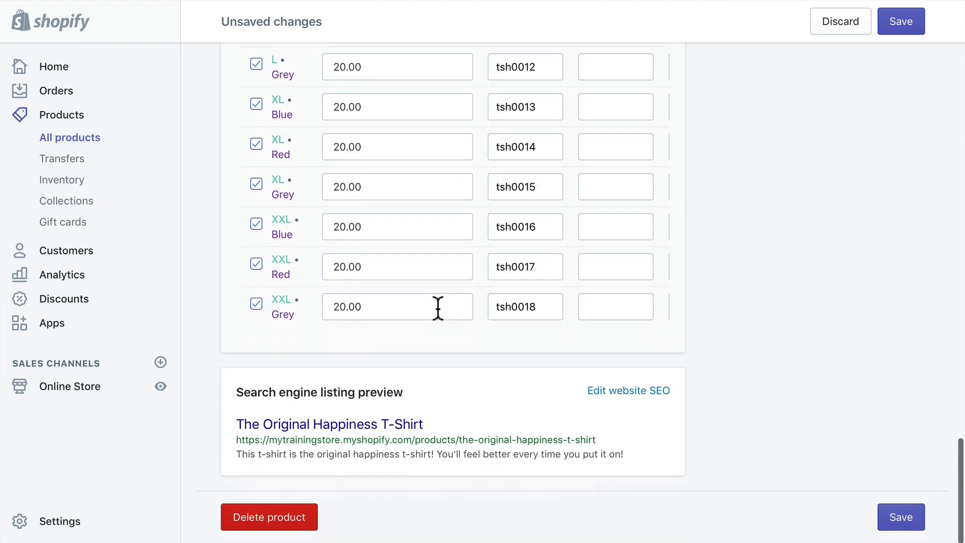
scroll(438, 308, "up", 7)
scroll(437, 308, "up", 9)
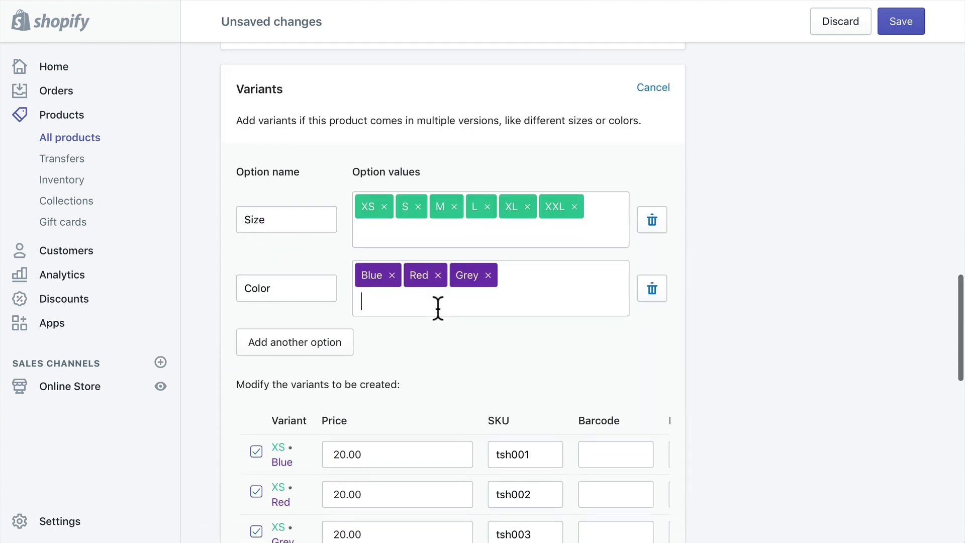
scroll(438, 308, "down", 3)
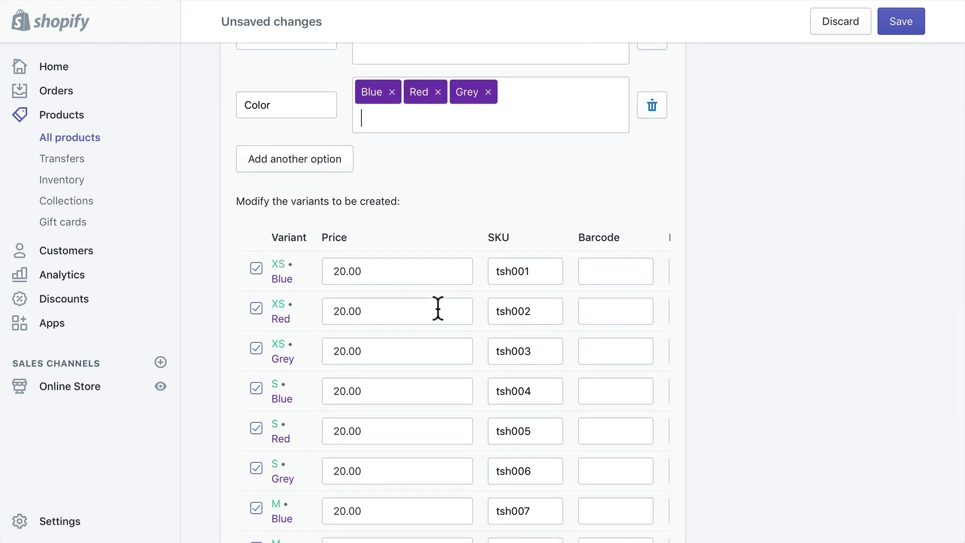
scroll(437, 308, "right", 3)
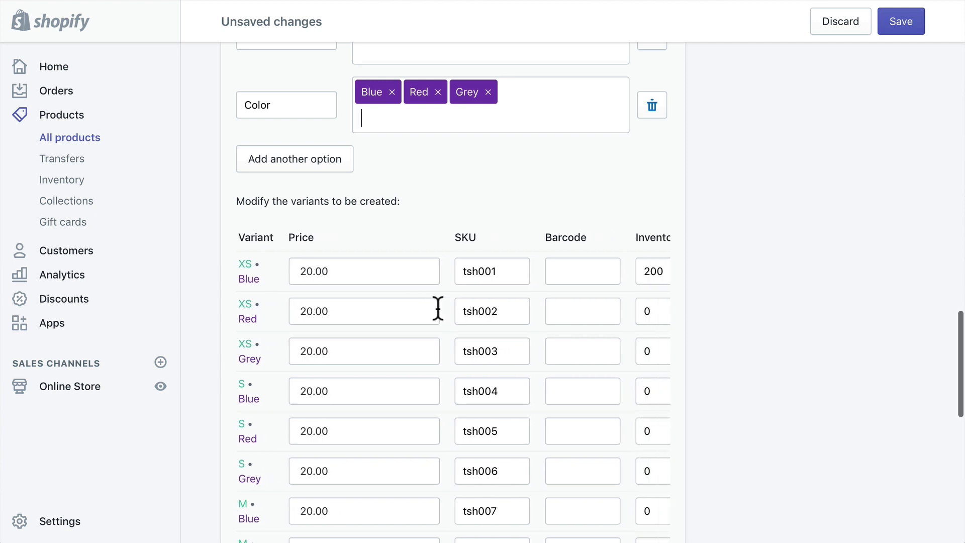
scroll(438, 307, "left", 3)
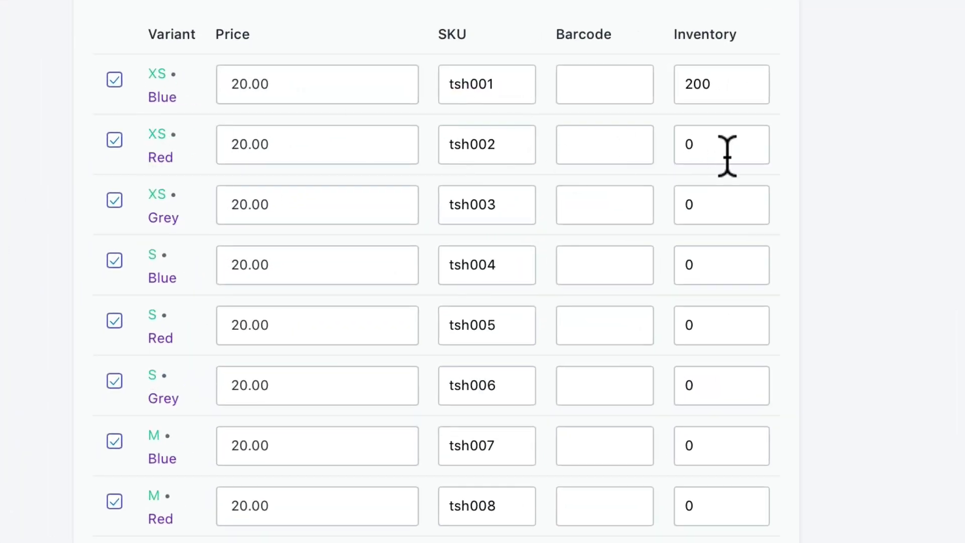
Set the XS Red variant's stock quantity to 50.
left_click(726, 147)
key("BackSpace")
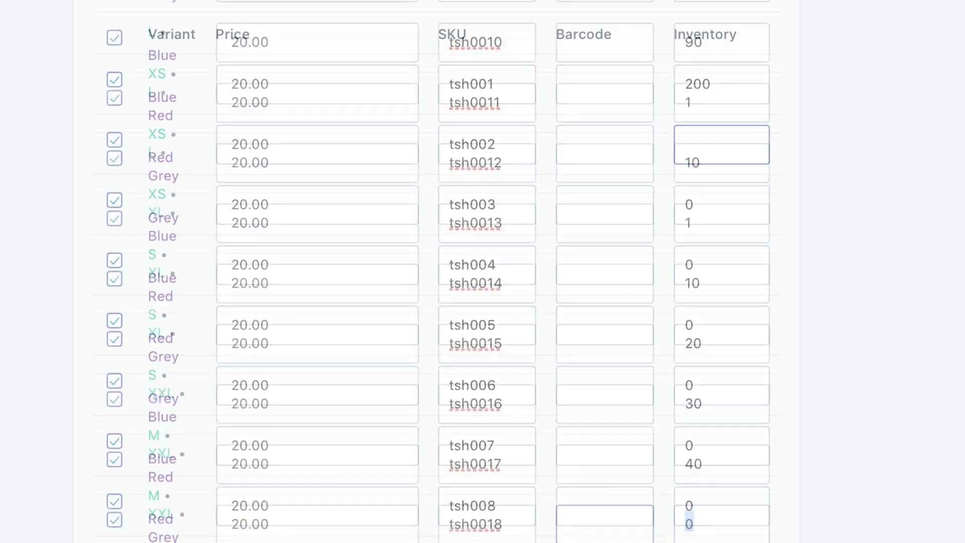
type("50")
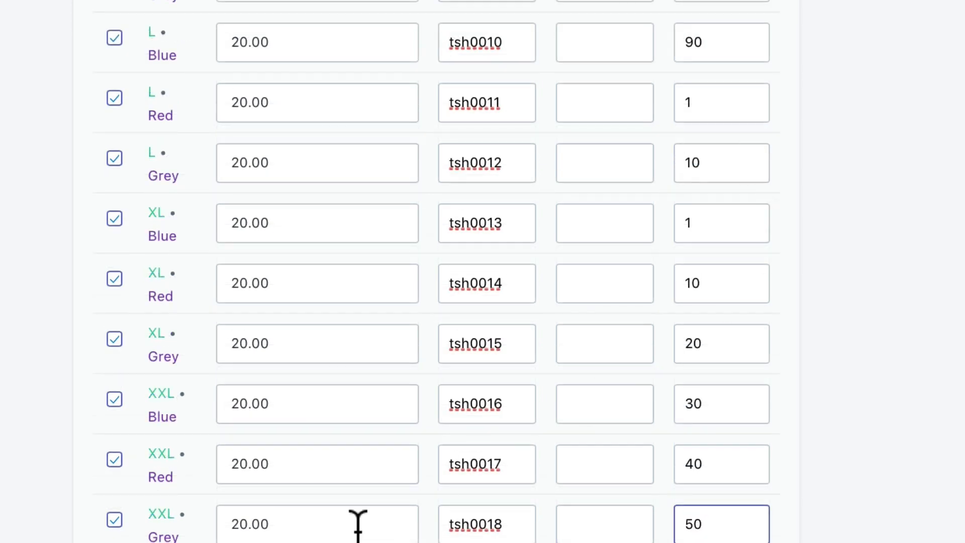
Raise the XXL Blue, Red and Grey variant prices to 25.00.
left_click(245, 403)
key("BackSpace")
type("5")
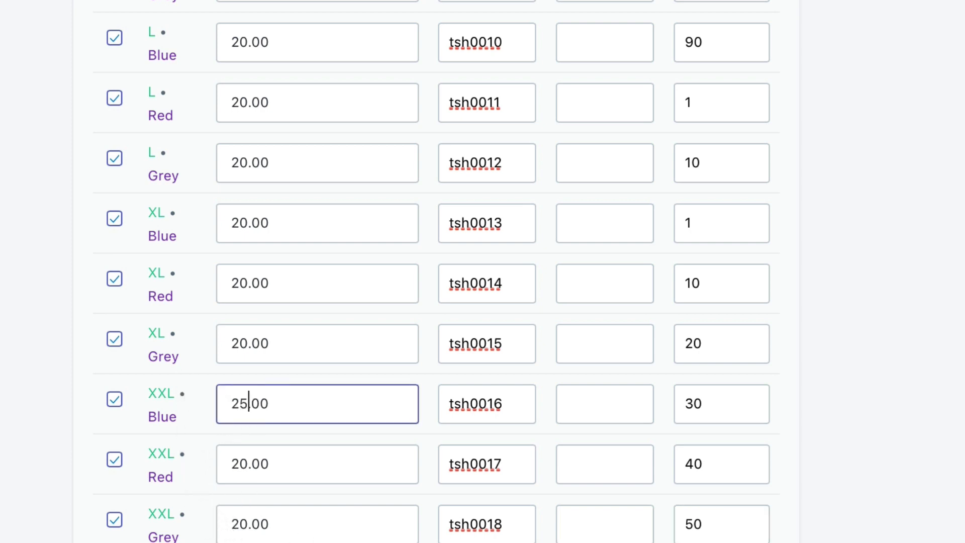
key("Tab")
key("Tab")
key("Tab")
key("Tab")
key("Tab")
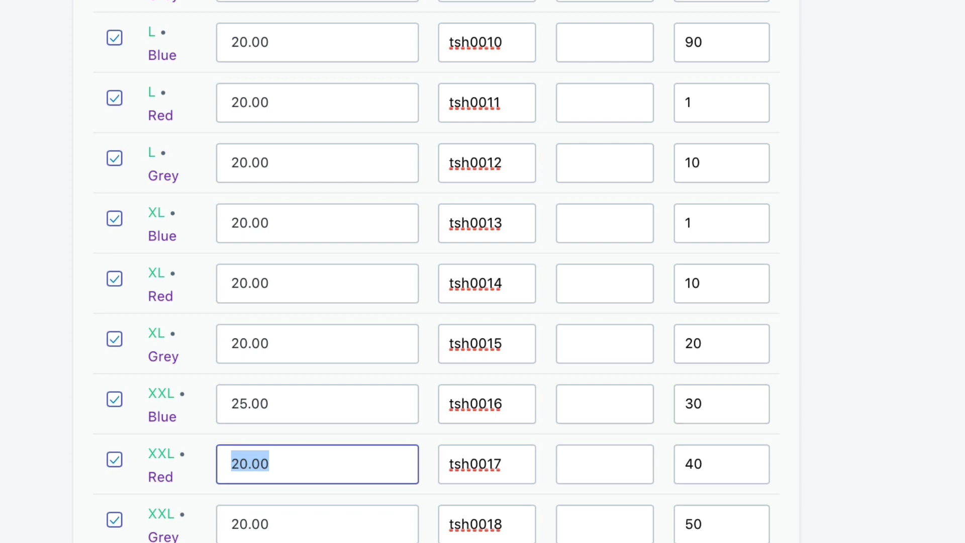
type("25")
key("Tab")
key("Tab")
key("Tab")
key("Tab")
key("Tab")
type("25.00")
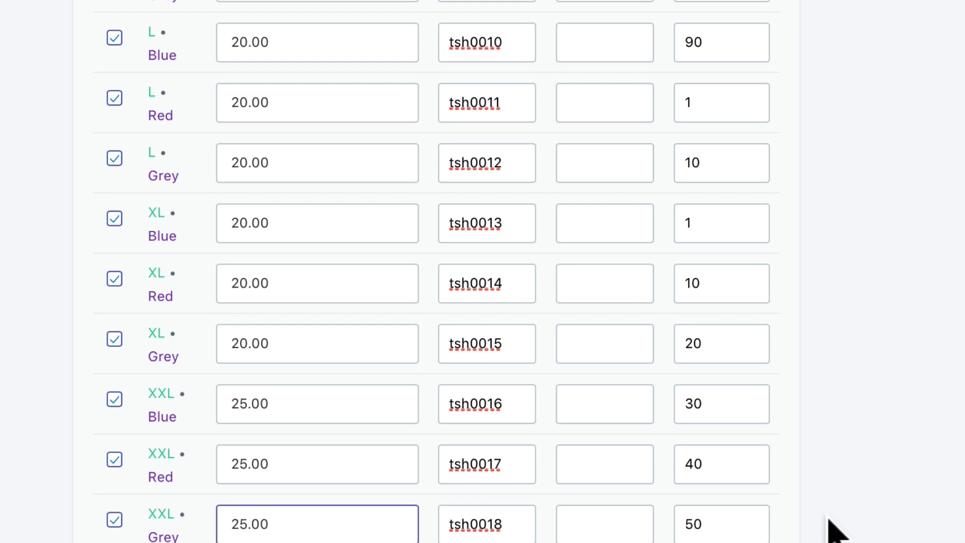
scroll(834, 531, "up", 13)
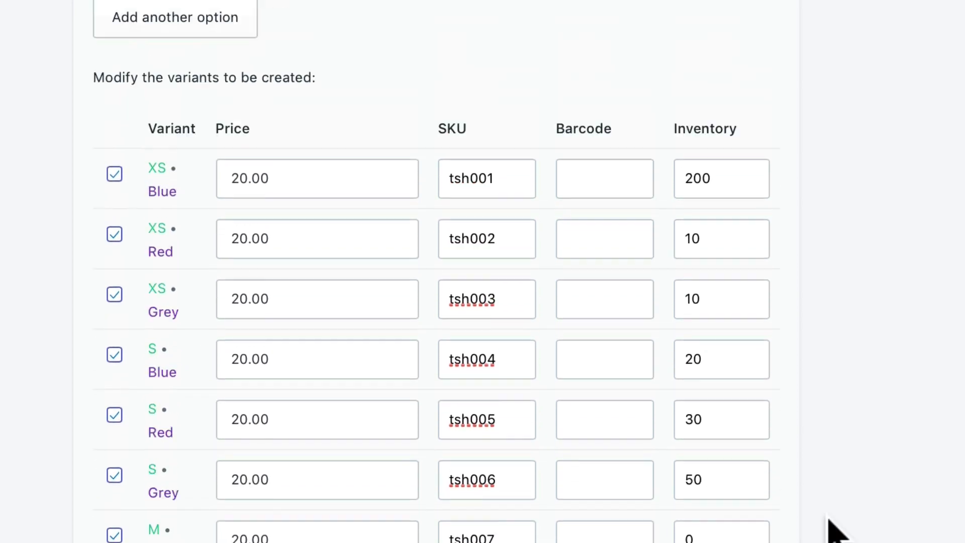
scroll(834, 530, "up", 8)
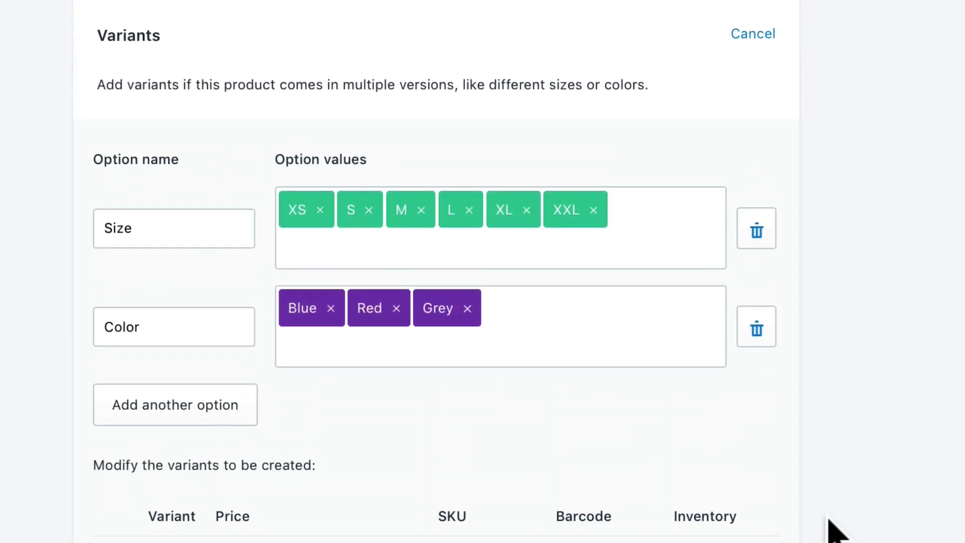
scroll(835, 530, "up", 20)
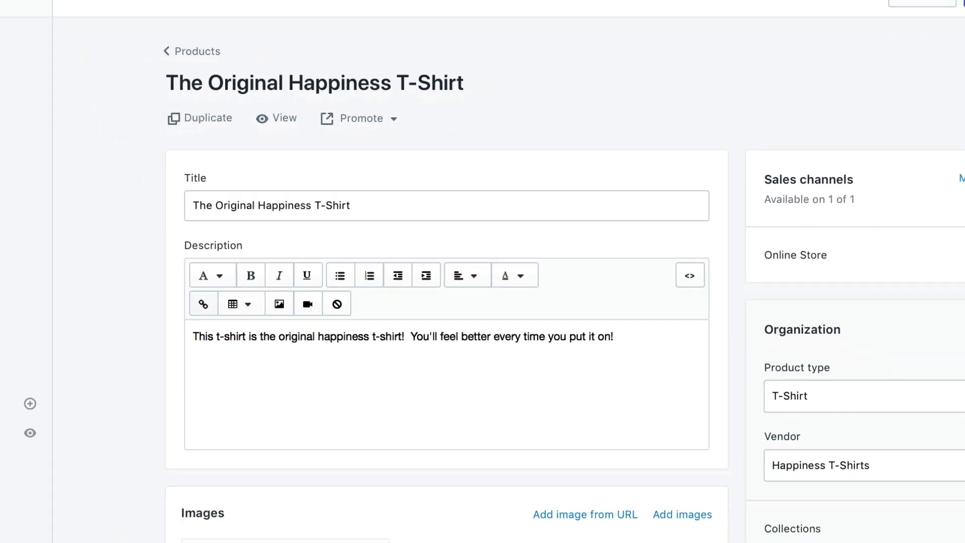
Save the T-shirt's 18 variants, check the saved list, and view it on the storefront.
left_click(964, 1)
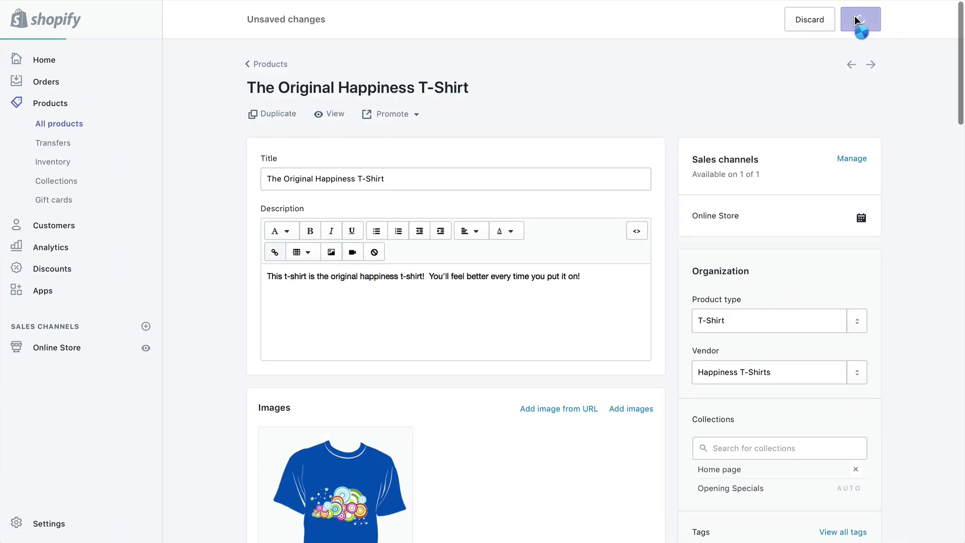
scroll(635, 121, "down", 13)
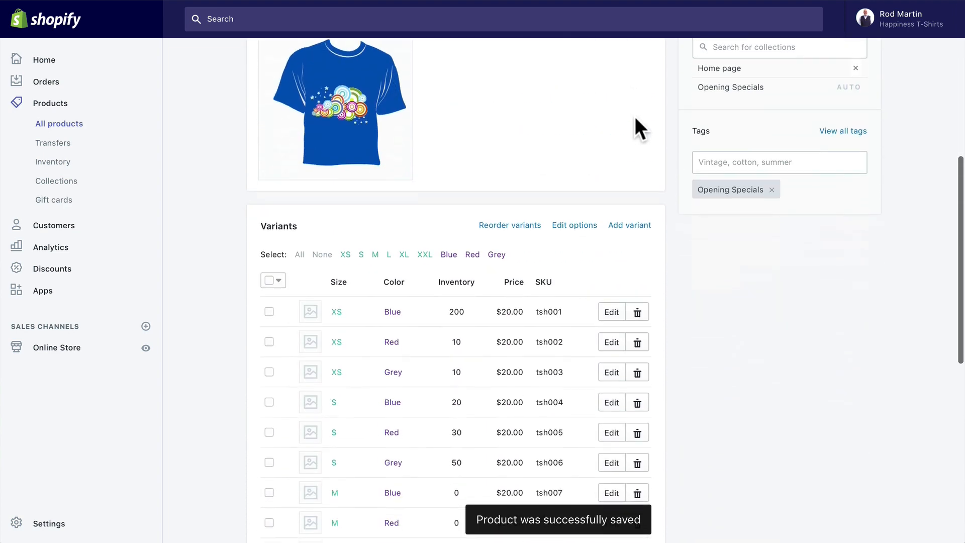
scroll(635, 115, "down", 1)
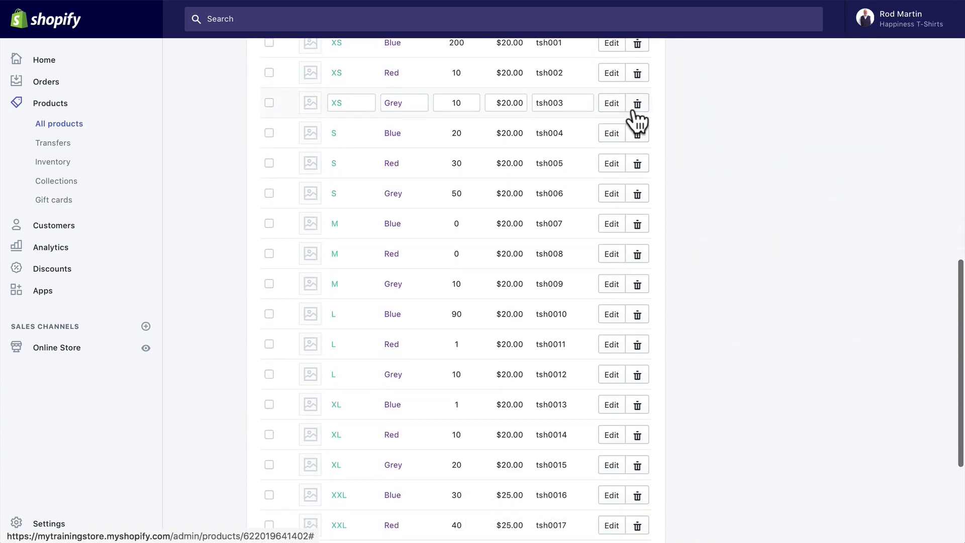
scroll(636, 121, "up", 3)
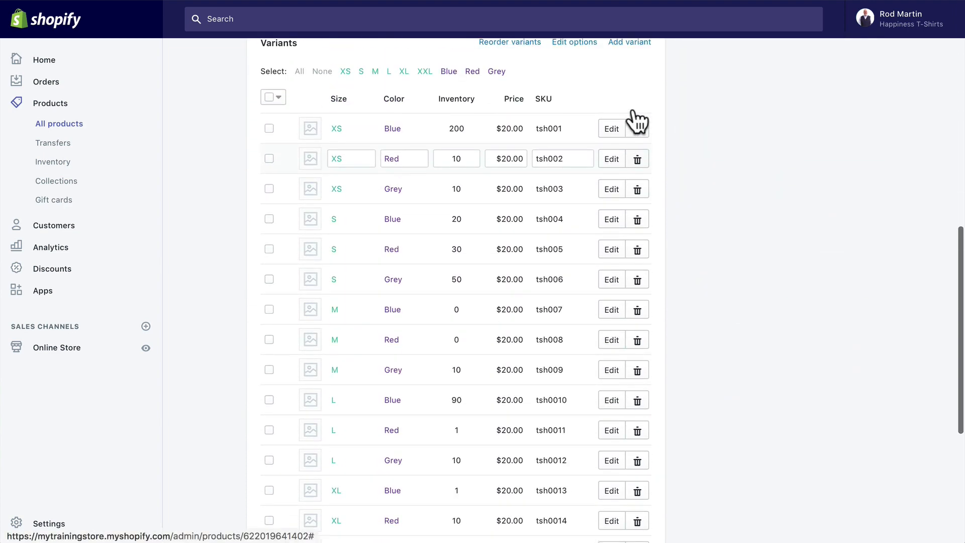
scroll(463, 139, "down", 4)
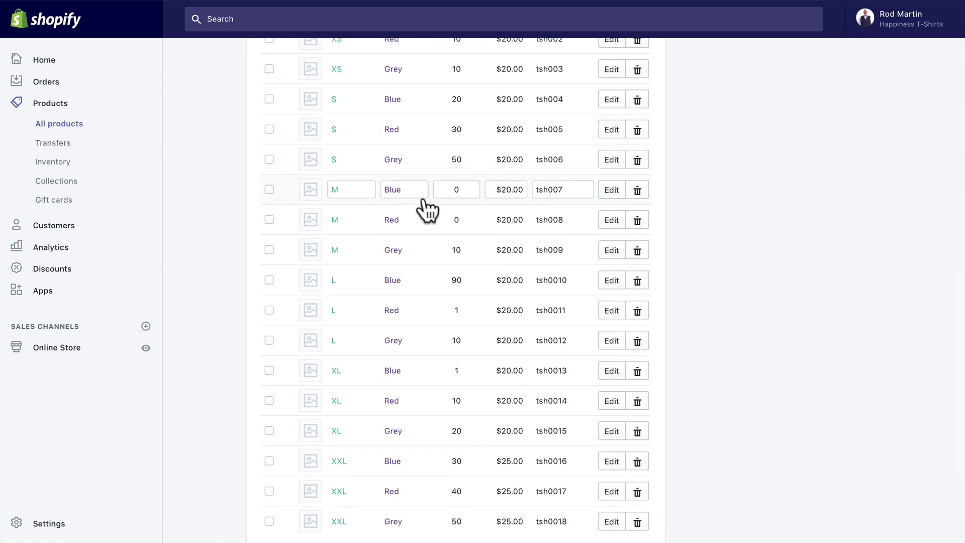
scroll(425, 209, "up", 20)
scroll(392, 181, "down", 1)
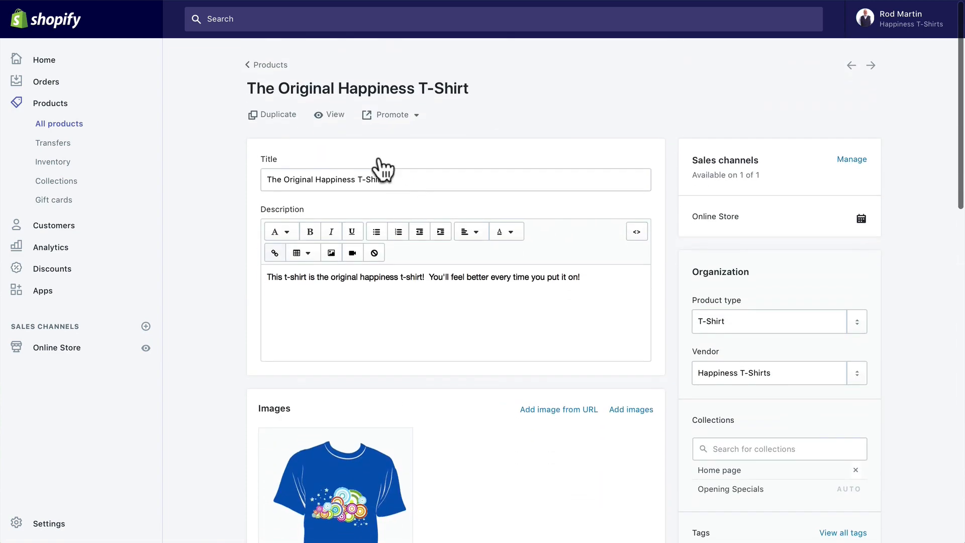
left_click(332, 116)
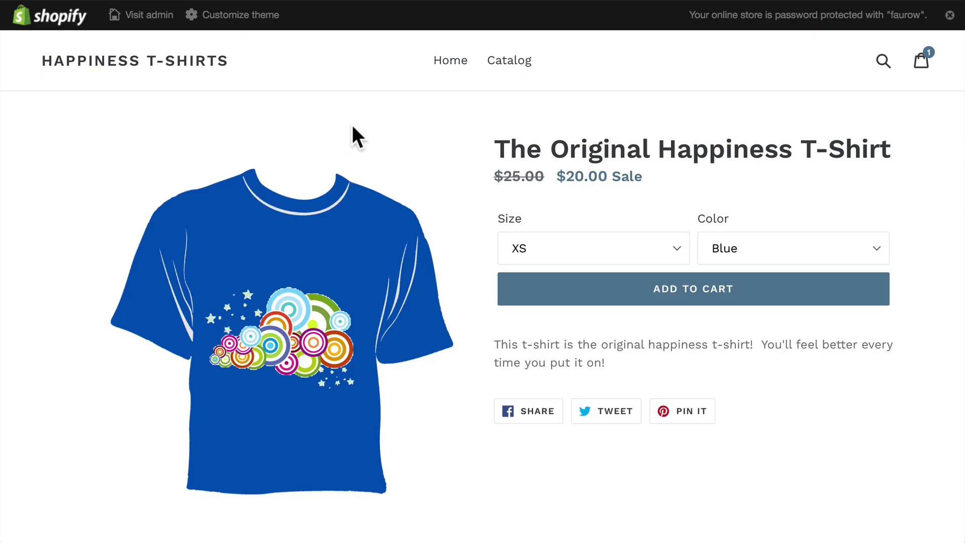
Preview the storefront T-shirt in size M with Red, then Grey, before returning to admin.
left_click(578, 251)
left_click(583, 277)
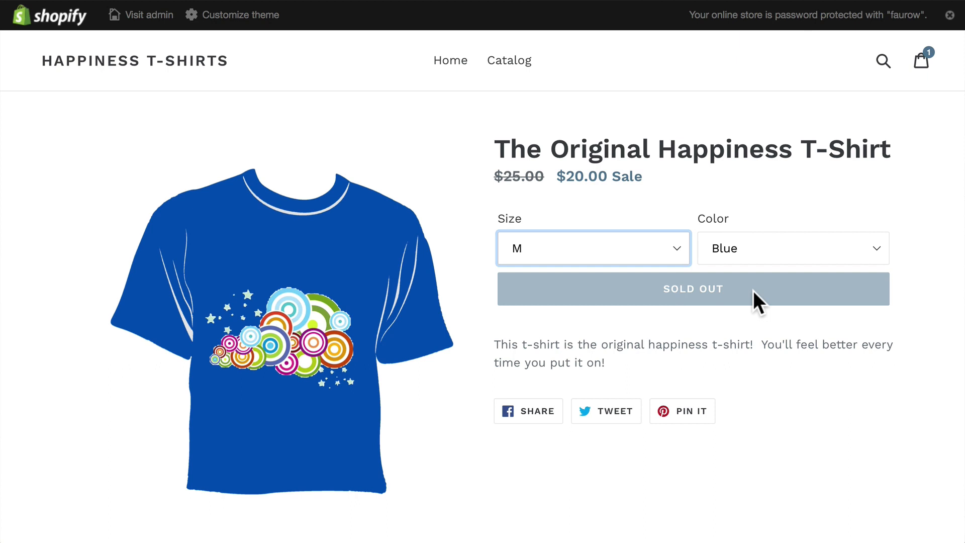
left_click(749, 247)
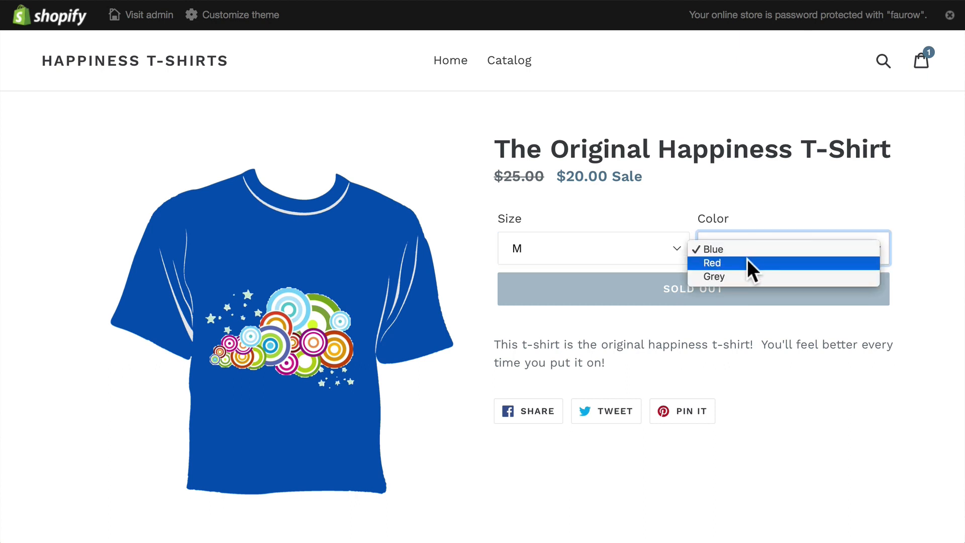
left_click(747, 261)
left_click(746, 258)
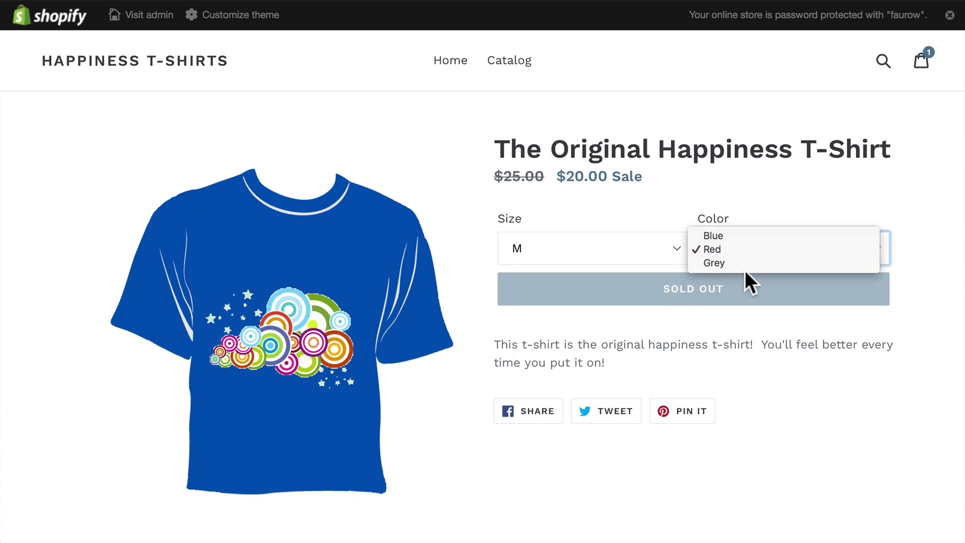
left_click(743, 264)
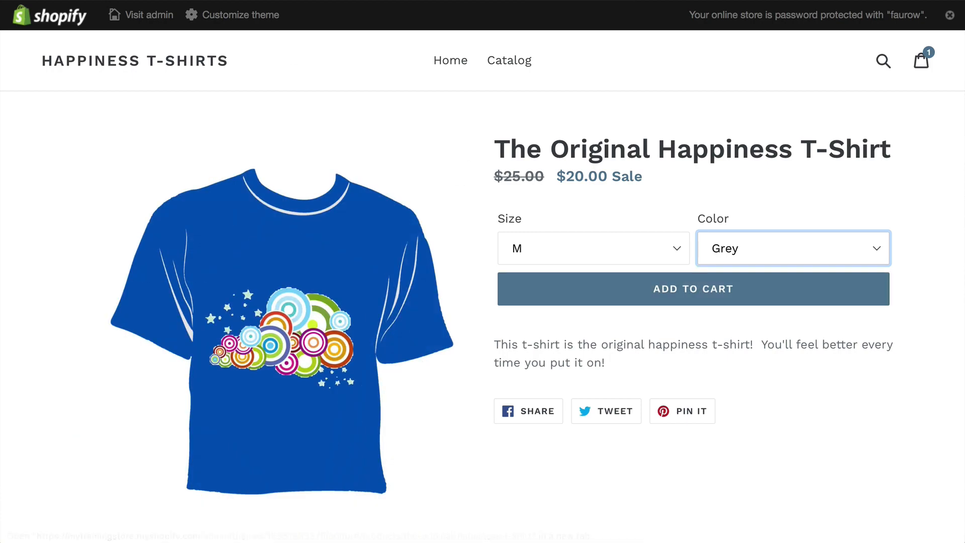
left_click(73, 2)
scroll(542, 313, "down", 10)
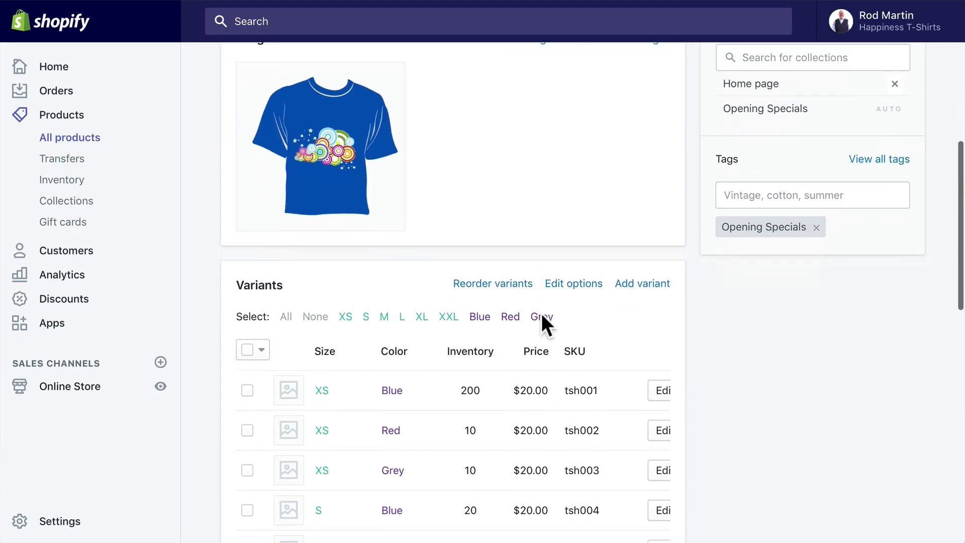
Assign the grey T-shirt image to all Grey variants using Update images.
left_click(510, 135)
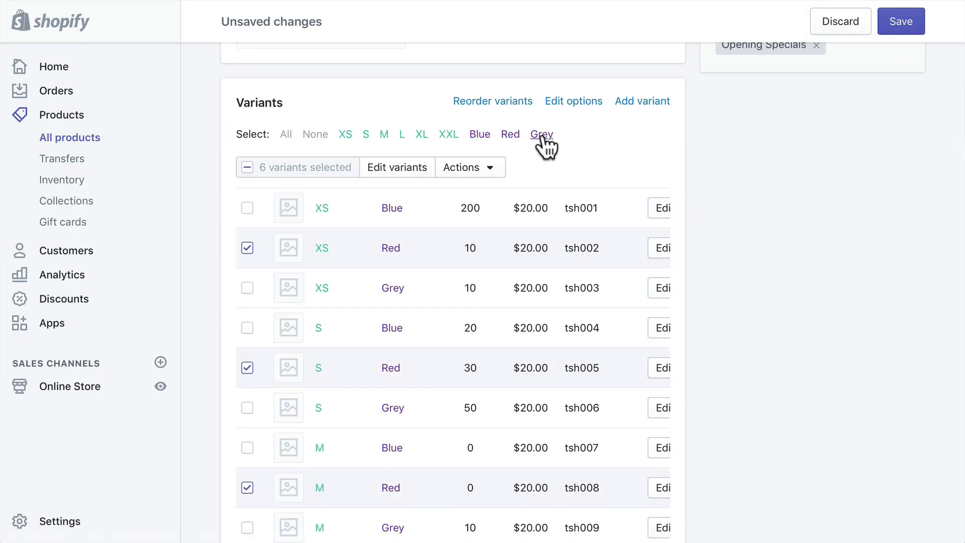
left_click(541, 135)
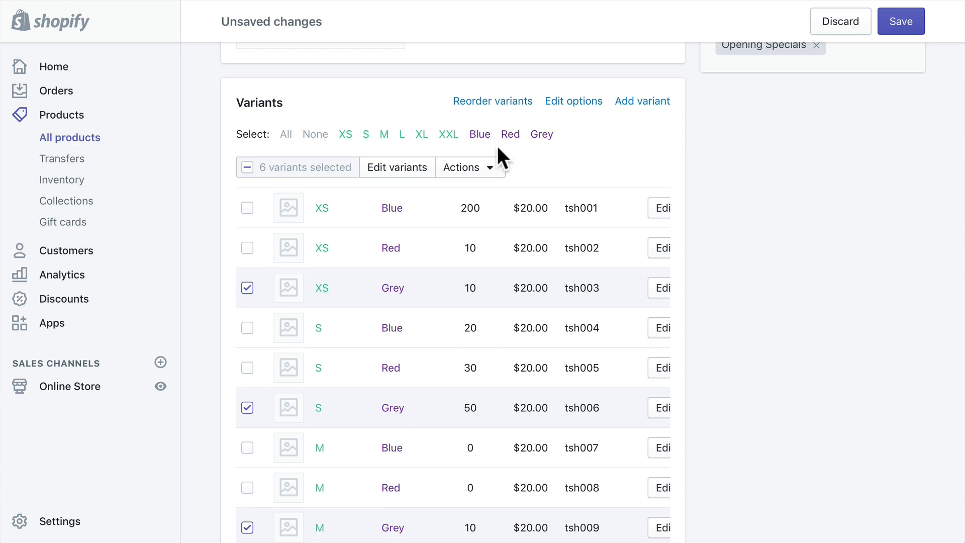
left_click(474, 169)
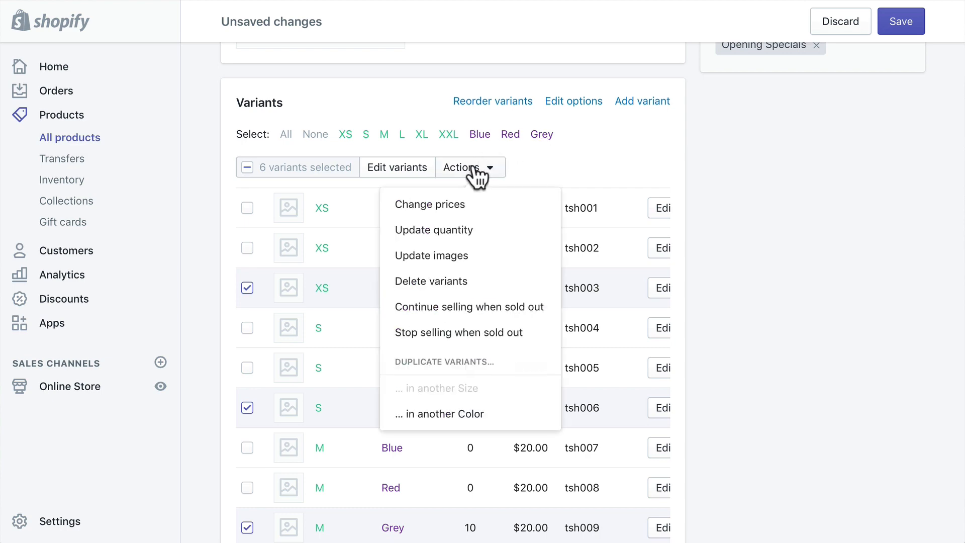
left_click(451, 255)
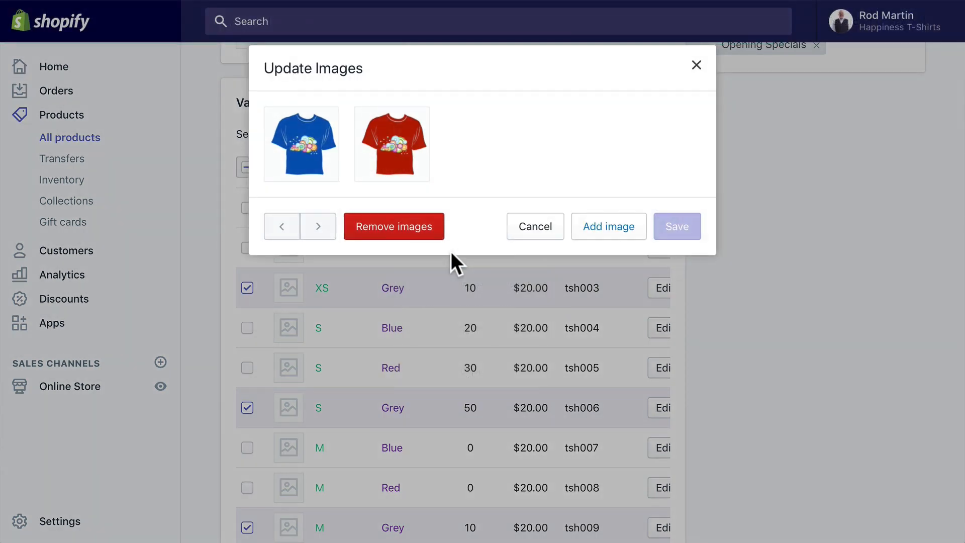
left_click(611, 229)
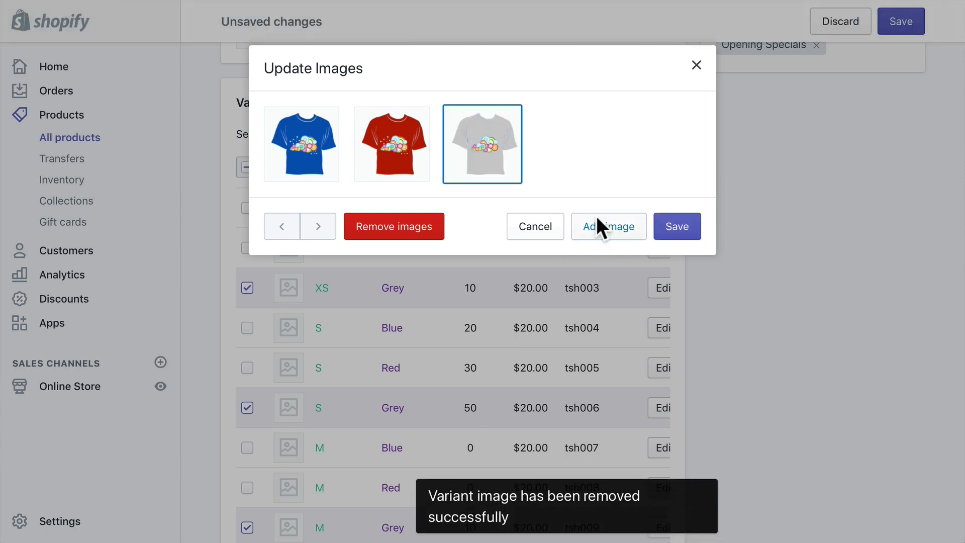
left_click(674, 231)
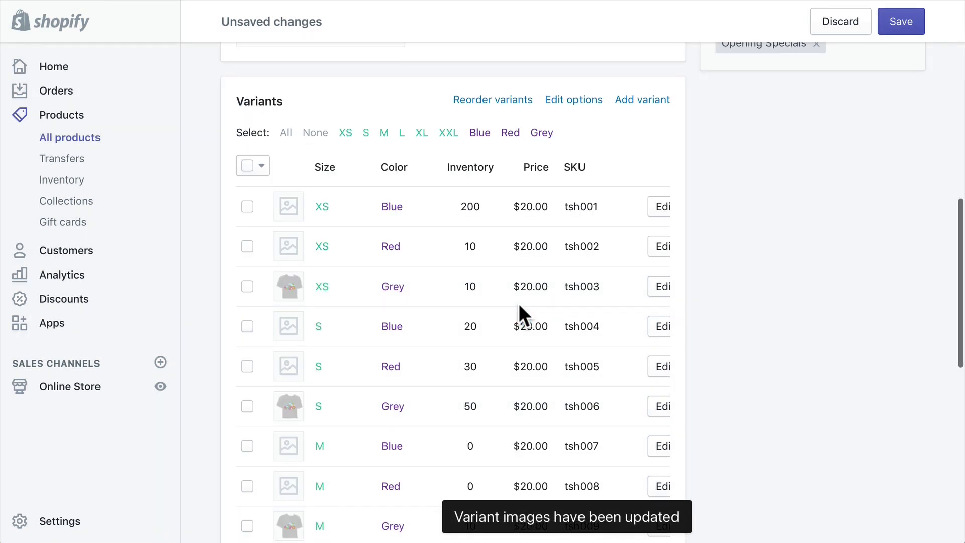
scroll(518, 304, "down", 3)
scroll(520, 315, "up", 3)
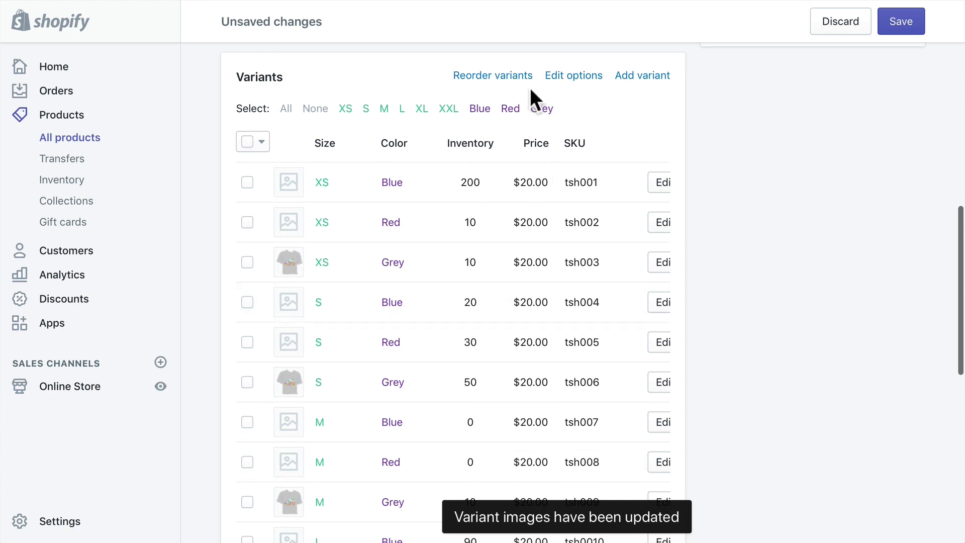
Apply the blue shirt image to all six Blue variants via bulk Update images.
left_click(480, 109)
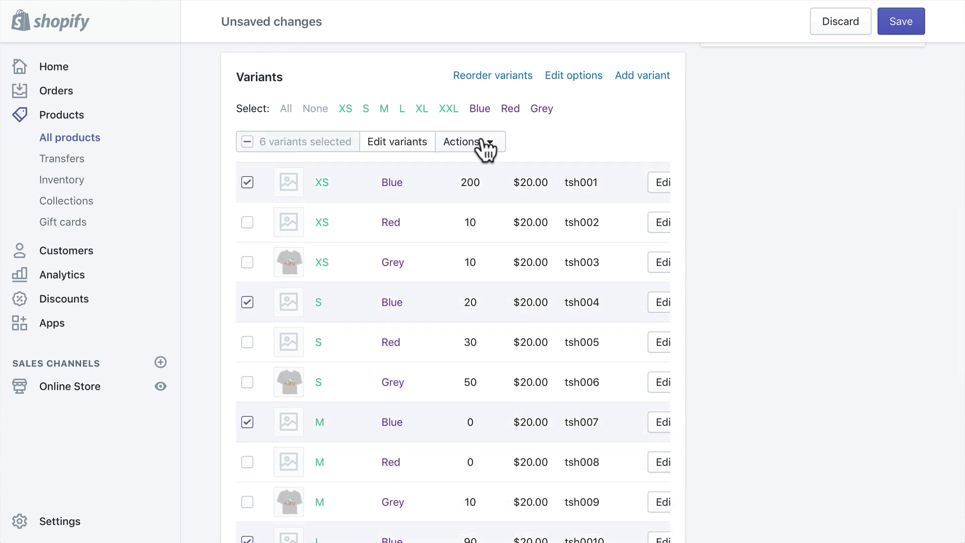
left_click(481, 143)
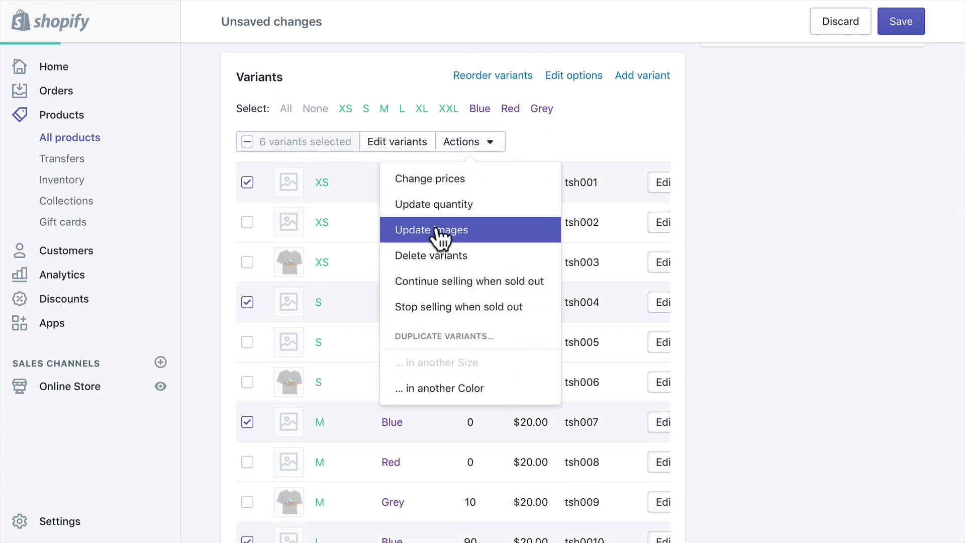
left_click(438, 229)
left_click(294, 151)
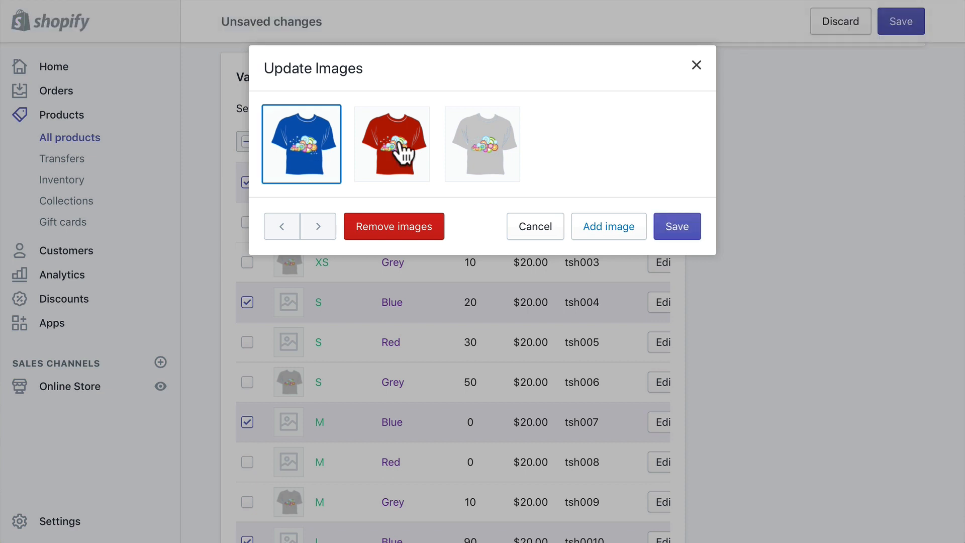
left_click(676, 230)
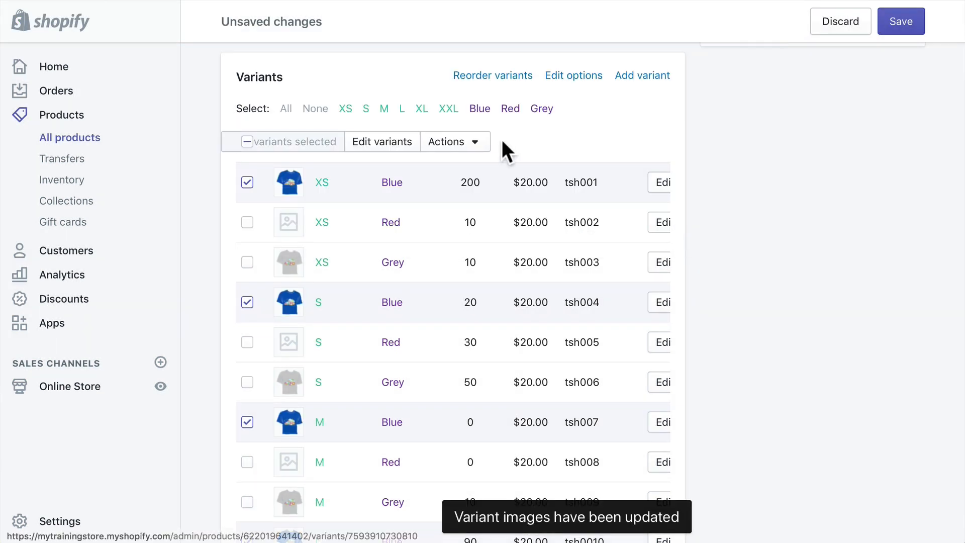
Apply the red shirt image to all six Red variants via bulk Update images.
left_click(508, 109)
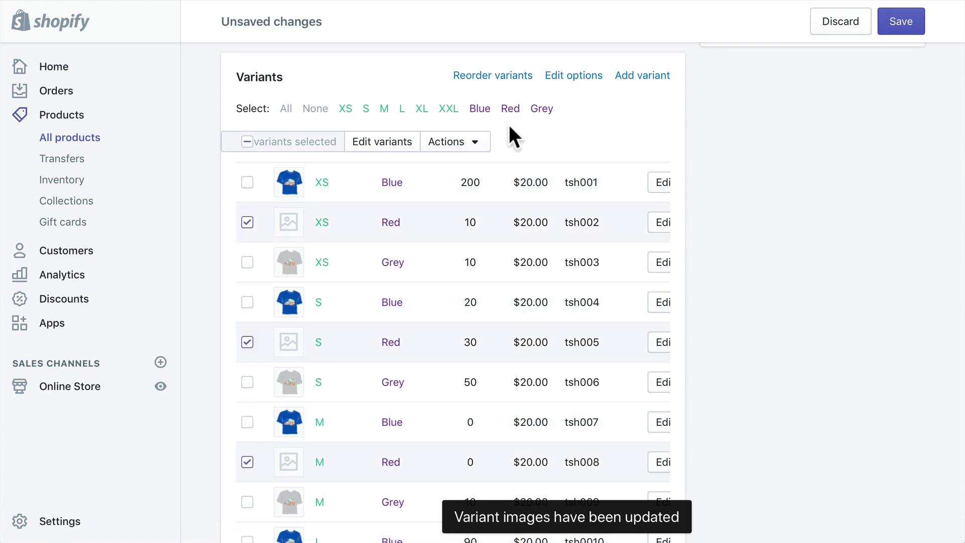
left_click(453, 143)
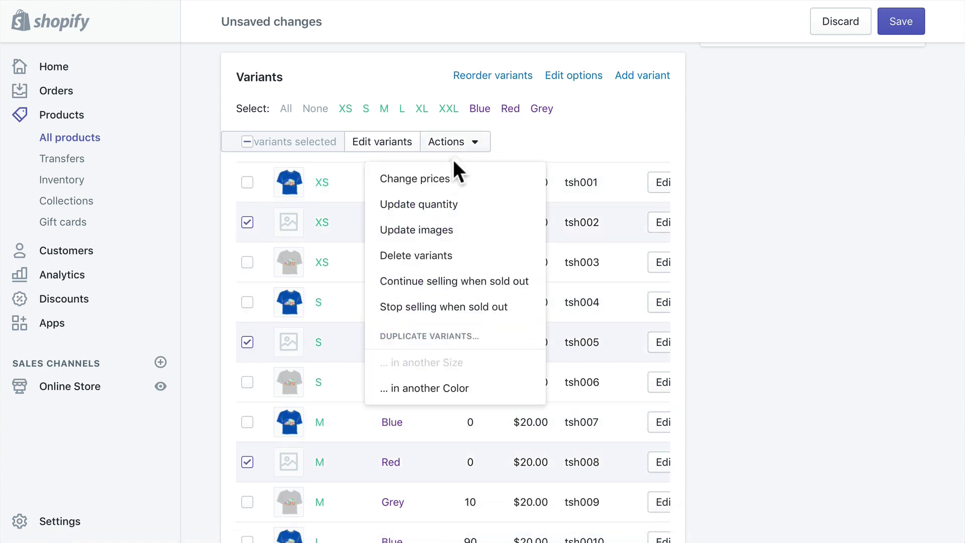
left_click(442, 230)
left_click(385, 147)
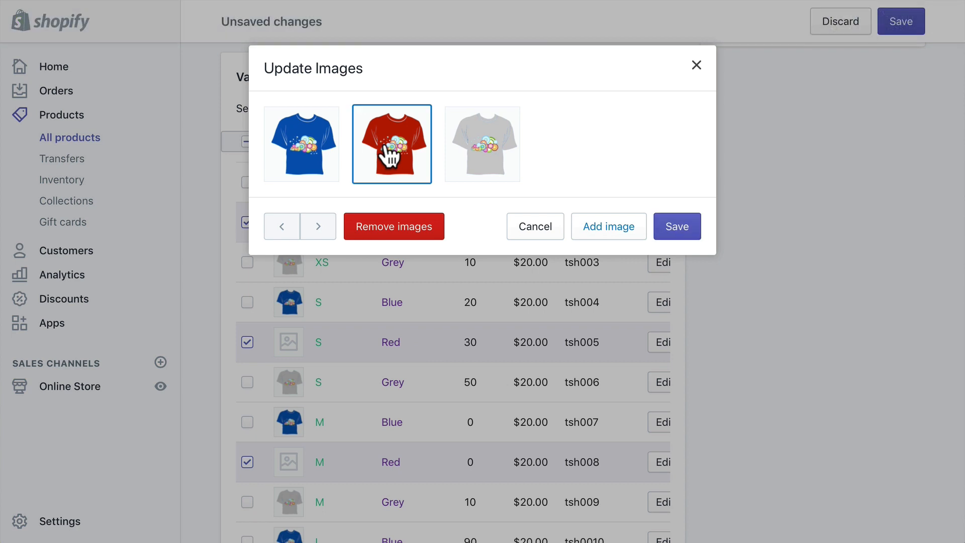
left_click(674, 234)
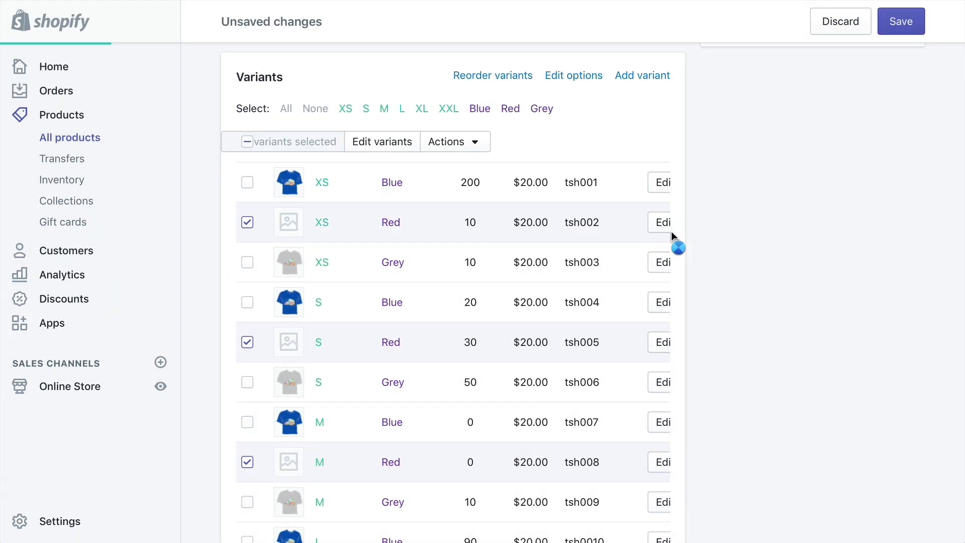
Save the T-shirt product with its updated variant images.
scroll(534, 251, "down", 10)
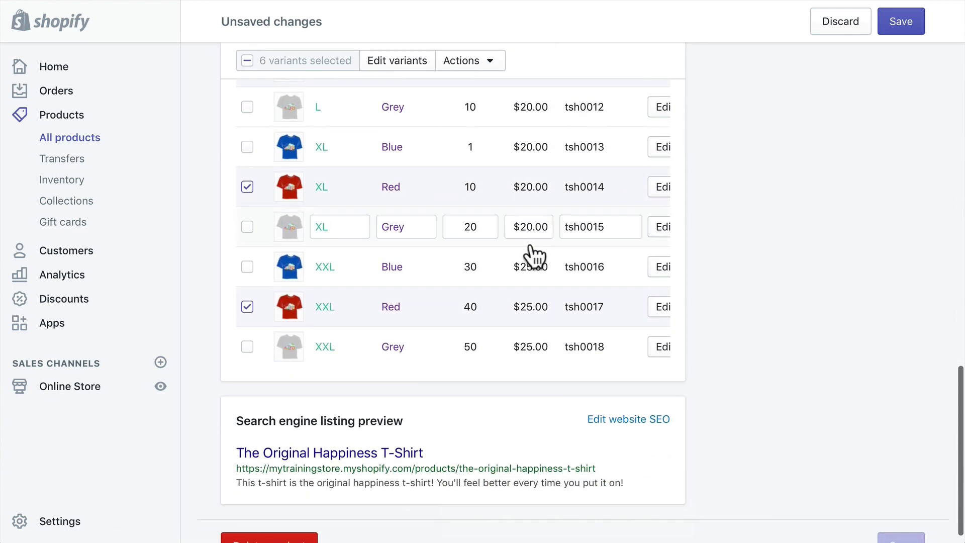
scroll(534, 257, "up", 15)
scroll(535, 257, "up", 4)
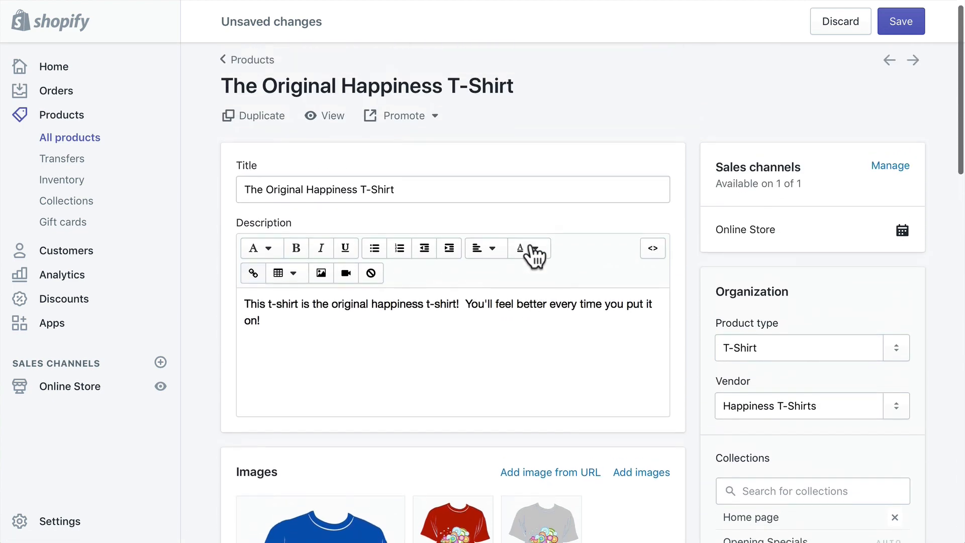
scroll(420, 140, "up", 1)
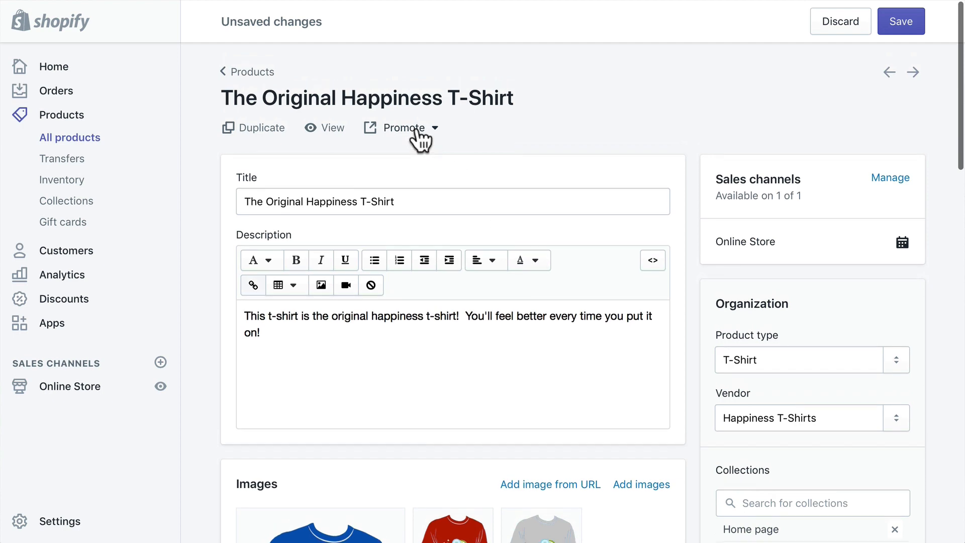
left_click(901, 23)
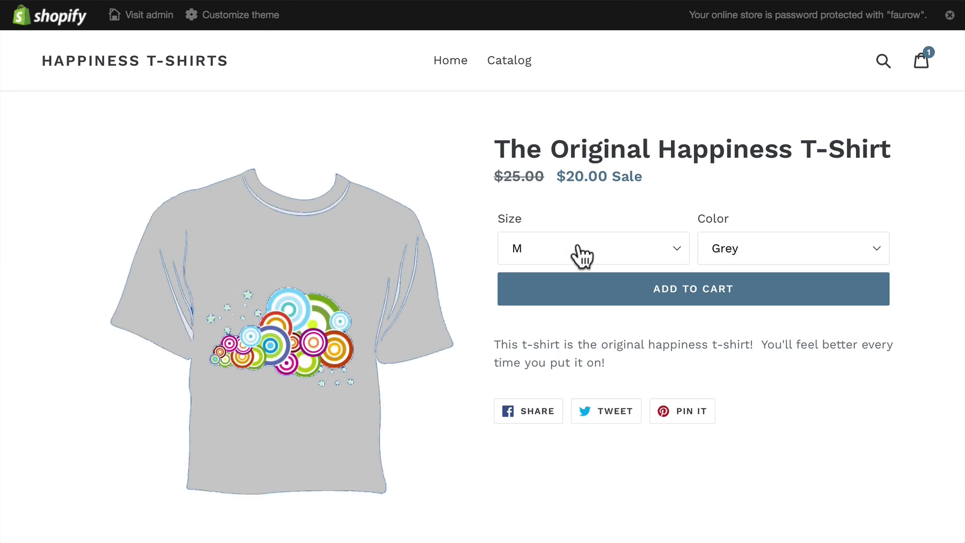
Choose Color Red and Size XS on the storefront, confirm the red shirt, then return to admin.
left_click(738, 251)
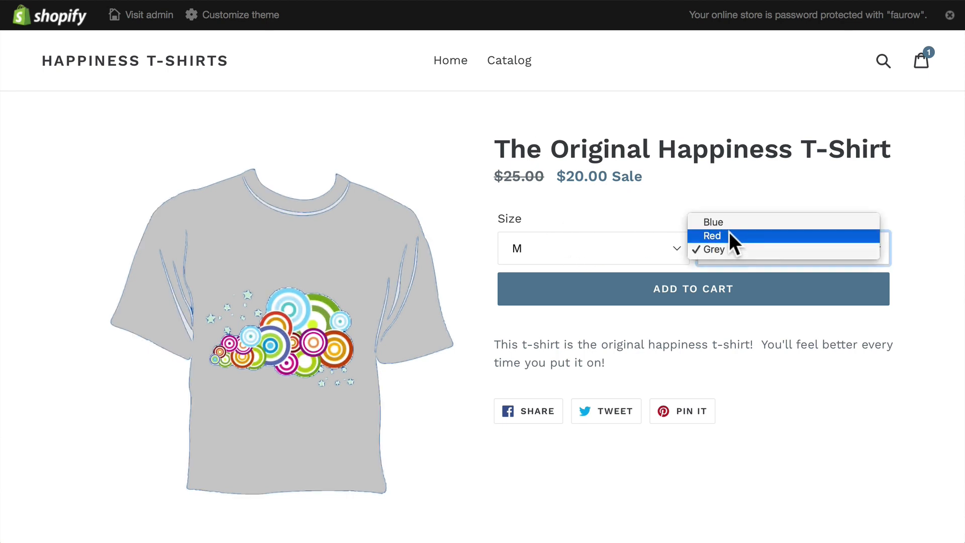
left_click(729, 232)
left_click(646, 247)
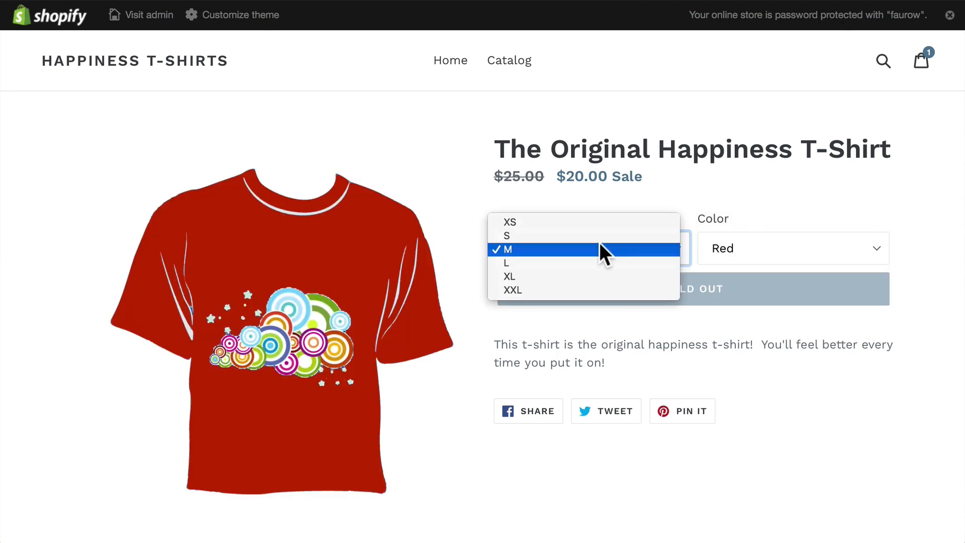
left_click(596, 227)
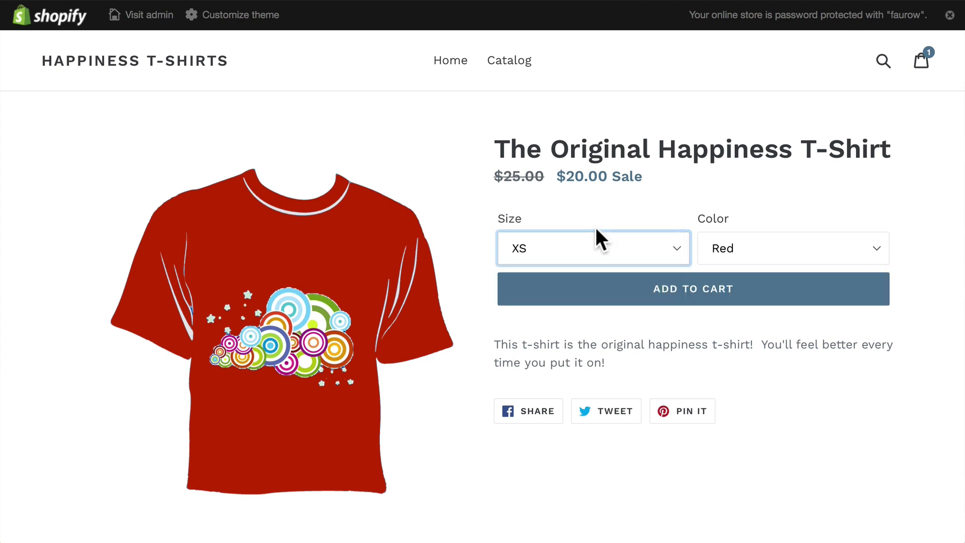
left_click(83, 9)
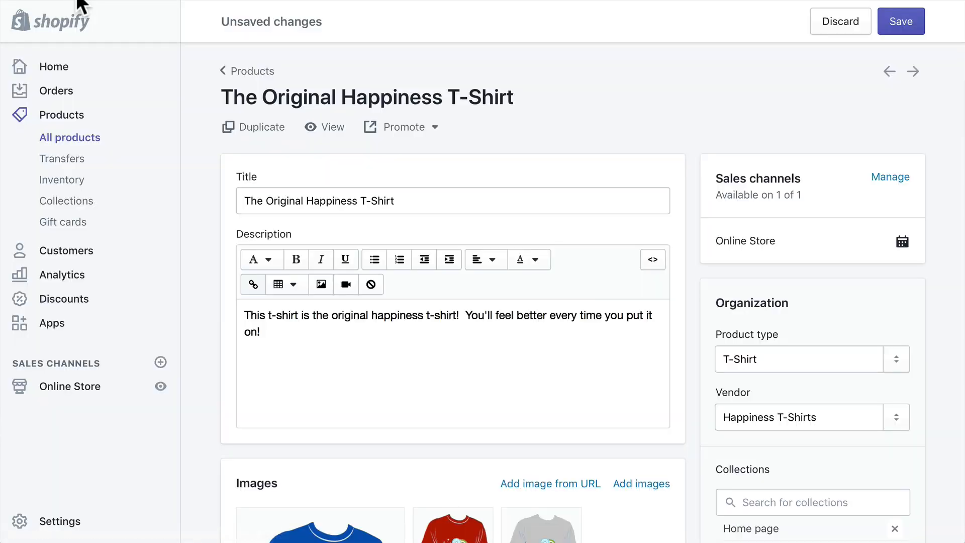
Select the six Grey variants and open them in the Bulk editor.
scroll(551, 185, "down", 10)
left_click(542, 177)
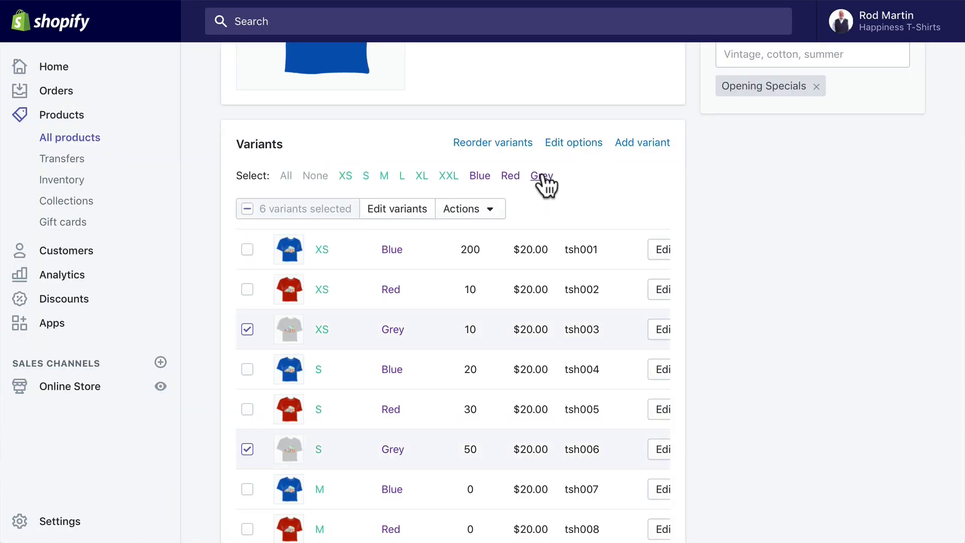
left_click(479, 210)
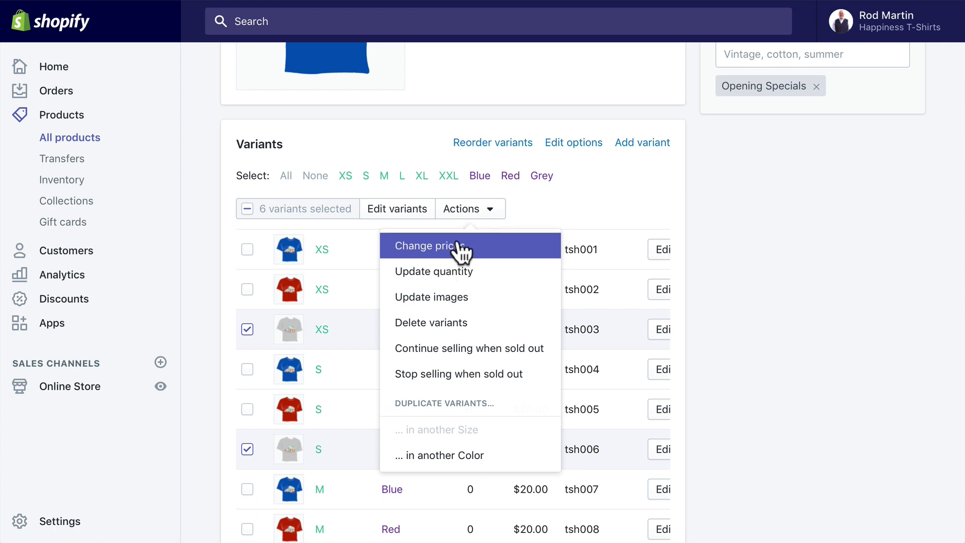
left_click(569, 214)
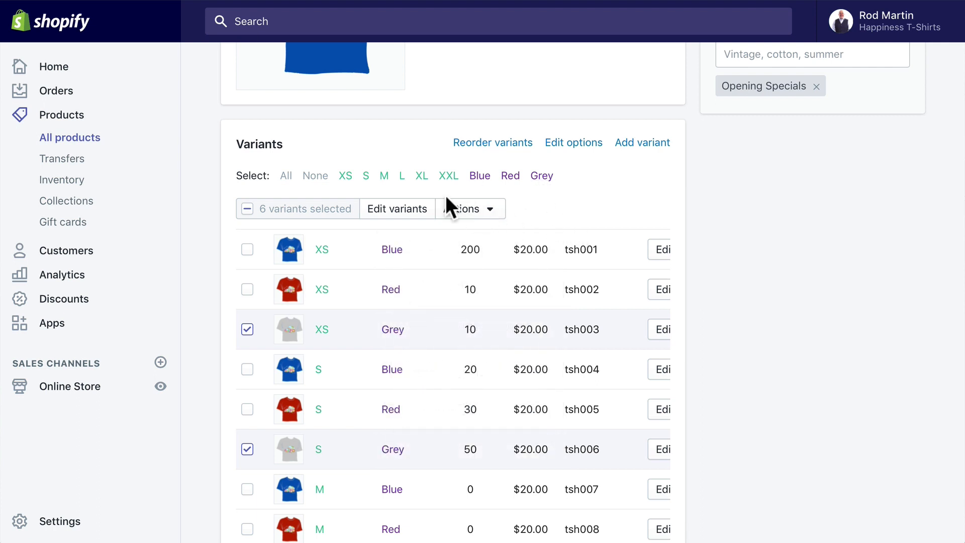
left_click(394, 211)
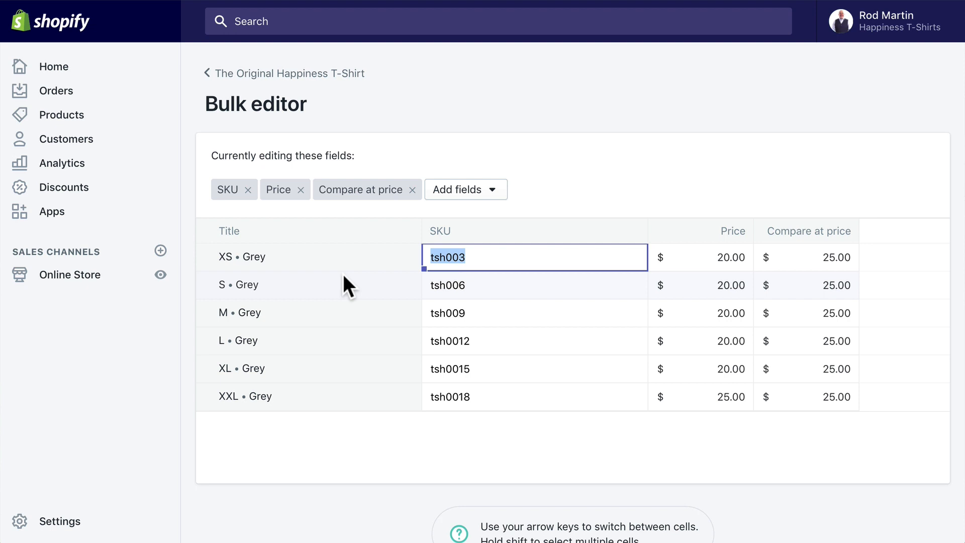
Return to The Original Happiness T-Shirt page and view its Variants table.
left_click(226, 75)
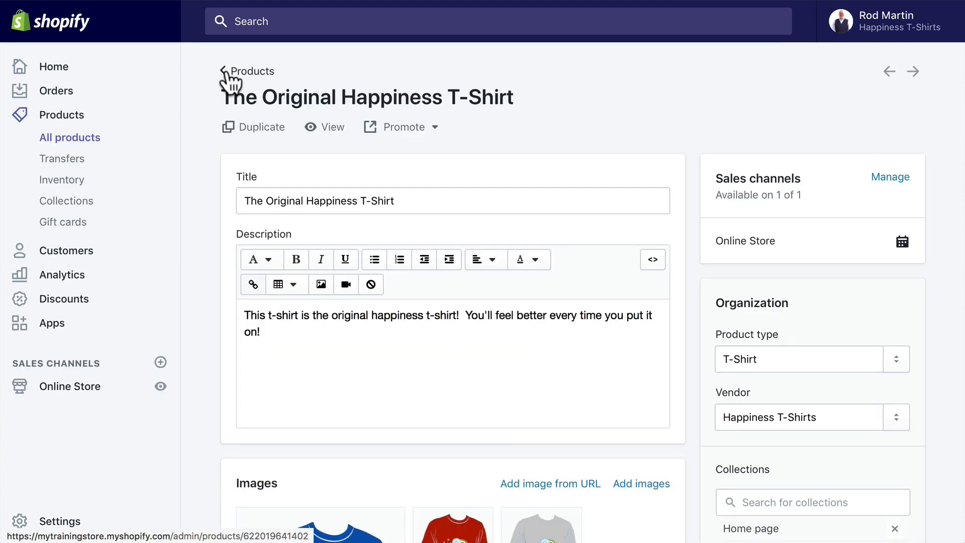
scroll(200, 198, "down", 9)
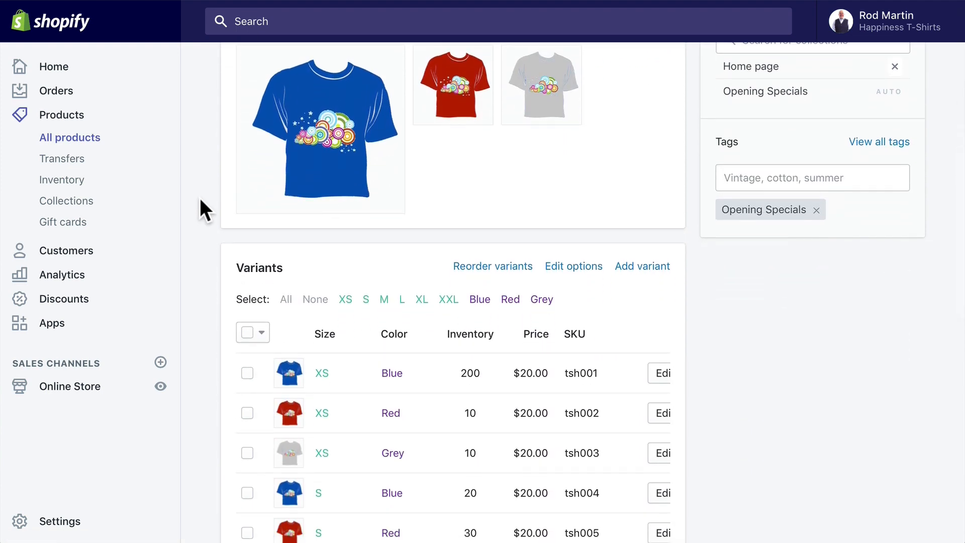
scroll(200, 198, "down", 2)
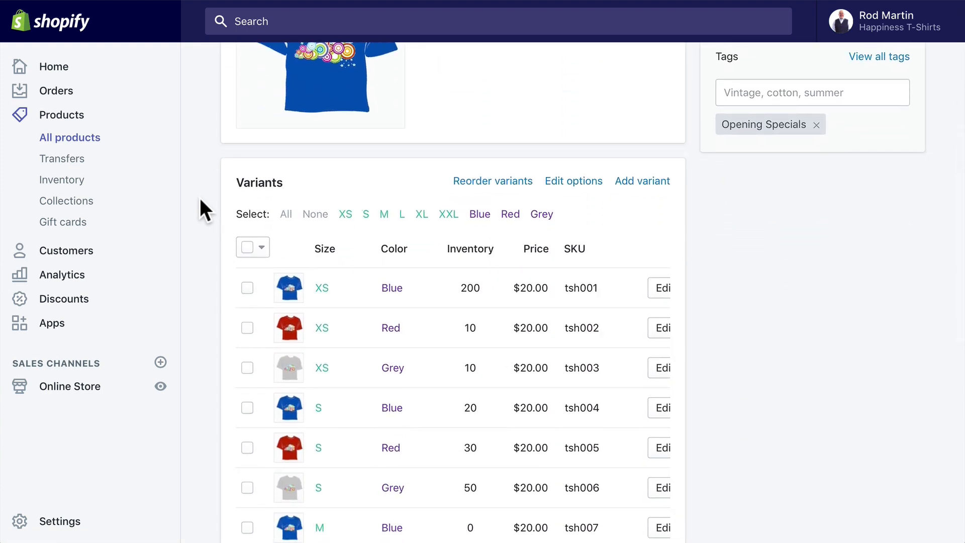
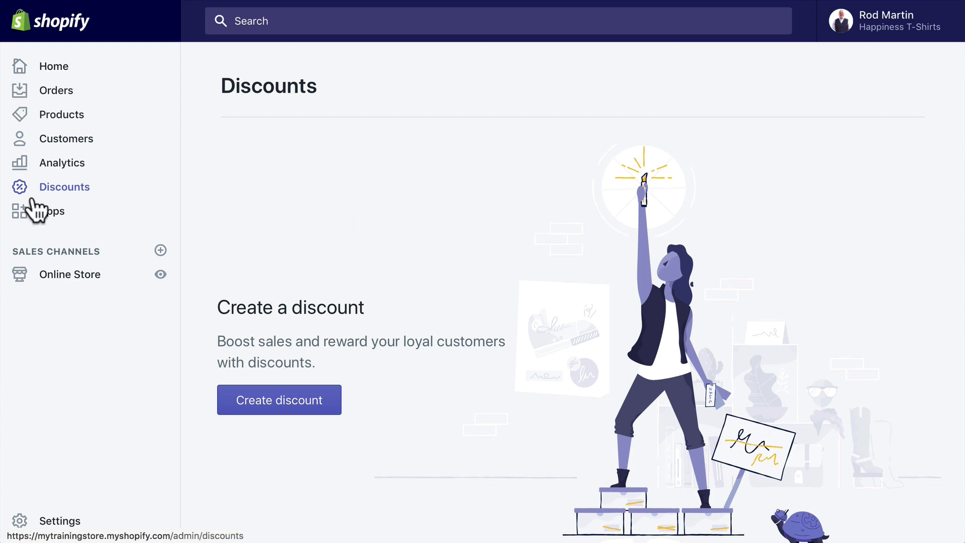
Start a new discount, keep the Percentage discount type, and fill in a randomly generated code.
left_click(271, 404)
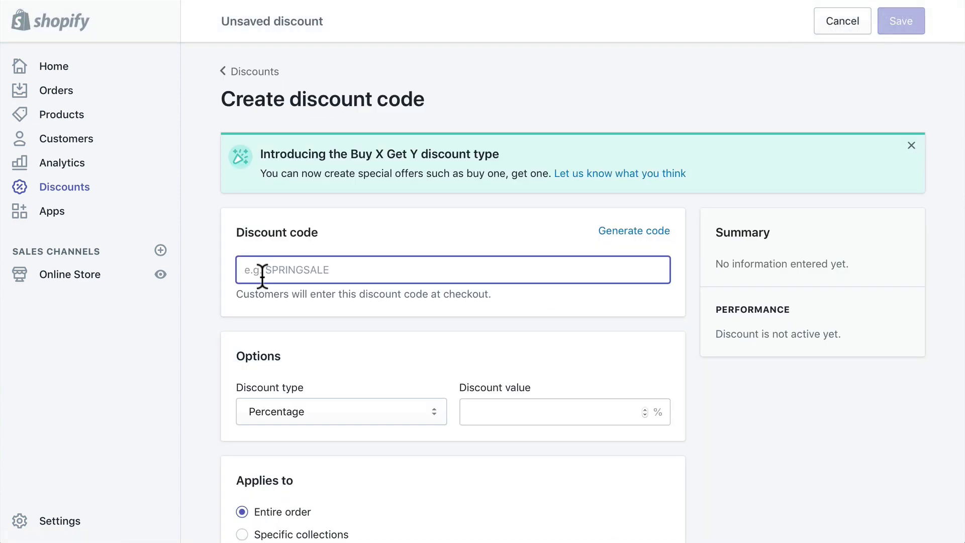
scroll(222, 282, "down", 2)
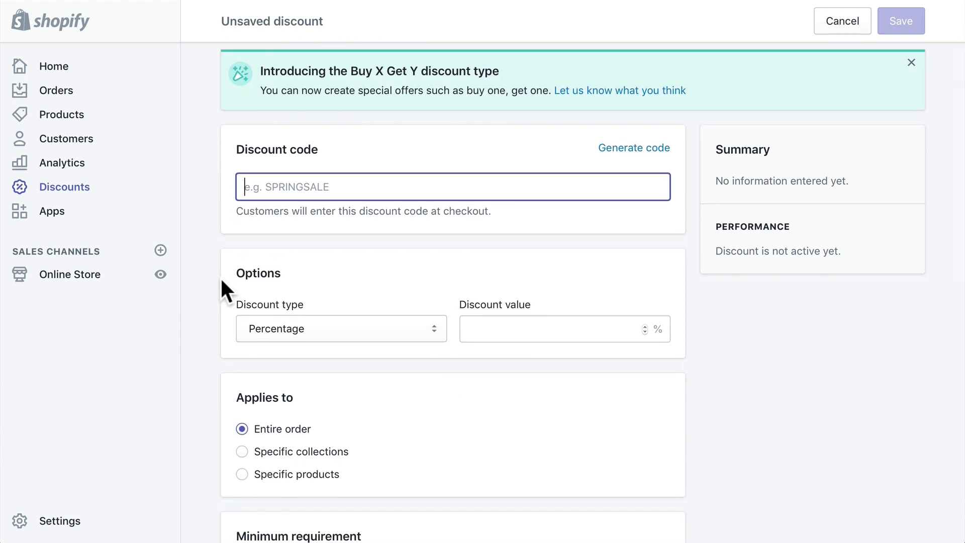
left_click(327, 329)
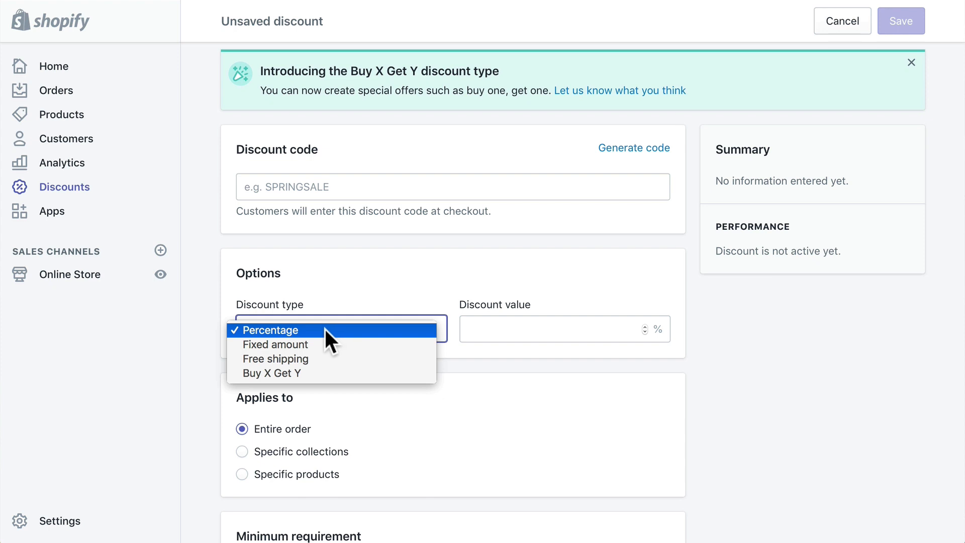
left_click(324, 327)
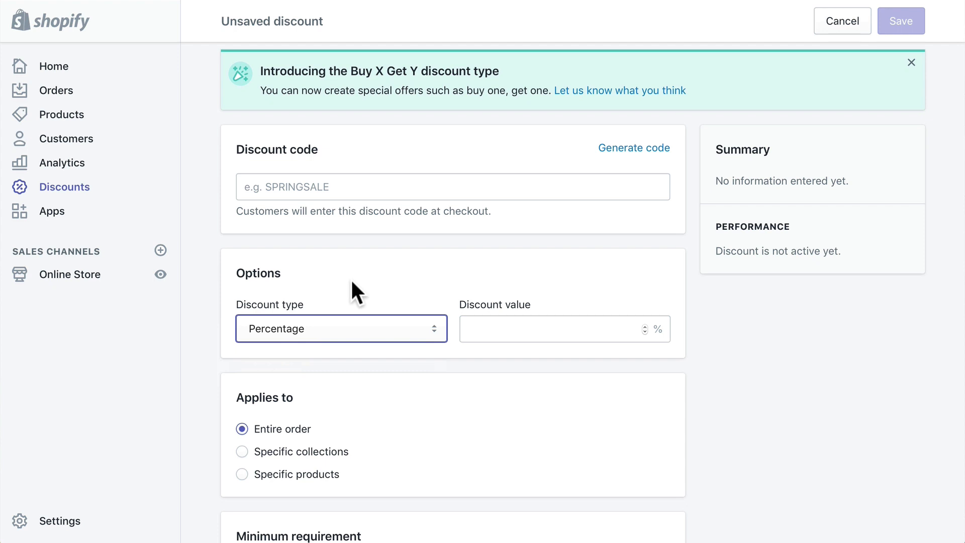
left_click(375, 258)
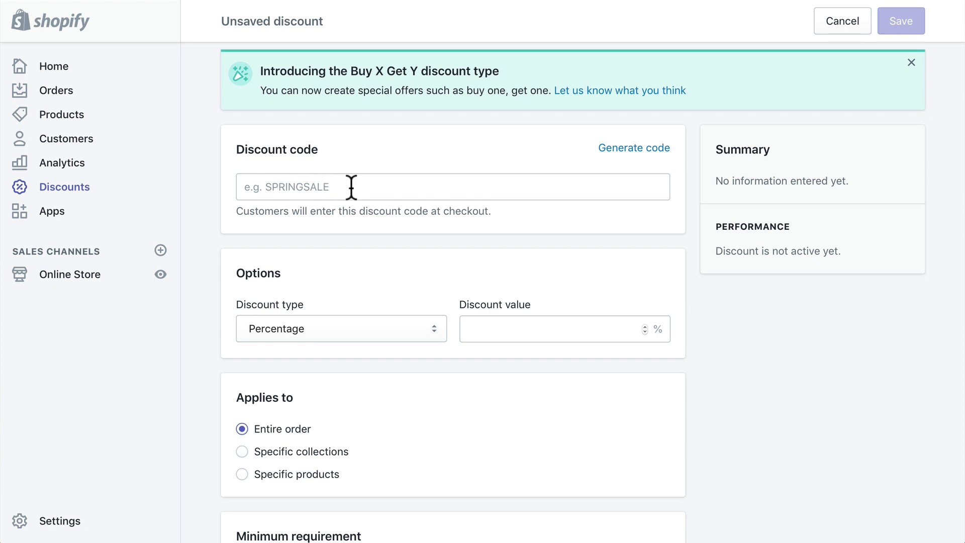
left_click(625, 148)
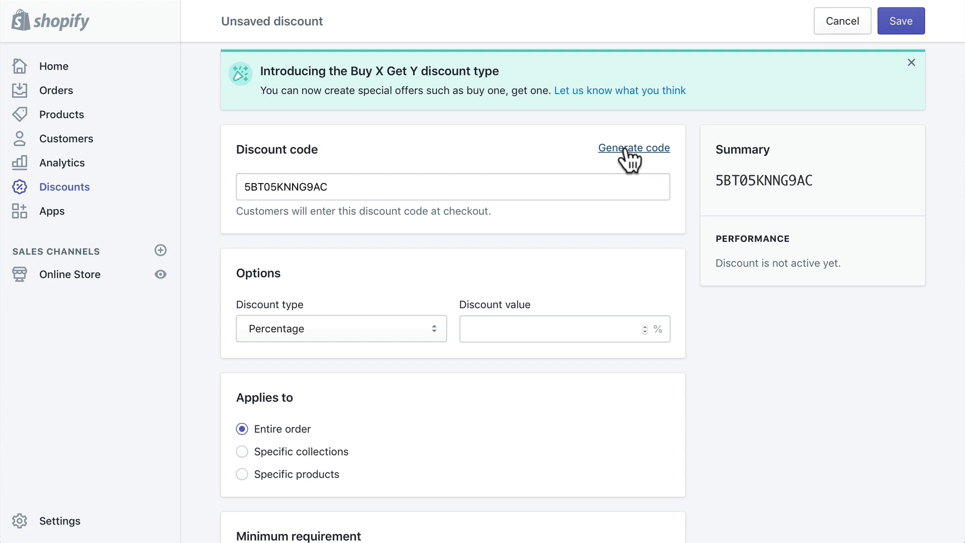
Rename the discount code to OPENING and set a 20% discount value.
double_click(481, 189)
key("BackSpace")
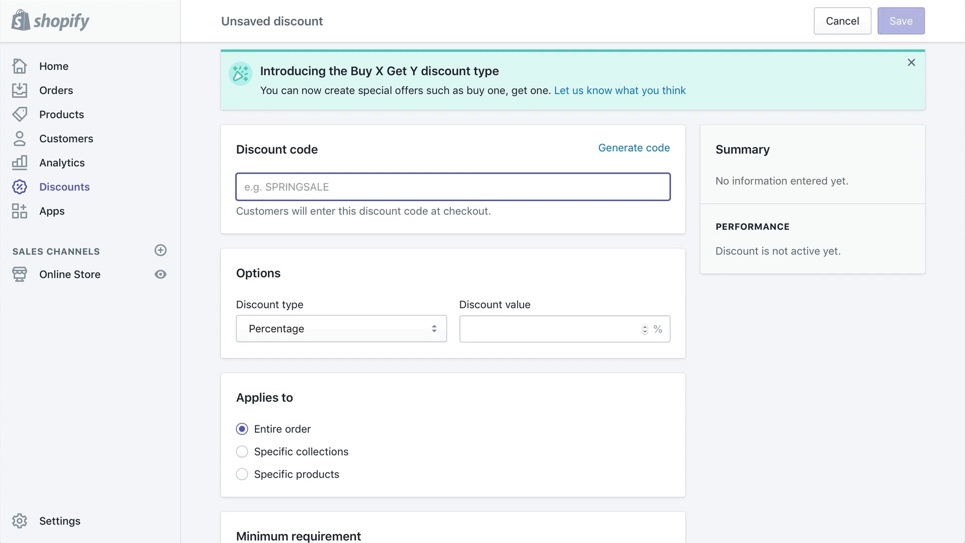
type("OPENING")
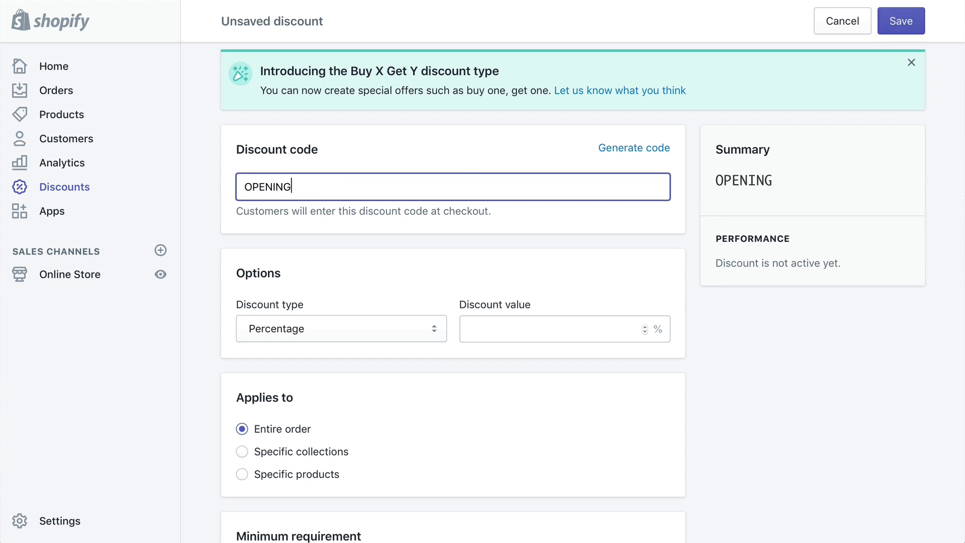
left_click(528, 328)
type("20")
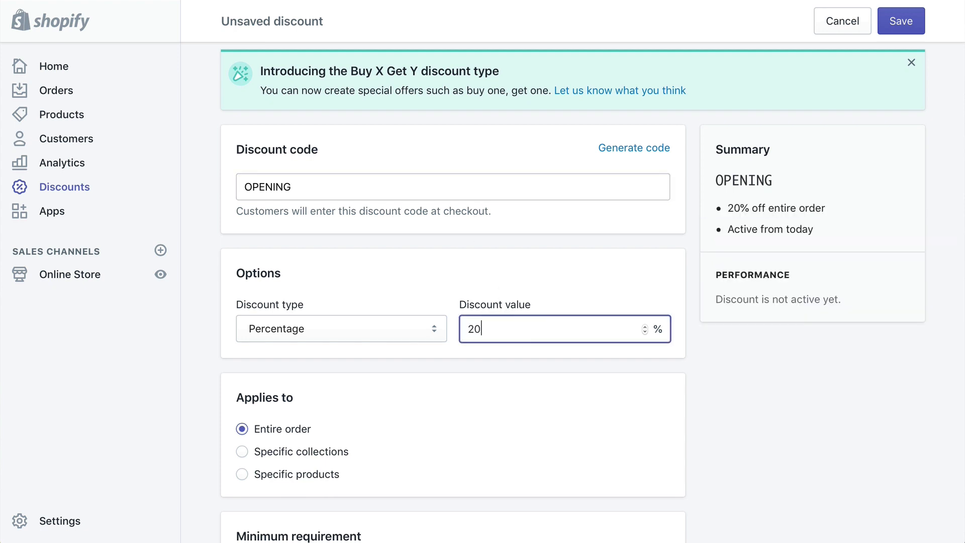
Require a minimum purchase amount of $50 for the OPENING discount.
scroll(454, 383, "down", 5)
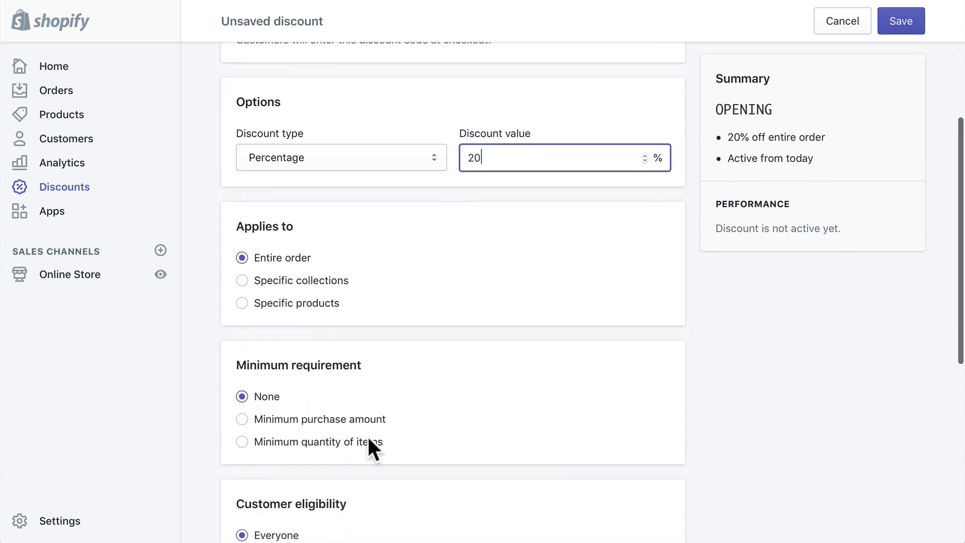
left_click(241, 327)
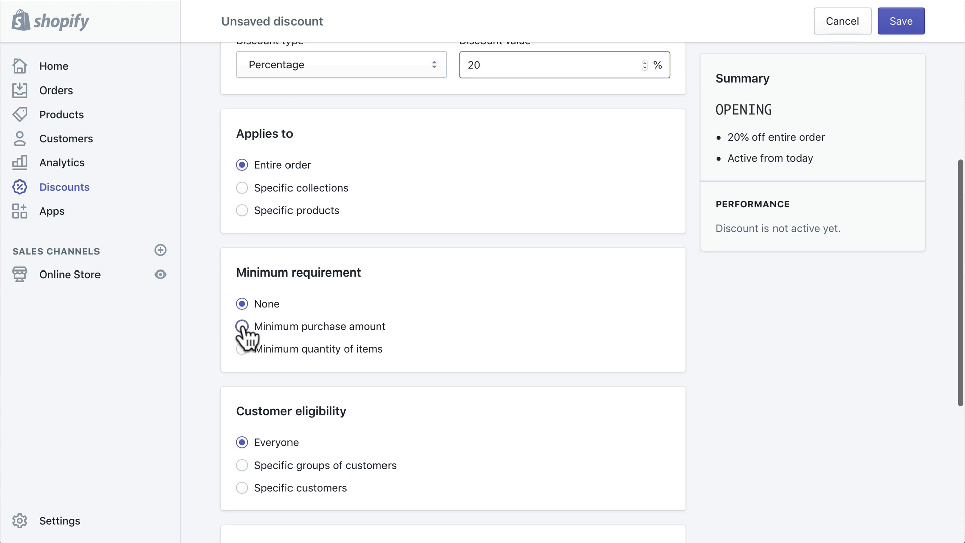
left_click(300, 355)
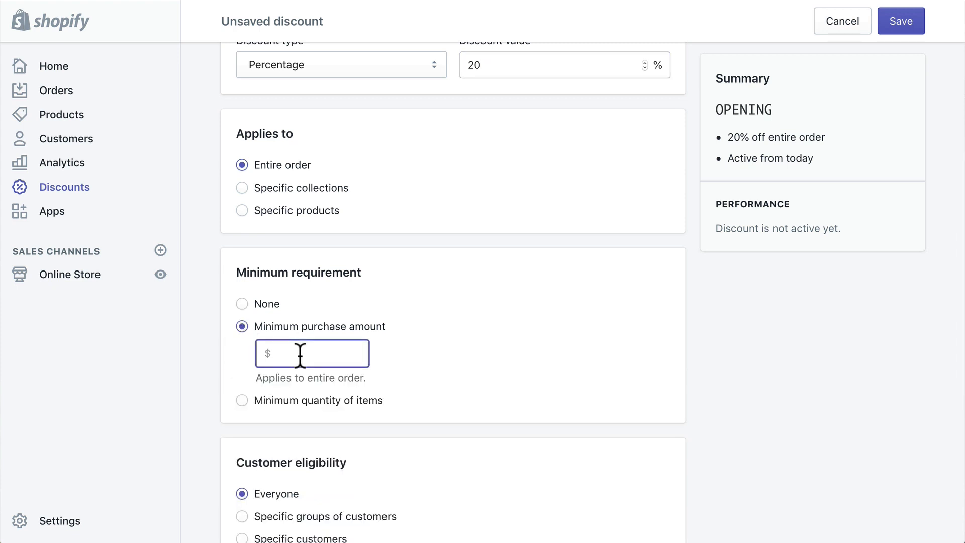
type("50")
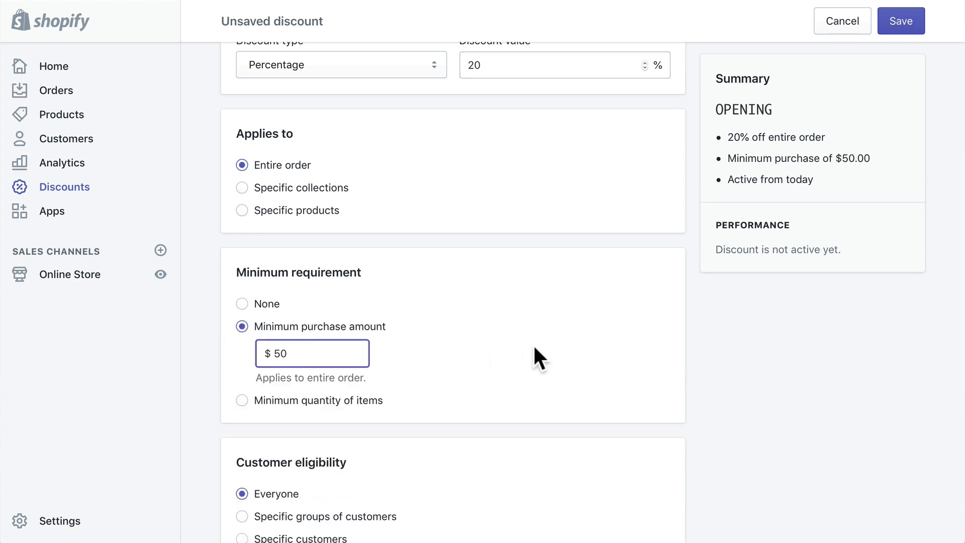
left_click(534, 348)
scroll(534, 346, "down", 3)
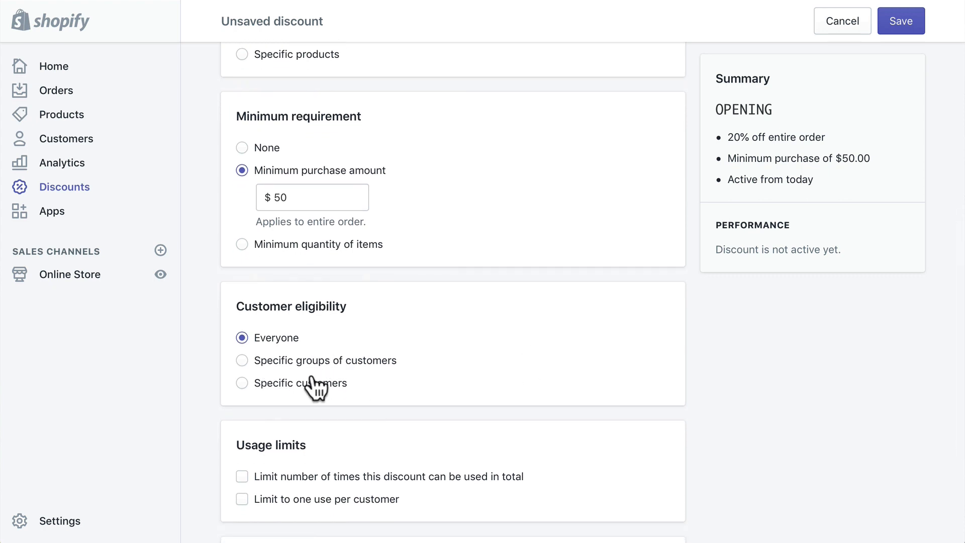
scroll(315, 378, "down", 1)
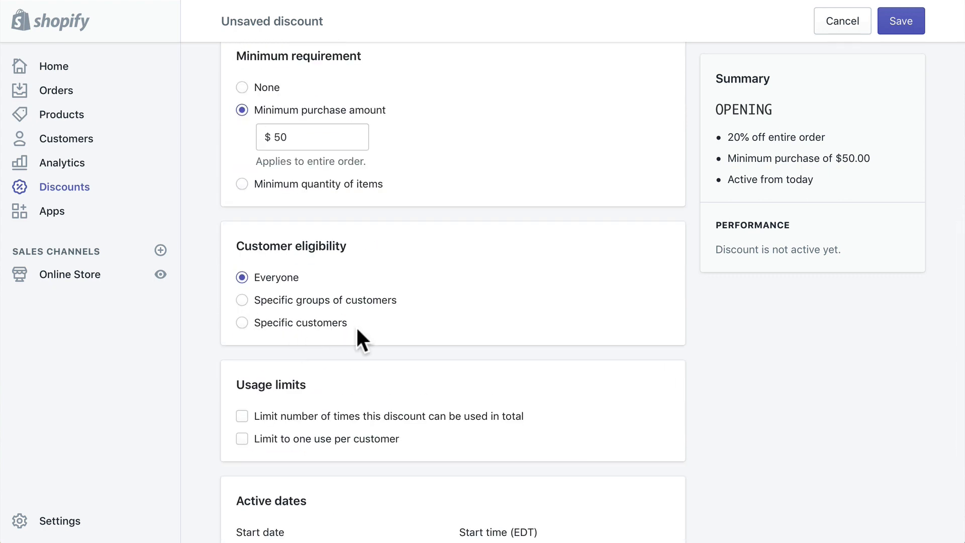
scroll(357, 329, "down", 2)
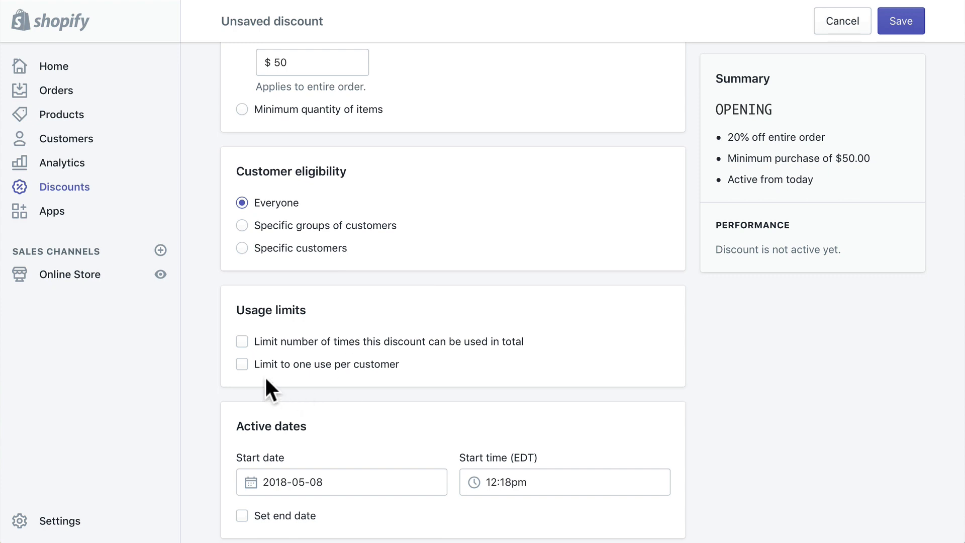
Limit OPENING to one use per customer and set its end date to May 22, 2018.
left_click(240, 365)
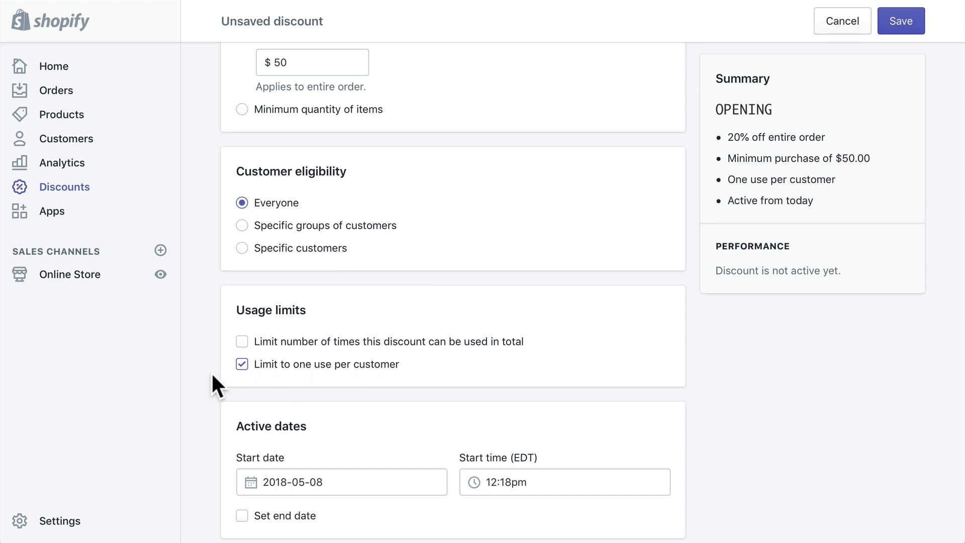
scroll(212, 375, "down", 2)
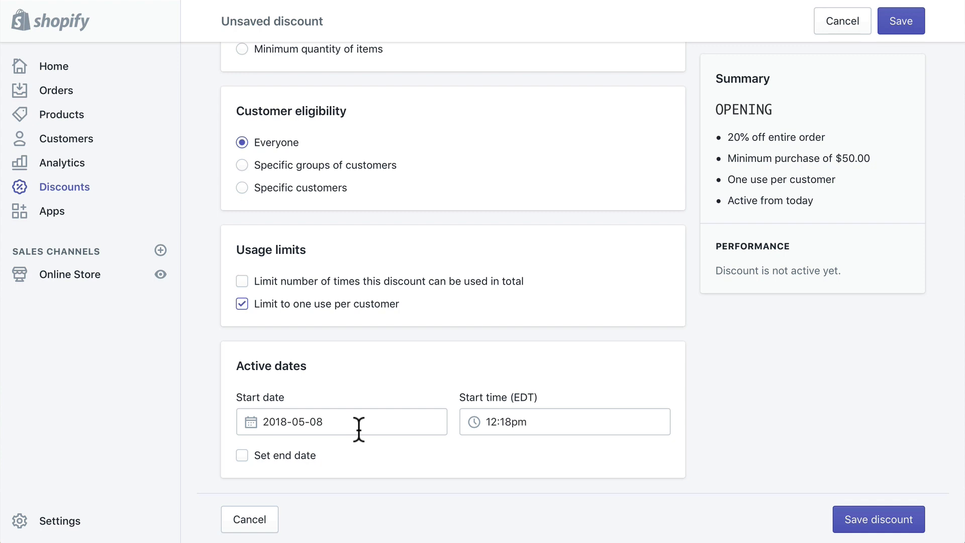
left_click(243, 457)
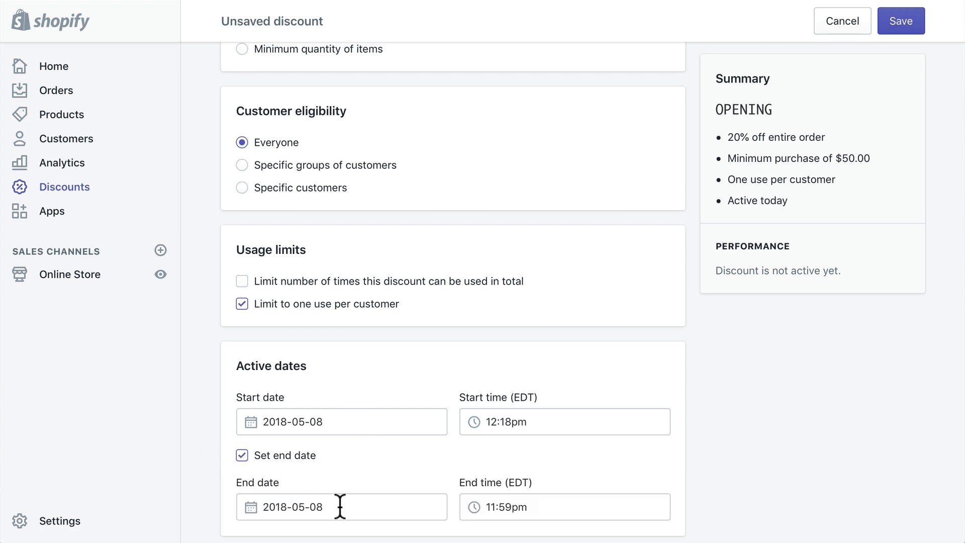
left_click(248, 507)
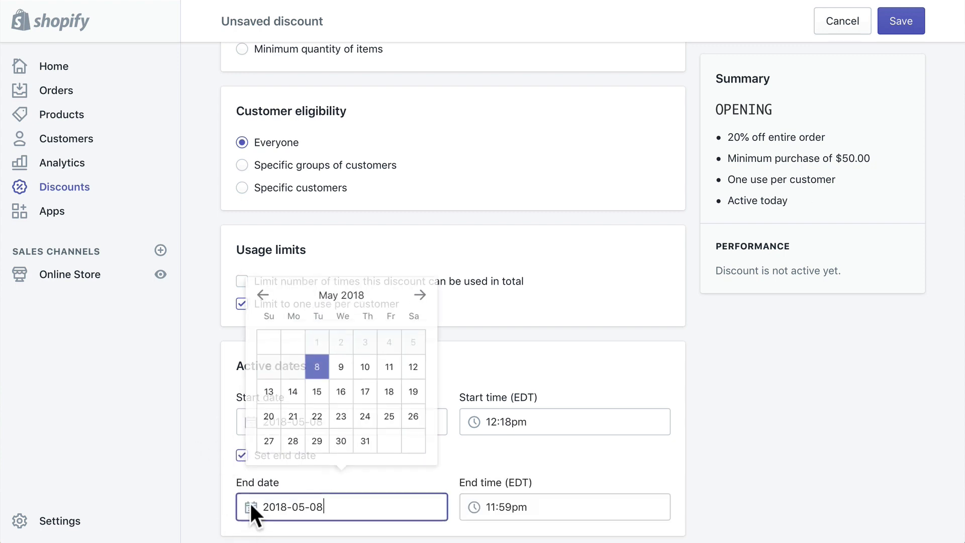
left_click(319, 412)
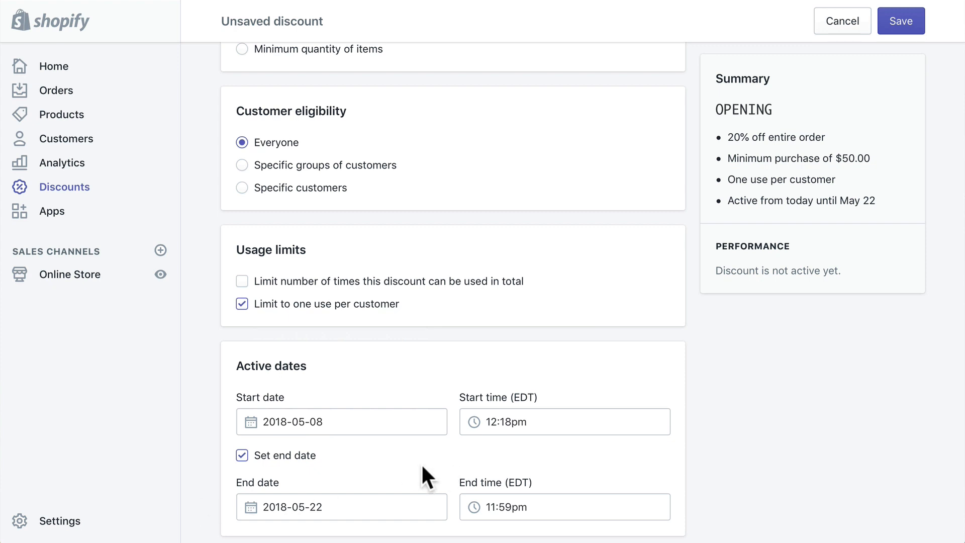
scroll(447, 481, "down", 2)
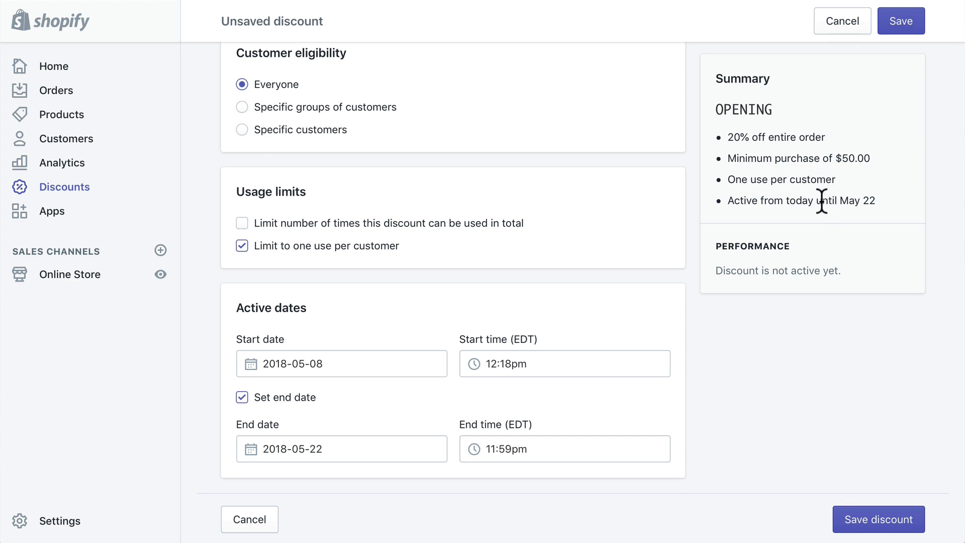
scroll(821, 200, "up", 3)
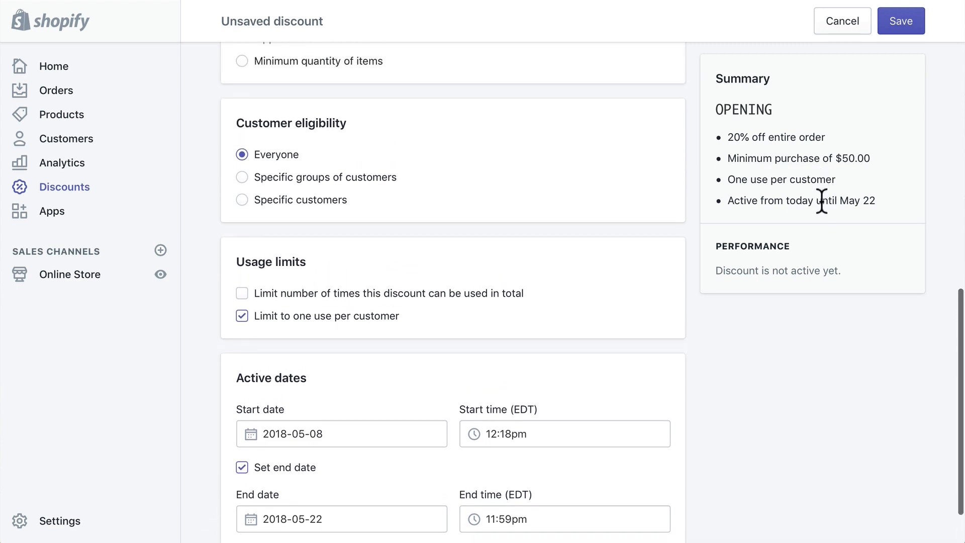
scroll(827, 211, "down", 3)
Save the OPENING discount and copy its shareable link to the clipboard.
left_click(862, 515)
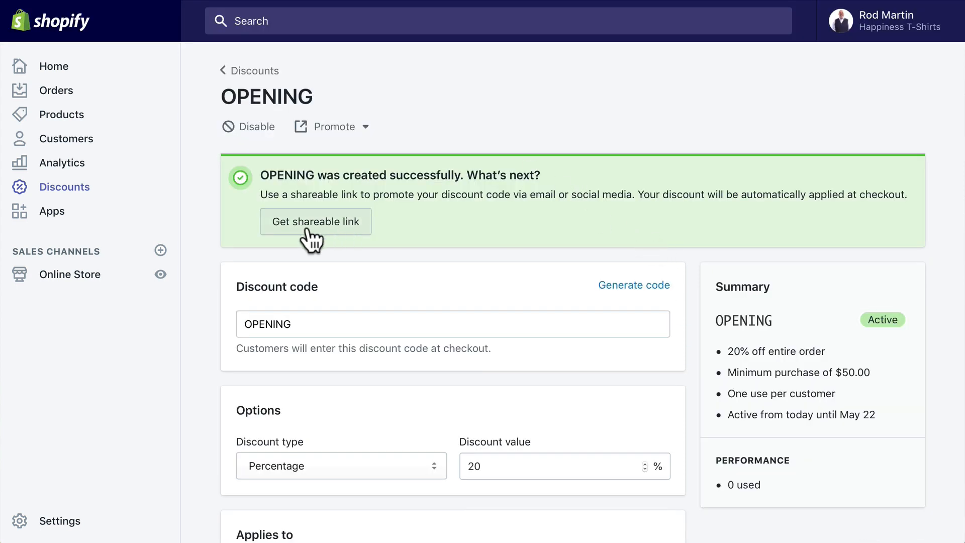
left_click(346, 228)
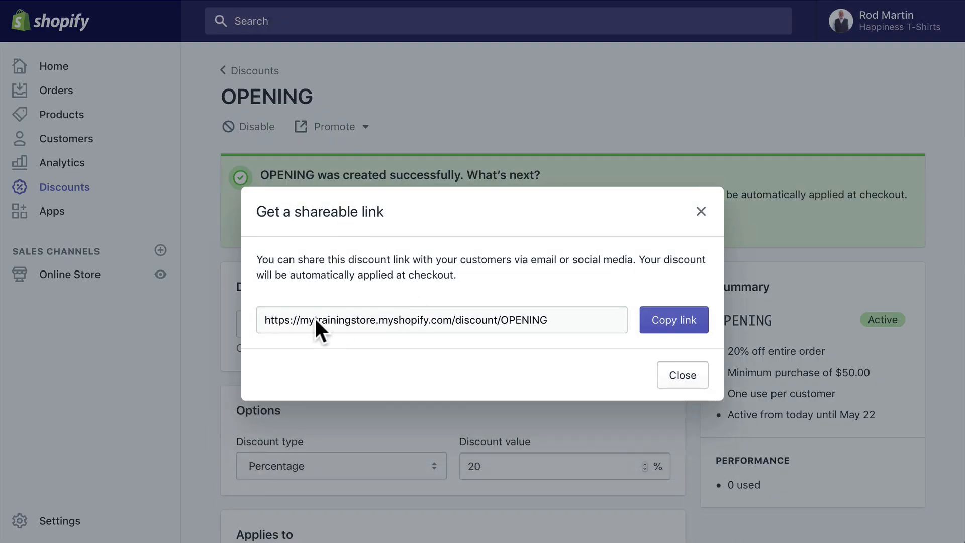
left_click(672, 328)
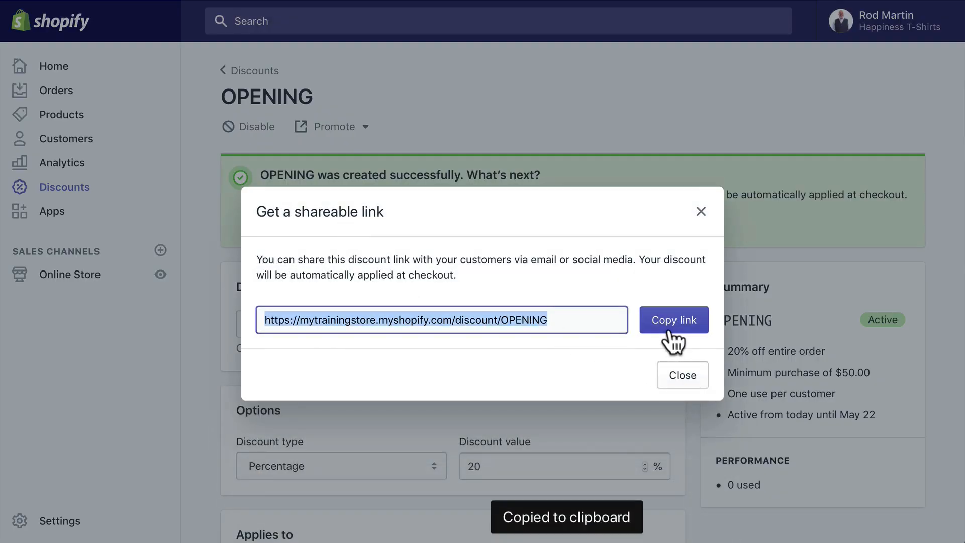
left_click(692, 378)
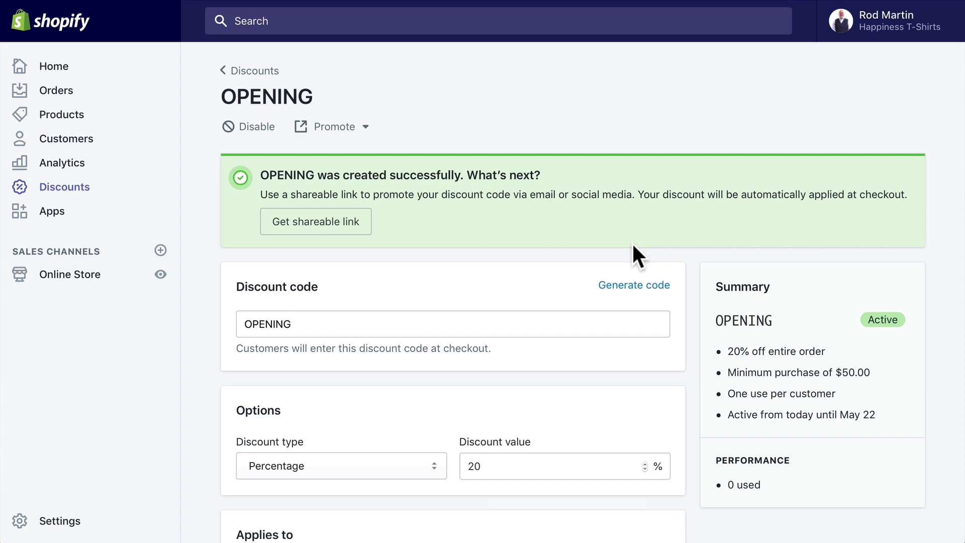
View the Promote options, then go back to the Discounts list.
left_click(365, 127)
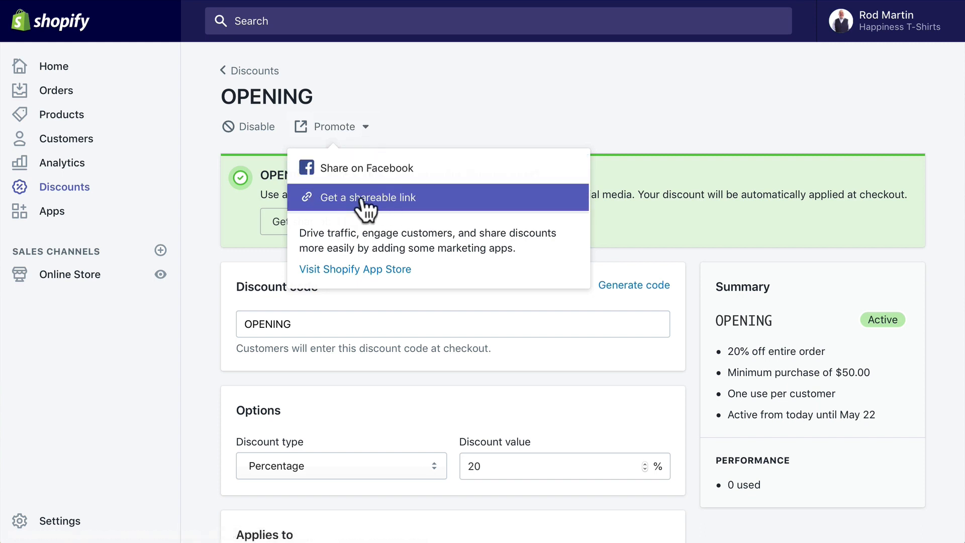
left_click(646, 225)
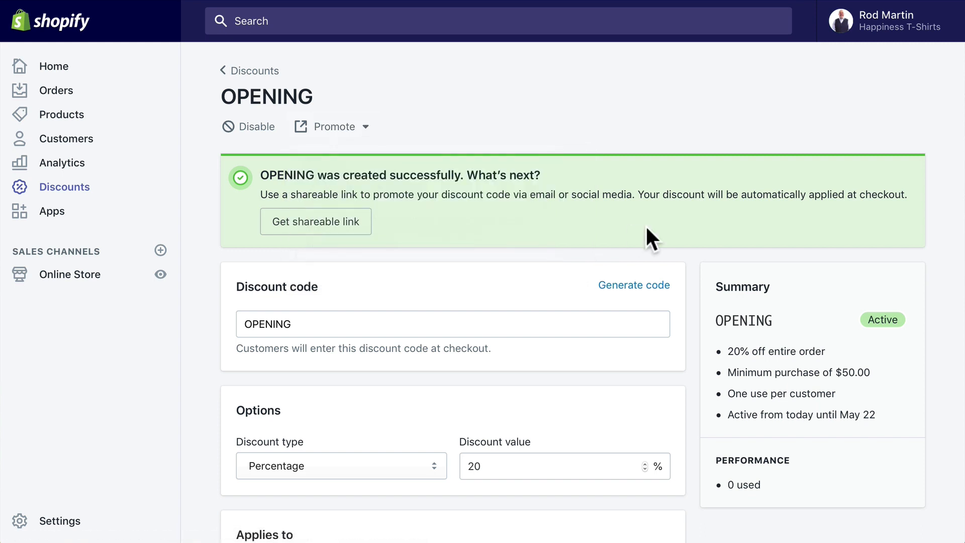
left_click(59, 187)
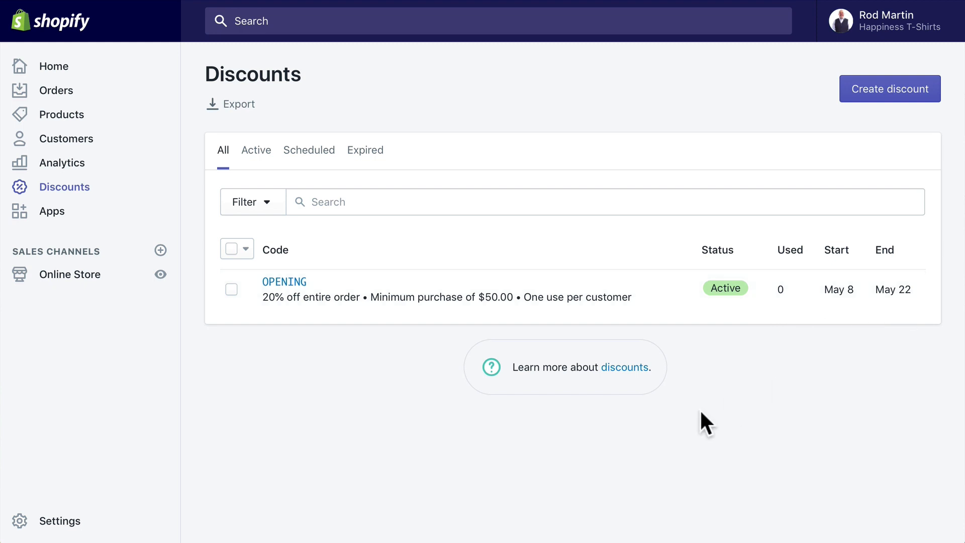
Browse the Active, Scheduled, Expired and All discount tabs, then switch to the storefront cart.
left_click(256, 151)
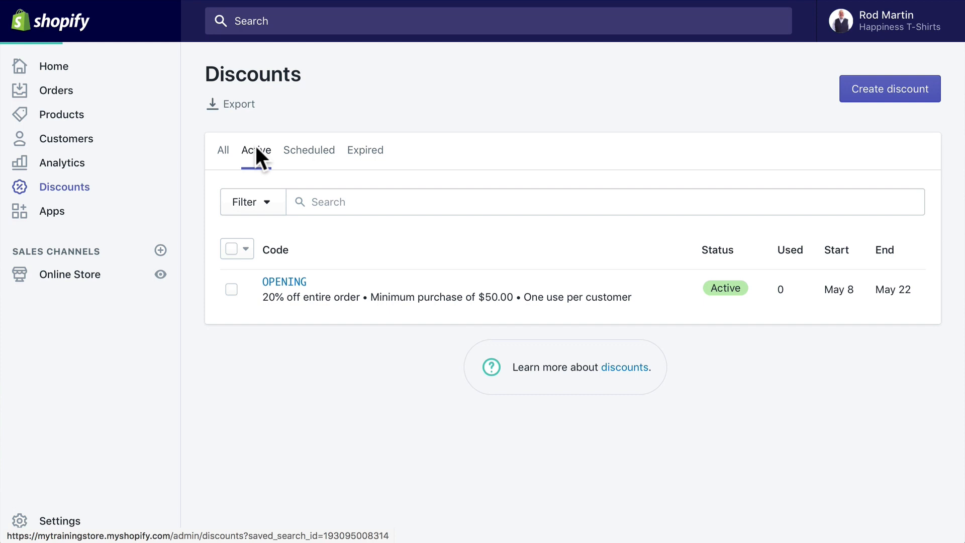
left_click(308, 157)
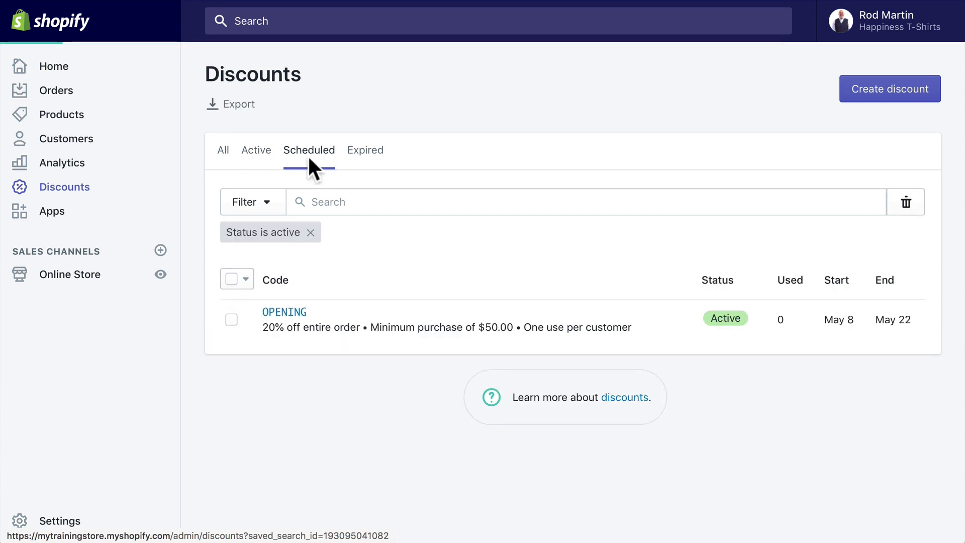
left_click(372, 150)
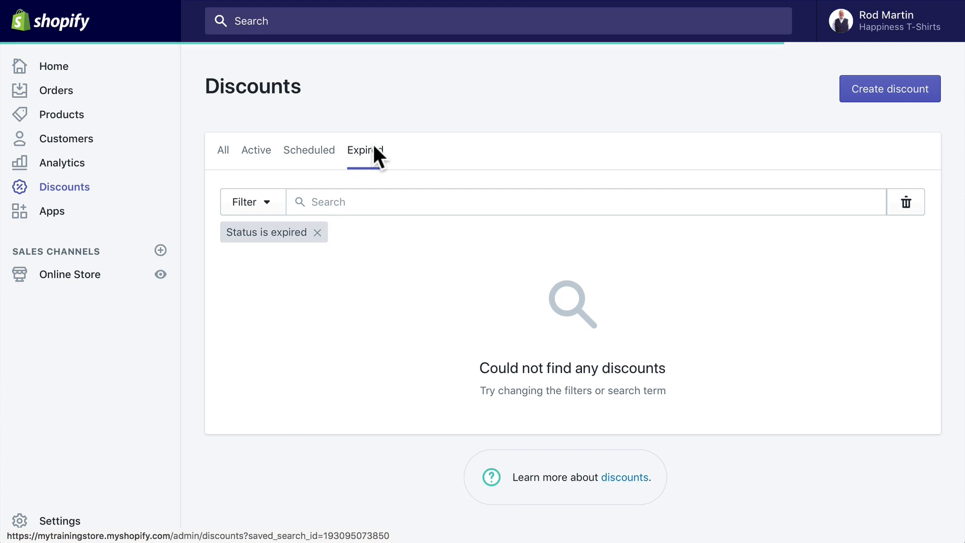
left_click(223, 150)
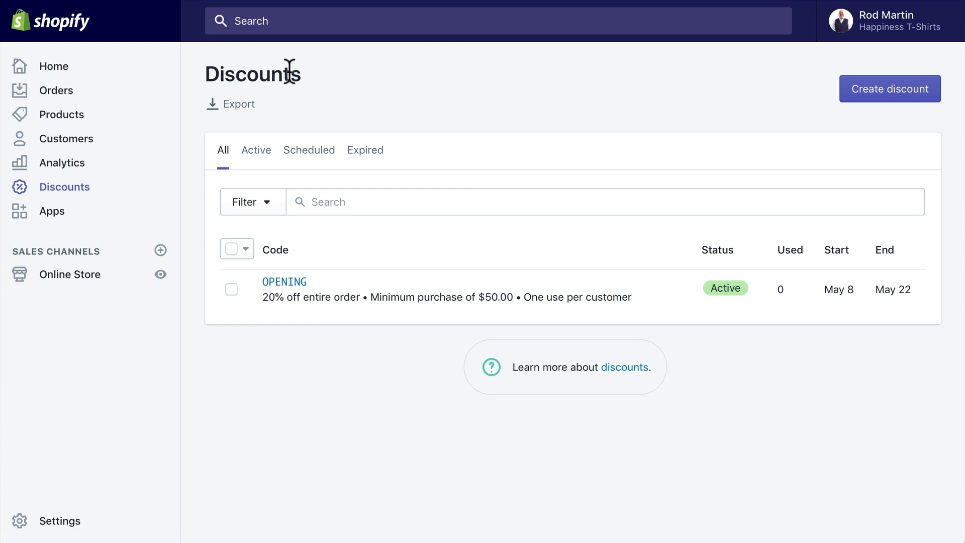
key("ctrl+Tab")
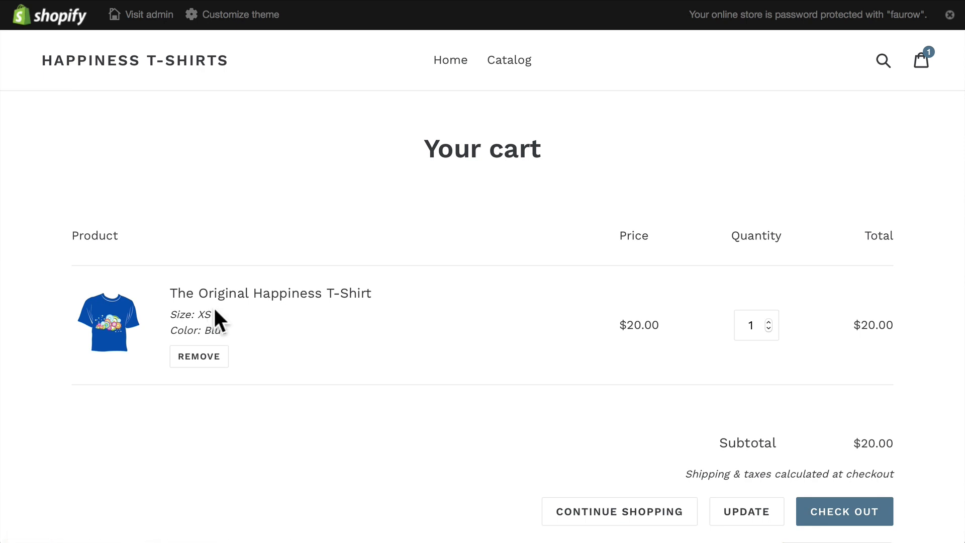
Update the cart to three Original Happiness T-Shirts totalling $60.00.
scroll(226, 330, "down", 2)
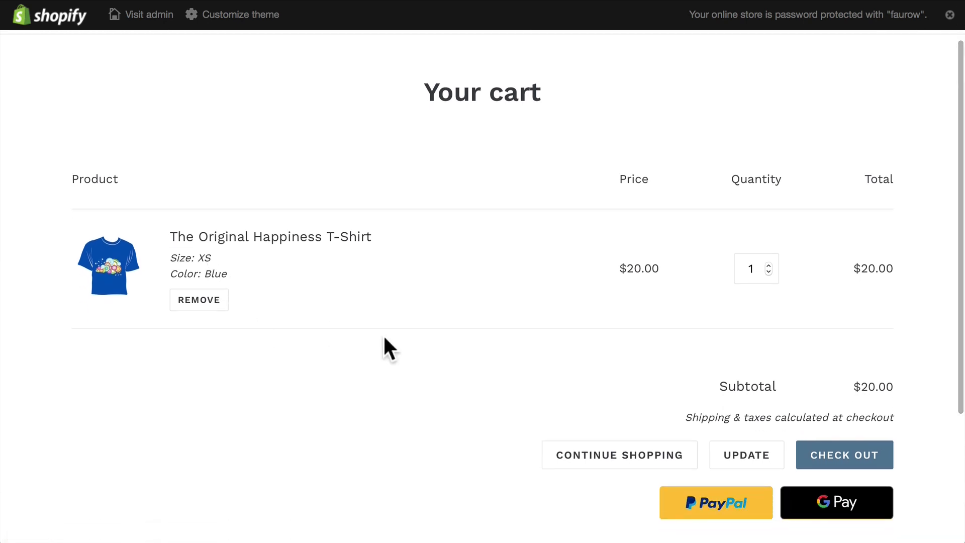
left_click(768, 266)
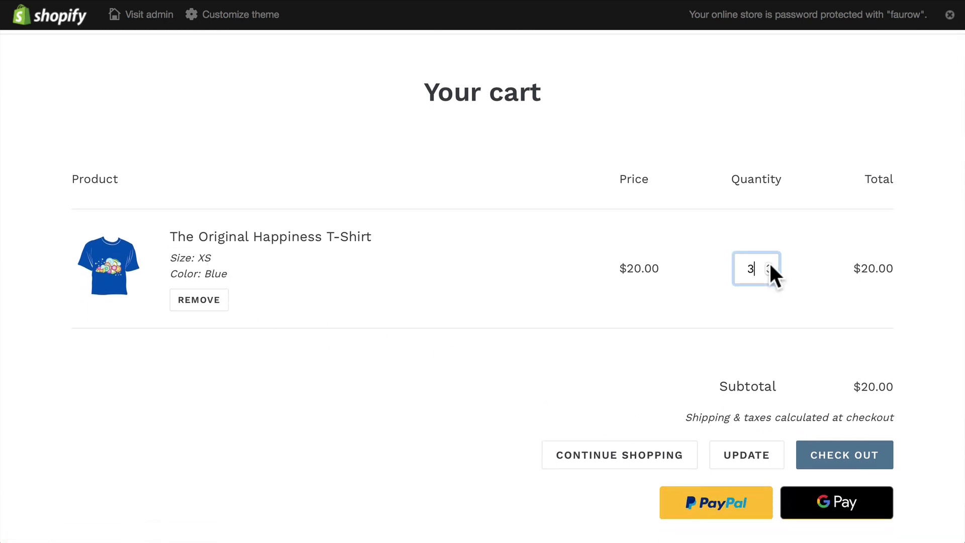
left_click(744, 455)
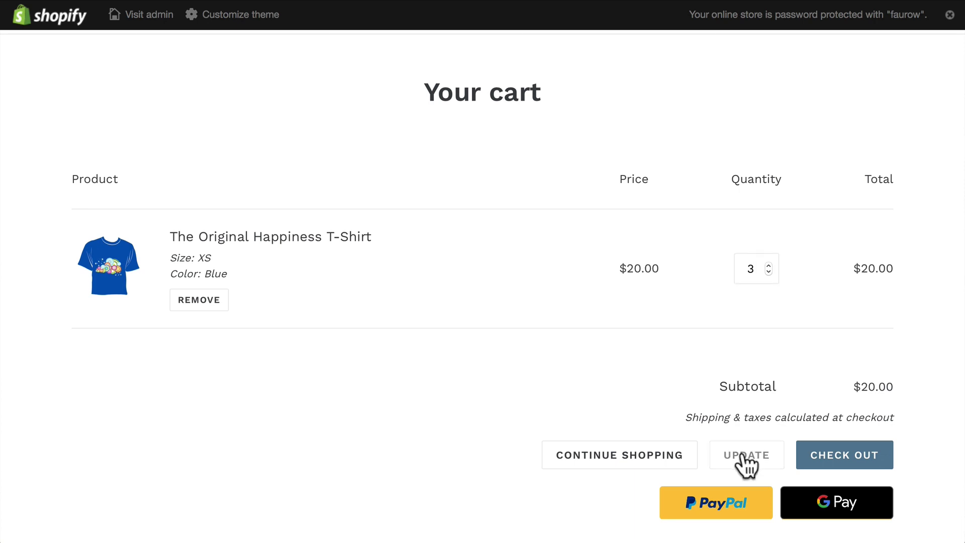
scroll(617, 338, "down", 2)
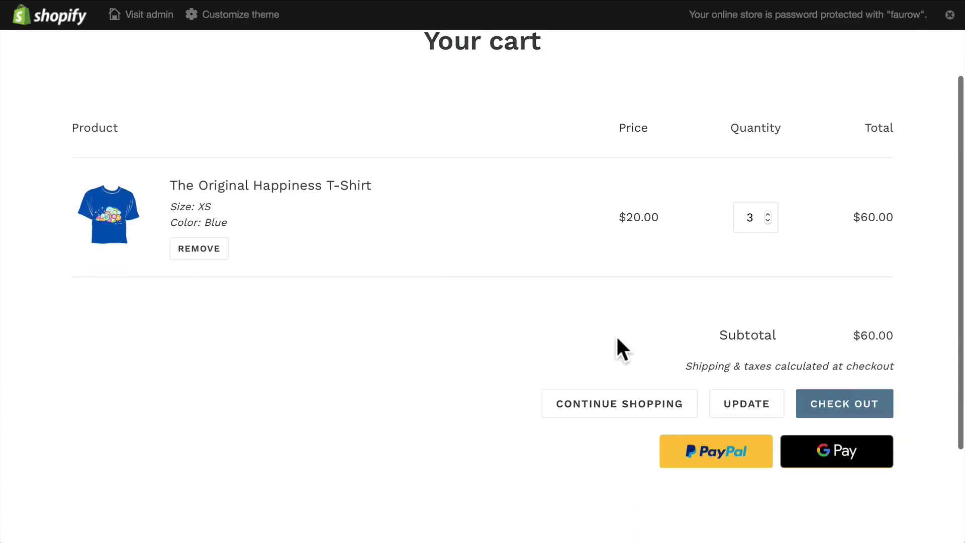
scroll(617, 339, "down", 1)
Check out and apply the discount code 'opening' for $12.00 off, totalling $48.00.
left_click(847, 387)
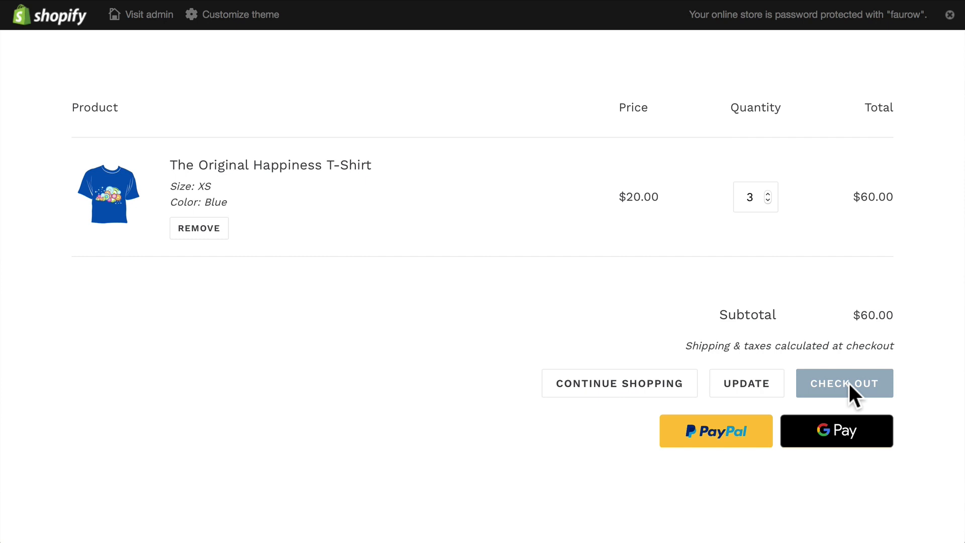
left_click(625, 151)
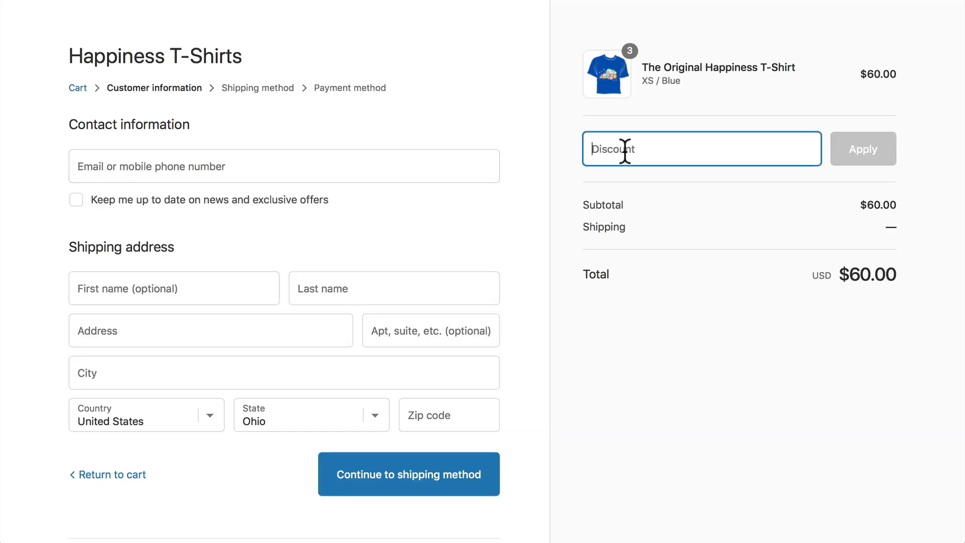
type("op")
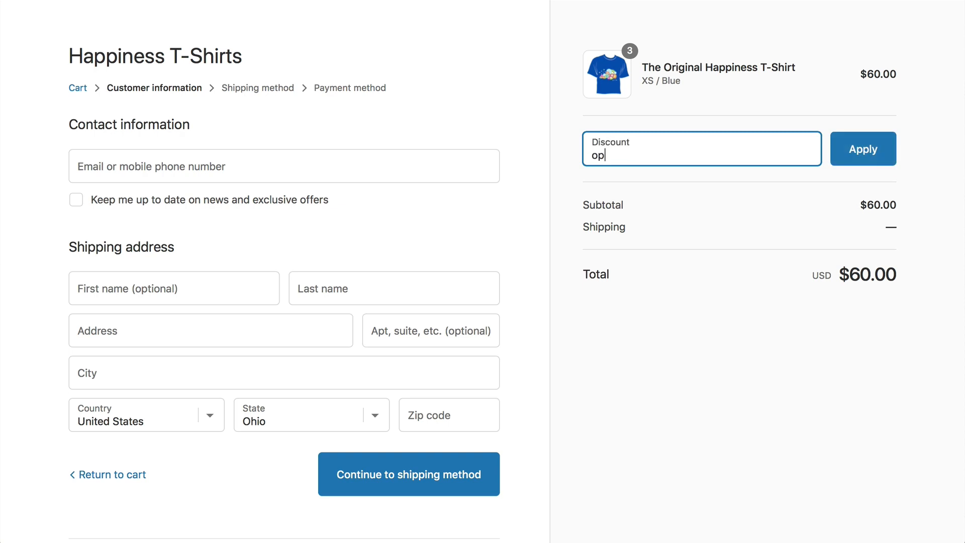
type("ening")
key("Return")
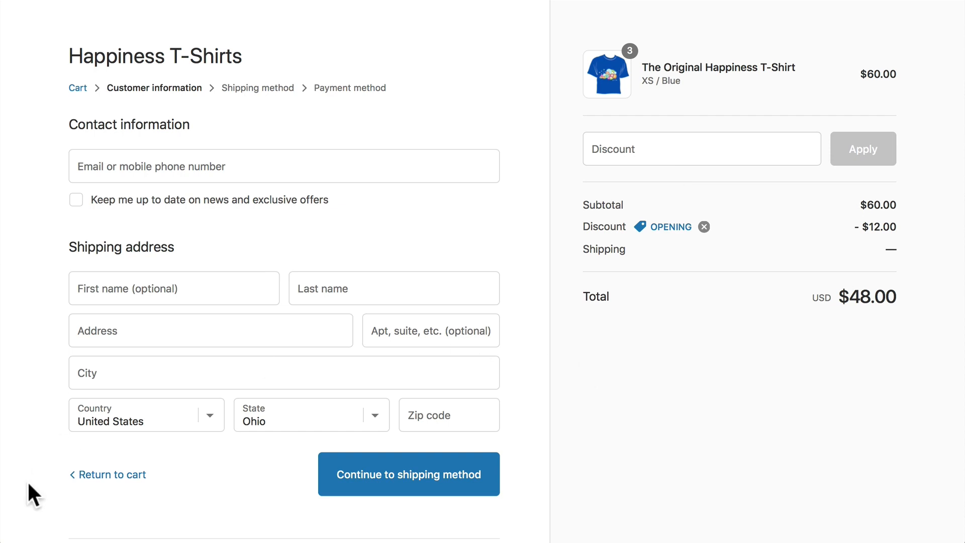
Reduce the cart to two shirts ($40.00), check out, and dismiss the OPENING requirements warning.
left_click(102, 473)
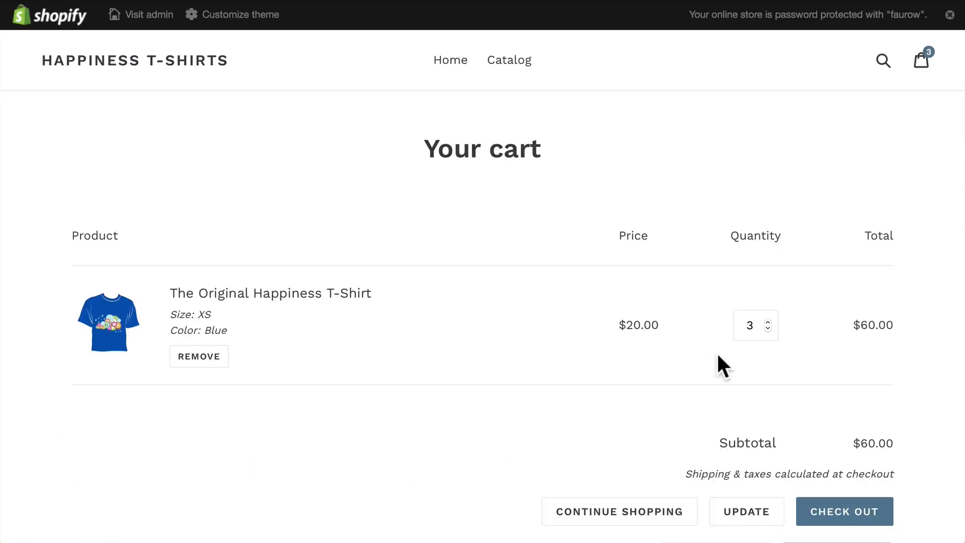
left_click(768, 328)
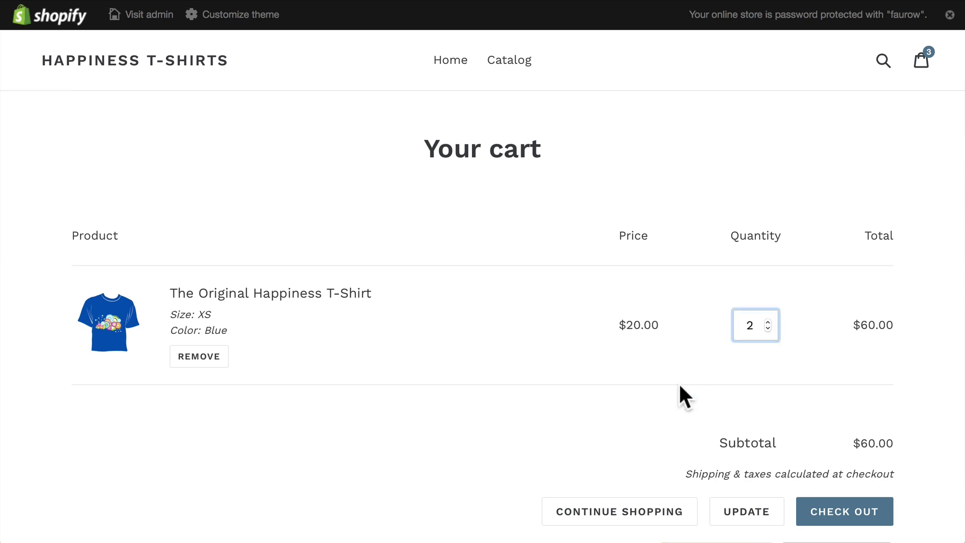
scroll(684, 397, "down", 2)
left_click(747, 421)
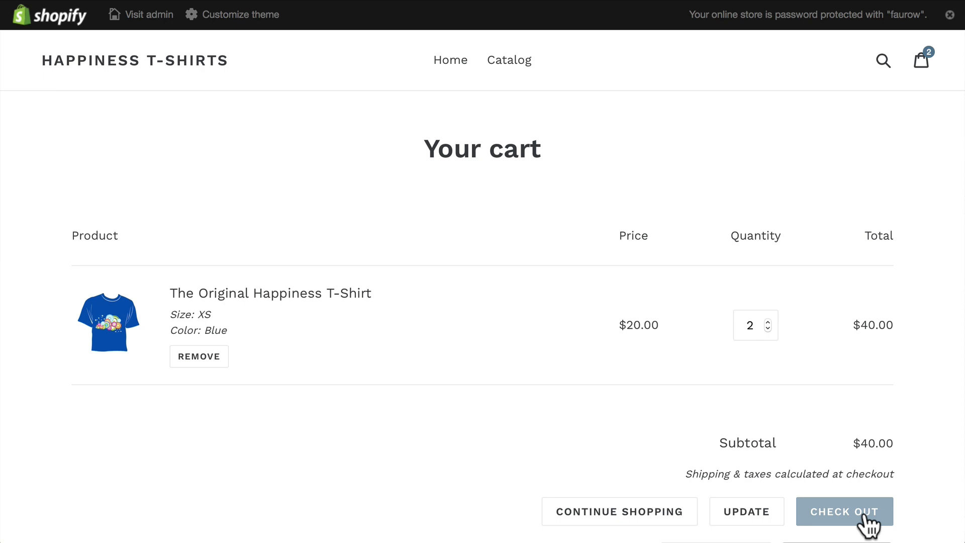
left_click(865, 512)
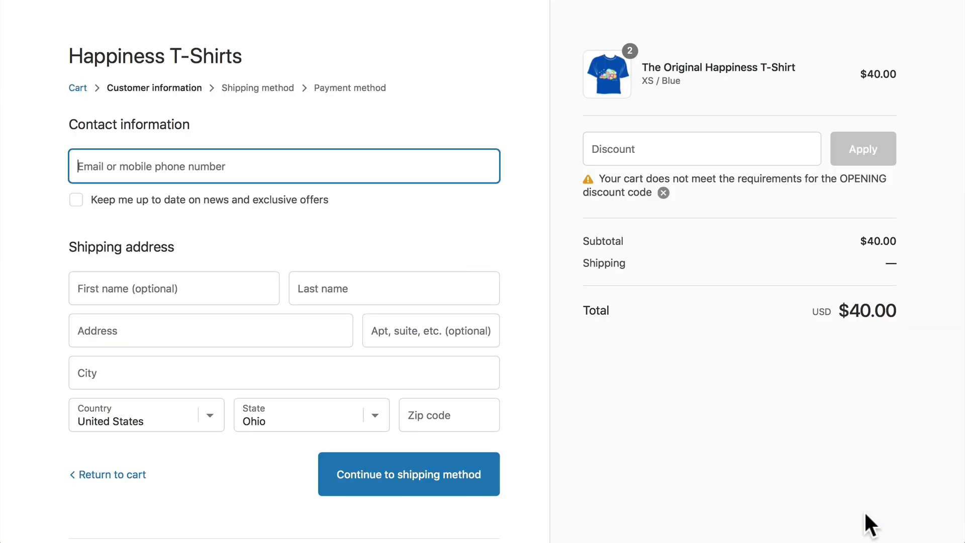
left_click(663, 193)
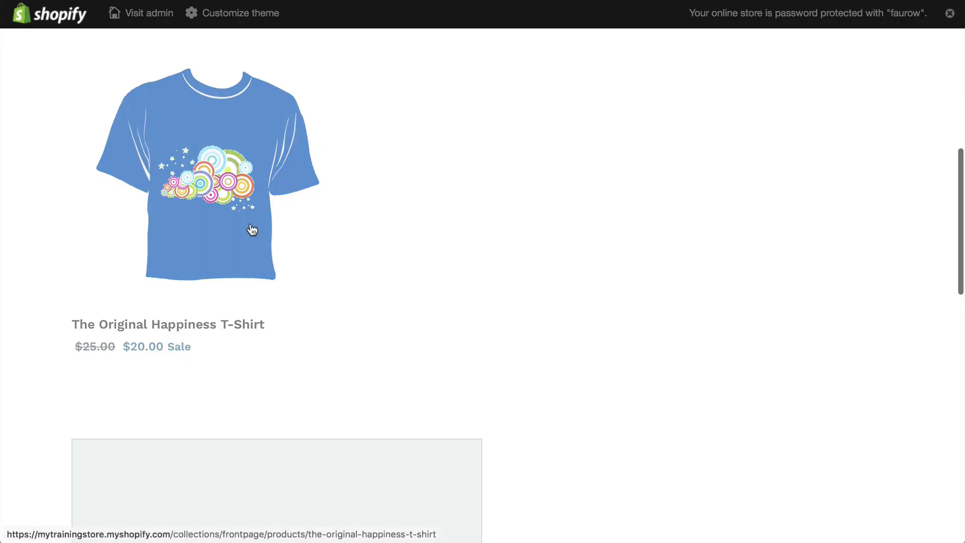
Add a size L blue Original Happiness T-Shirt, raise quantity to 3, and check out at $60.00.
left_click(213, 171)
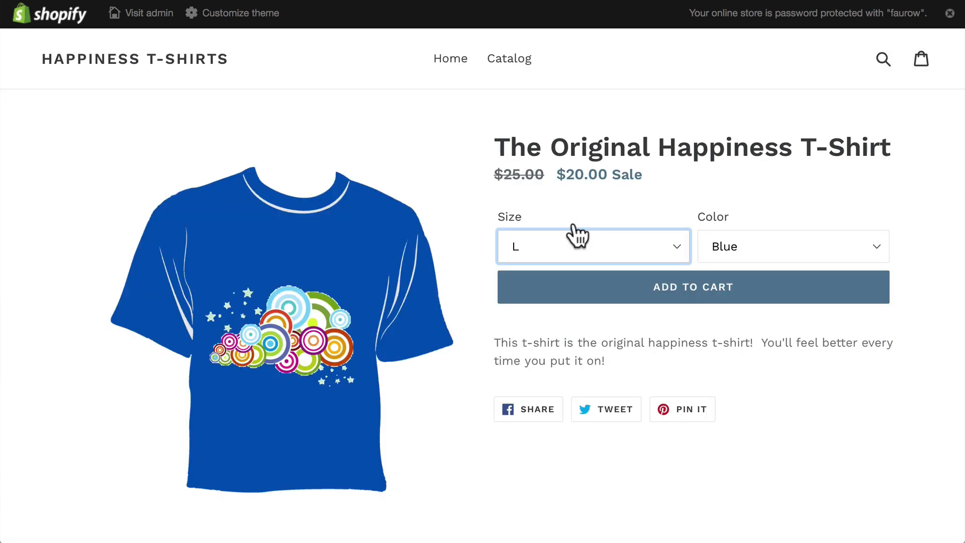
left_click(673, 286)
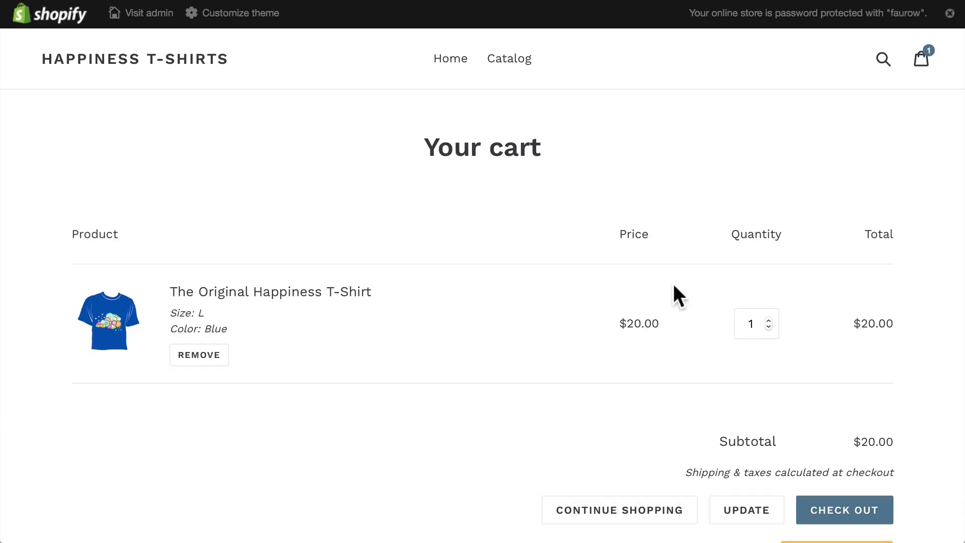
left_click(769, 320)
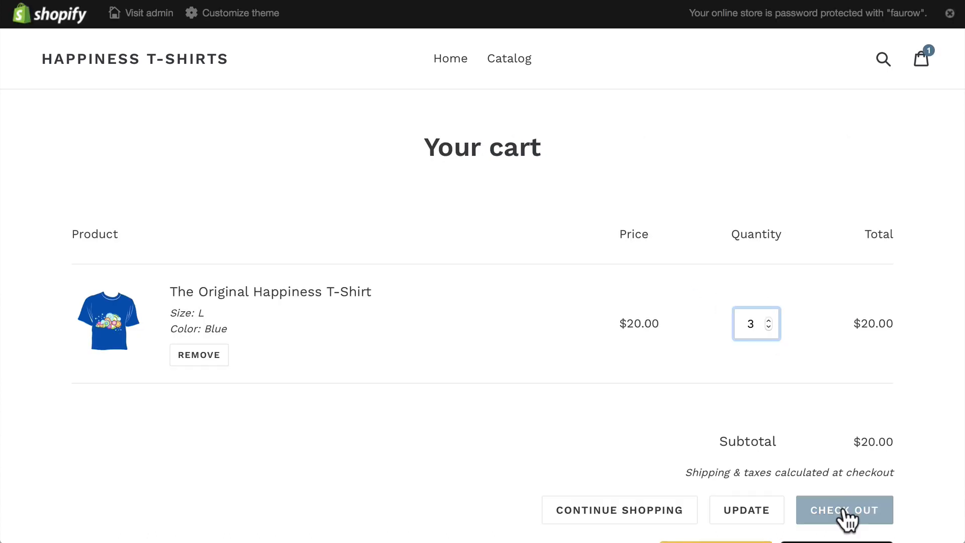
left_click(754, 506)
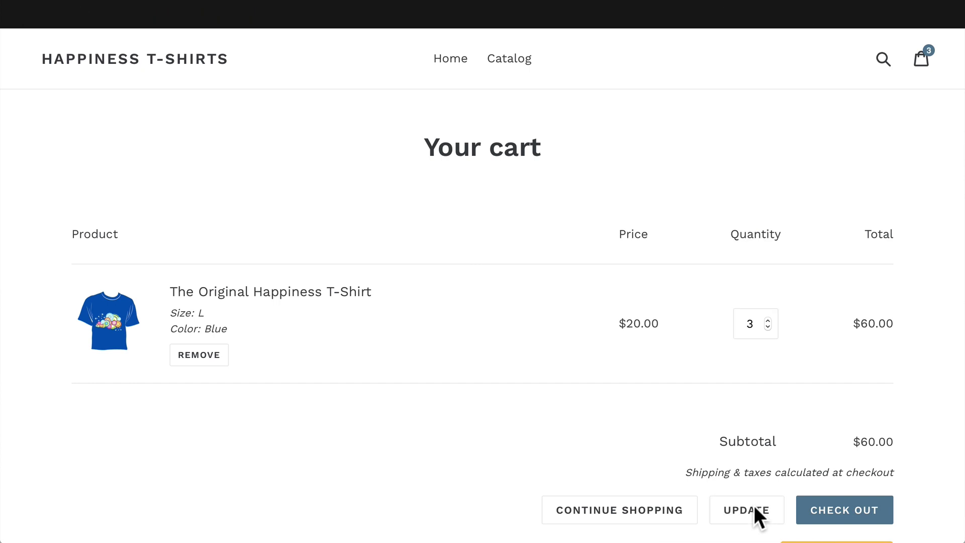
left_click(830, 505)
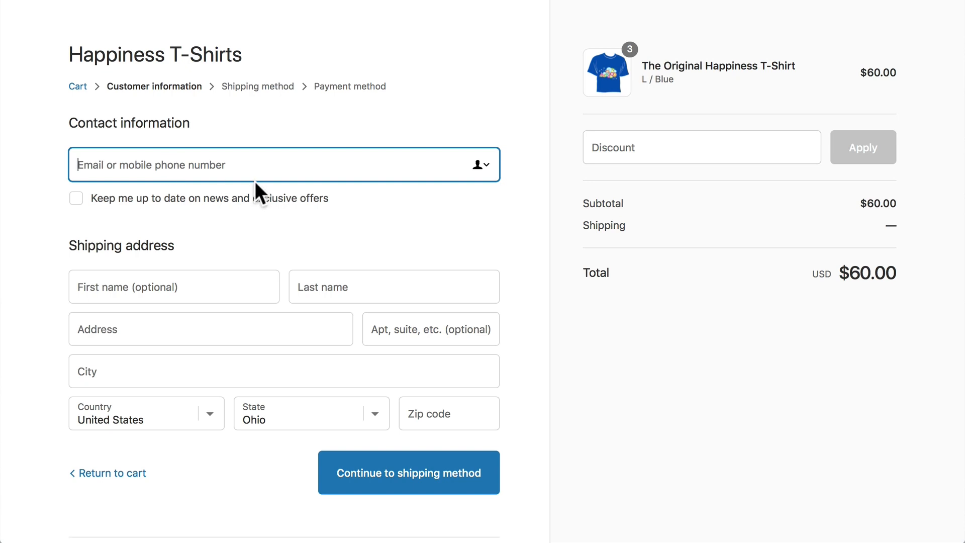
Enter the customer's e-mail, opt in to news and offers, and fill in last name and street address.
type("[blurred]")
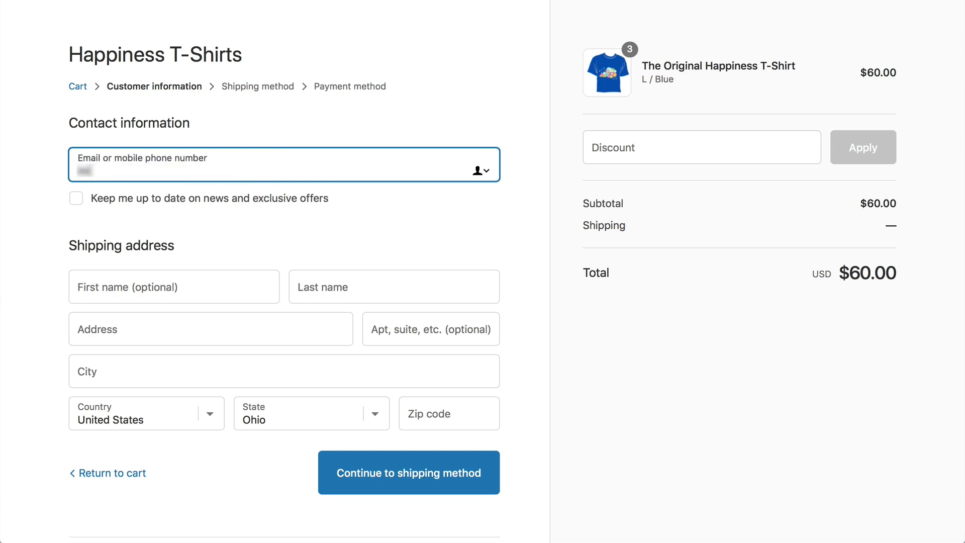
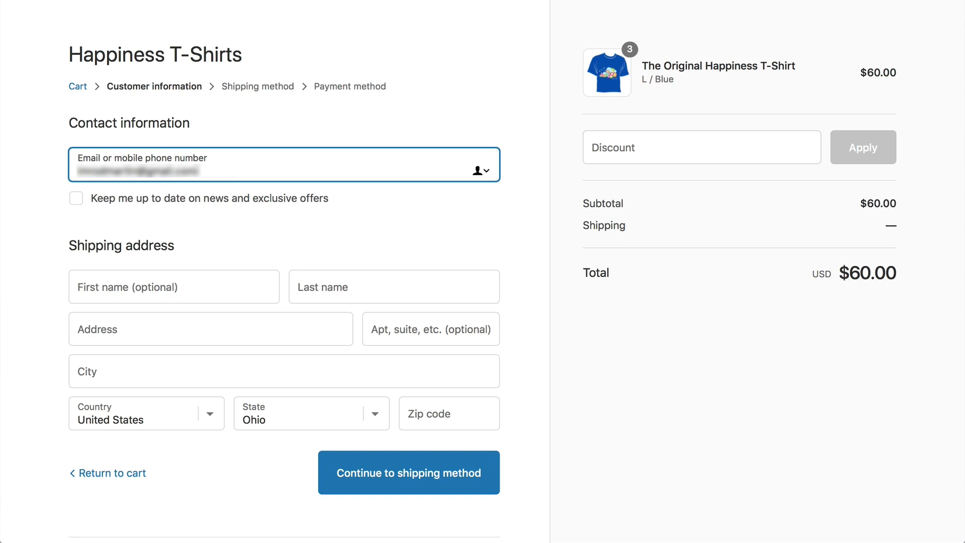
left_click(75, 199)
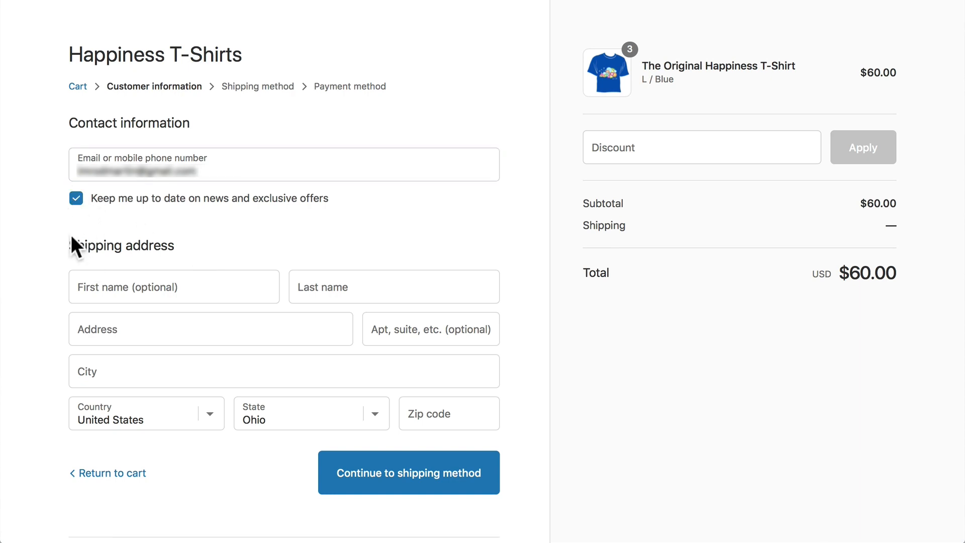
left_click(328, 296)
type("Martin")
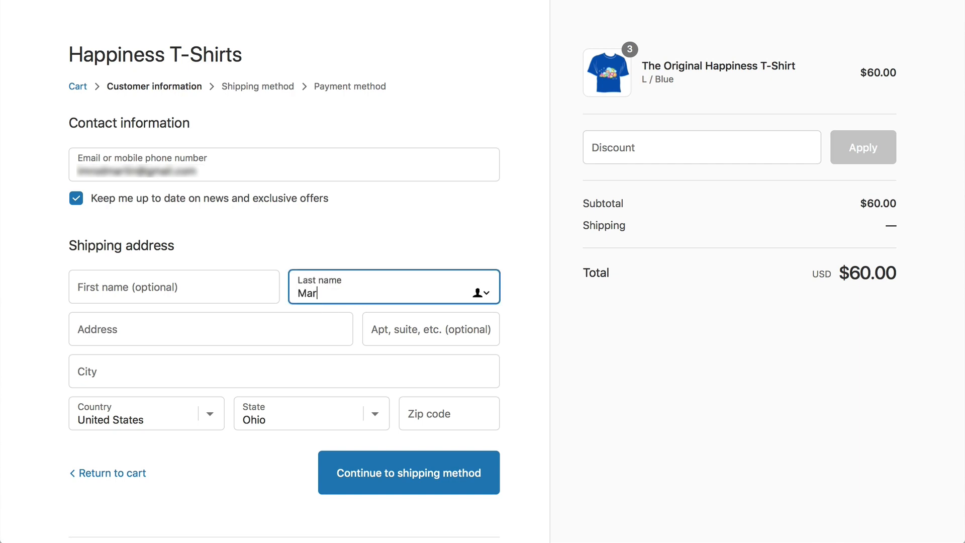
key("Tab")
type("555")
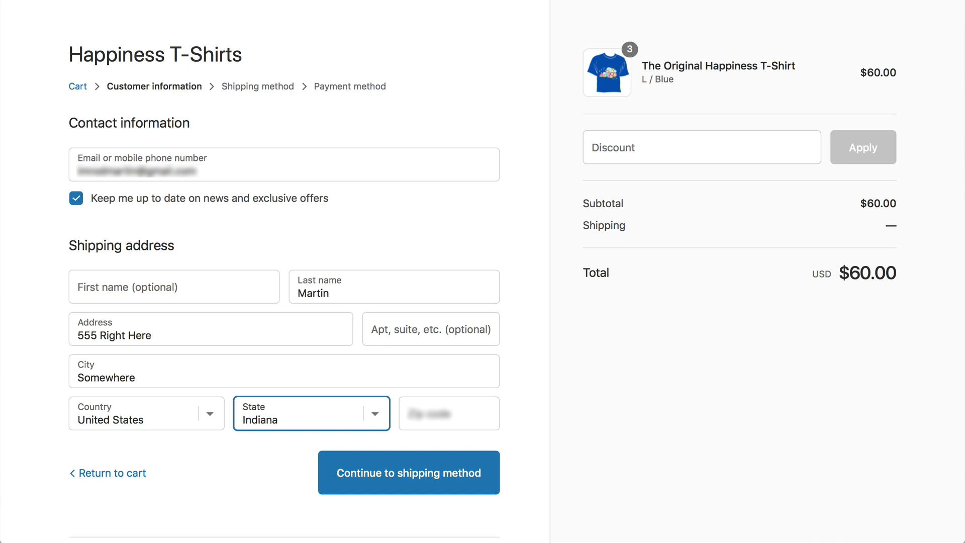
Enter the shipping zip code so $4.20 tax is added, bringing the total to $64.20.
left_click(448, 405)
type("47016")
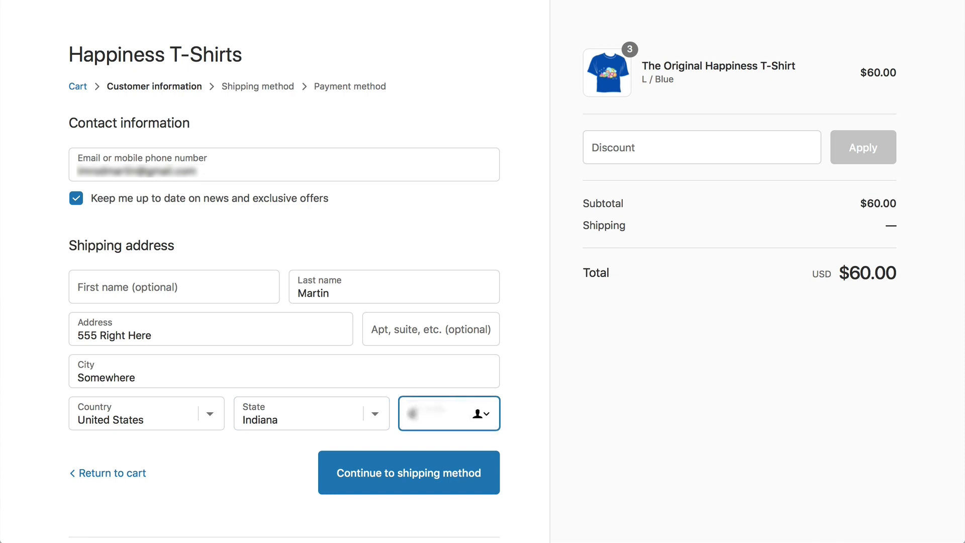
left_click(632, 409)
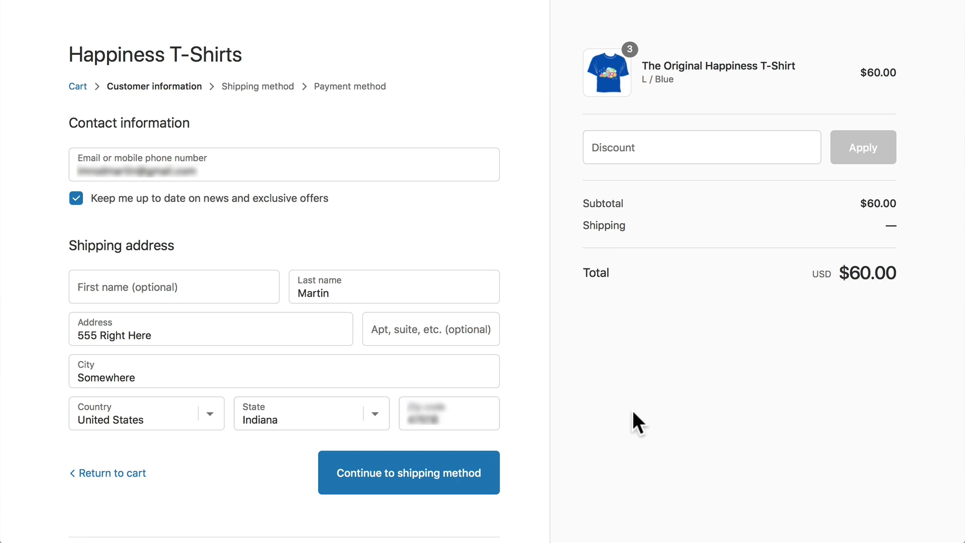
left_click(631, 146)
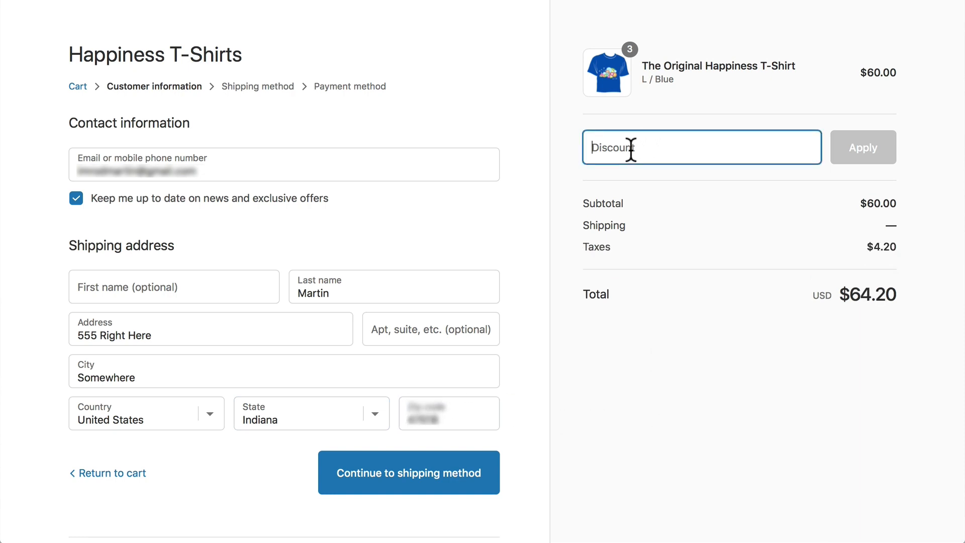
Apply the 'opening' code for $12.00 off and continue to the shipping method step.
type("opening")
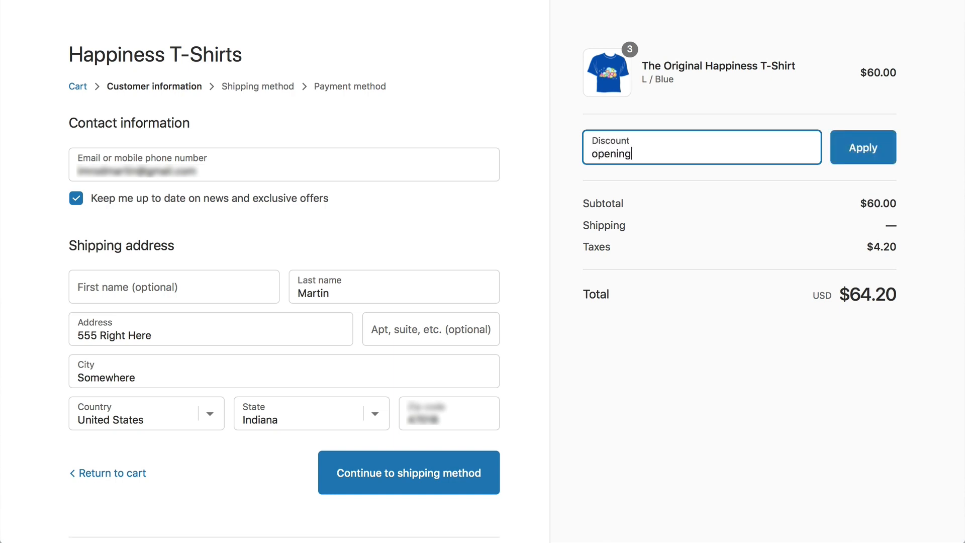
key("Return")
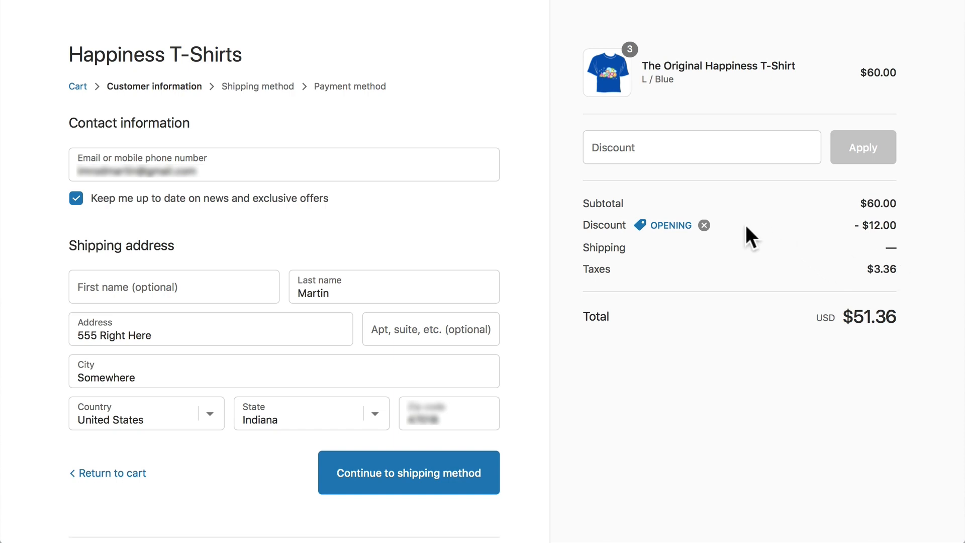
left_click(421, 466)
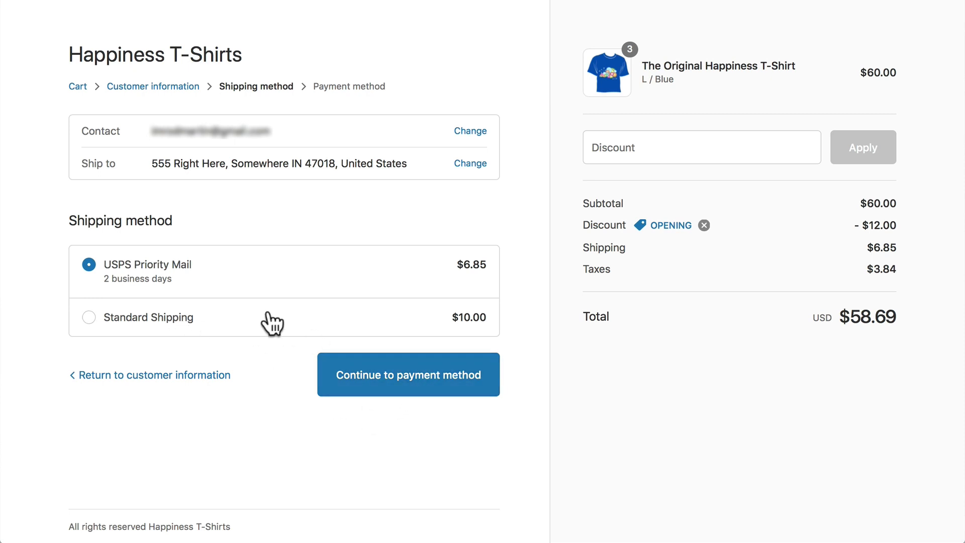
At the payment step, fill in the test card details with security code 333.
left_click(397, 378)
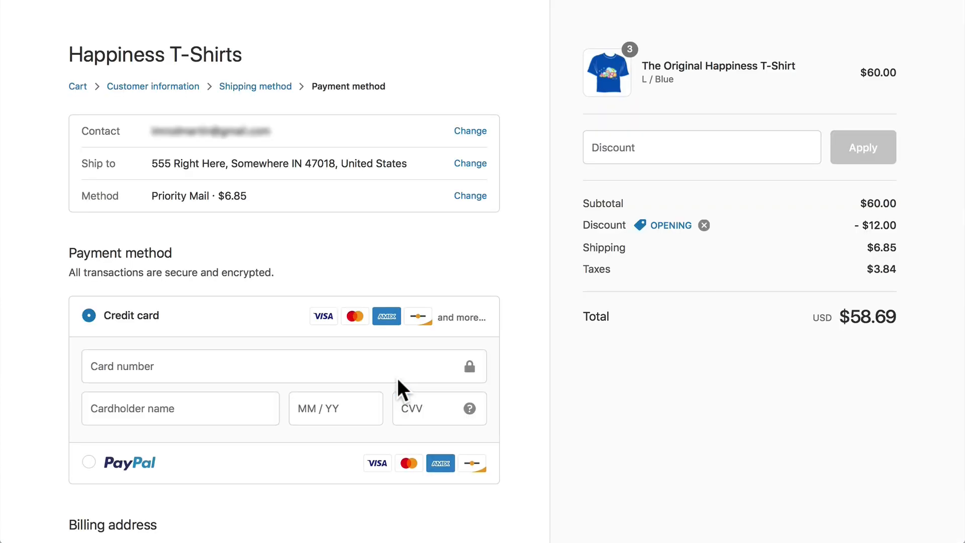
left_click(217, 359)
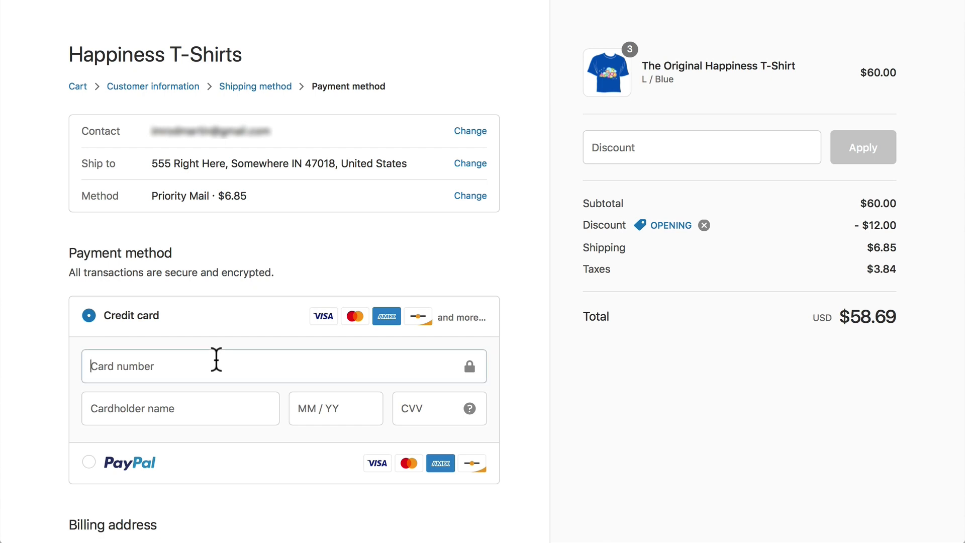
left_click(95, 394)
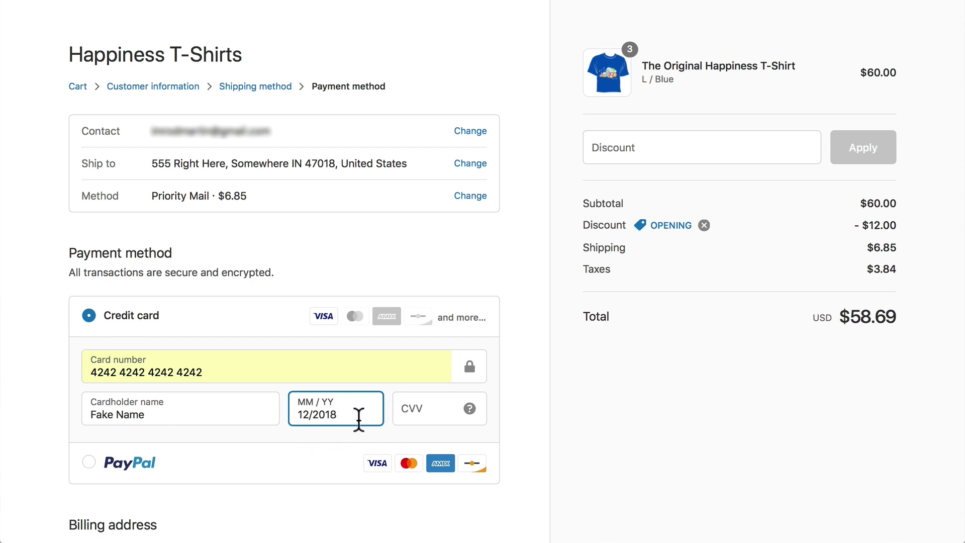
left_click(415, 410)
type("333")
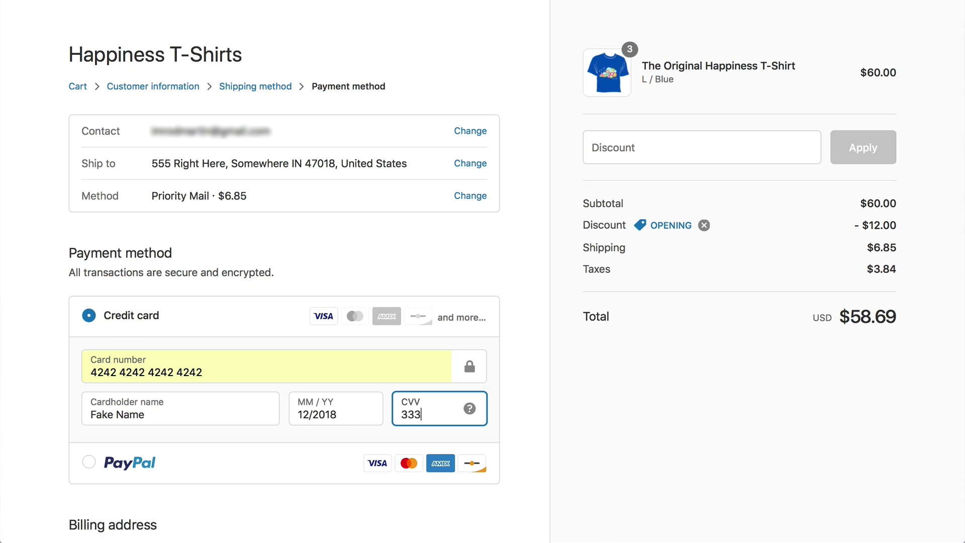
left_click(579, 425)
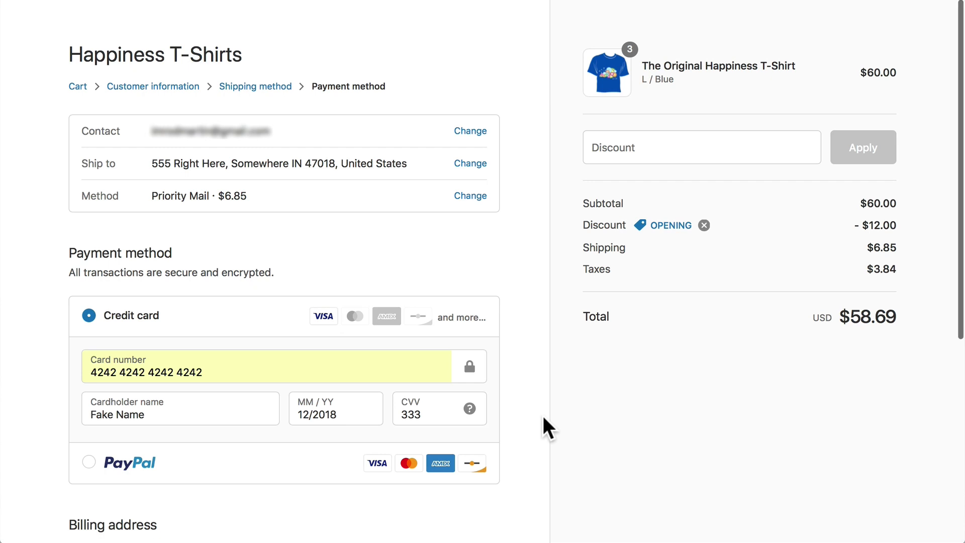
Toggle 'Save my information' on and back off, then complete the order.
scroll(542, 415, "down", 6)
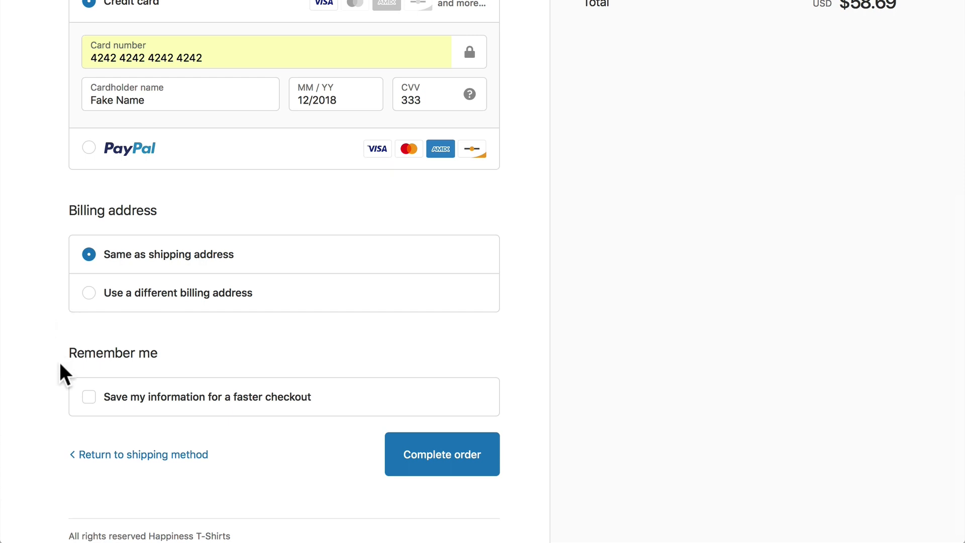
left_click(89, 398)
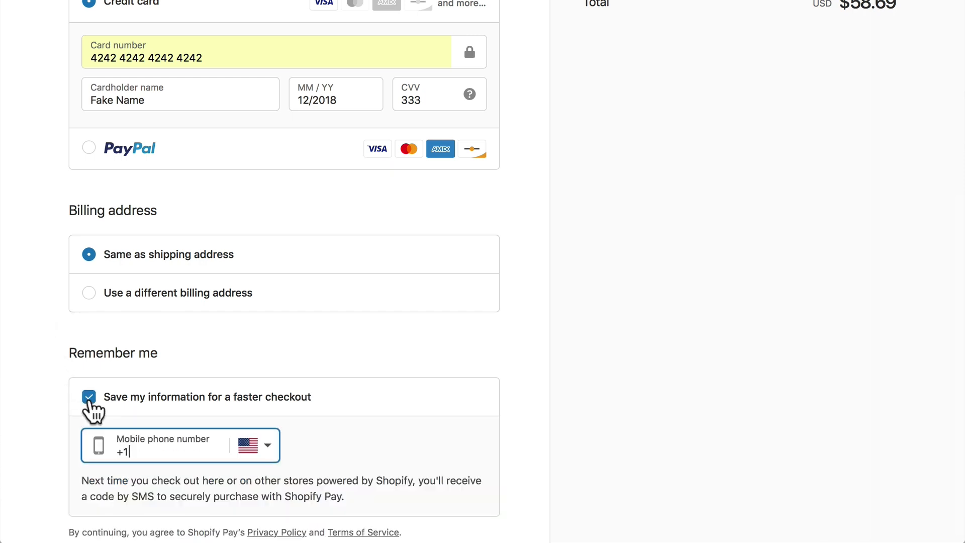
scroll(62, 398, "down", 3)
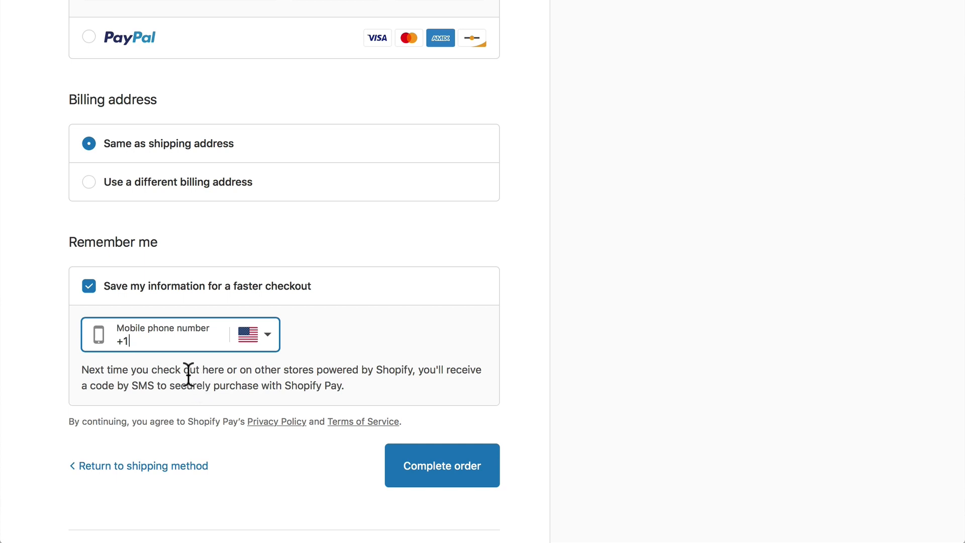
left_click(89, 287)
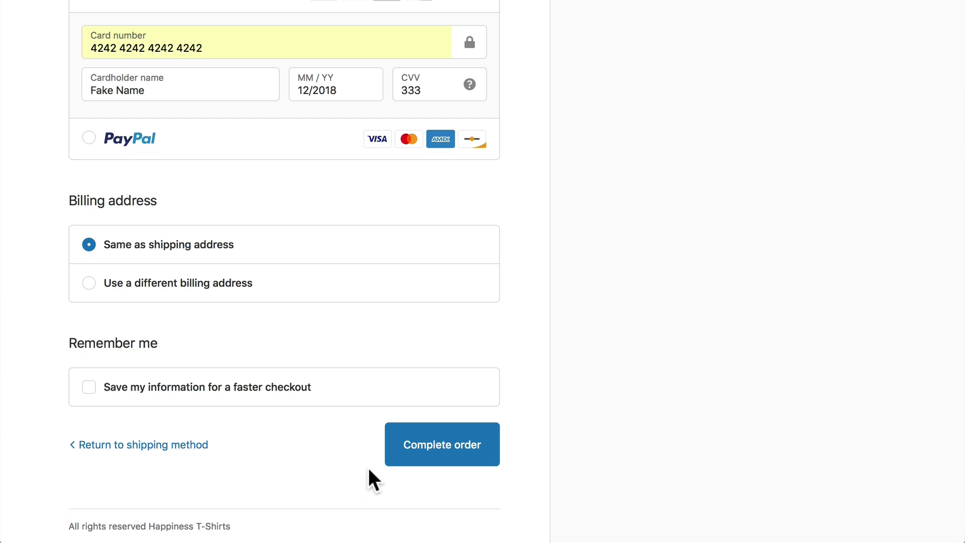
left_click(449, 444)
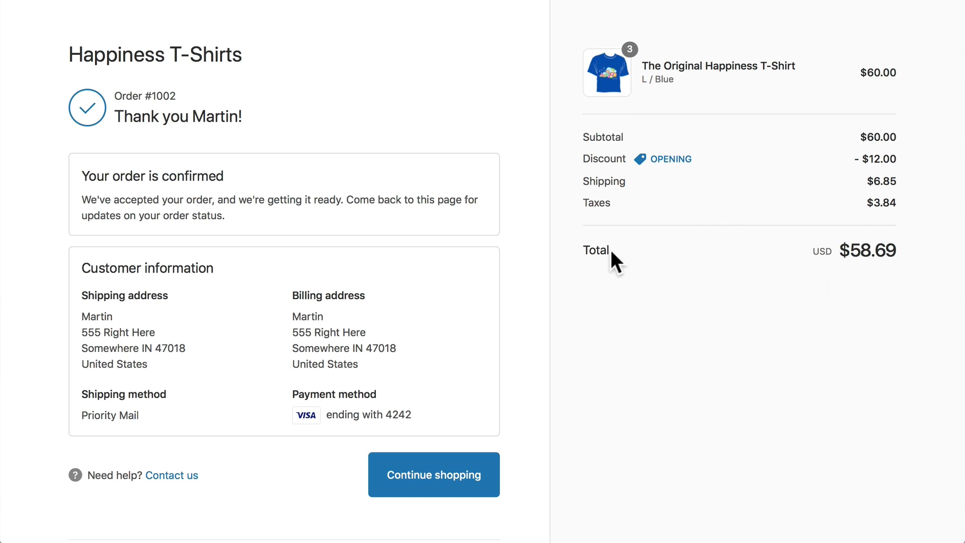
Scroll through the order #1002 confirmation and new-order notification emails for $58.69.
scroll(611, 251, "down", 1)
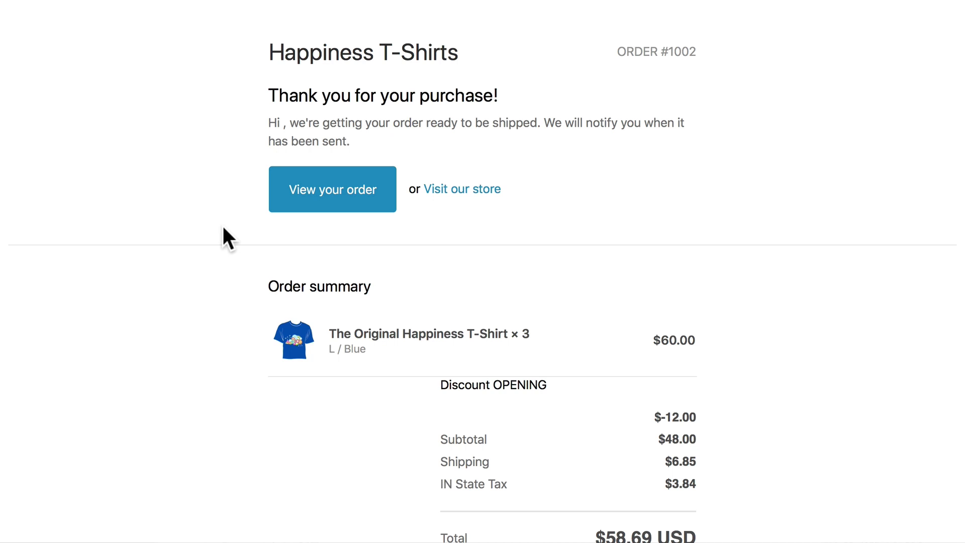
scroll(223, 227, "down", 5)
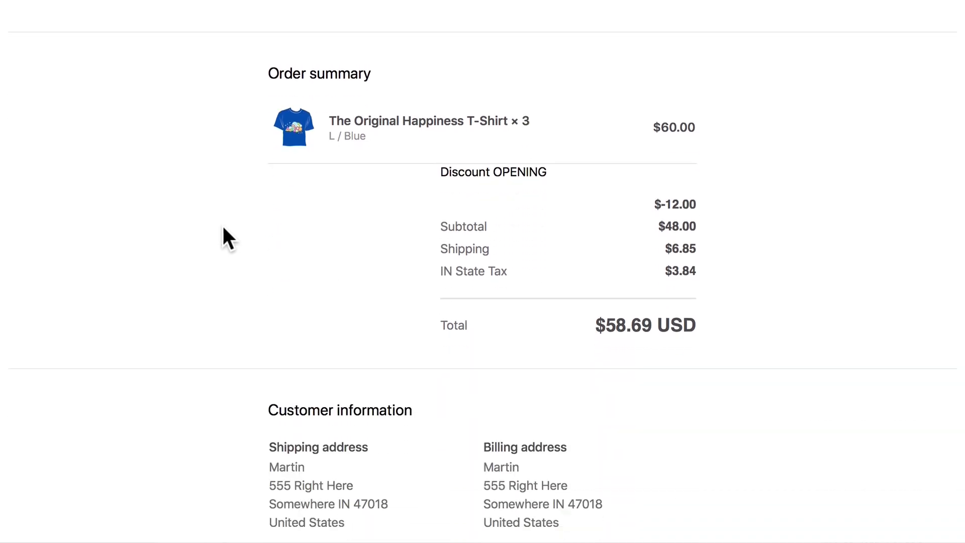
scroll(223, 227, "down", 1)
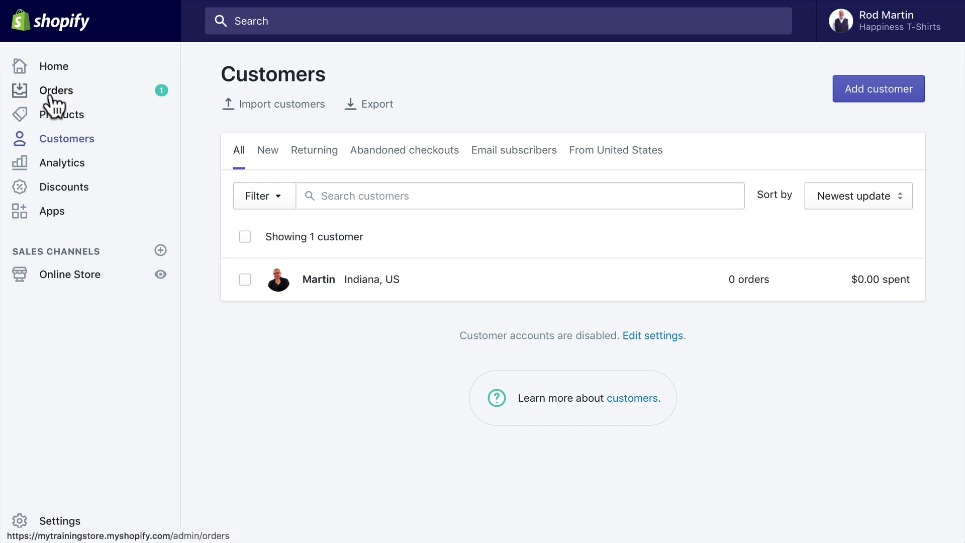
Go from Orders to Customers and open the newest Indiana customer's profile.
left_click(50, 89)
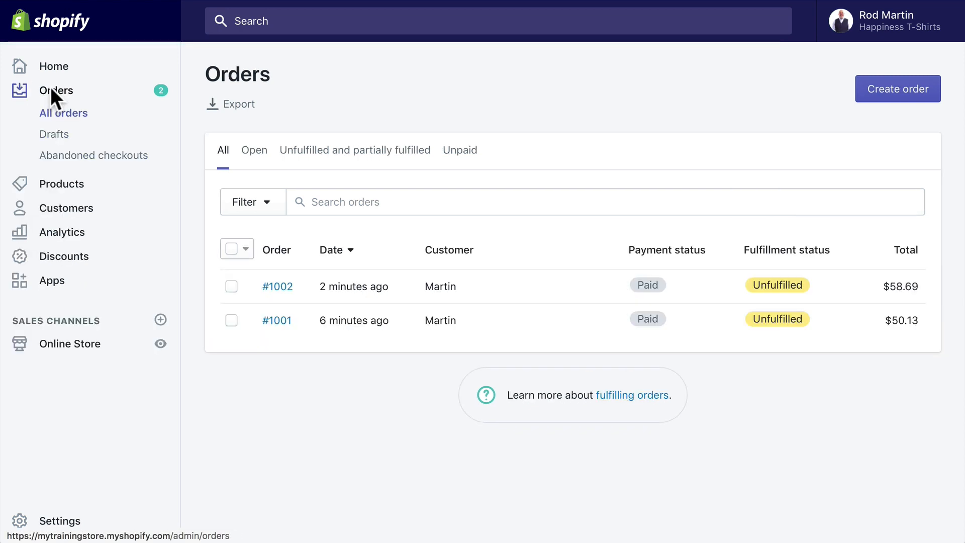
left_click(535, 308)
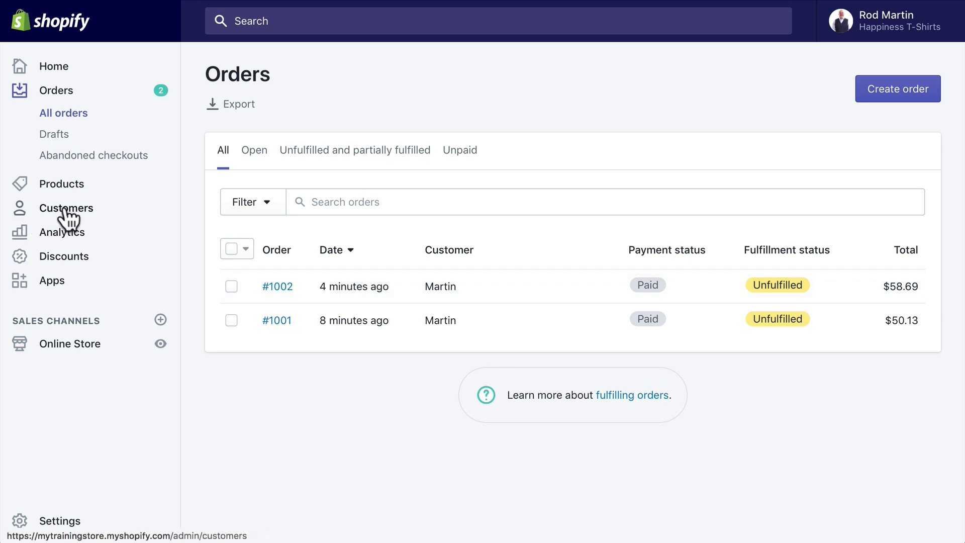
left_click(9, 190)
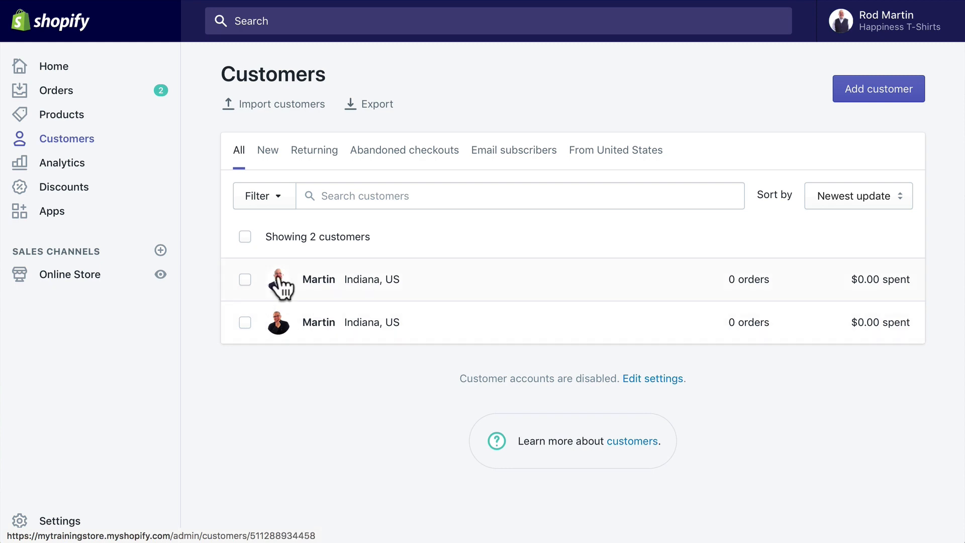
left_click(318, 280)
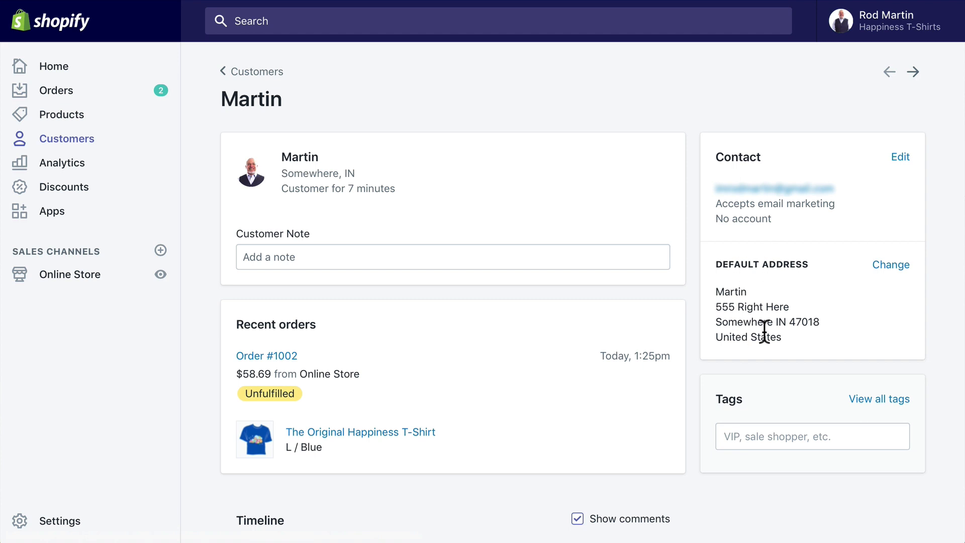
Post a smile emoji comment on the Indiana customer's timeline above the order #1002 events.
scroll(764, 332, "down", 7)
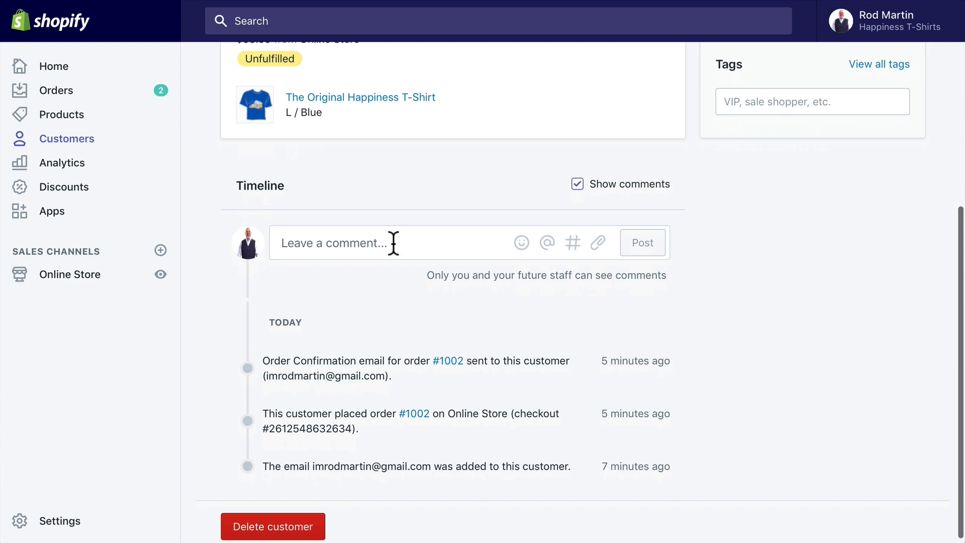
scroll(393, 243, "down", 1)
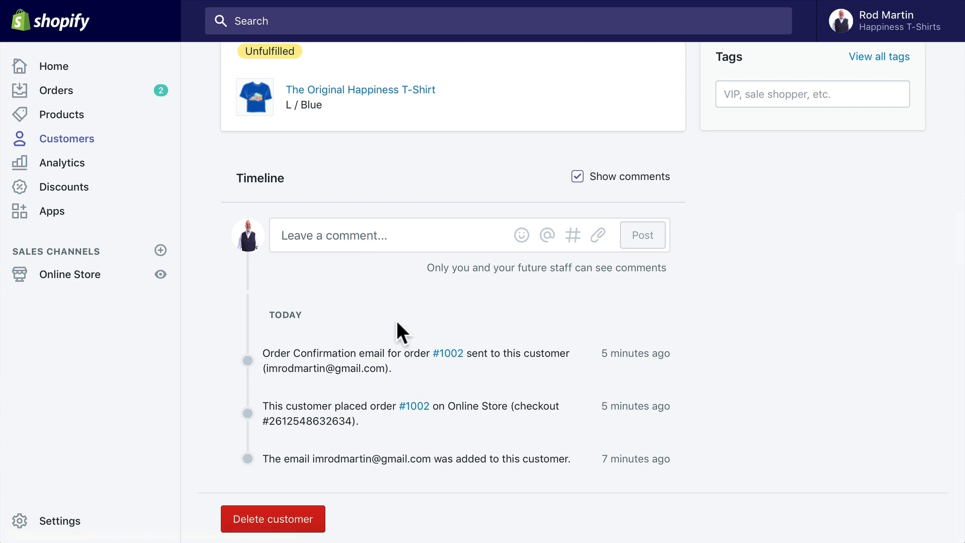
left_click(522, 236)
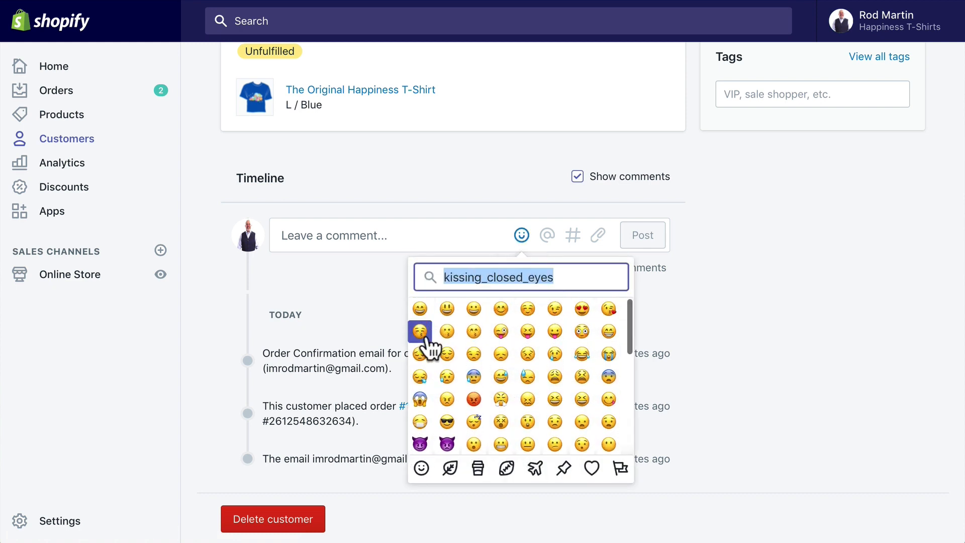
scroll(420, 317, "up", 1)
left_click(420, 316)
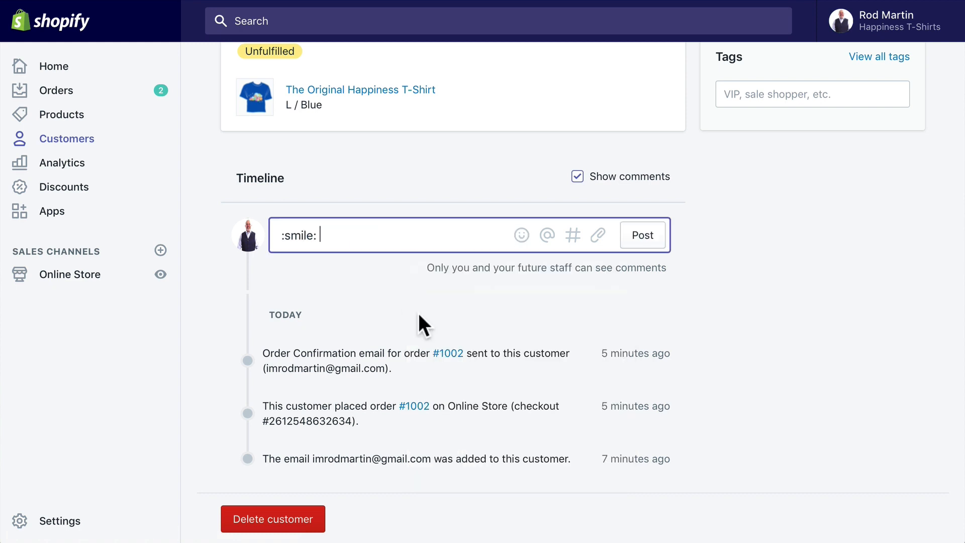
left_click(645, 239)
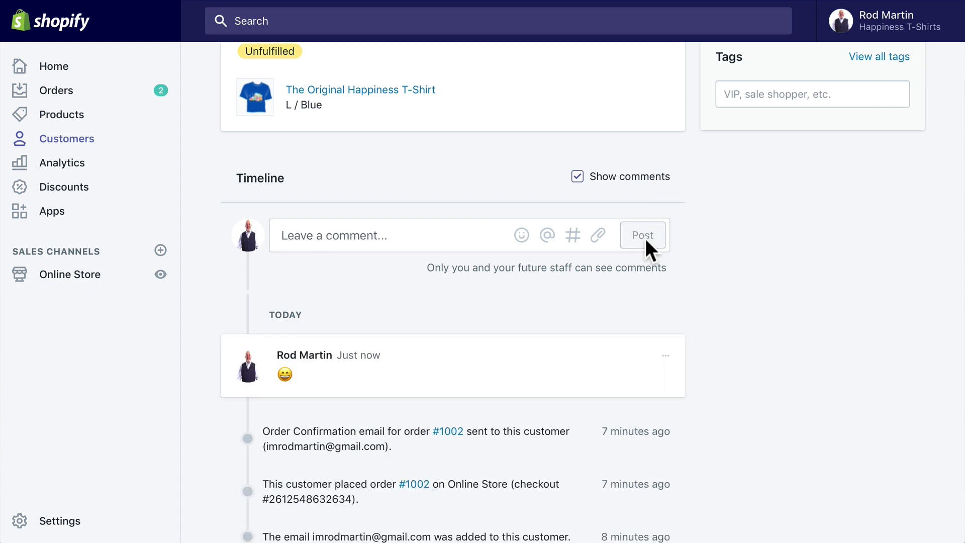
scroll(571, 337, "down", 2)
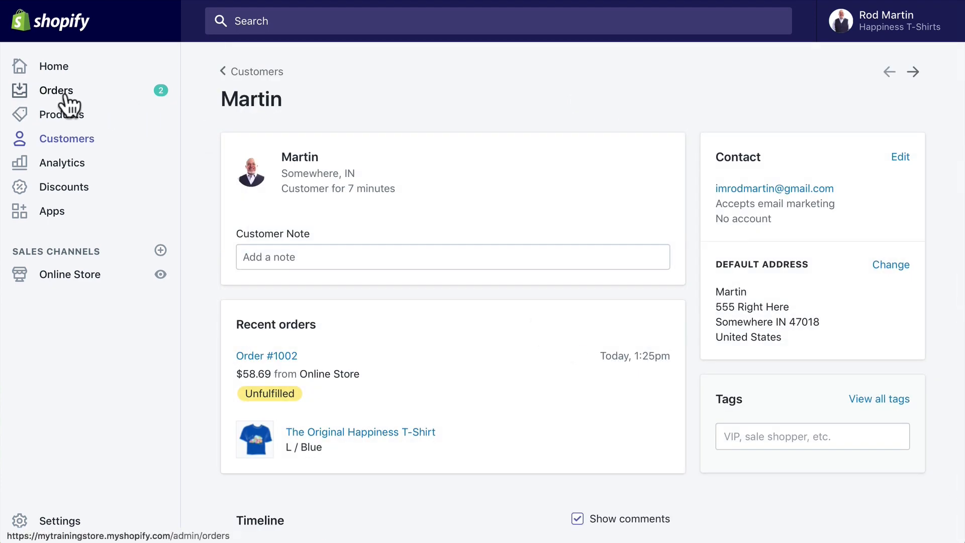
Start fulfilling order #1002's three T-shirts and review the USPS Priority Mail $6.85 label options.
left_click(60, 90)
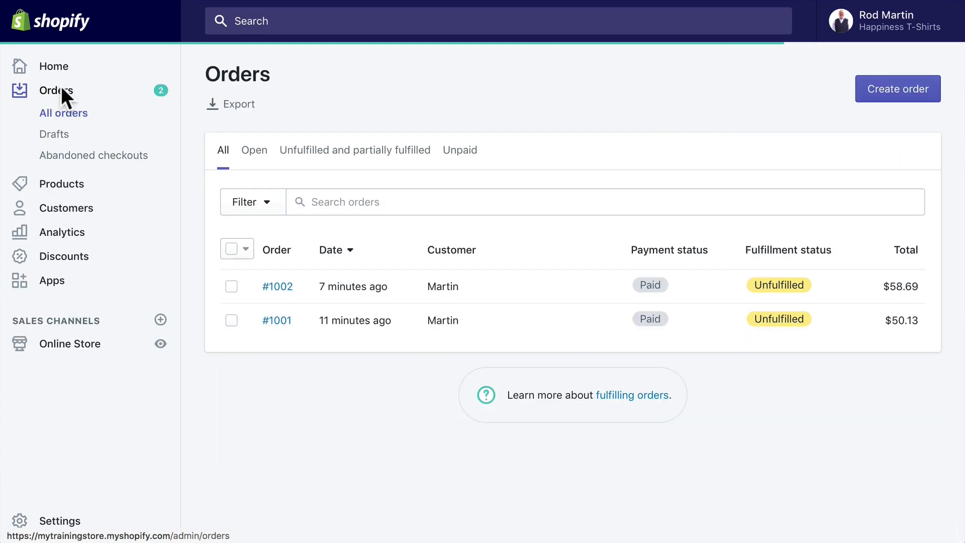
left_click(779, 293)
scroll(775, 281, "down", 10)
scroll(775, 282, "down", 1)
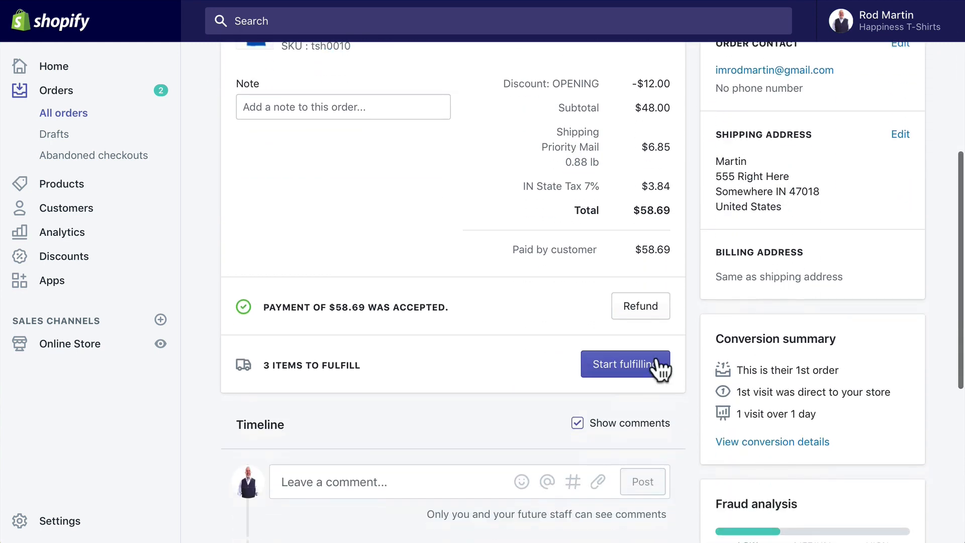
left_click(614, 374)
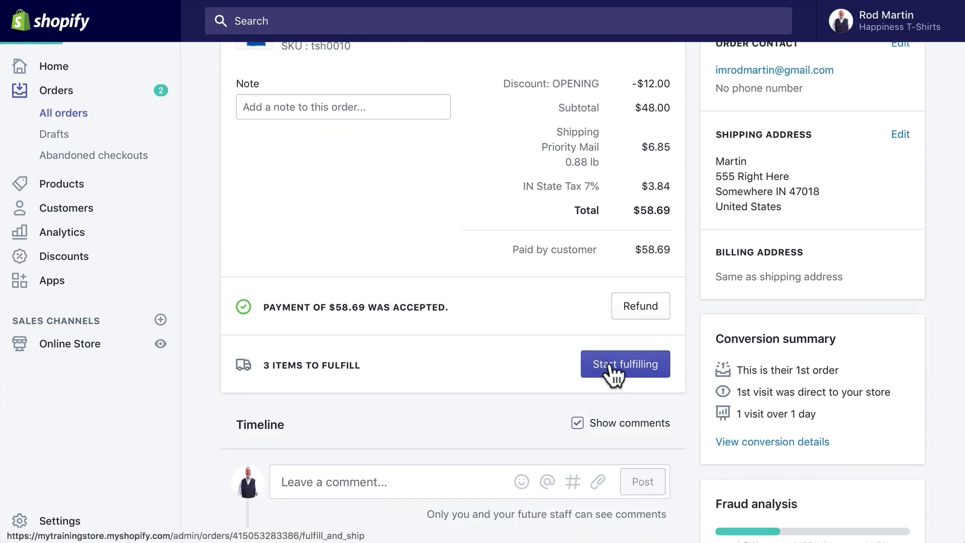
scroll(610, 365, "down", 2)
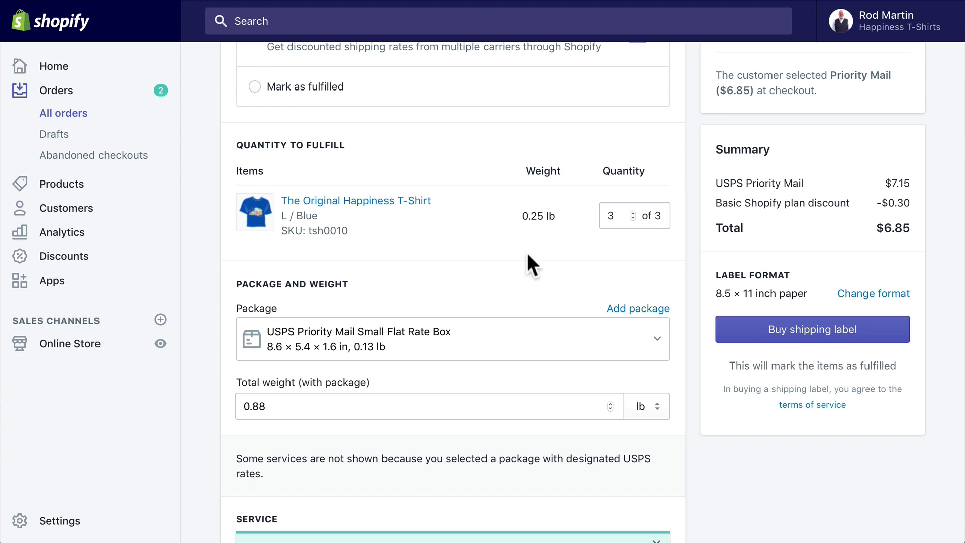
scroll(528, 255, "down", 7)
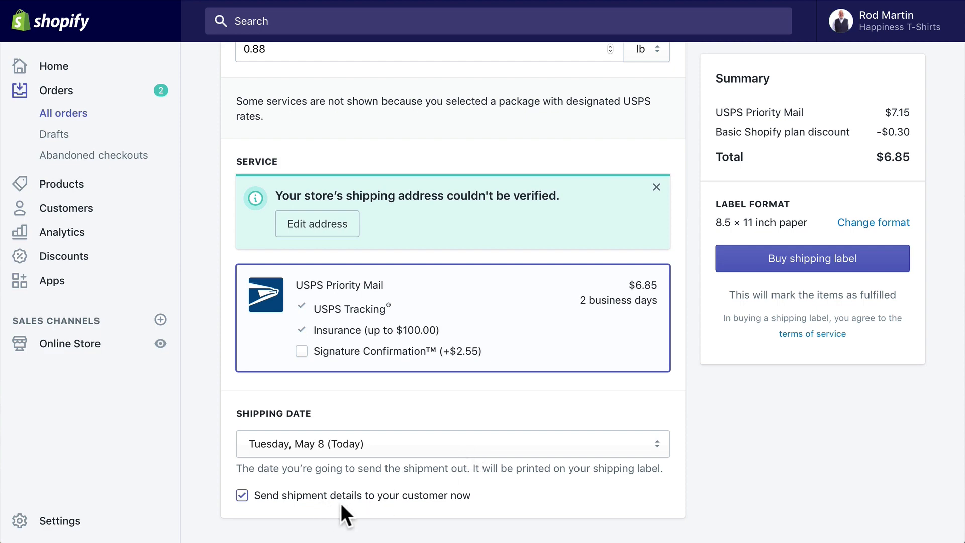
scroll(442, 502, "up", 5)
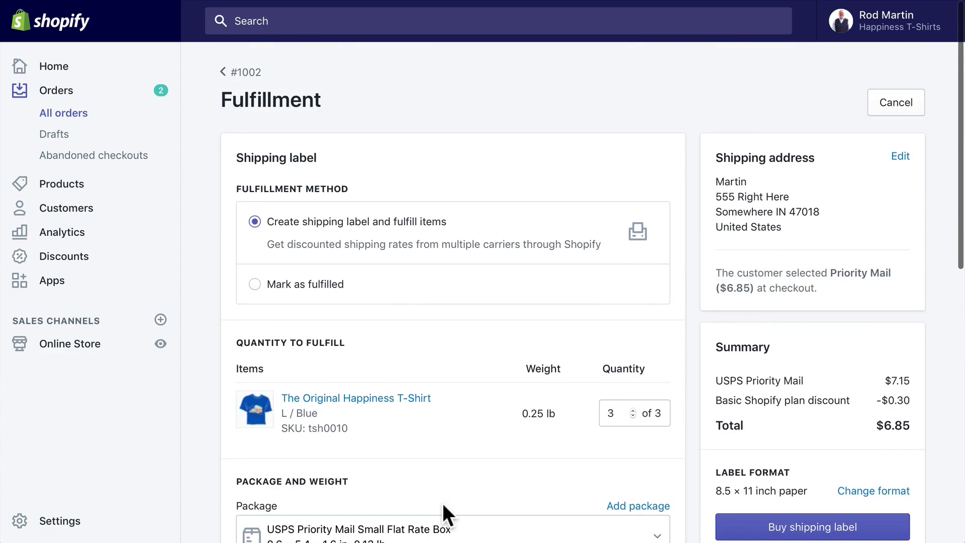
Mark the three T-shirts fulfilled without a label, then reopen order #1002 to check Fulfillments.
left_click(253, 286)
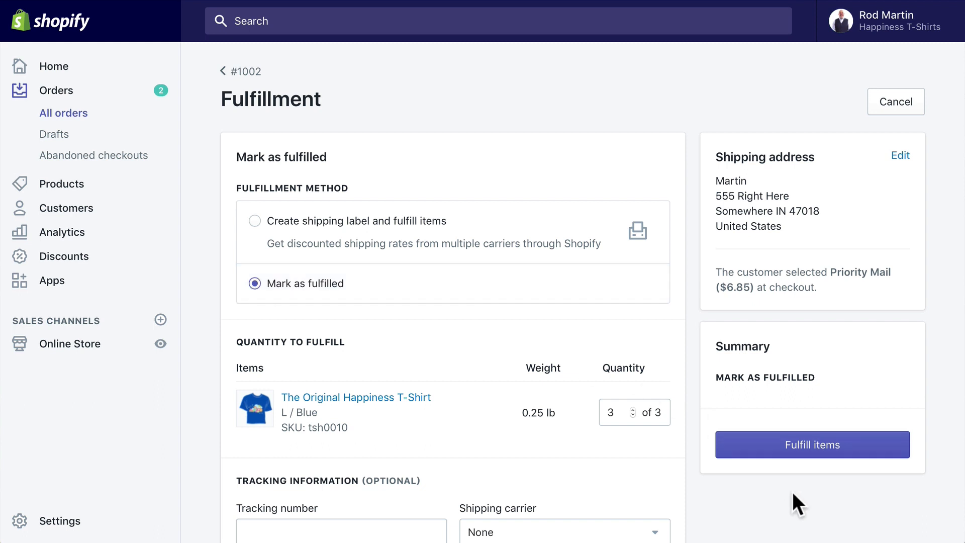
left_click(796, 452)
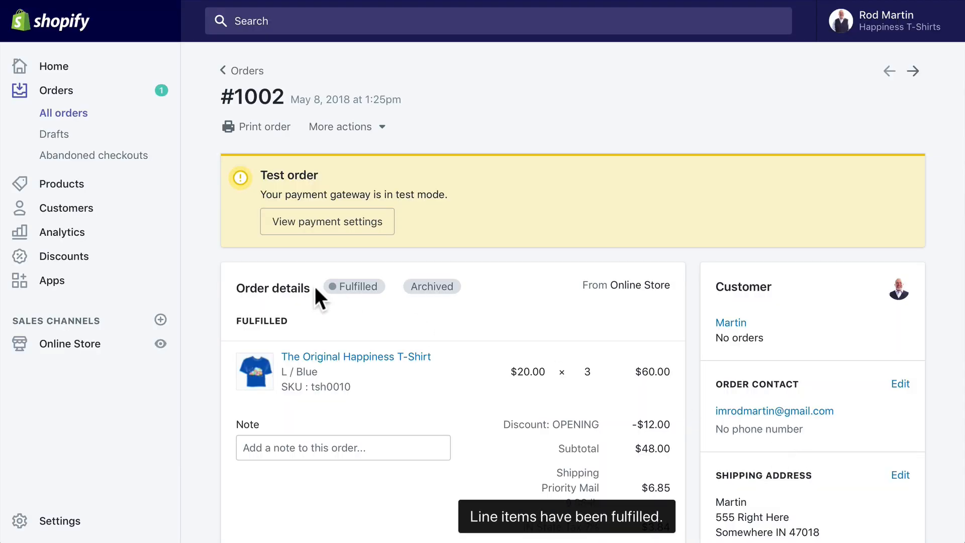
left_click(59, 95)
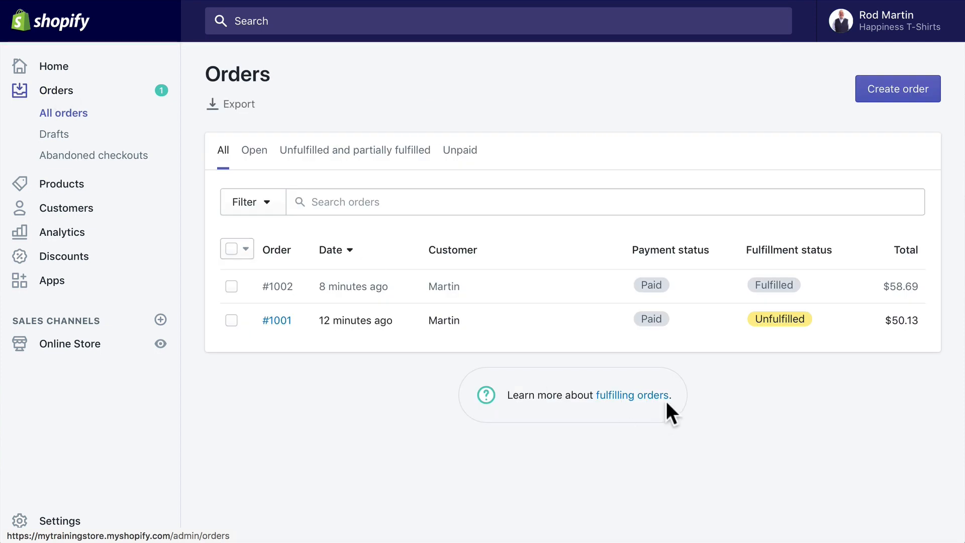
left_click(702, 295)
scroll(527, 351, "down", 5)
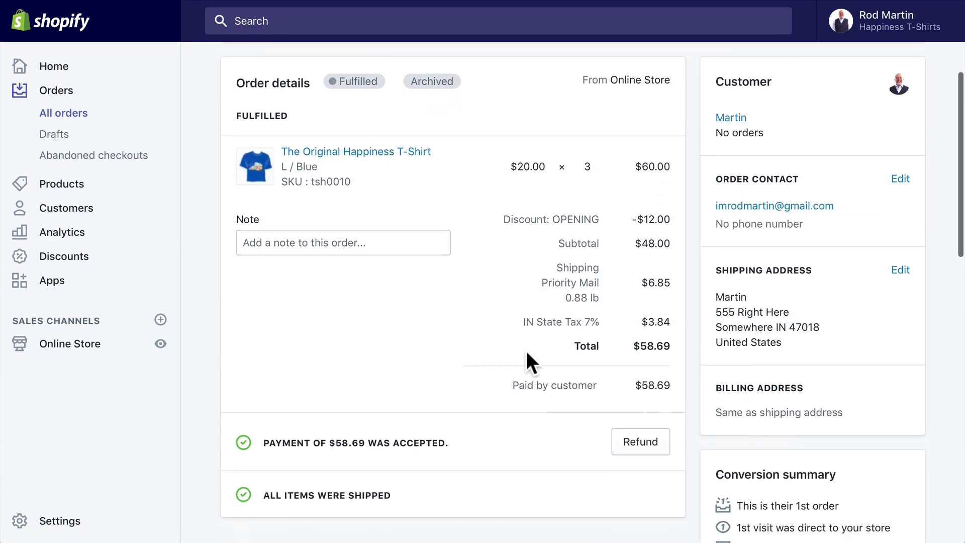
scroll(526, 349, "down", 6)
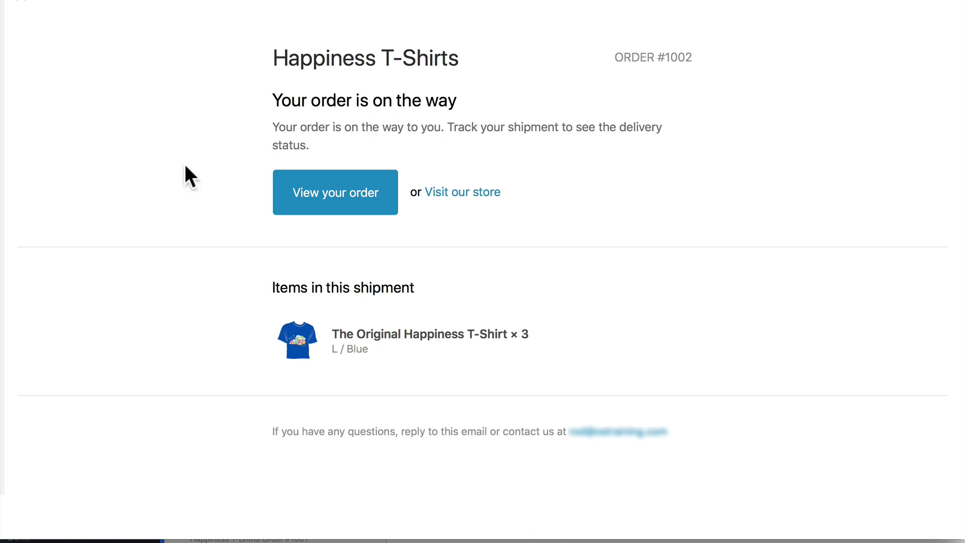
Follow the View your order link in the order #1002 shipping email.
left_click(348, 202)
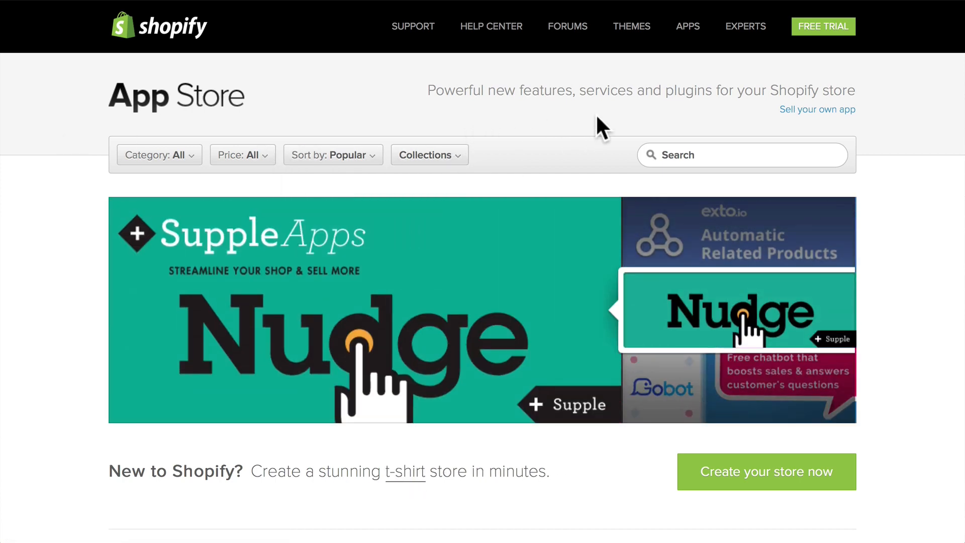
Filter the App Store to Accounting and scroll through apps like QuickBooks Online, Sufio and Xero.
mouse_move(139, 157)
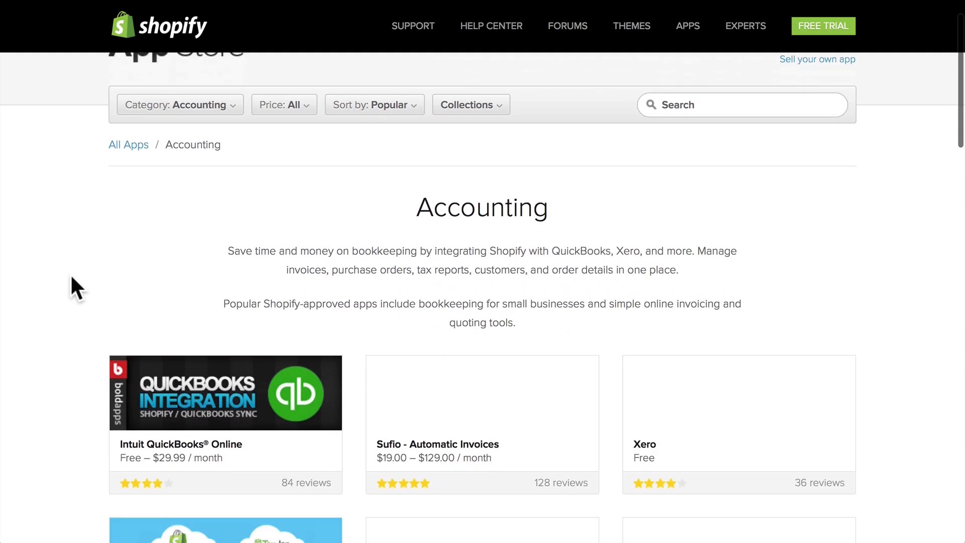
scroll(71, 285, "down", 5)
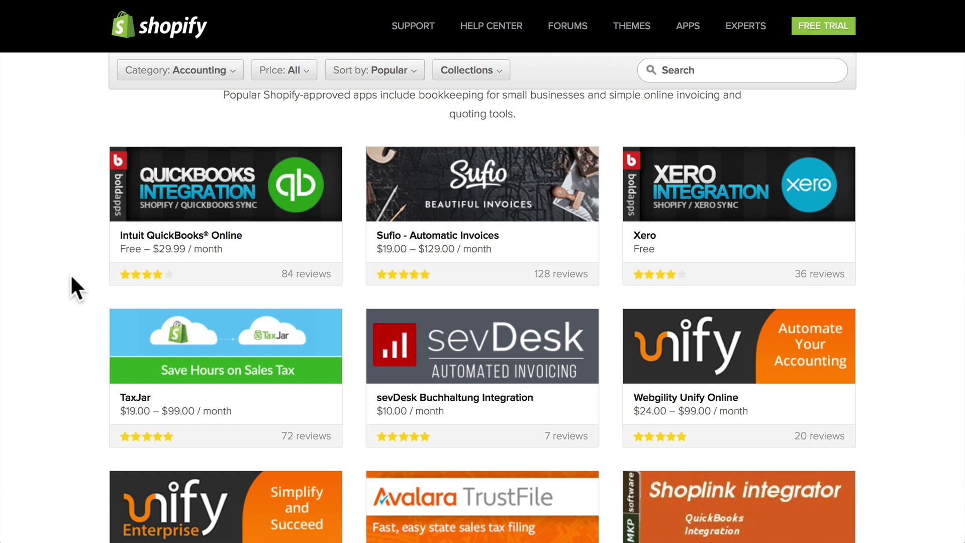
scroll(71, 277, "down", 10)
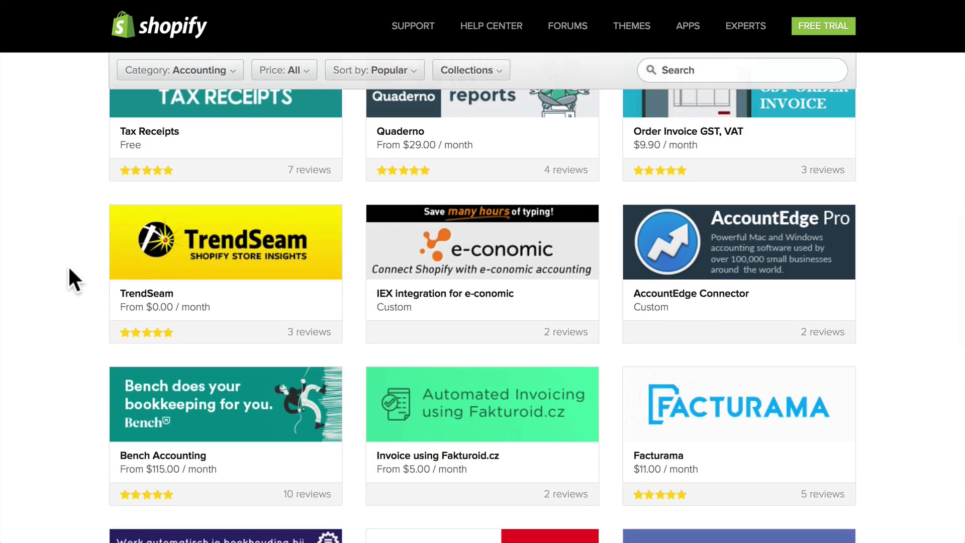
scroll(69, 270, "down", 4)
scroll(68, 263, "down", 5)
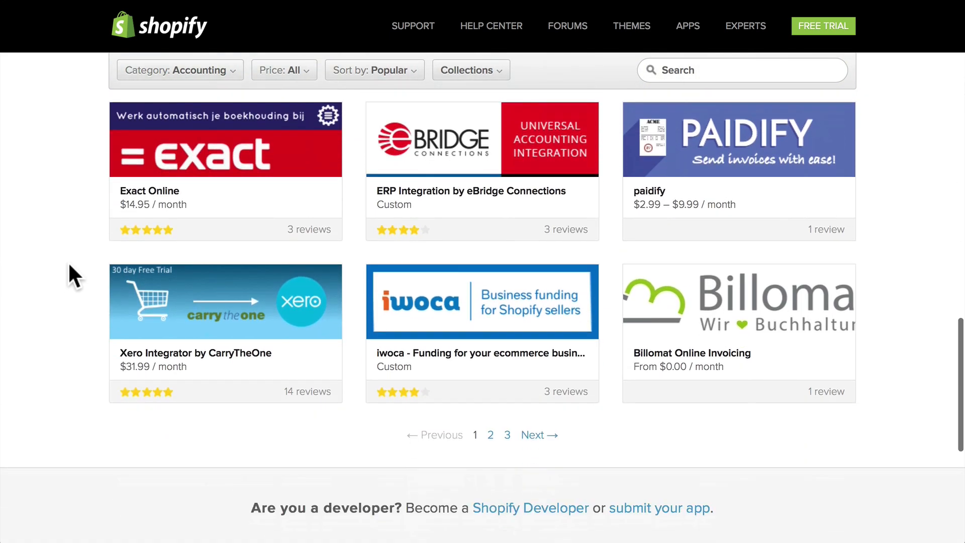
scroll(68, 260, "up", 3)
scroll(68, 260, "up", 15)
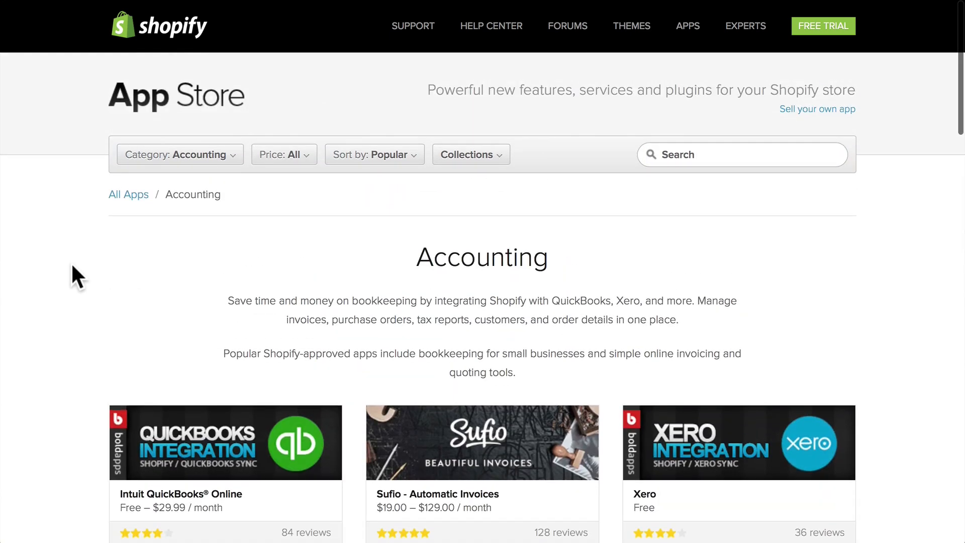
left_click(174, 155)
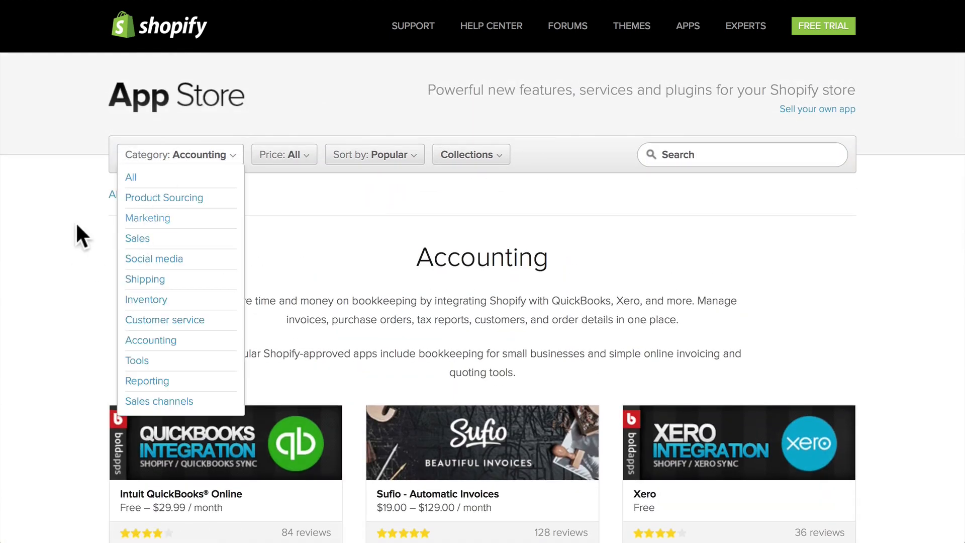
Browse the Marketing category apps such as Privy, Kit and Free Shipping Bar.
scroll(77, 225, "down", 3)
scroll(77, 233, "up", 1)
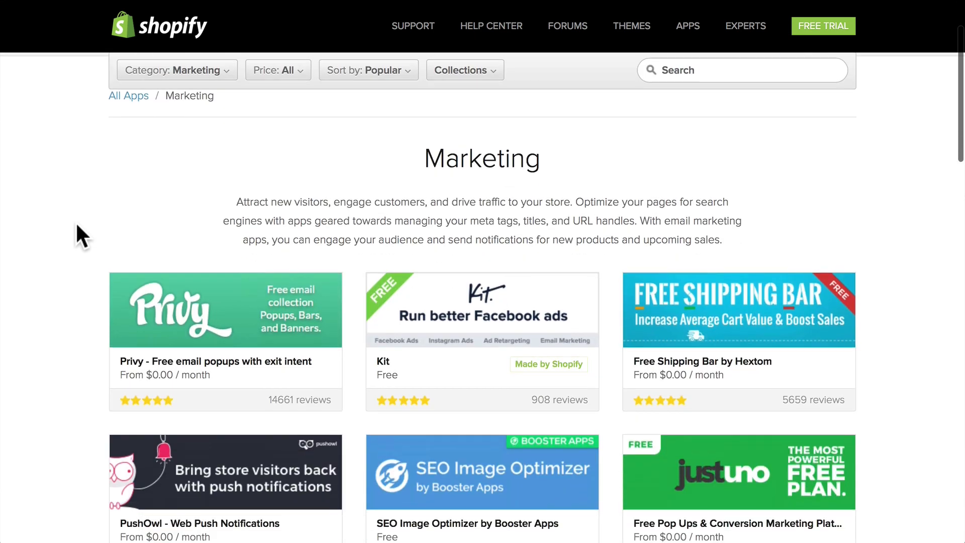
scroll(78, 232, "down", 6)
scroll(77, 218, "down", 8)
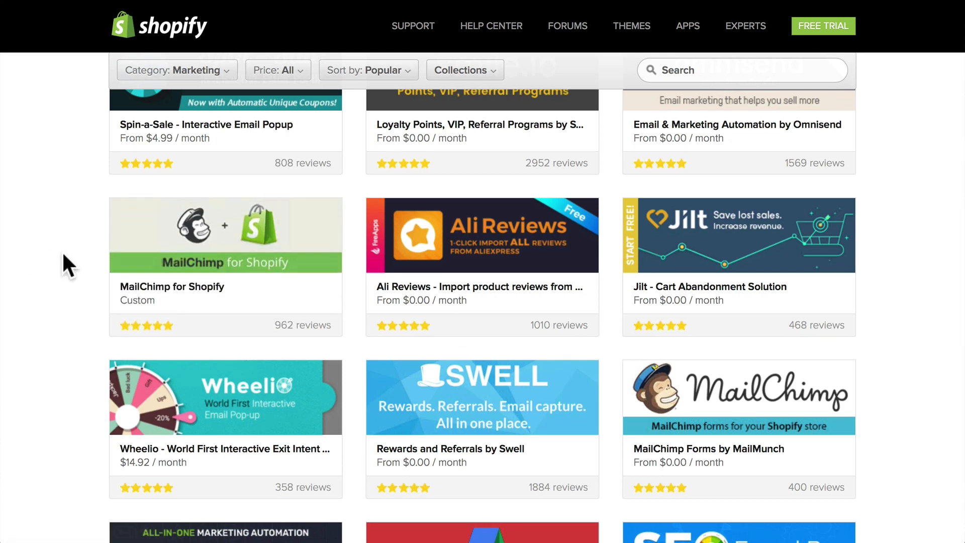
scroll(64, 256, "down", 3)
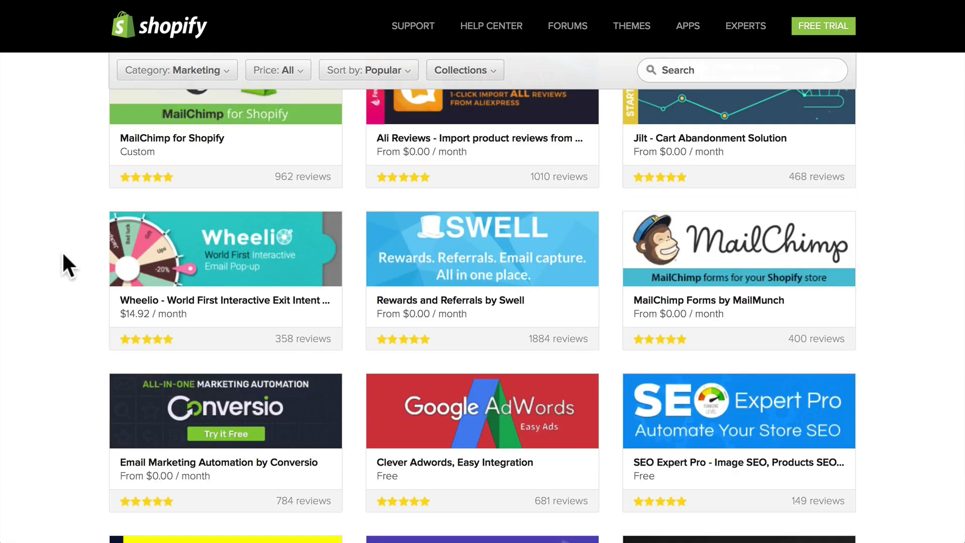
scroll(63, 255, "down", 3)
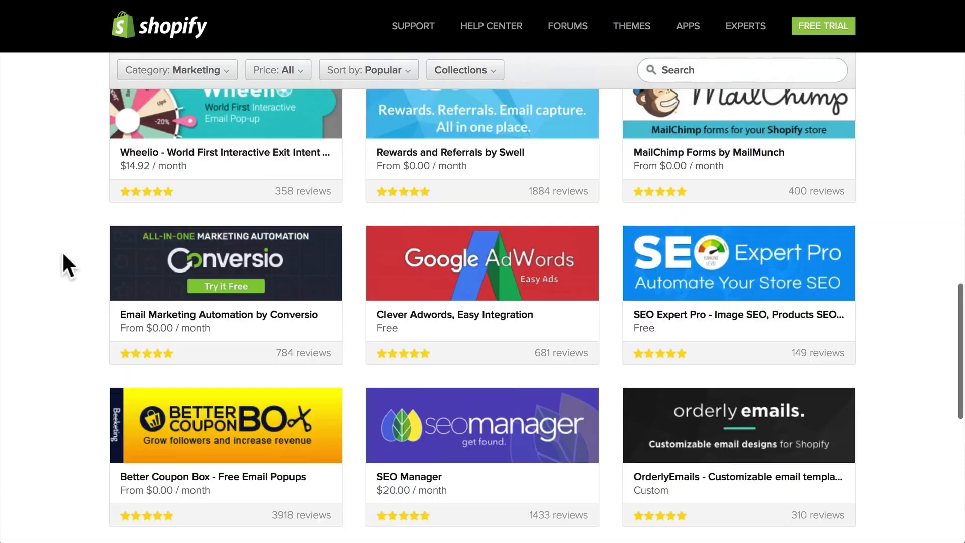
key("Home")
scroll(61, 246, "down", 10)
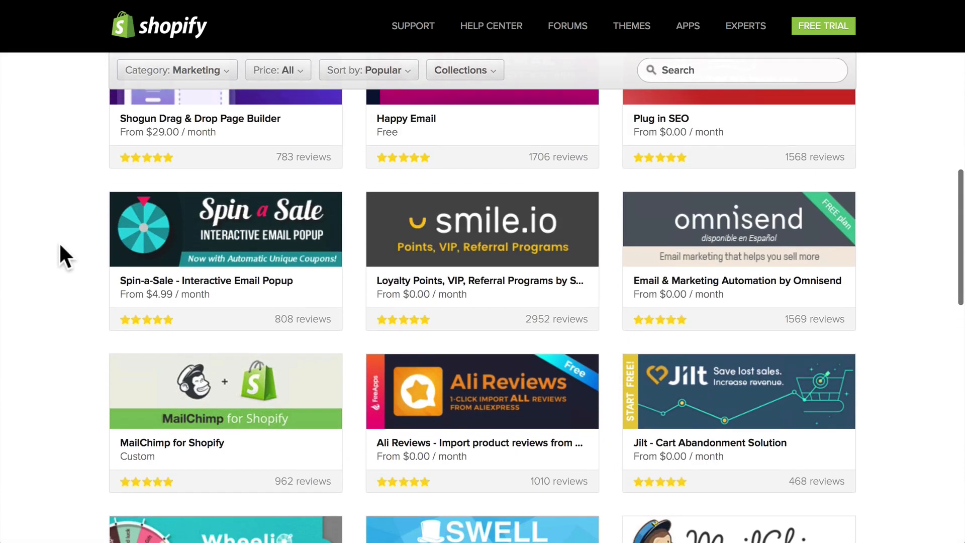
scroll(60, 247, "down", 12)
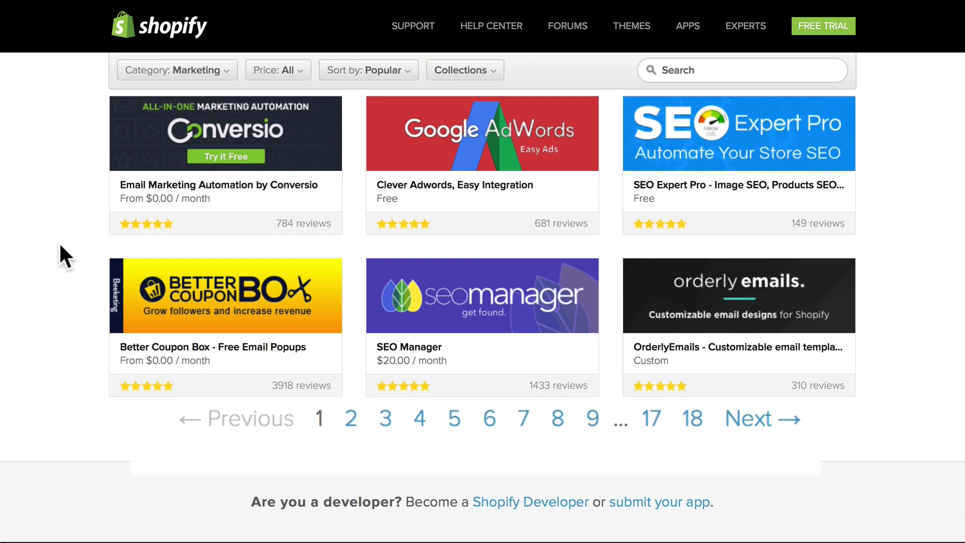
scroll(60, 244, "up", 12)
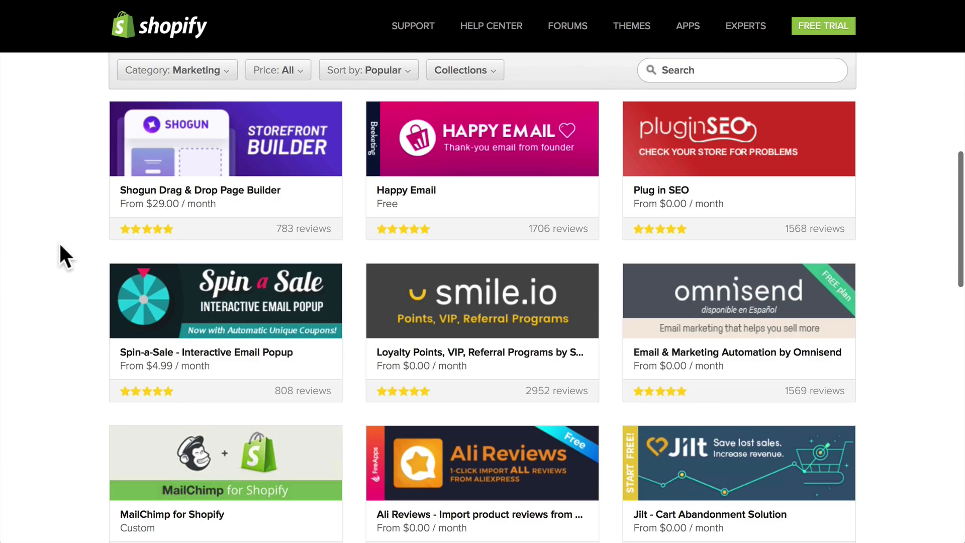
left_click(459, 71)
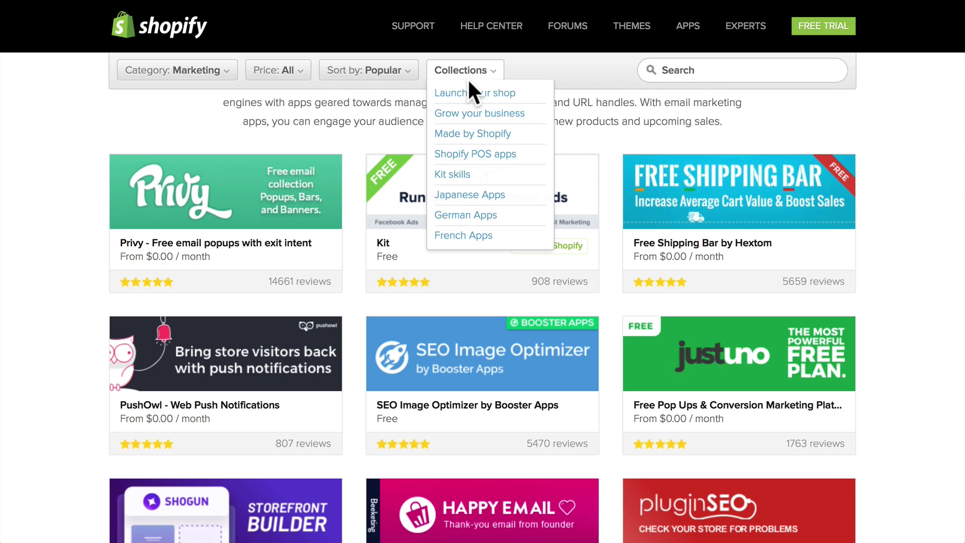
Browse the Launch your shop collection (PushOwl, Shogun, Oberlo, Omnisend) and return to its top.
left_click(468, 87)
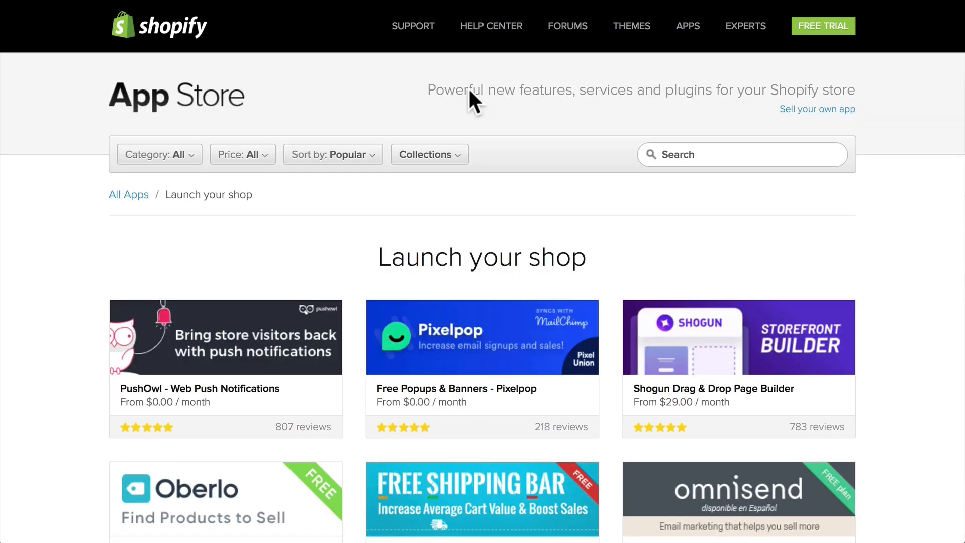
scroll(79, 265, "down", 3)
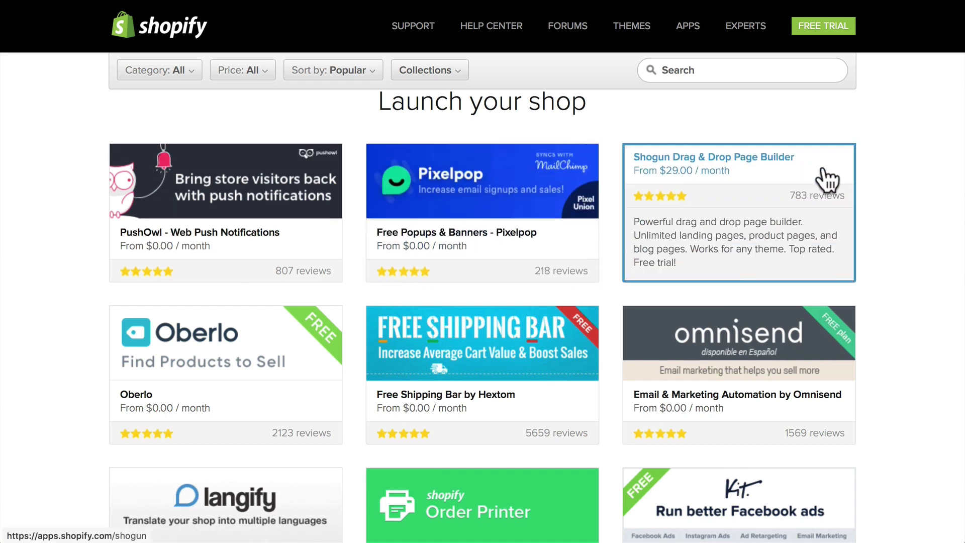
scroll(905, 210, "down", 3)
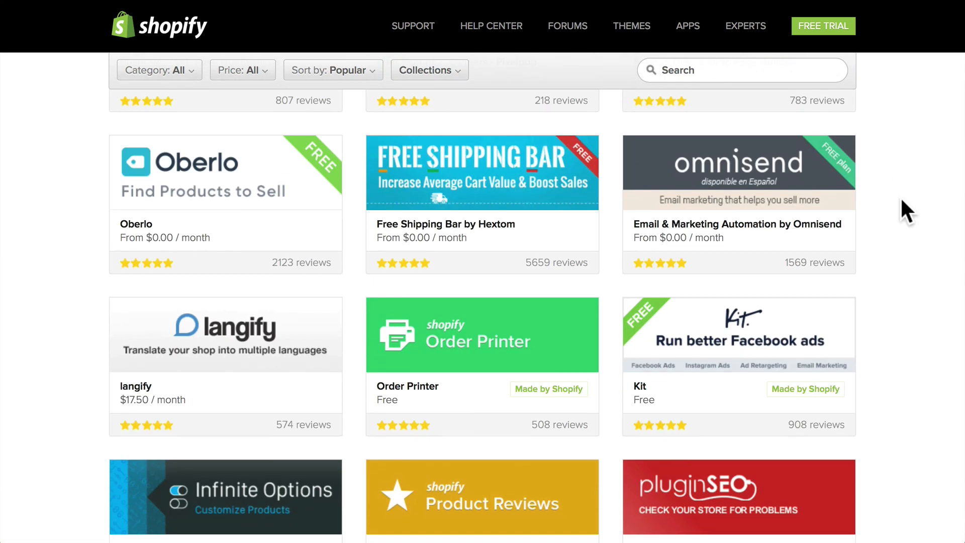
scroll(901, 200, "down", 3)
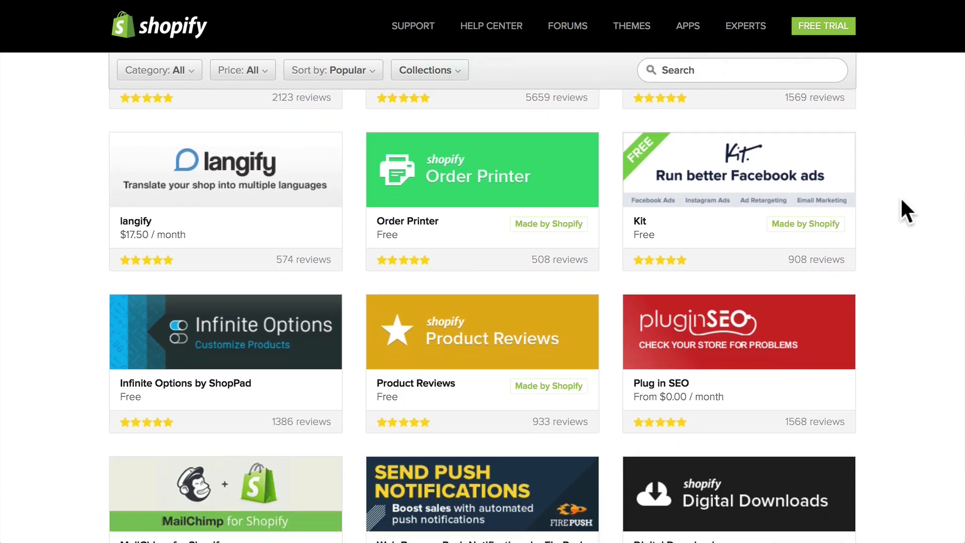
scroll(902, 201, "down", 6)
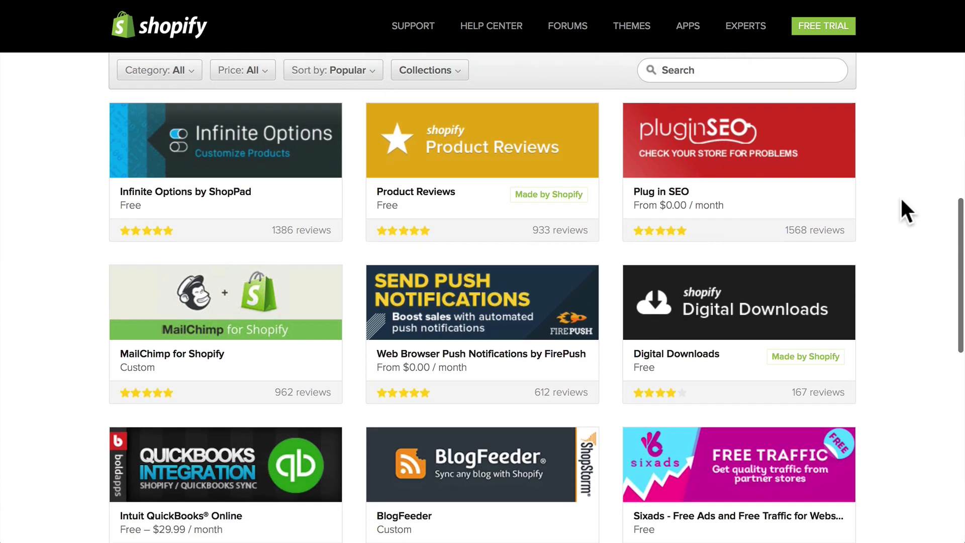
scroll(901, 200, "up", 9)
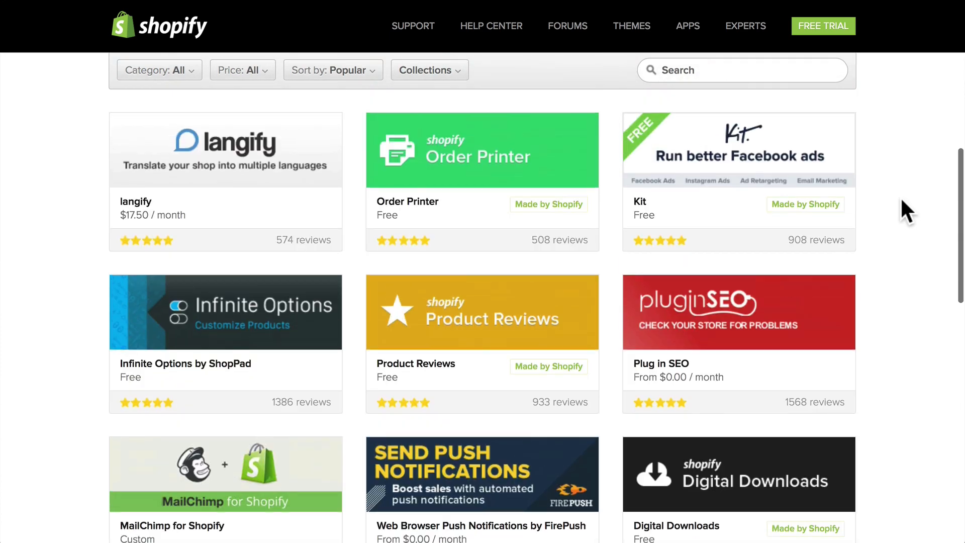
scroll(900, 197, "up", 8)
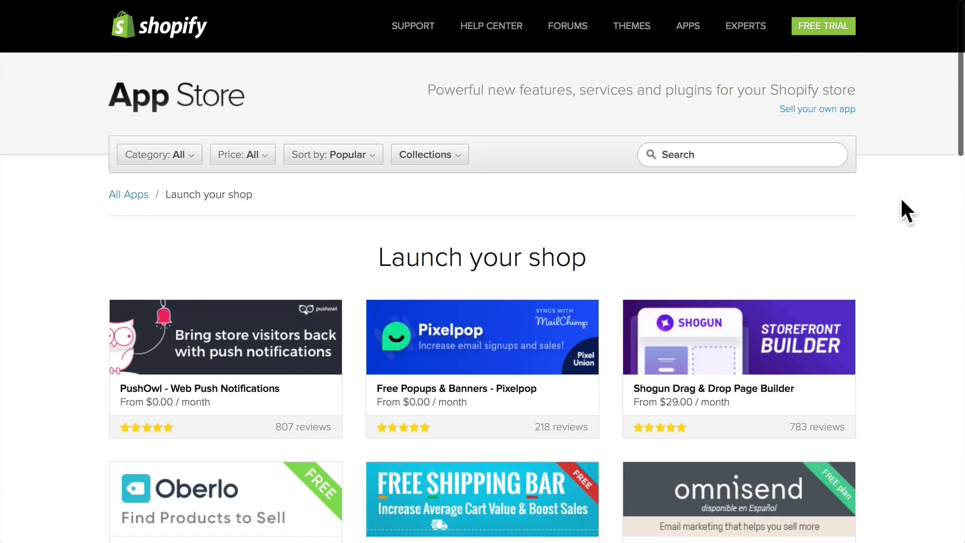
left_click(766, 152)
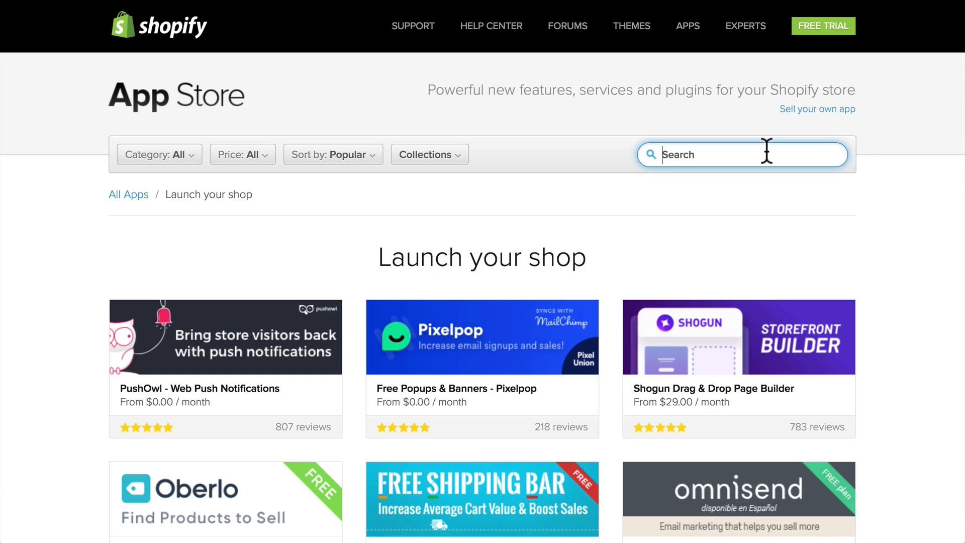
Search 'digital', open the Digital Downloads listing, browse its reviews and return to the Get button.
type("digi")
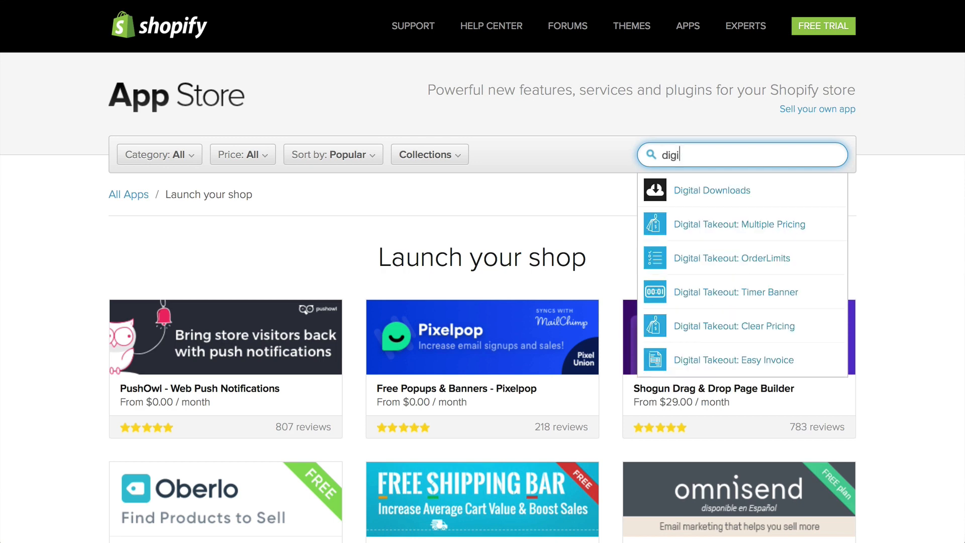
type("tal")
left_click(699, 195)
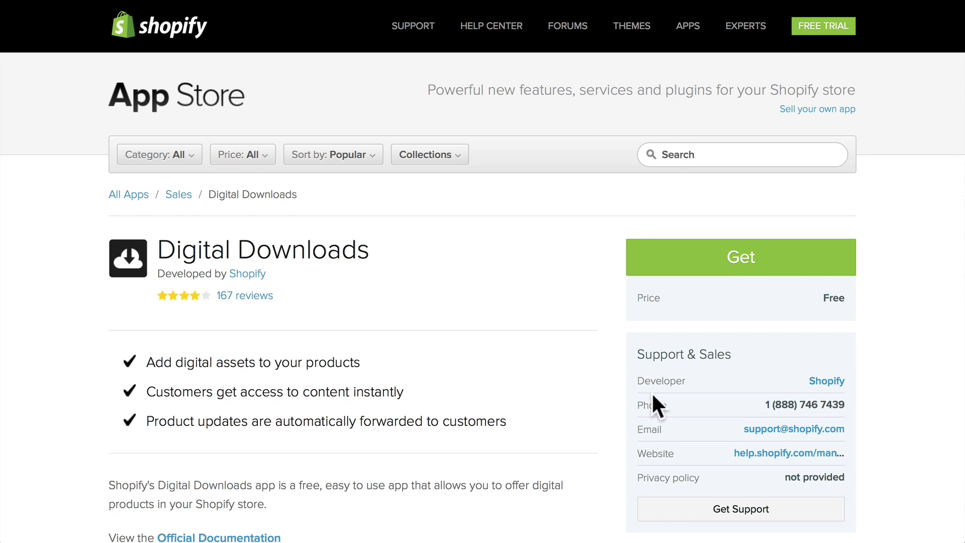
scroll(500, 373, "down", 10)
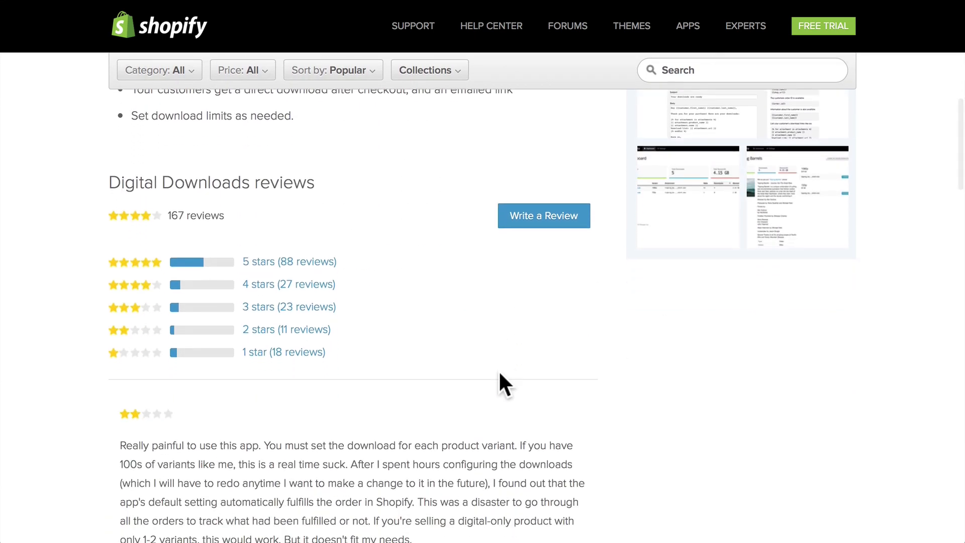
scroll(500, 373, "down", 2)
scroll(500, 383, "down", 1)
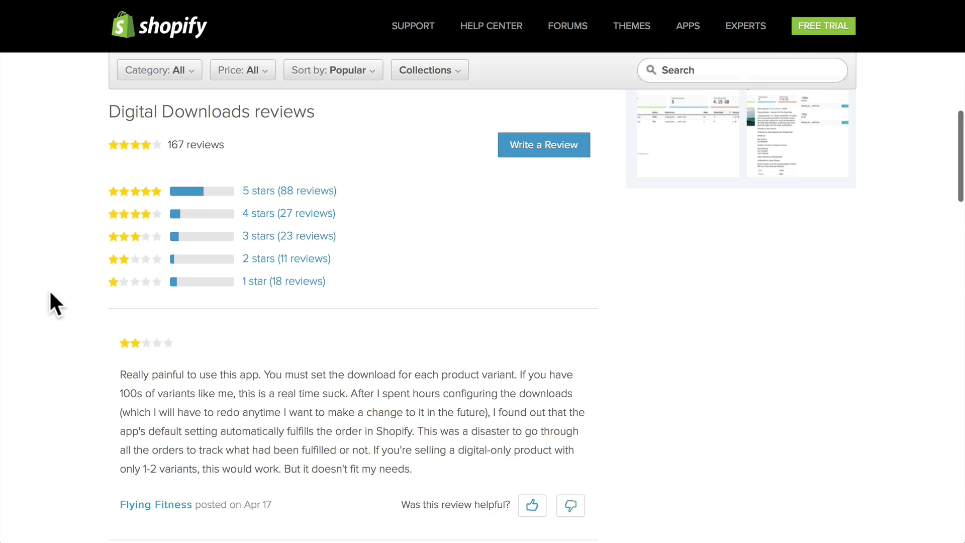
scroll(51, 293, "down", 5)
scroll(51, 293, "down", 8)
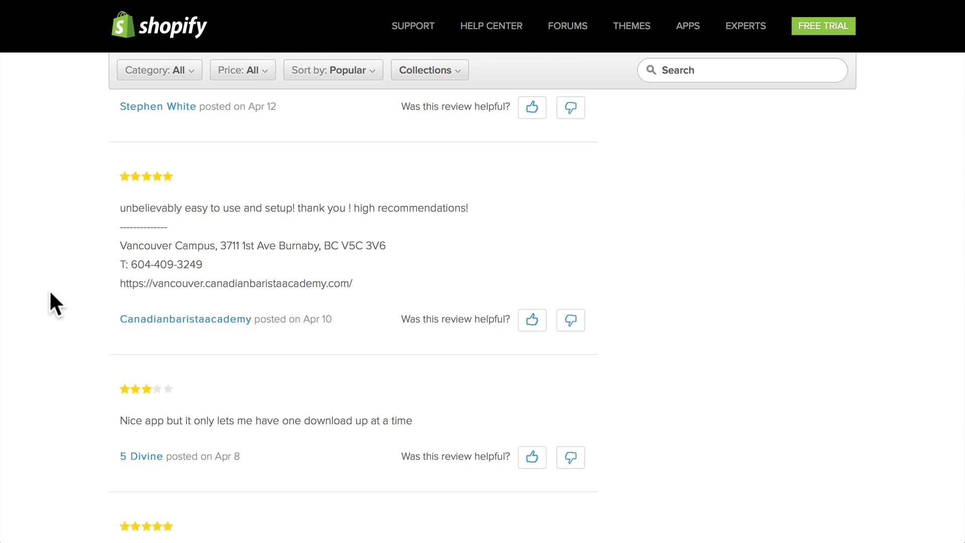
scroll(49, 289, "down", 8)
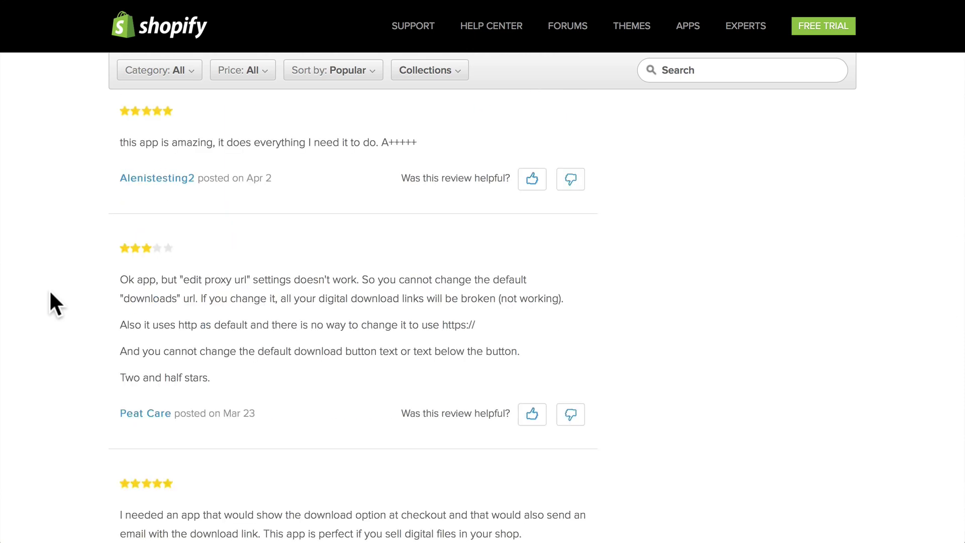
scroll(50, 293, "up", 15)
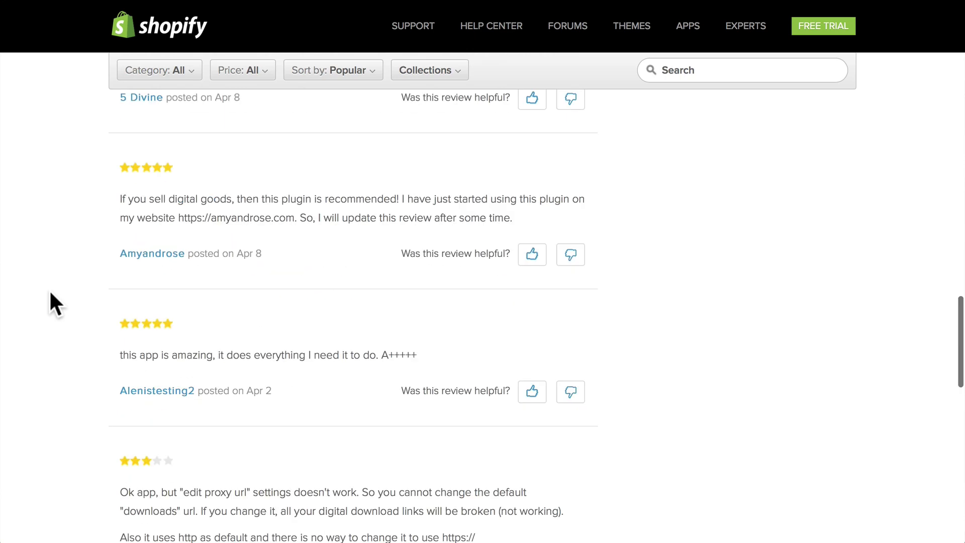
scroll(50, 294, "up", 3)
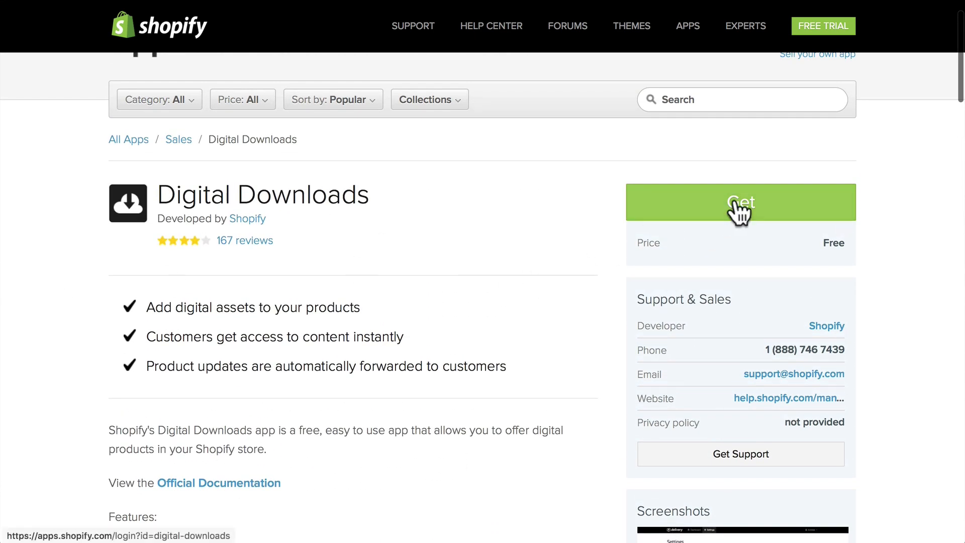
Install the free Digital Downloads app and confirm it appears under Installed apps.
left_click(739, 211)
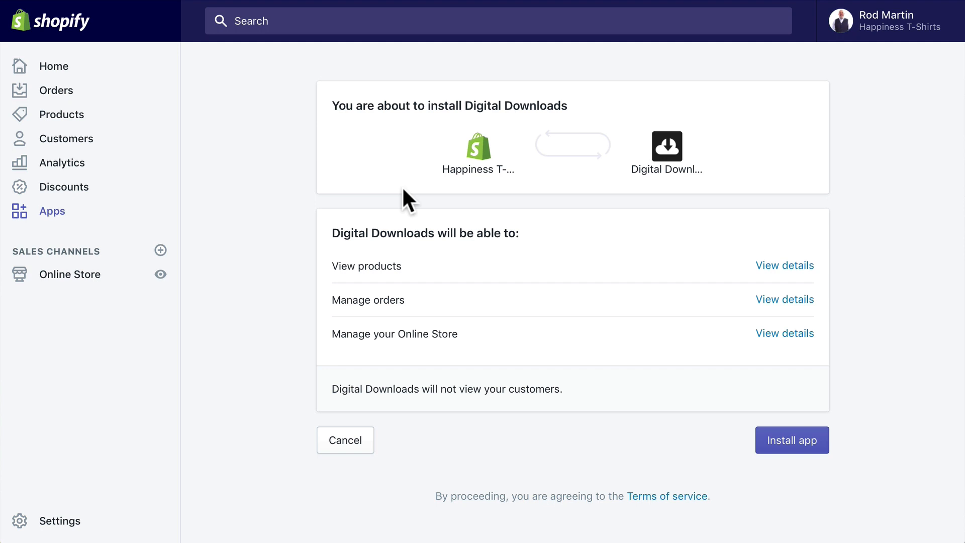
left_click(794, 441)
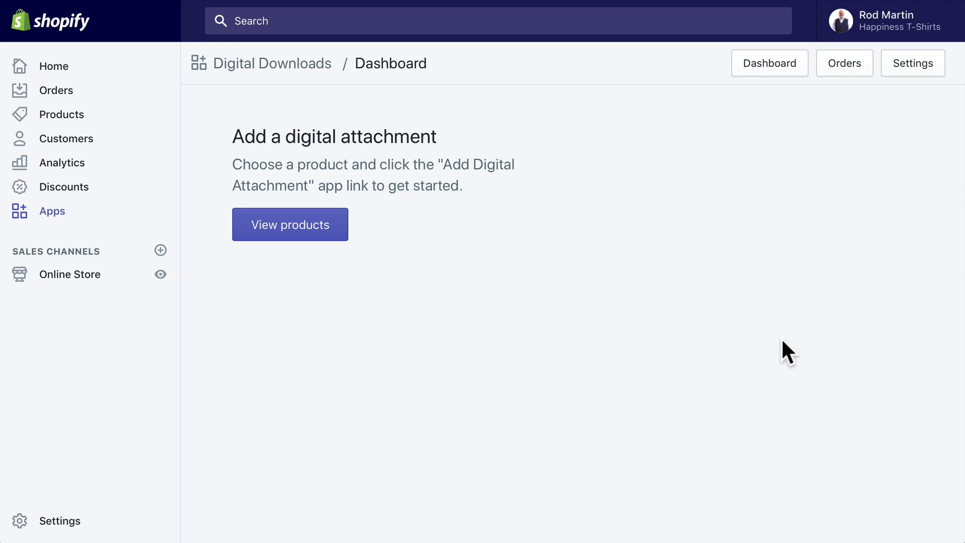
left_click(46, 211)
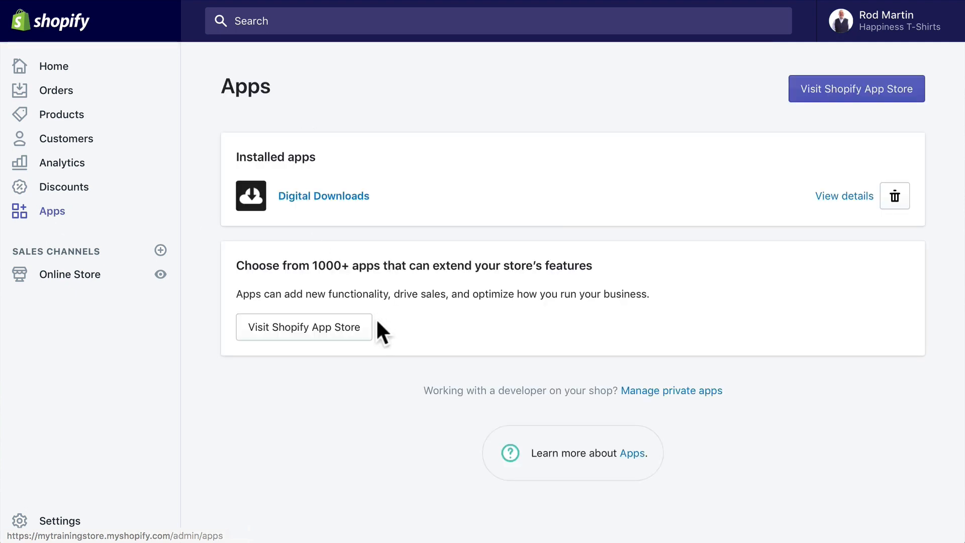
left_click(324, 334)
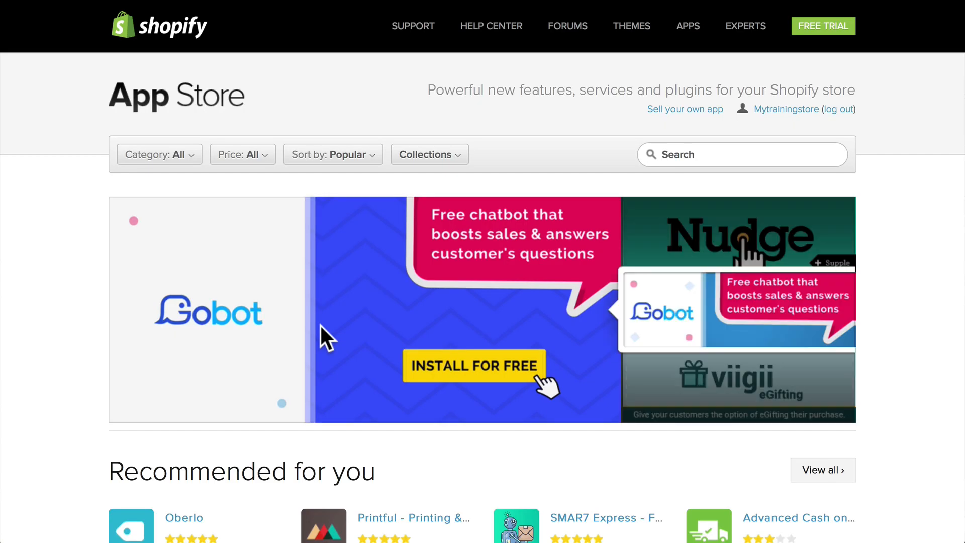
left_click(254, 150)
left_click(193, 156)
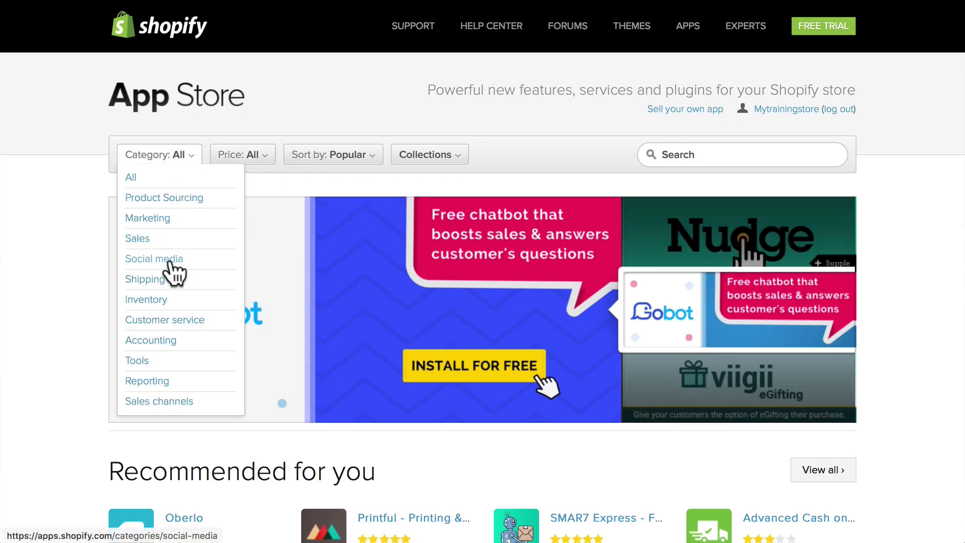
left_click(151, 279)
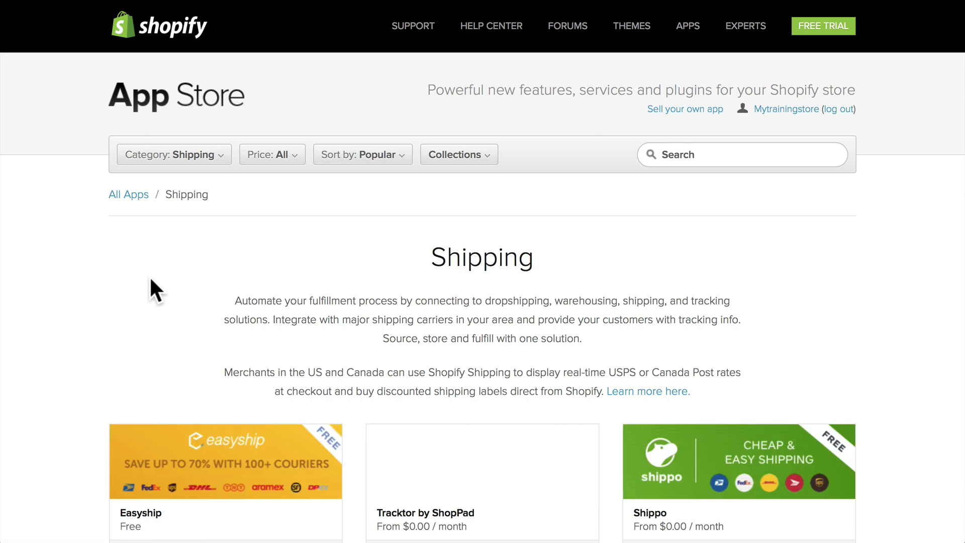
scroll(150, 280, "down", 6)
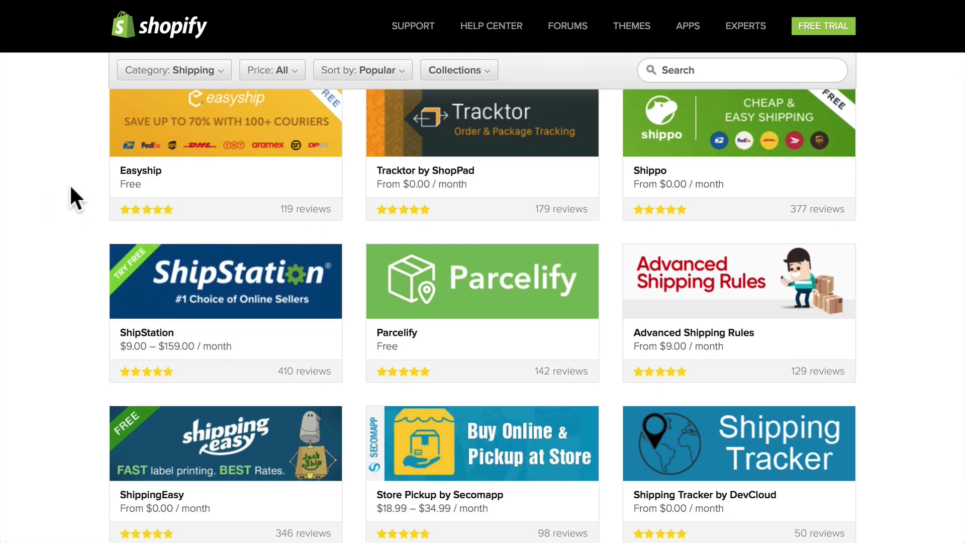
scroll(73, 184, "down", 2)
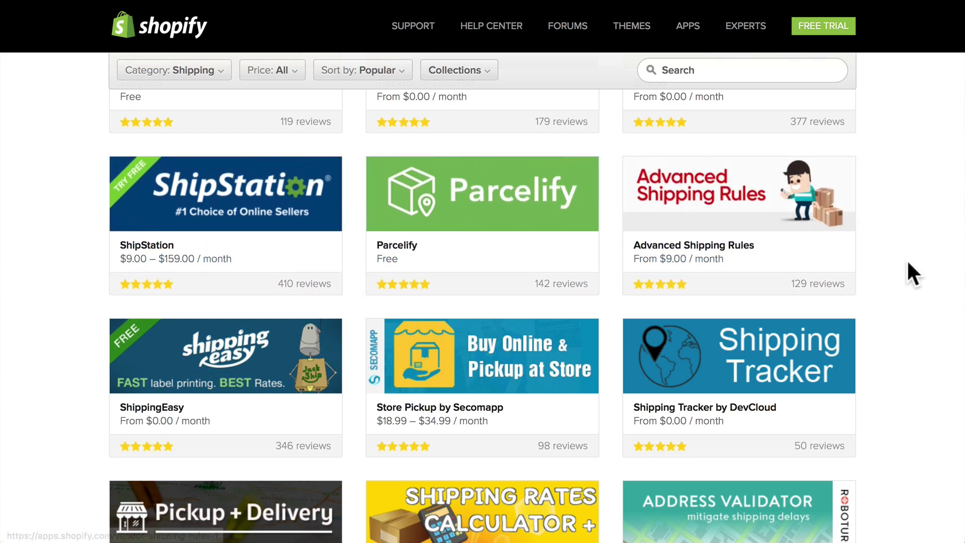
scroll(906, 258, "down", 1)
scroll(905, 259, "down", 3)
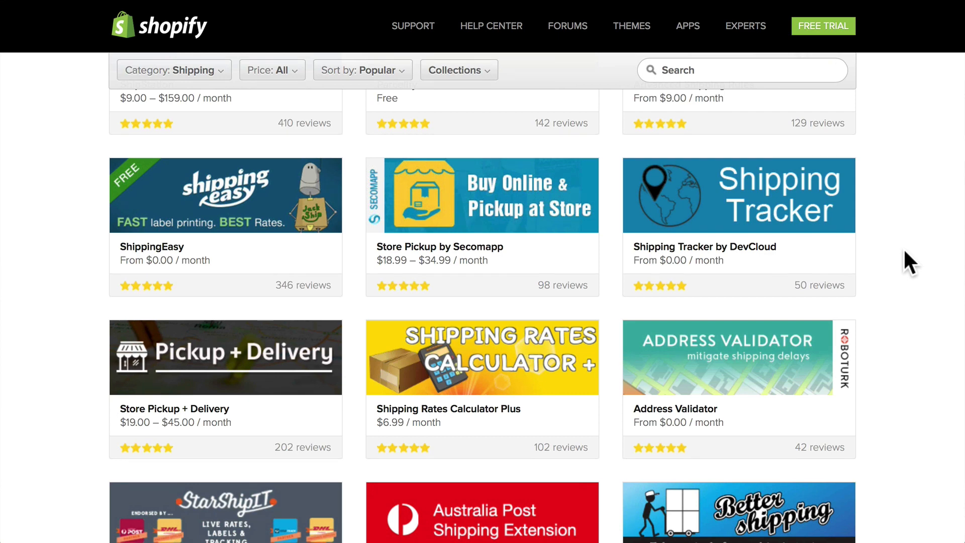
scroll(904, 248, "down", 3)
scroll(905, 251, "down", 1)
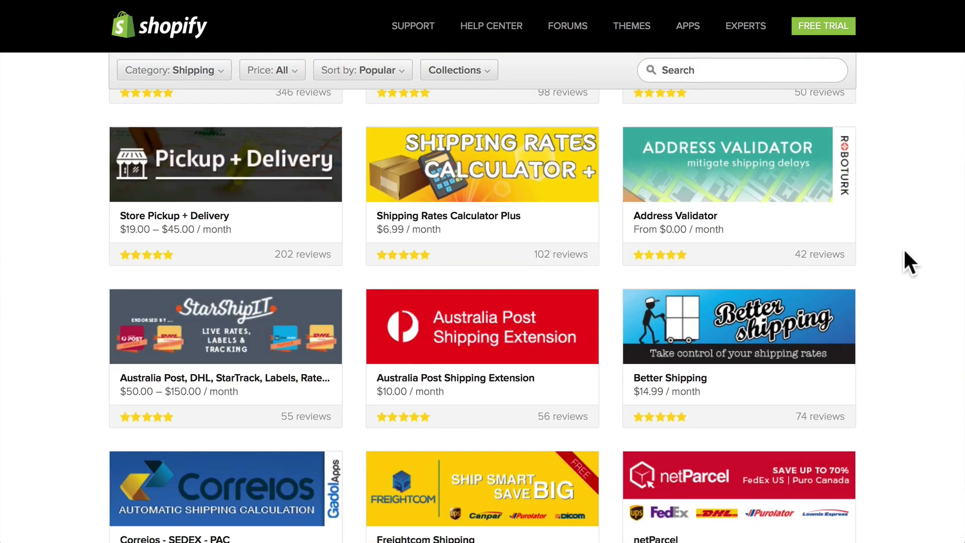
scroll(905, 250, "down", 1)
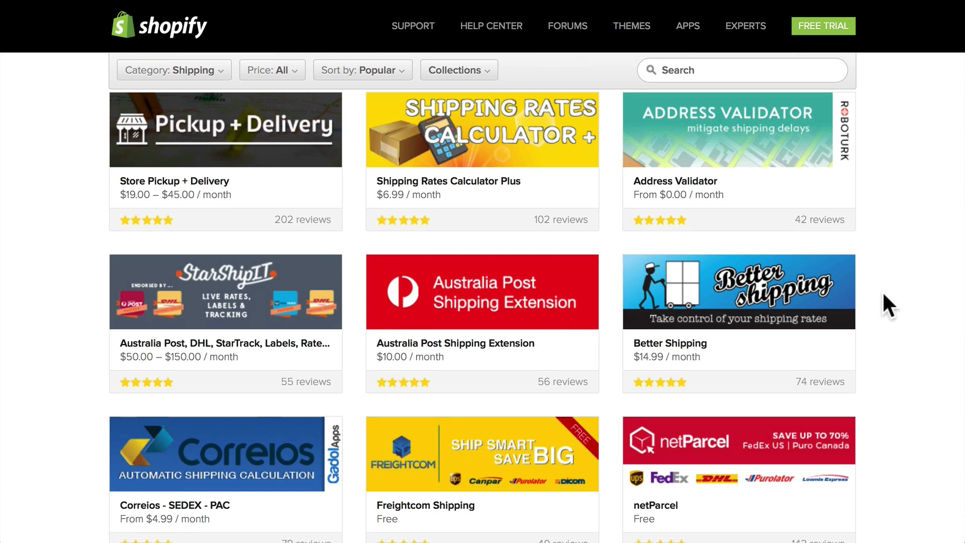
scroll(882, 294, "down", 5)
scroll(883, 295, "down", 5)
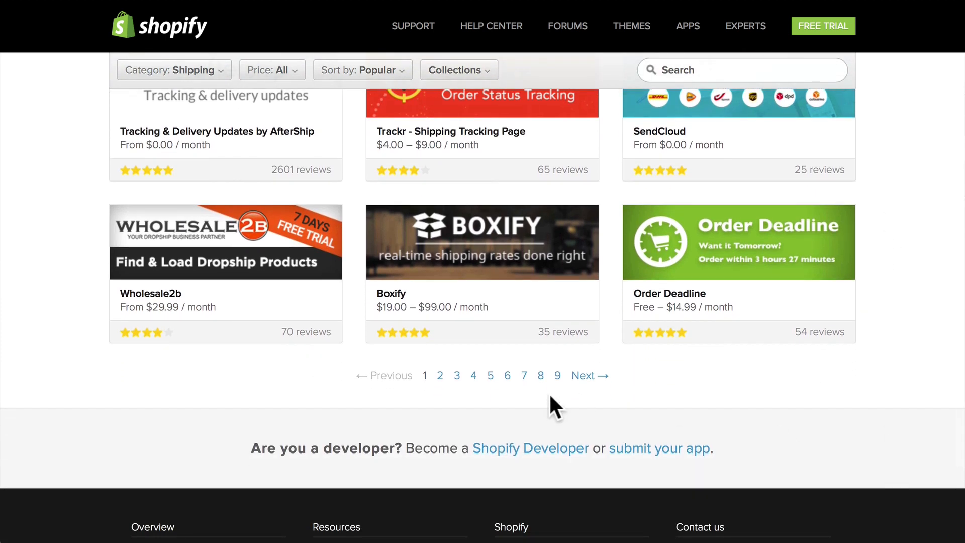
scroll(71, 322, "up", 15)
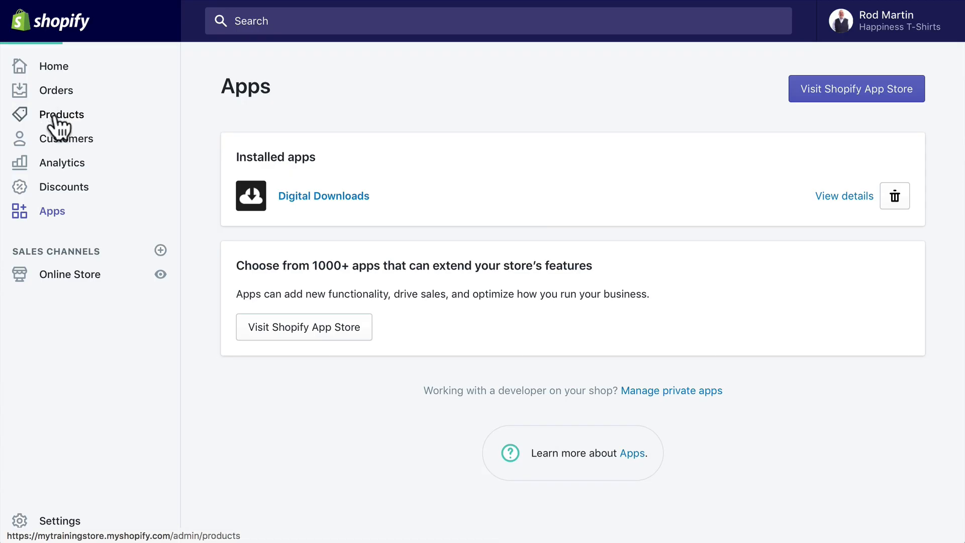
Start a new product with description 'Use this wallpaper to make your day happy!' and the blue T-shirt image.
left_click(54, 115)
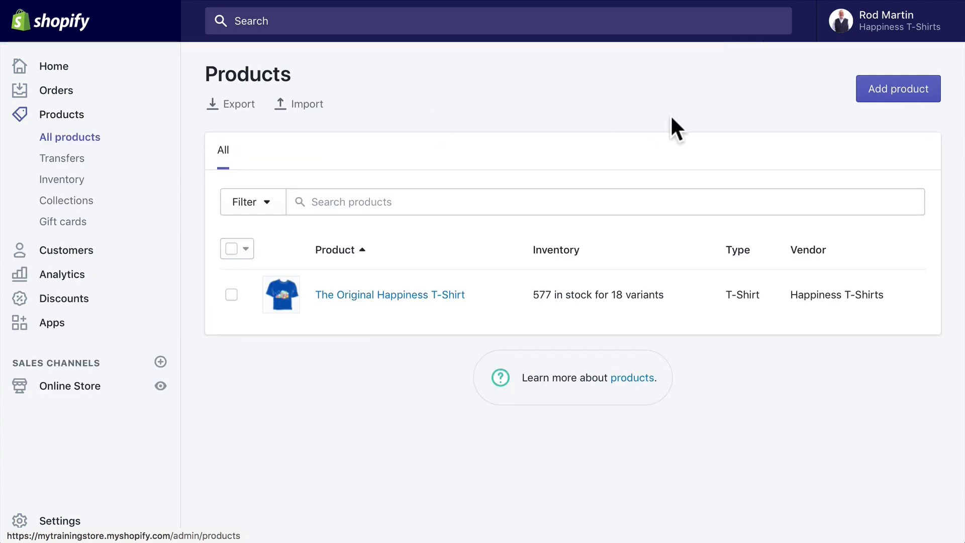
left_click(899, 91)
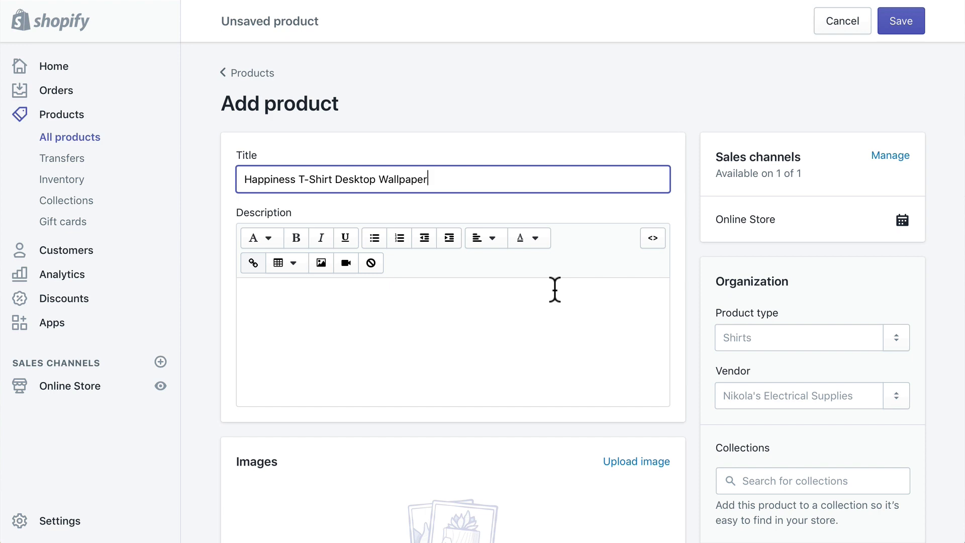
left_click(555, 290)
type("U")
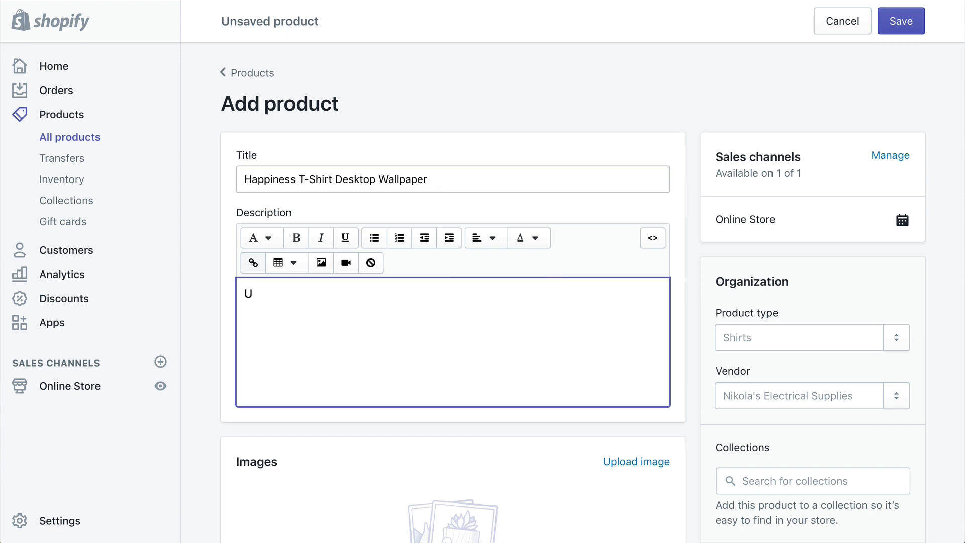
type("se this wallpap")
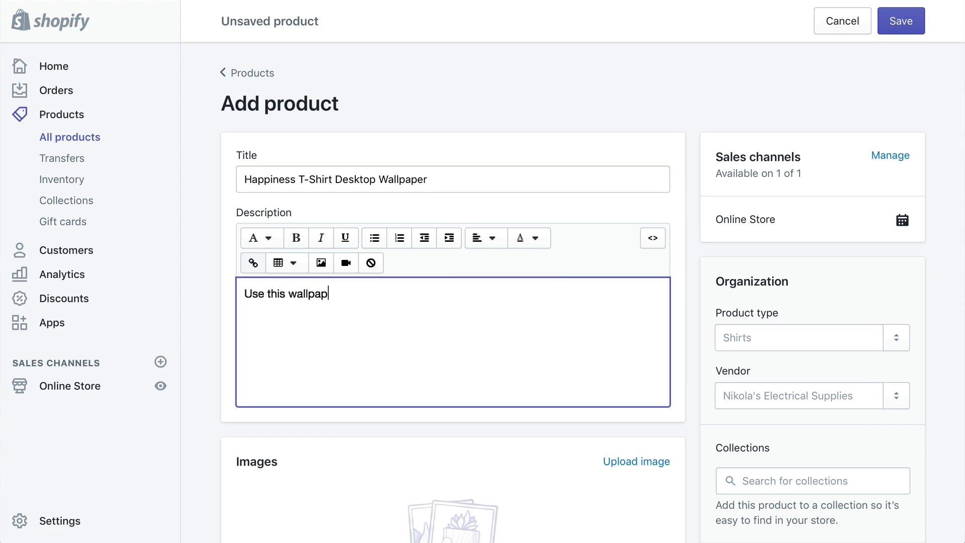
type("er to make your day happ")
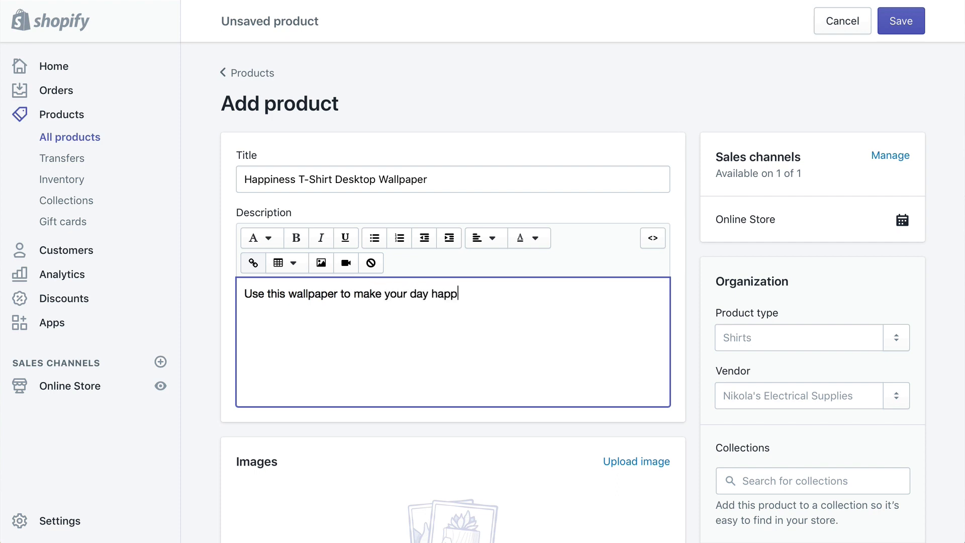
type("y!")
scroll(718, 265, "down", 5)
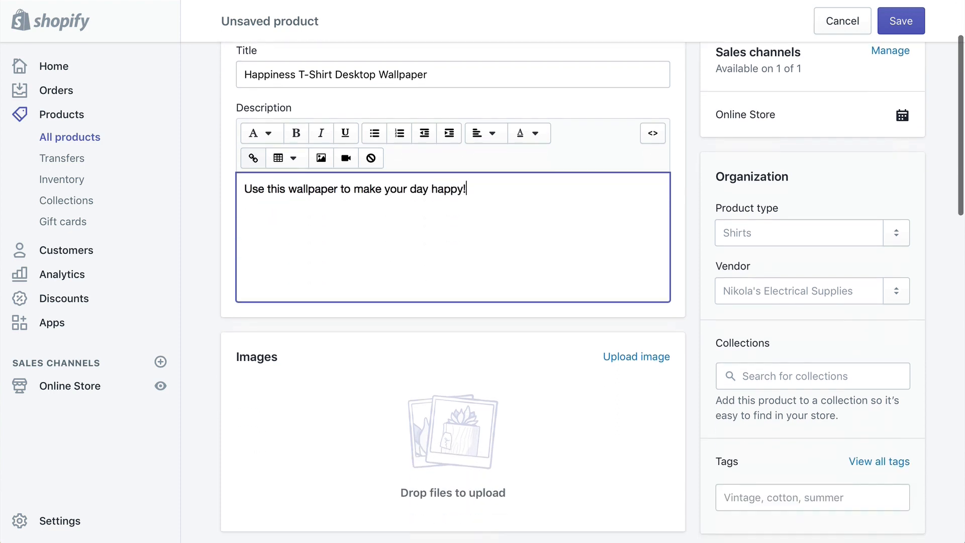
left_click(622, 201)
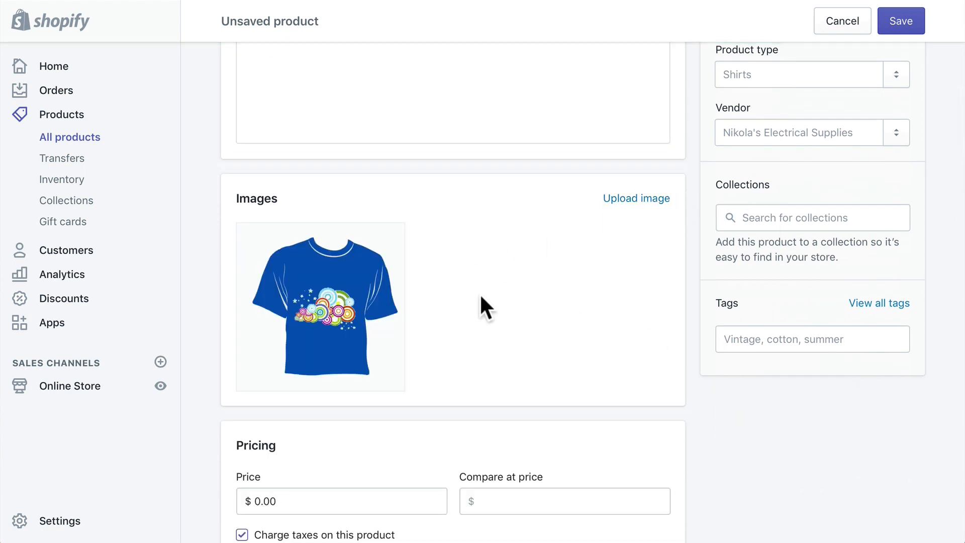
scroll(479, 294, "down", 4)
Set the product's price to 10.00 and mark it as not a physical product.
left_click(287, 289)
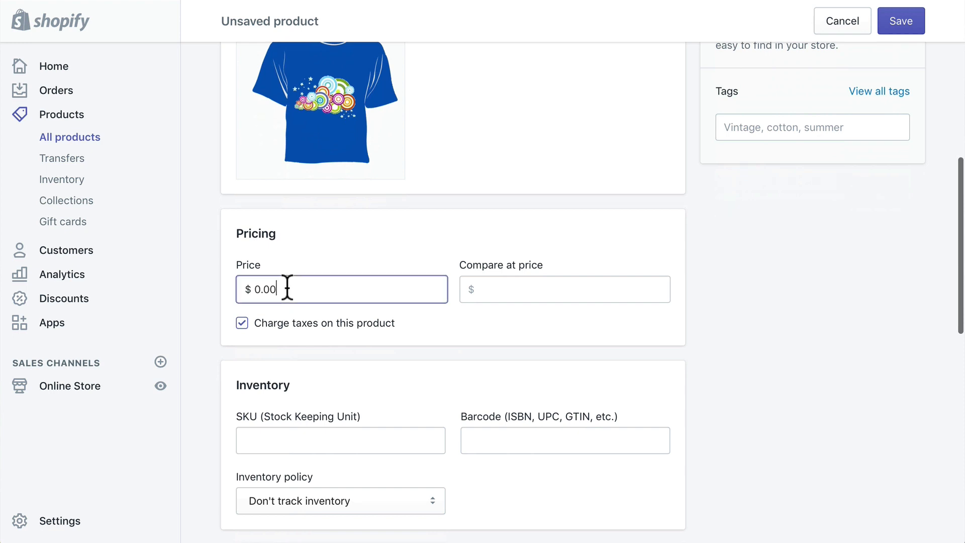
key("BackSpace")
key("BackSpace")
key("BackSpace")
key("BackSpace")
type("10")
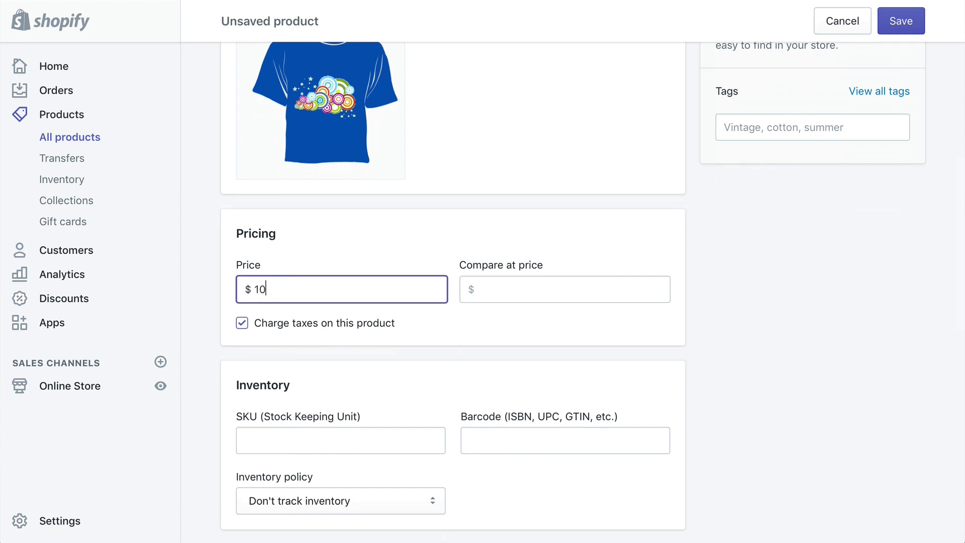
type(".00")
scroll(261, 343, "down", 4)
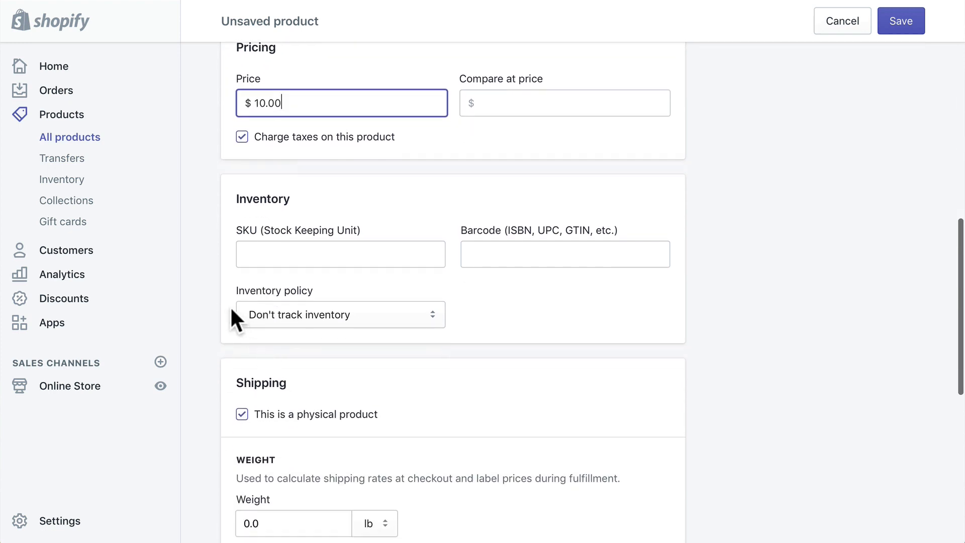
left_click(241, 414)
scroll(244, 421, "down", 3)
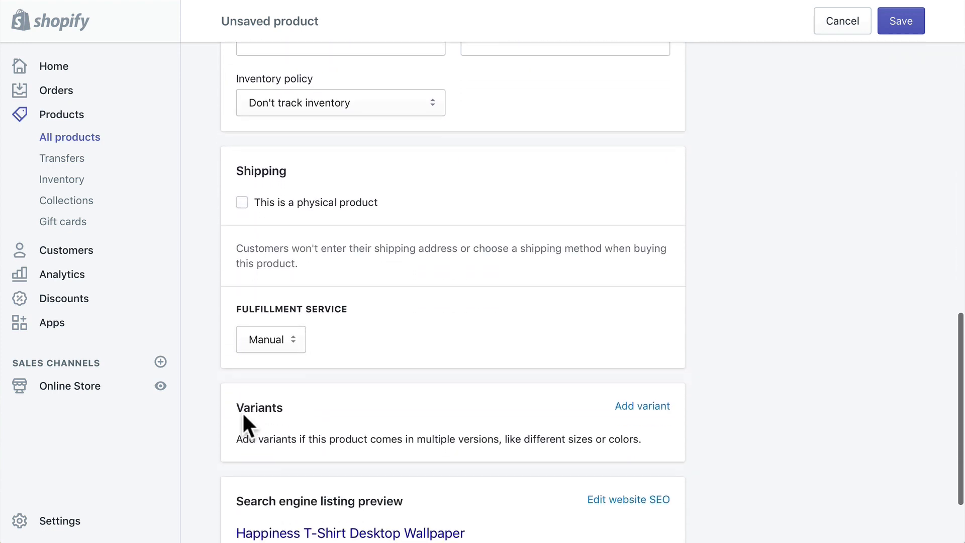
Set product type Wallpaper, add it to the Home page collection, and save.
left_click(803, 337)
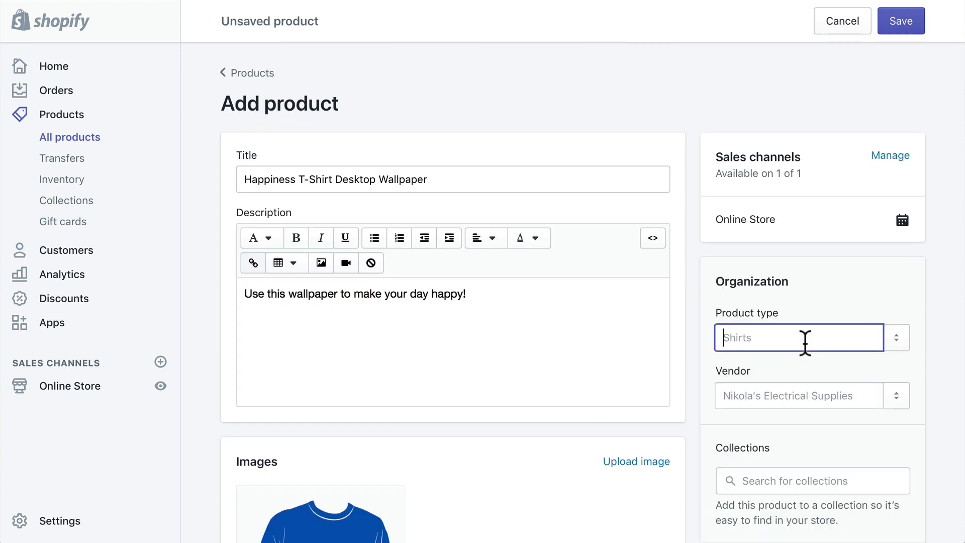
type("Wallpaper")
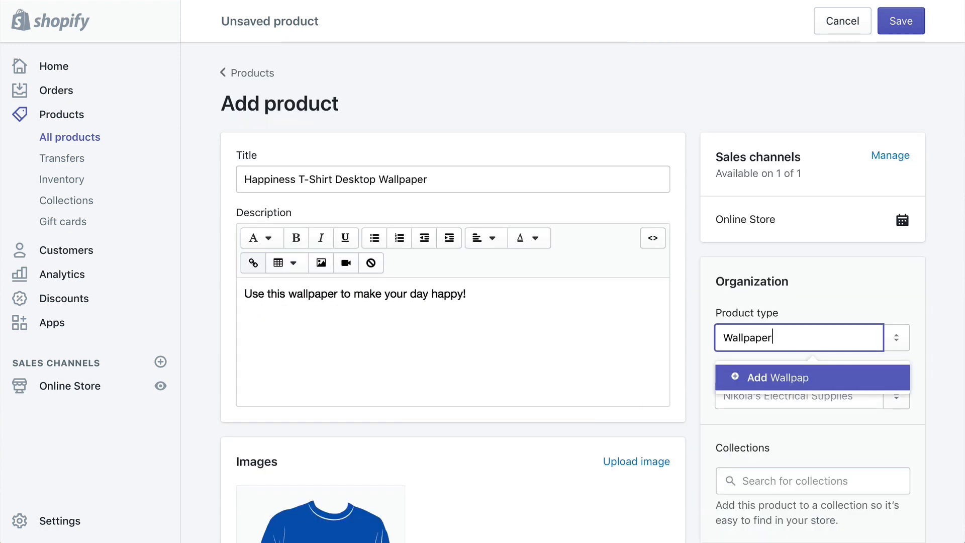
key("Return")
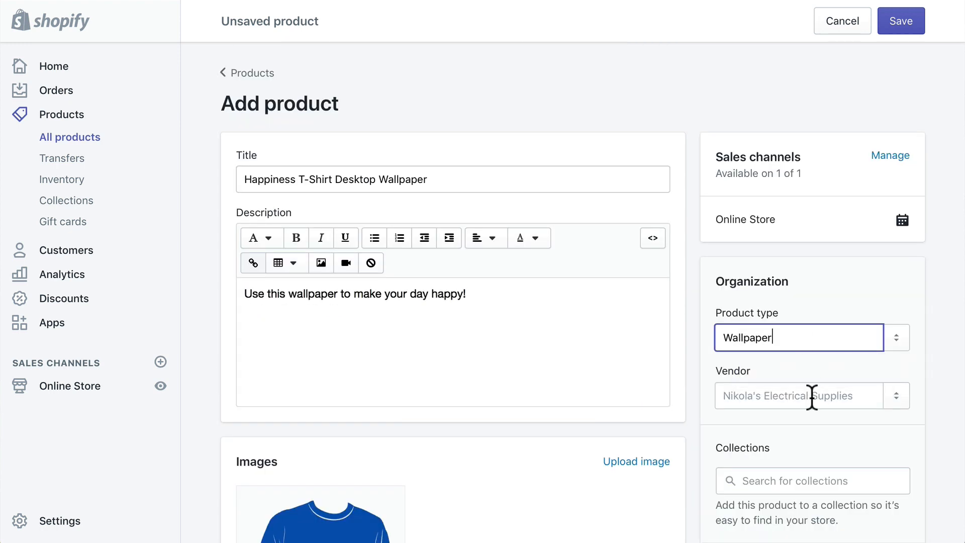
scroll(812, 405, "down", 4)
left_click(762, 300)
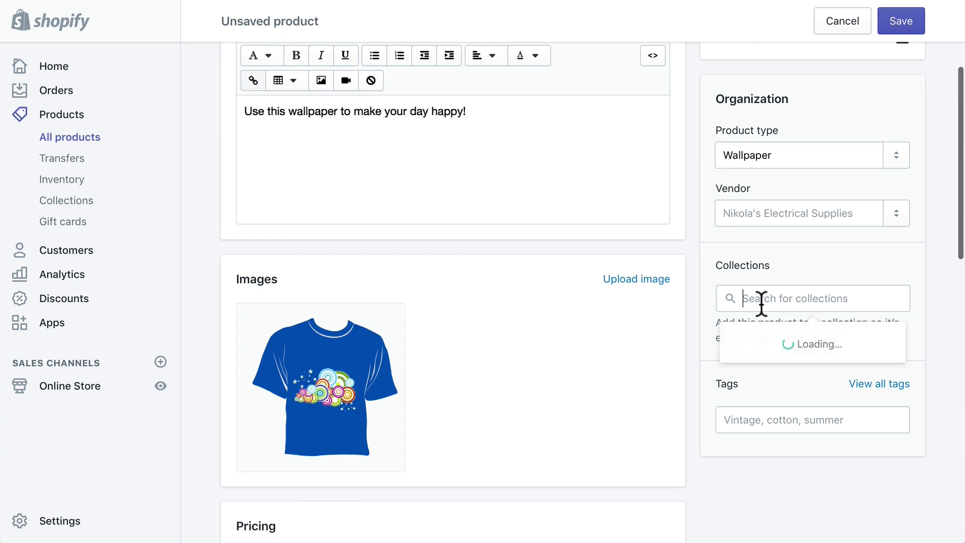
left_click(768, 341)
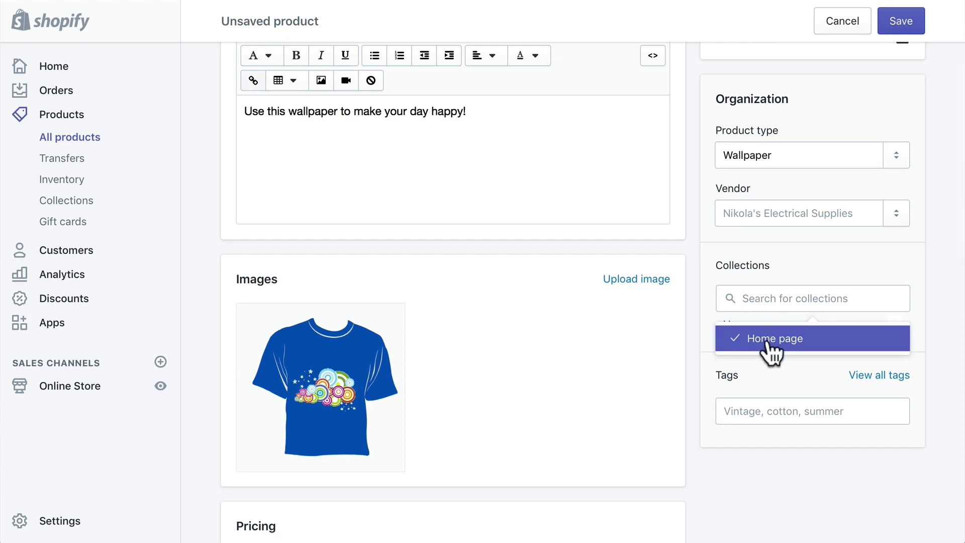
left_click(900, 22)
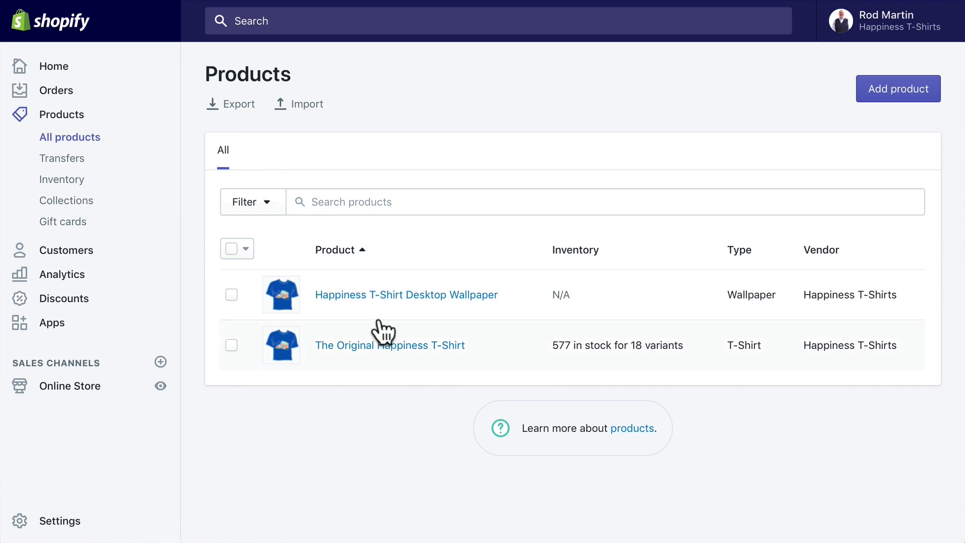
Attach blue-shirt.png as the Happiness T-Shirt Desktop Wallpaper's digital download file.
left_click(359, 298)
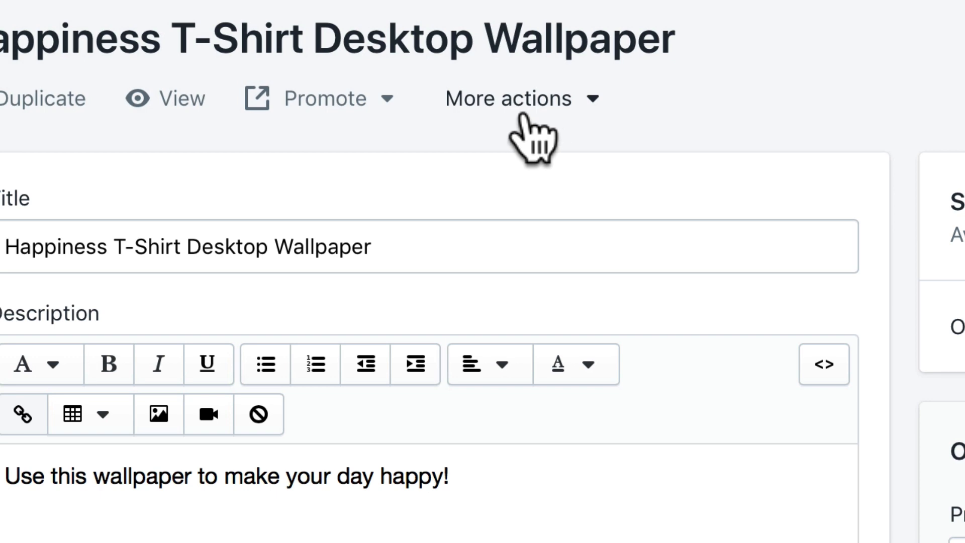
left_click(555, 100)
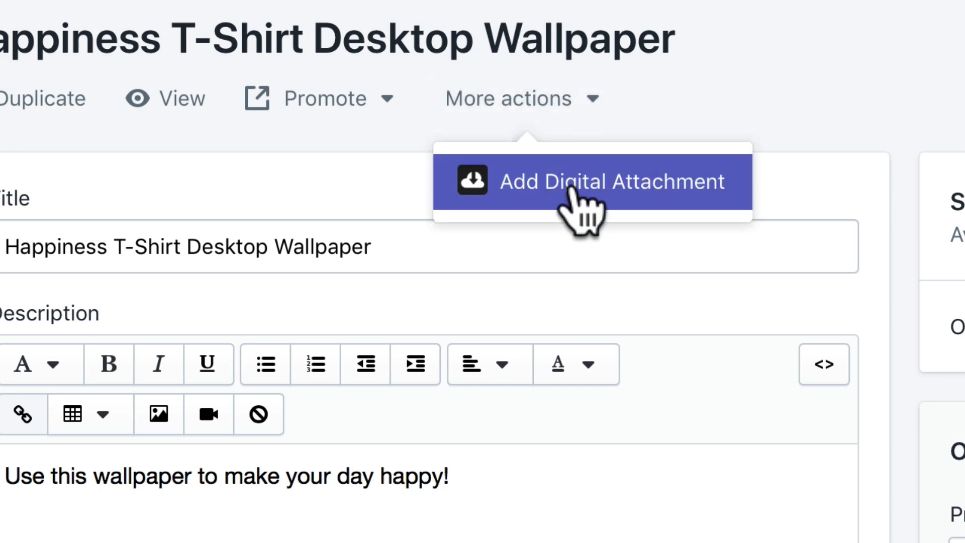
left_click(573, 183)
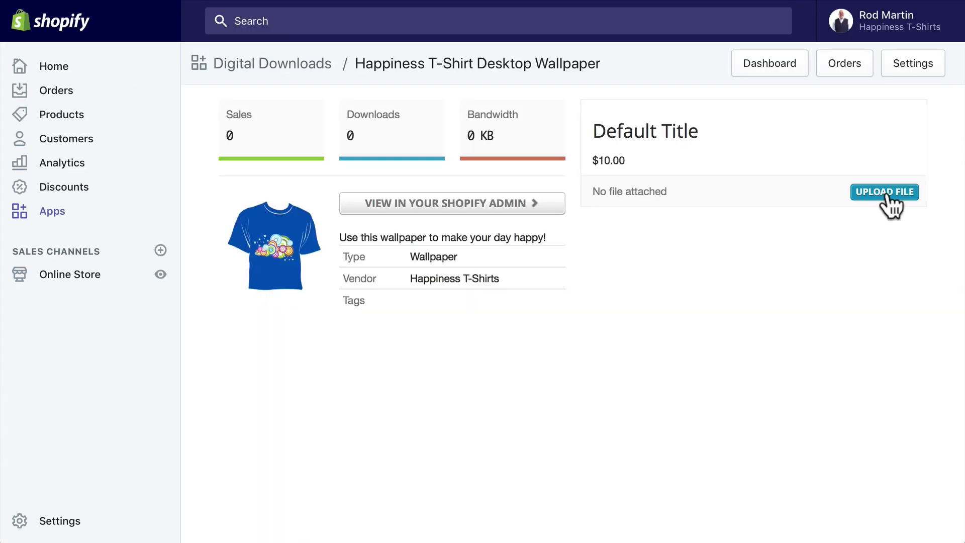
left_click(886, 194)
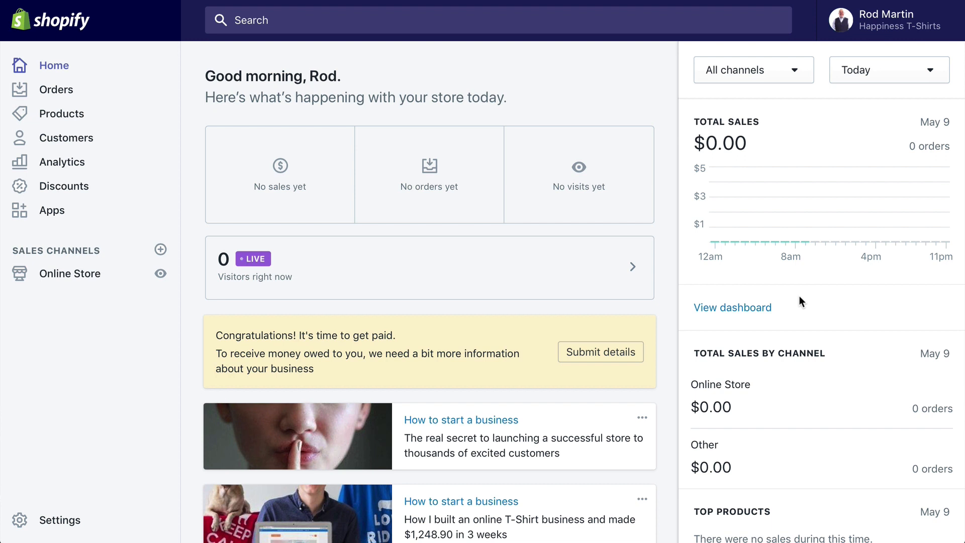
Switch the Home sales summary from Today to This month, then open the analytics dashboard.
left_click(885, 75)
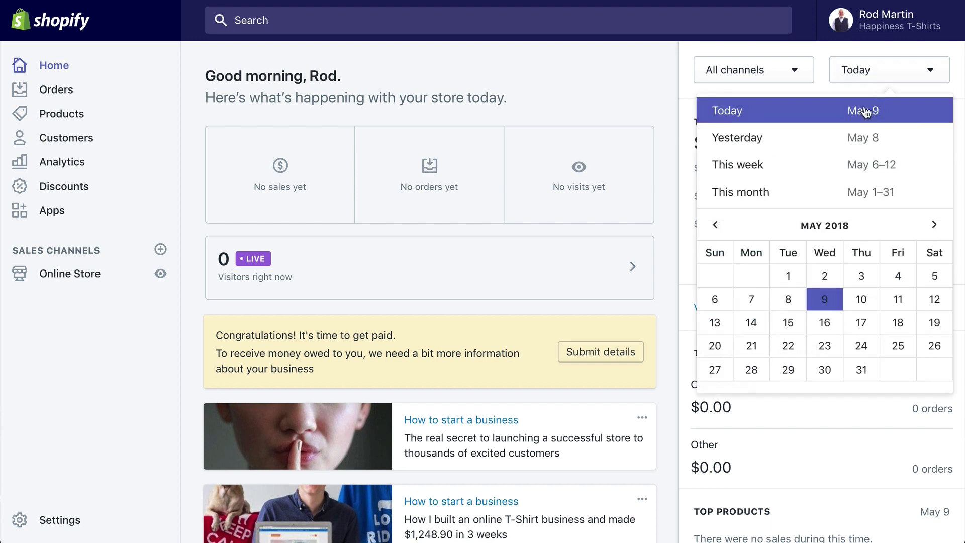
left_click(765, 196)
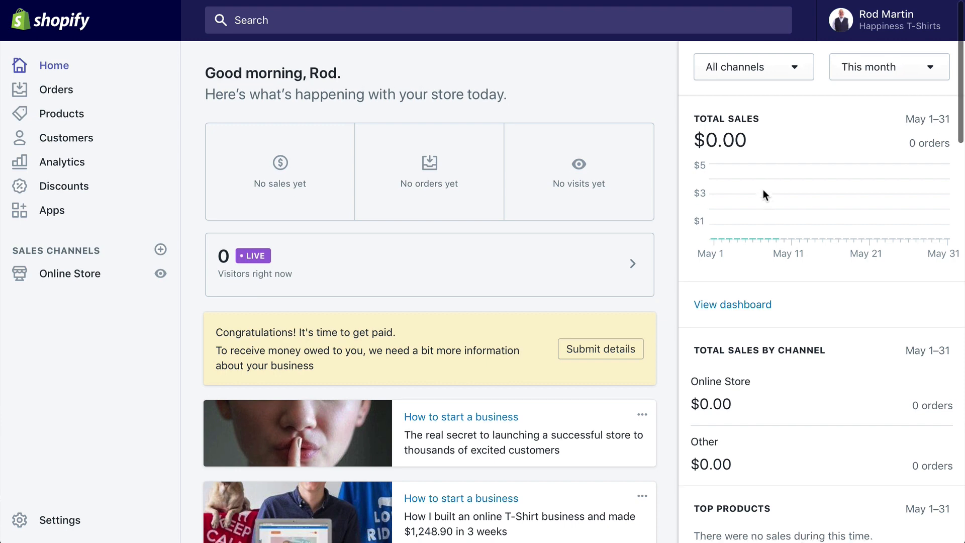
scroll(763, 190, "down", 2)
scroll(763, 190, "up", 2)
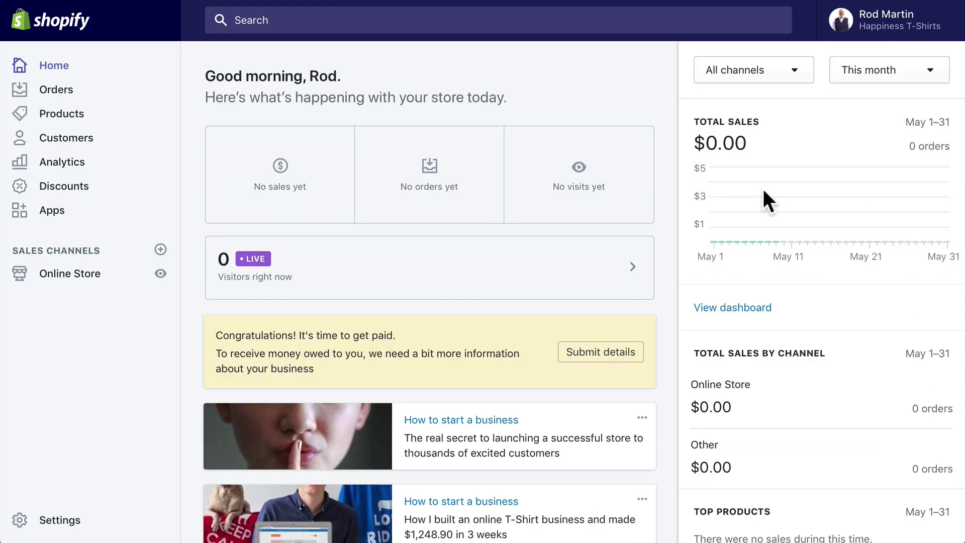
left_click(731, 307)
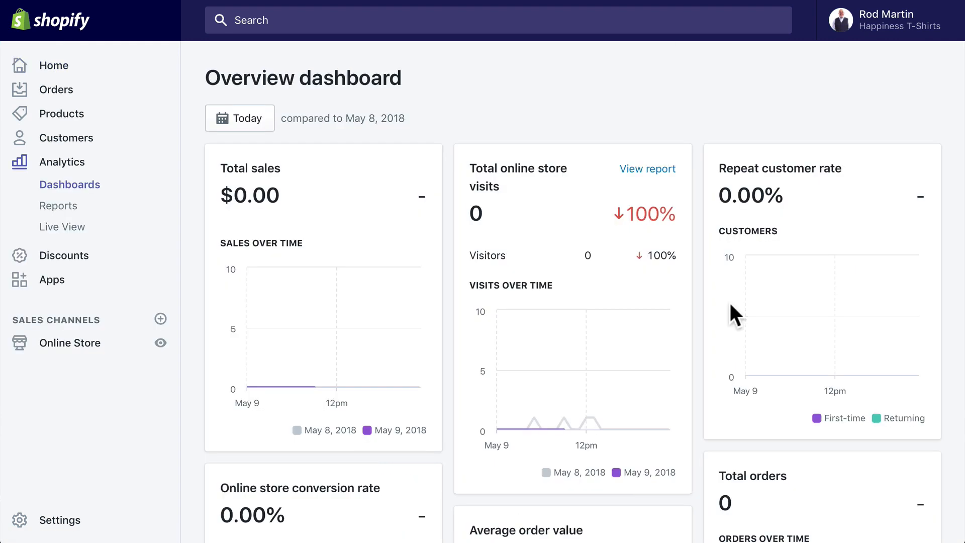
Scroll through the Analytics Overview, then open the Add sales channel list.
scroll(731, 307, "down", 6)
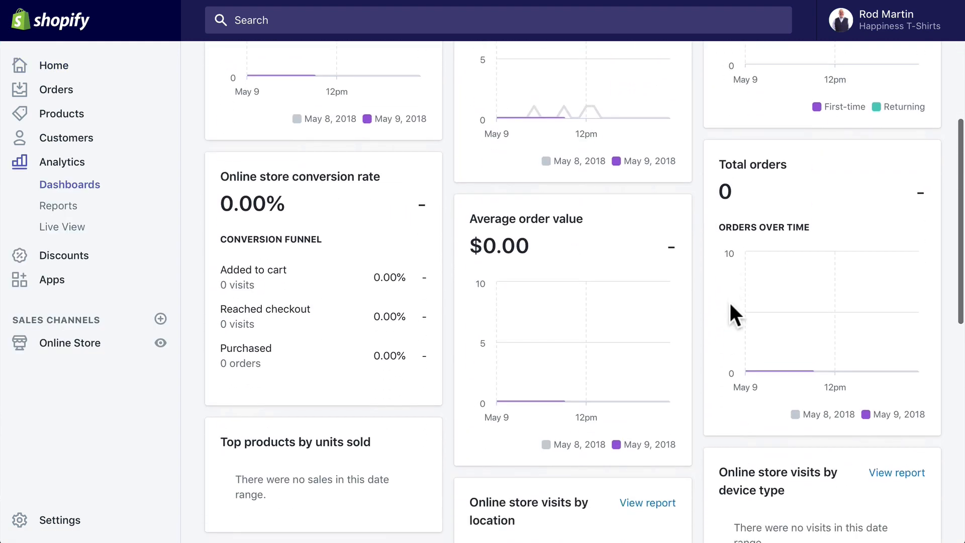
scroll(731, 304, "down", 10)
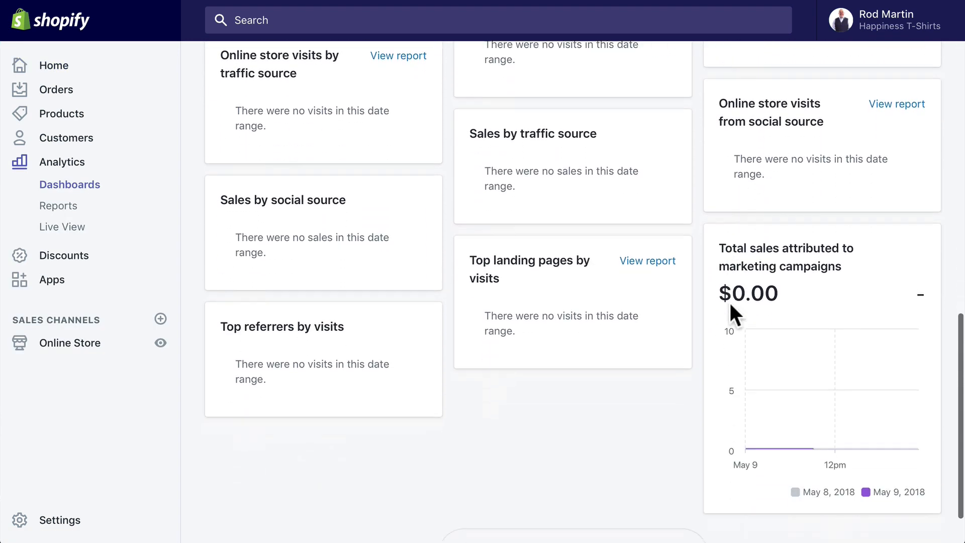
scroll(730, 302, "up", 18)
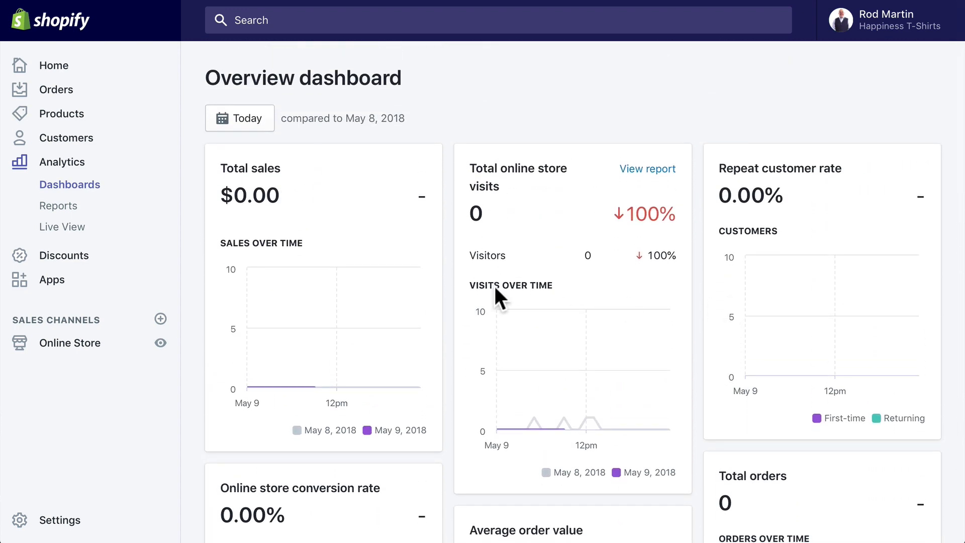
left_click(160, 319)
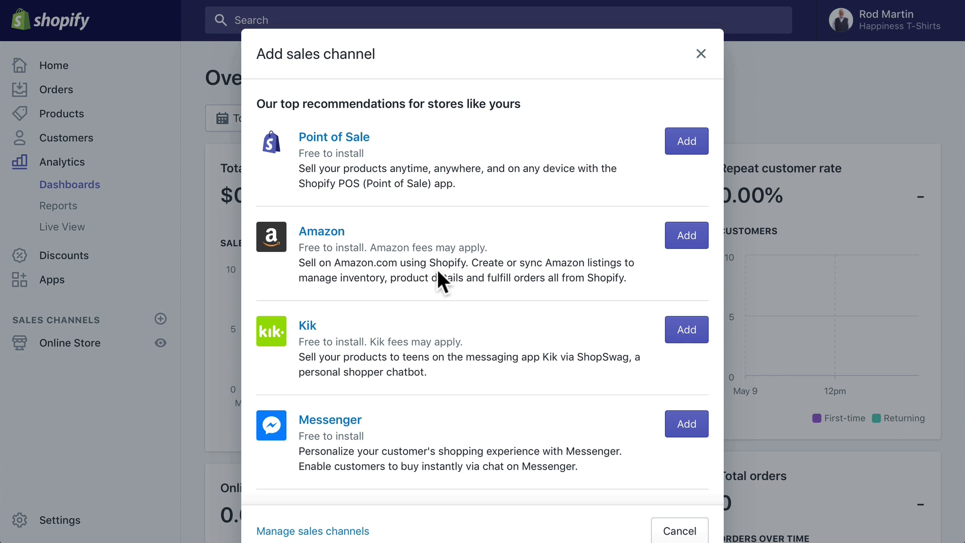
Scroll the Add sales channel list down to Buy Button and add that channel.
scroll(541, 285, "down", 3)
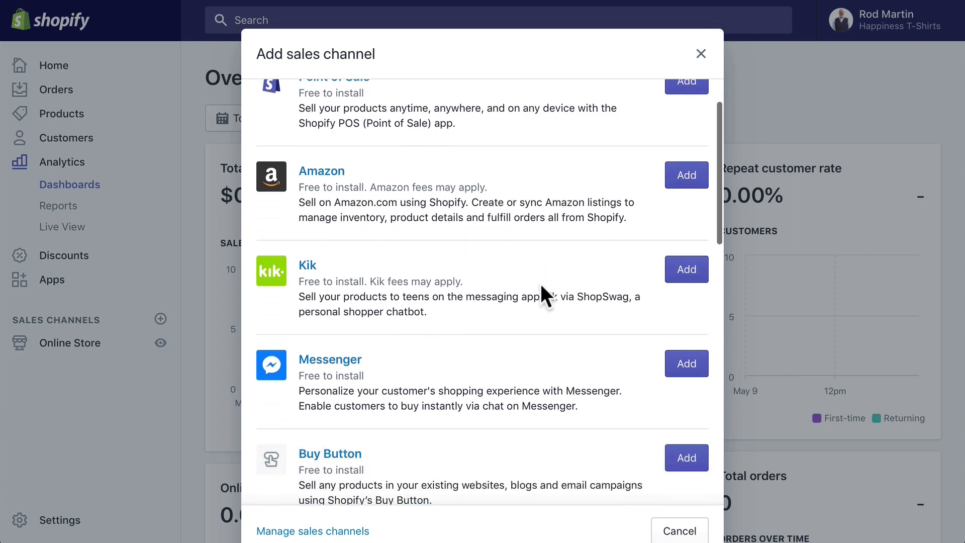
scroll(540, 282, "down", 1)
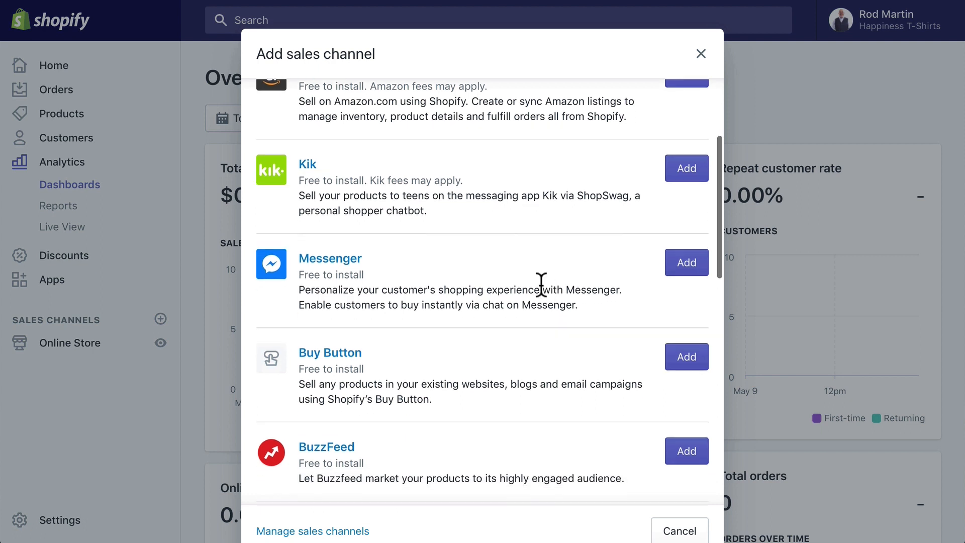
scroll(541, 285, "down", 1)
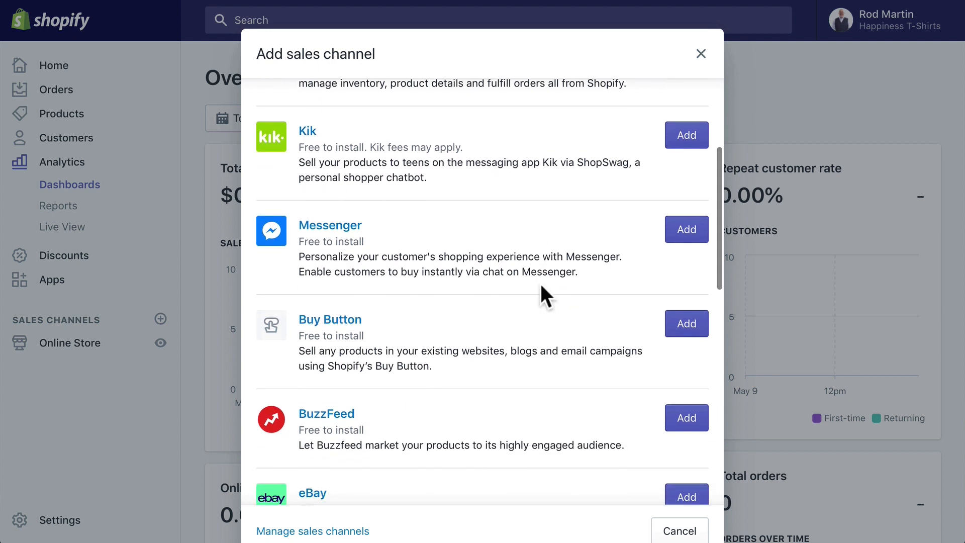
scroll(540, 285, "down", 2)
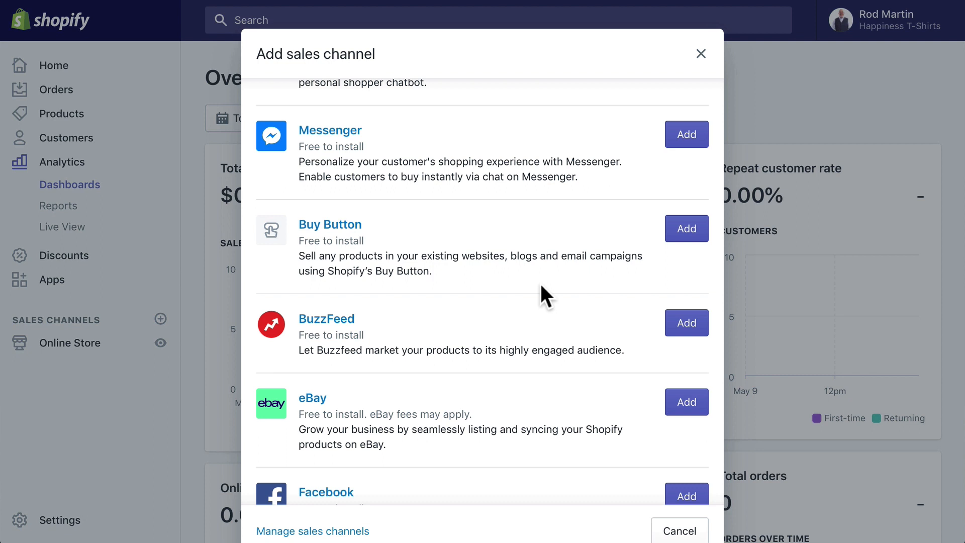
scroll(540, 282, "down", 4)
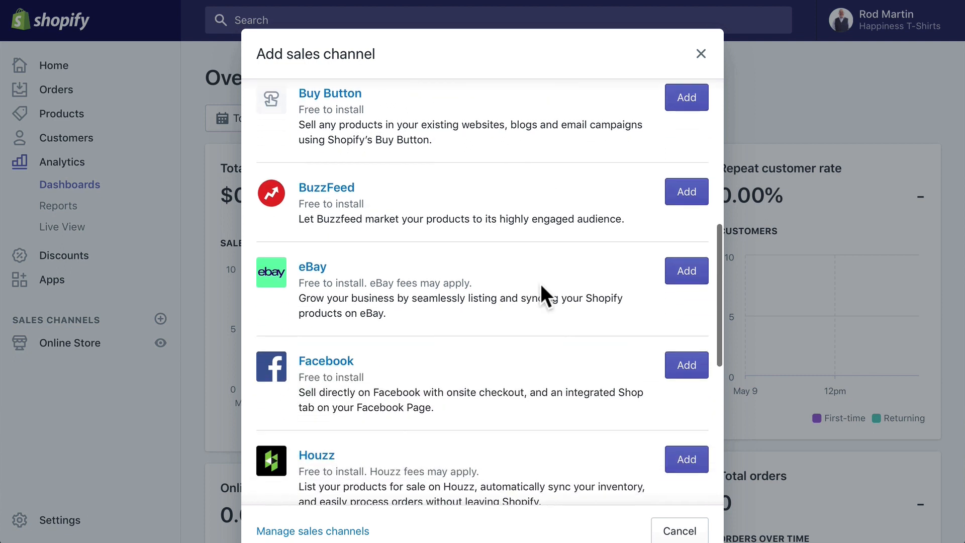
scroll(540, 285, "down", 3)
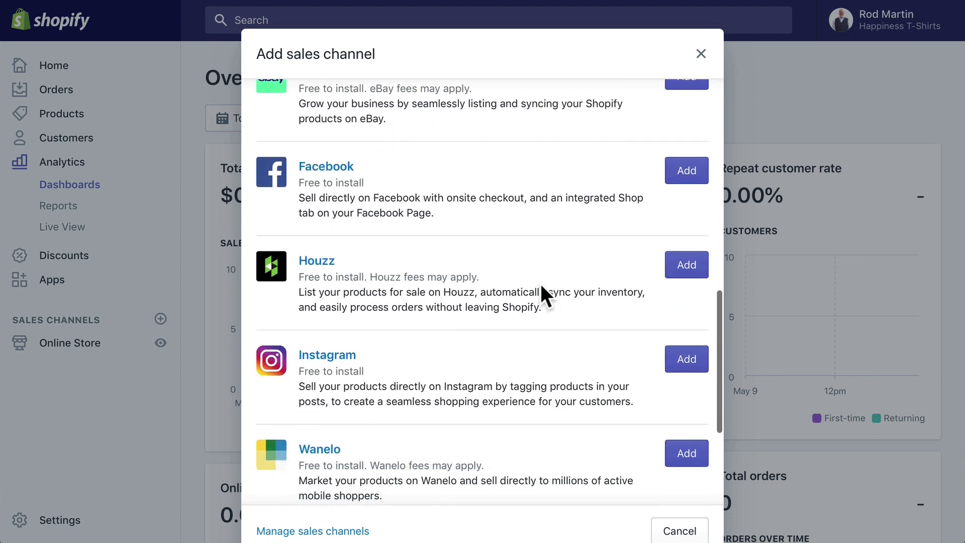
scroll(541, 285, "down", 2)
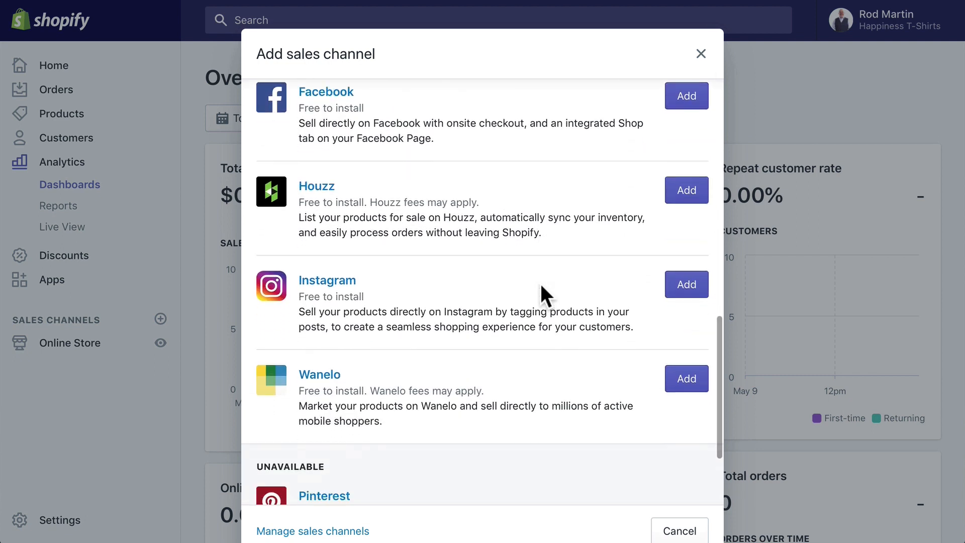
scroll(541, 286, "down", 3)
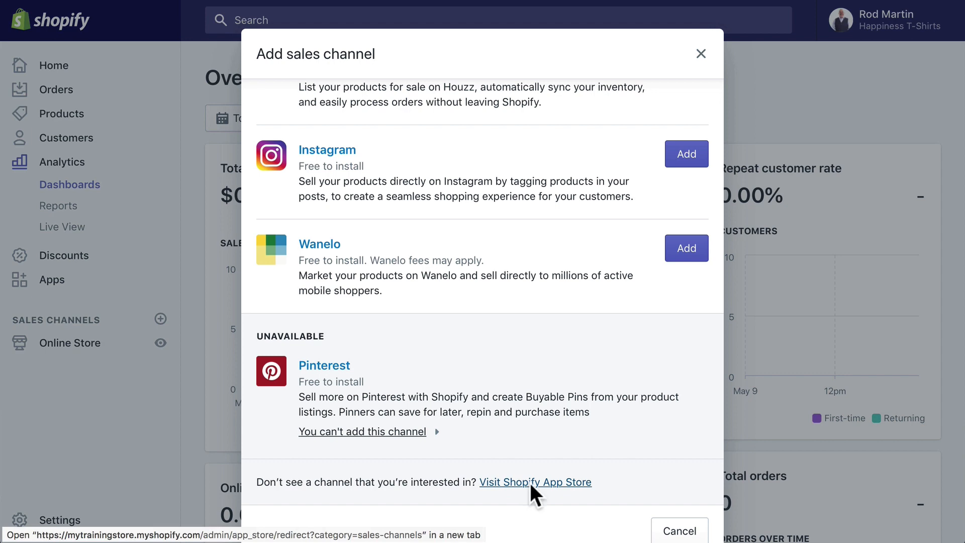
scroll(531, 485, "up", 10)
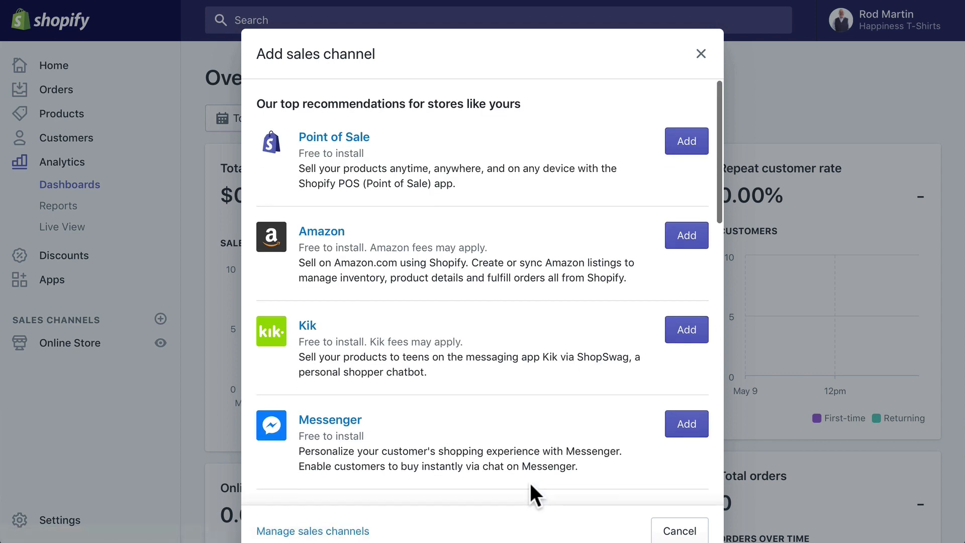
scroll(529, 481, "down", 7)
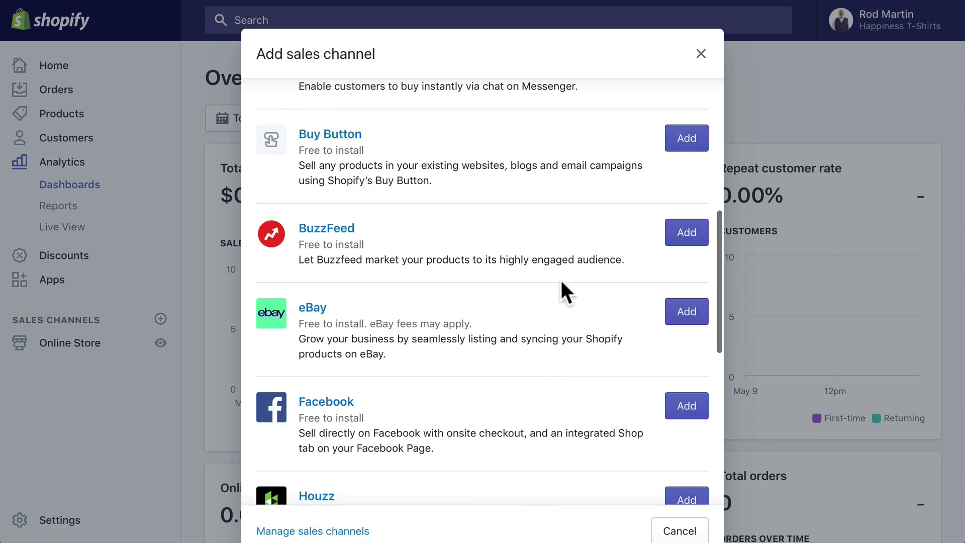
left_click(685, 131)
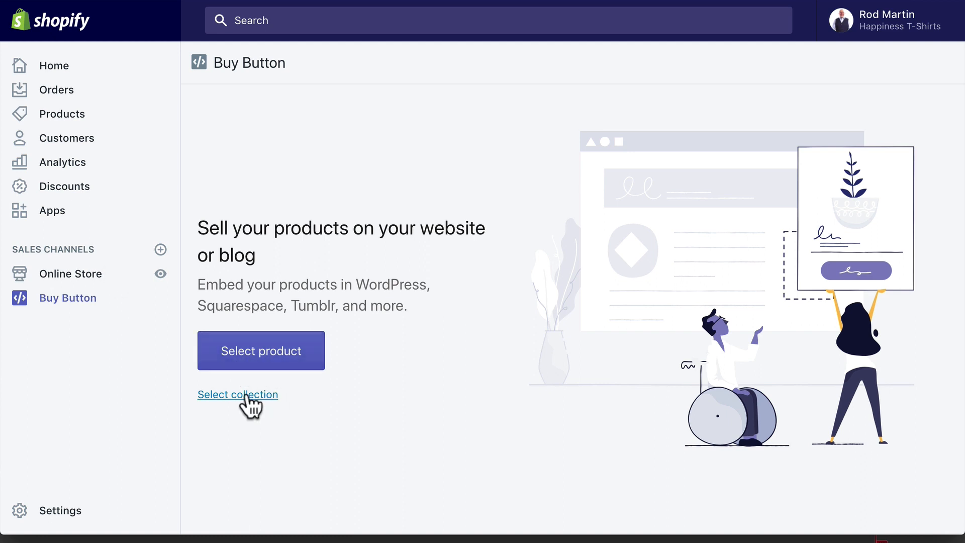
Choose The Original Happiness T-Shirt as the Buy Button's product.
left_click(265, 352)
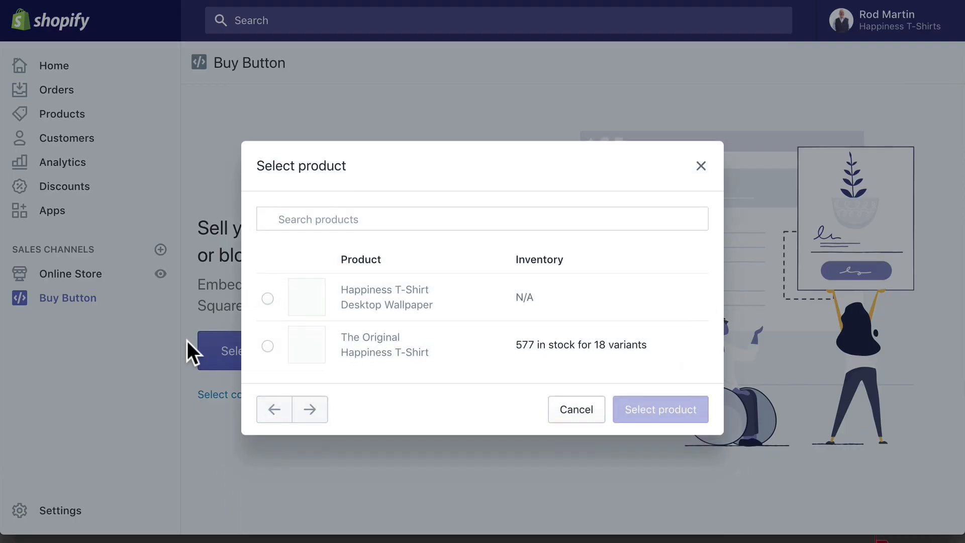
left_click(267, 347)
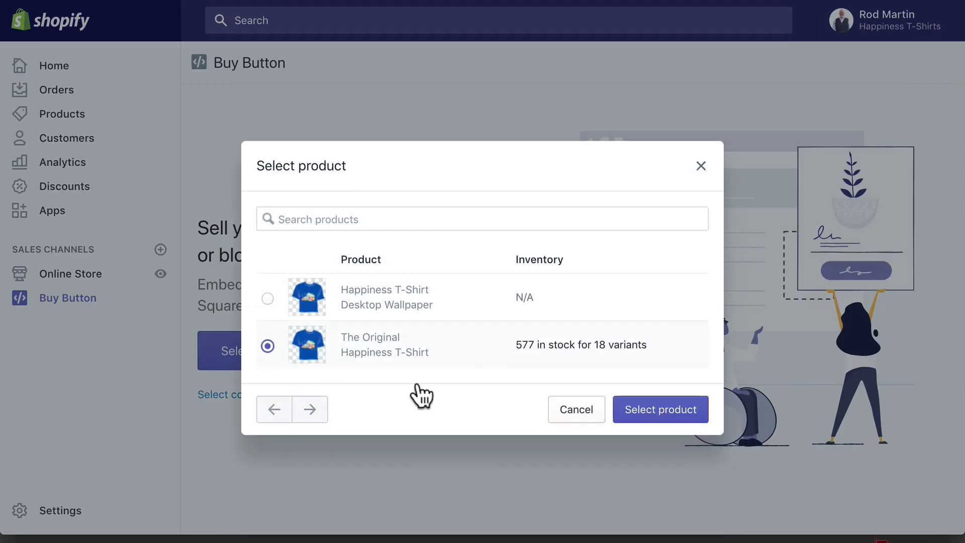
left_click(649, 417)
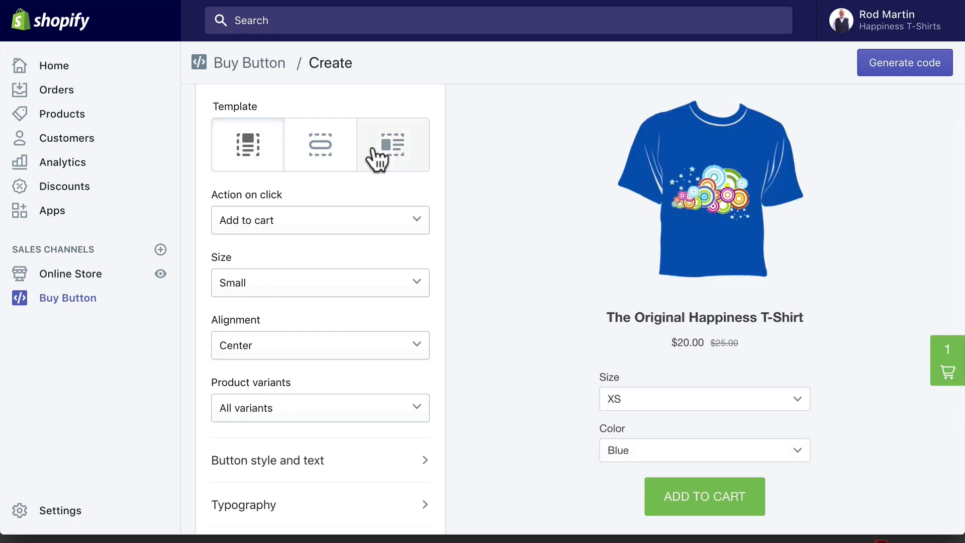
Compare side-by-side and centered layouts, keeping the centered Buy Button template.
left_click(396, 160)
left_click(242, 159)
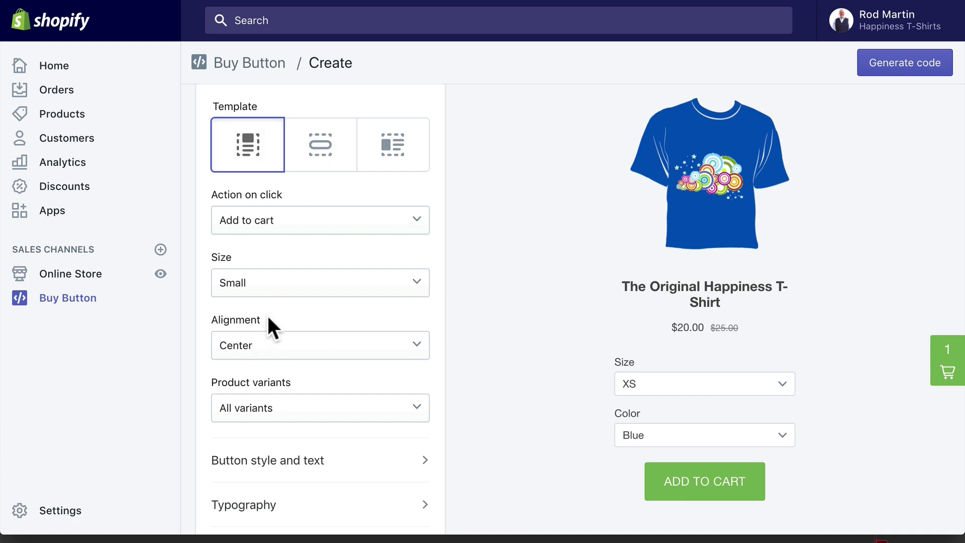
scroll(267, 314, "down", 3)
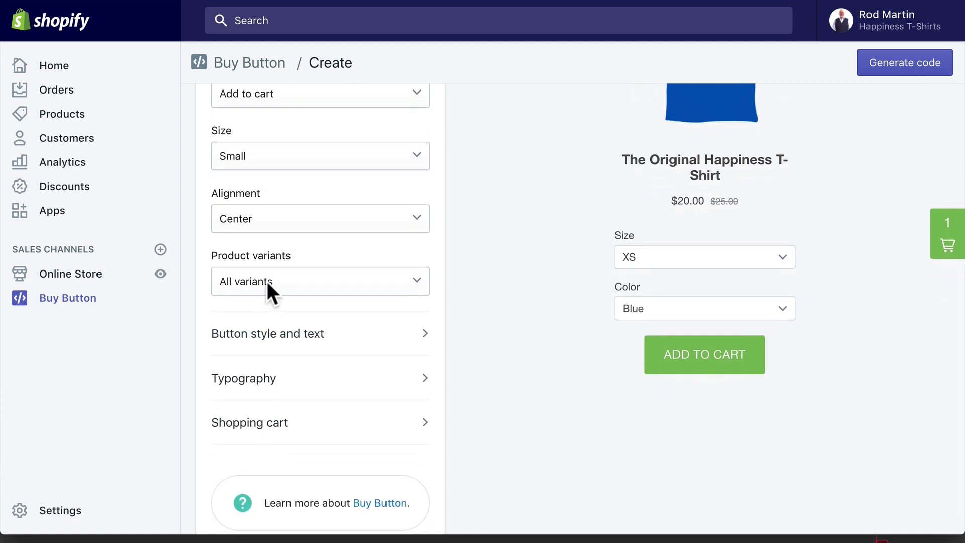
scroll(267, 282, "down", 1)
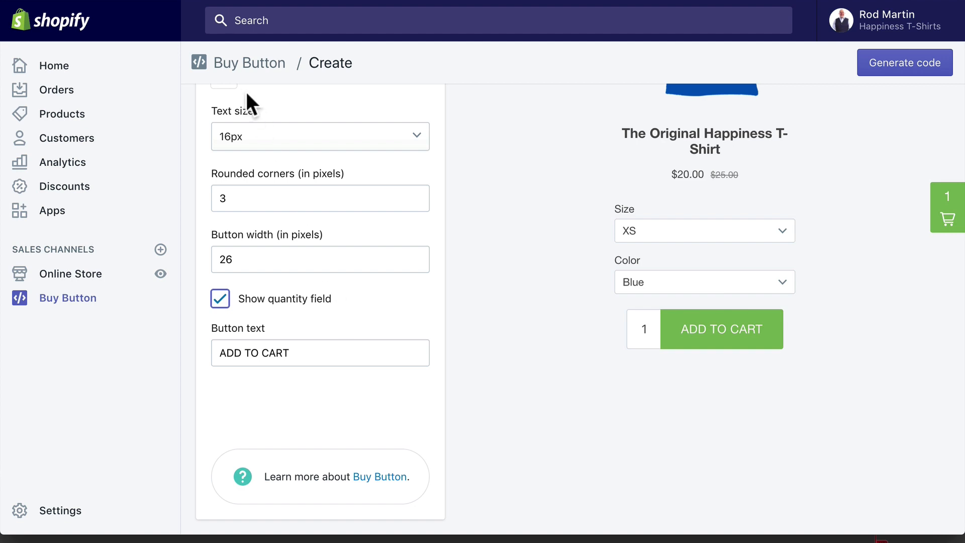
scroll(272, 212, "up", 5)
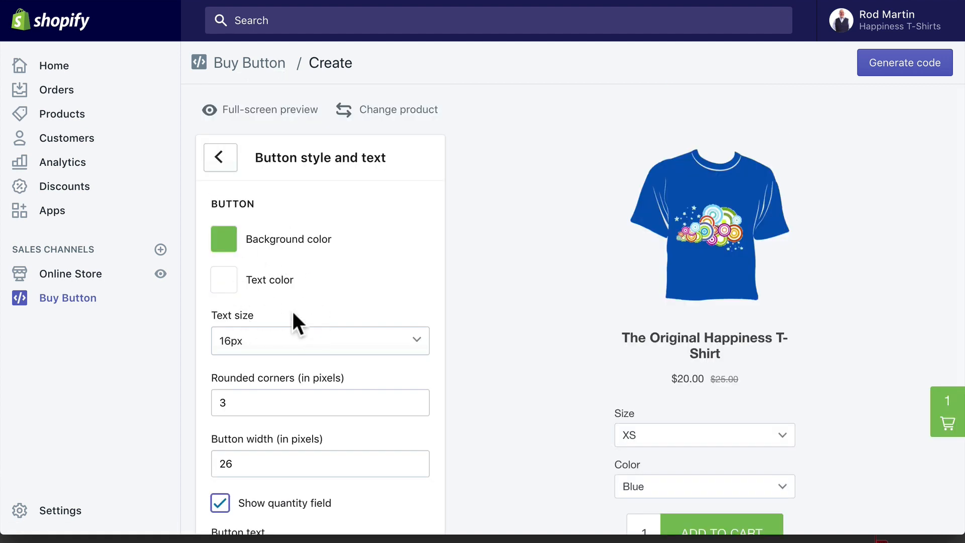
left_click(222, 166)
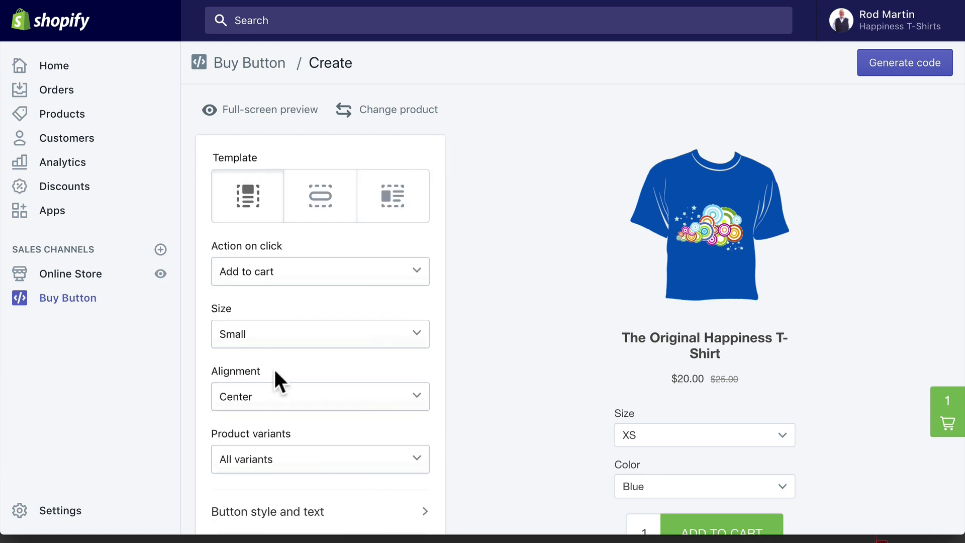
Review the Typography and Shopping cart settings, then generate the embed code.
scroll(276, 375, "down", 5)
left_click(257, 351)
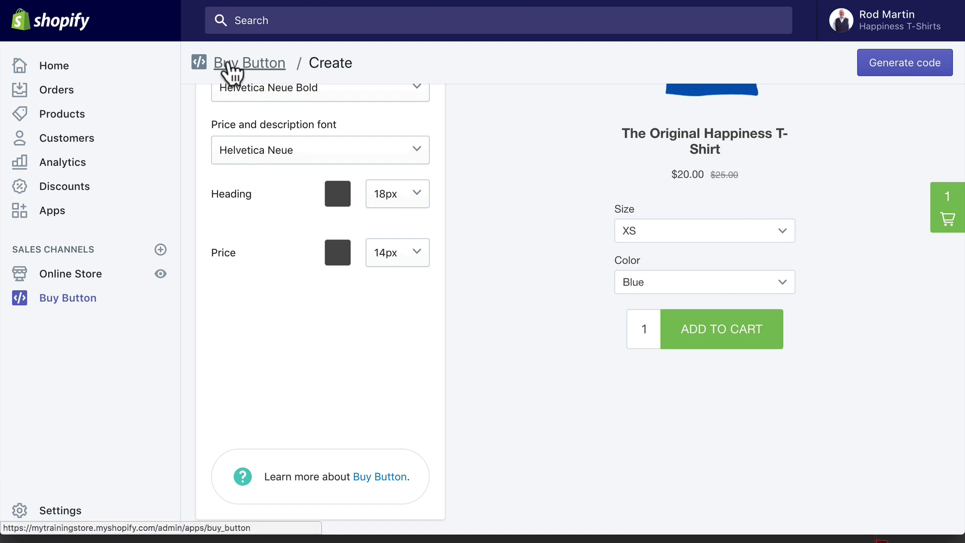
scroll(240, 98, "up", 5)
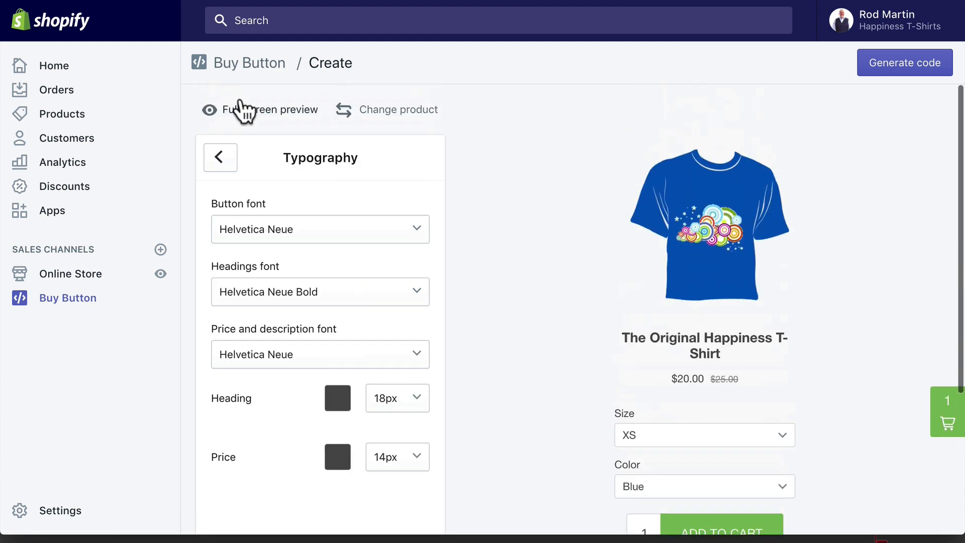
left_click(221, 157)
scroll(236, 347, "down", 4)
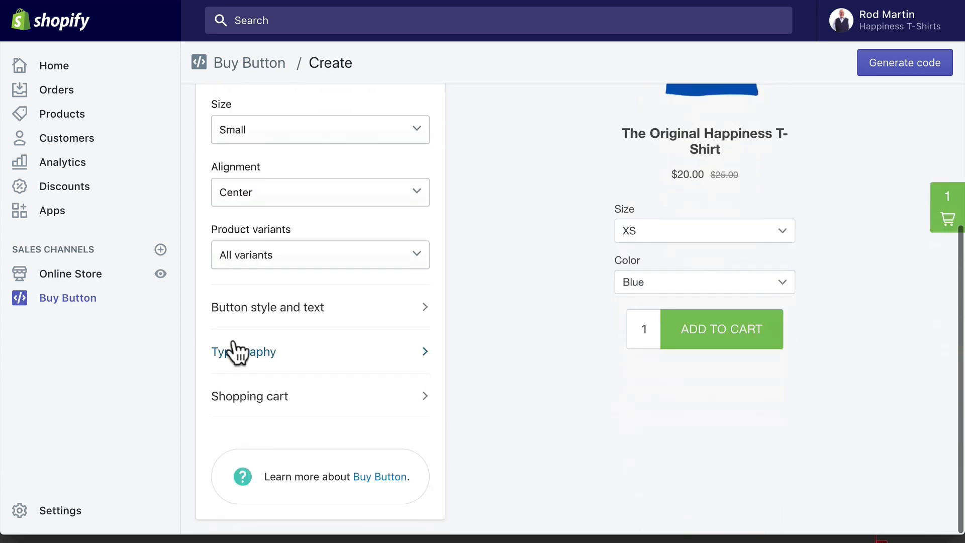
left_click(271, 405)
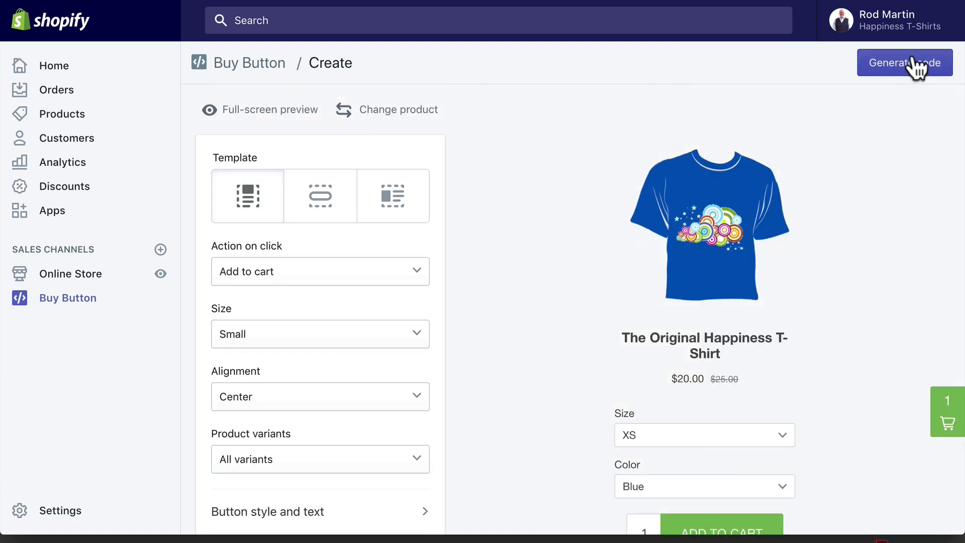
left_click(909, 76)
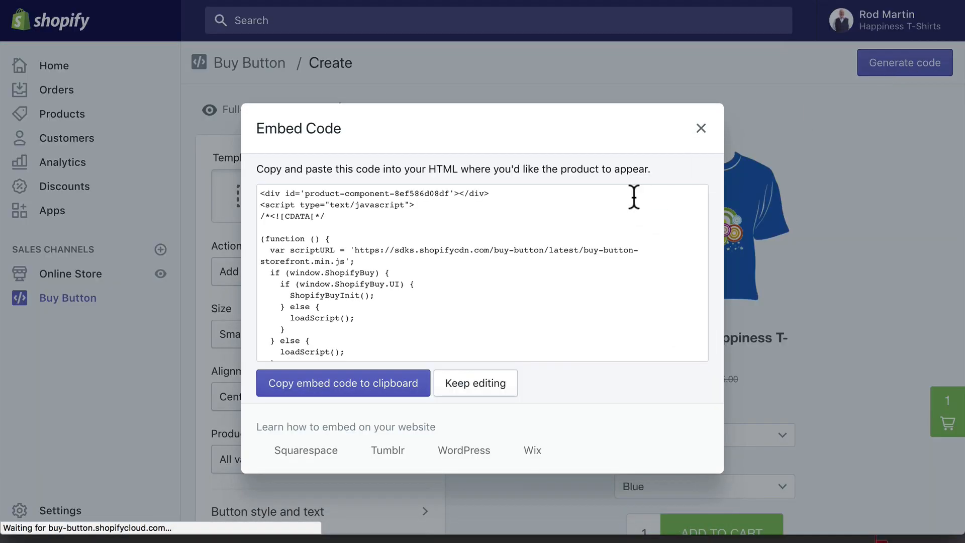
Copy The Original Happiness T-Shirt Buy Button code, then close the Embed Code window.
left_click(343, 384)
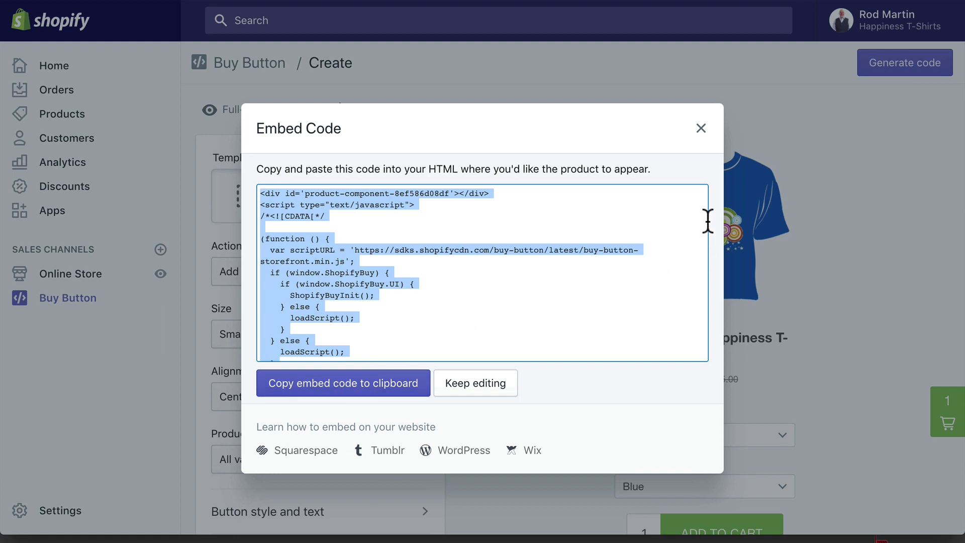
left_click(701, 129)
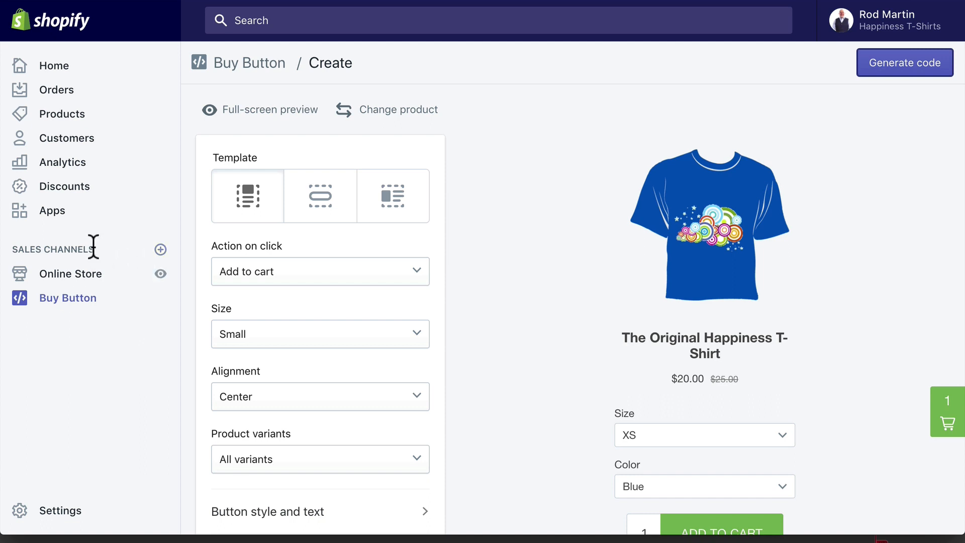
From the Sales Channels add list, browse the sales channel apps in the Shopify App Store.
left_click(160, 250)
scroll(382, 246, "down", 5)
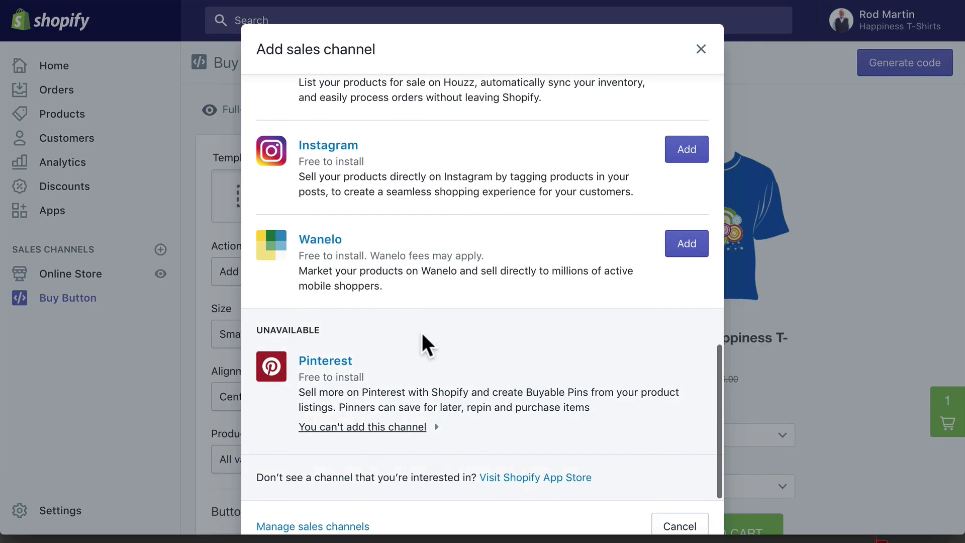
left_click(519, 479)
scroll(20, 341, "down", 8)
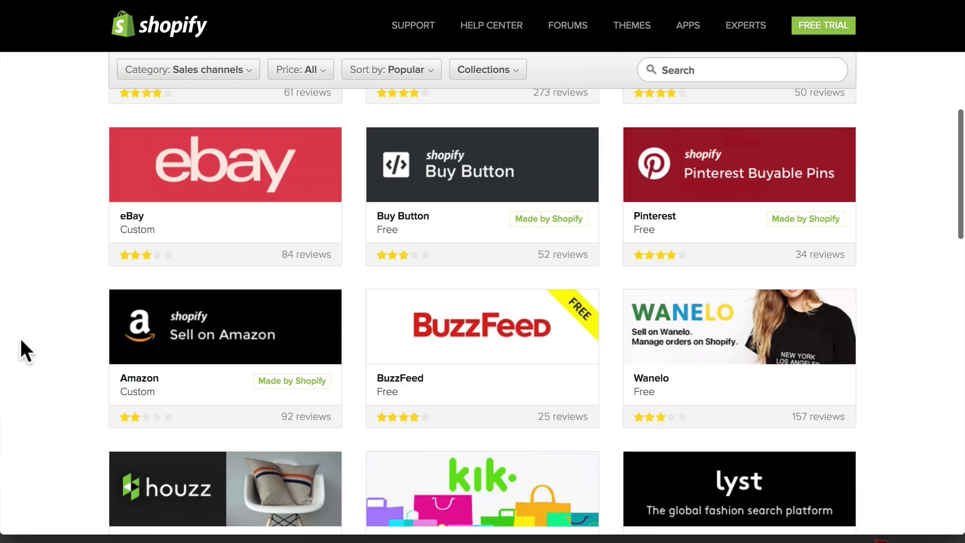
scroll(21, 340, "up", 3)
scroll(20, 340, "down", 4)
scroll(21, 340, "down", 2)
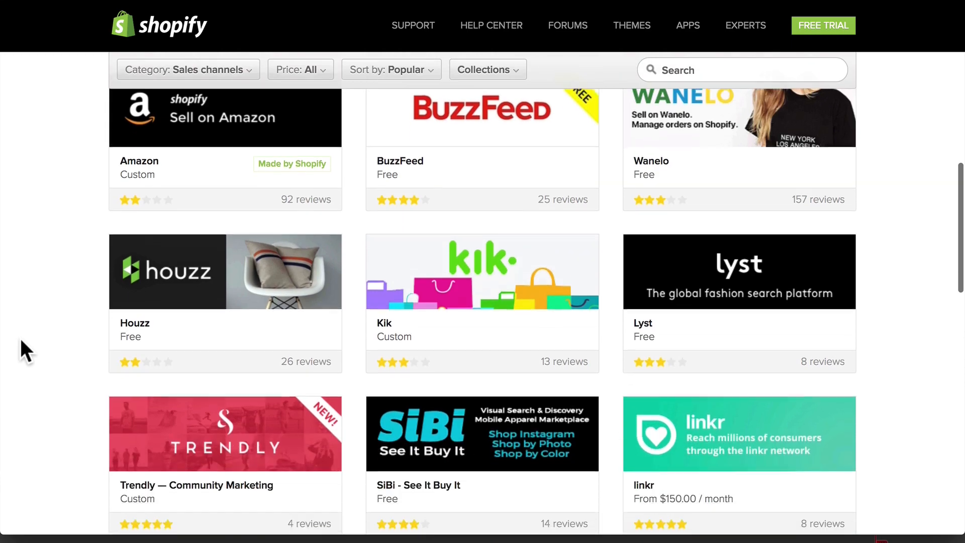
scroll(19, 336, "down", 1)
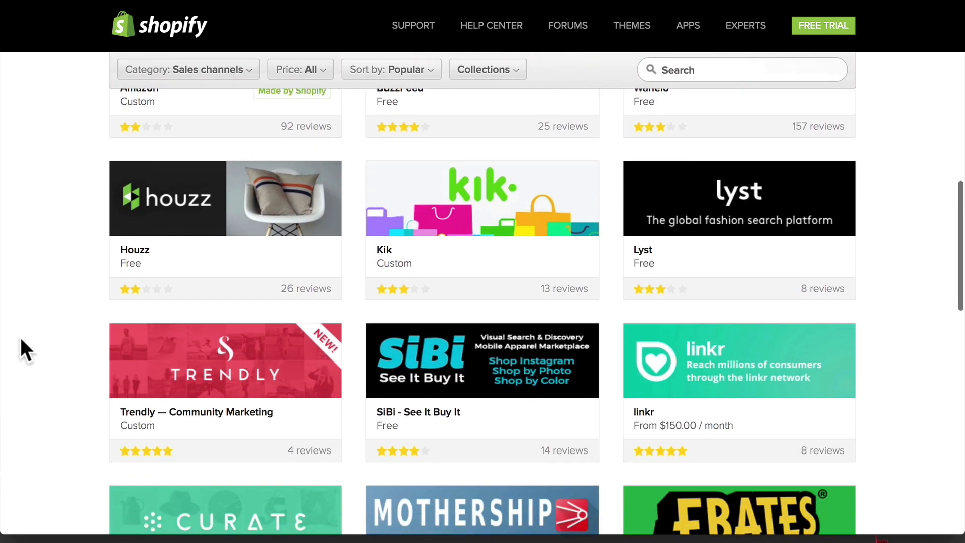
scroll(19, 336, "down", 7)
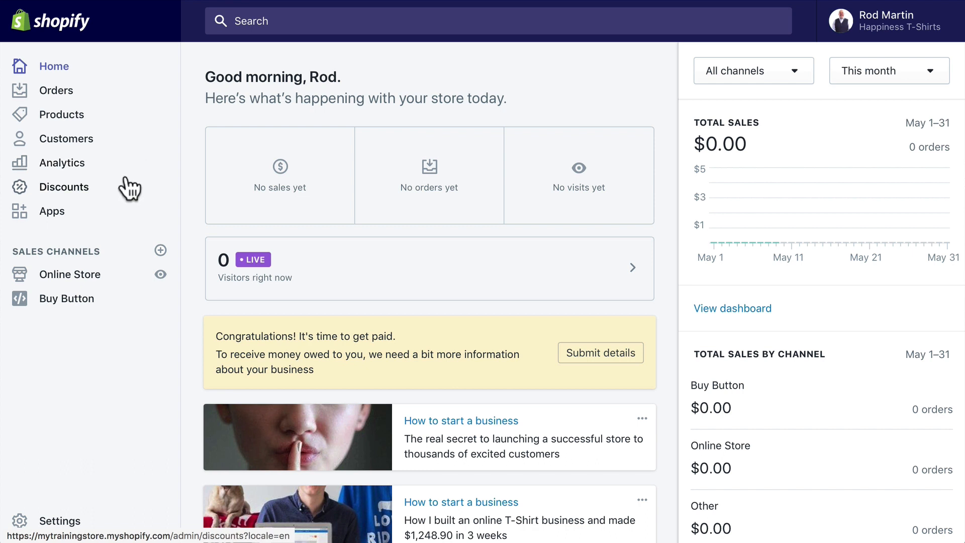
Go to Online Store > Blog posts and start a new blog post.
left_click(66, 275)
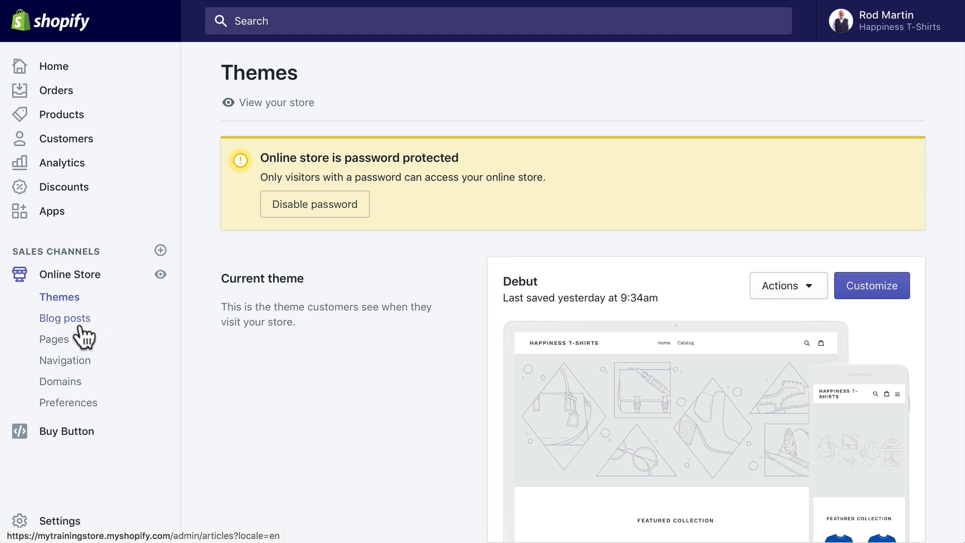
left_click(50, 322)
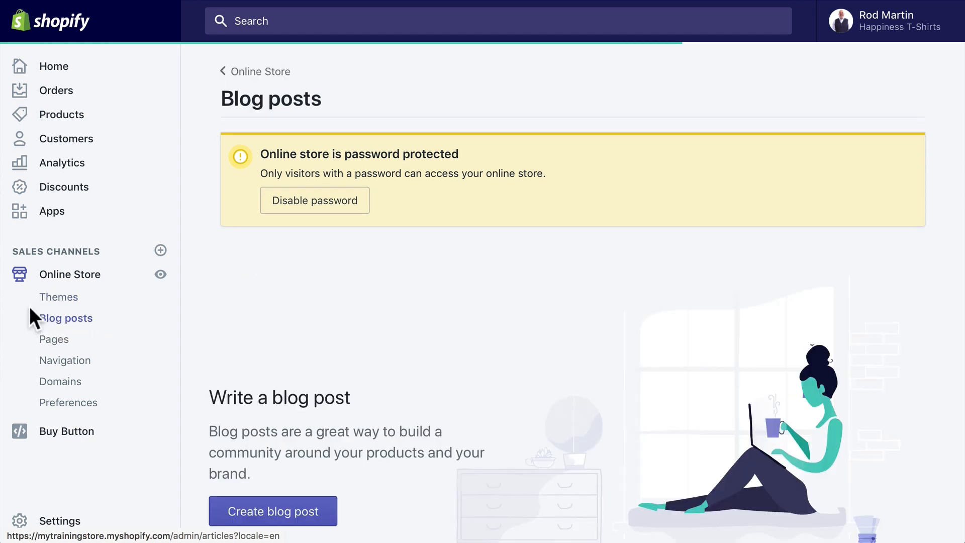
scroll(280, 300, "down", 1)
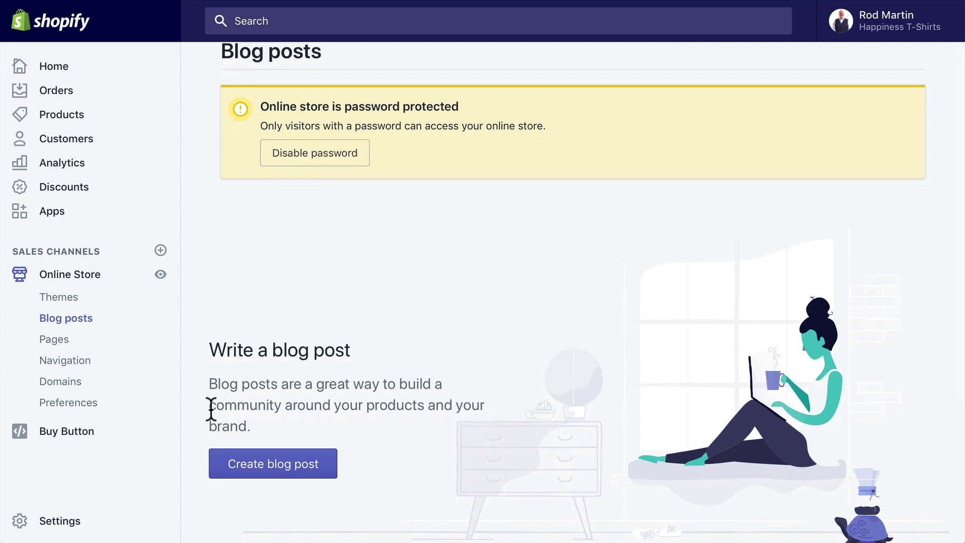
left_click(274, 463)
Title the post 'My First Blog Post' and paste the prepared article text as its content.
left_click(294, 179)
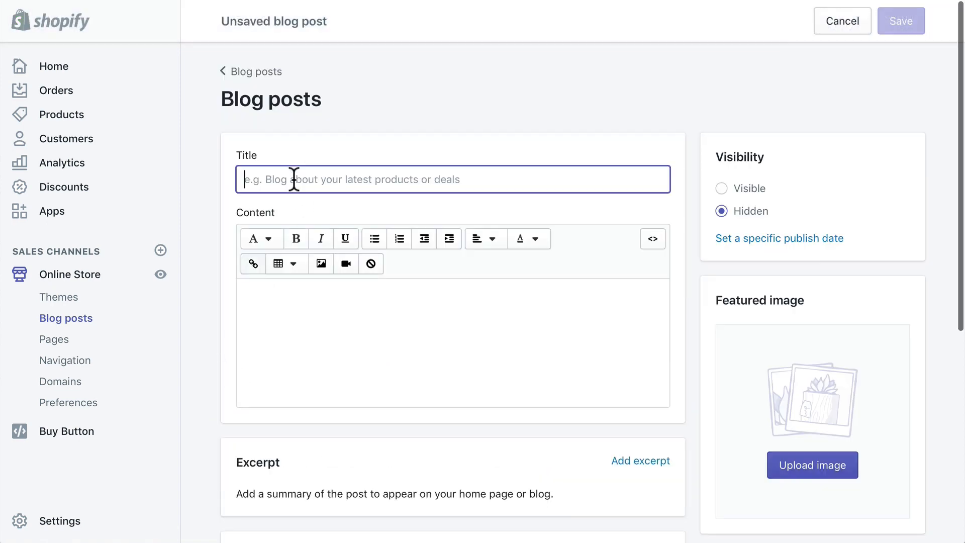
type("My First Blog Post")
key("Tab")
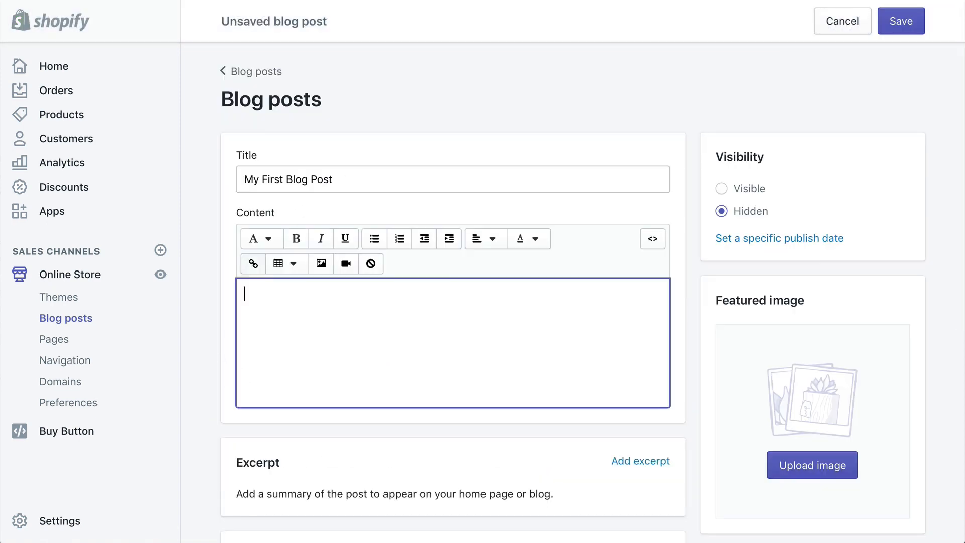
key("ctrl+v")
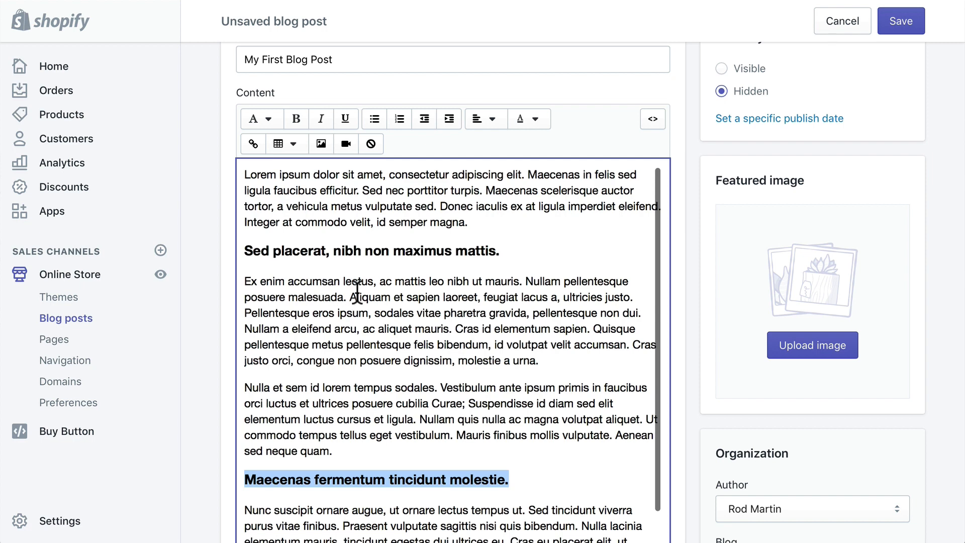
Select the 'Sed placerat, nibh non maximus mattis.' heading, then start inserting an image.
triple_click(290, 253)
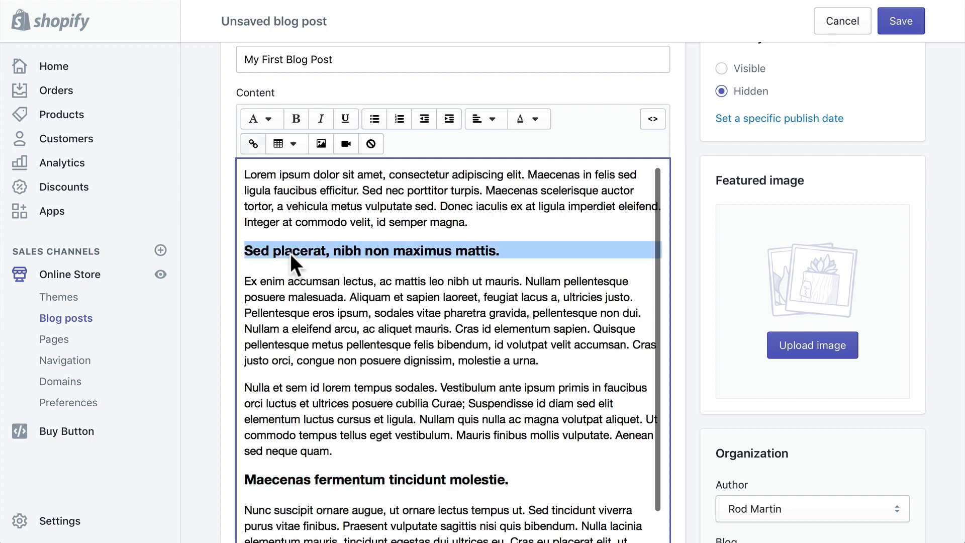
left_click(260, 120)
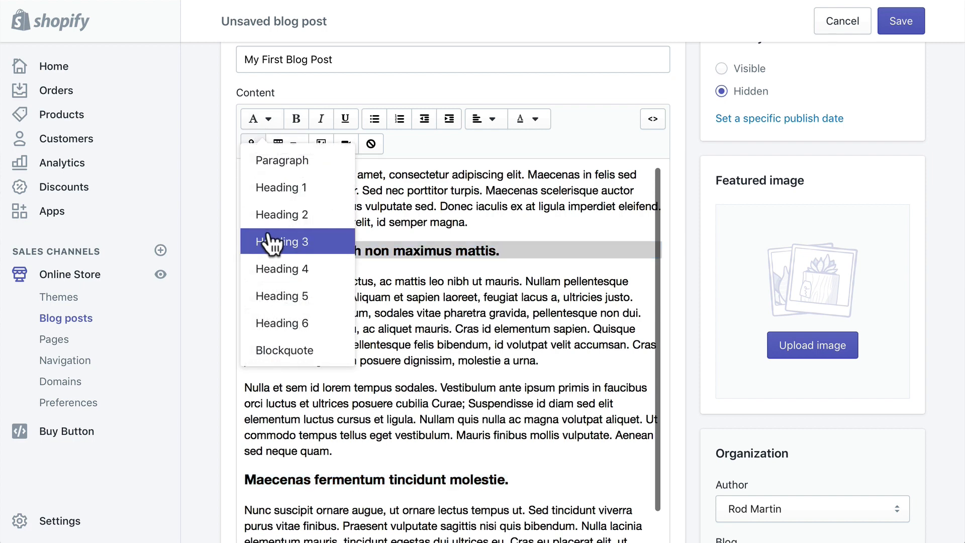
left_click(444, 345)
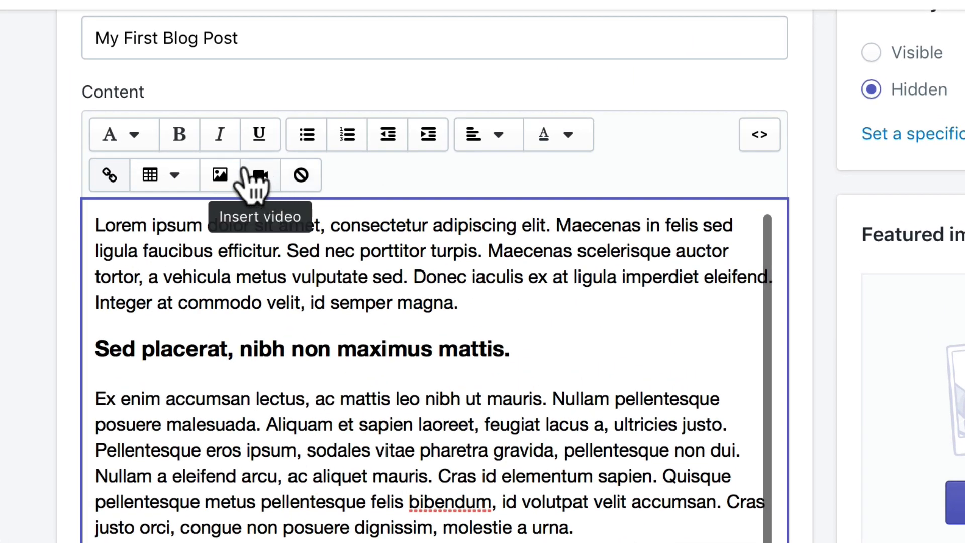
left_click(223, 175)
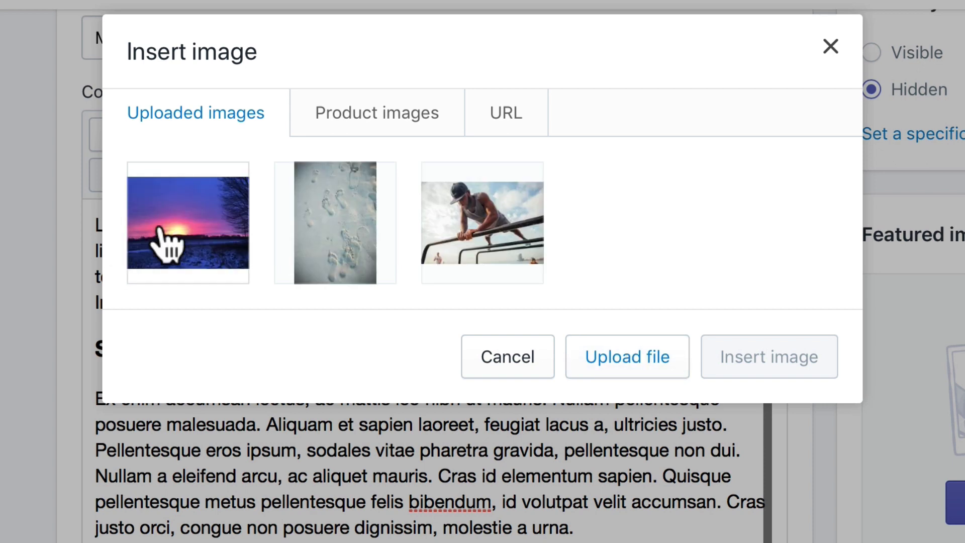
Insert the sunset photo at Large (480x480) with alt text 'The view from my front yard'.
left_click(177, 241)
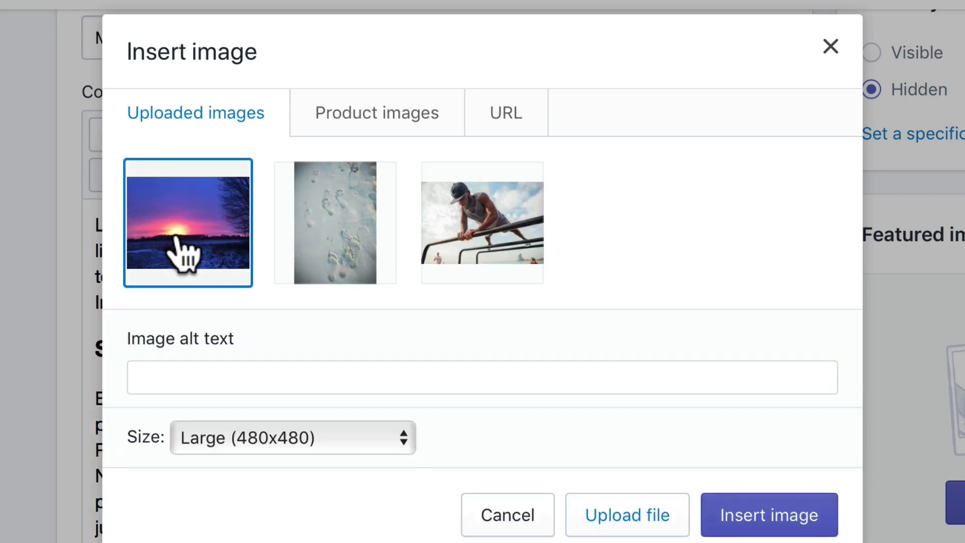
left_click(270, 383)
type("The ")
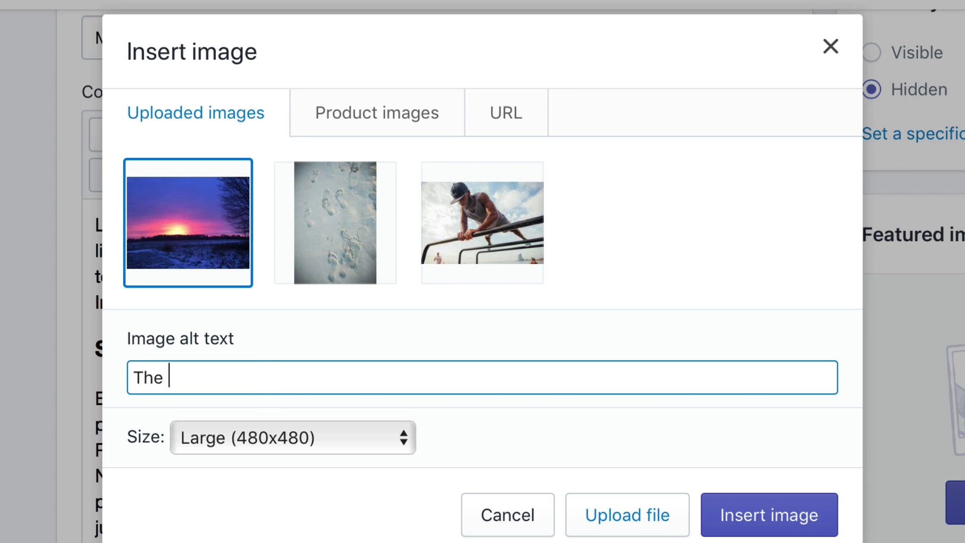
type("view from my ")
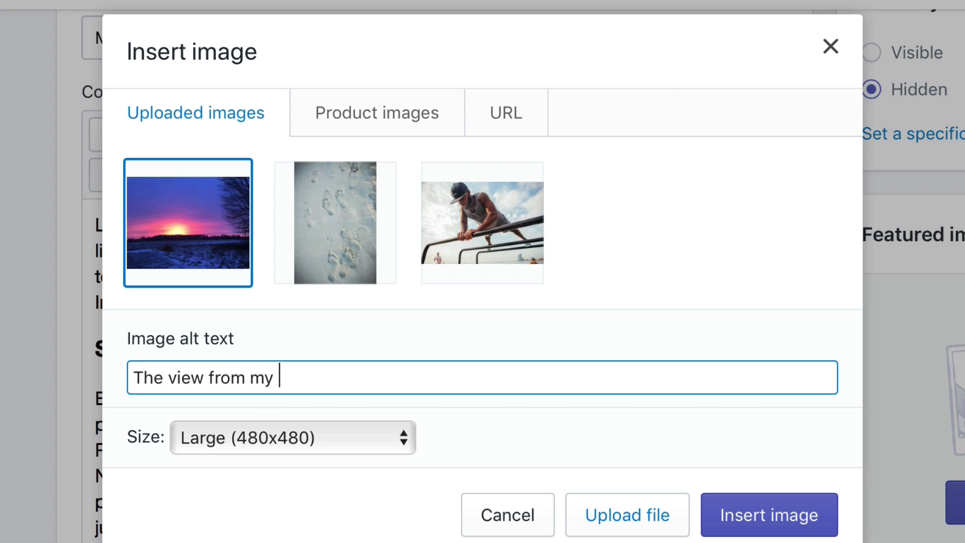
type("front yard")
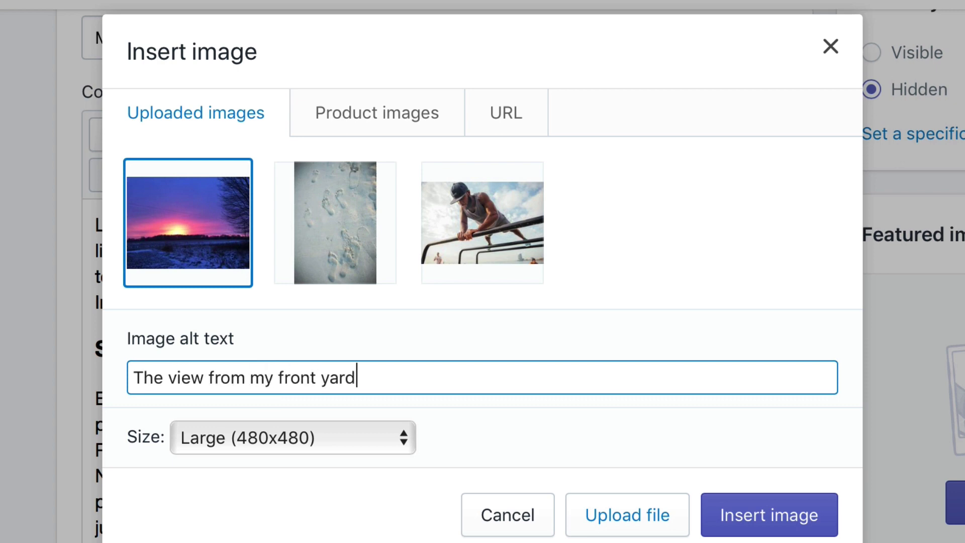
left_click(300, 455)
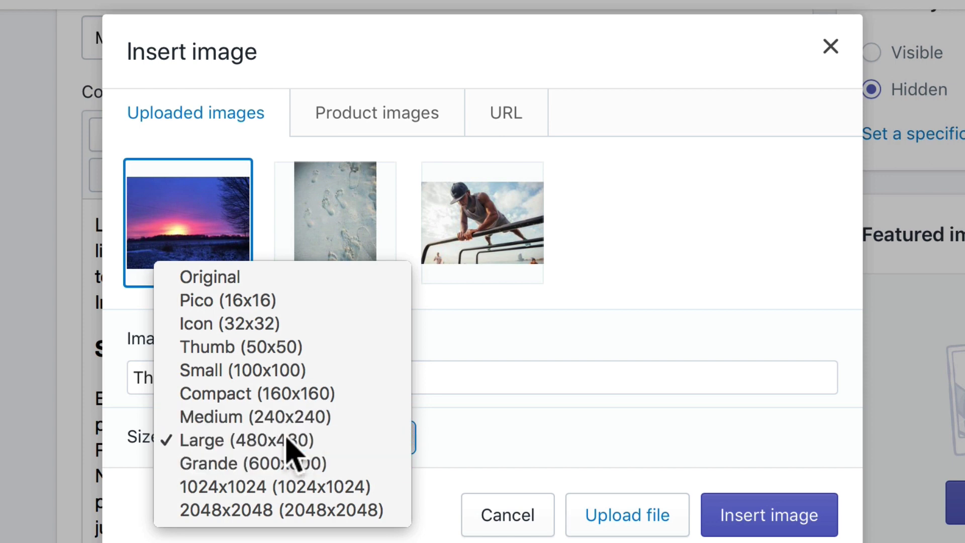
left_click(287, 441)
left_click(775, 521)
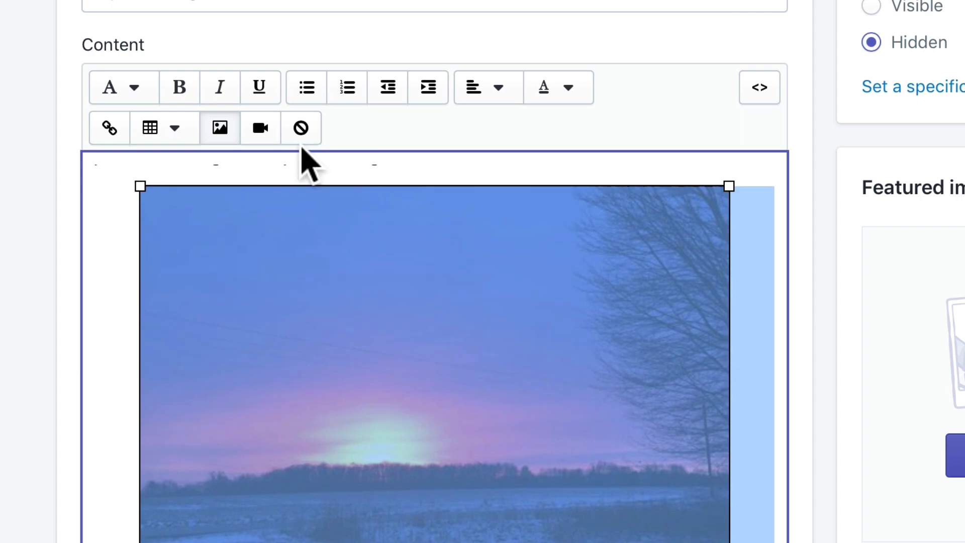
Edit the inserted image: top and bottom spacing 5, centre alignment, size Large (480x480).
left_click(220, 128)
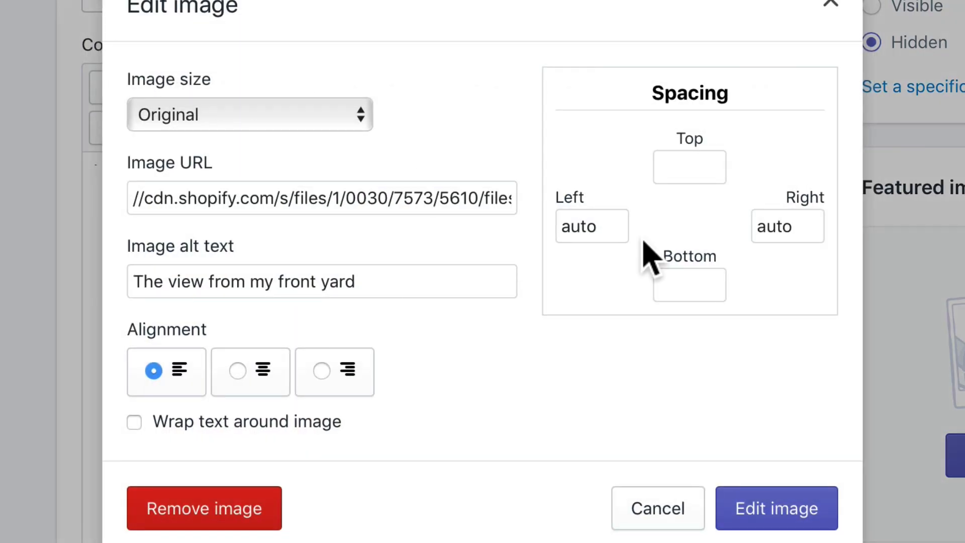
left_click(680, 168)
type("5")
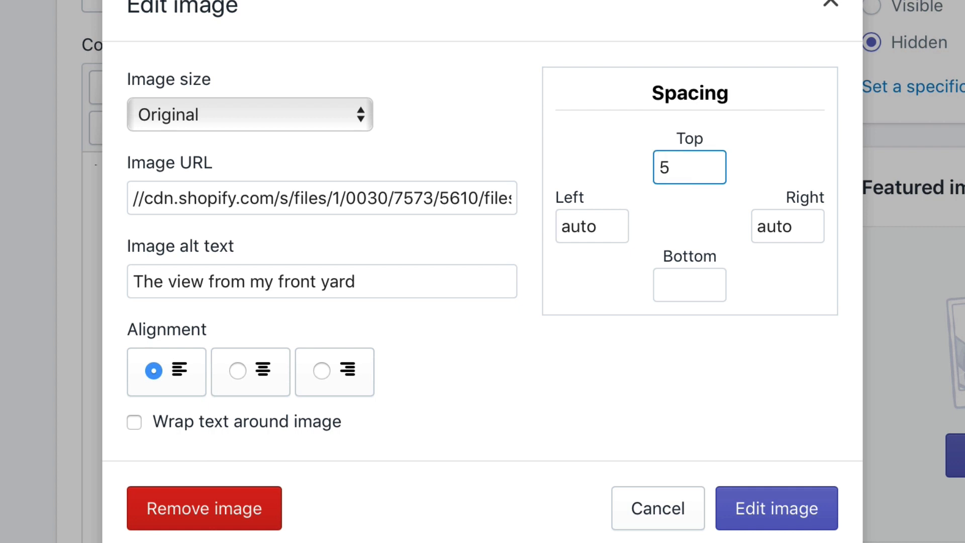
left_click(682, 287)
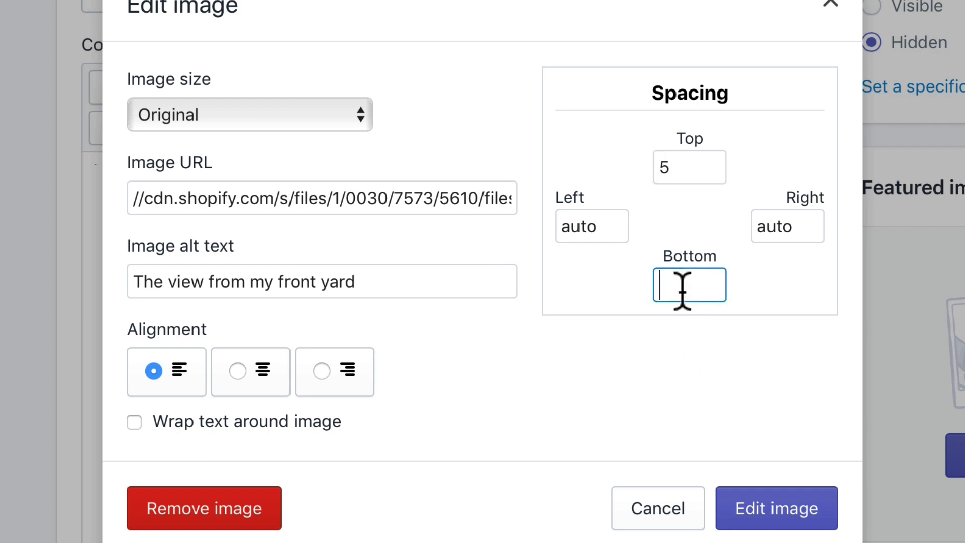
type("5")
left_click(240, 378)
left_click(239, 378)
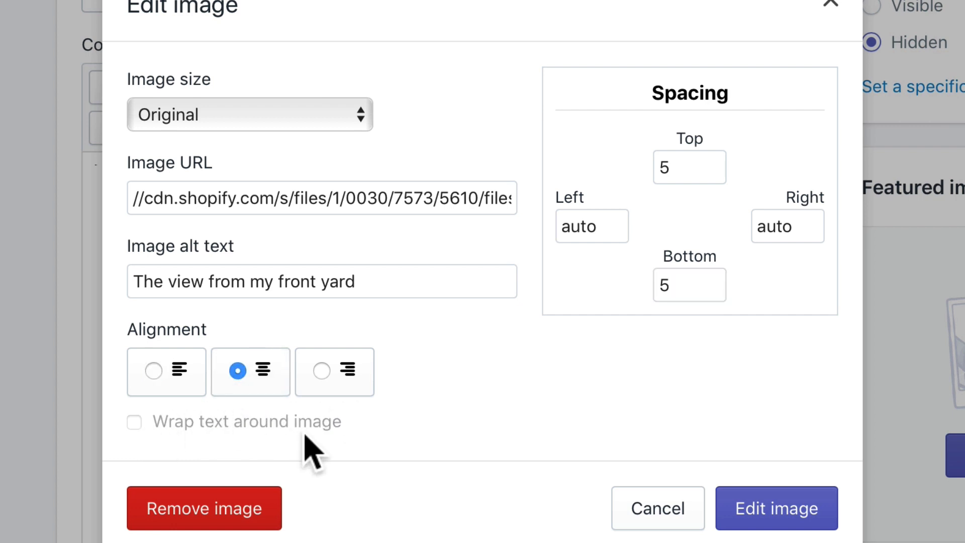
left_click(282, 114)
left_click(216, 279)
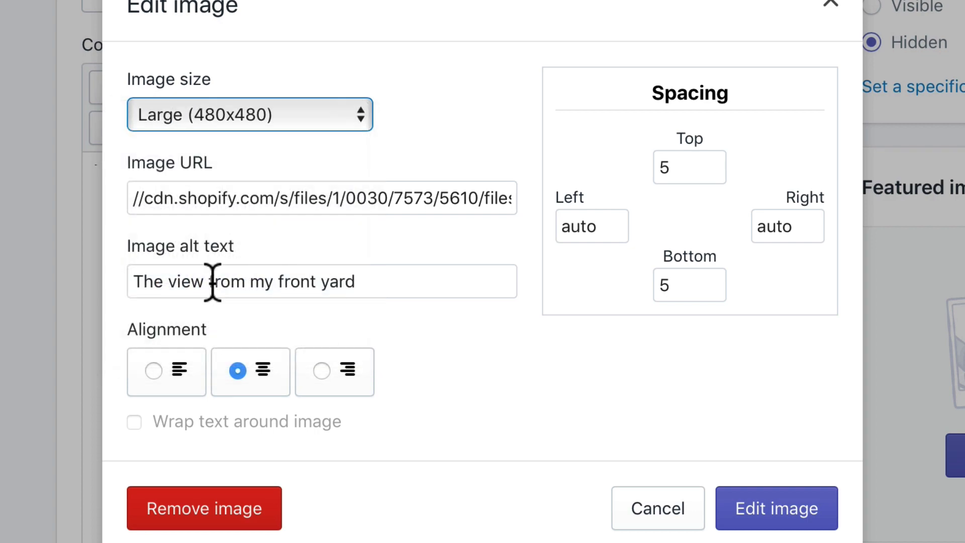
left_click(744, 507)
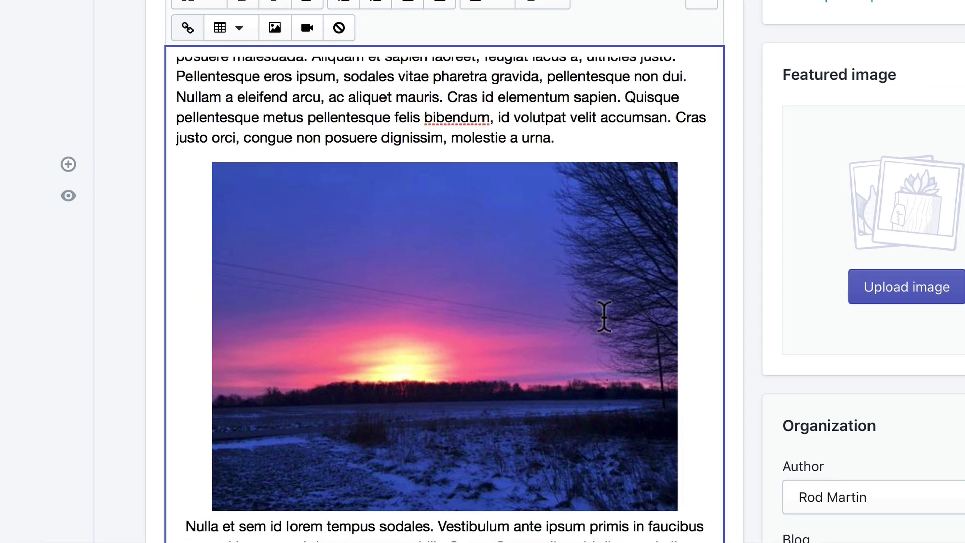
scroll(634, 483, "down", 3)
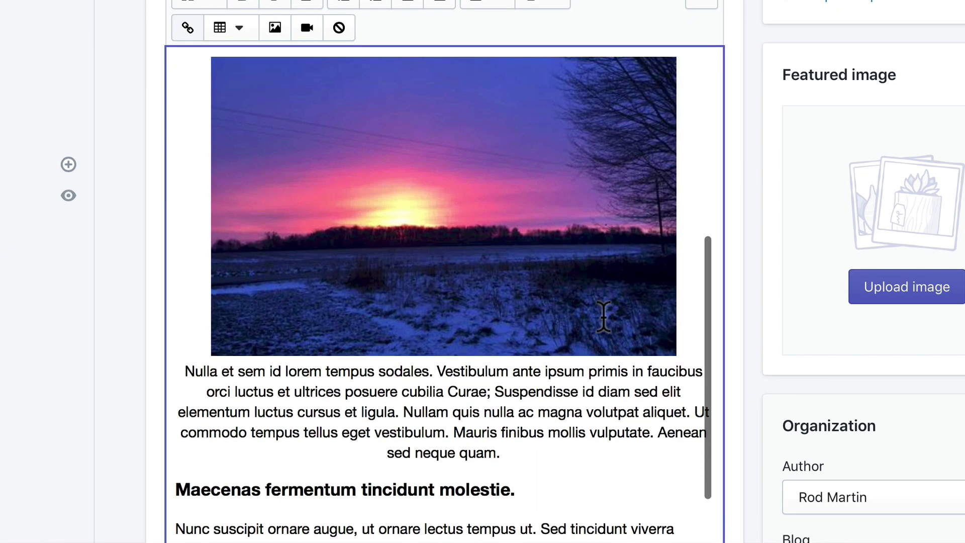
scroll(603, 316, "up", 3)
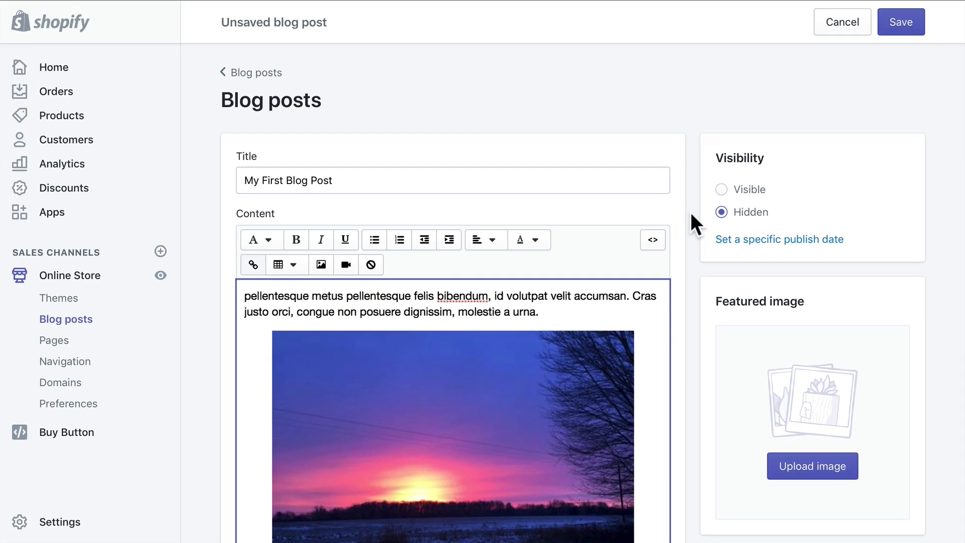
left_click(722, 190)
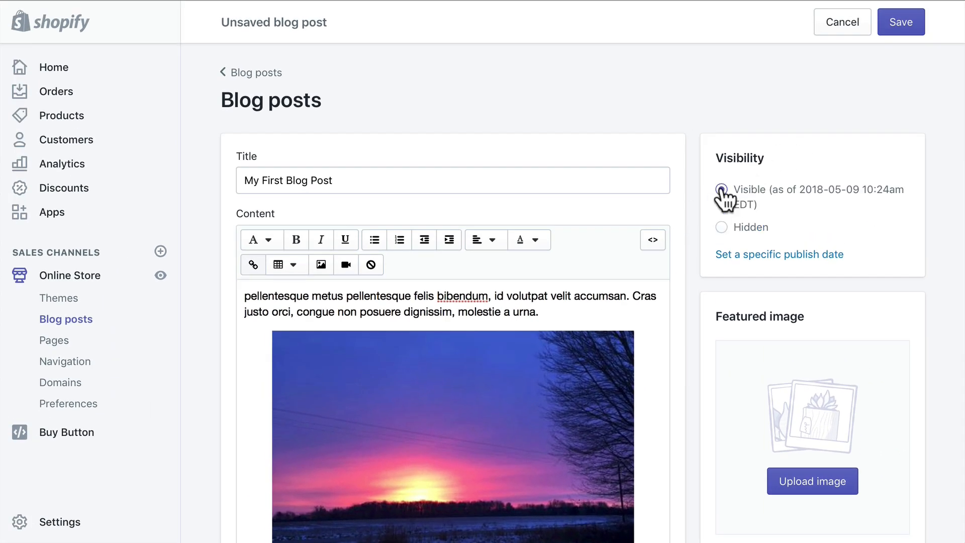
left_click(750, 257)
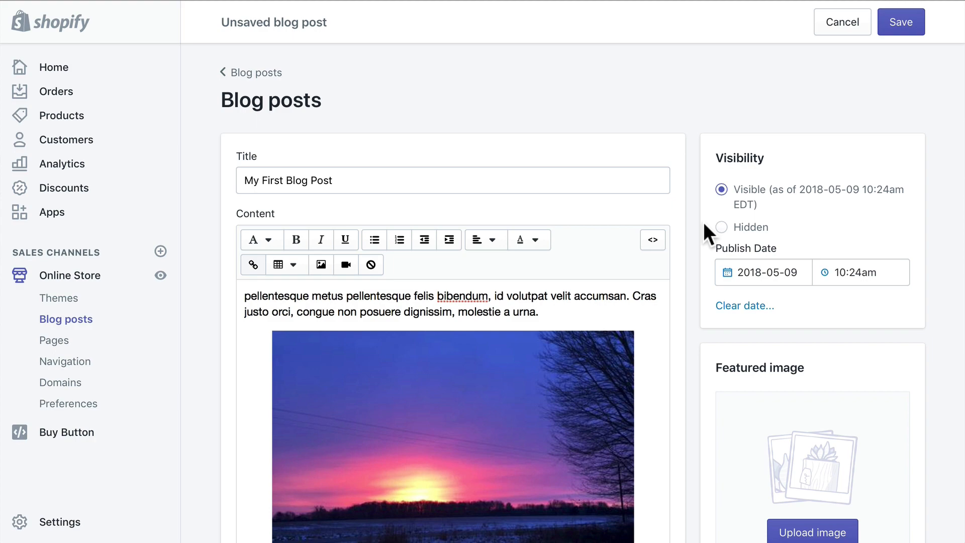
Set the sunset photo as the featured image and keep the post in the News blog.
scroll(704, 221, "down", 6)
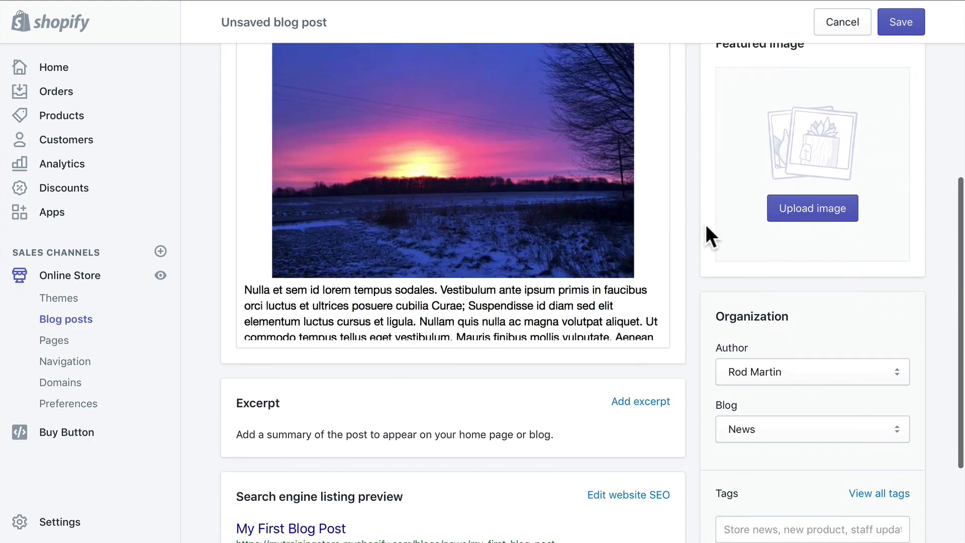
left_click(809, 216)
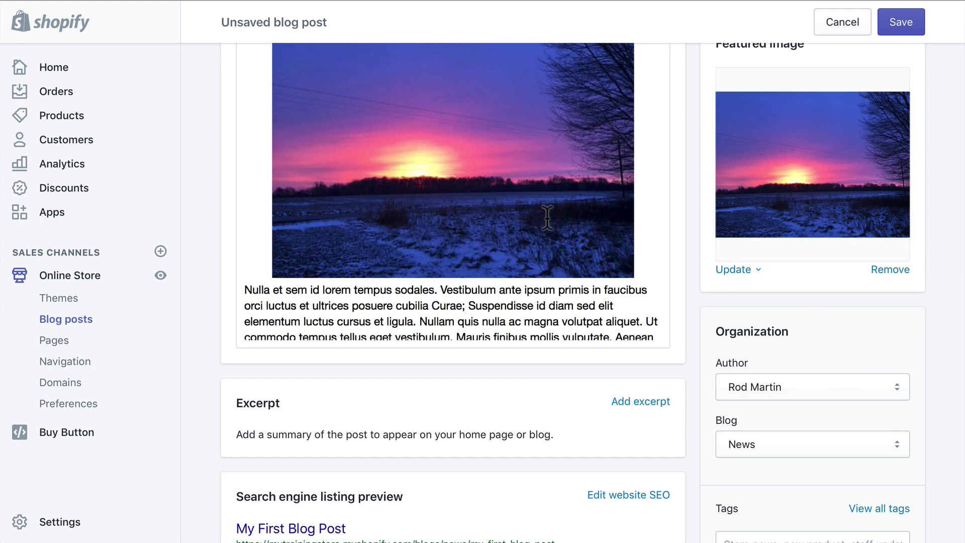
scroll(747, 310, "down", 3)
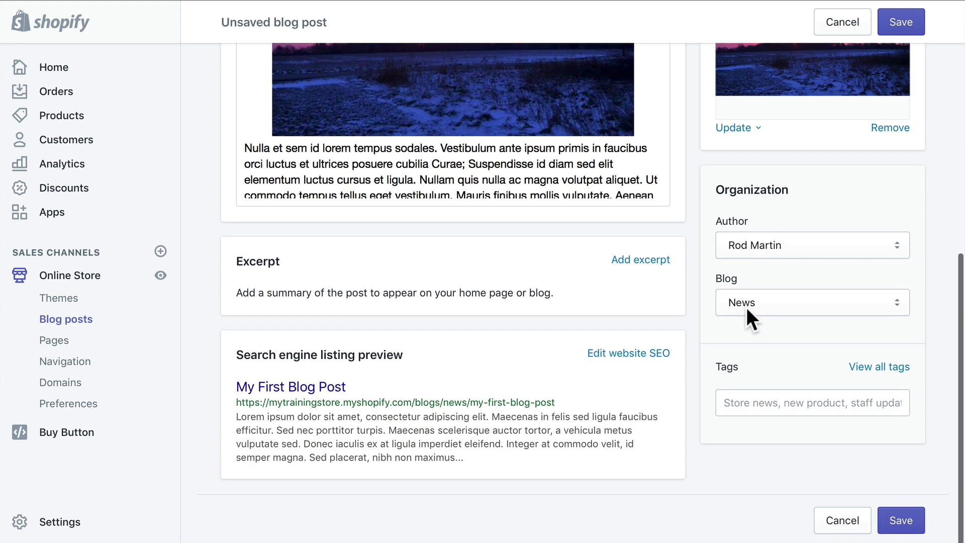
left_click(804, 301)
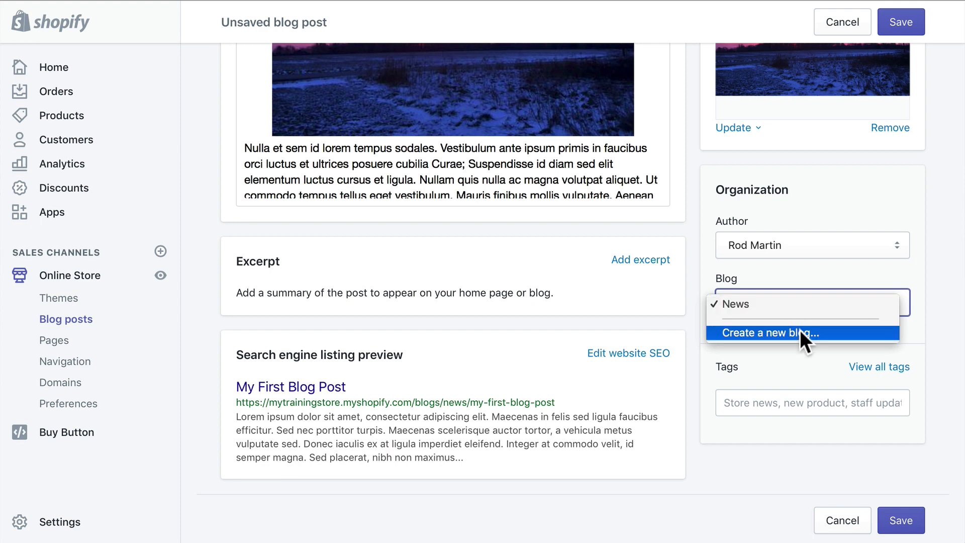
left_click(790, 281)
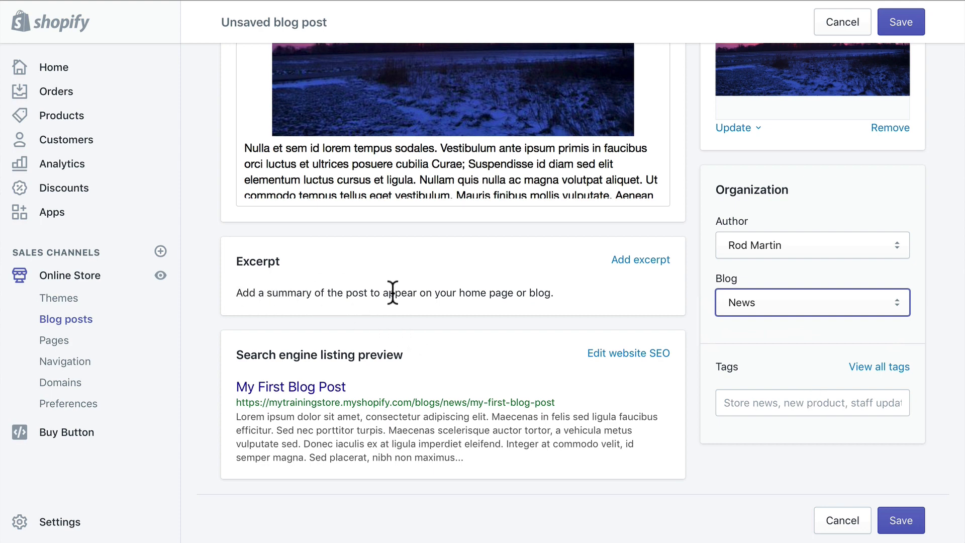
Select the opening text of the post content.
scroll(392, 292, "up", 1)
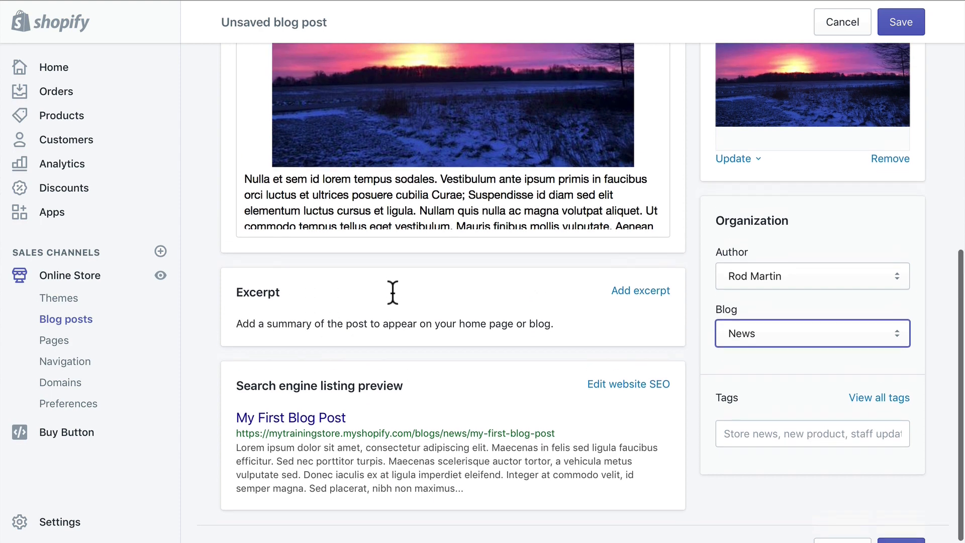
scroll(392, 291, "down", 1)
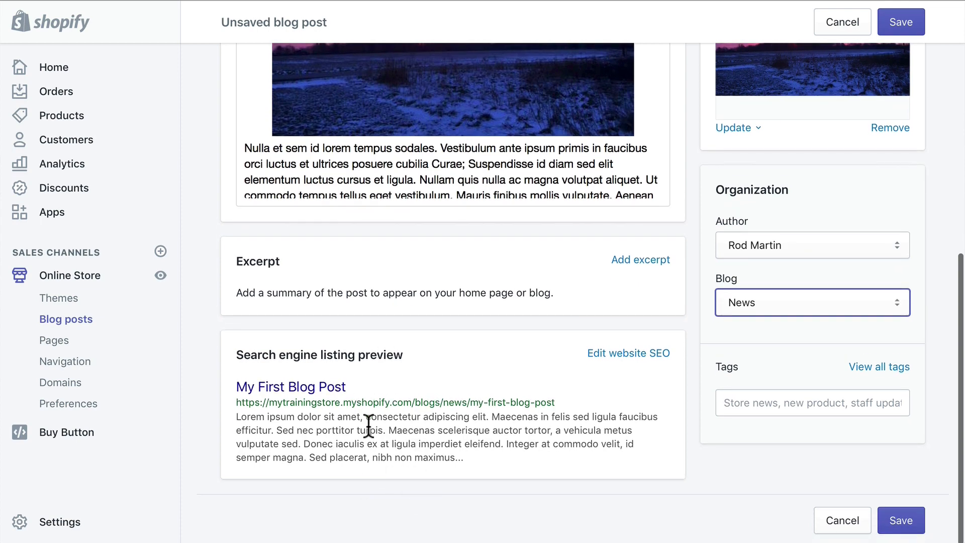
scroll(368, 424, "up", 10)
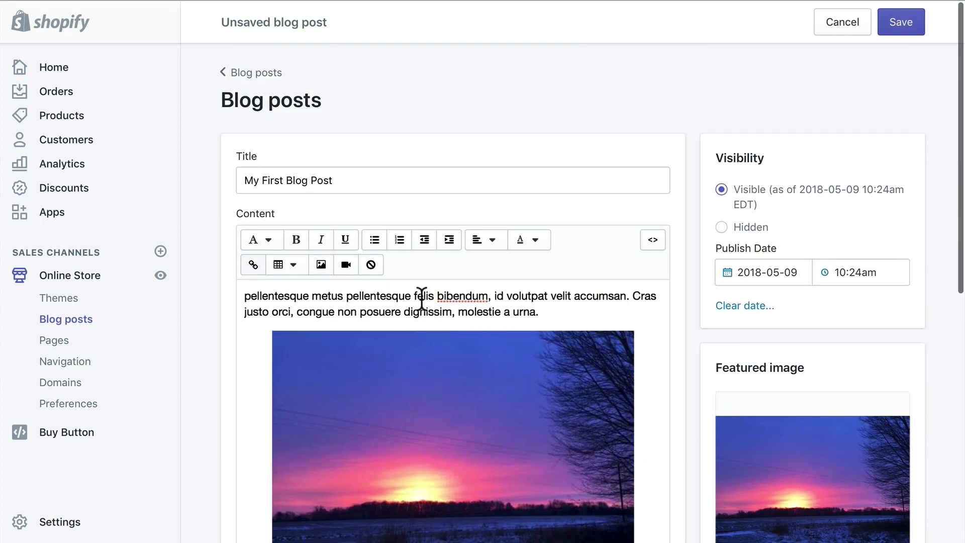
scroll(444, 307, "up", 5)
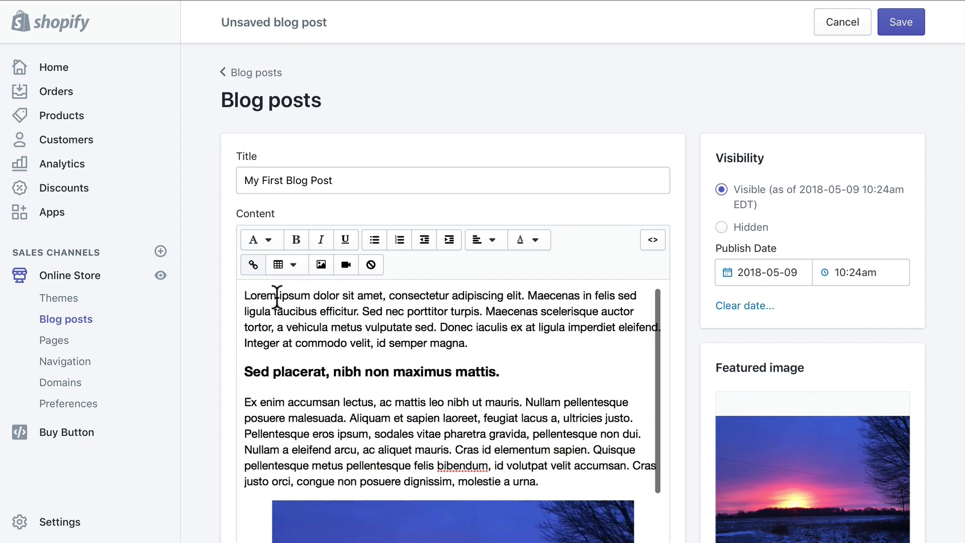
left_click_drag(244, 295, 483, 306)
key("ctrl+c")
scroll(484, 305, "down", 15)
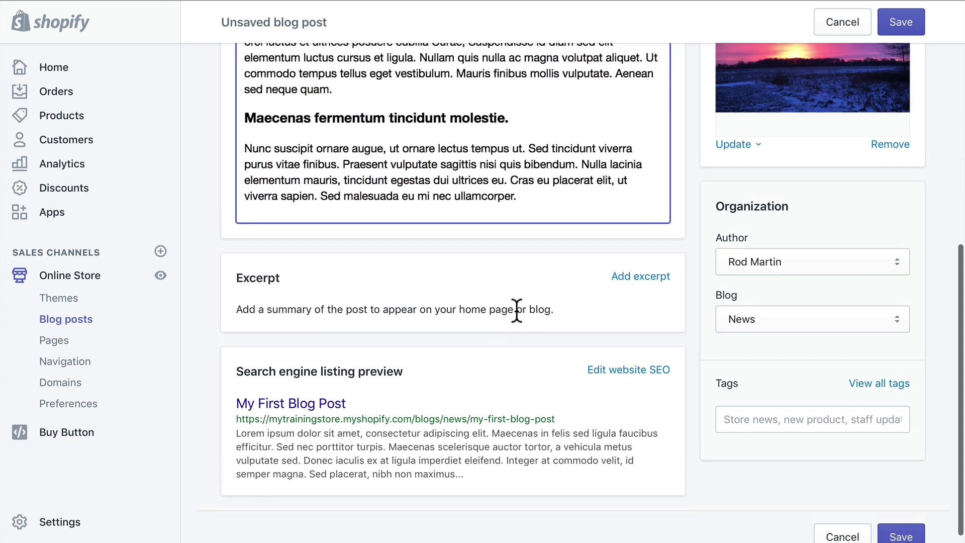
Paste the Lorem ipsum summary into the Excerpt field and save My First Blog Post.
left_click(644, 278)
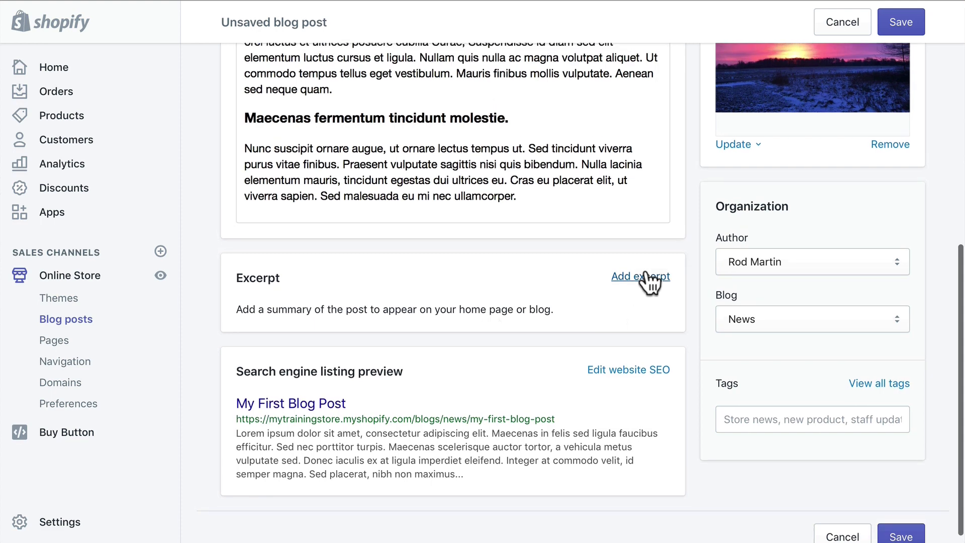
key("ctrl+v")
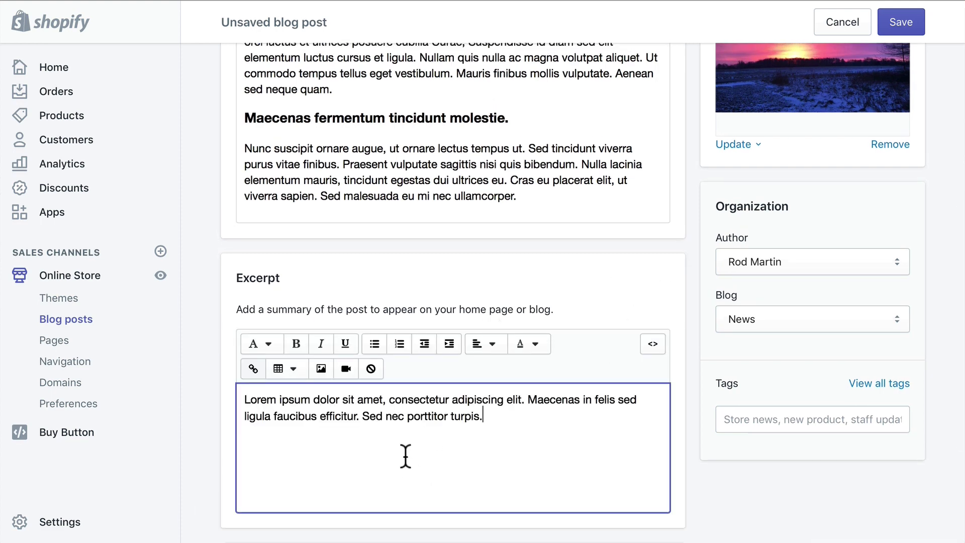
scroll(406, 456, "down", 5)
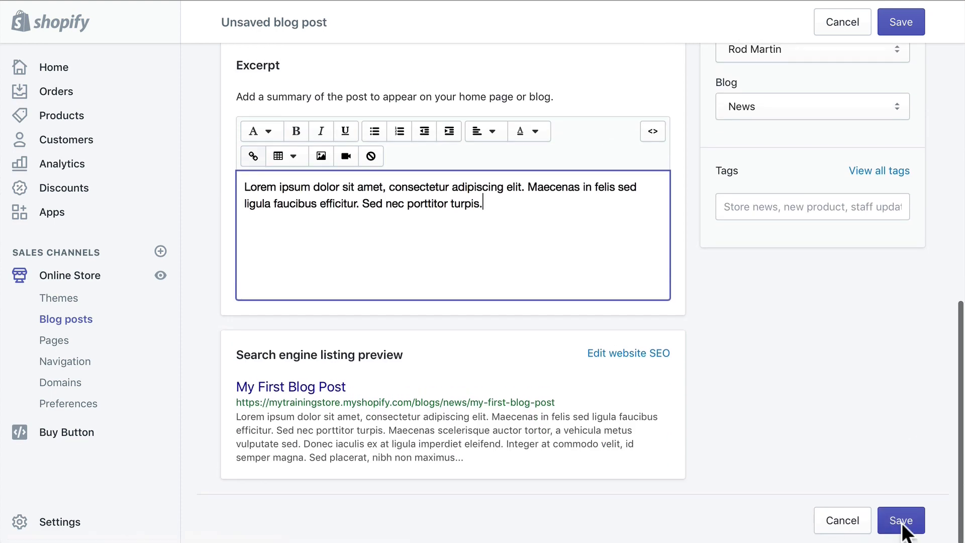
left_click(902, 528)
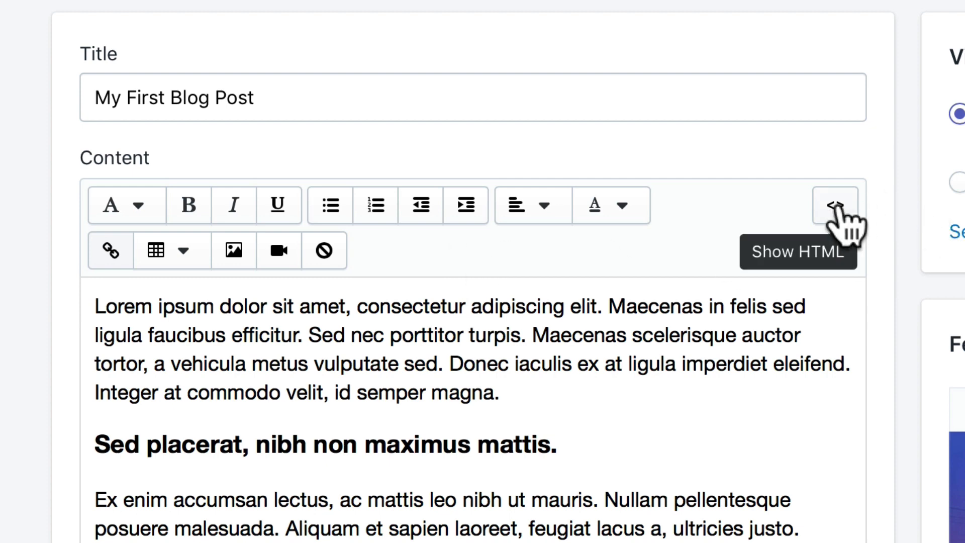
left_click(836, 205)
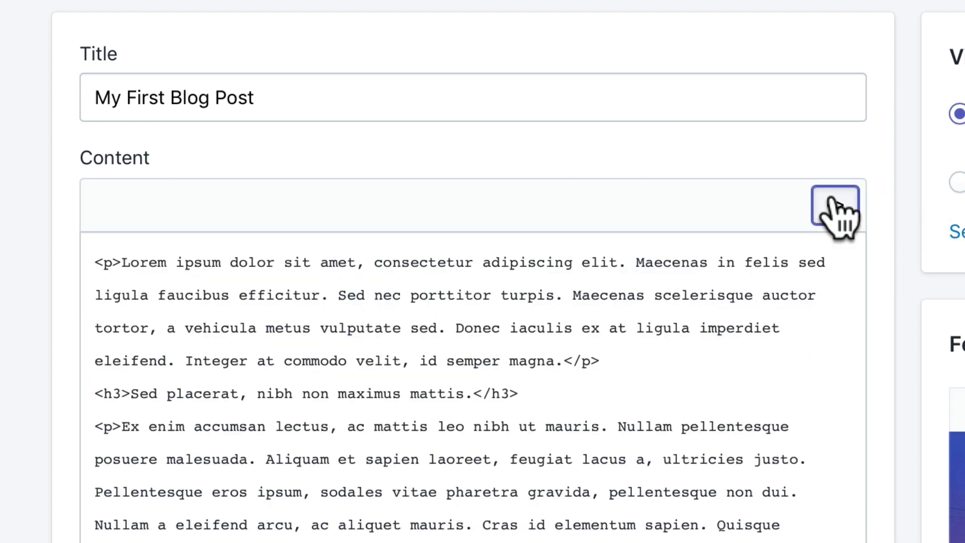
scroll(646, 344, "down", 3)
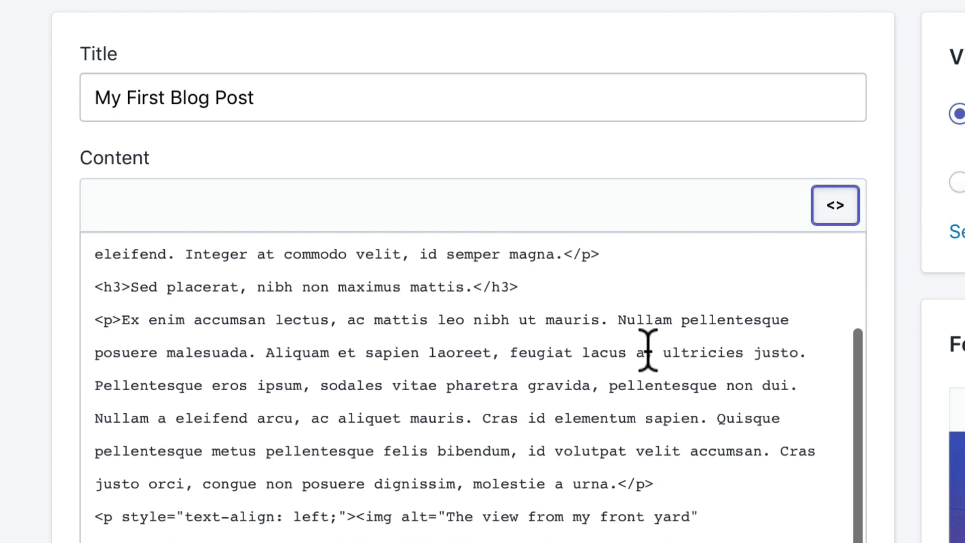
left_click(834, 206)
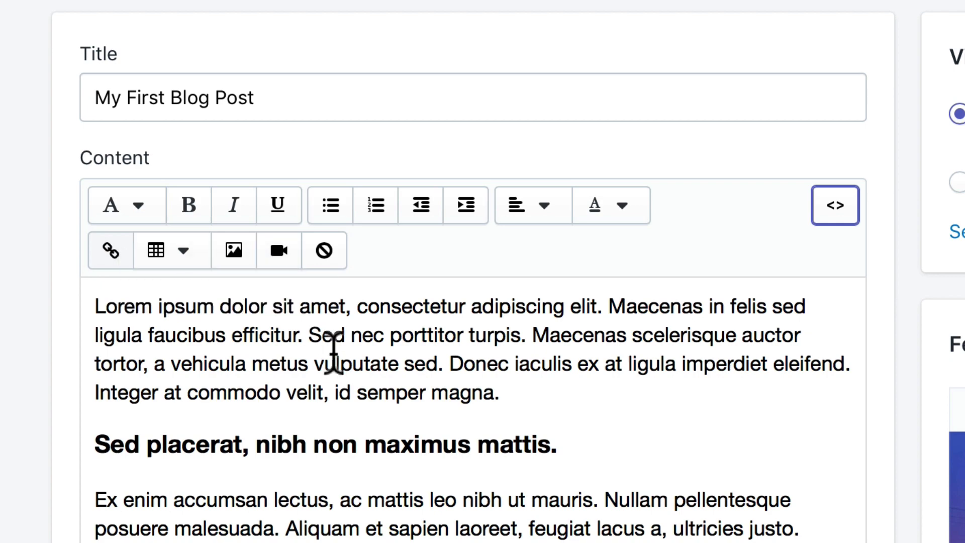
scroll(331, 352, "down", 10)
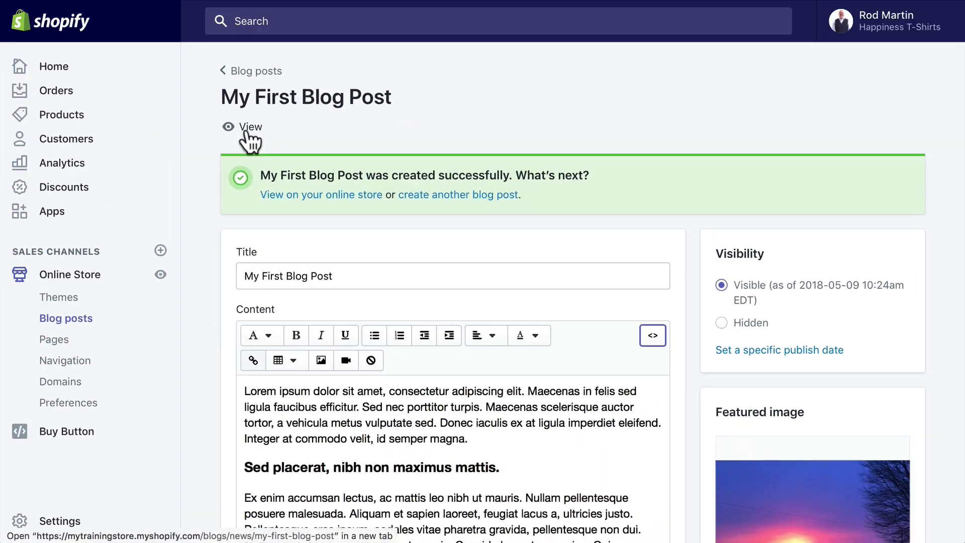
left_click(246, 132)
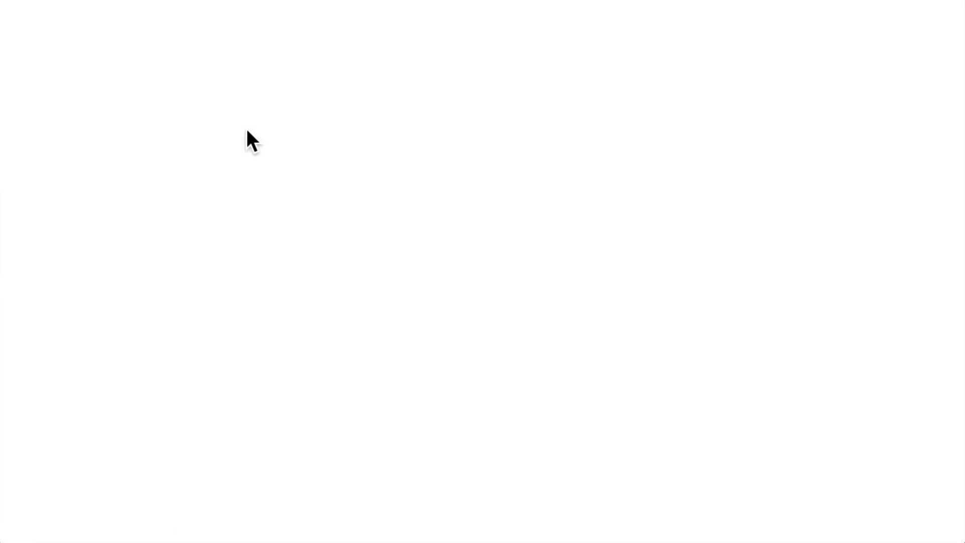
scroll(247, 132, "down", 8)
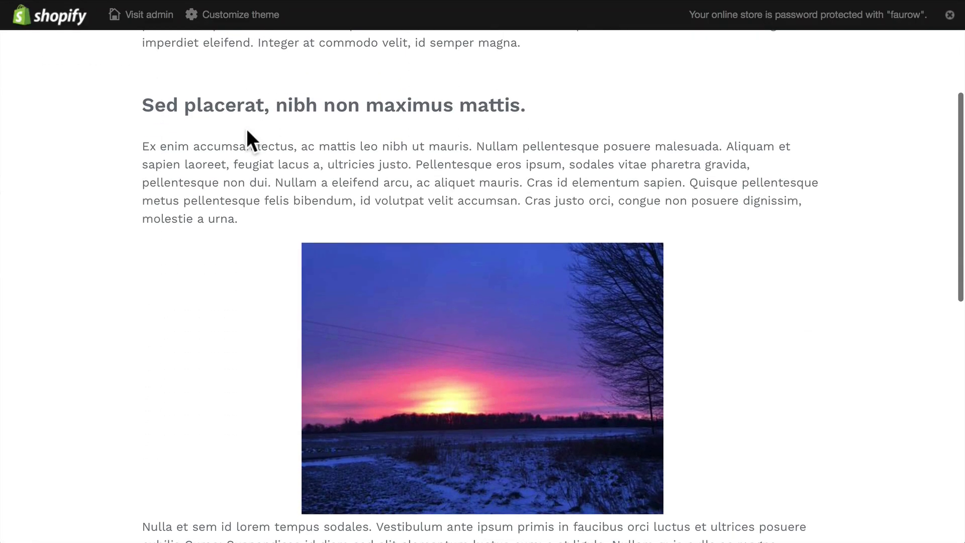
scroll(246, 129, "down", 7)
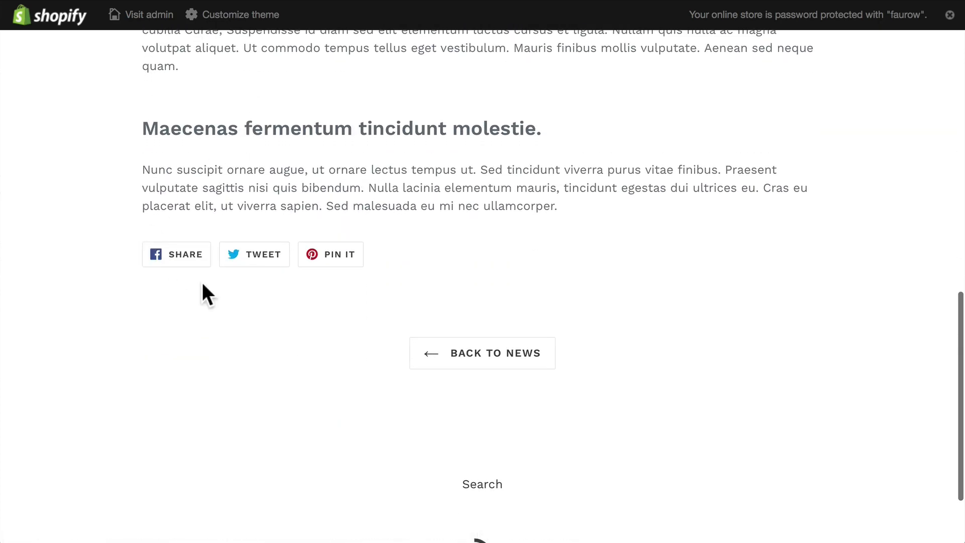
scroll(320, 280, "up", 15)
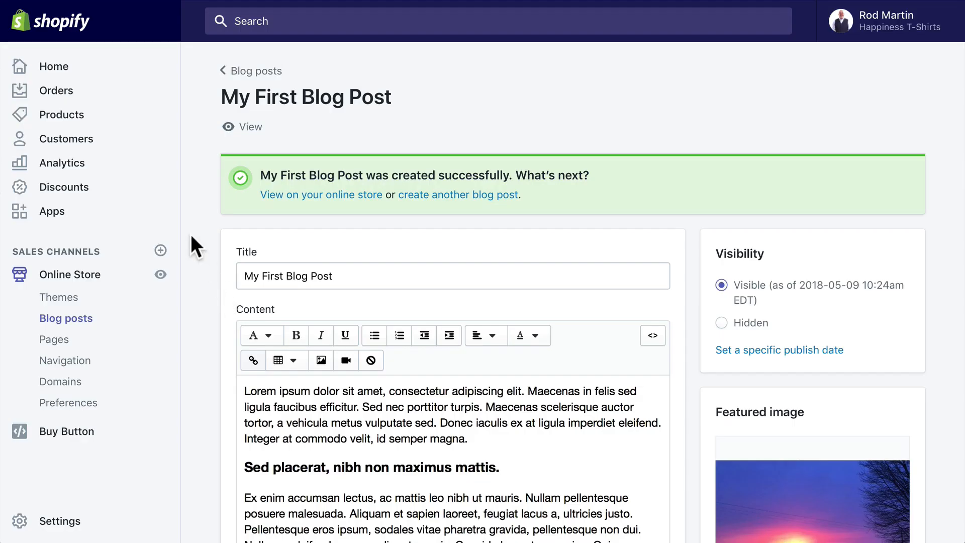
Add a new page titled 'About Us' and paste placeholder Lorem ipsum text as its content.
left_click(53, 342)
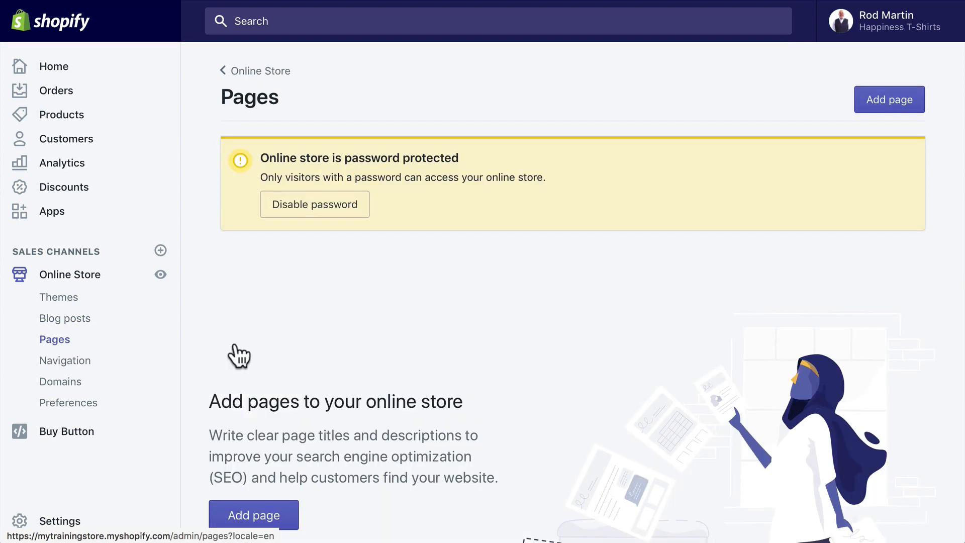
scroll(351, 372, "down", 3)
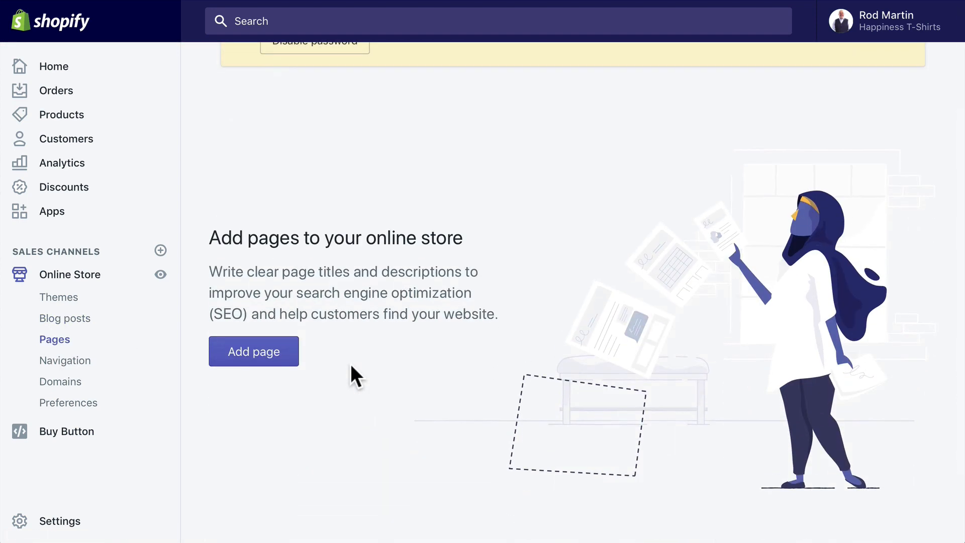
left_click(254, 352)
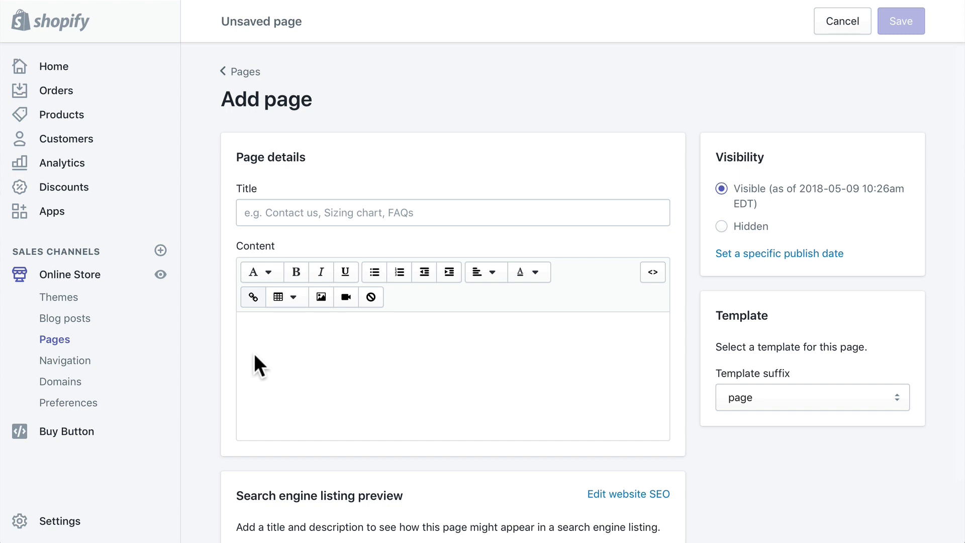
left_click(279, 214)
type("About Us")
scroll(260, 324, "down", 1)
left_click(262, 293)
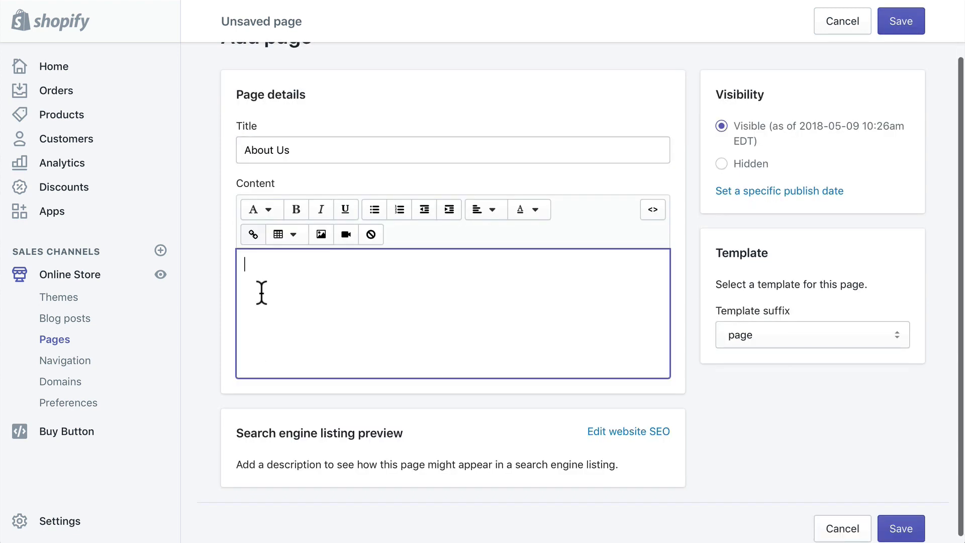
type("Lorem ipsum dolor sit amet, consectetur adipiscing elit. Maecenas in felis sed ligula faucibus efficitur. Sed nec porttitor turpis.")
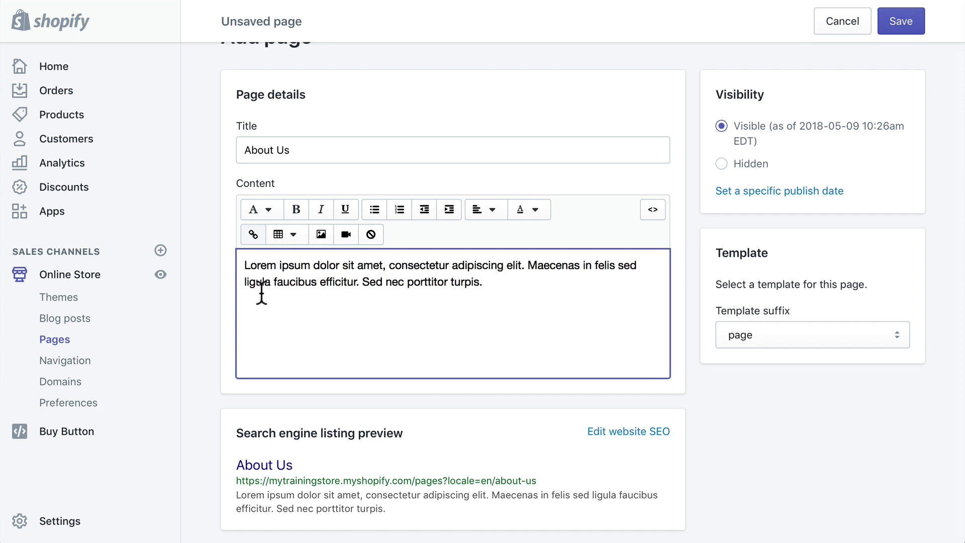
Keep the default 'page' template, save the About Us page, then go to Blog posts.
scroll(579, 358, "down", 1)
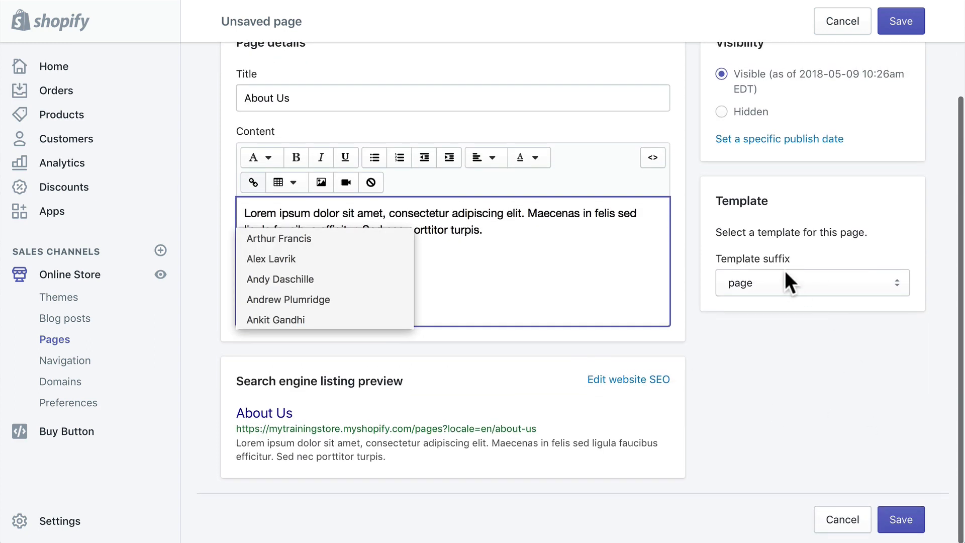
left_click(808, 284)
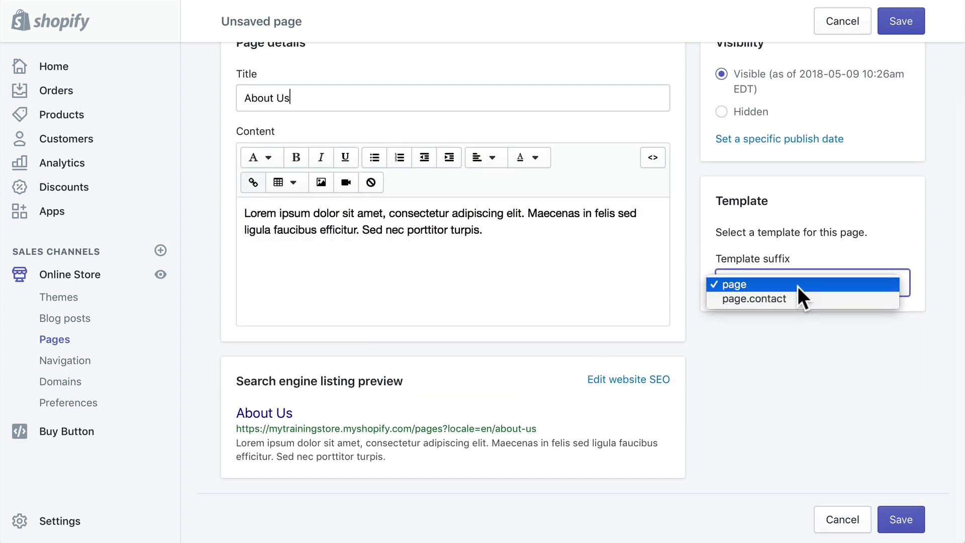
left_click(821, 237)
scroll(821, 238, "up", 2)
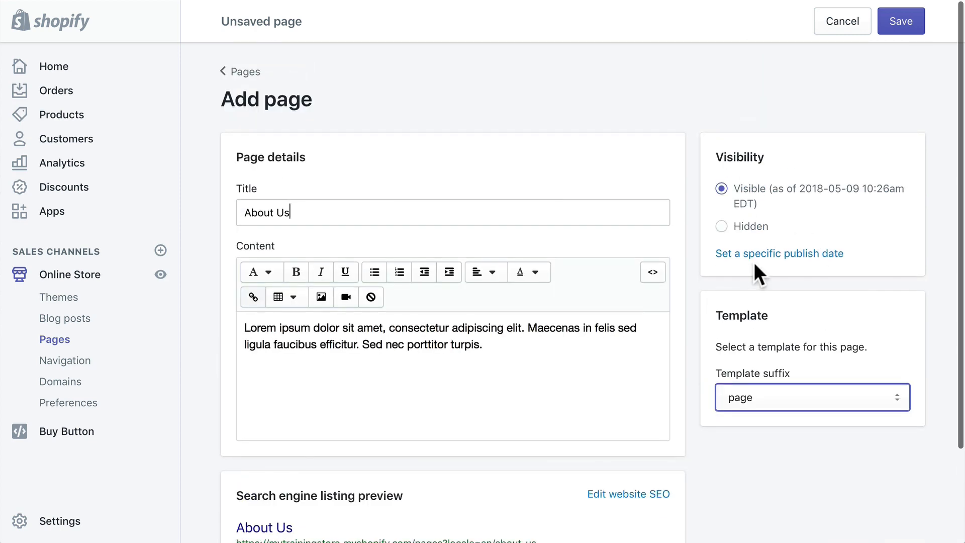
scroll(753, 261, "down", 2)
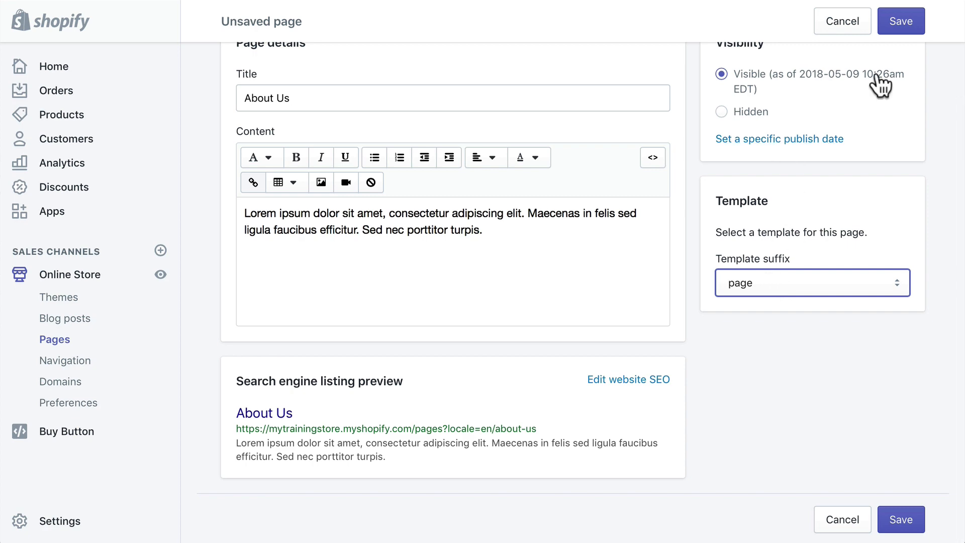
scroll(876, 74, "up", 2)
scroll(877, 74, "down", 2)
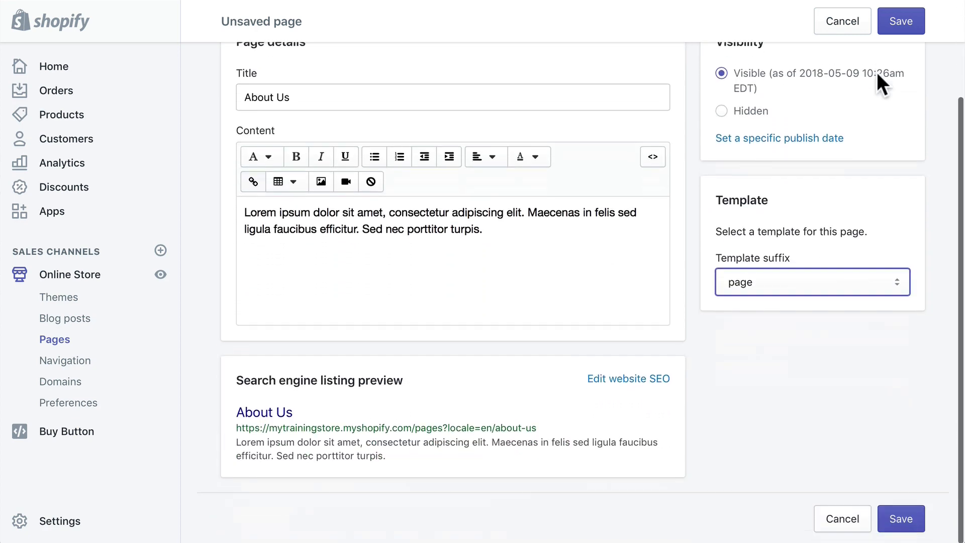
left_click(898, 20)
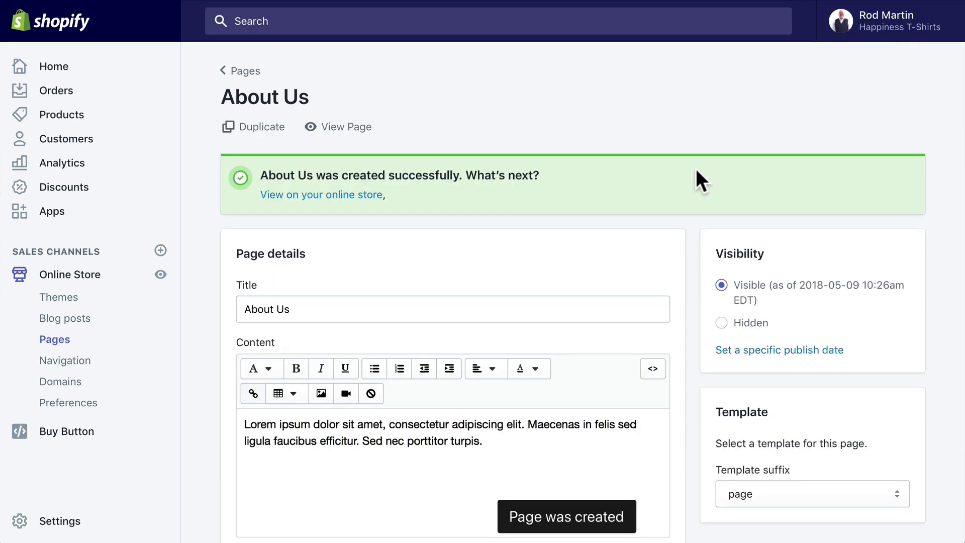
left_click(50, 340)
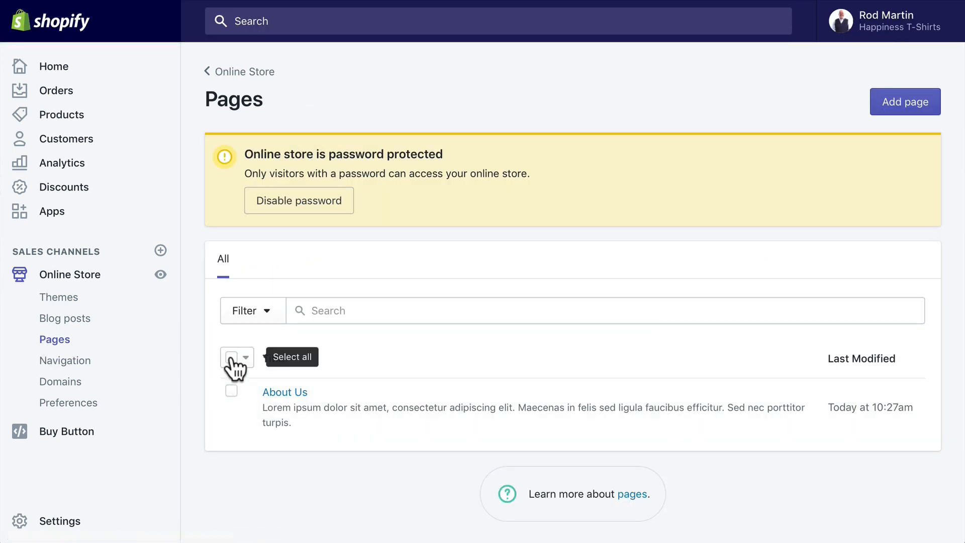
left_click(57, 322)
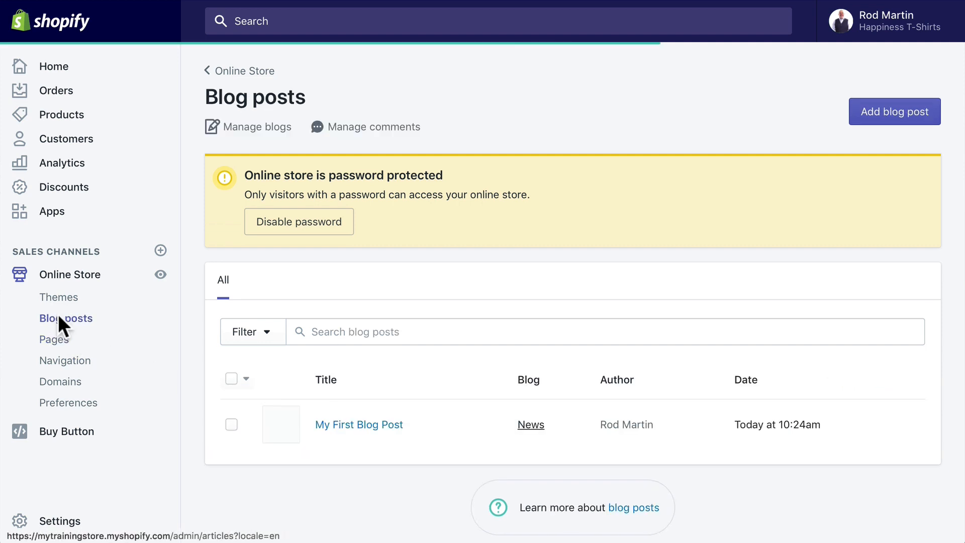
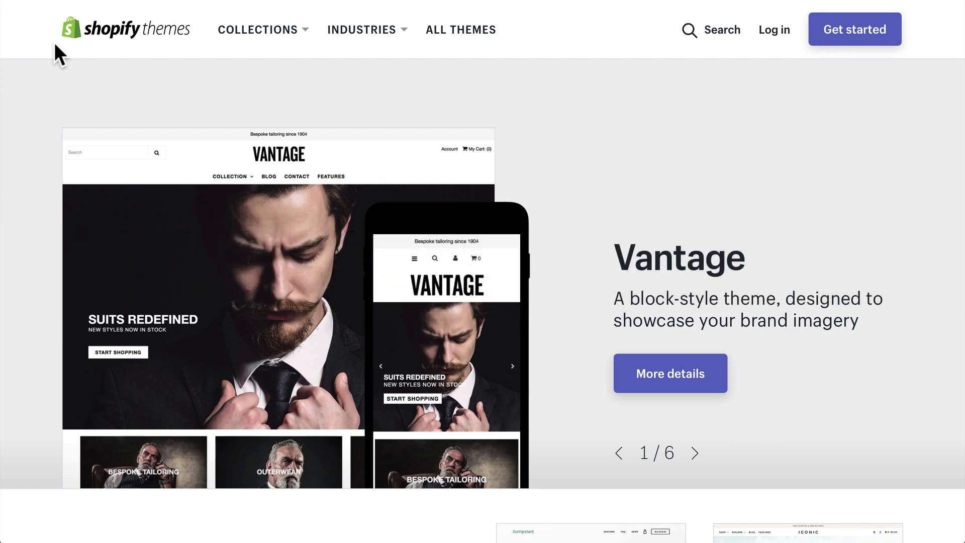
Open the 'Great for small inventories' collection and browse its themes down to Label, Jumpstart and Parallax.
mouse_move(254, 40)
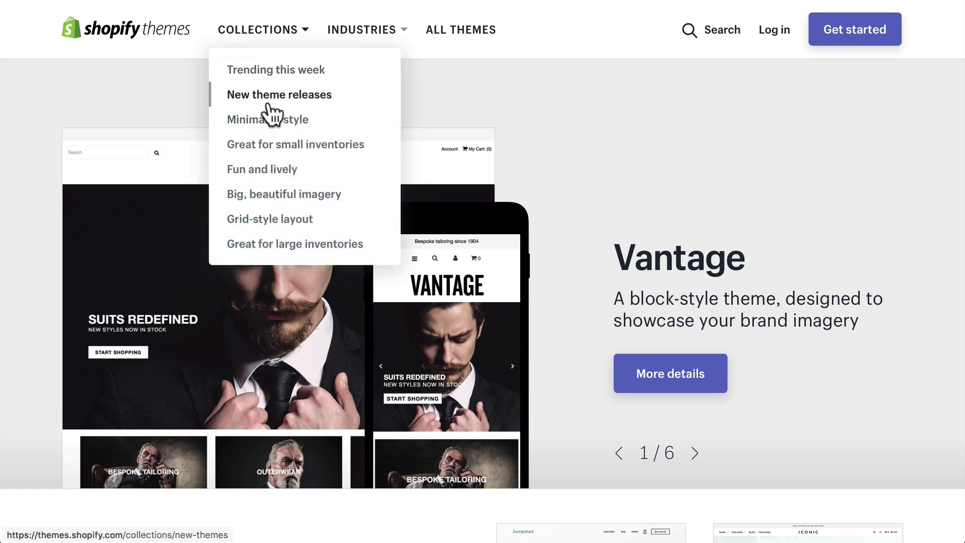
left_click(307, 144)
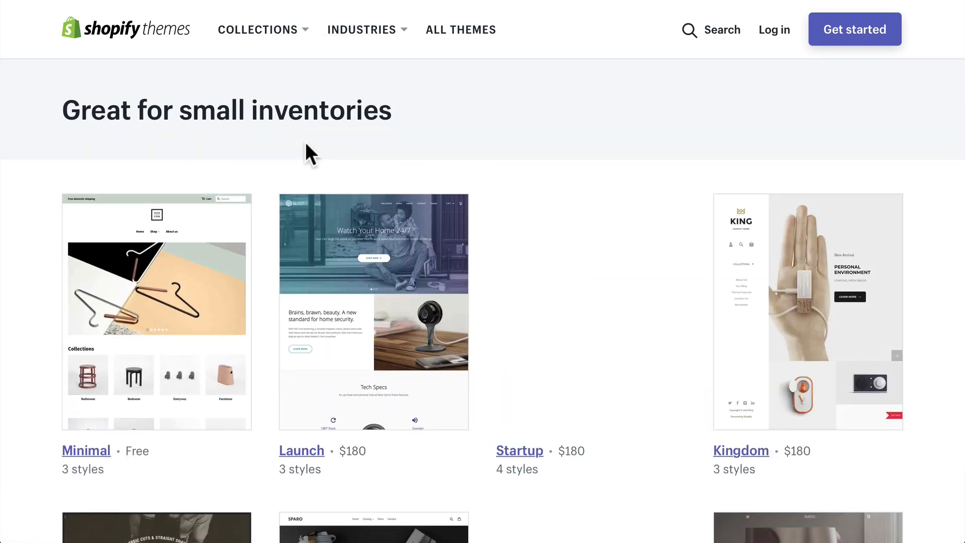
scroll(306, 144, "down", 3)
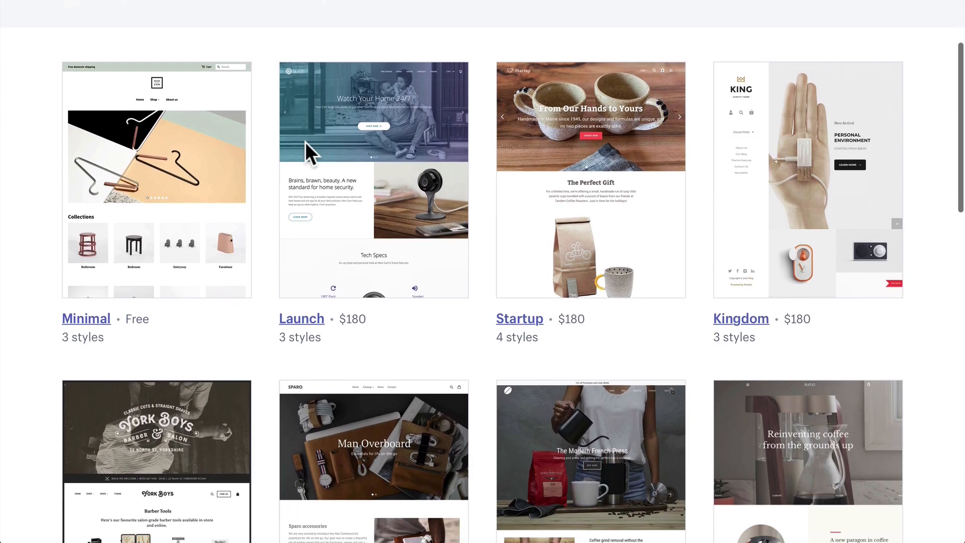
scroll(305, 142, "down", 1)
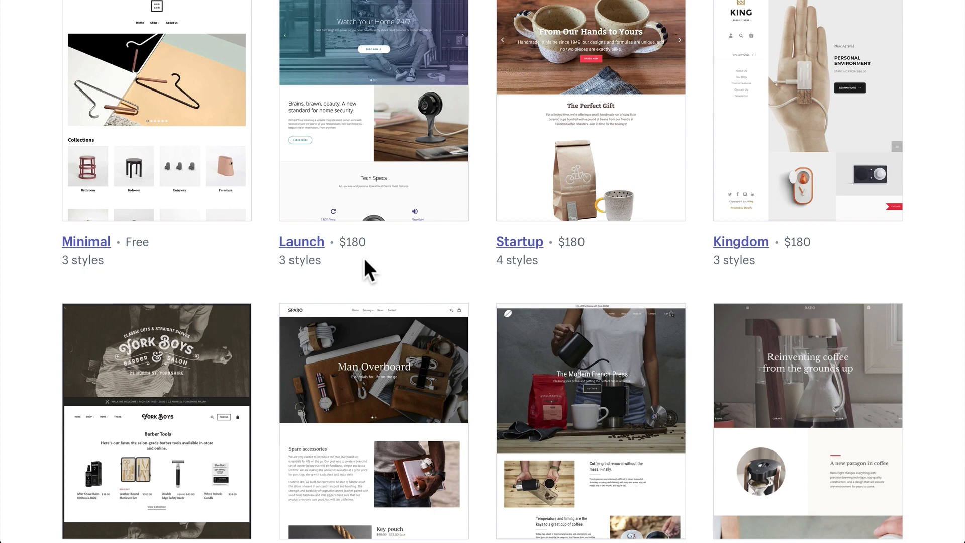
scroll(364, 258, "down", 3)
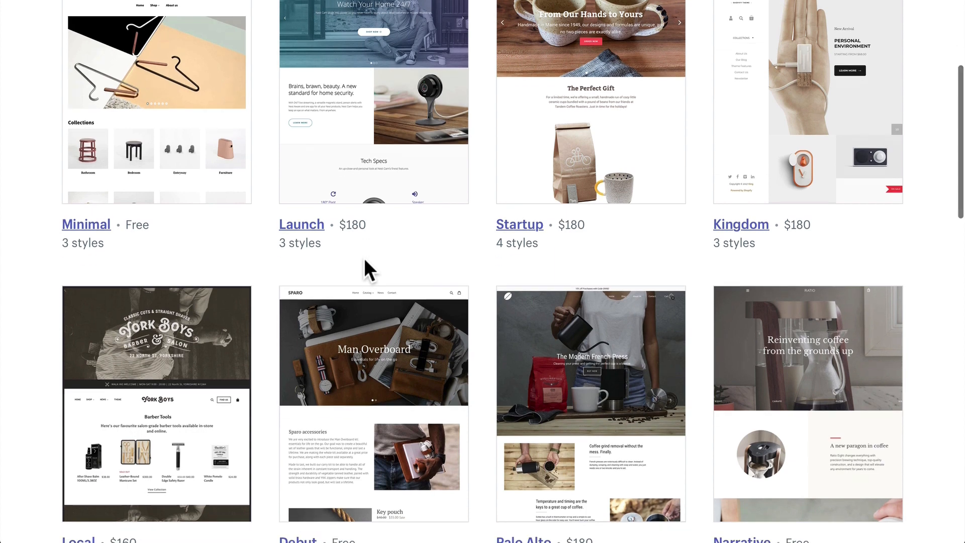
scroll(366, 272, "down", 1)
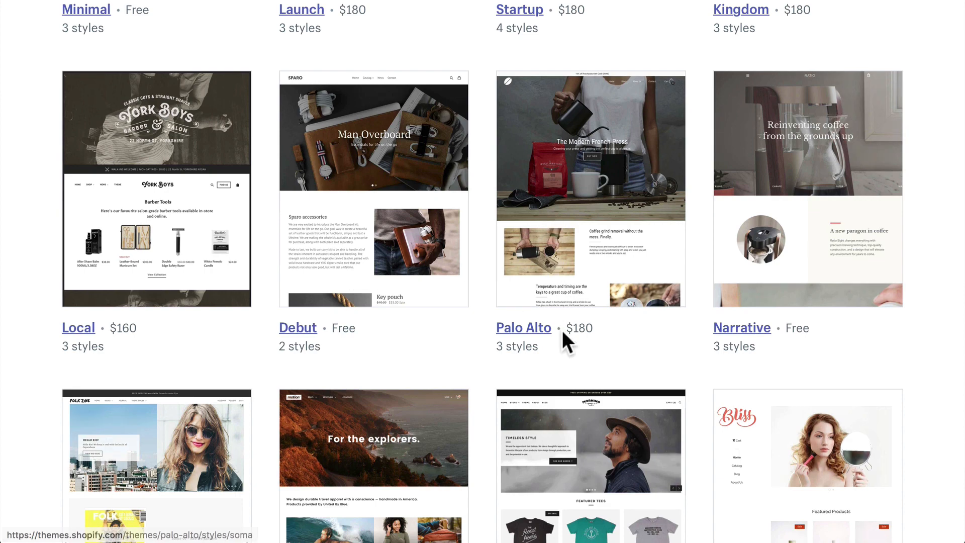
scroll(855, 301, "up", 2)
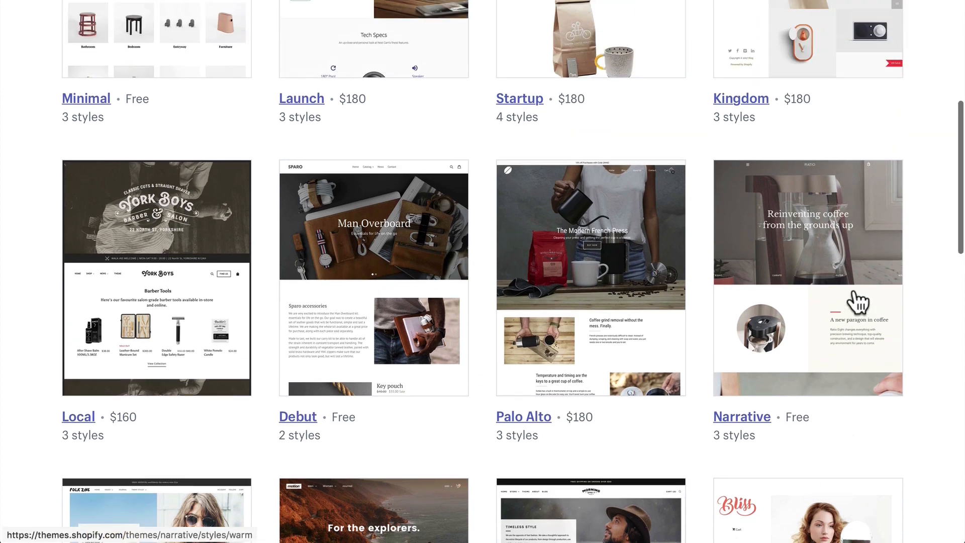
scroll(858, 301, "down", 7)
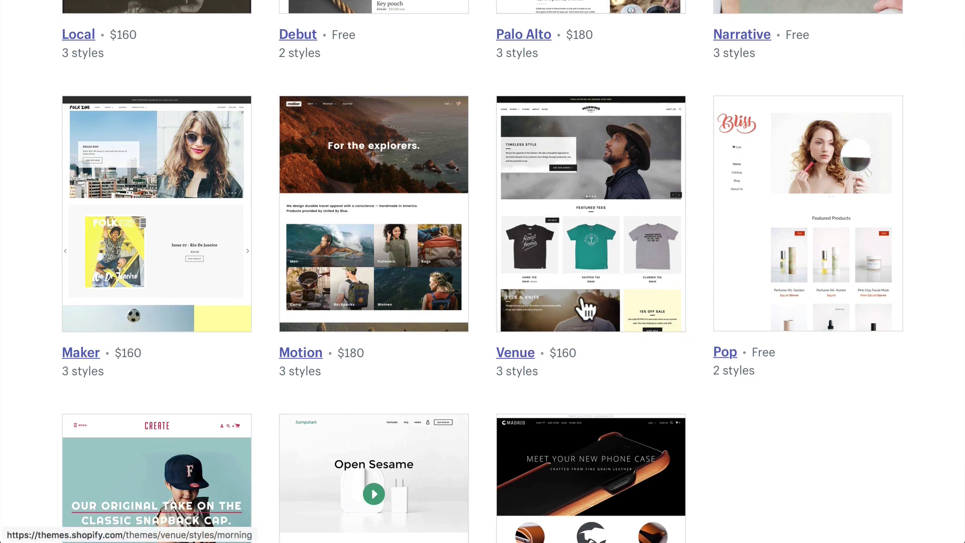
scroll(583, 317, "down", 1)
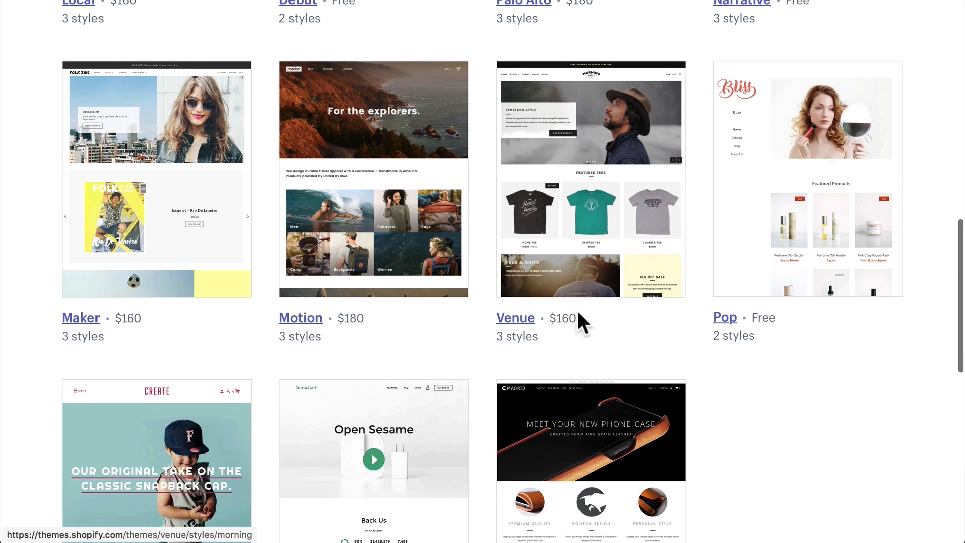
scroll(164, 314, "down", 5)
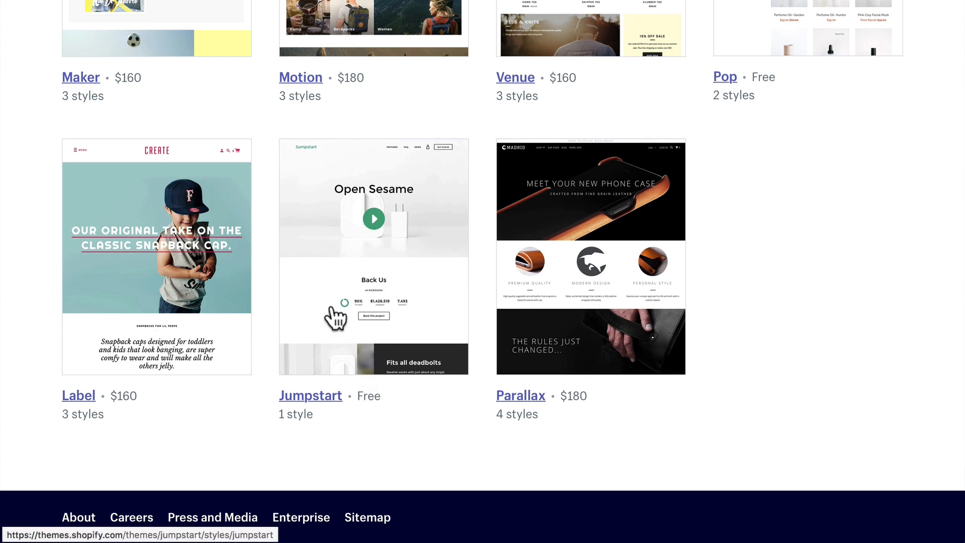
Open Jumpstart's live demo, play its home page video, and preview it at mobile width.
left_click(334, 271)
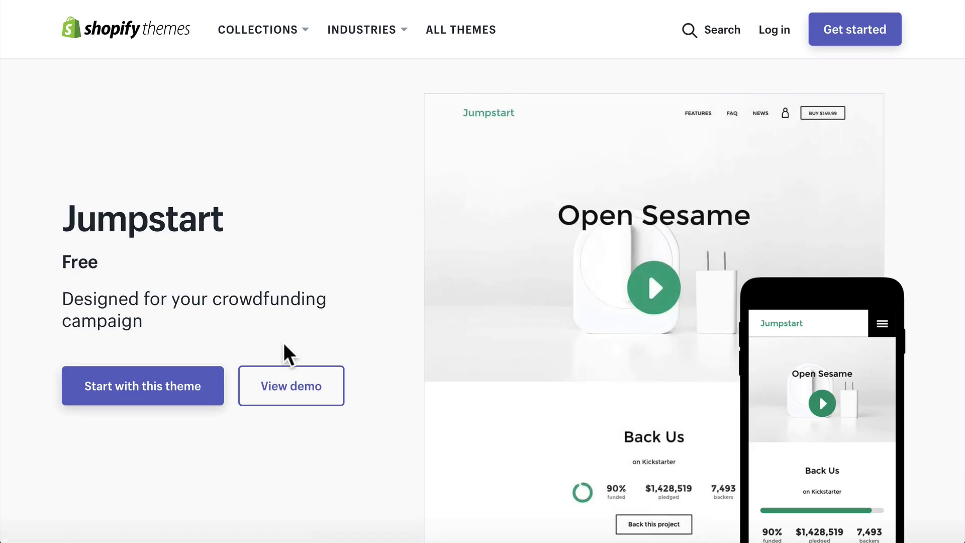
left_click(277, 389)
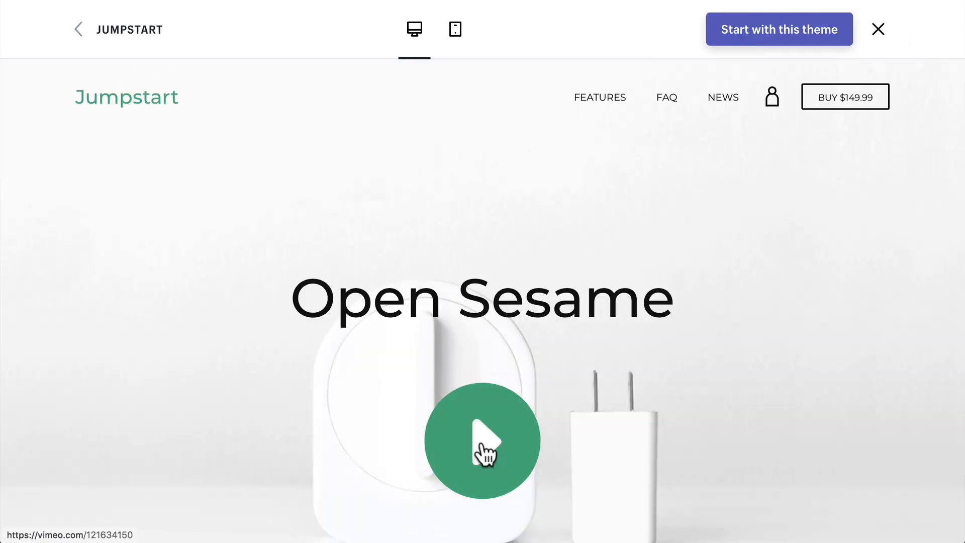
left_click(482, 453)
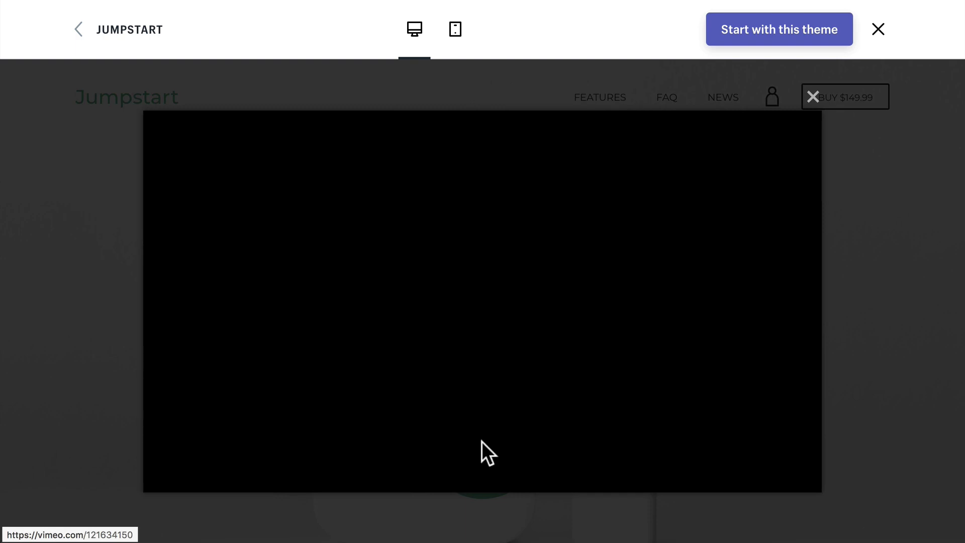
key("Escape")
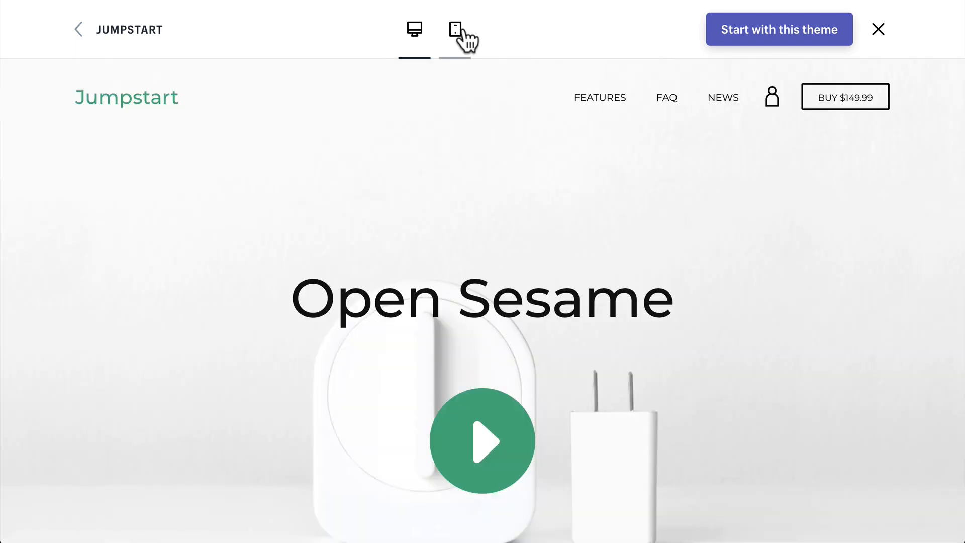
left_click(457, 29)
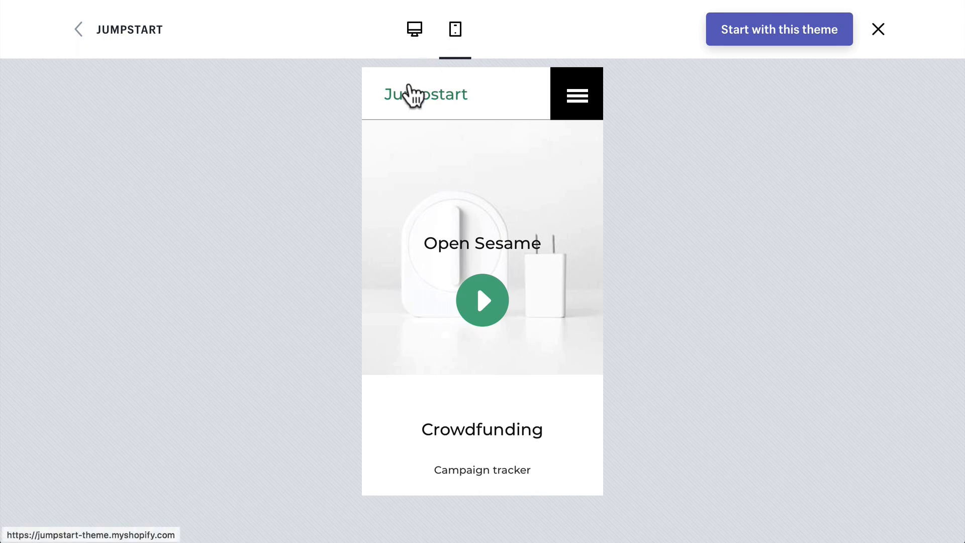
Review Jumpstart's features, its 8 reviews at 38% positive, and similar themes.
left_click(129, 29)
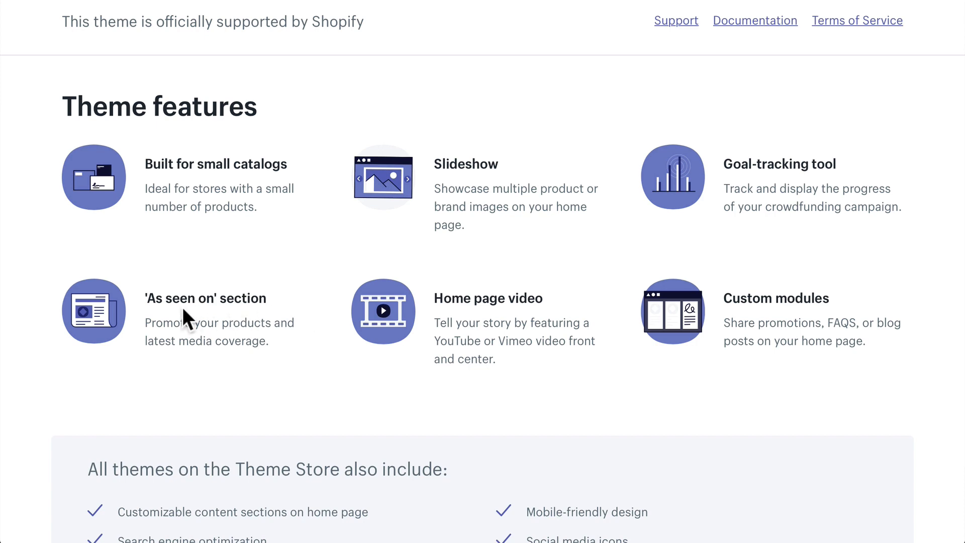
scroll(184, 311, "down", 5)
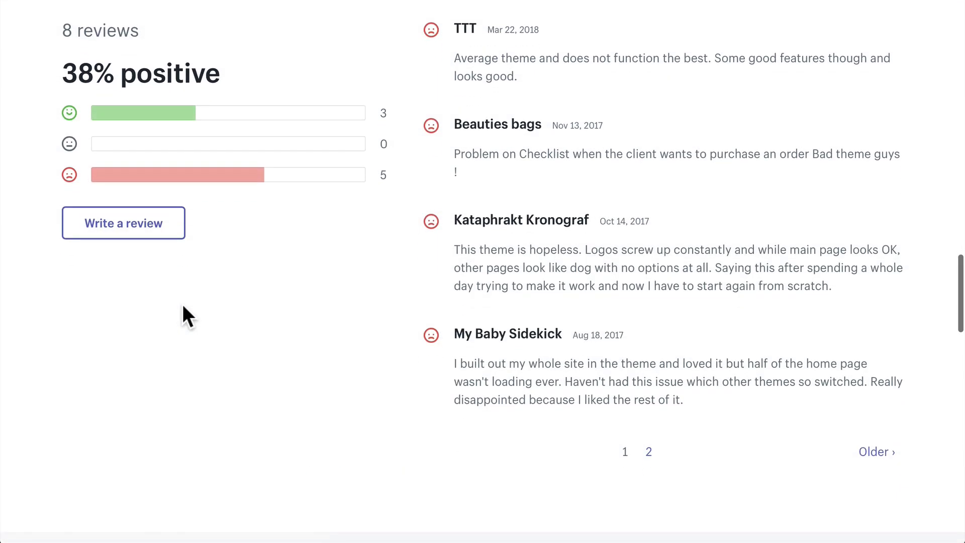
scroll(182, 303, "down", 6)
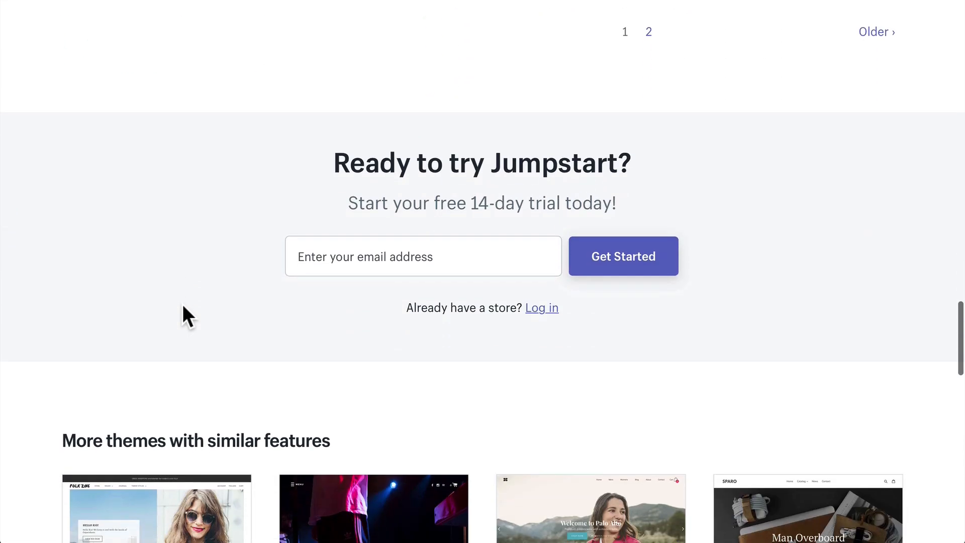
scroll(182, 304, "down", 6)
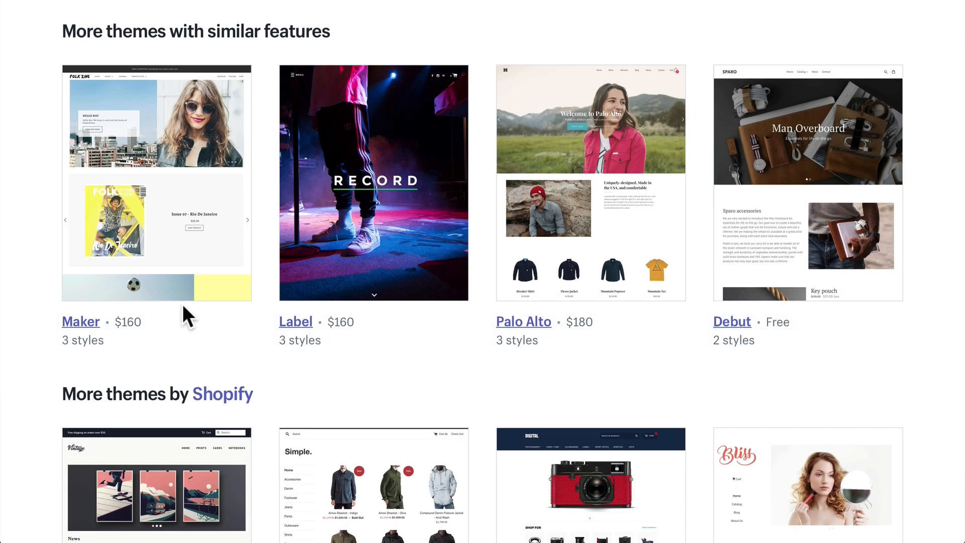
scroll(183, 304, "down", 5)
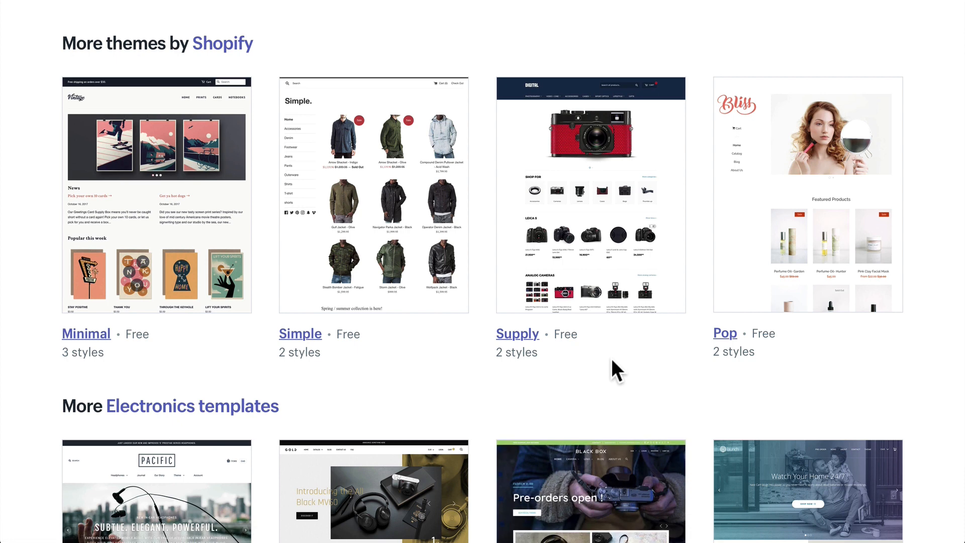
Open the Simple theme's live demo and look through it down to the Accessories–Shorts category tiles.
left_click(370, 219)
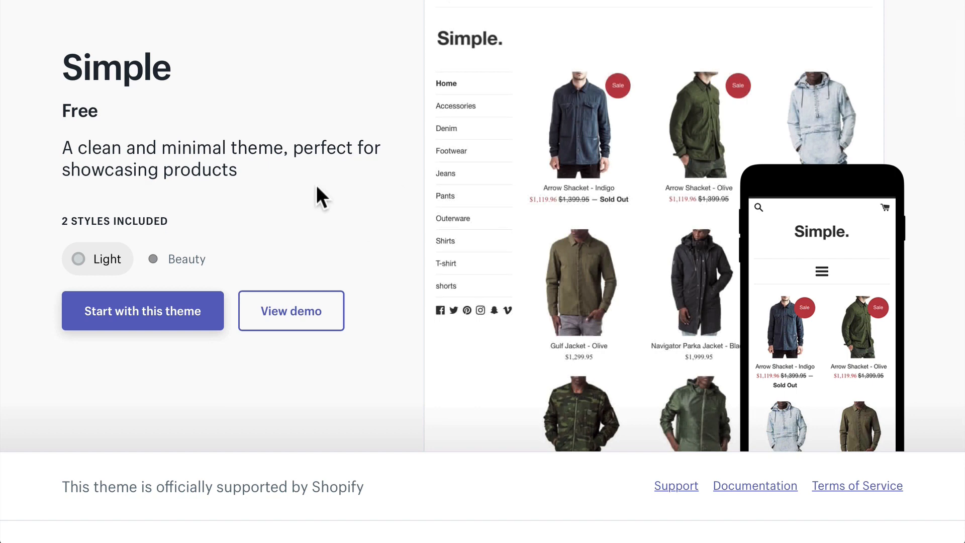
left_click(301, 331)
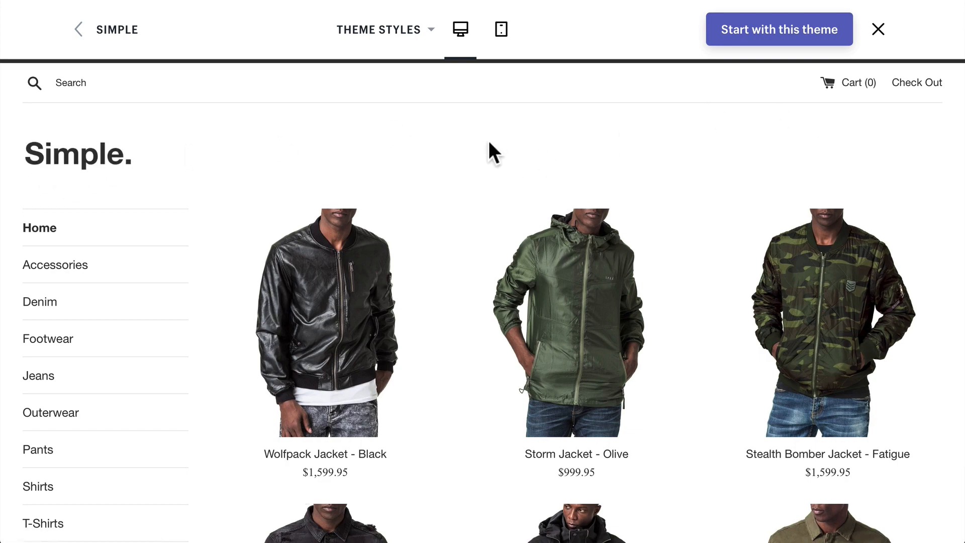
scroll(487, 138, "down", 20)
scroll(489, 146, "down", 1)
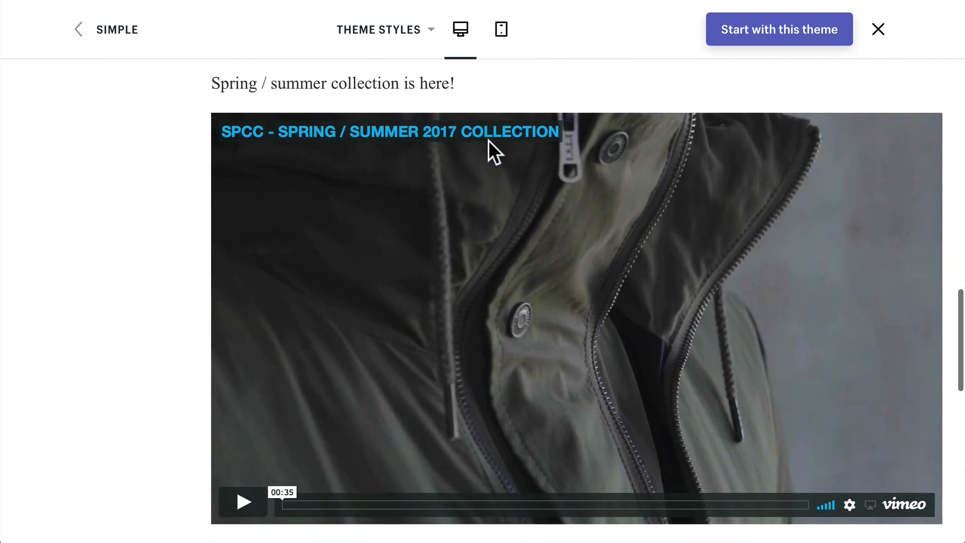
scroll(489, 145, "down", 3)
scroll(489, 143, "down", 10)
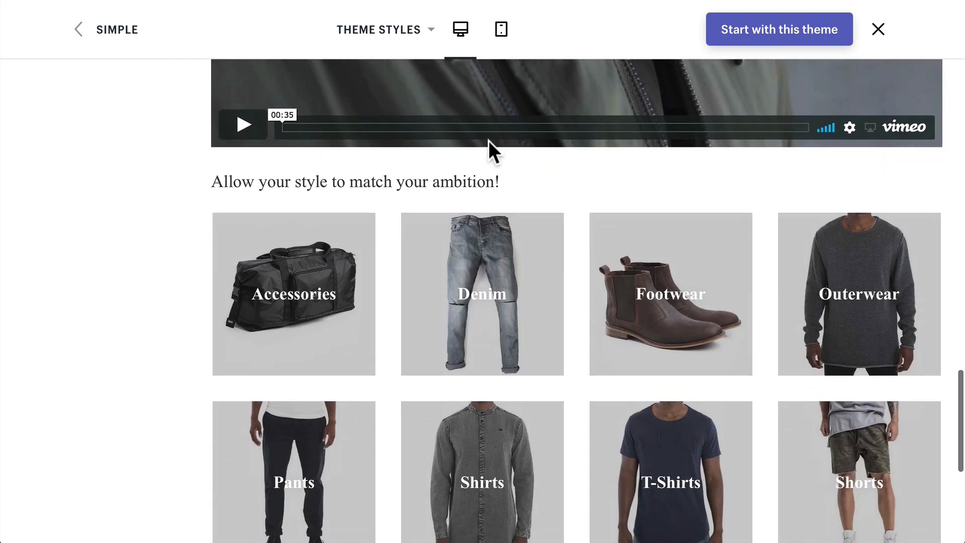
scroll(488, 145, "up", 4)
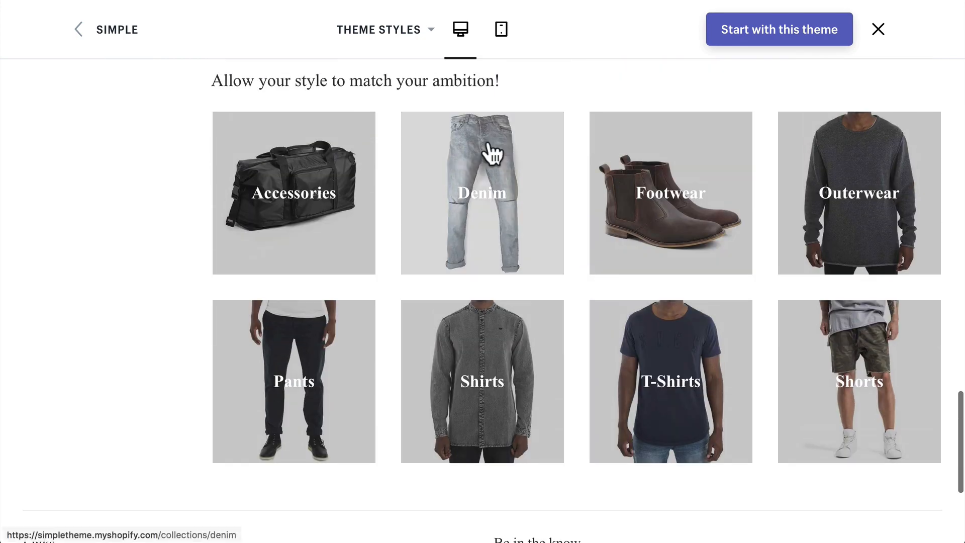
scroll(488, 154, "down", 4)
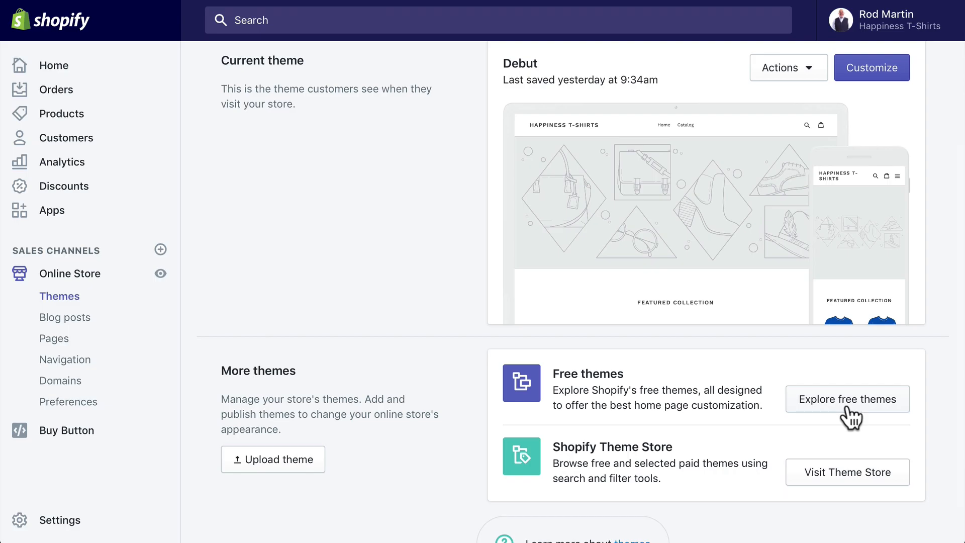
Add the free Simple theme to the store from the admin's free themes.
left_click(848, 401)
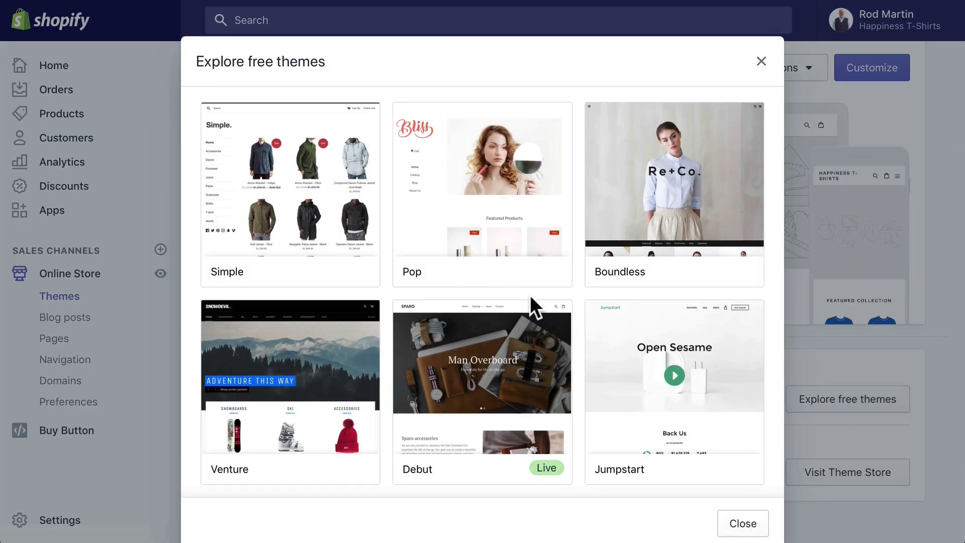
left_click(320, 166)
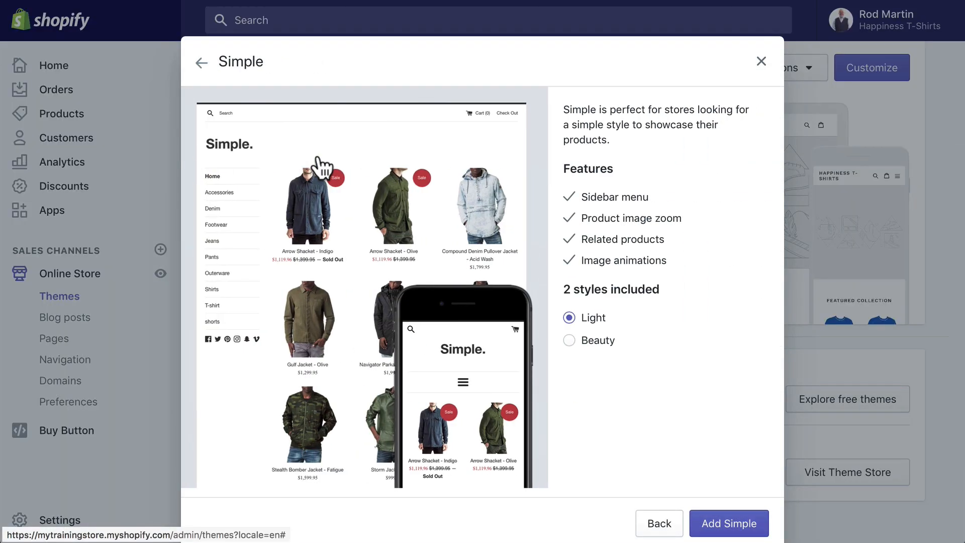
left_click(725, 529)
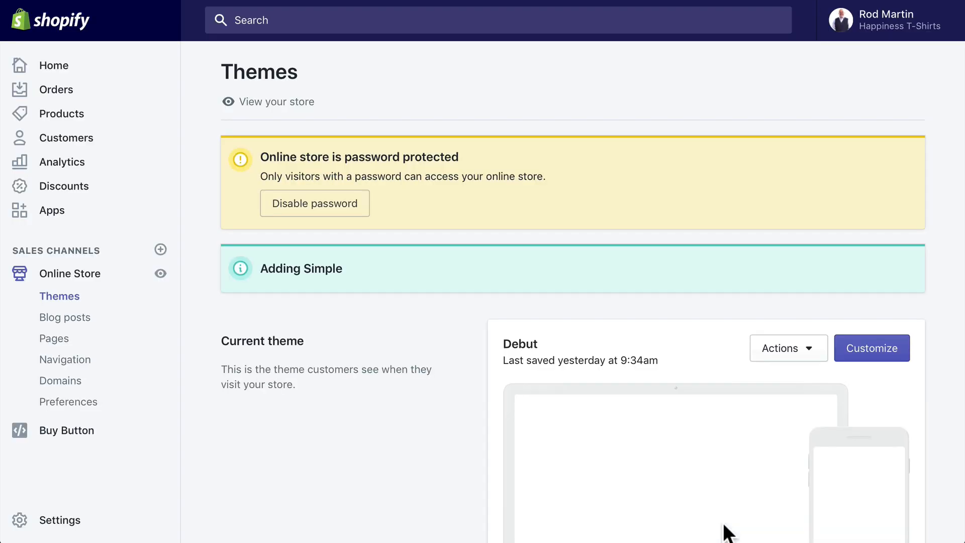
Confirm Simple appears under More themes, then visit the Theme Store.
scroll(673, 503, "down", 8)
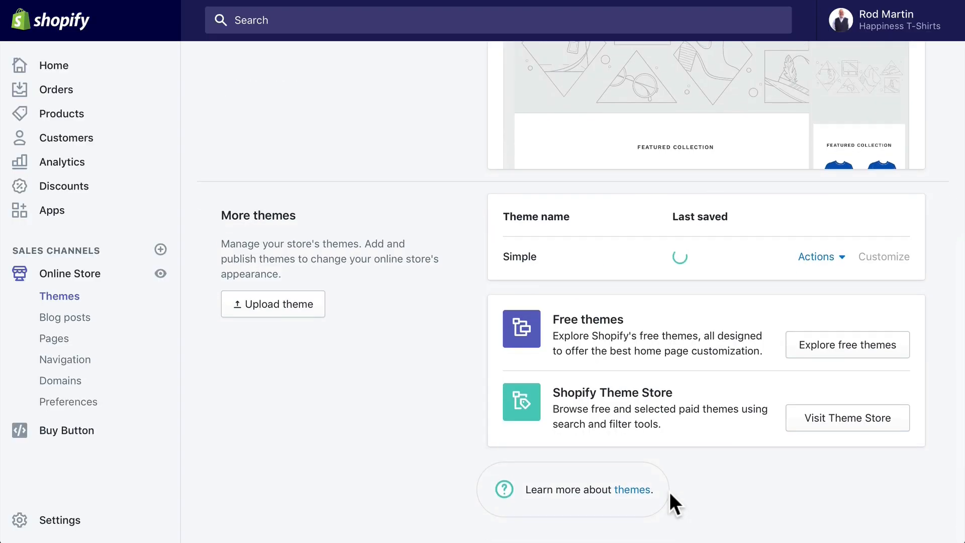
scroll(669, 500, "up", 3)
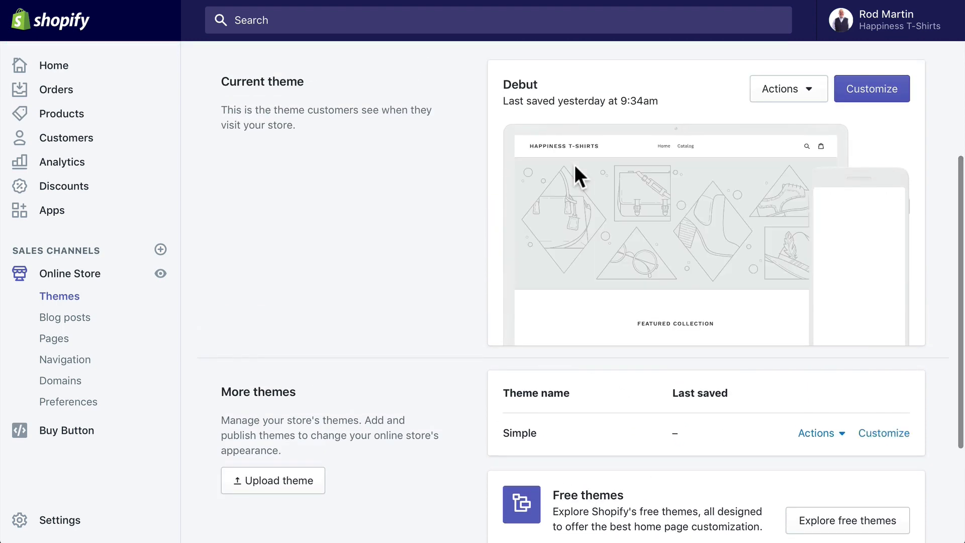
scroll(574, 258, "up", 1)
scroll(423, 344, "down", 2)
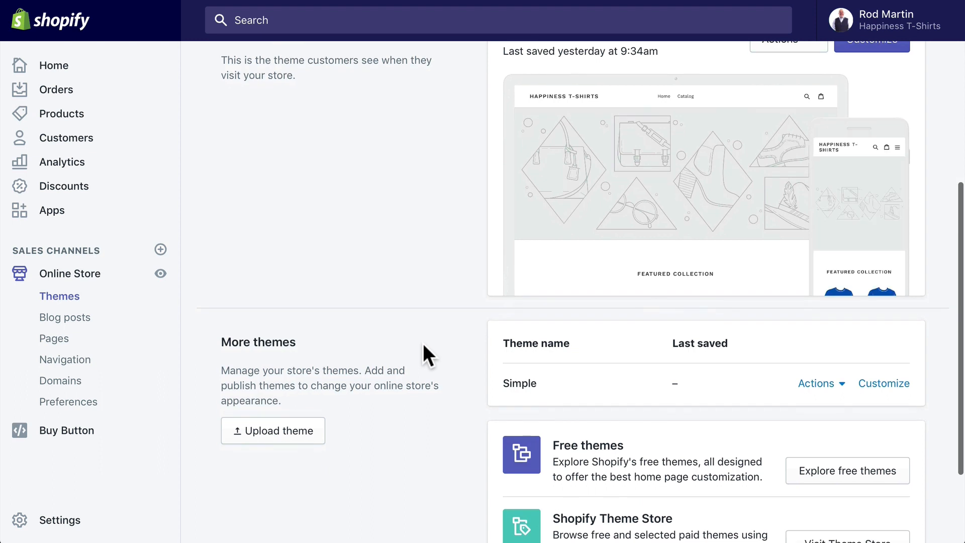
scroll(706, 406, "up", 2)
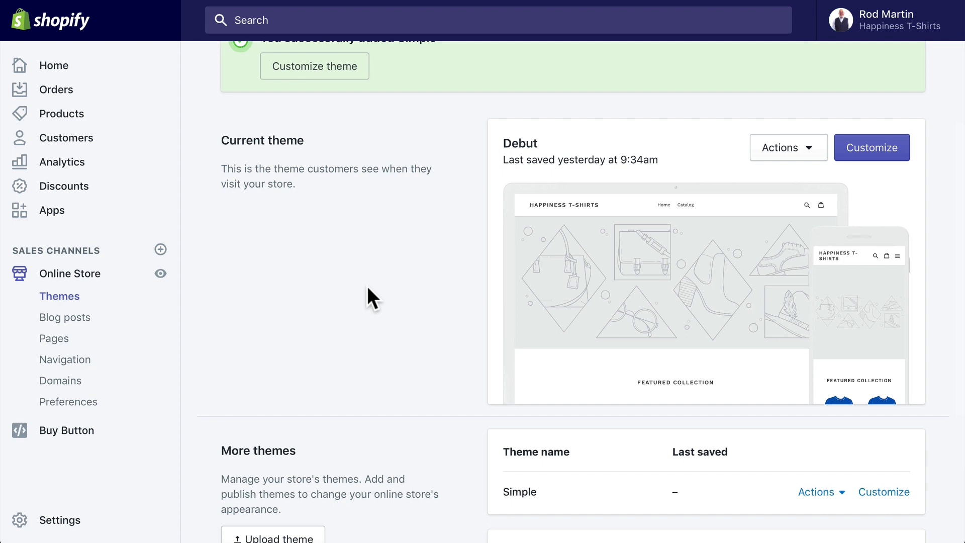
scroll(367, 288, "down", 5)
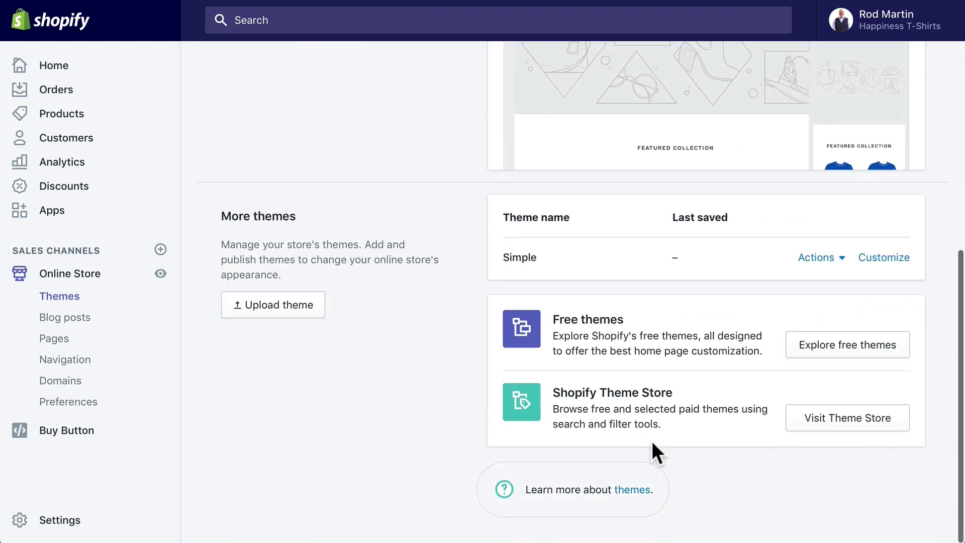
left_click(870, 423)
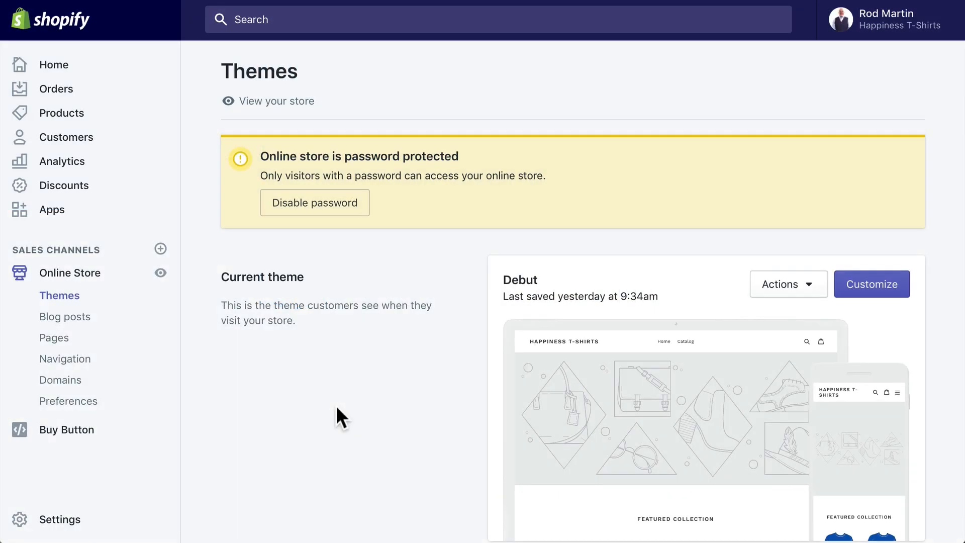
Publish the Simple theme so it replaces Debut as the current theme.
scroll(337, 408, "down", 3)
scroll(335, 405, "down", 3)
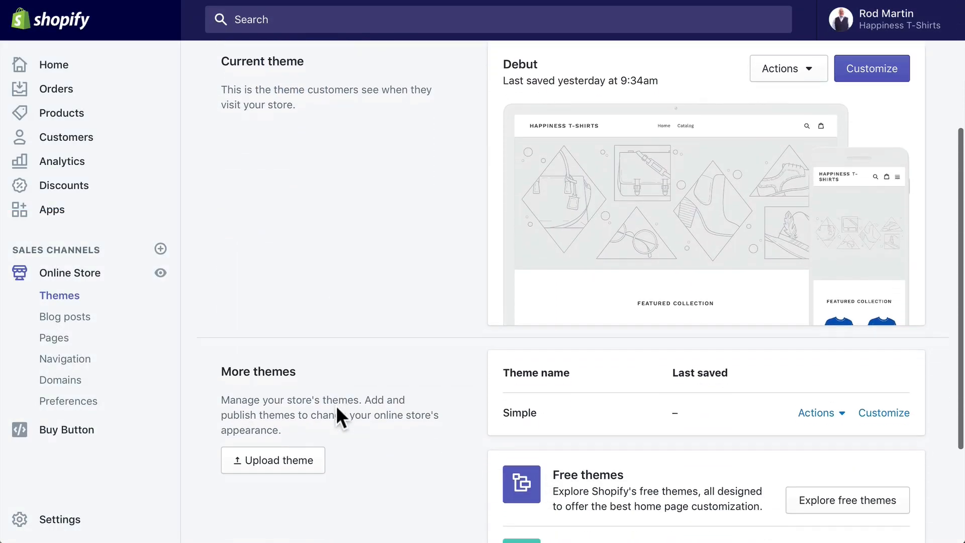
scroll(337, 406, "down", 1)
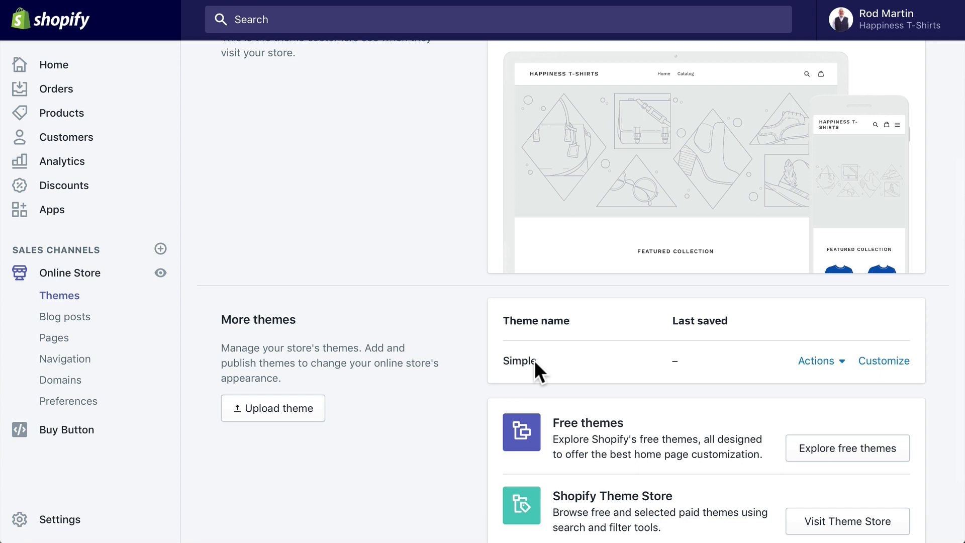
left_click(832, 361)
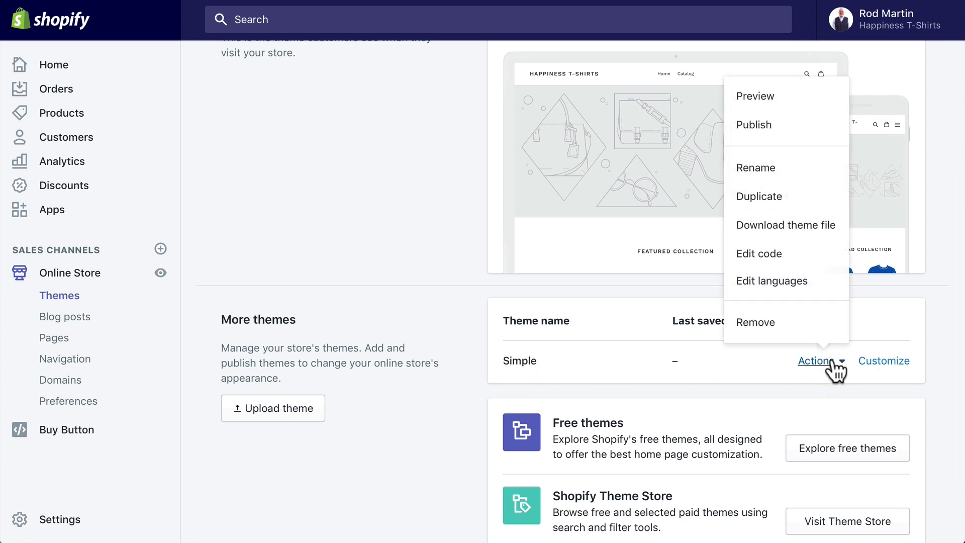
left_click(758, 127)
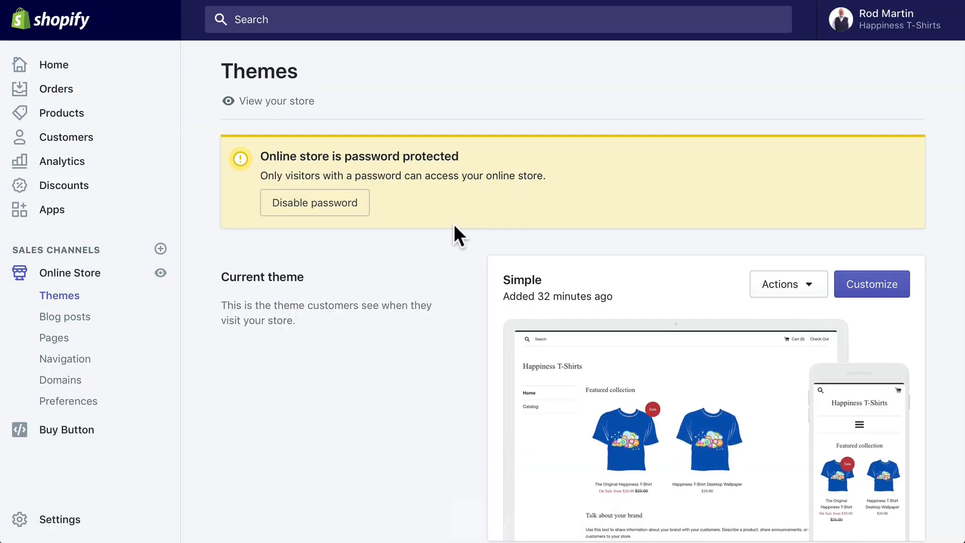
Preview the published Simple storefront and scroll through its home page.
left_click(766, 294)
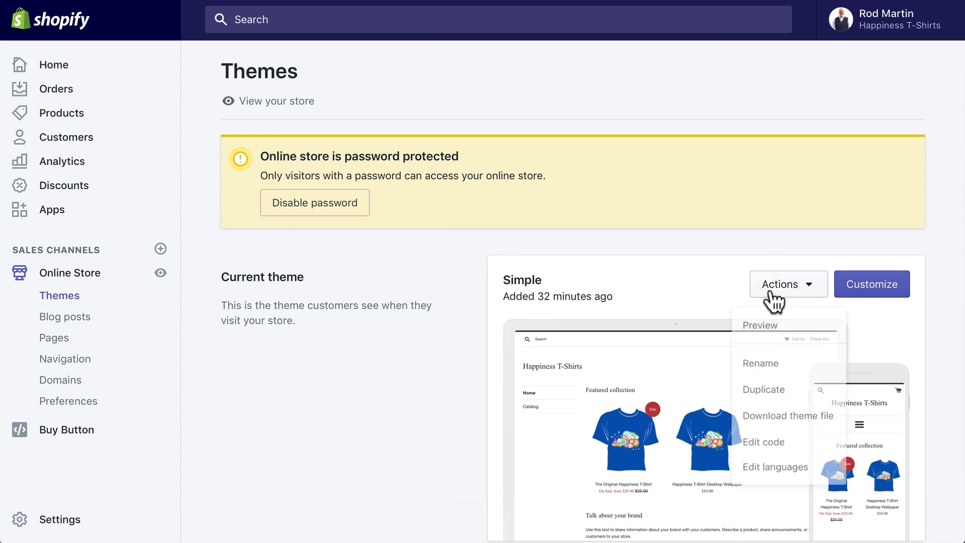
left_click(765, 332)
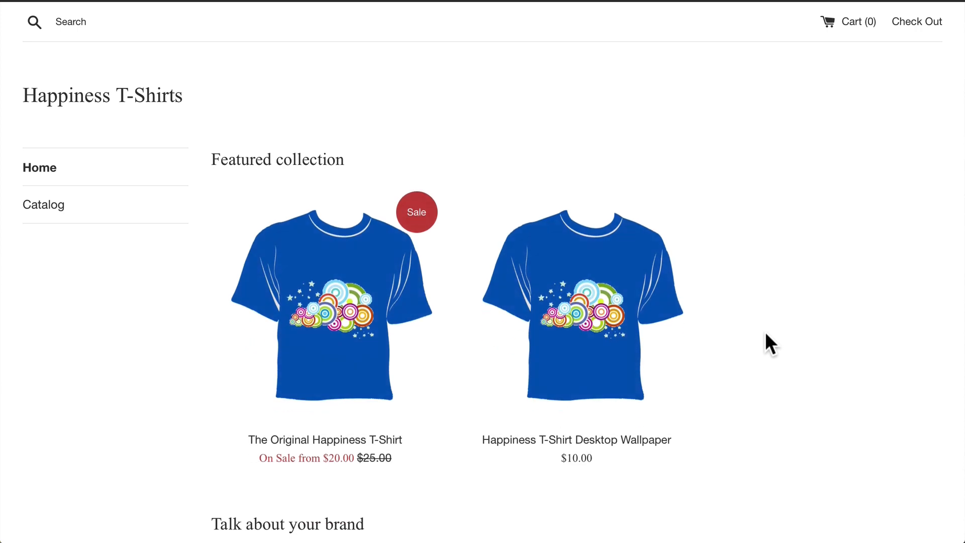
scroll(648, 339, "down", 2)
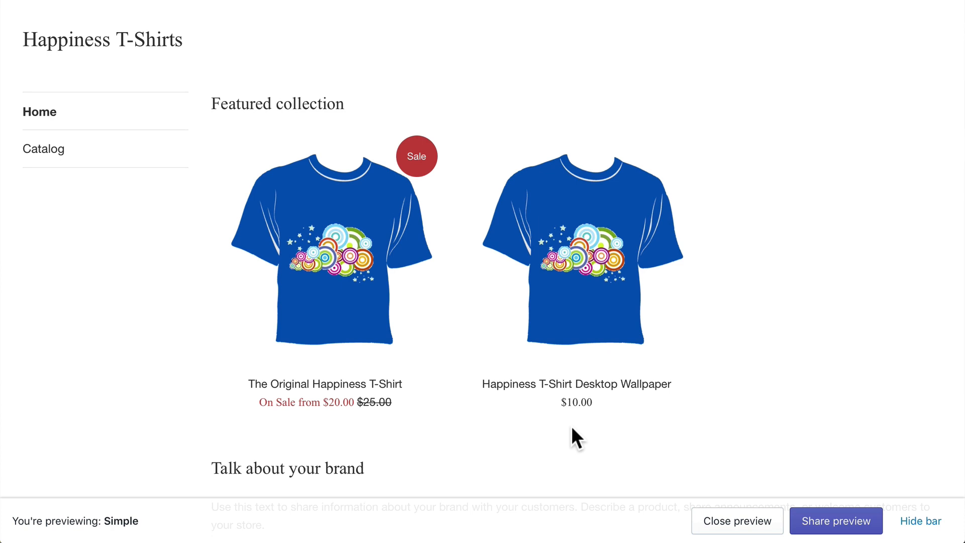
scroll(572, 428, "down", 8)
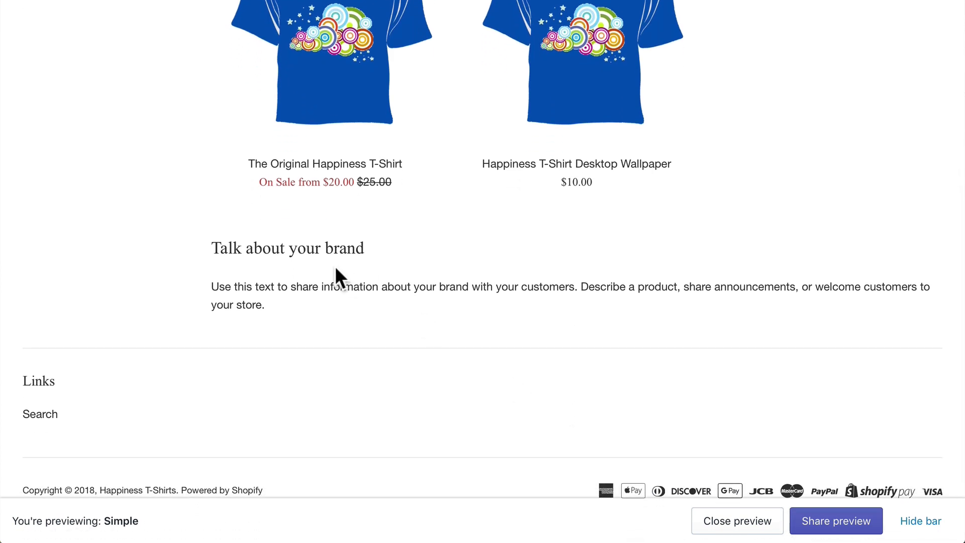
scroll(290, 306, "down", 1)
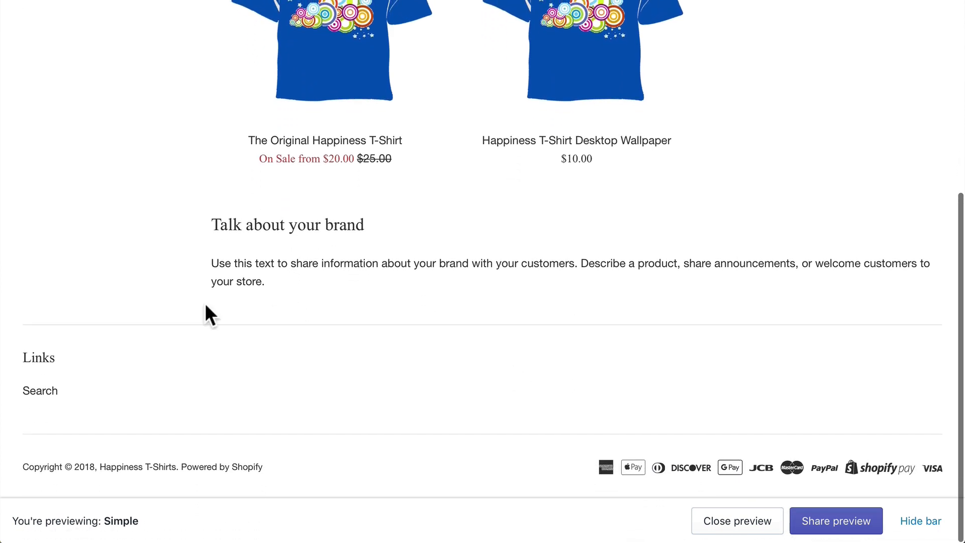
scroll(47, 448, "up", 12)
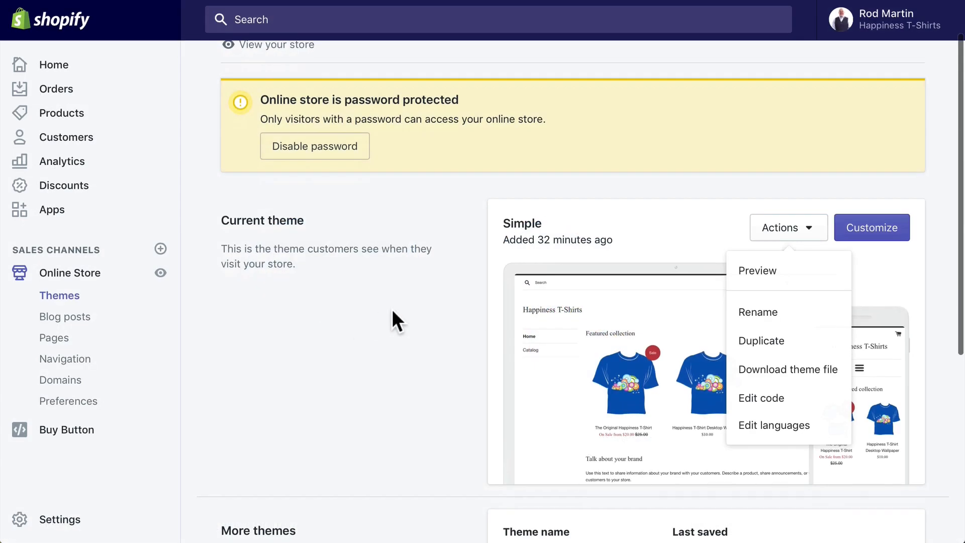
Launch the theme editor for Simple and open Theme settings > Colors.
left_click(874, 229)
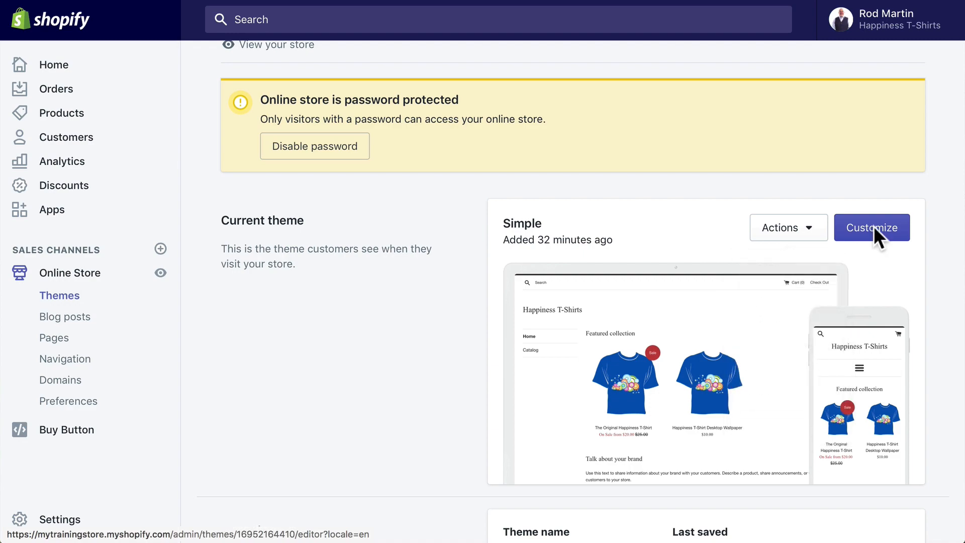
left_click(874, 227)
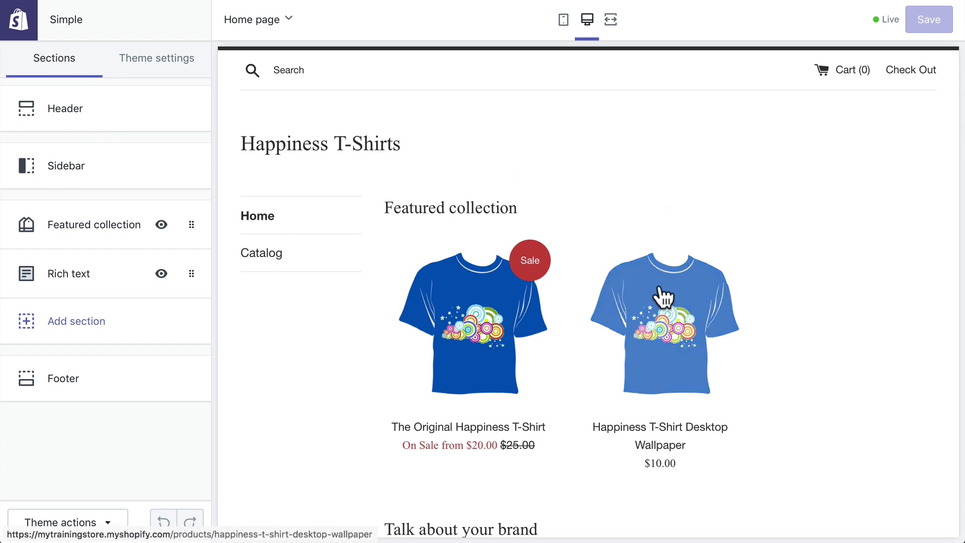
left_click(162, 58)
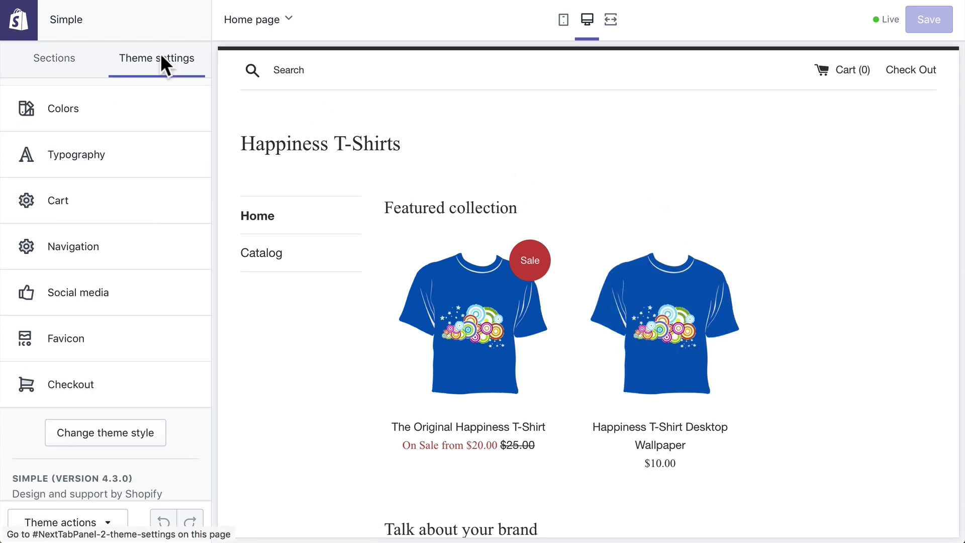
left_click(70, 119)
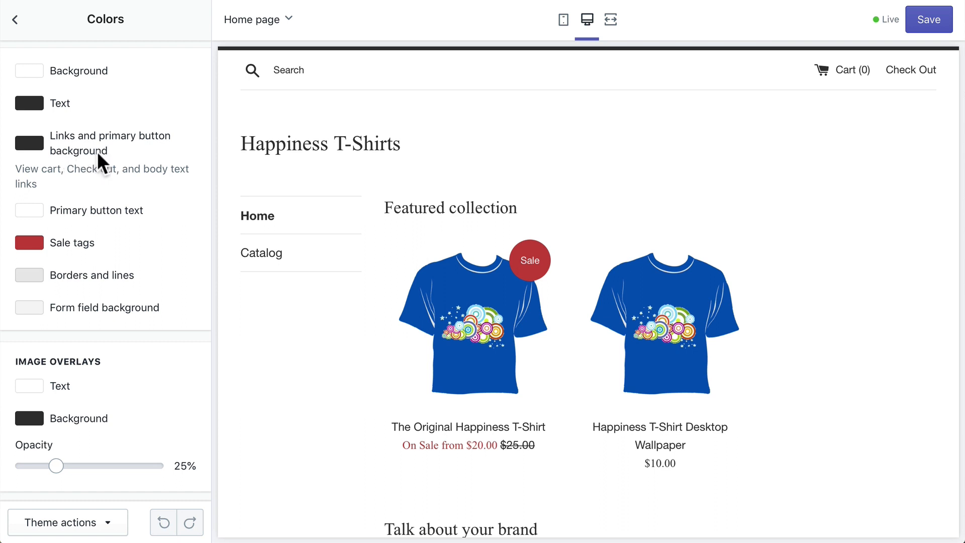
Pick deep blue #0114BB for the Links and primary button background swatch.
left_click(30, 145)
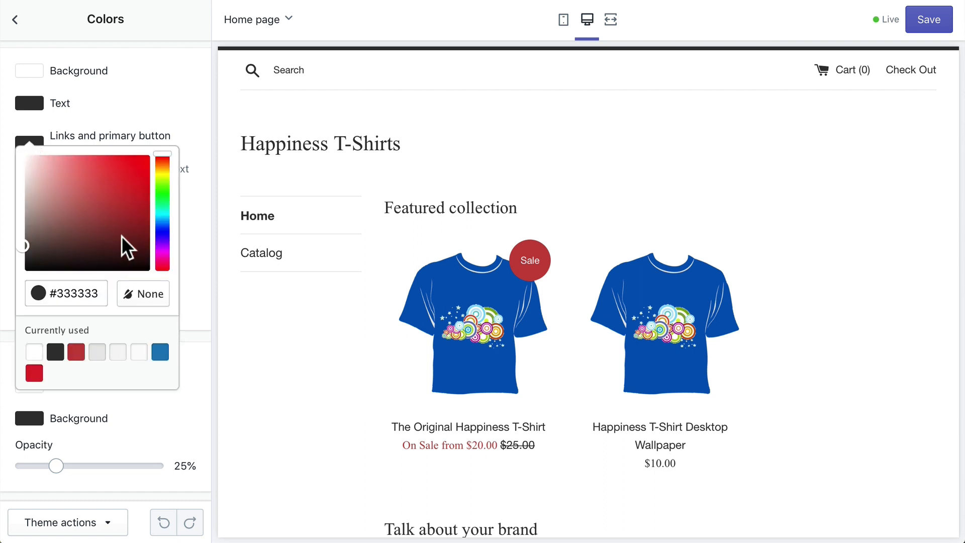
left_click(162, 229)
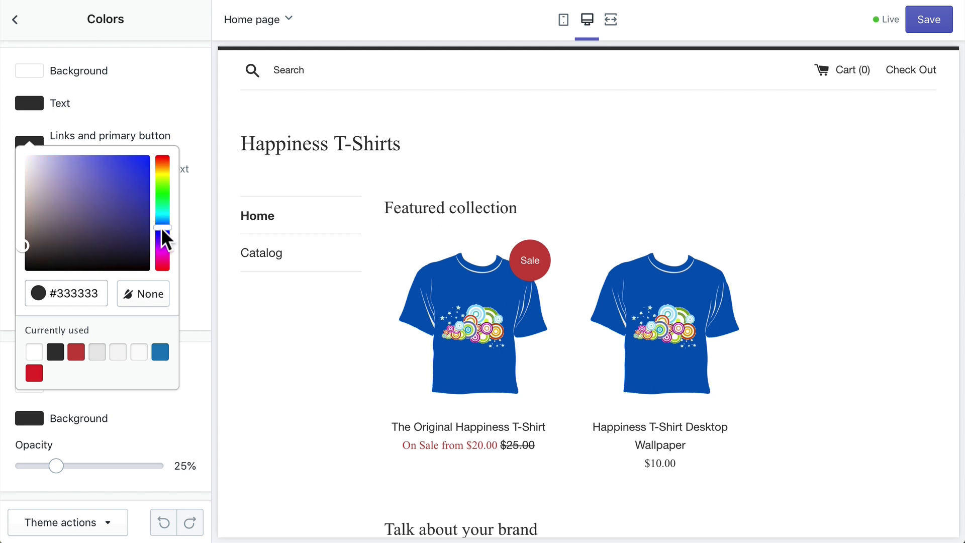
left_click_drag(162, 231, 162, 232)
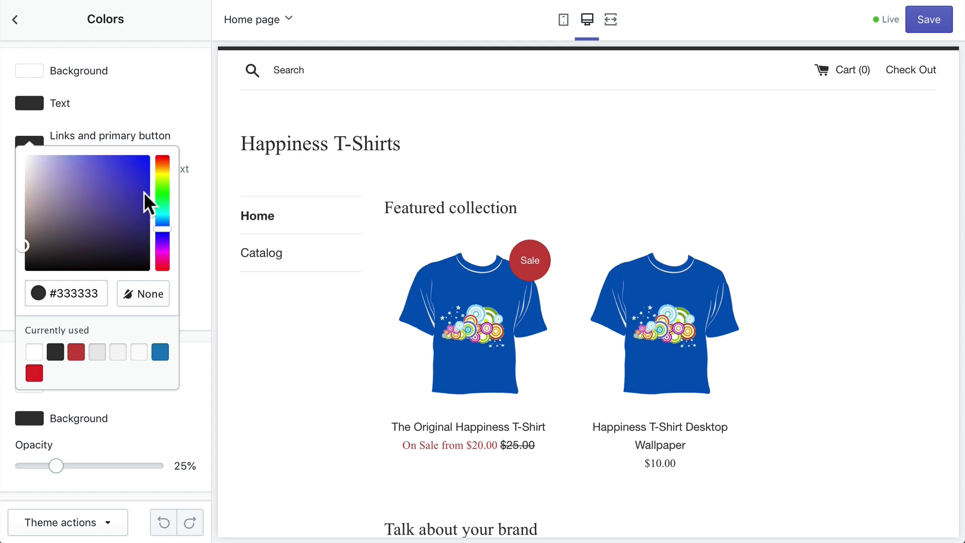
left_click_drag(144, 193, 149, 186)
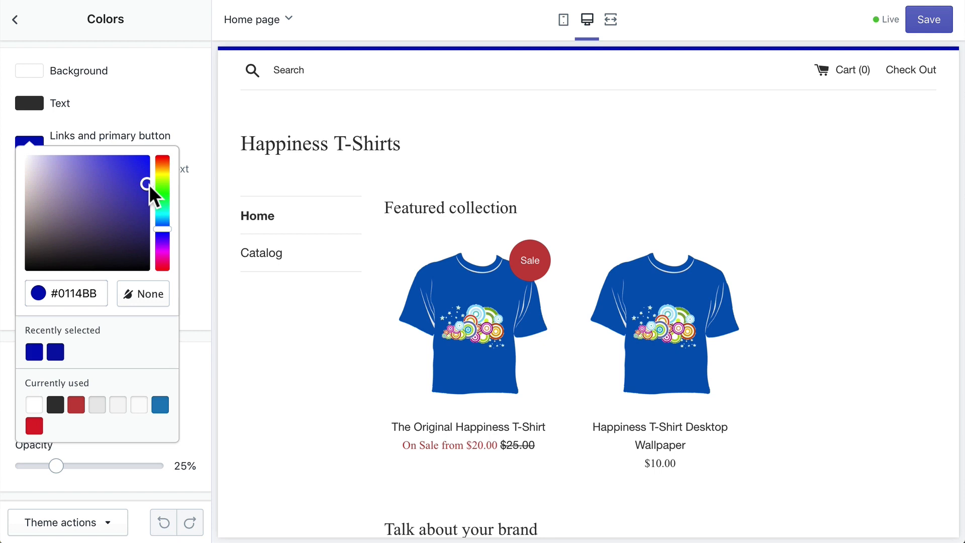
left_click(176, 120)
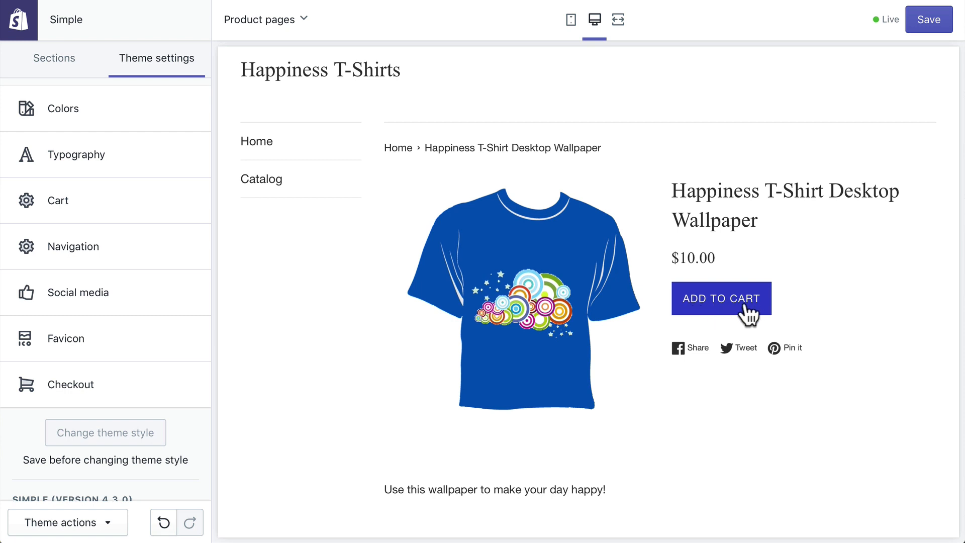
left_click(65, 111)
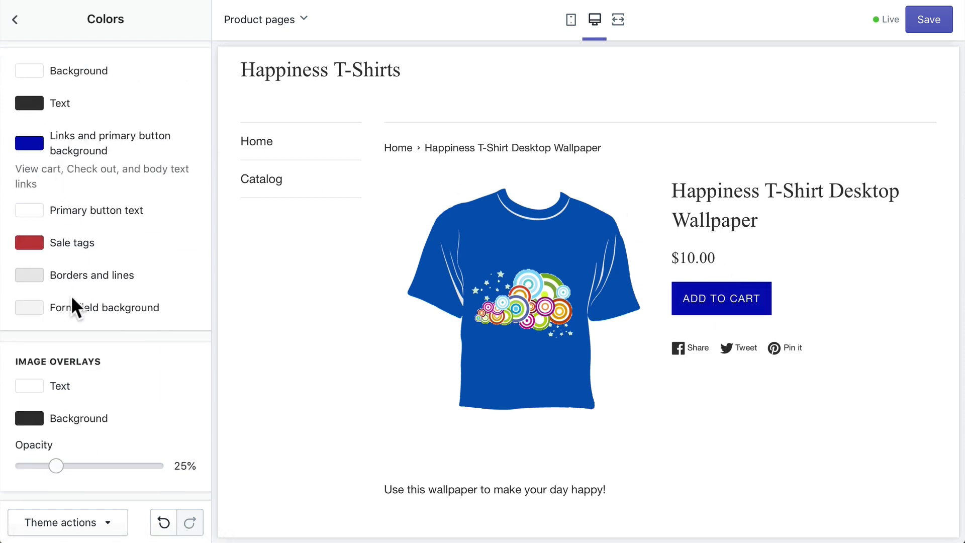
left_click(17, 20)
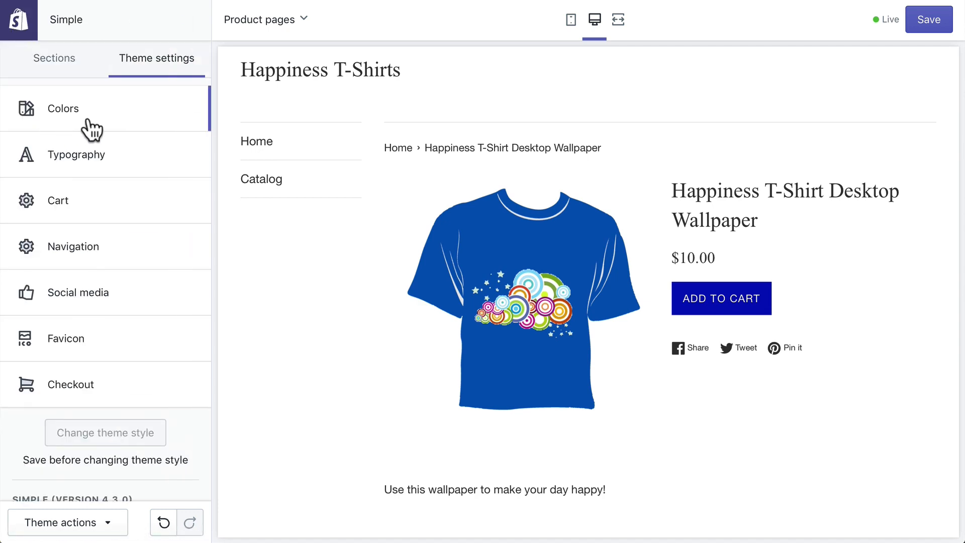
Under Typography, switch the Headings font from Times New Roman to Lato.
left_click(93, 154)
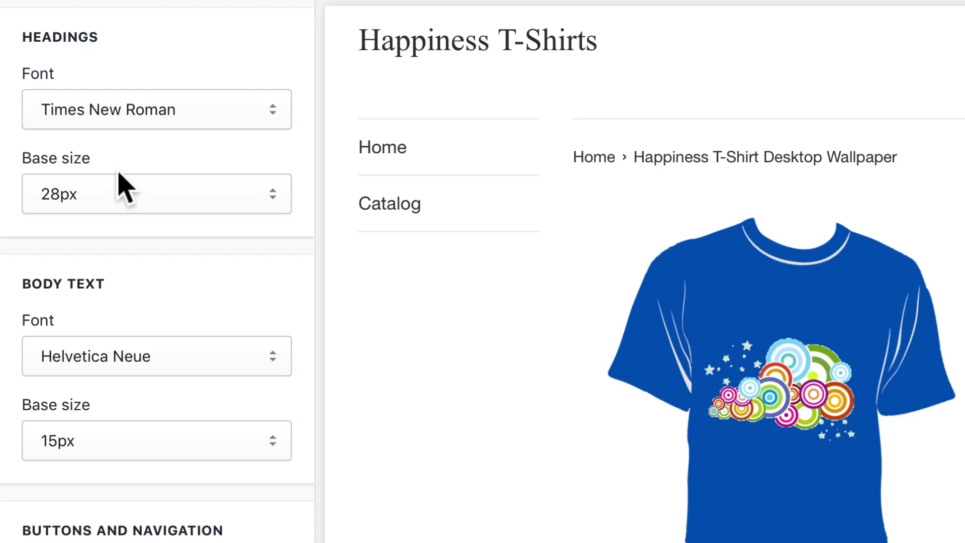
left_click(131, 110)
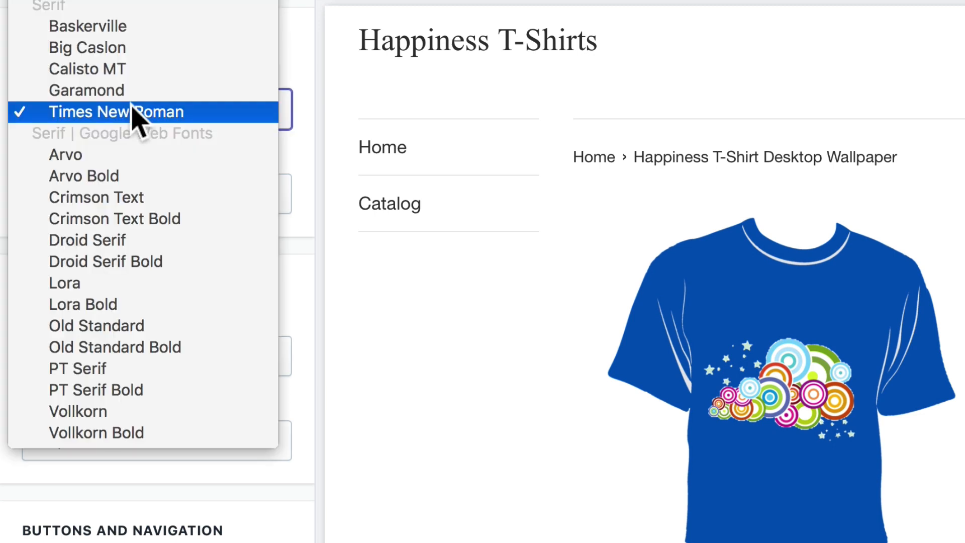
left_click(79, 114)
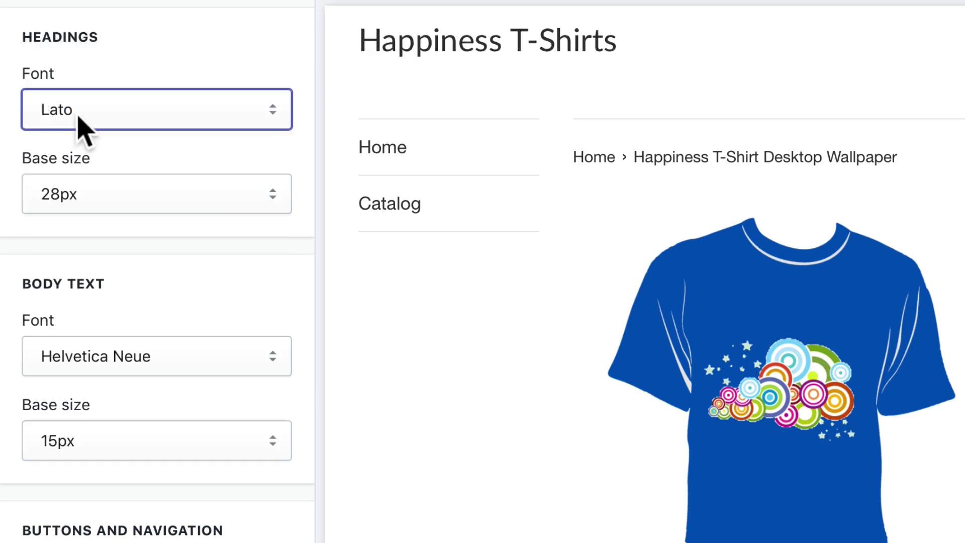
left_click(107, 122)
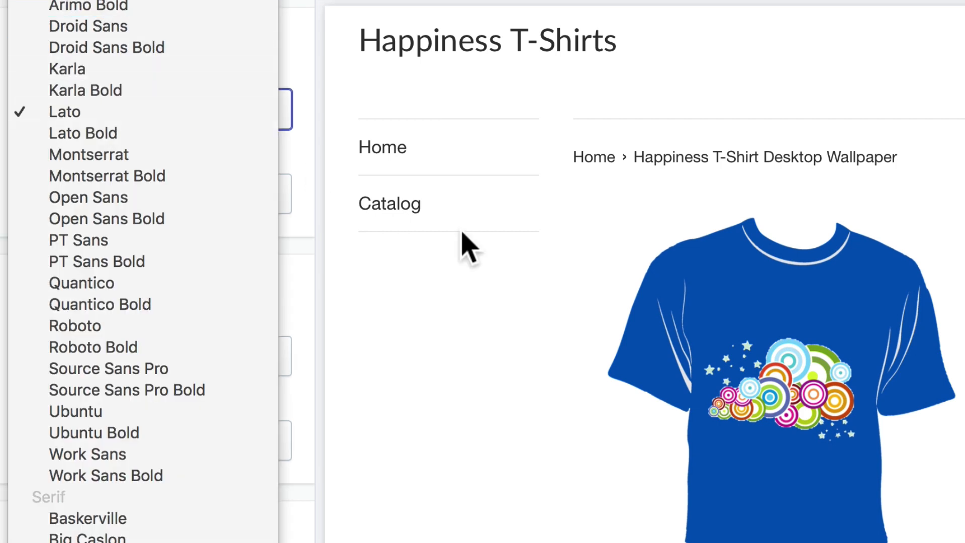
left_click(109, 120)
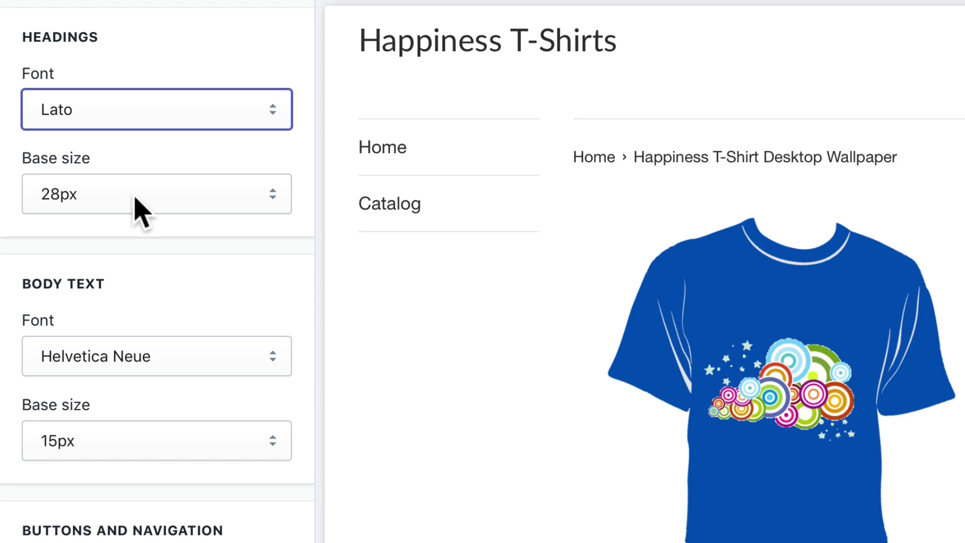
scroll(179, 271, "down", 2)
scroll(182, 274, "up", 1)
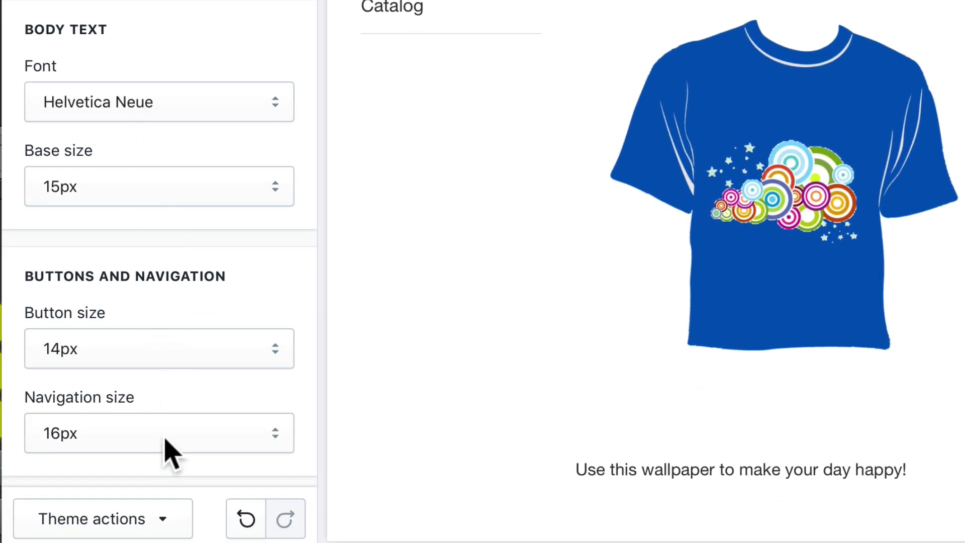
scroll(168, 450, "up", 3)
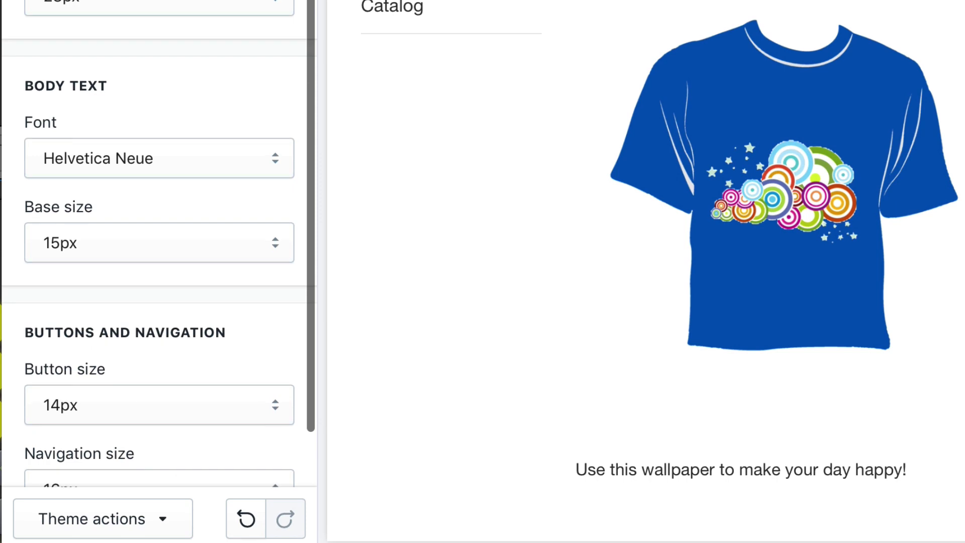
left_click(21, 23)
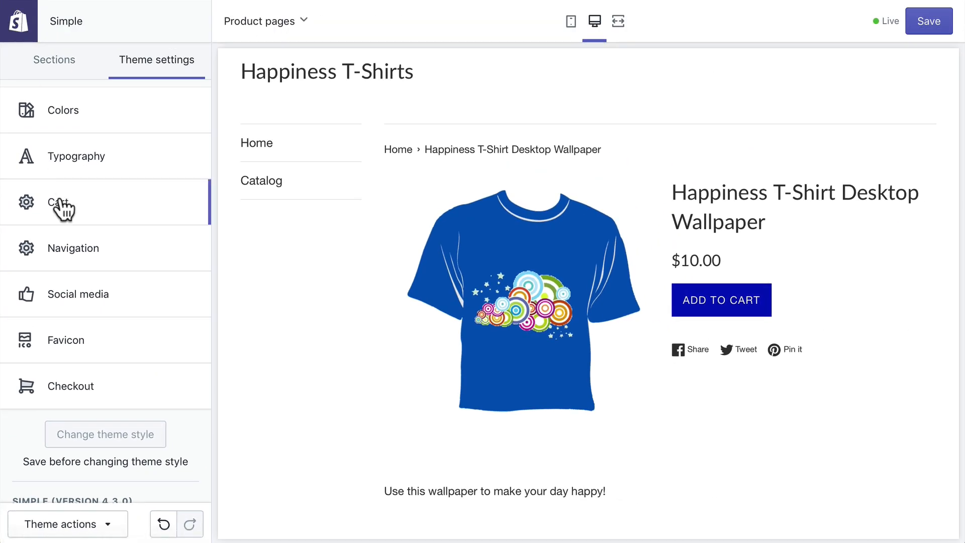
left_click(60, 201)
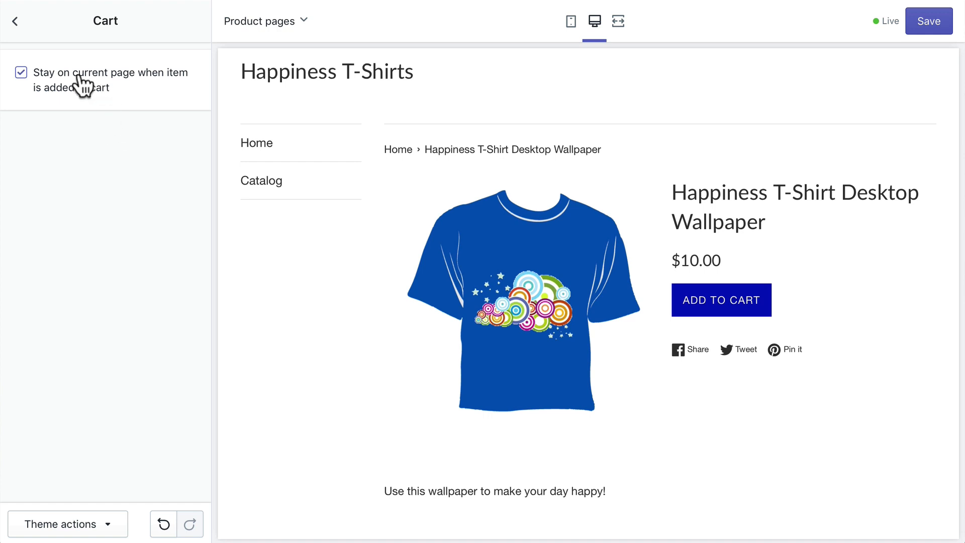
left_click(15, 21)
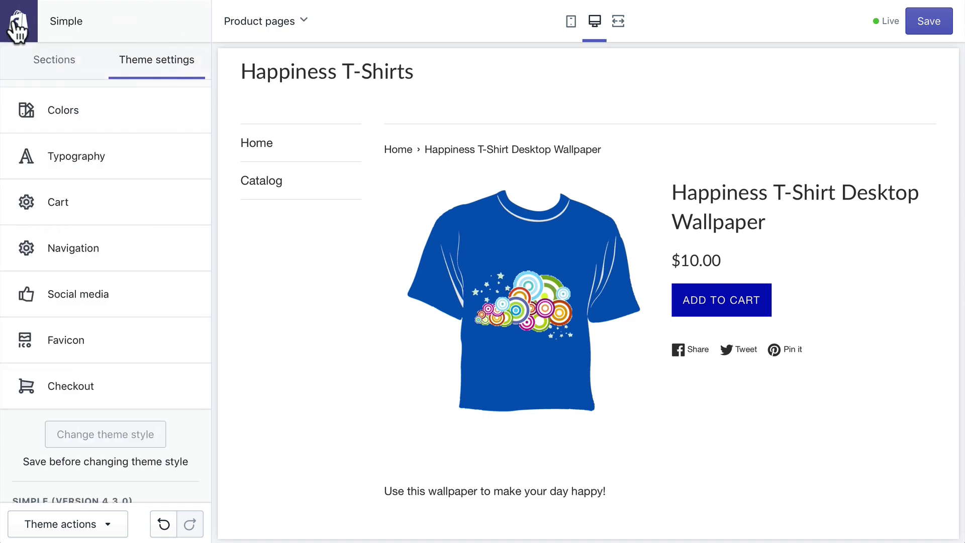
left_click(81, 261)
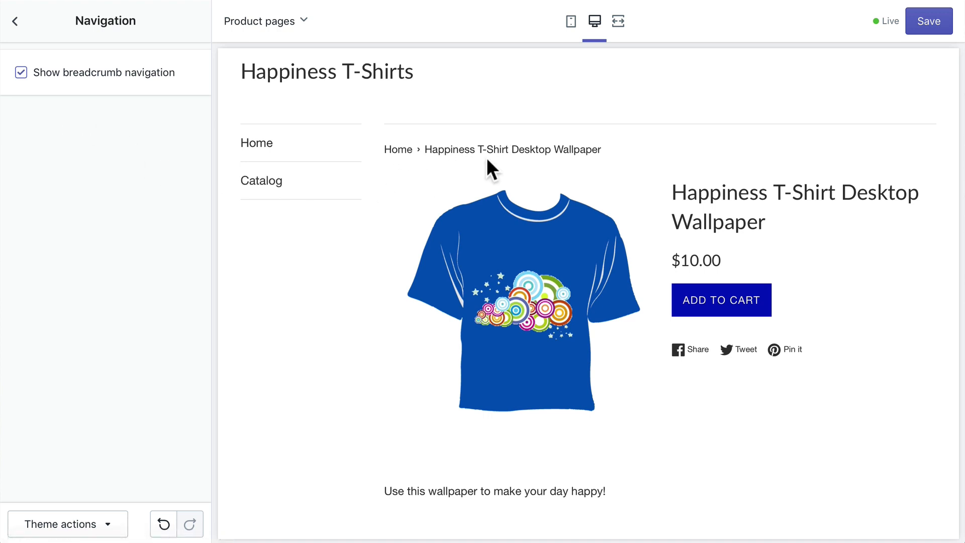
left_click(15, 23)
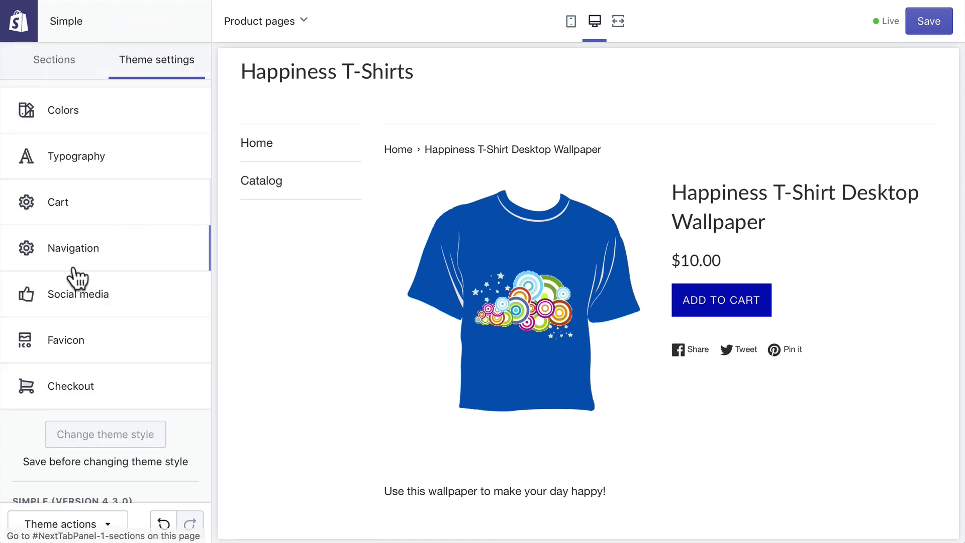
left_click(85, 297)
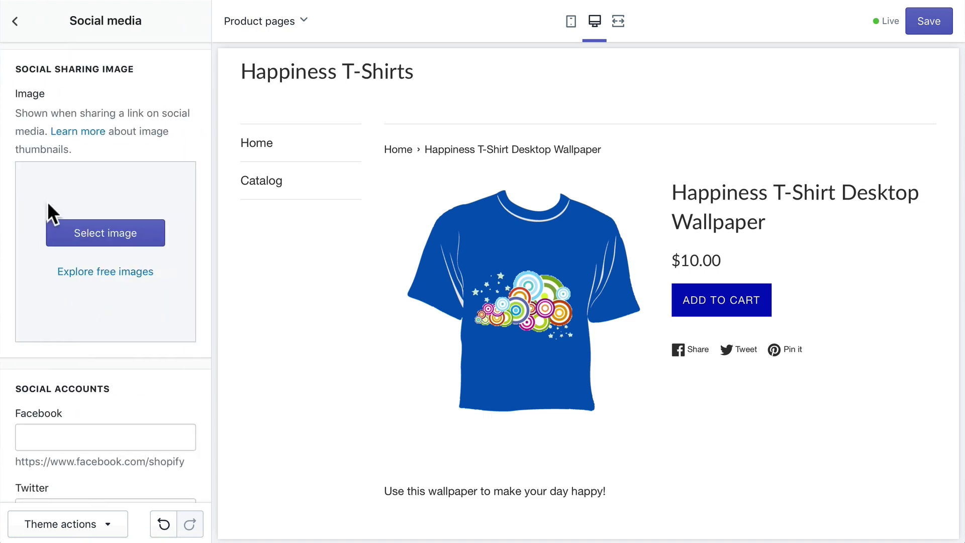
In Social media settings, browse the free stock images, including the Fashion category.
scroll(48, 201, "down", 7)
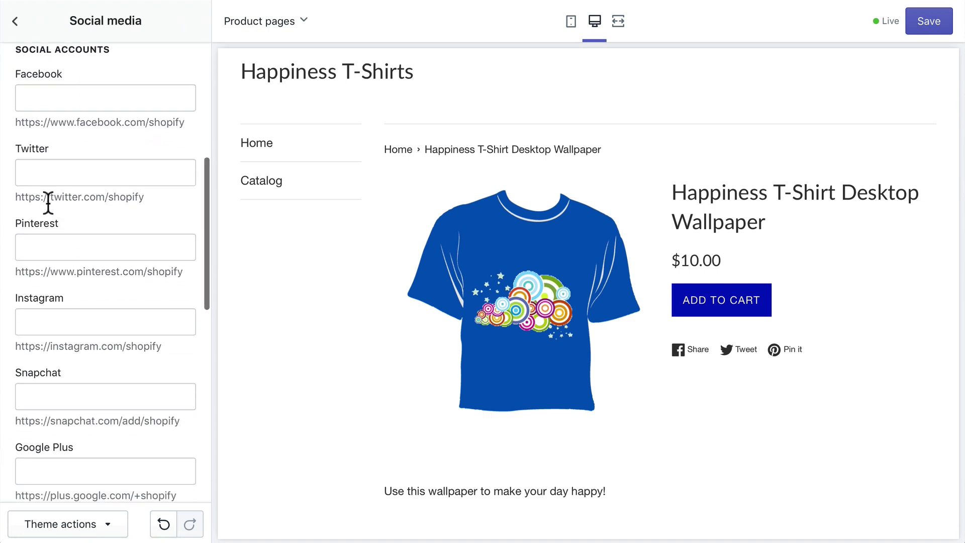
scroll(47, 201, "down", 4)
scroll(48, 203, "down", 5)
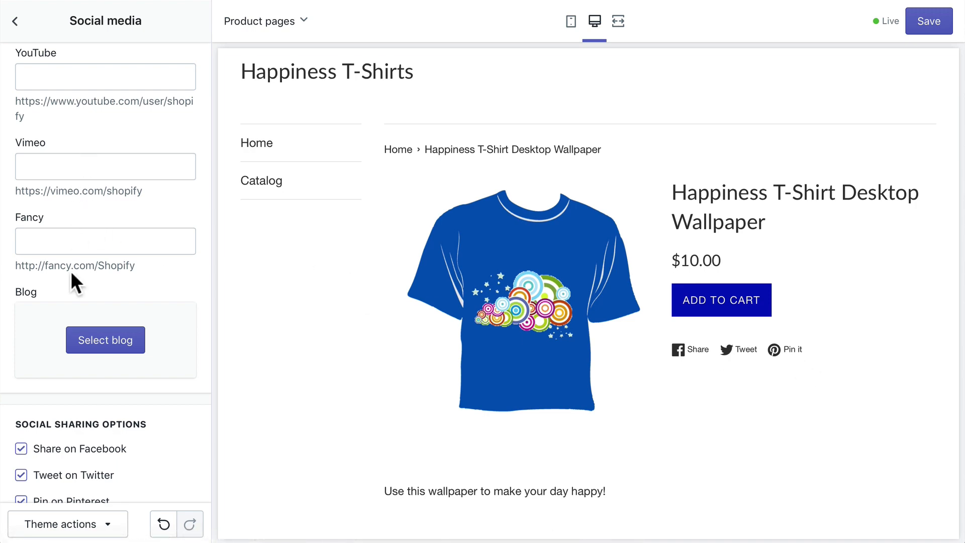
scroll(71, 274, "up", 10)
scroll(71, 274, "down", 4)
scroll(71, 274, "down", 10)
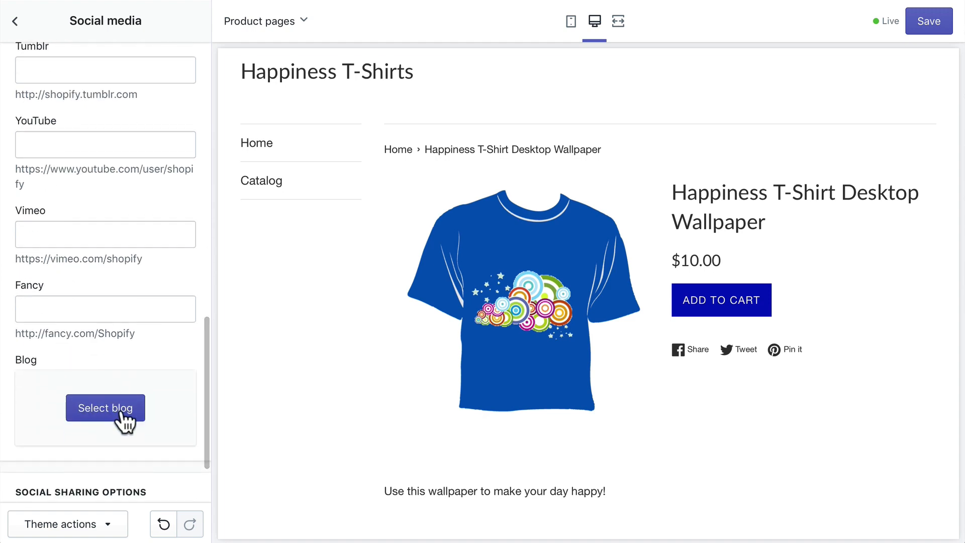
scroll(119, 296, "up", 15)
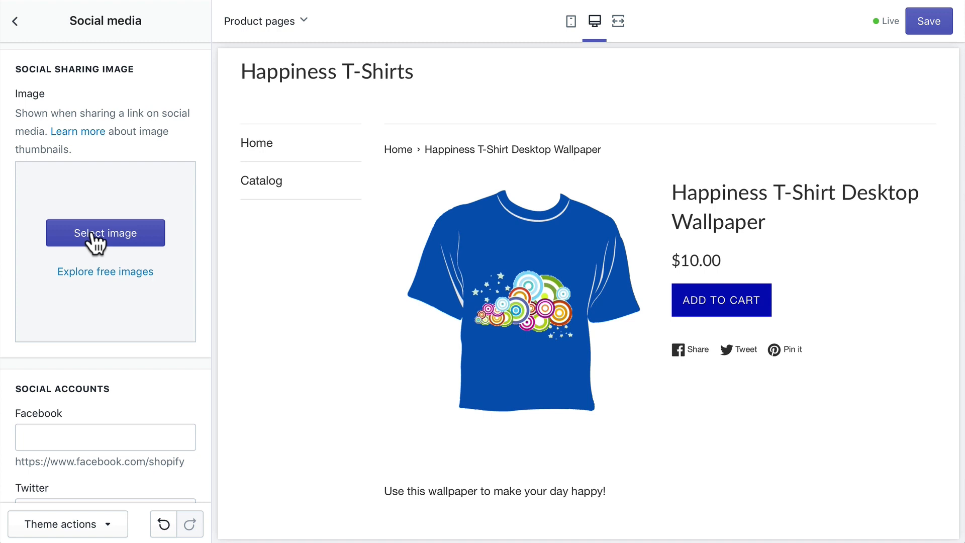
left_click(116, 282)
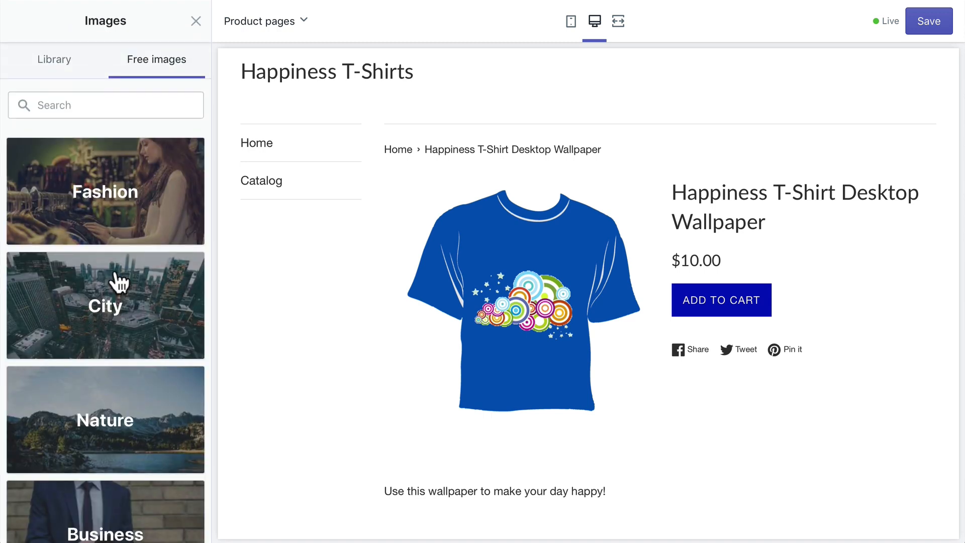
left_click(99, 185)
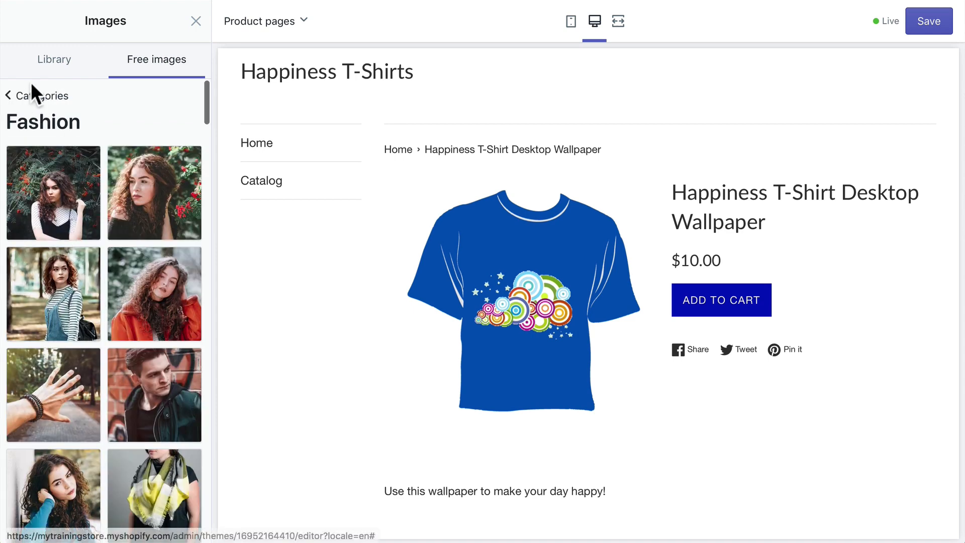
left_click(10, 96)
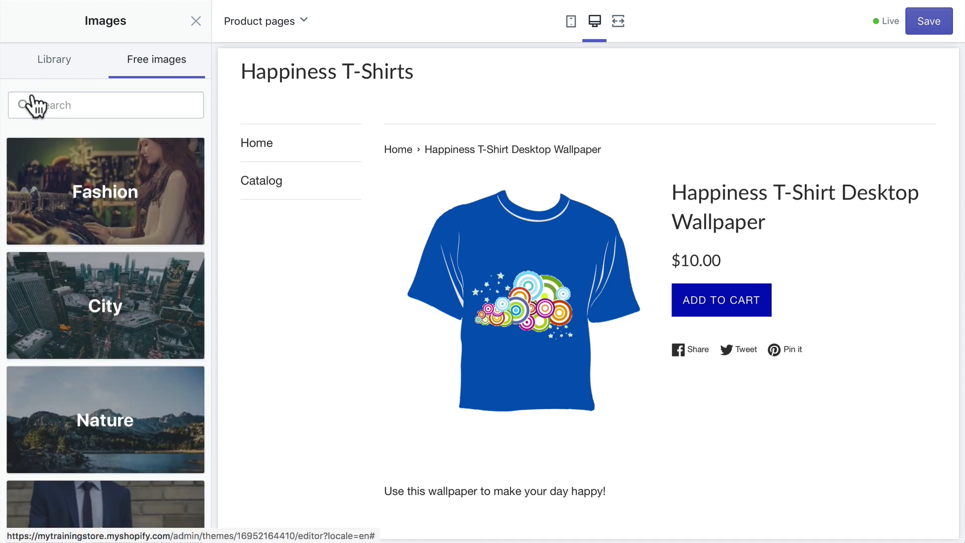
Upload the blue T-shirt image to the library and select it as the sharing image.
left_click(66, 58)
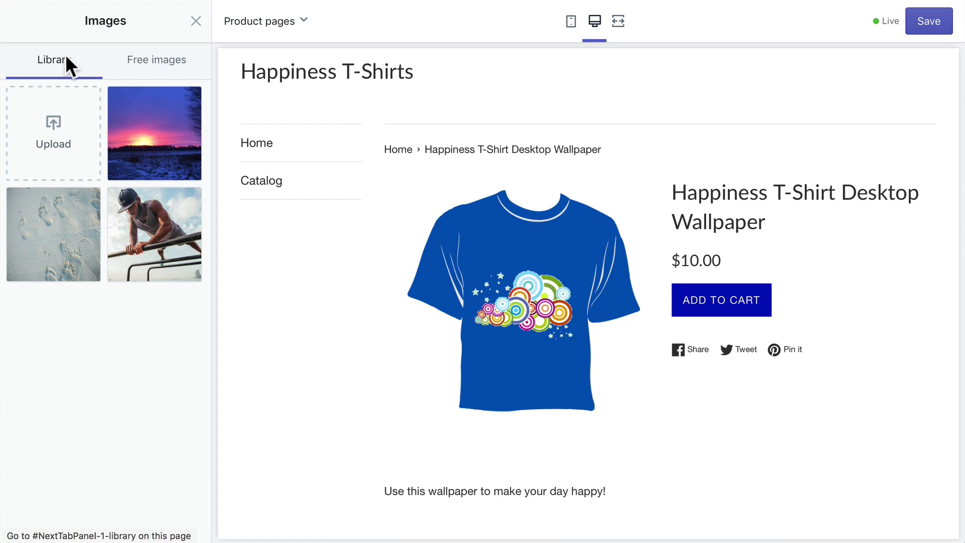
left_click(52, 120)
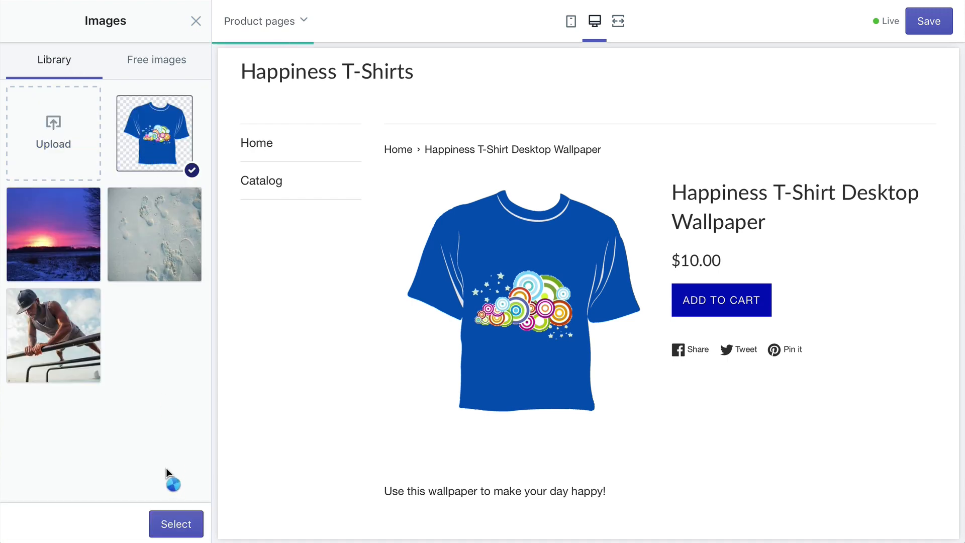
left_click(168, 523)
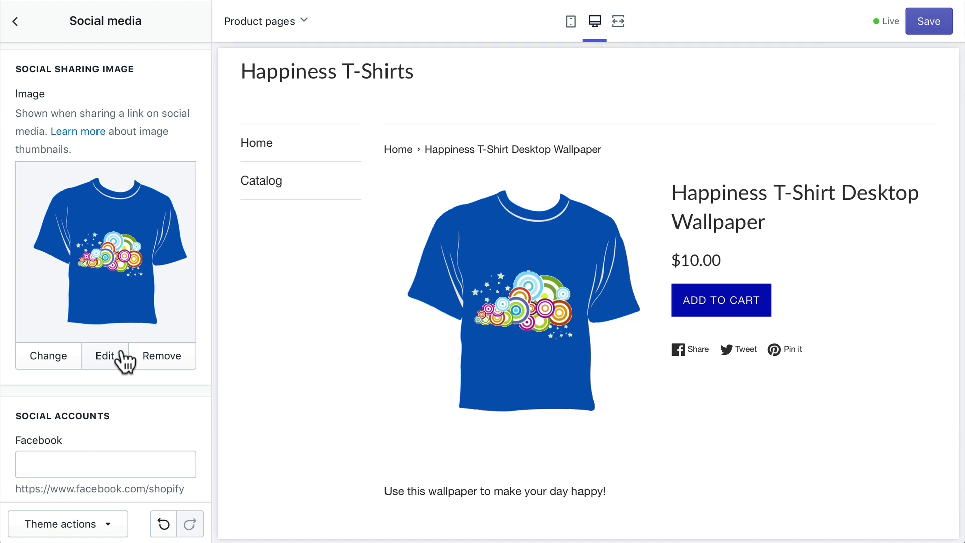
left_click(16, 22)
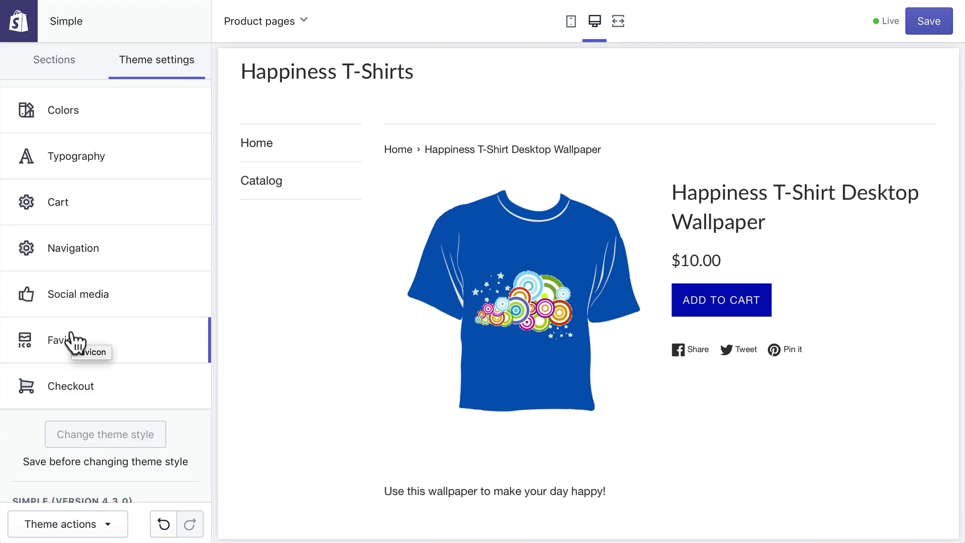
Choose the blue T-shirt image as the store's favicon.
left_click(75, 342)
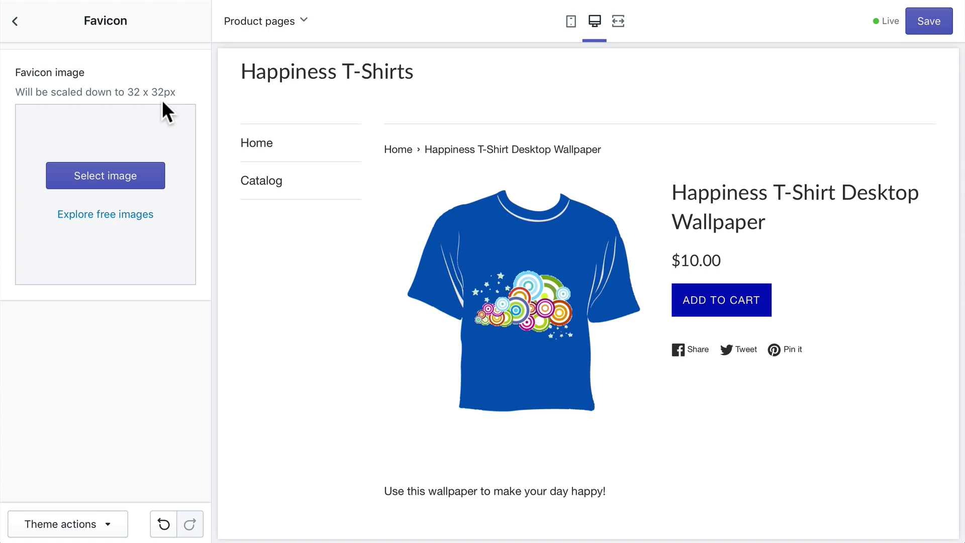
left_click(112, 181)
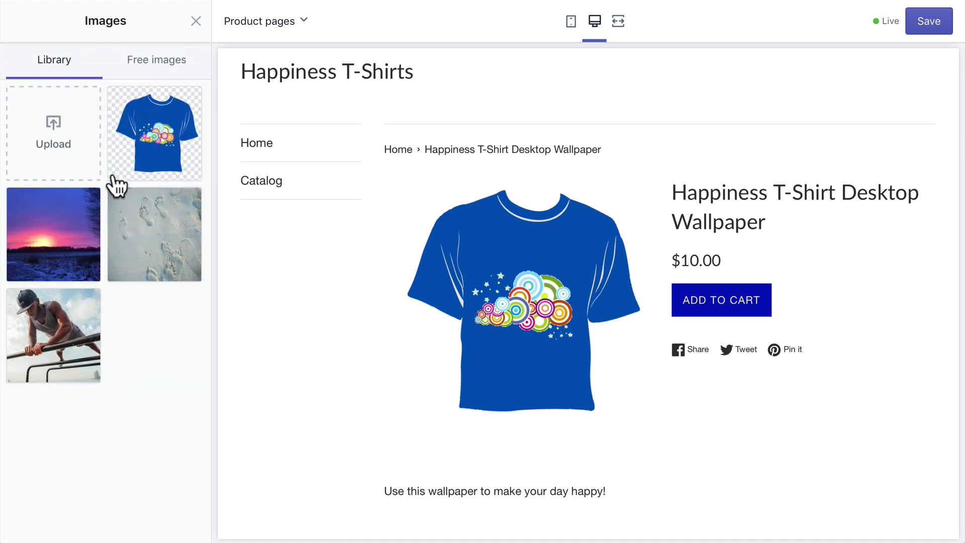
left_click(159, 142)
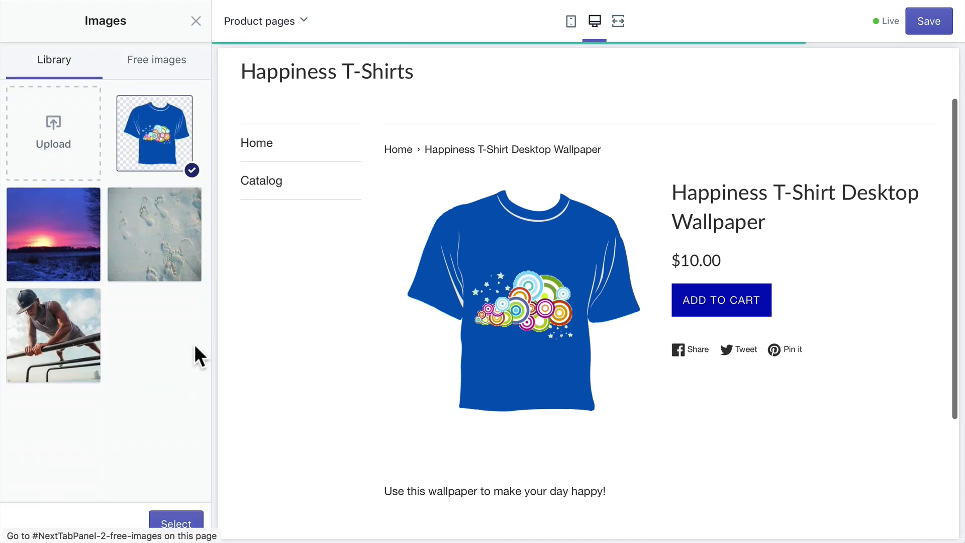
left_click(184, 525)
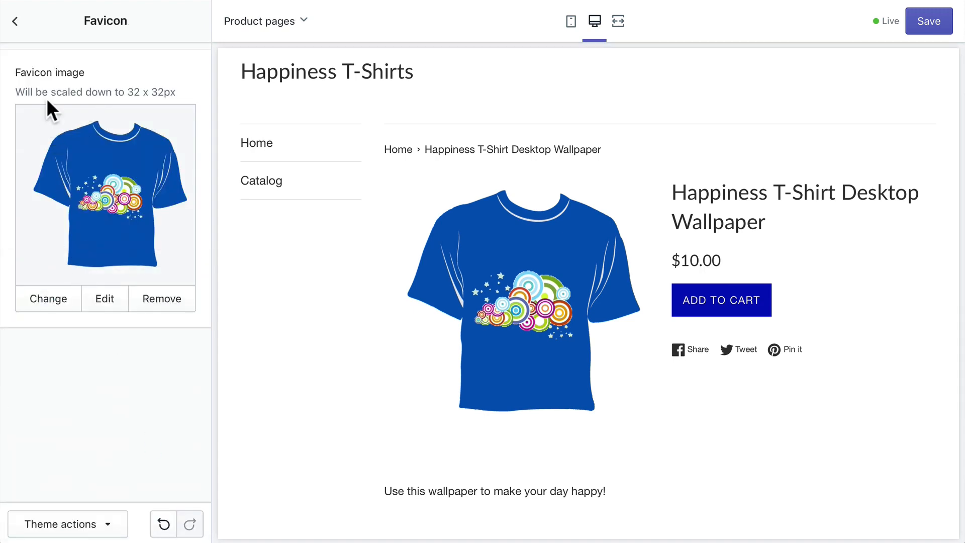
left_click(15, 23)
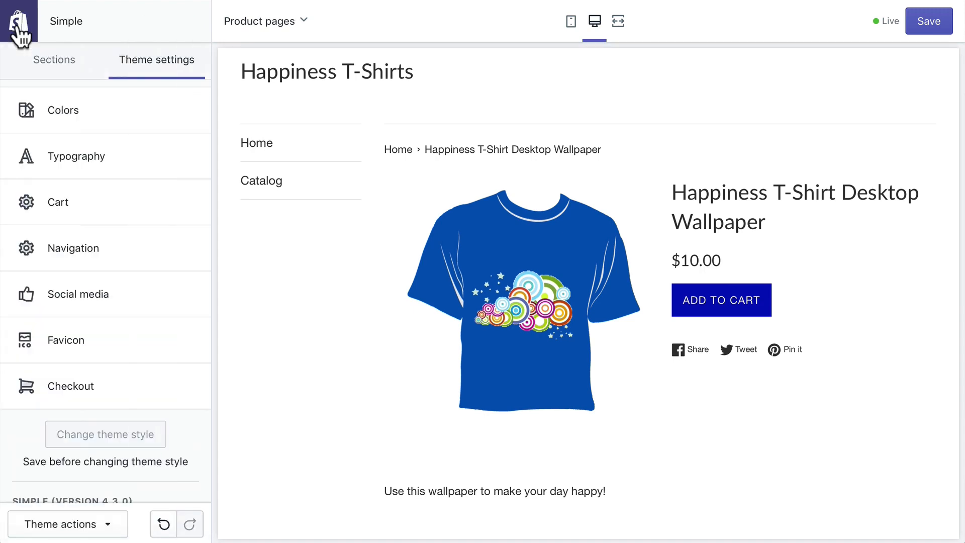
Open the Checkout theme settings and scroll through all of its options.
left_click(56, 399)
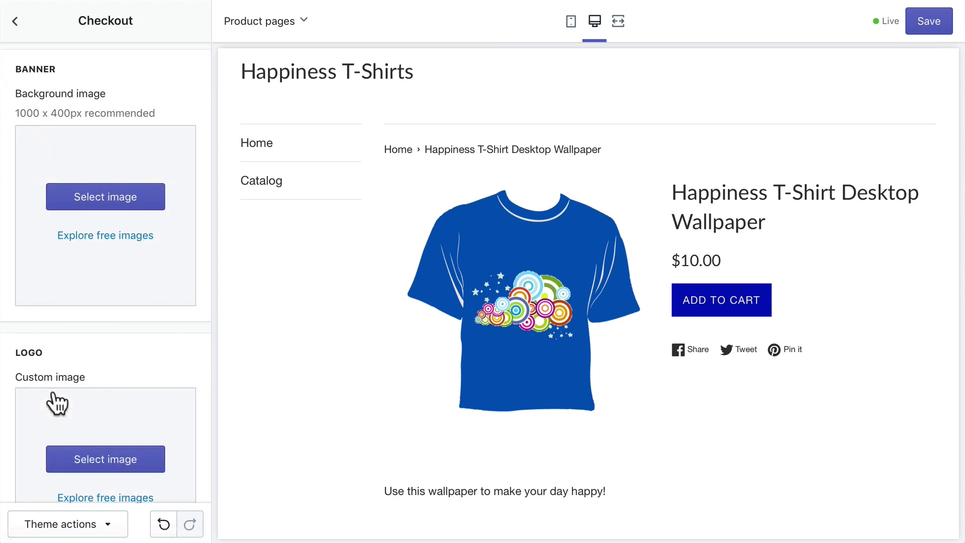
scroll(82, 232, "down", 1)
scroll(82, 237, "up", 1)
scroll(133, 334, "down", 3)
scroll(134, 340, "up", 2)
scroll(133, 338, "down", 5)
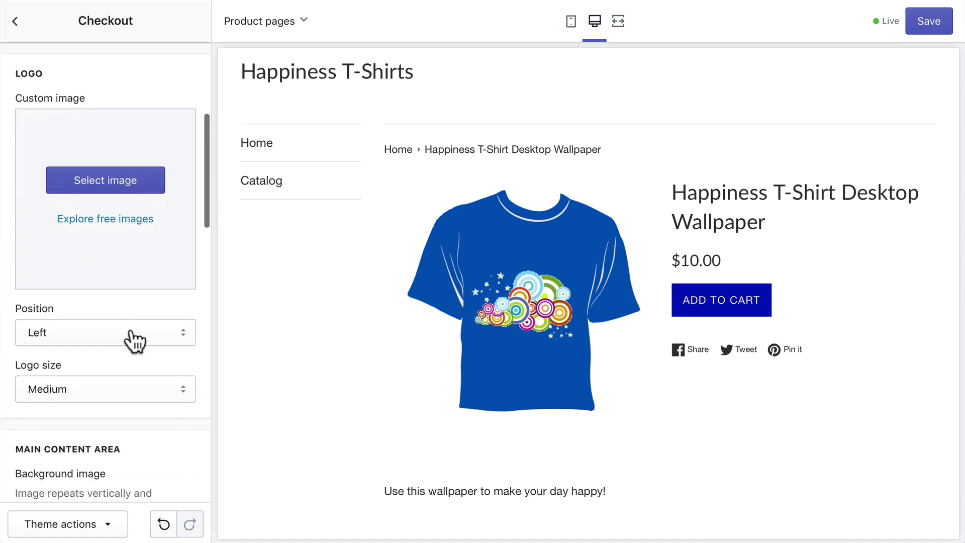
scroll(133, 340, "down", 6)
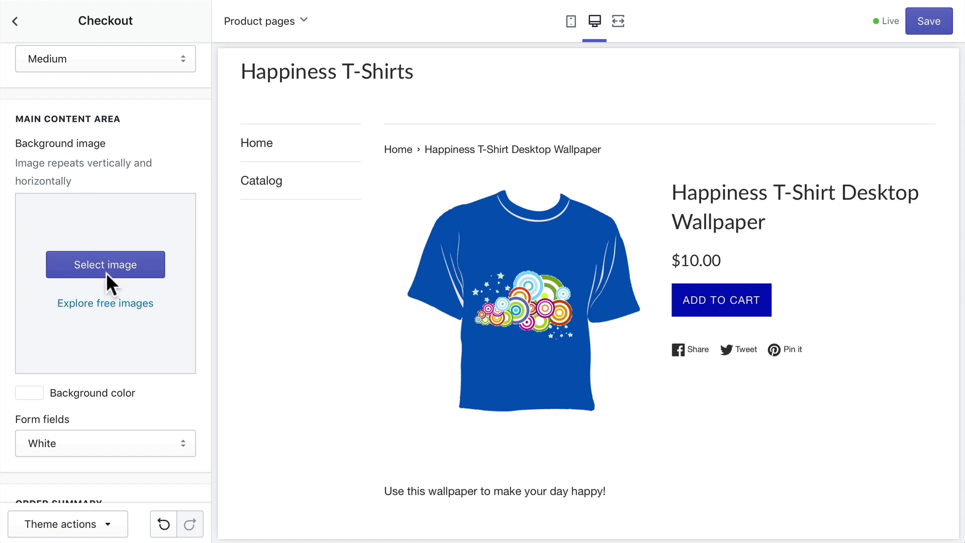
scroll(107, 276, "down", 3)
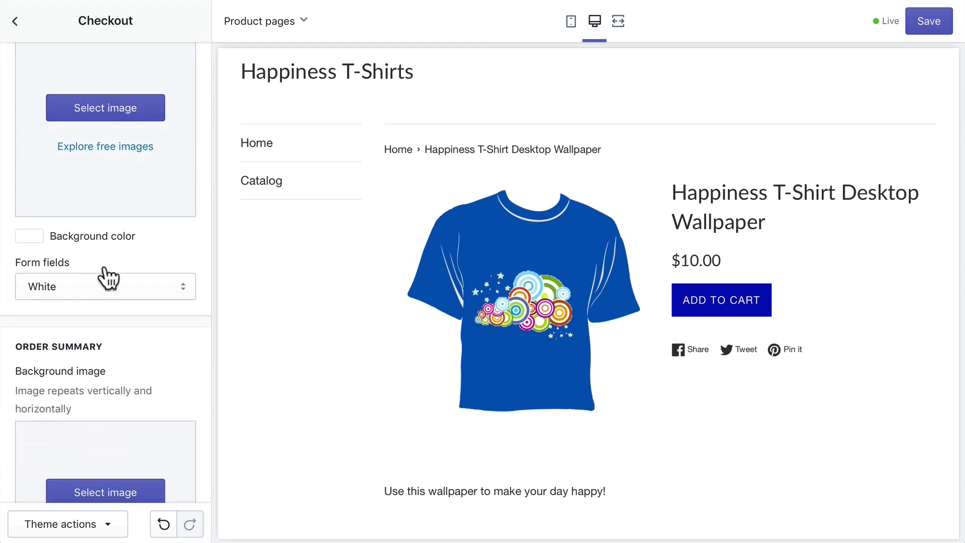
scroll(107, 277, "down", 3)
scroll(106, 266, "down", 2)
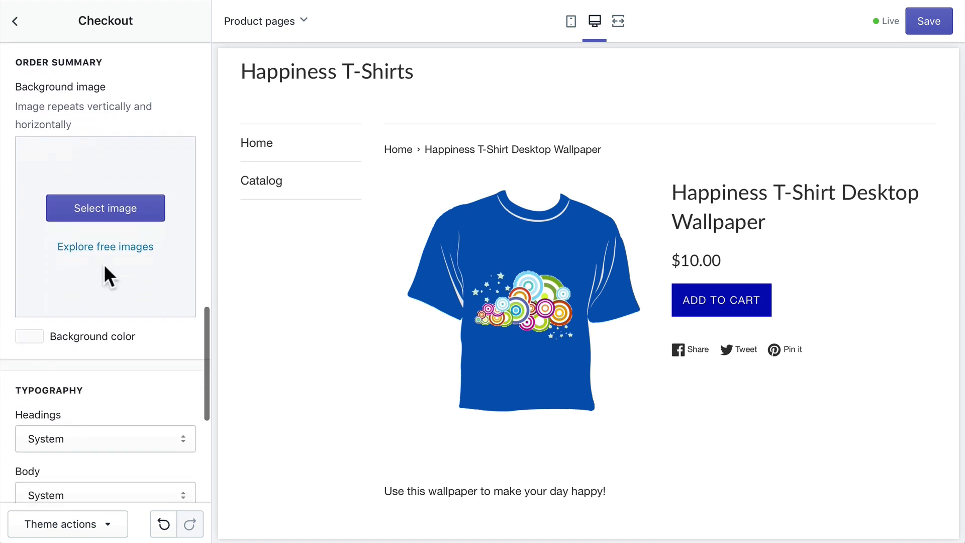
scroll(105, 268, "down", 4)
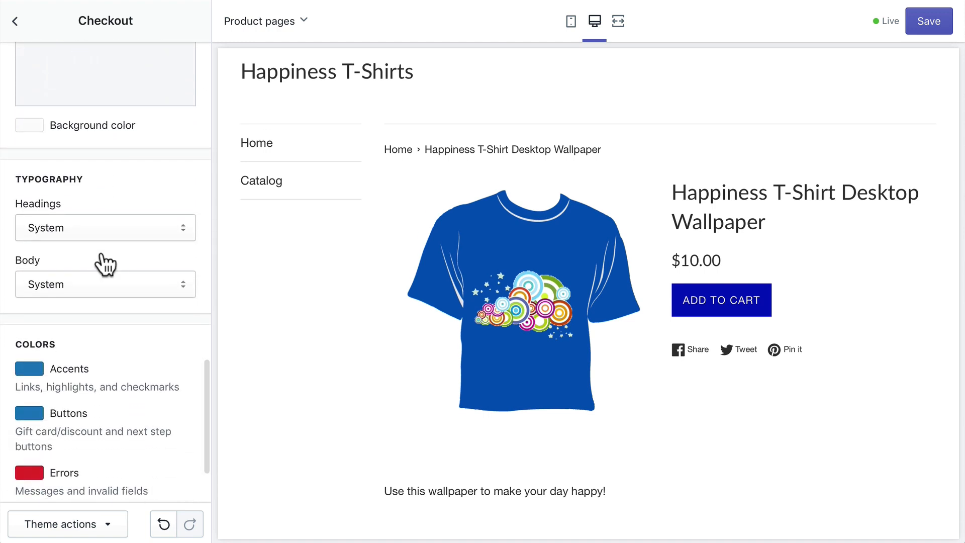
scroll(105, 264, "down", 2)
scroll(105, 263, "up", 10)
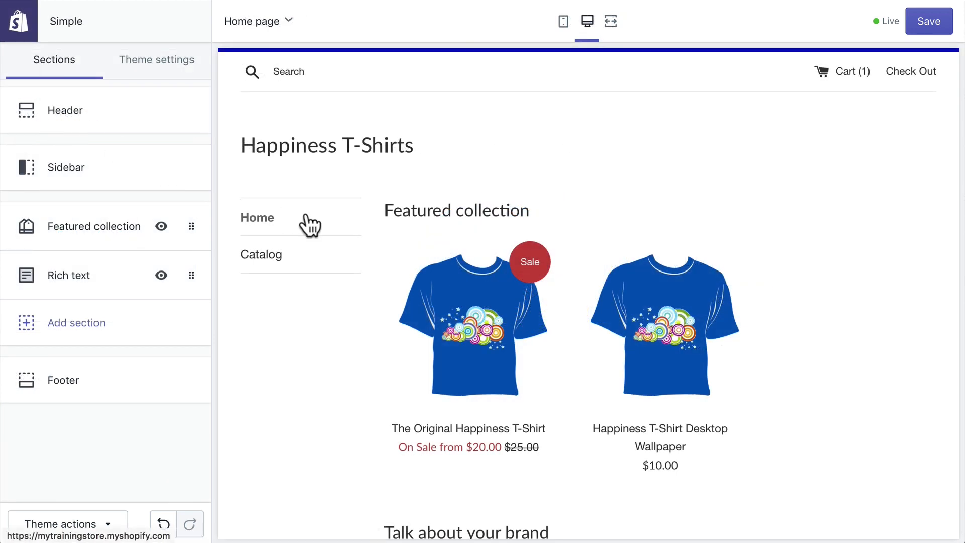
left_click(65, 112)
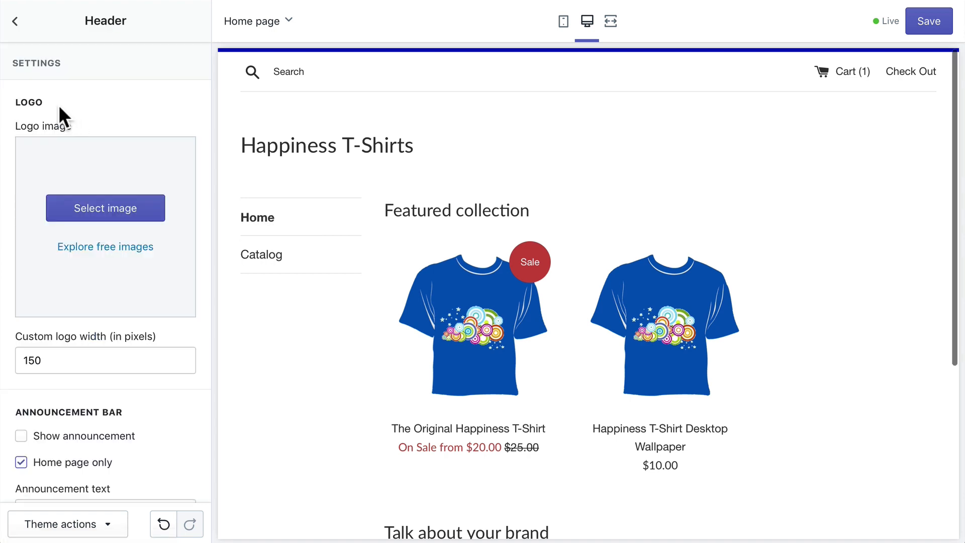
scroll(35, 161, "down", 4)
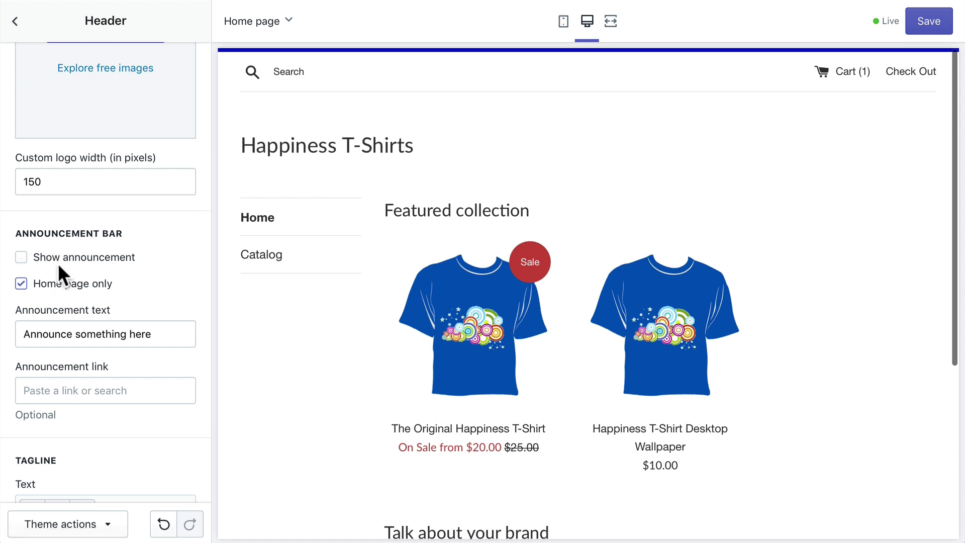
left_click(22, 257)
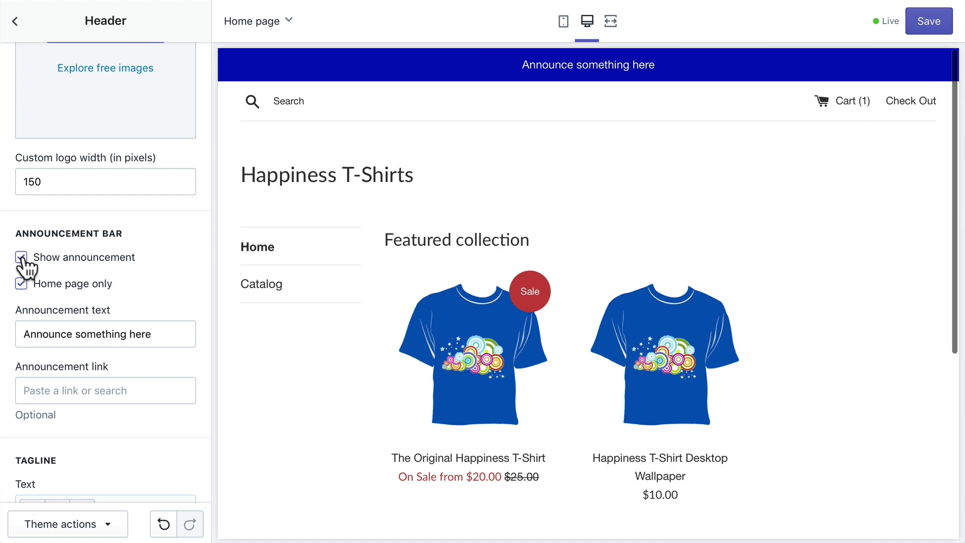
left_click(22, 257)
scroll(71, 319, "down", 3)
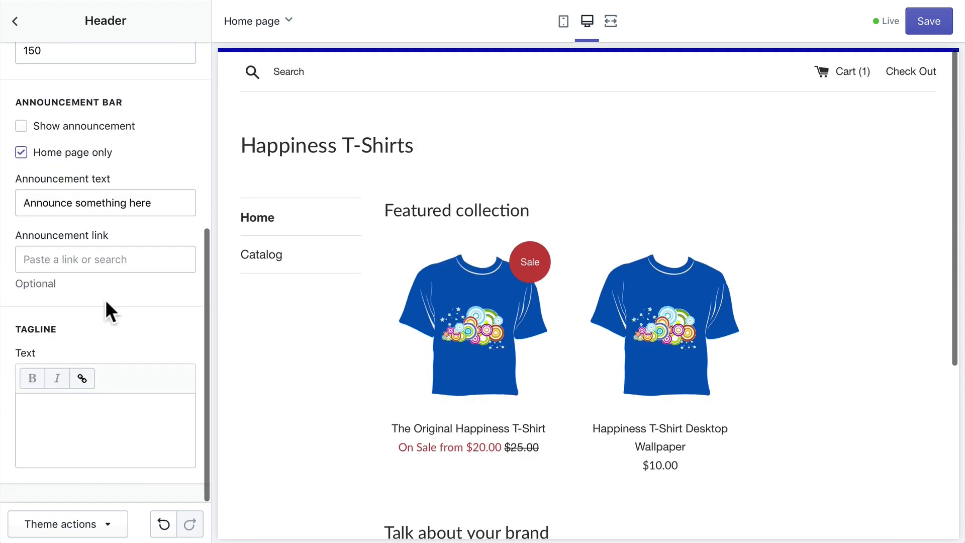
scroll(104, 300, "up", 7)
scroll(104, 300, "down", 1)
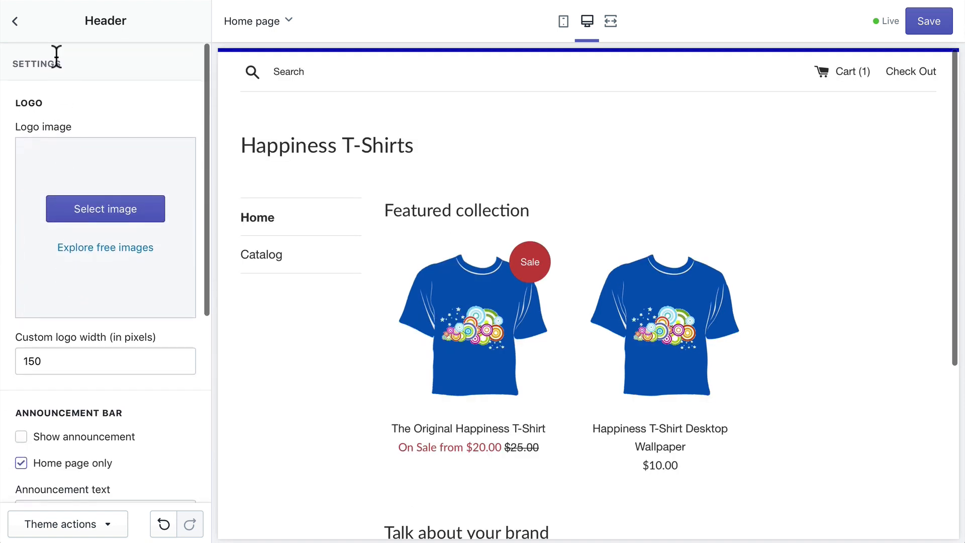
left_click(14, 23)
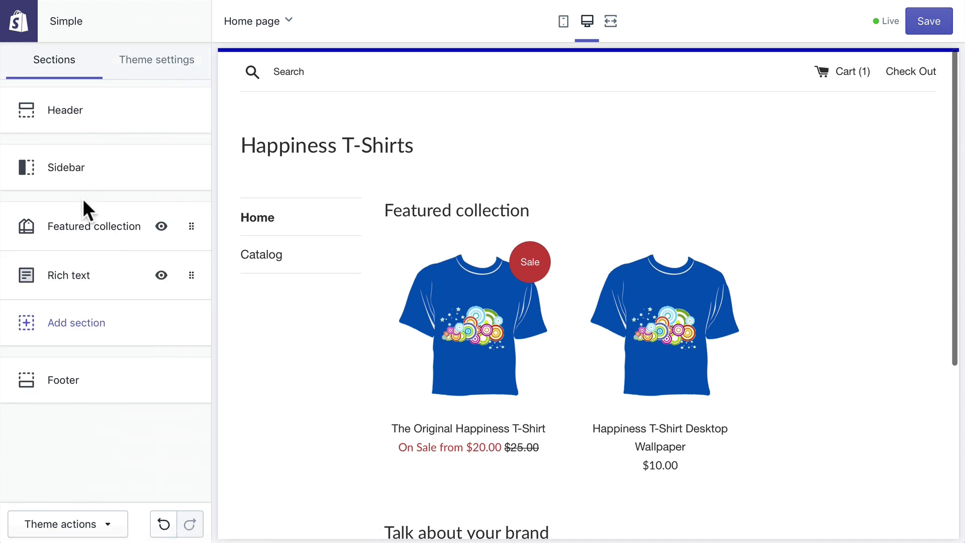
Open the sidebar's Main menu and add a 'Blog' item linking to the News blog.
left_click(64, 174)
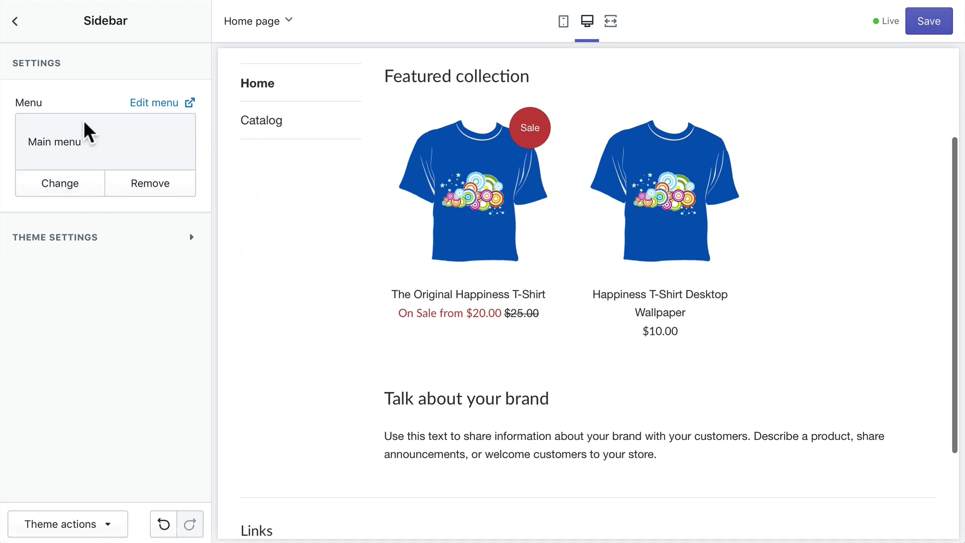
left_click(152, 104)
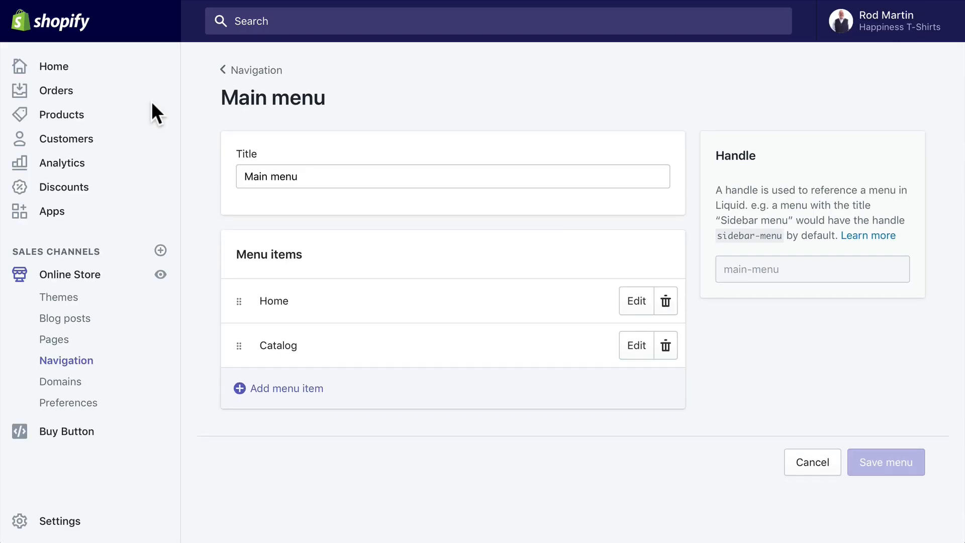
left_click(278, 395)
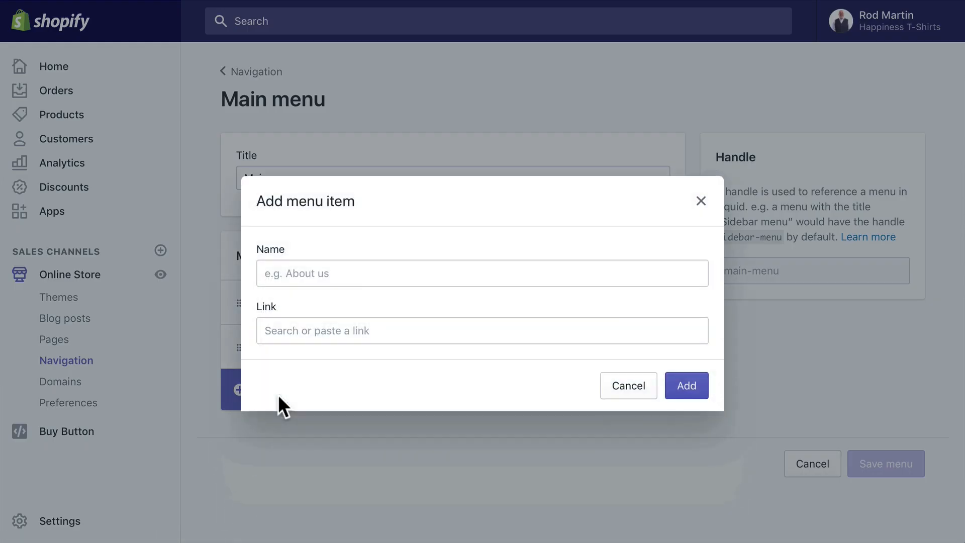
left_click(285, 273)
type("Blog")
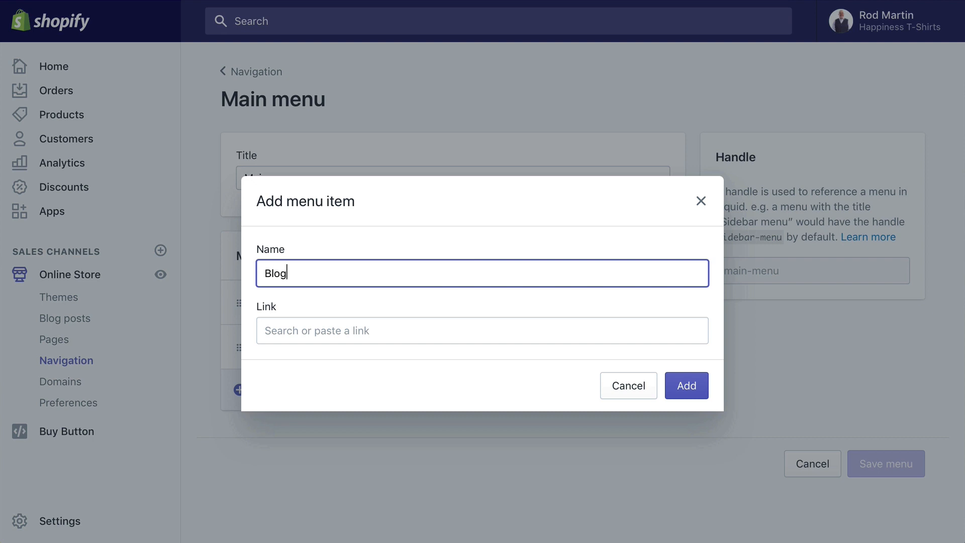
left_click(308, 329)
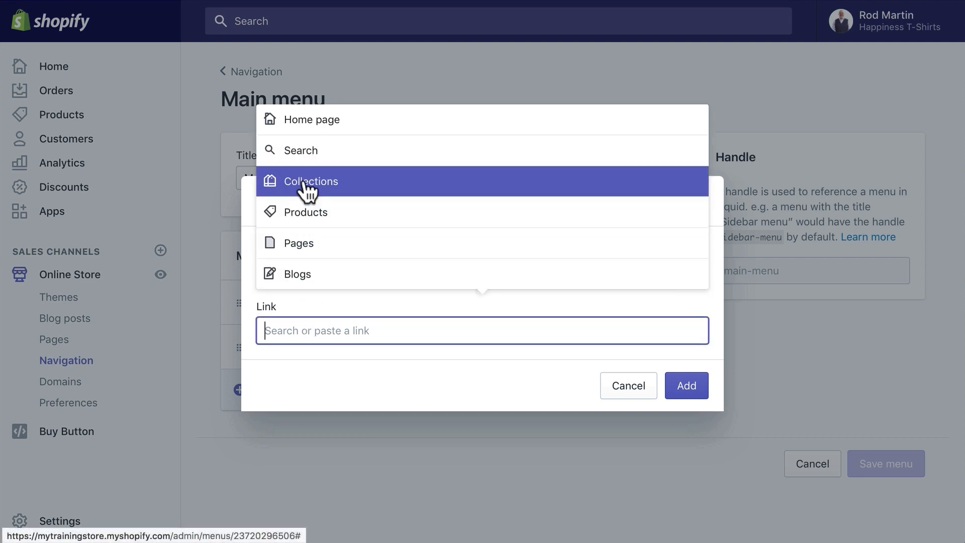
left_click(283, 276)
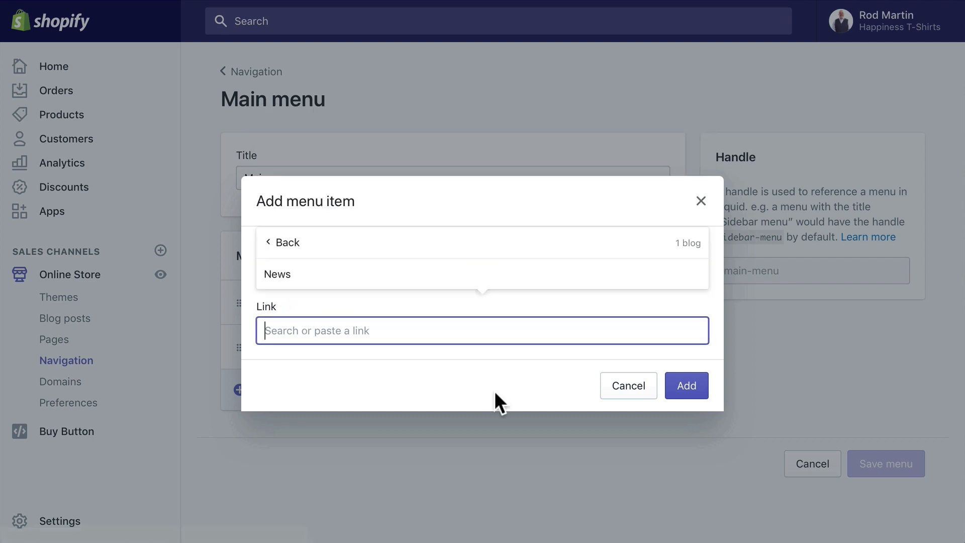
left_click(310, 277)
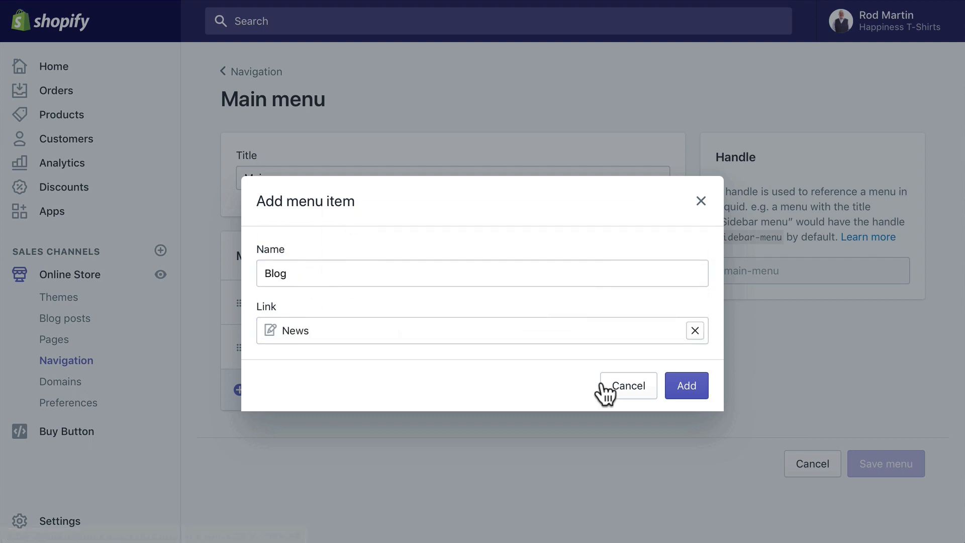
left_click(685, 394)
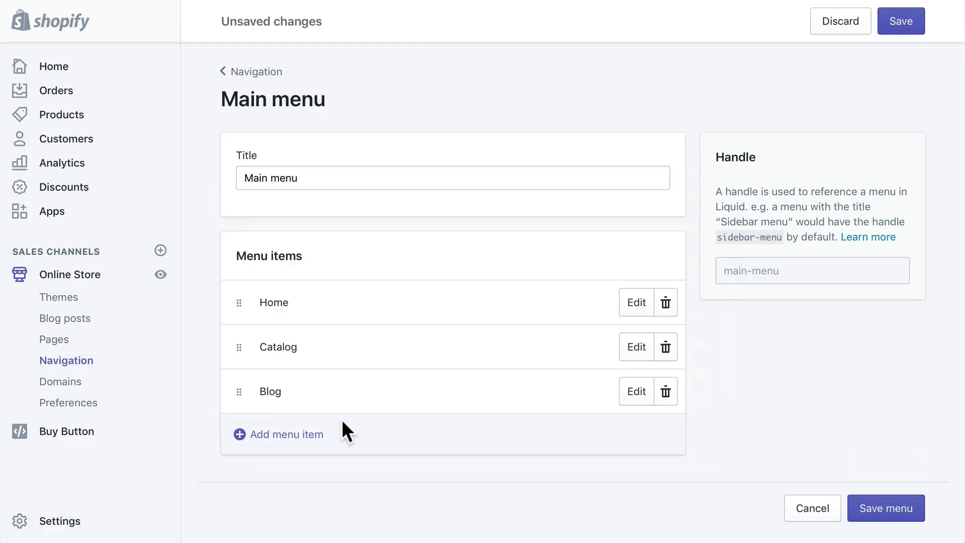
Add an 'About' item linked to the About Us page, save the Main menu, and return.
left_click(276, 436)
left_click(274, 274)
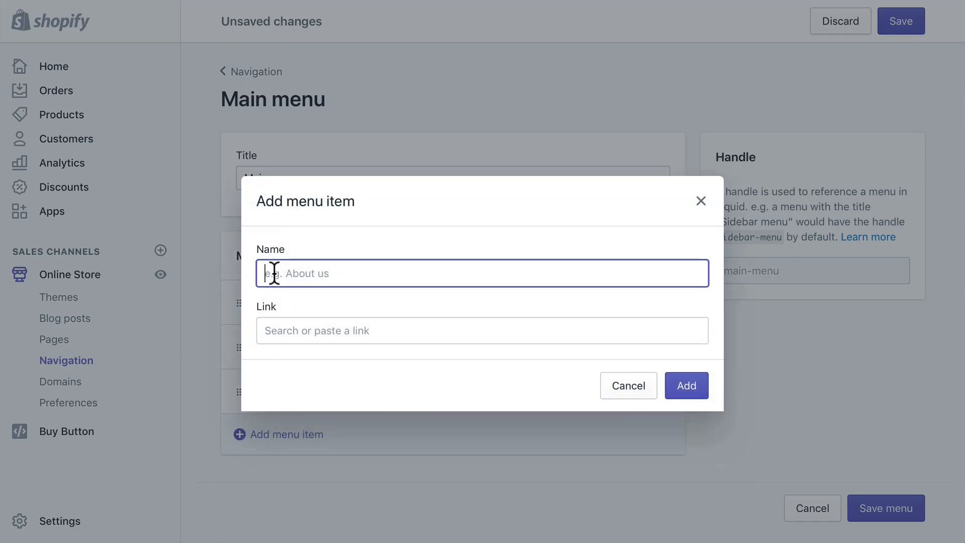
type("About Us")
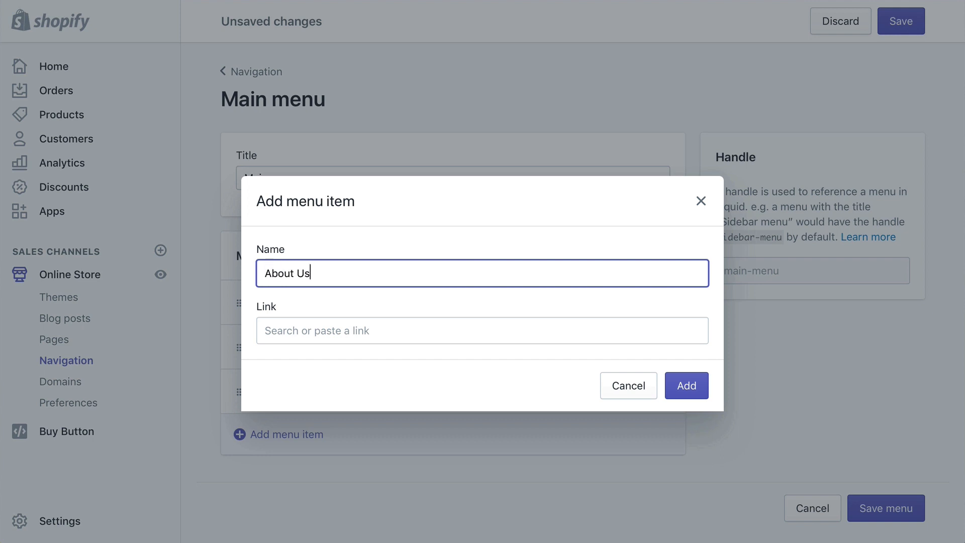
left_click(278, 331)
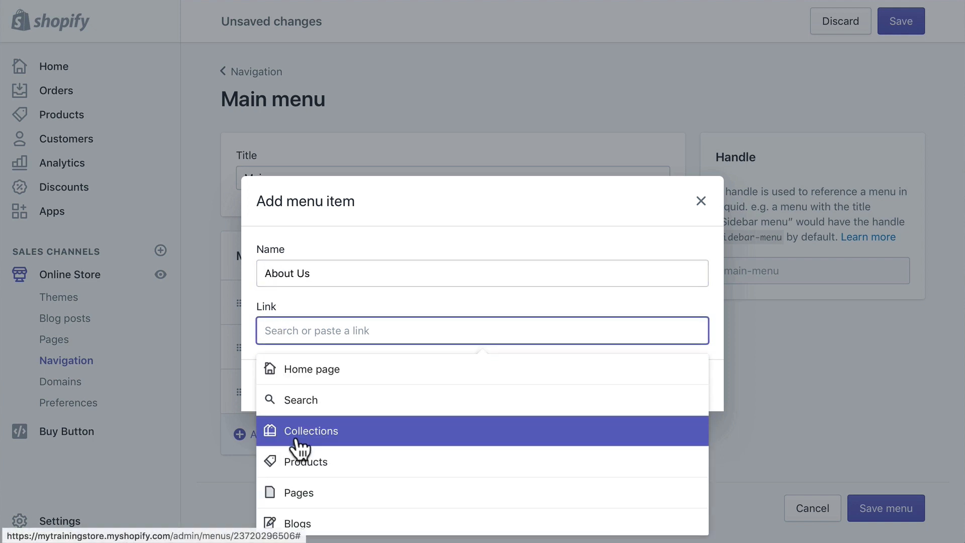
left_click(296, 493)
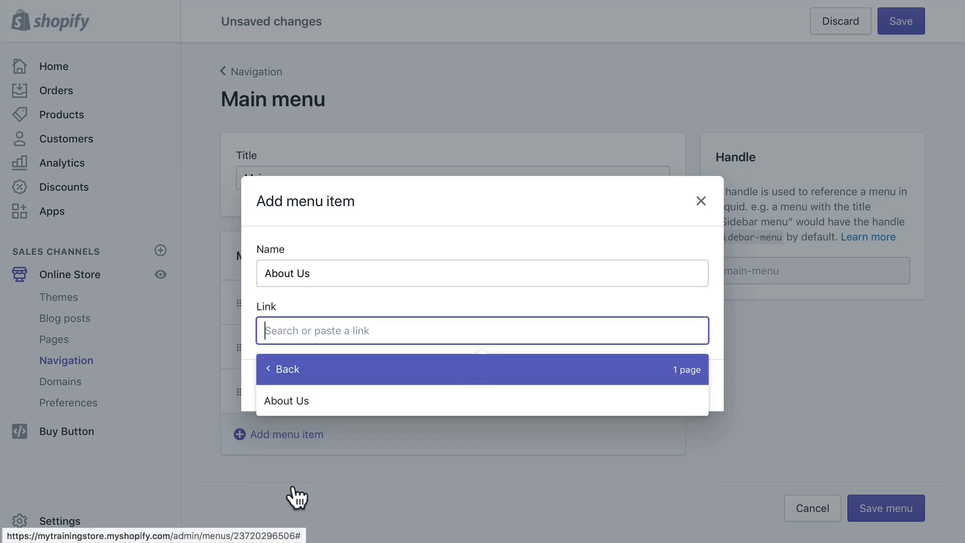
left_click(294, 402)
left_click(694, 391)
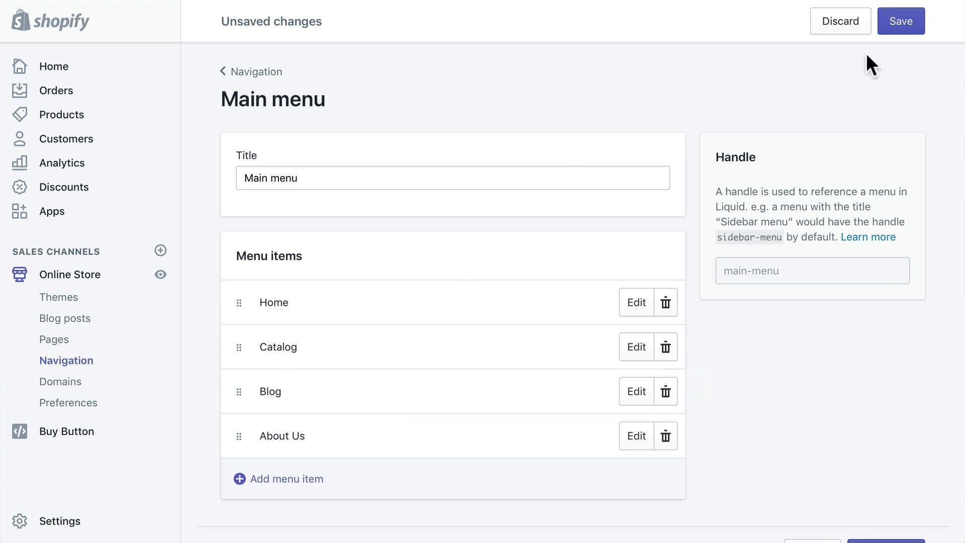
left_click(903, 27)
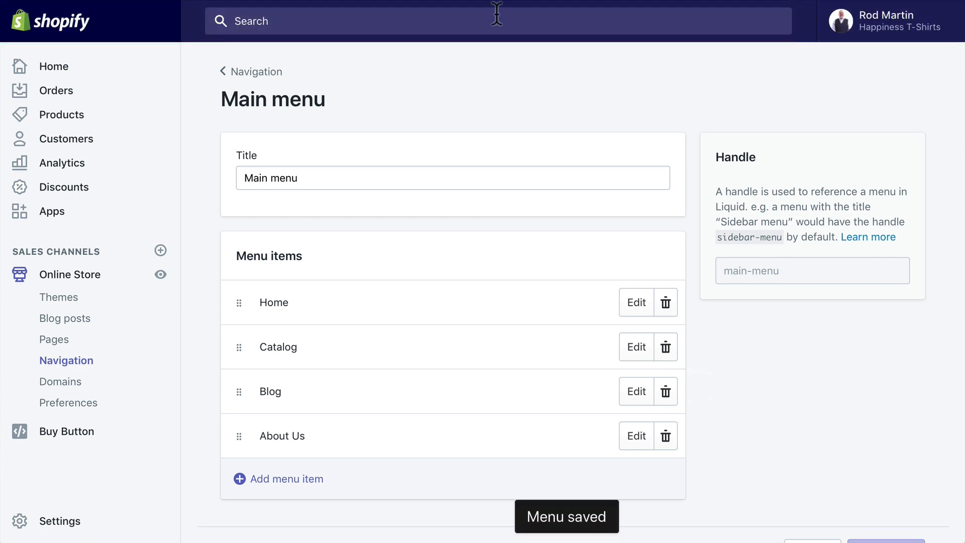
left_click(40, 5)
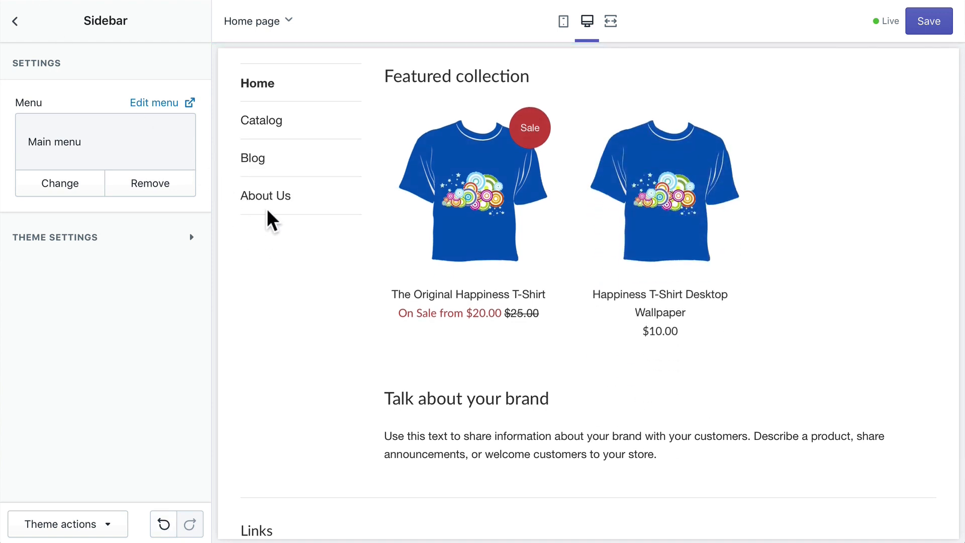
Glance at the Featured collection settings, then set the Rich text section's size to Large.
left_click(14, 21)
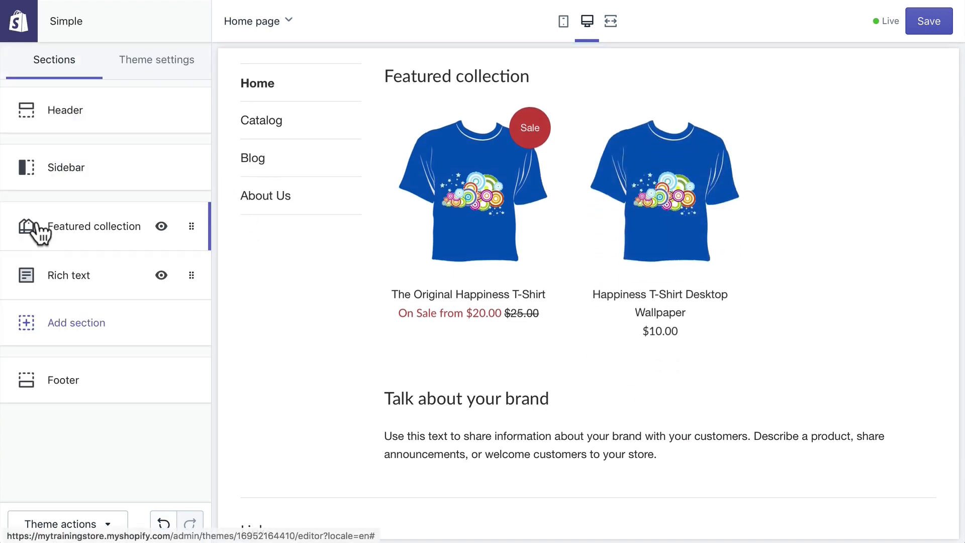
left_click(69, 232)
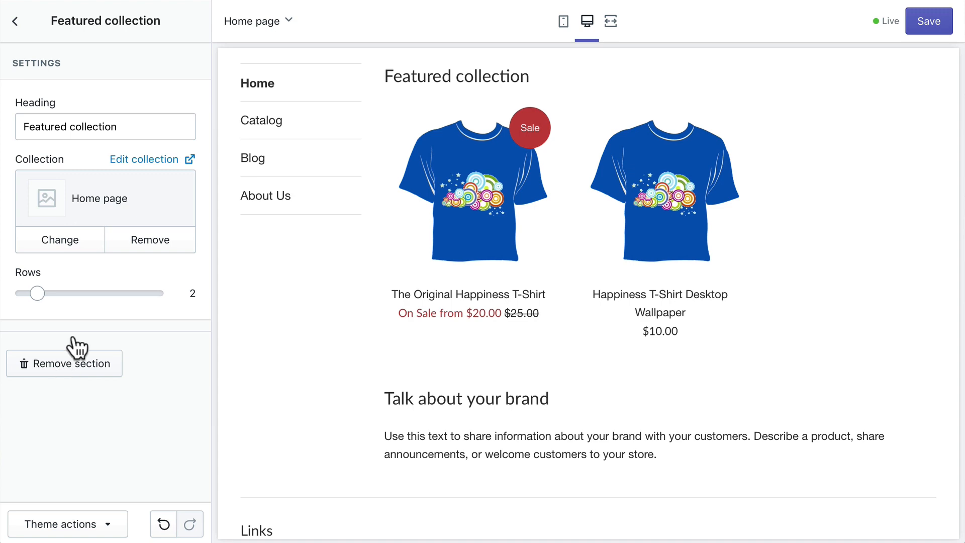
left_click(16, 21)
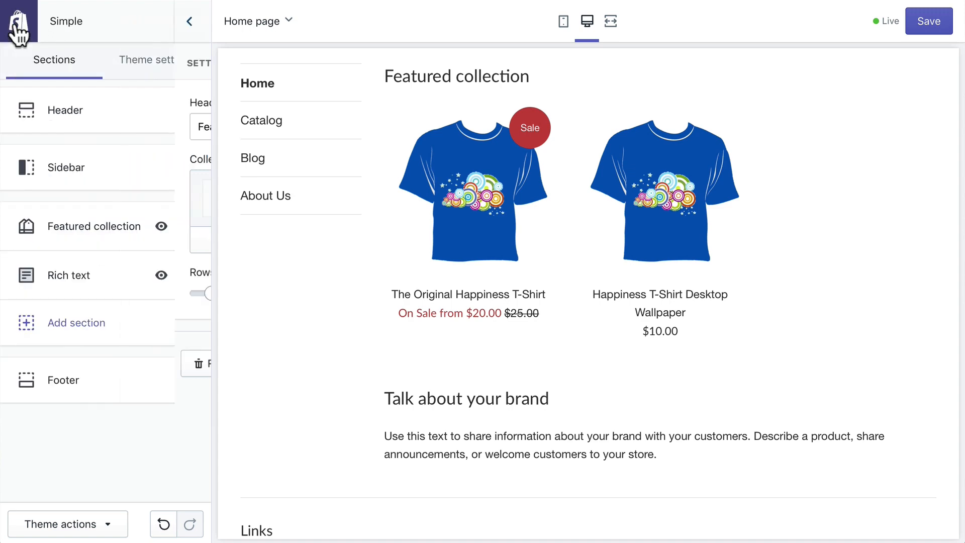
left_click(59, 276)
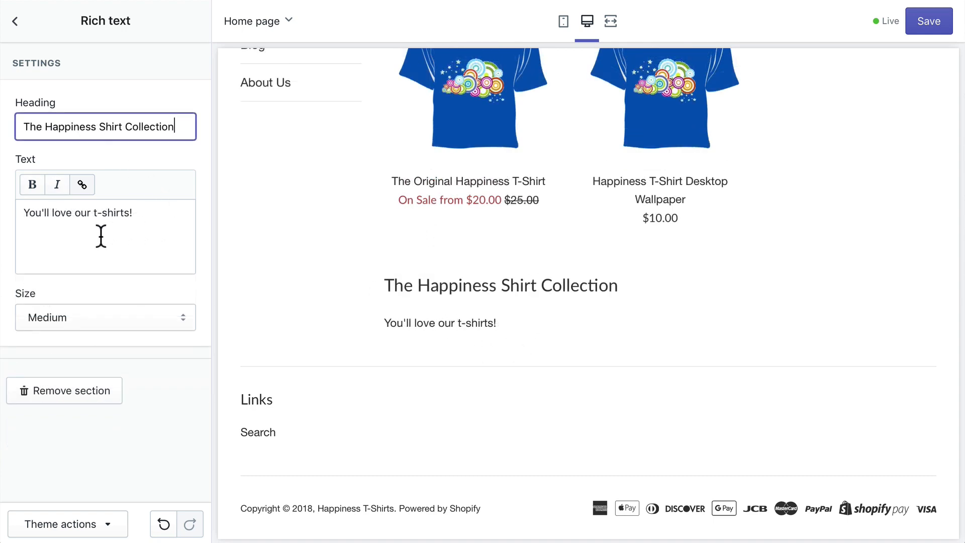
left_click(105, 315)
left_click(103, 334)
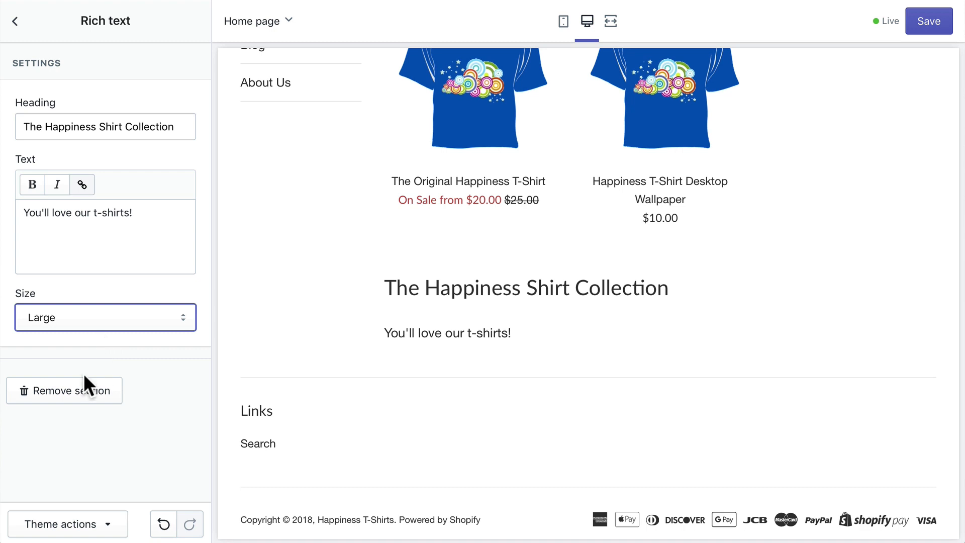
left_click(14, 21)
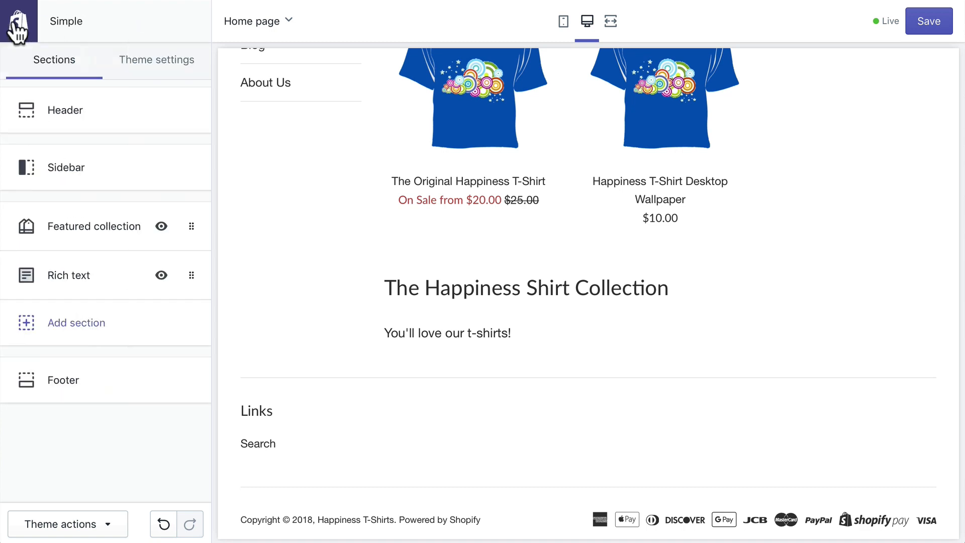
Add a Collection list section and assign the Home page collection to its first slot.
left_click(83, 324)
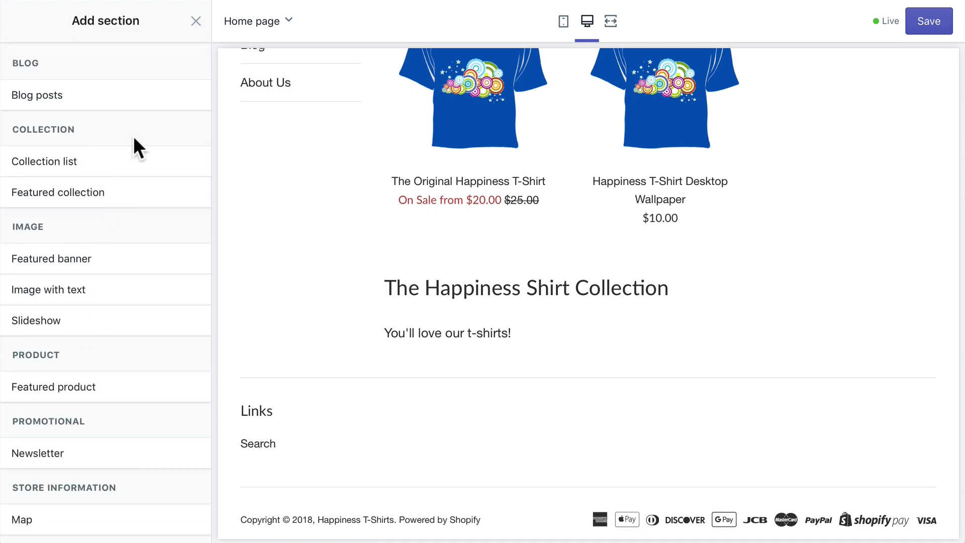
scroll(133, 141, "down", 5)
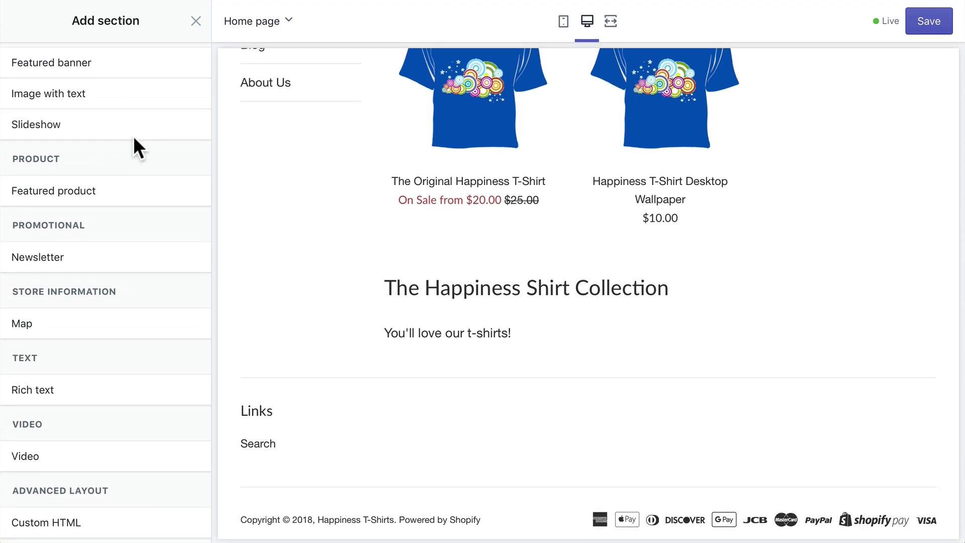
scroll(106, 151, "up", 5)
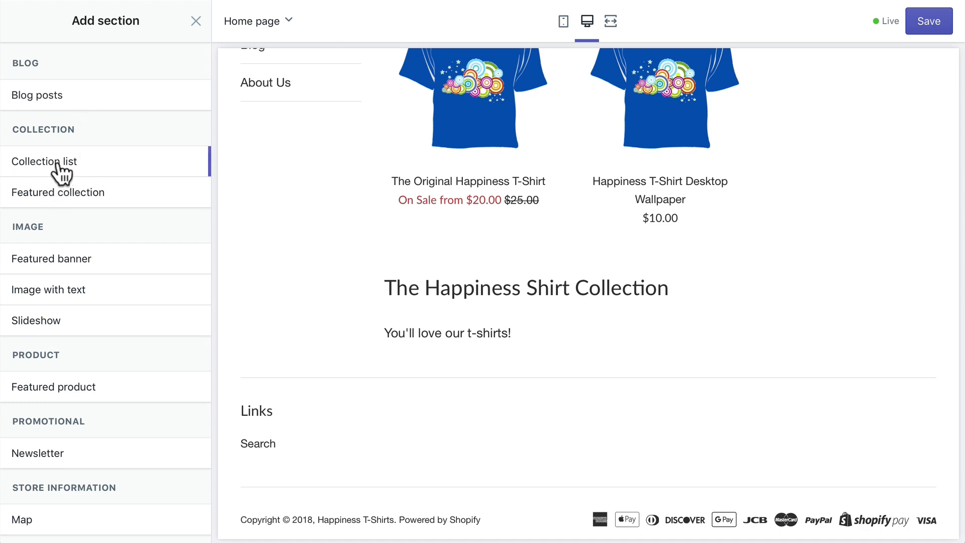
mouse_move(62, 172)
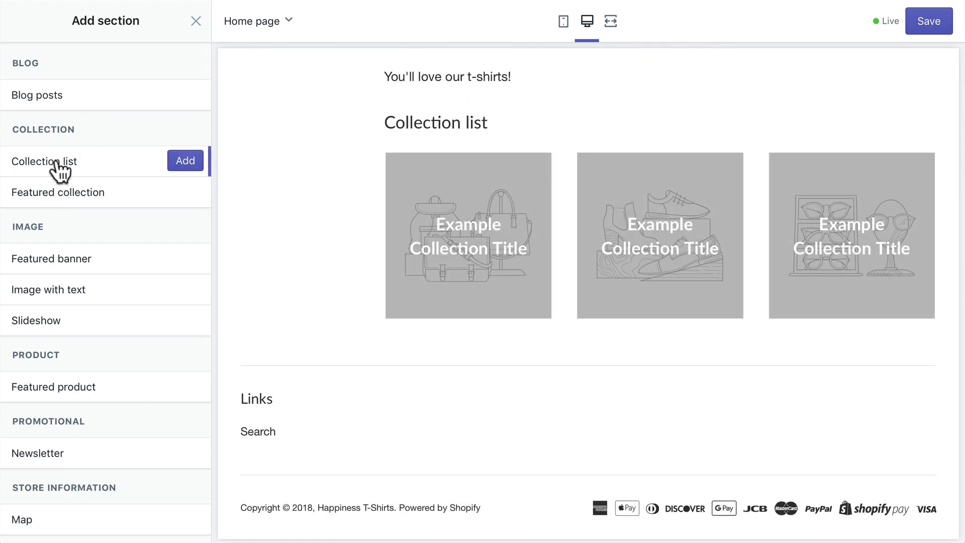
left_click(187, 159)
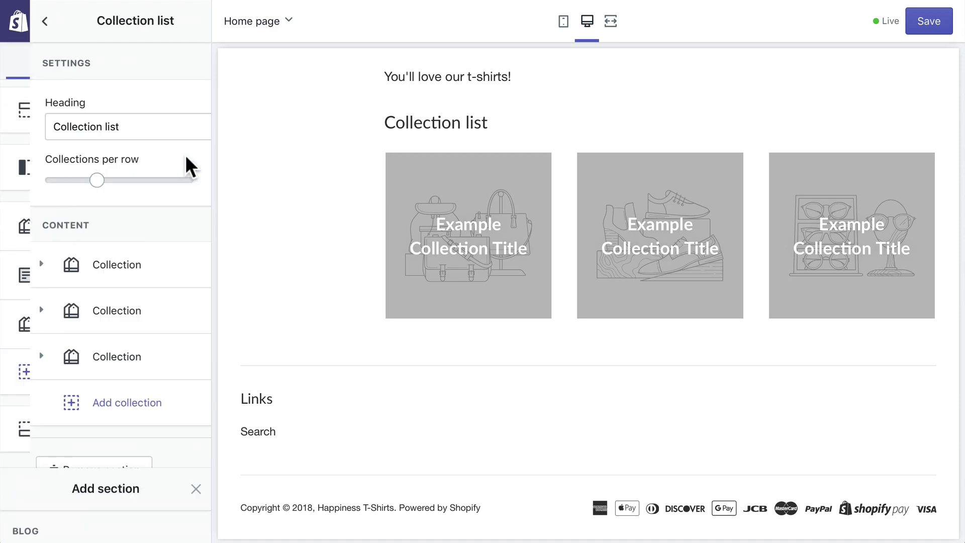
left_click(88, 265)
left_click(104, 355)
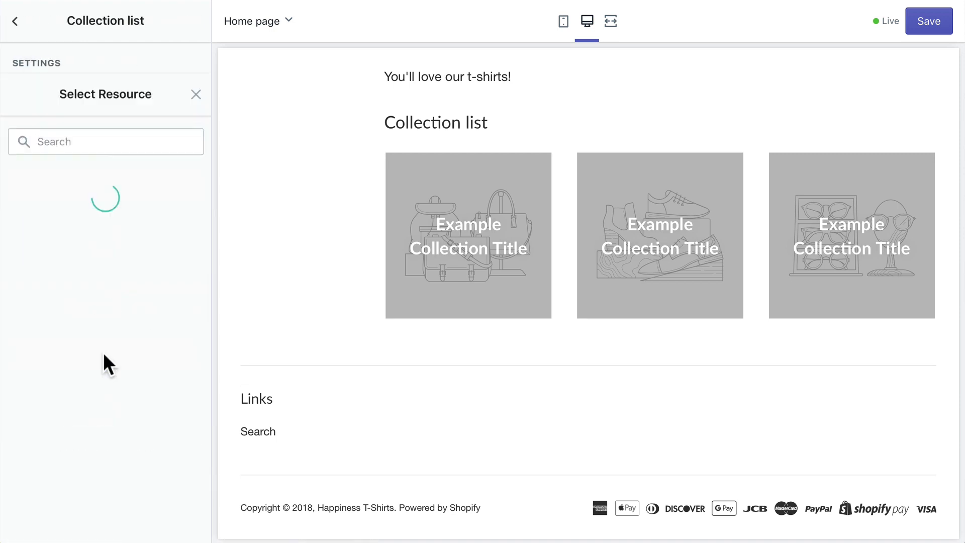
left_click(77, 170)
Put Opening Specials in the second slot and delete the unused third slot.
left_click(95, 326)
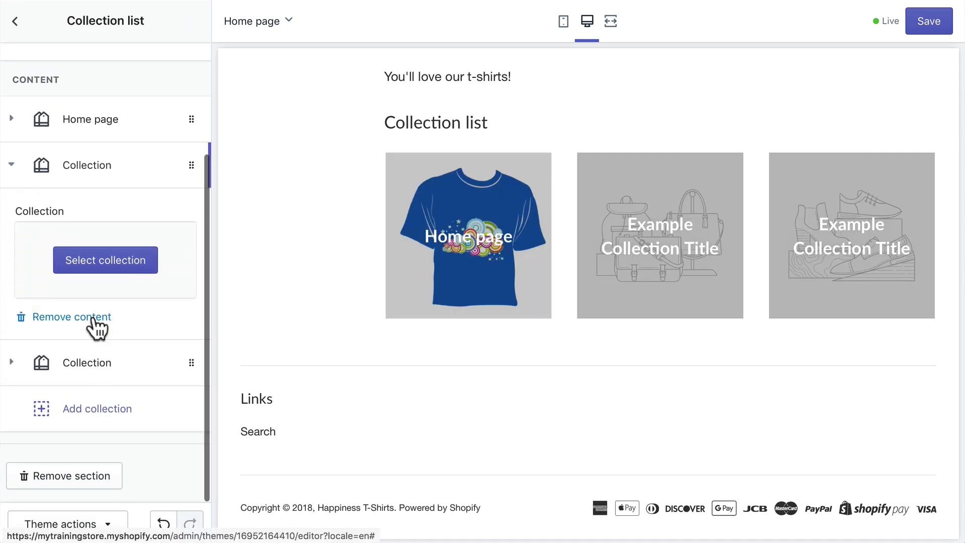
left_click(109, 266)
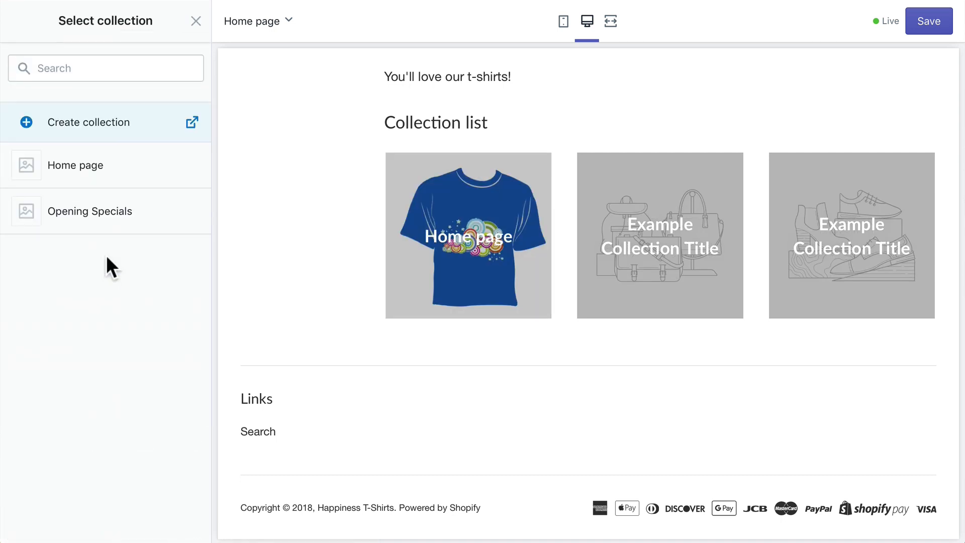
left_click(98, 221)
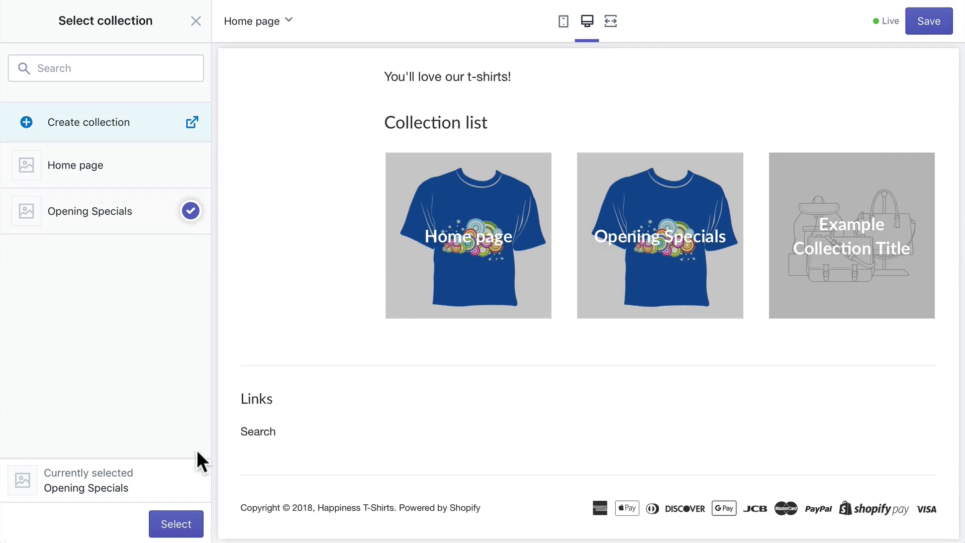
left_click(188, 523)
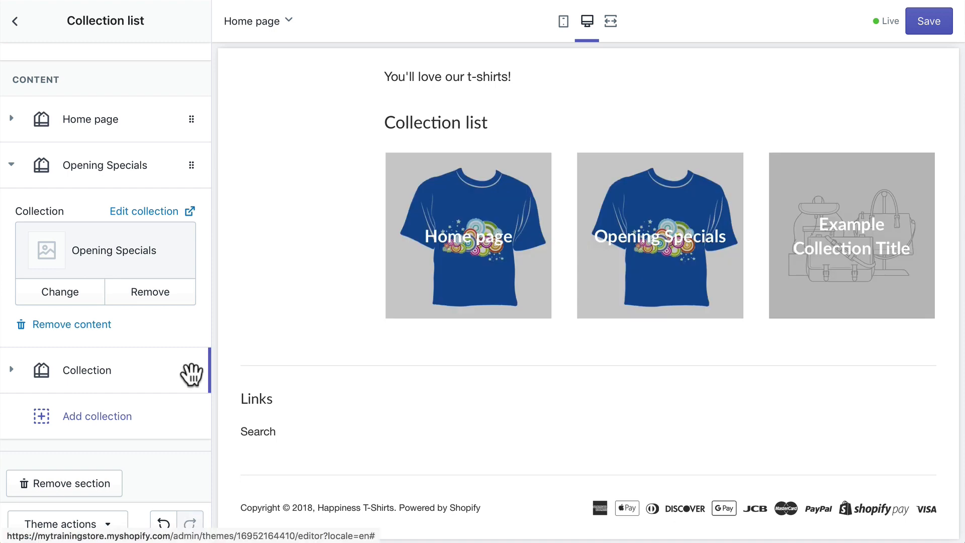
left_click(191, 374)
left_click(86, 363)
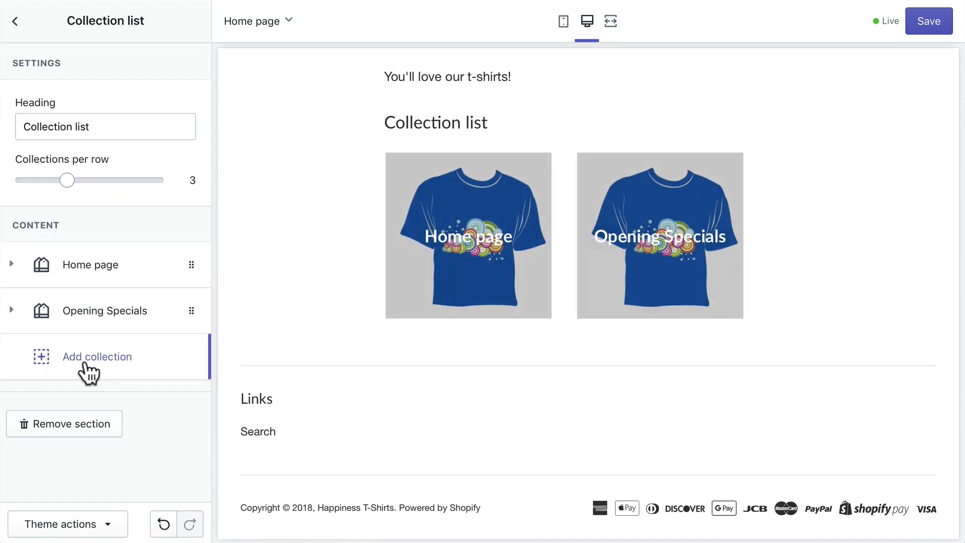
left_click(15, 21)
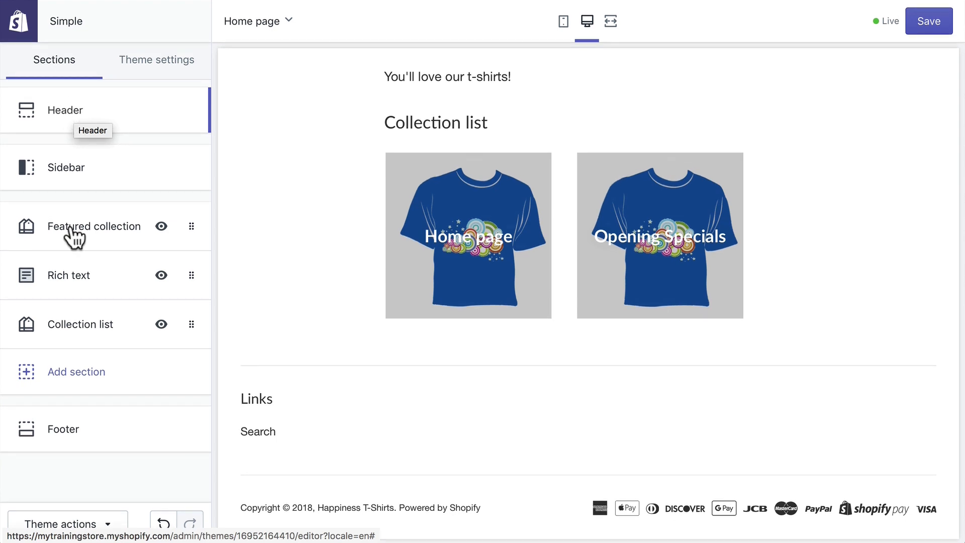
Check the footer's Links menu settings, then bring up the dropdown of store pages.
left_click(68, 445)
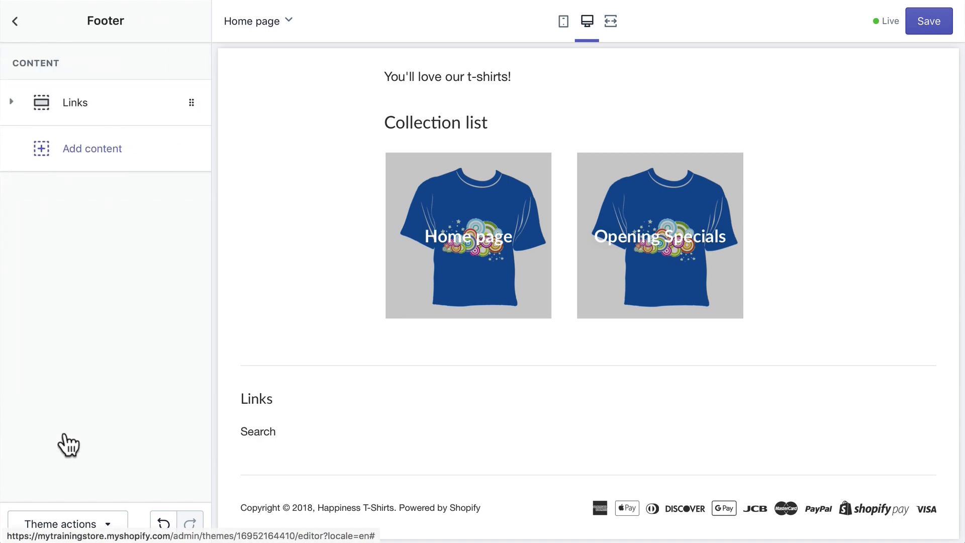
left_click(75, 108)
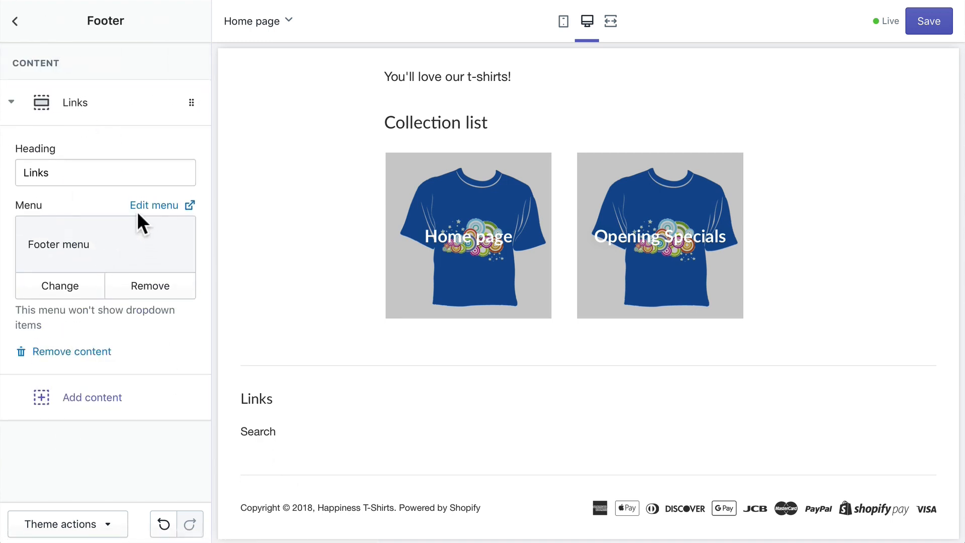
left_click(15, 25)
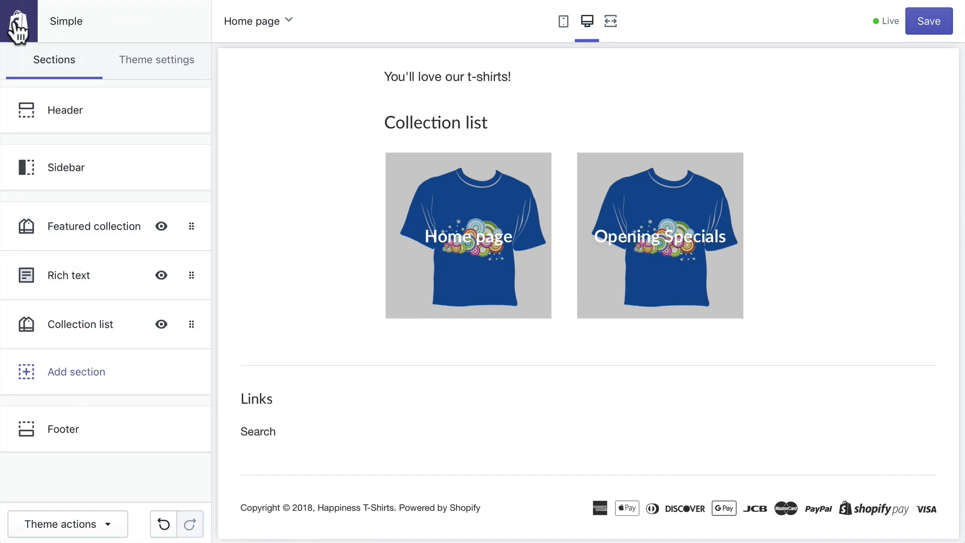
left_click(249, 21)
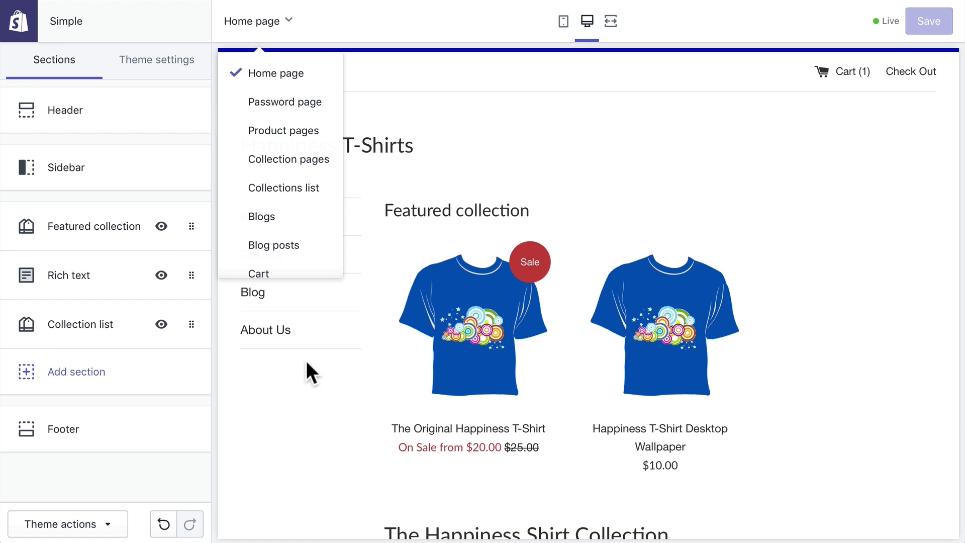
Compare the home page preview at mobile, desktop and full-width sizes, ending on mobile.
left_click(546, 36)
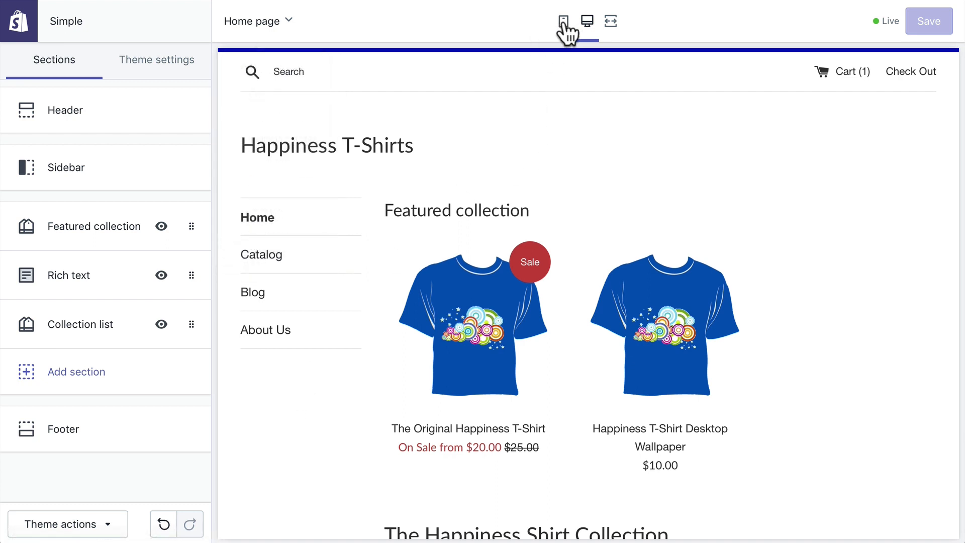
left_click(563, 22)
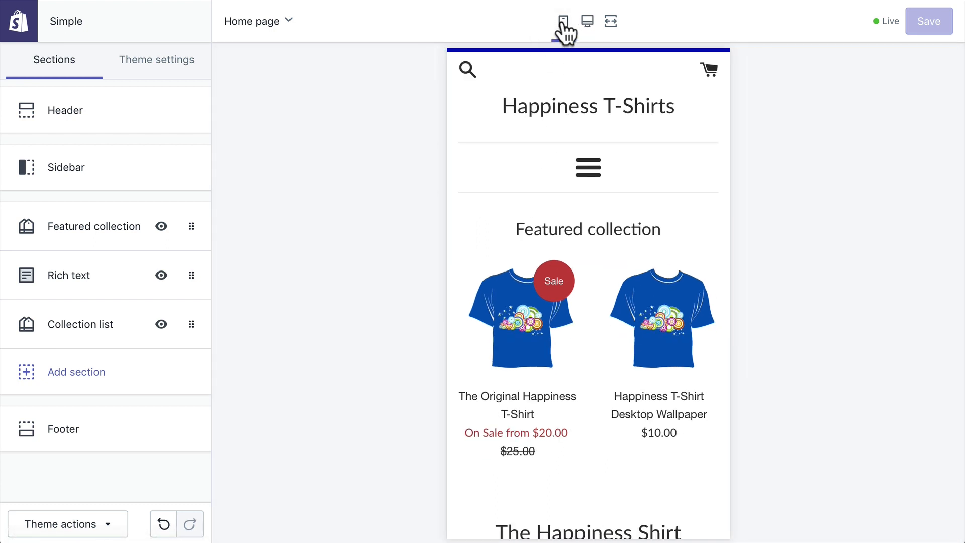
left_click(587, 22)
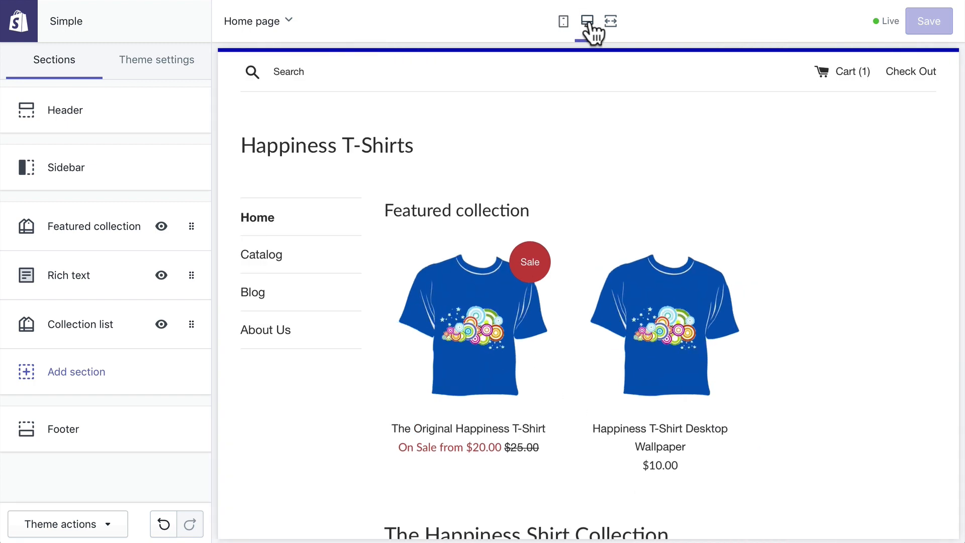
left_click(611, 22)
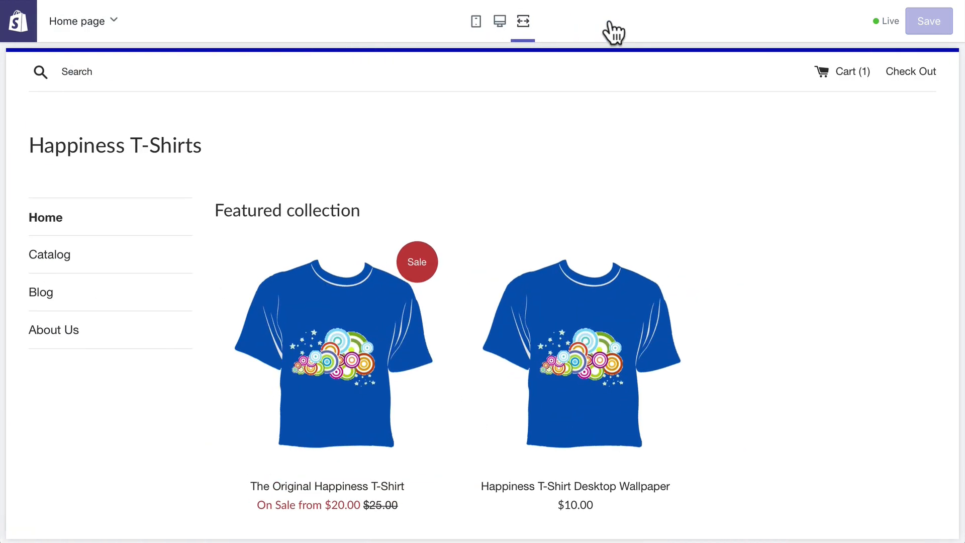
left_click(500, 23)
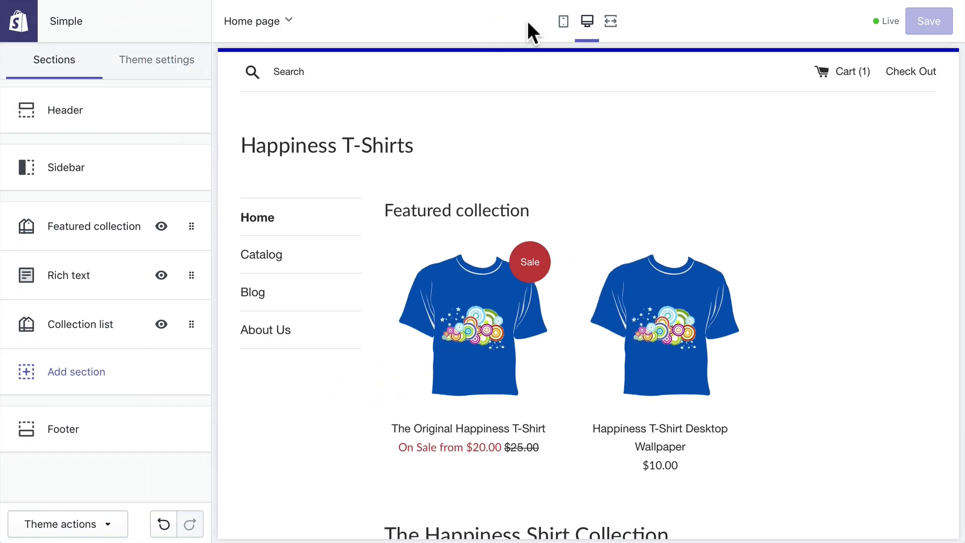
left_click(564, 22)
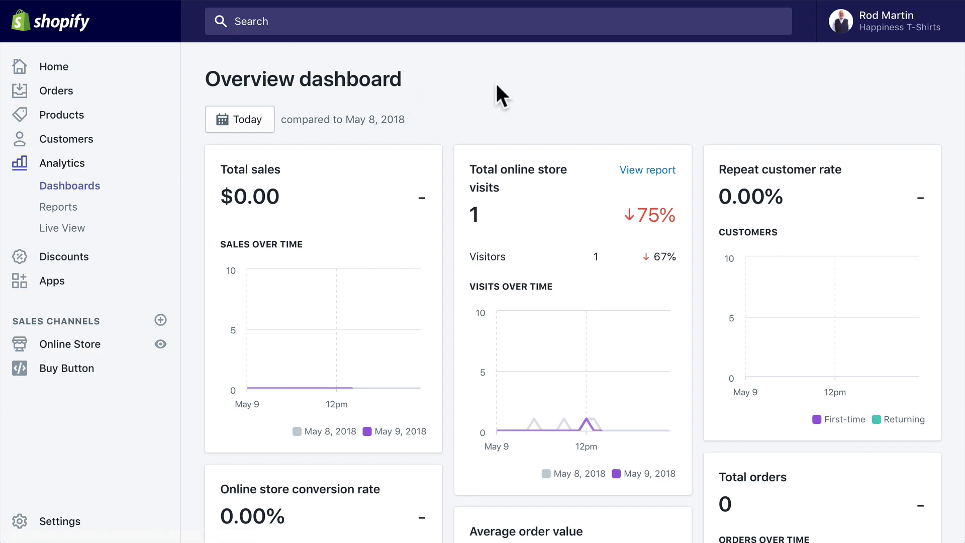
Set the overview dashboard's date range to Last month (April 2018 vs March), then go to Reports.
scroll(421, 123, "down", 2)
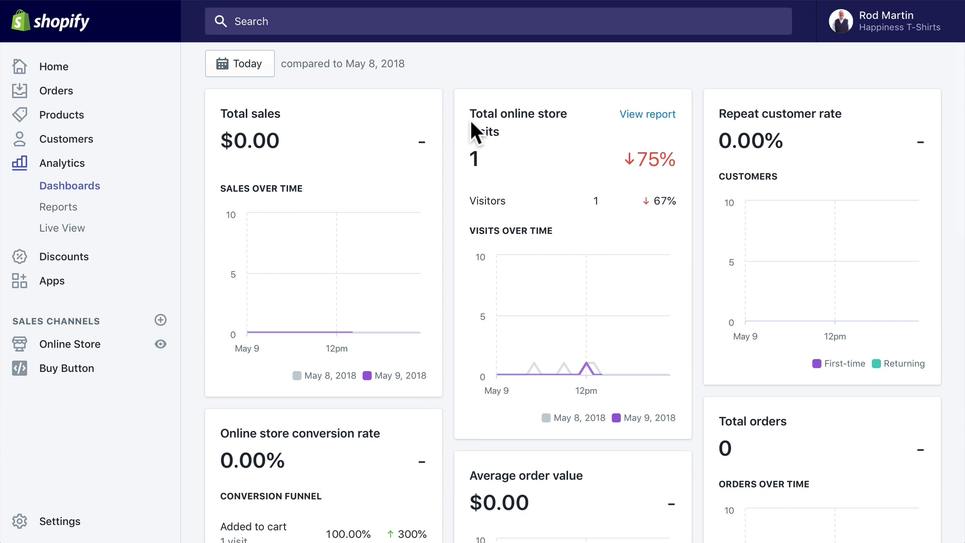
scroll(492, 160, "down", 5)
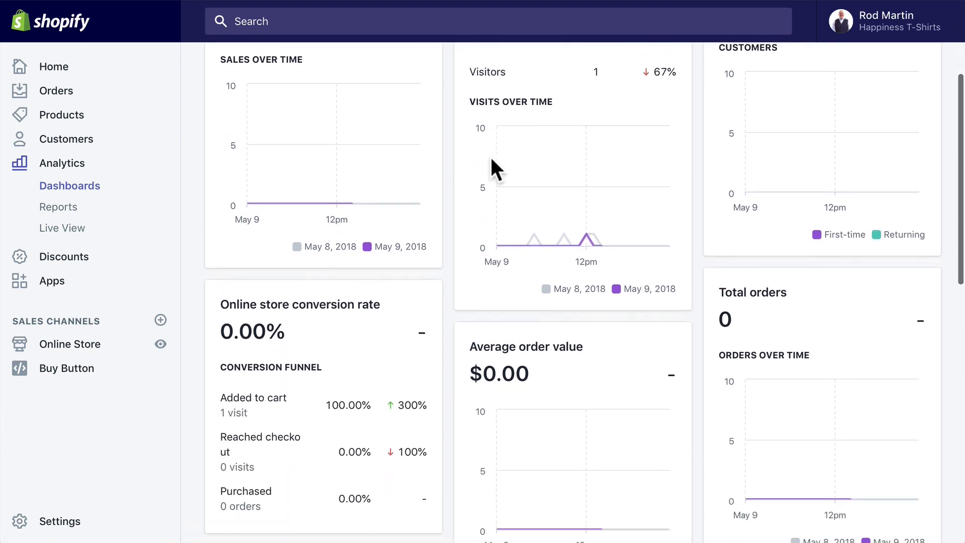
scroll(490, 157, "down", 5)
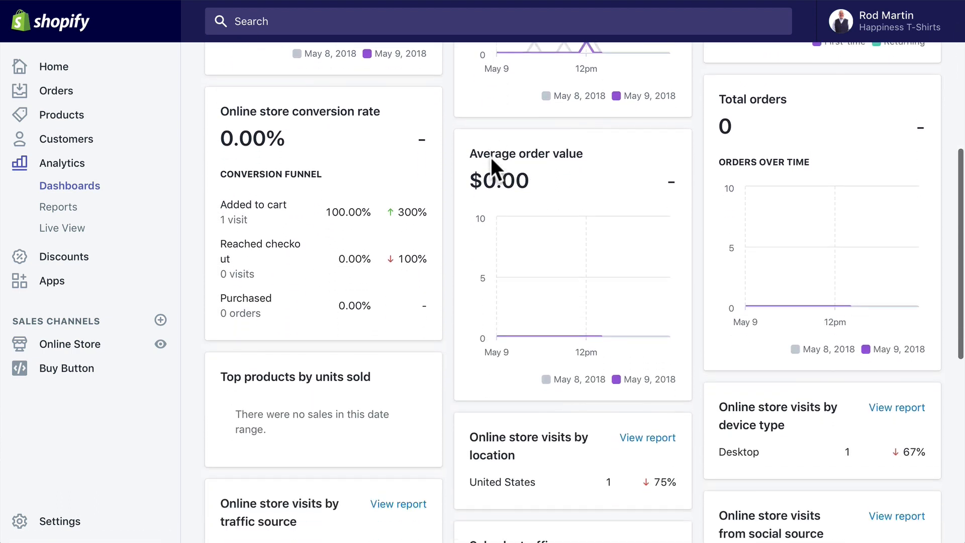
scroll(490, 158, "down", 10)
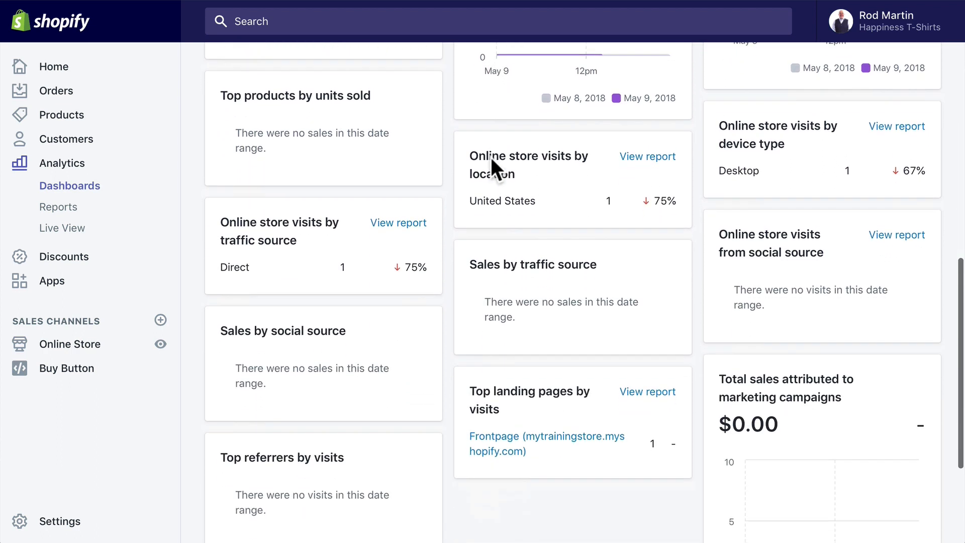
scroll(491, 155, "down", 3)
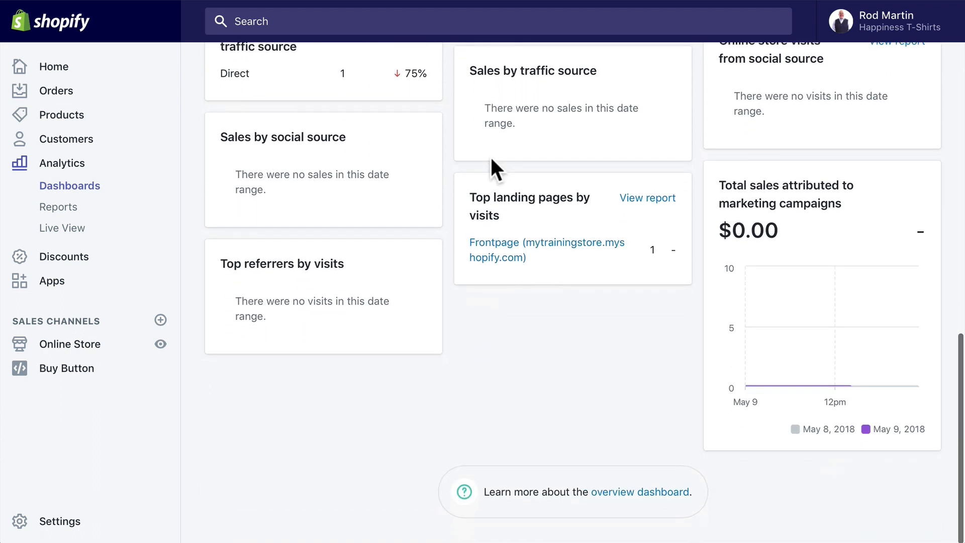
scroll(490, 156, "up", 13)
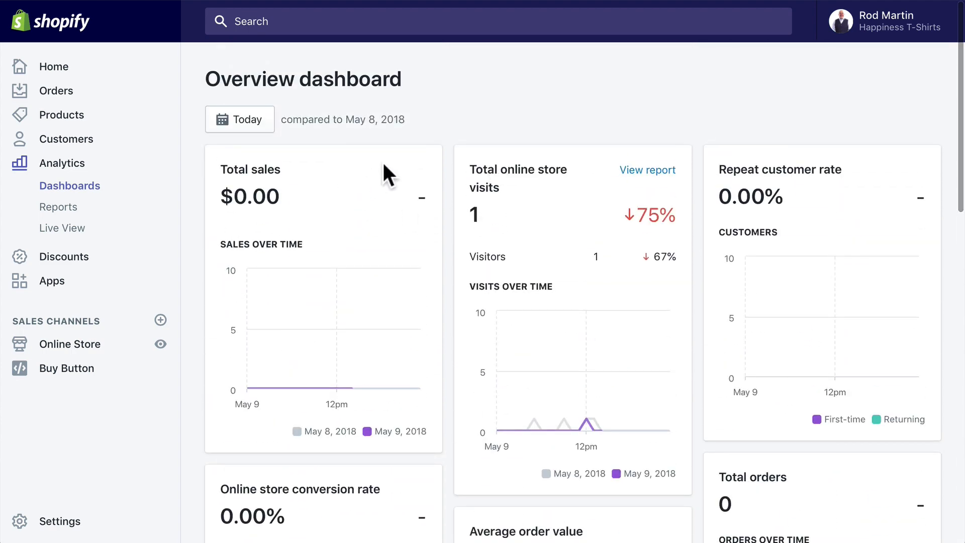
left_click(237, 126)
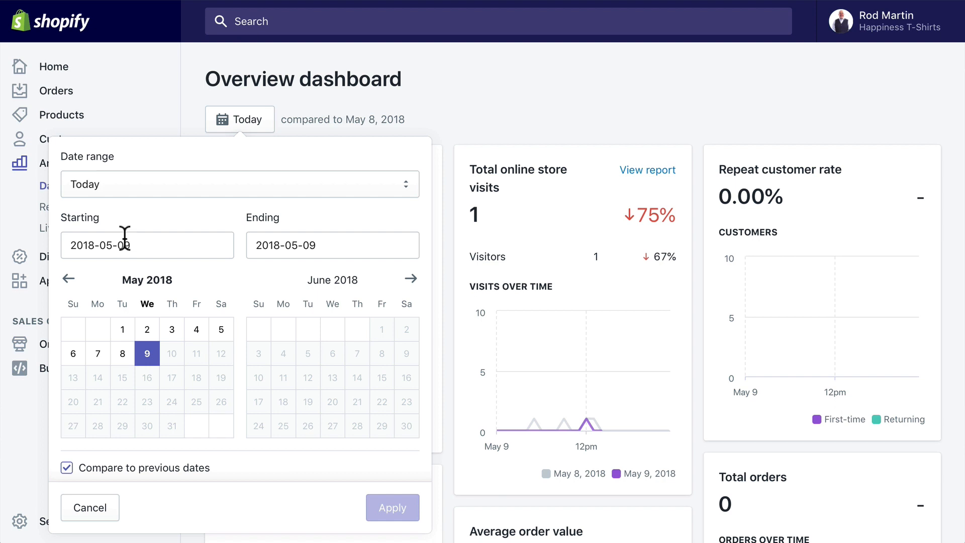
left_click(177, 185)
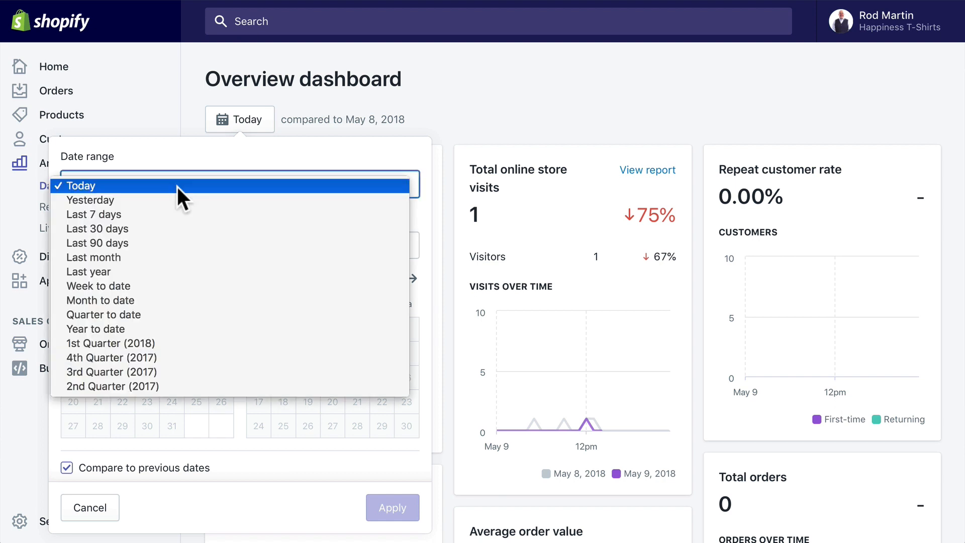
left_click(148, 256)
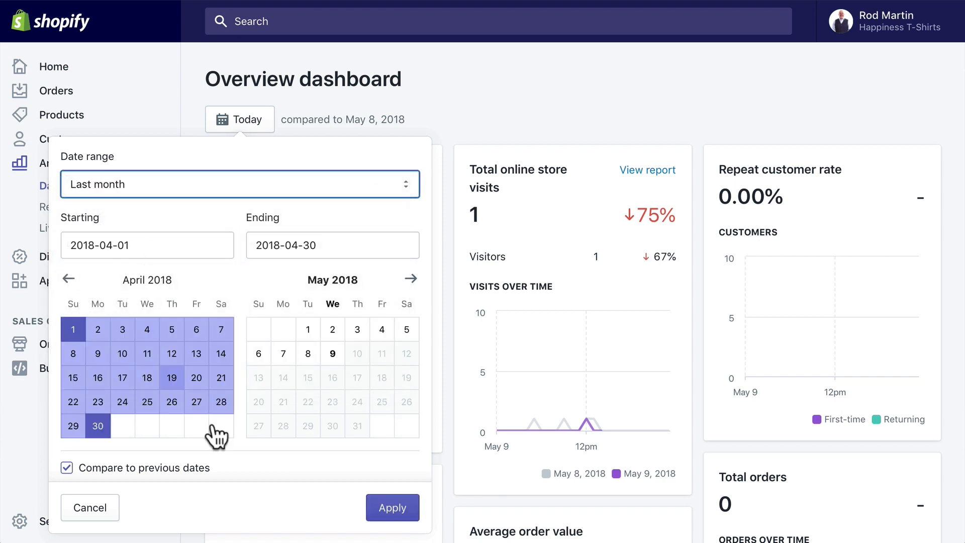
left_click(393, 506)
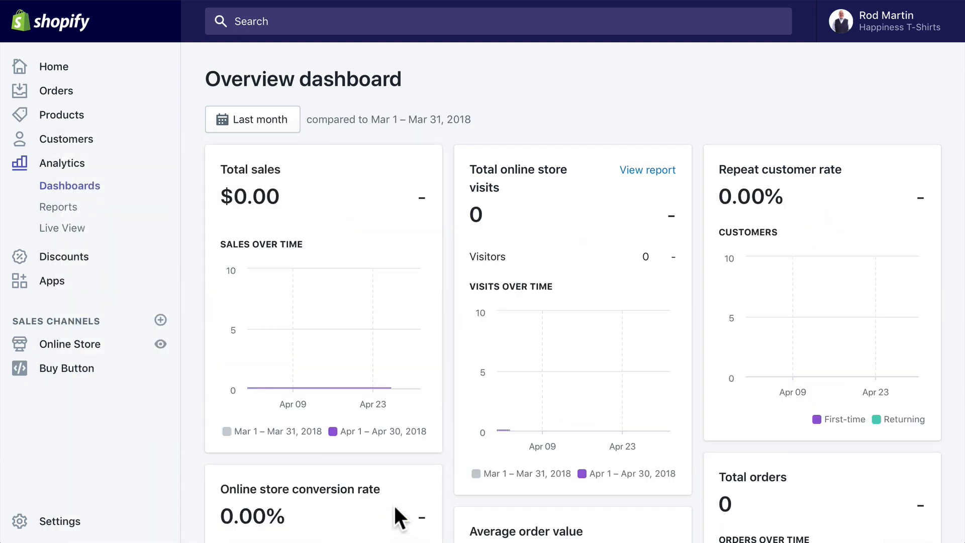
mouse_move(319, 321)
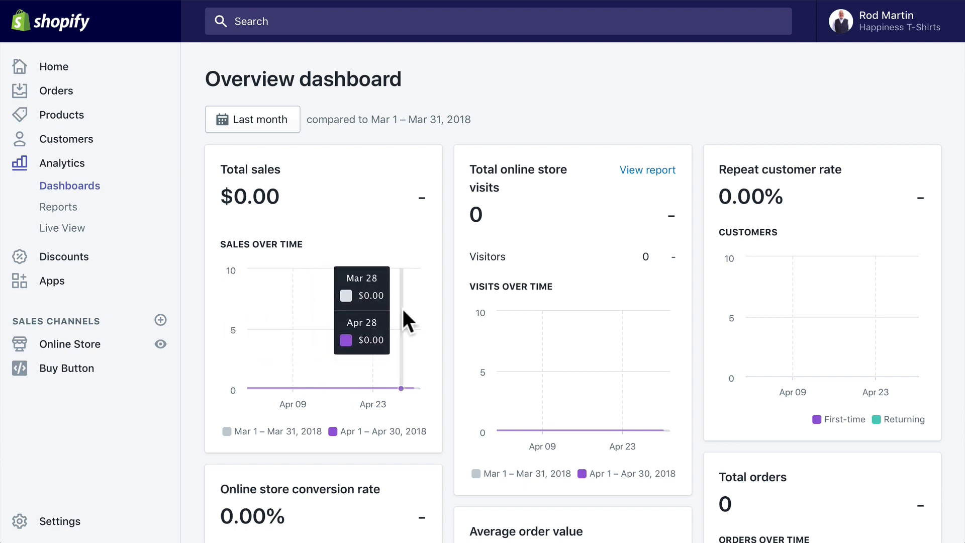
left_click(56, 208)
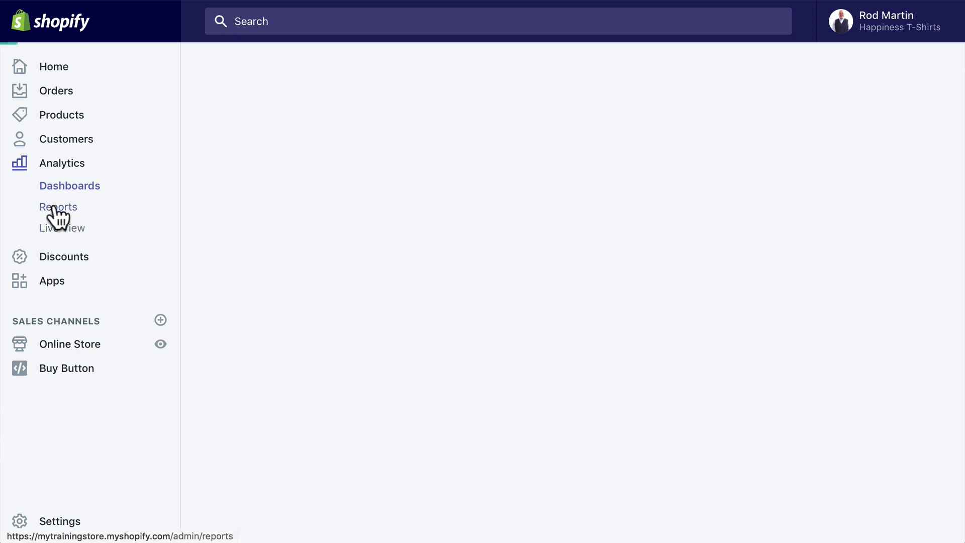
Show all Acquisition reports and open the Visits over time report, scrolling its table.
scroll(277, 218, "down", 1)
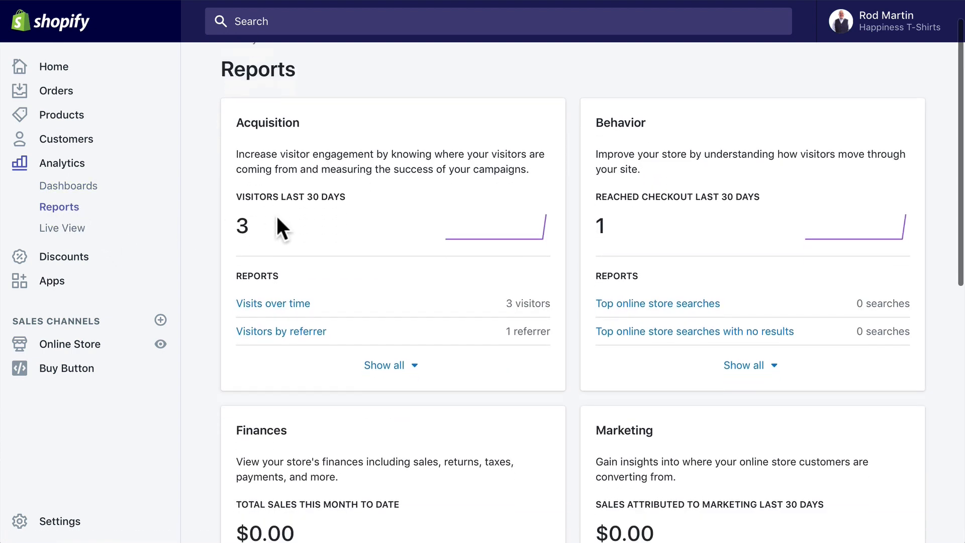
scroll(277, 221, "down", 1)
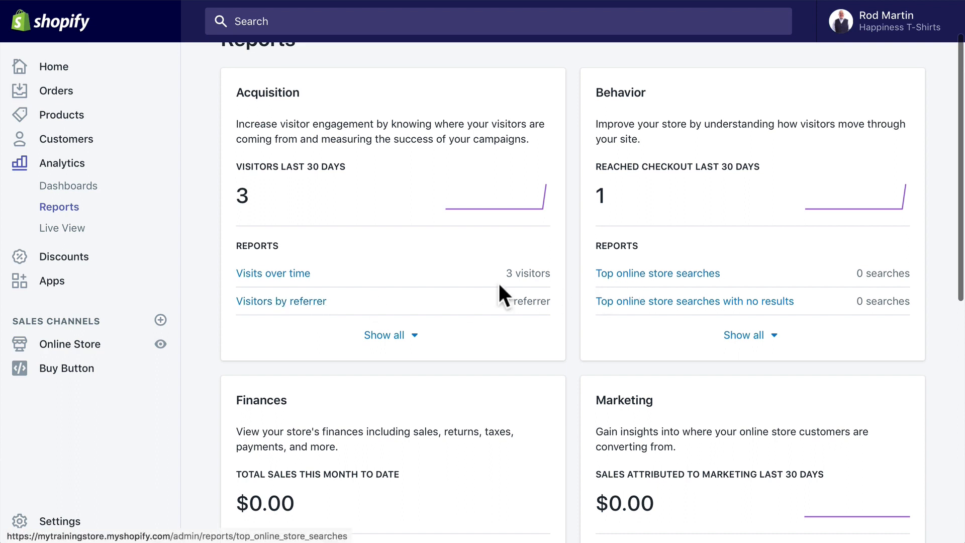
left_click(384, 335)
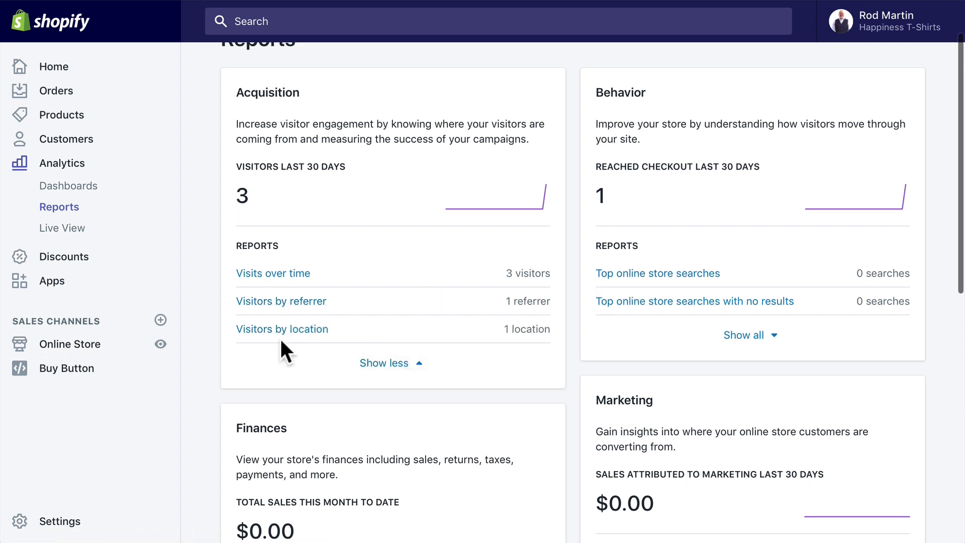
left_click(268, 276)
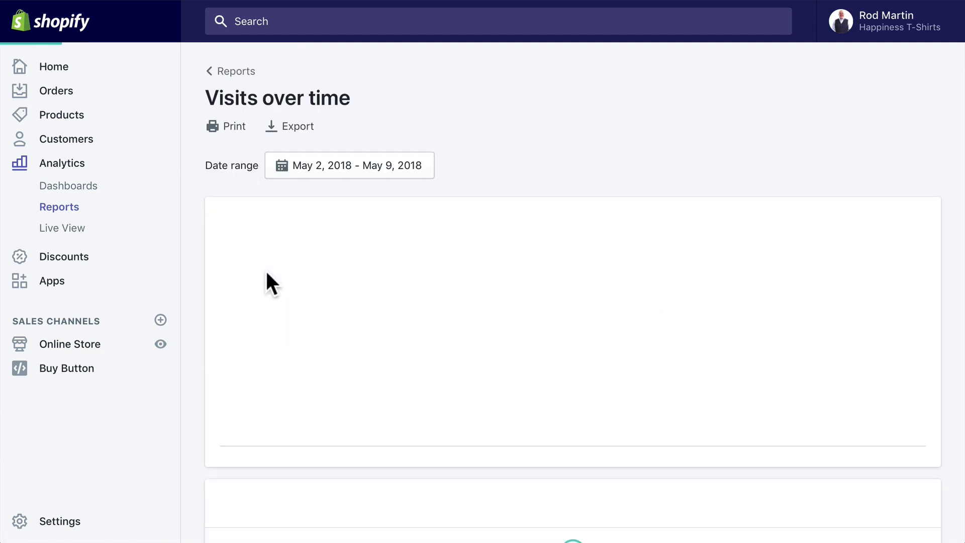
scroll(266, 274, "down", 8)
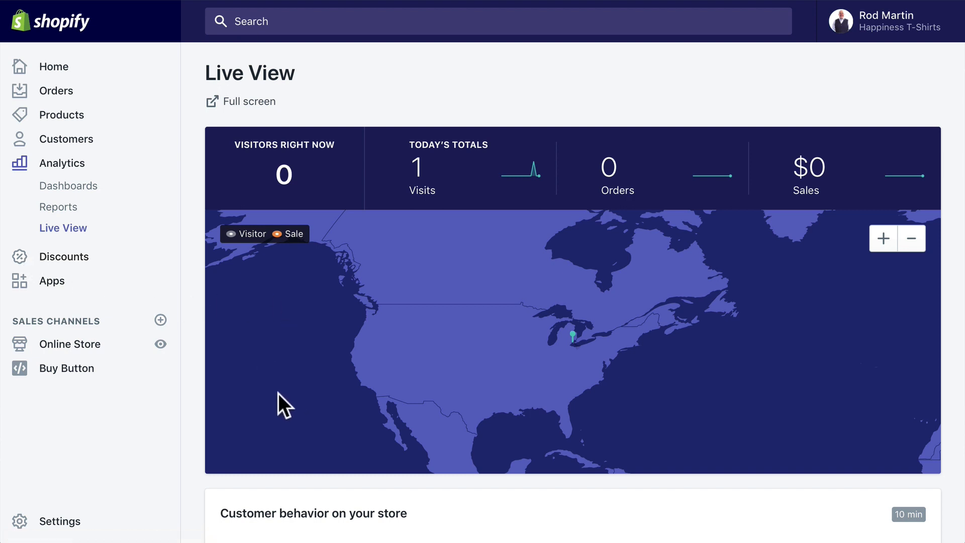
Scroll through the Live View activity panels, then scroll the last-month overview dashboard to the bottom.
scroll(278, 393, "down", 5)
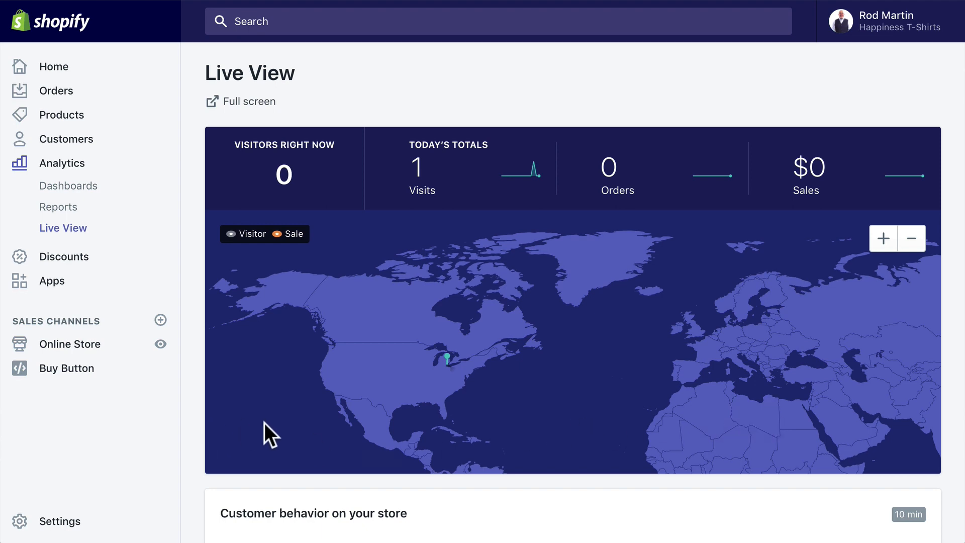
scroll(187, 484, "down", 8)
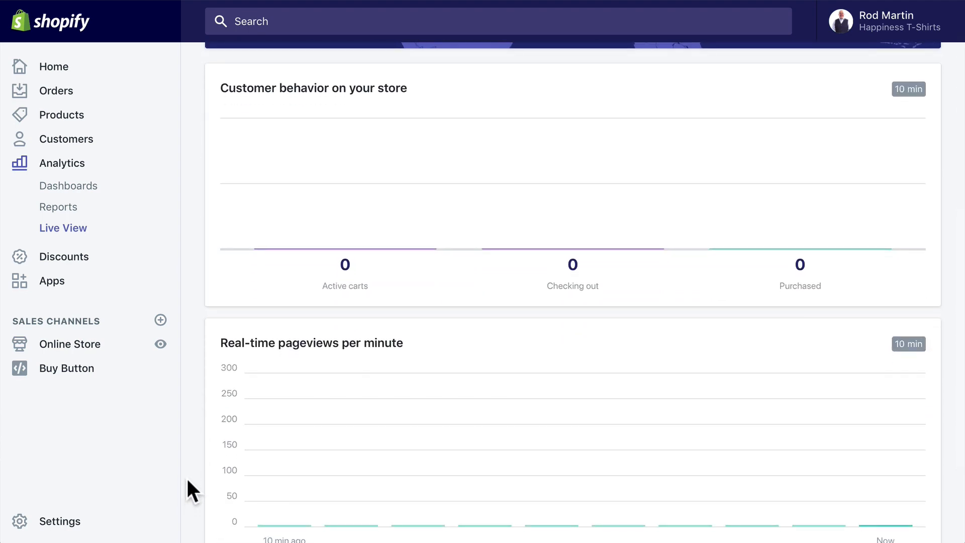
scroll(188, 481, "down", 3)
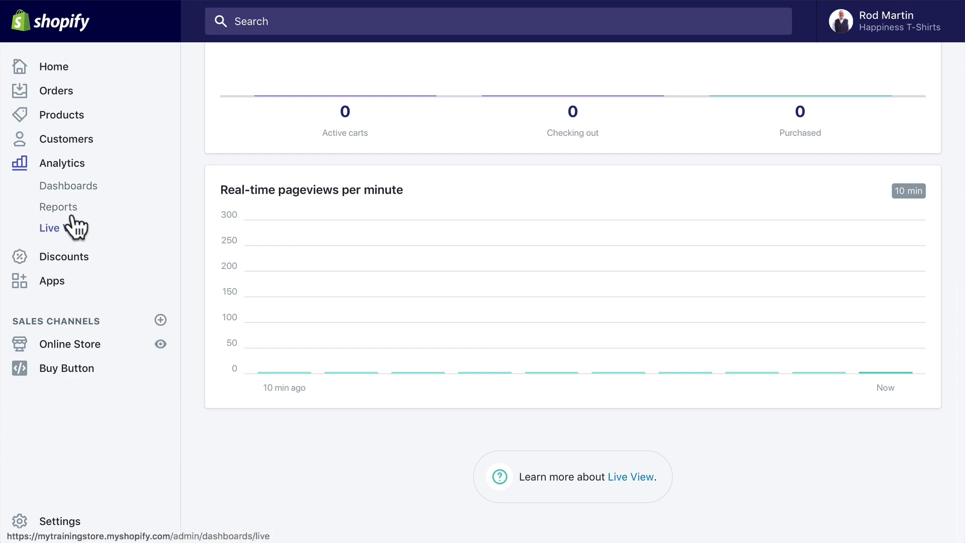
left_click(67, 187)
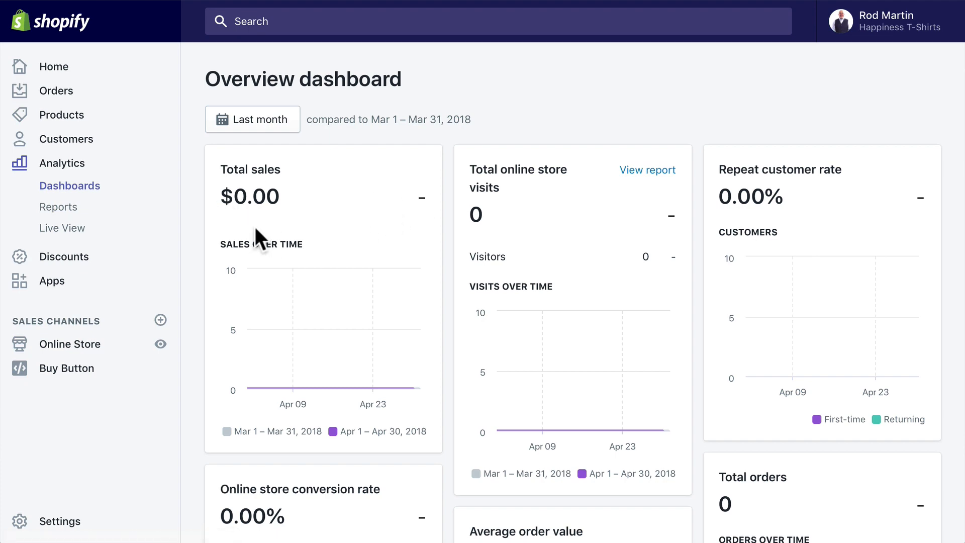
scroll(203, 229, "down", 15)
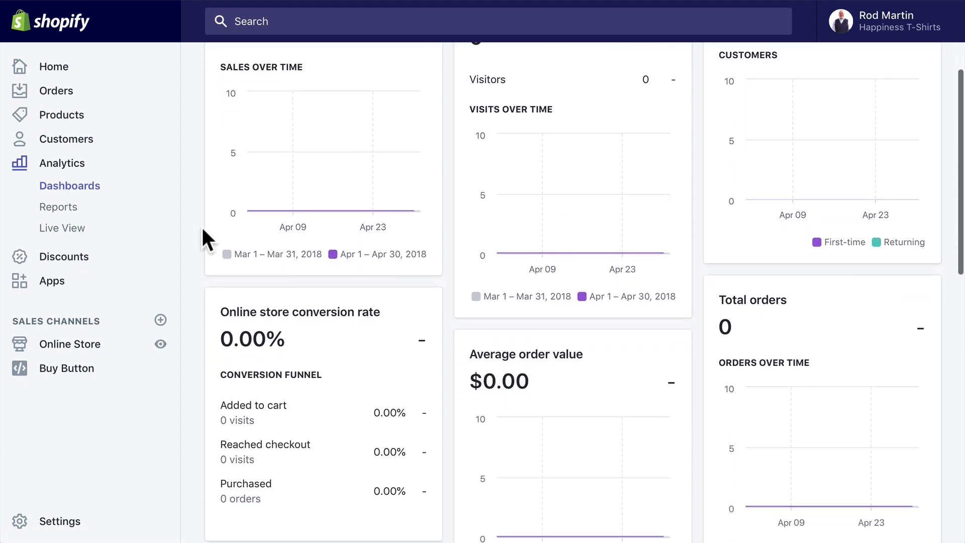
scroll(201, 234, "down", 2)
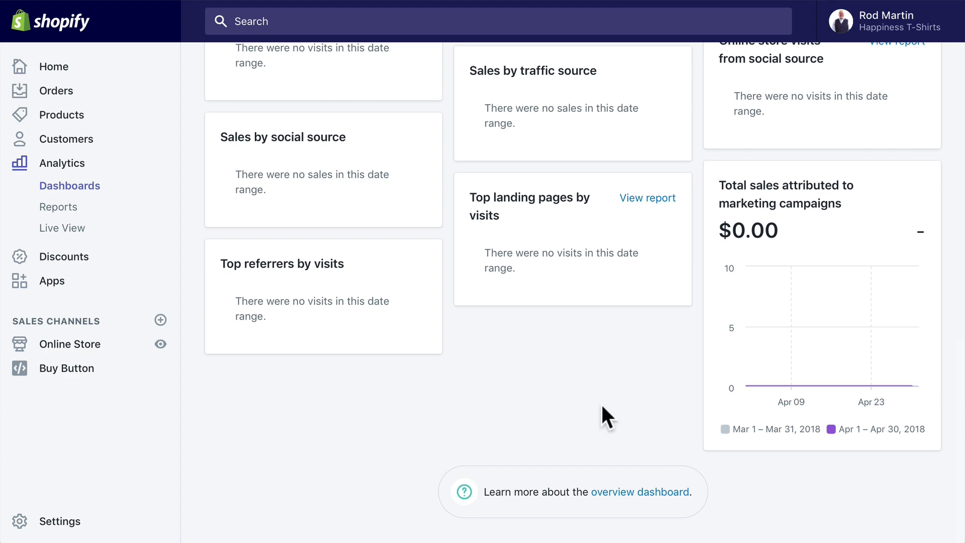